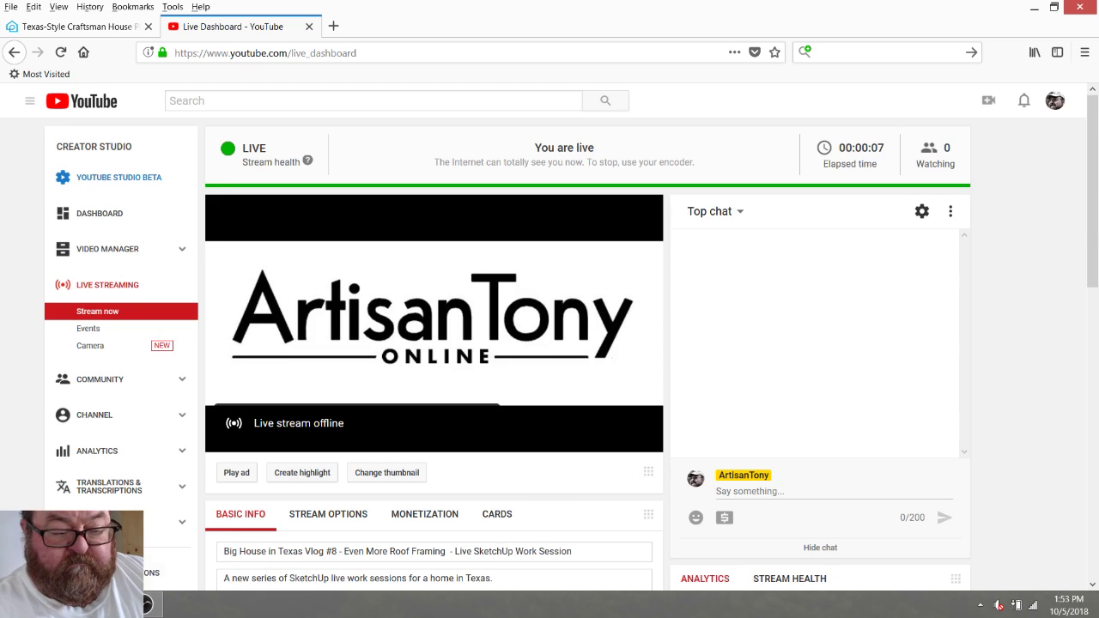
Switch to the Hallford_Current.skp house model in SketchUp and minimize the OBS window covering it.
mouse_move(101, 604)
left_click(102, 536)
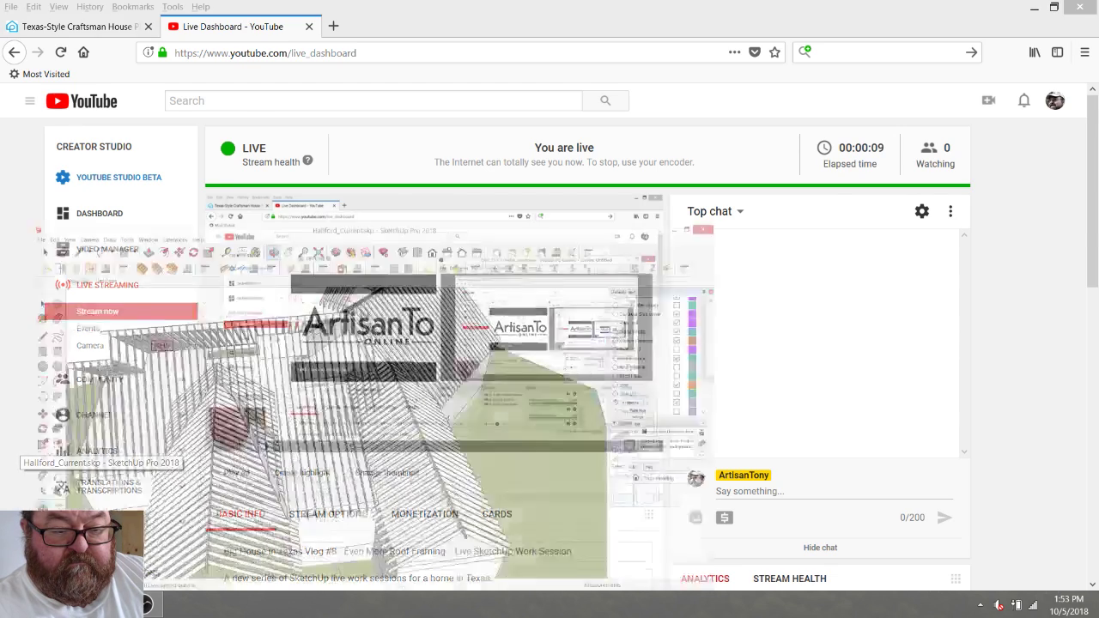
key("alt+Tab")
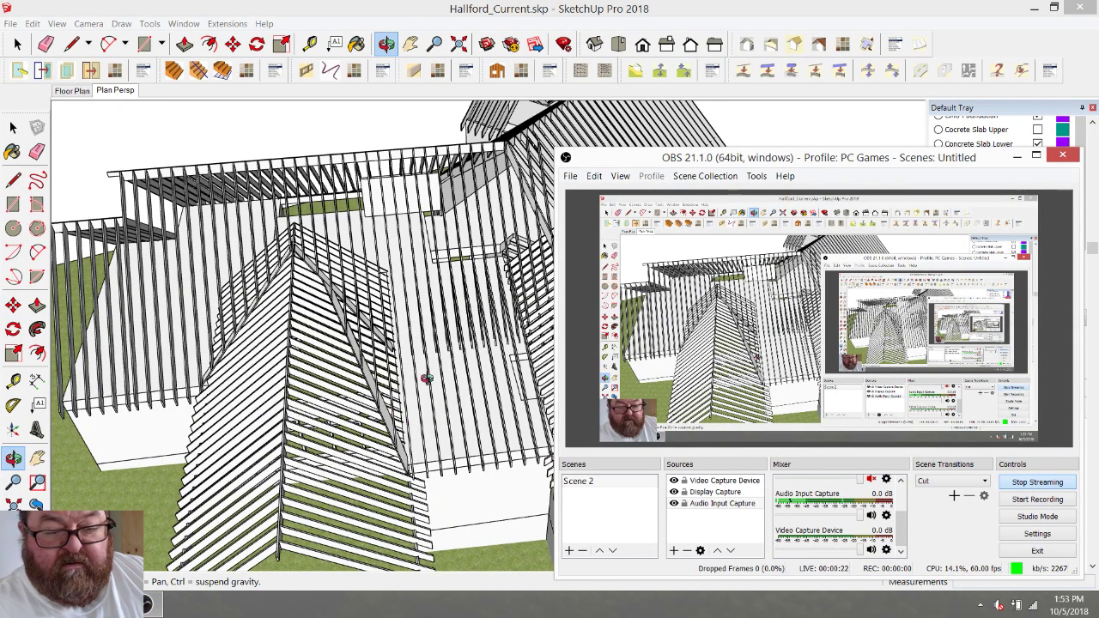
left_click(1012, 157)
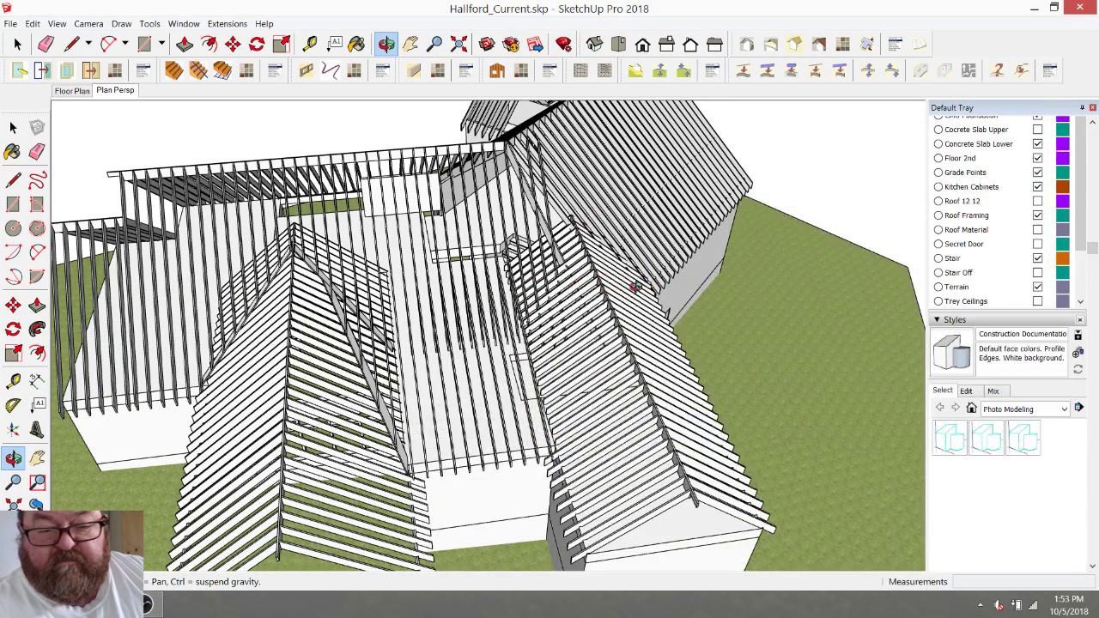
Examine the house's roof framing from the front, the sides and the back.
scroll(577, 376, "down", 3)
left_click_drag(572, 378, 546, 349)
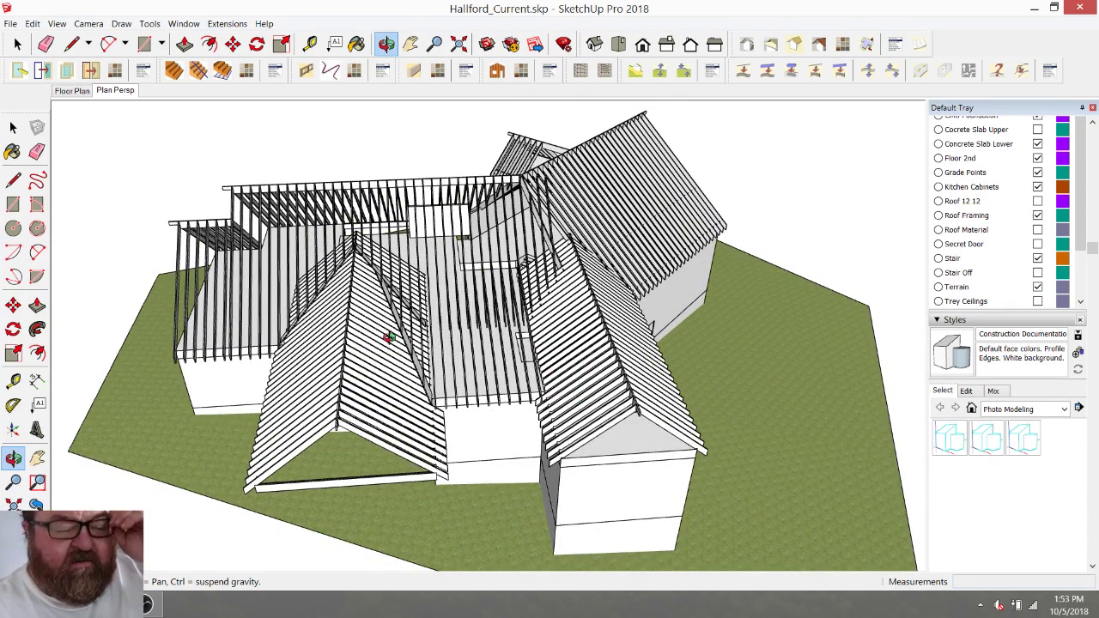
key("alt+Tab")
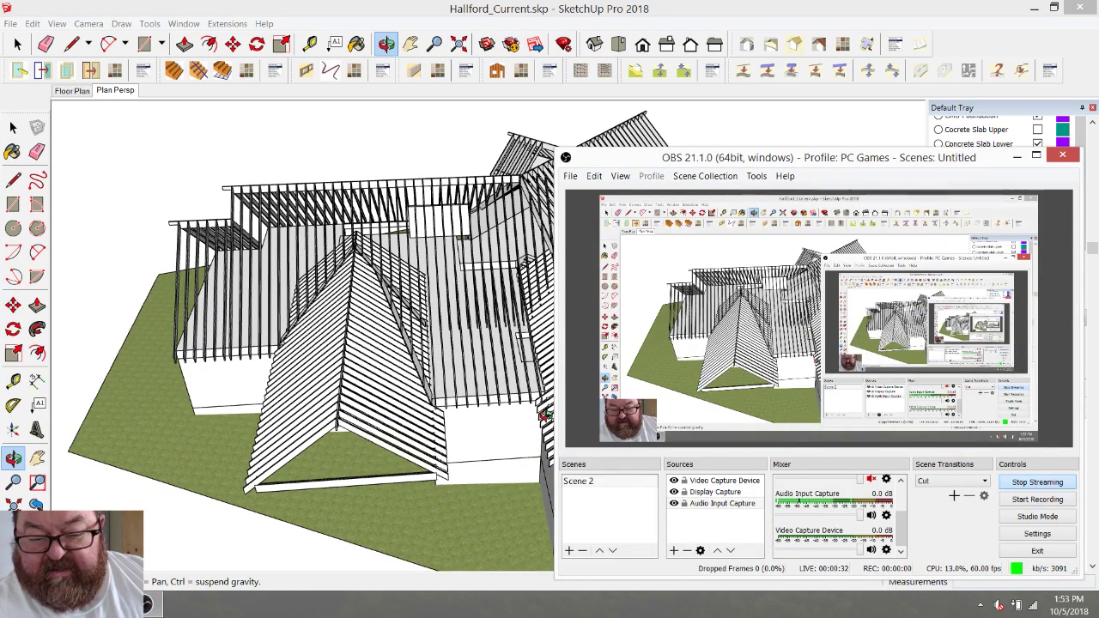
left_click(300, 391)
left_click_drag(305, 391, 469, 372)
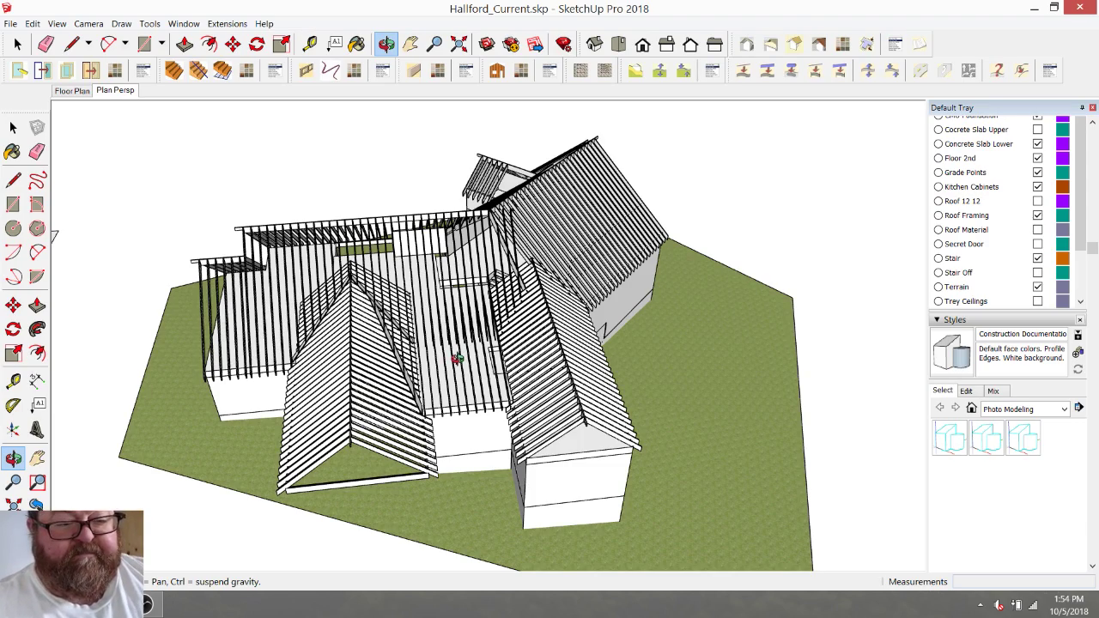
left_click_drag(393, 305, 511, 307)
left_click_drag(519, 399, 468, 395)
left_click_drag(366, 354, 692, 398)
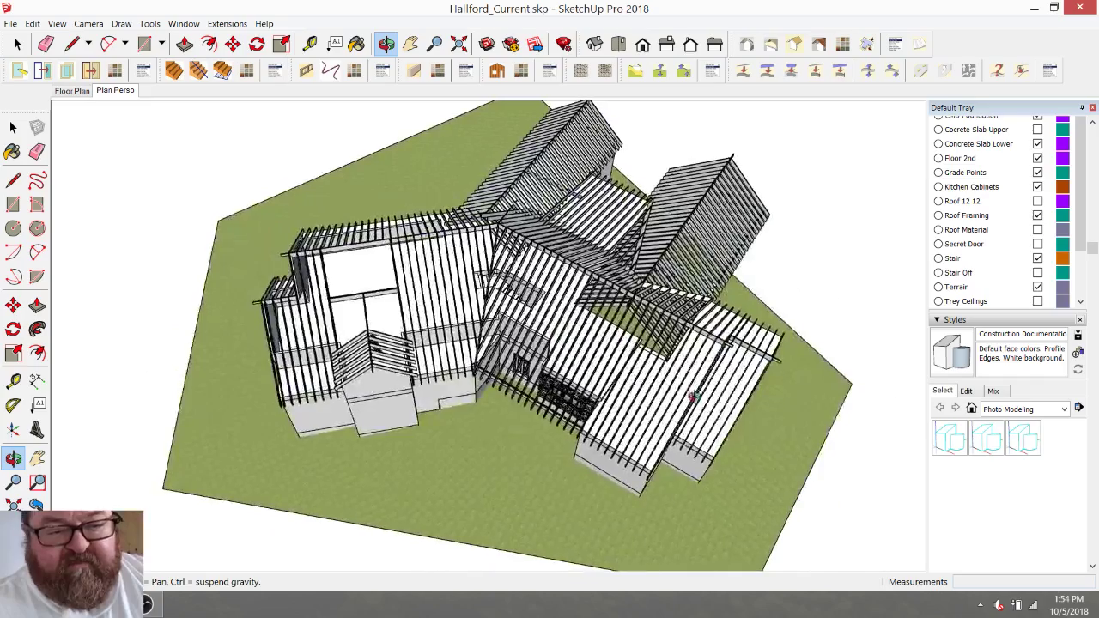
left_click_drag(507, 300, 480, 361)
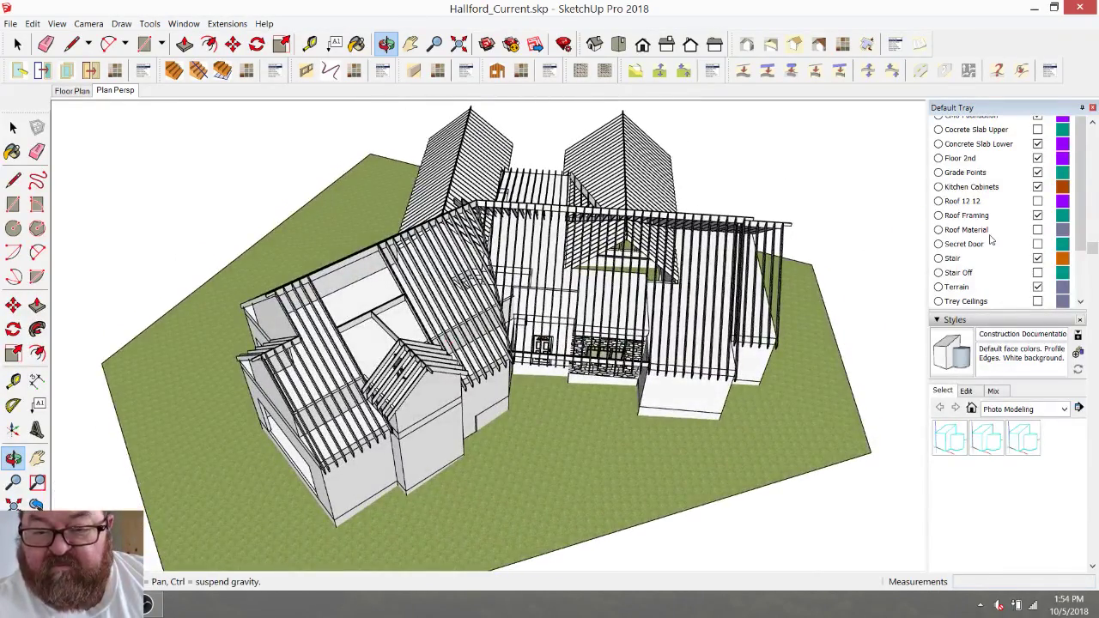
Hide the Roof Framing layer to inspect the second floor beneath it, and show the layer again.
scroll(991, 240, "up", 5)
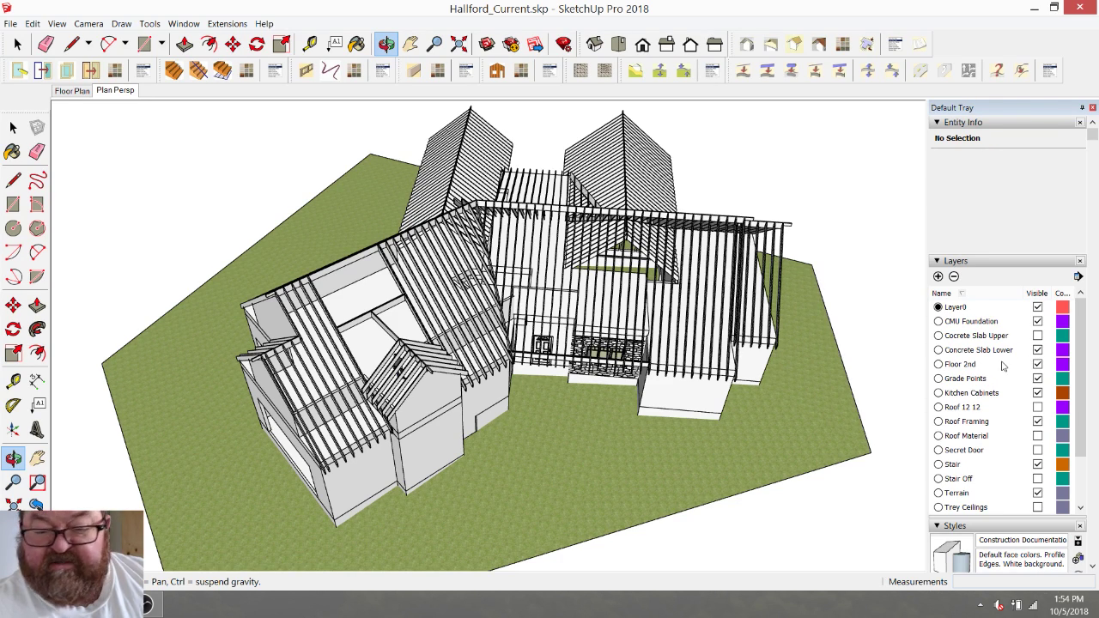
left_click(1038, 421)
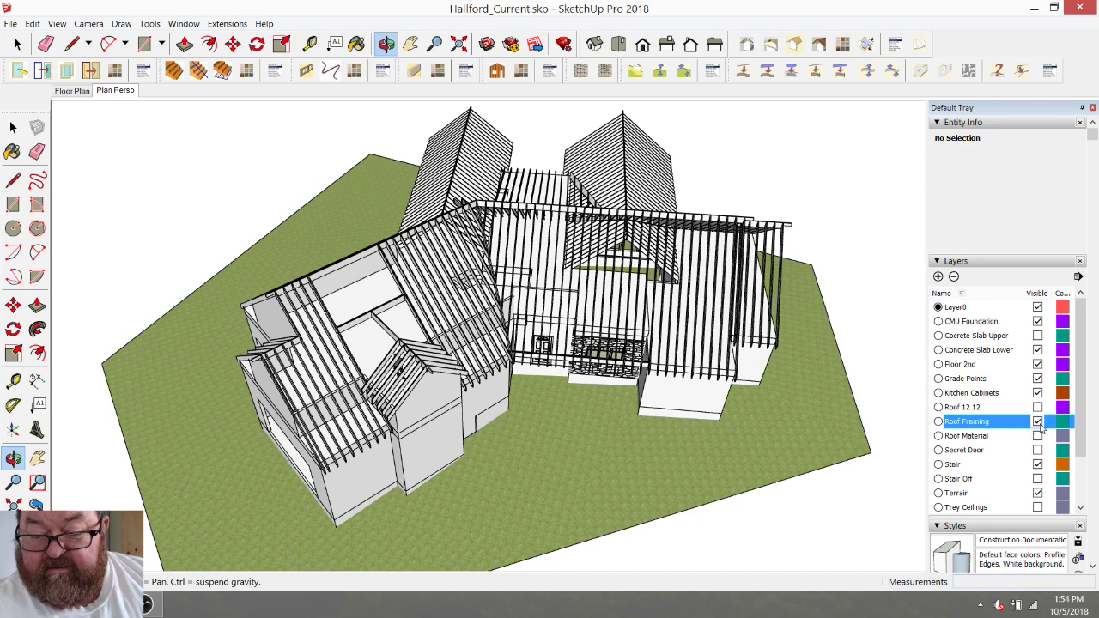
left_click(1037, 422)
left_click_drag(478, 322, 414, 401)
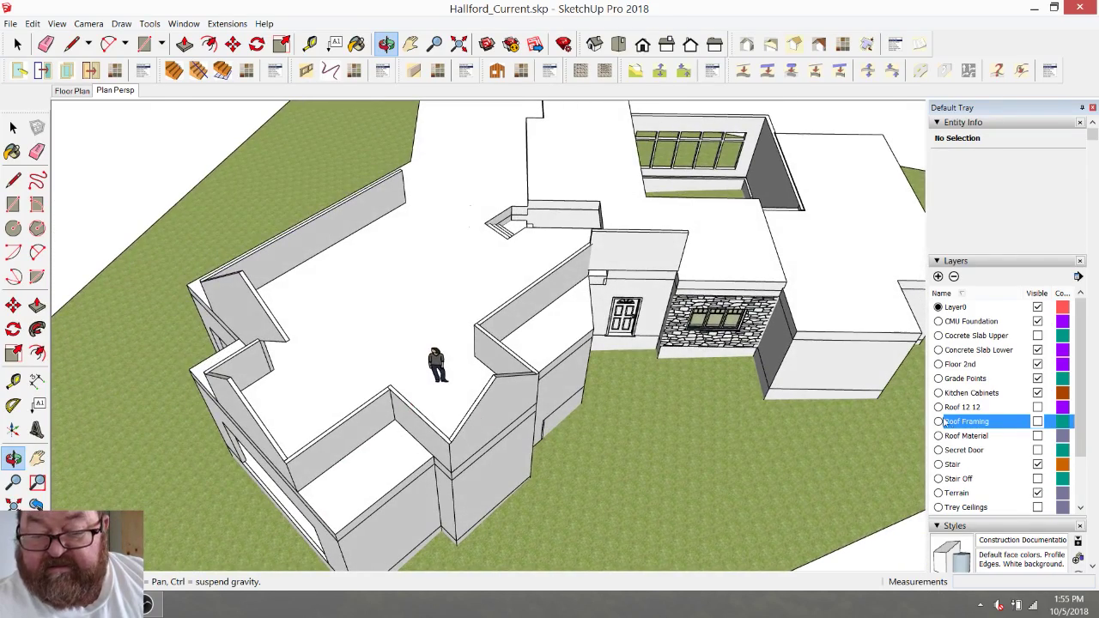
left_click(1037, 422)
Examine the rafters where the roof wings meet, check the YouTube live dashboard, and return to the SketchUp model.
left_click_drag(478, 329, 622, 185)
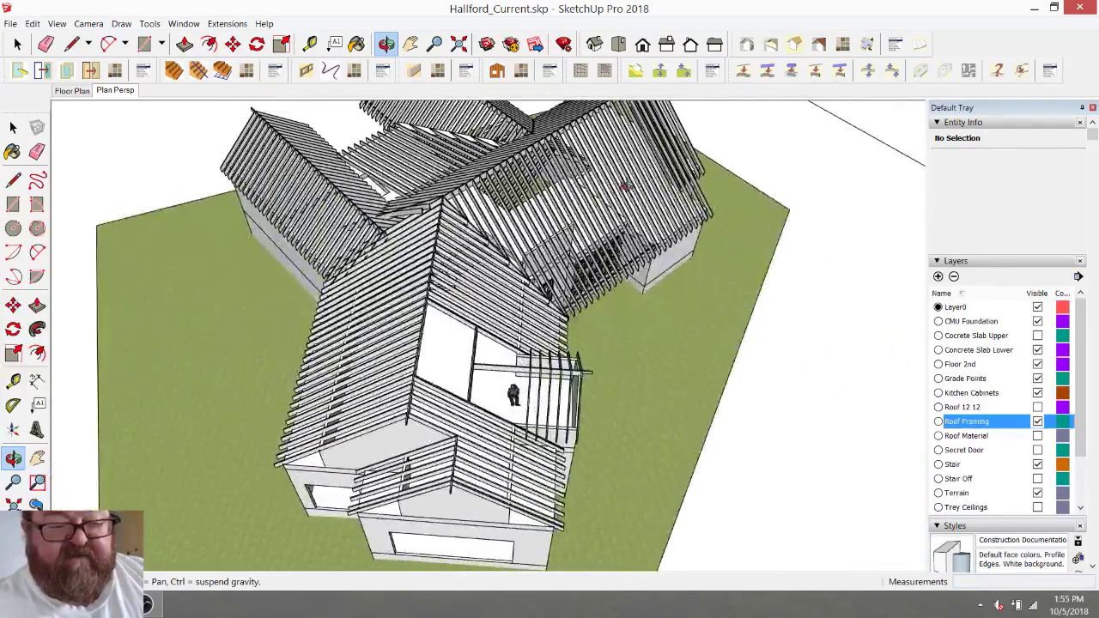
middle_click_drag(490, 342, 516, 289)
left_click_drag(516, 290, 338, 302)
scroll(346, 360, "up", 6)
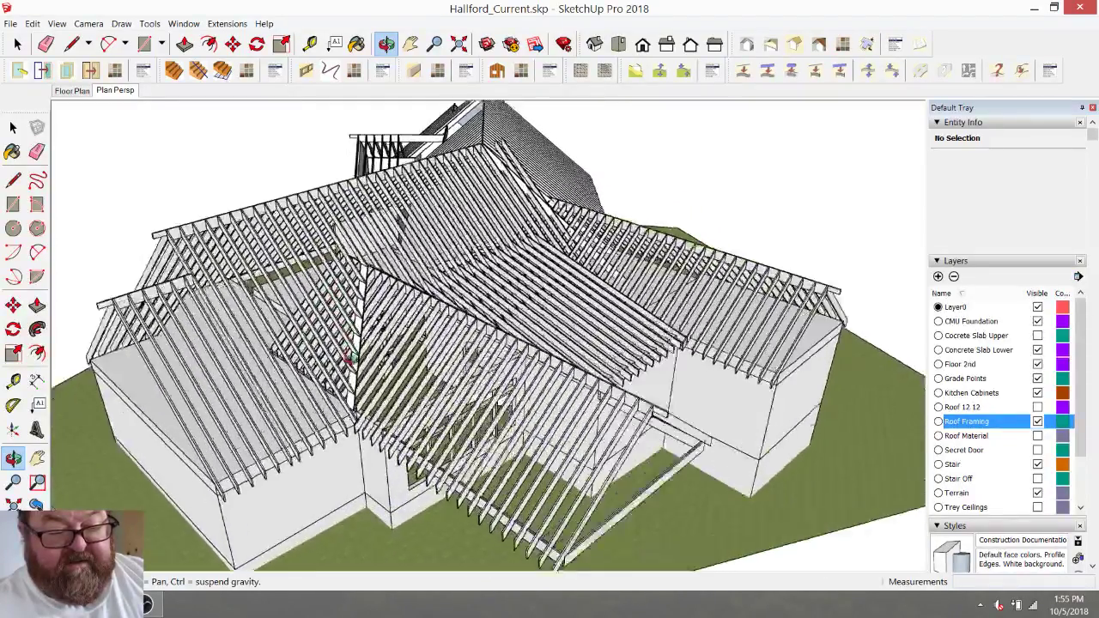
left_click_drag(401, 391, 511, 314)
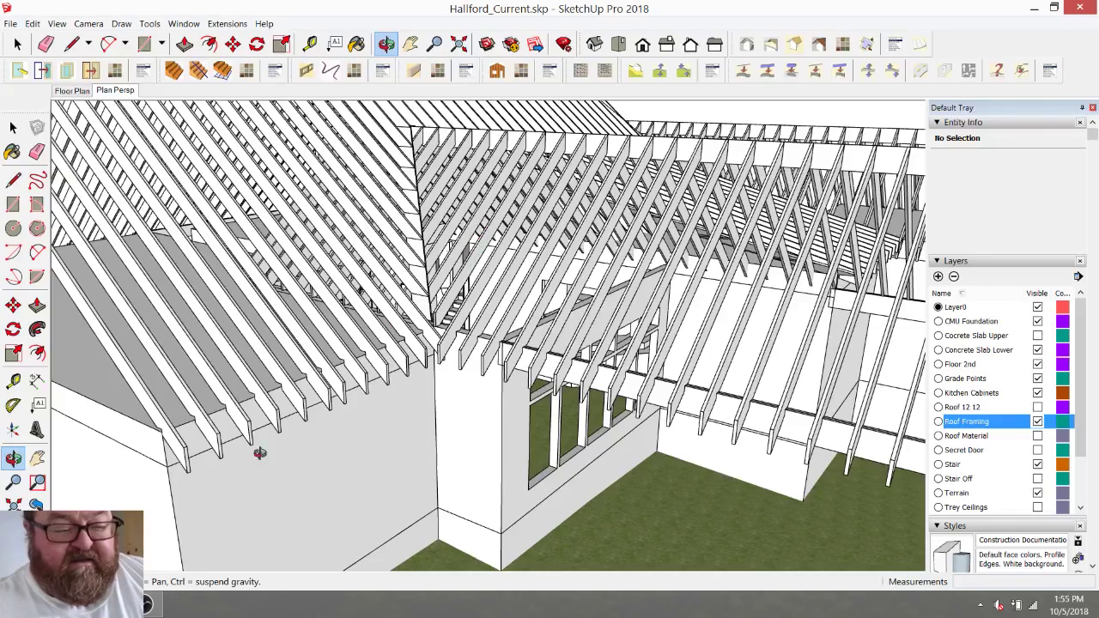
key("alt+Tab")
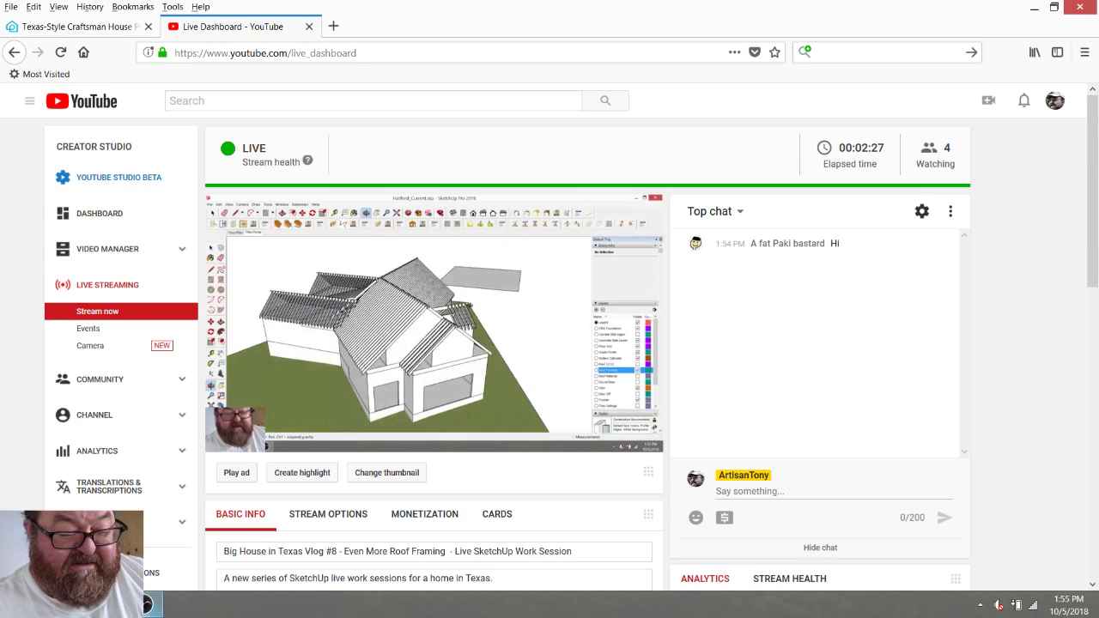
left_click(101, 604)
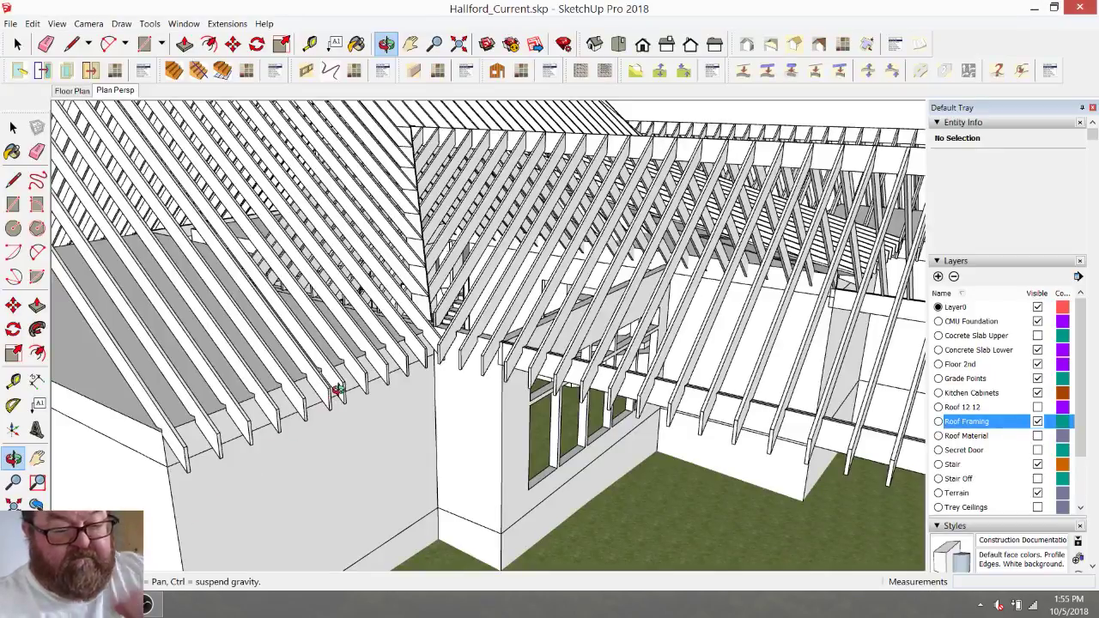
Examine the open gable with its window wall and the front entry with the stone wall and triple window.
left_click_drag(341, 379, 247, 303)
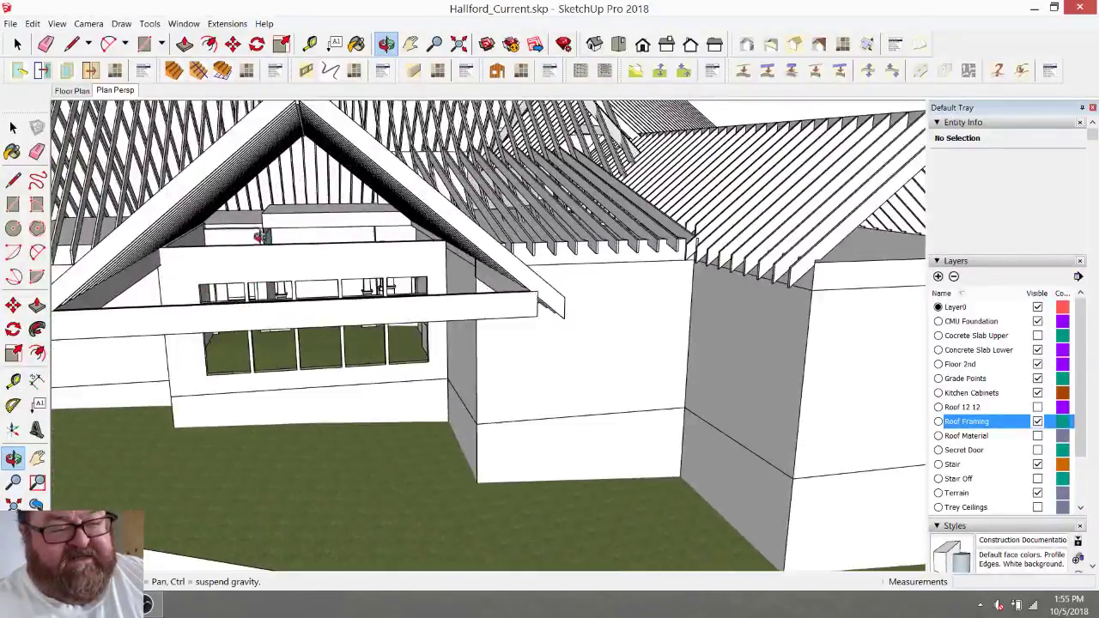
scroll(270, 245, "up", 5)
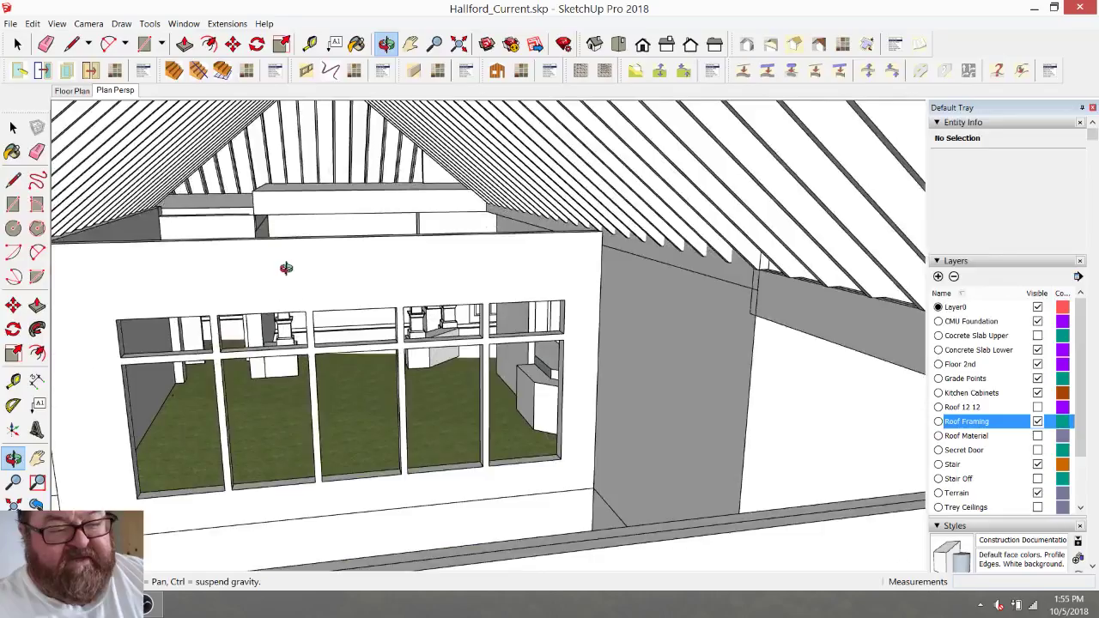
left_click_drag(286, 268, 289, 333)
left_click_drag(322, 375, 629, 326)
scroll(644, 328, "up", 4)
left_click_drag(750, 319, 678, 326)
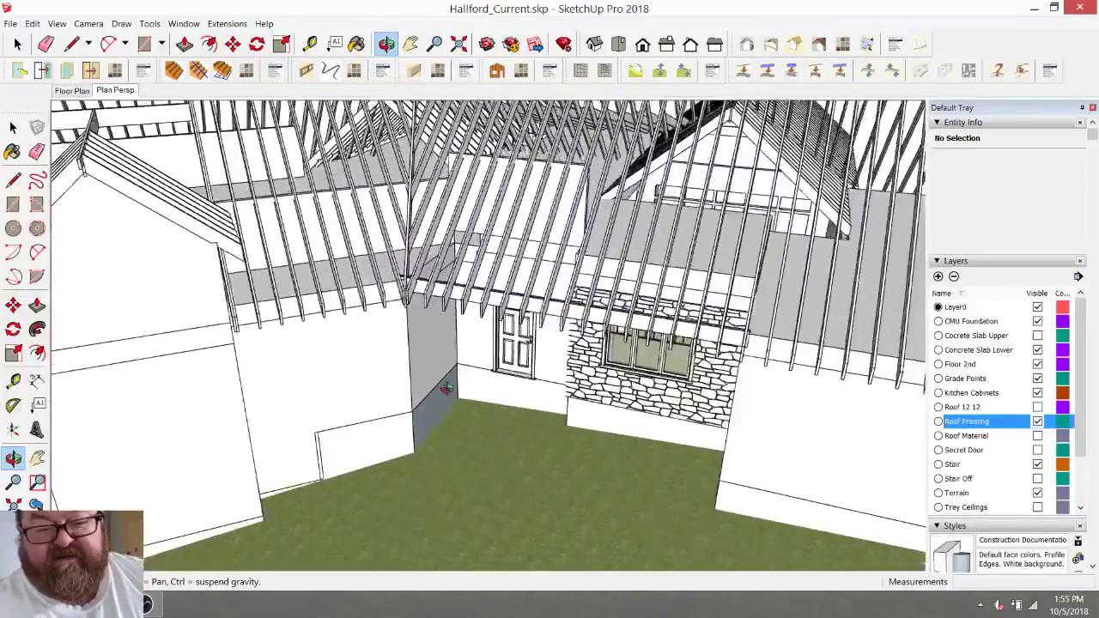
scroll(508, 461, "down", 5)
left_click_drag(644, 408, 798, 343)
scroll(844, 353, "up", 6)
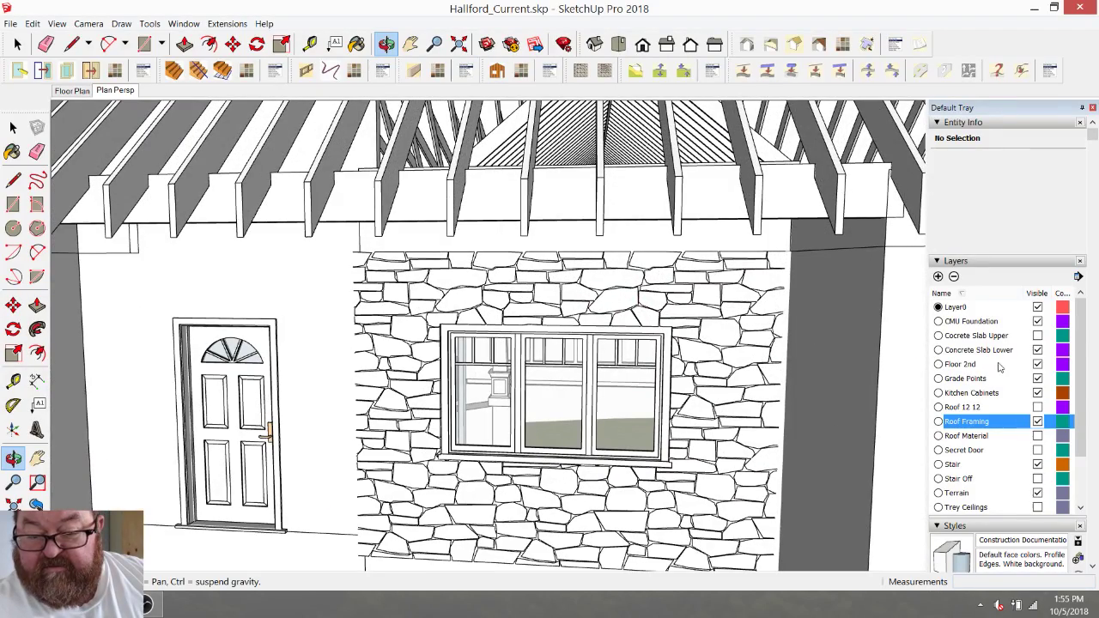
Show the Cocrete Slab Upper layer so the floor can be viewed through the triple window in the stone wall.
left_click(1037, 336)
left_click_drag(633, 364, 661, 332)
scroll(601, 361, "up", 6)
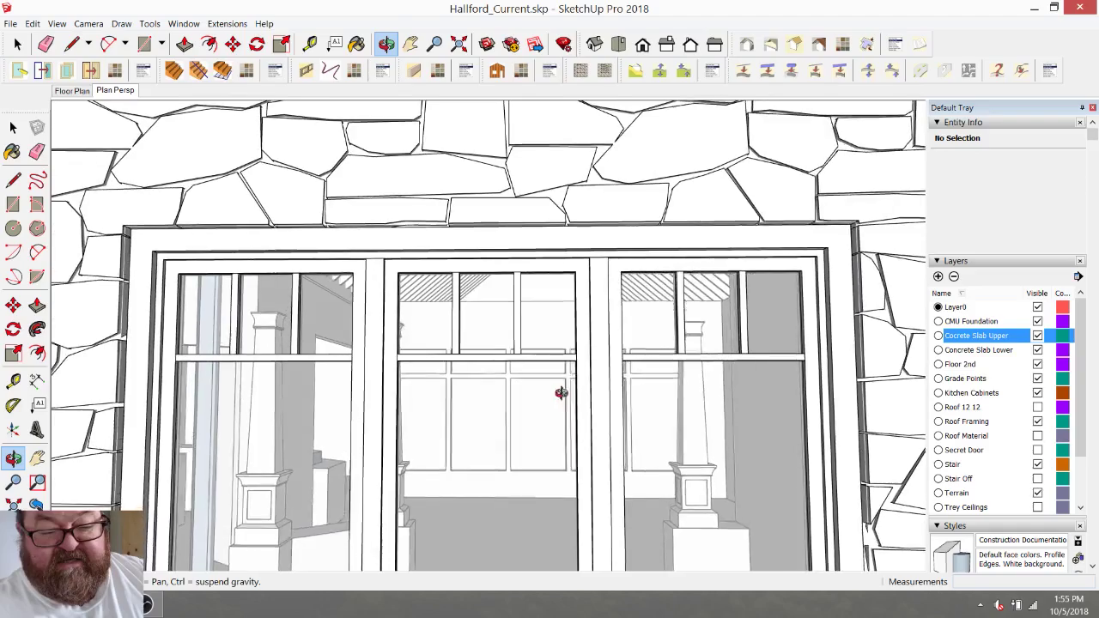
Examine the columned room behind the triple window in the stone front wall.
scroll(561, 393, "down", 8)
scroll(502, 418, "down", 10)
key("space")
scroll(432, 446, "up", 3)
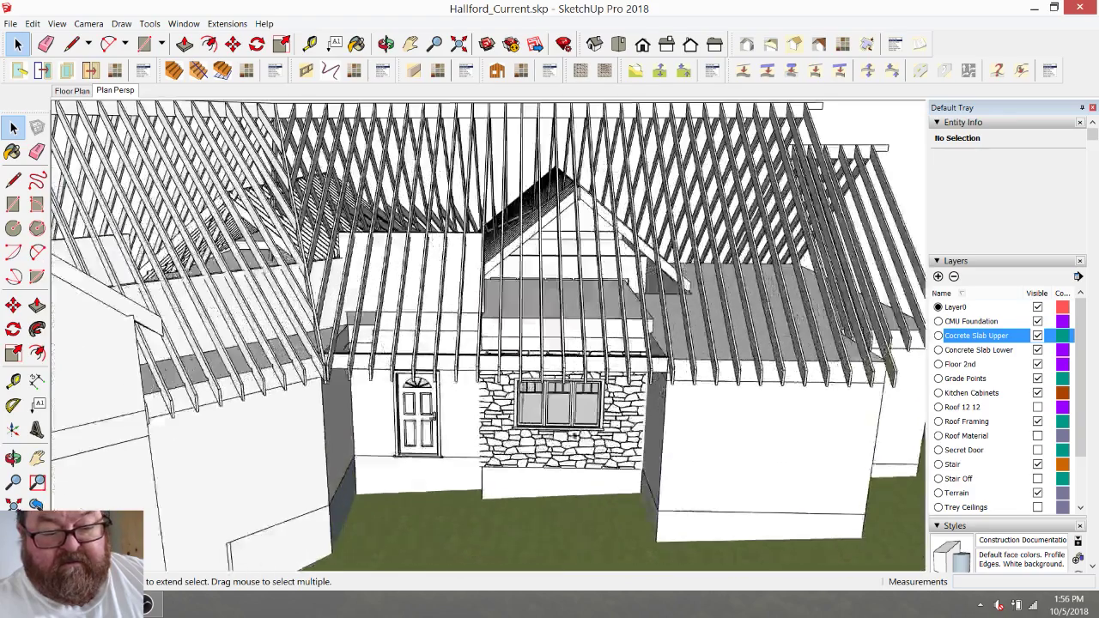
scroll(543, 394, "up", 10)
scroll(554, 400, "up", 8)
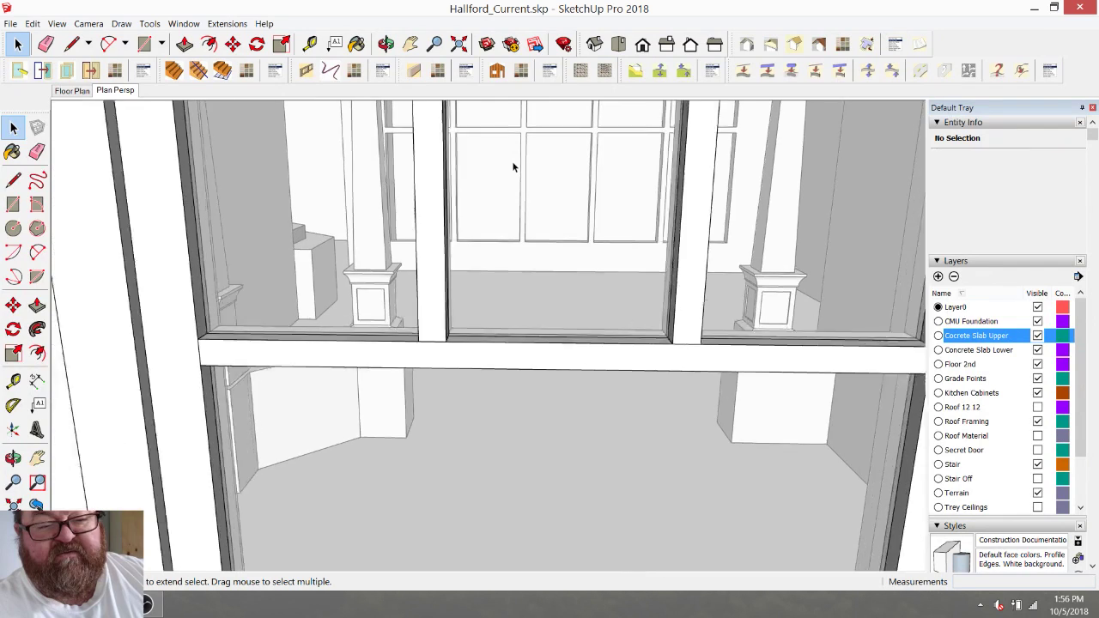
scroll(511, 163, "up", 8)
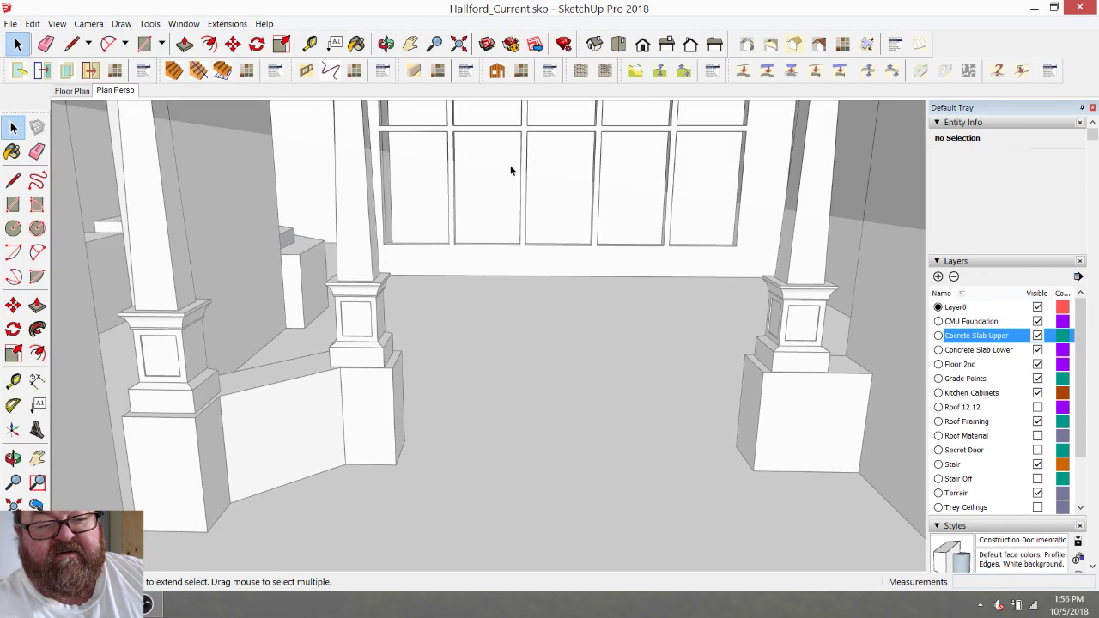
scroll(510, 170, "up", 10)
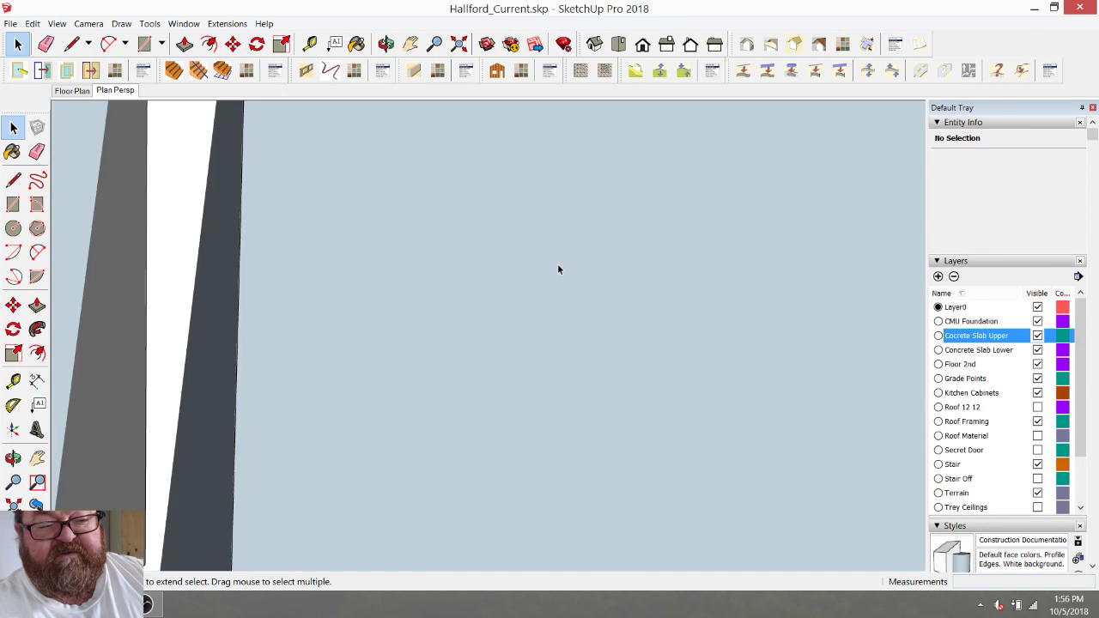
scroll(558, 269, "up", 3)
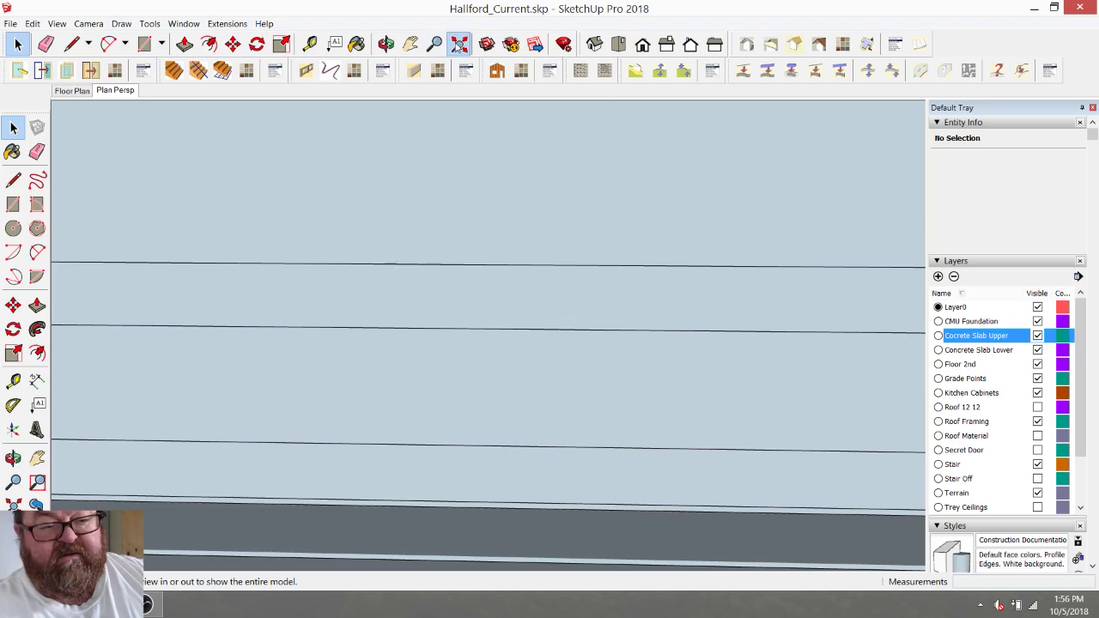
Fit the whole model in view, and examine the vaulted rafters above the columned room from inside.
left_click(459, 44)
left_click(385, 44)
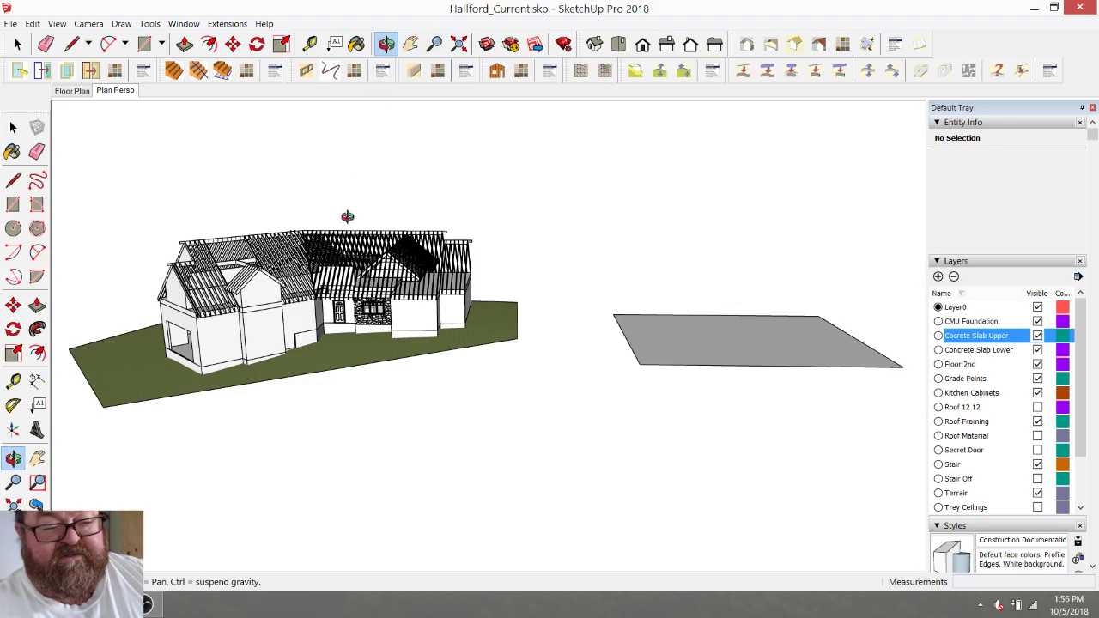
scroll(514, 199, "up", 8)
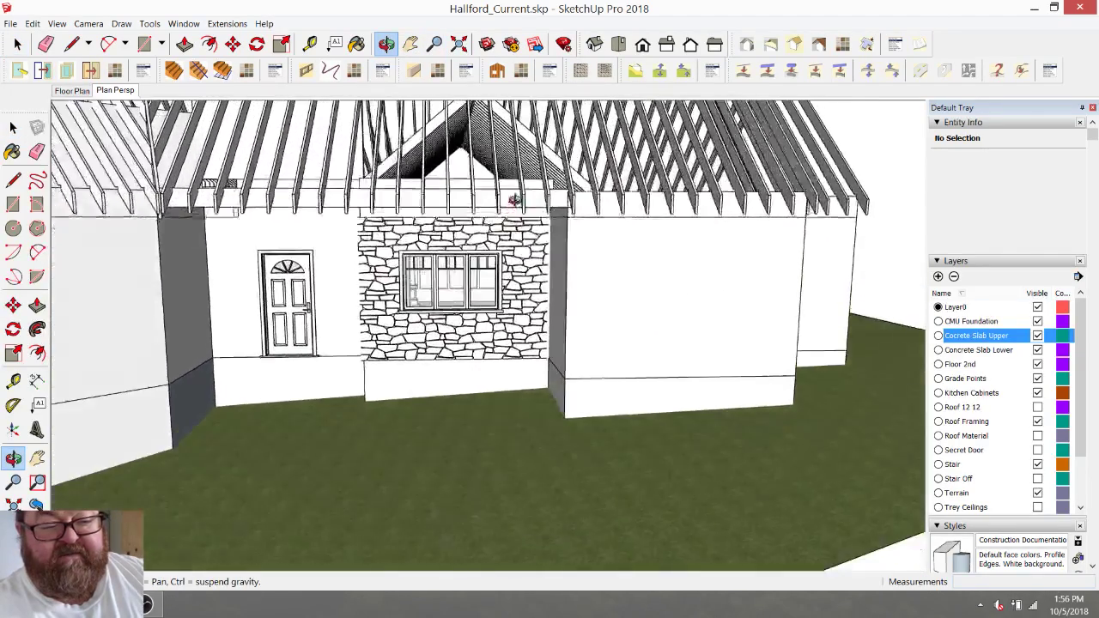
scroll(453, 232, "up", 10)
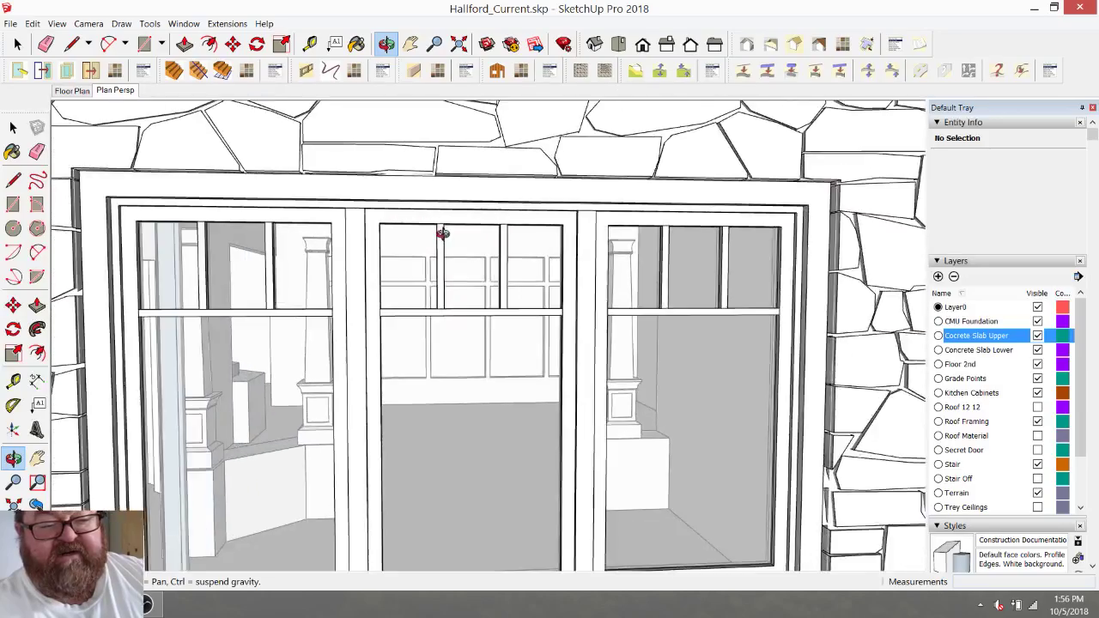
scroll(442, 232, "up", 8)
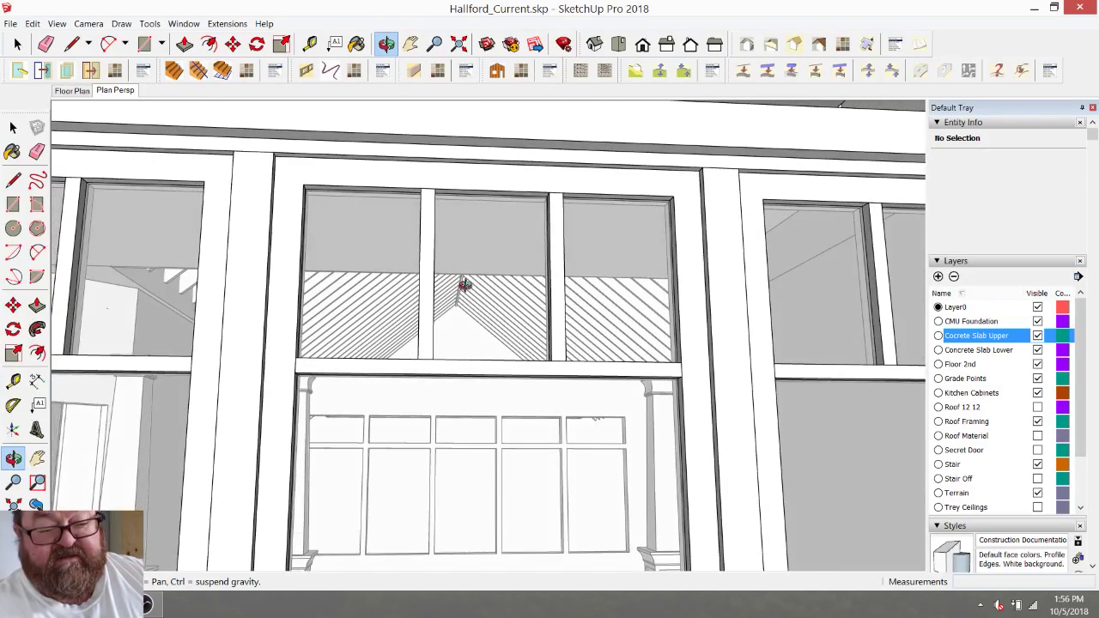
scroll(481, 429, "up", 10)
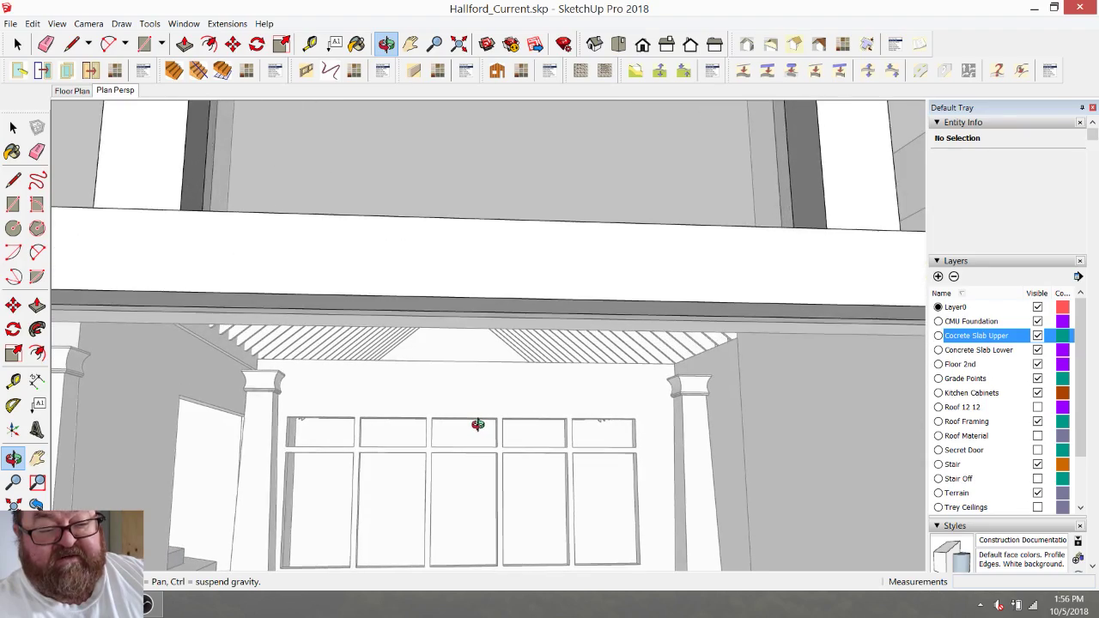
scroll(478, 424, "up", 5)
scroll(477, 418, "up", 5)
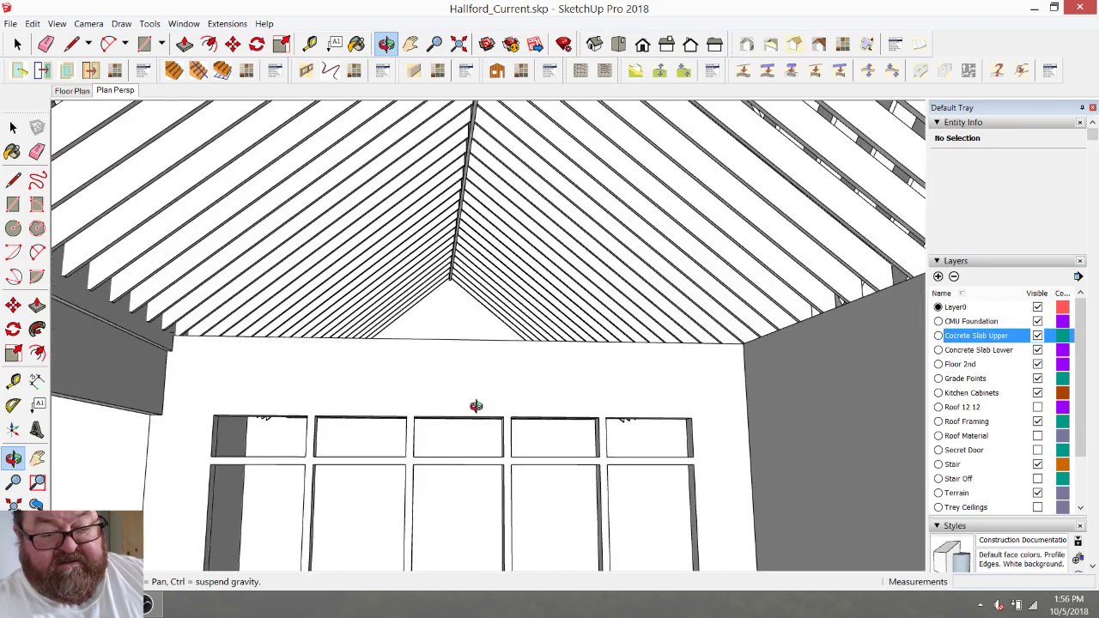
scroll(474, 405, "up", 1)
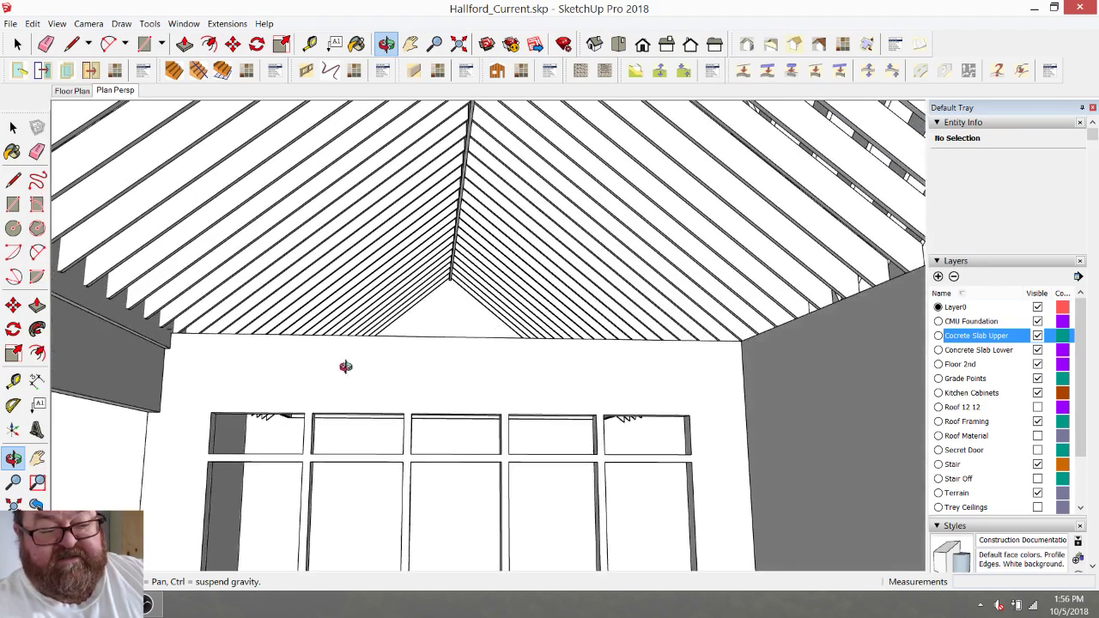
scroll(528, 487, "down", 2)
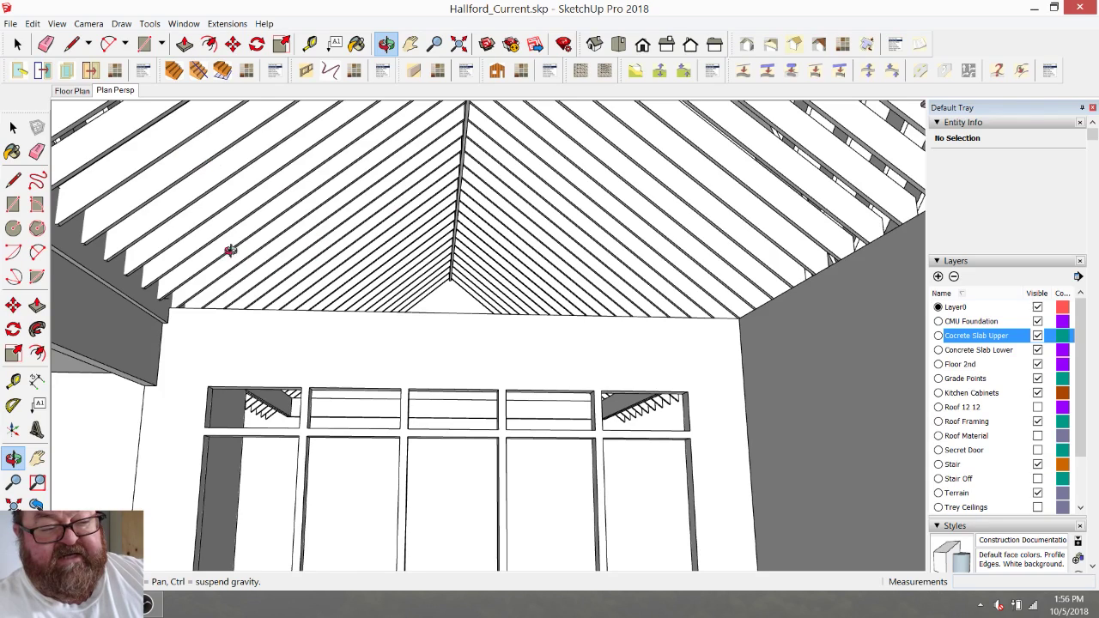
Examine the vaulted rafters above the window wall from inside, and the same gable's valley framing from above.
left_click(310, 44)
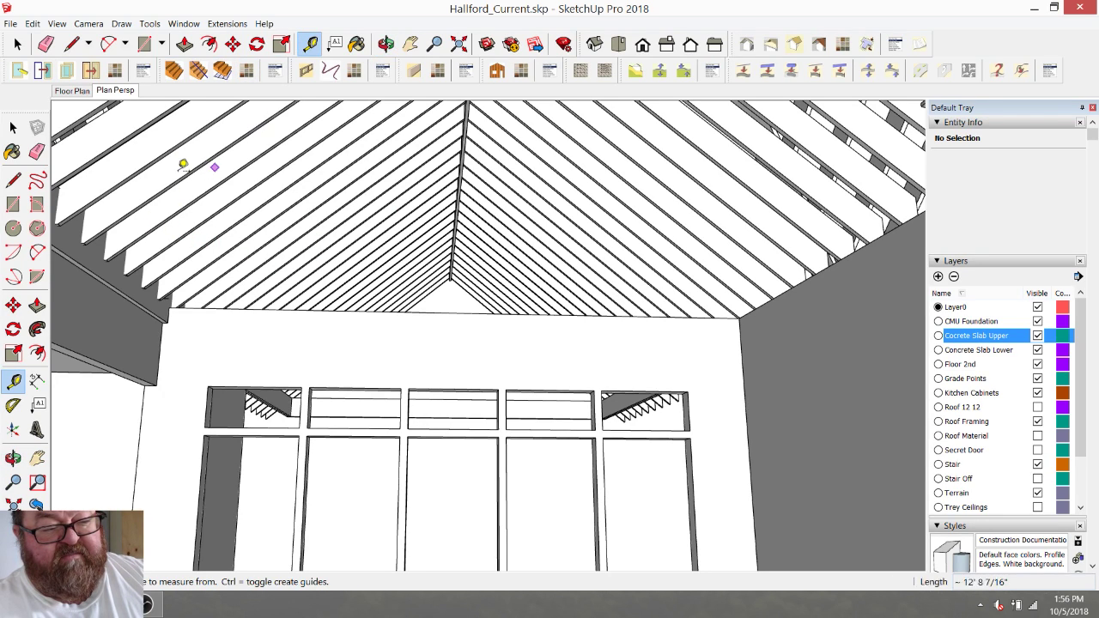
left_click(409, 47)
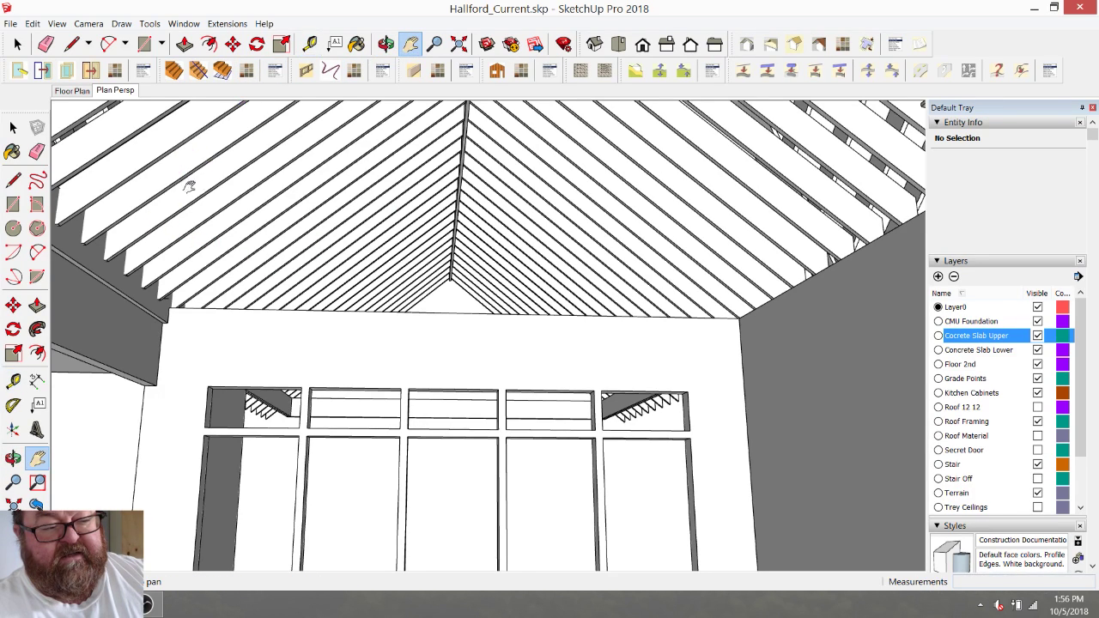
left_click_drag(187, 184, 320, 290)
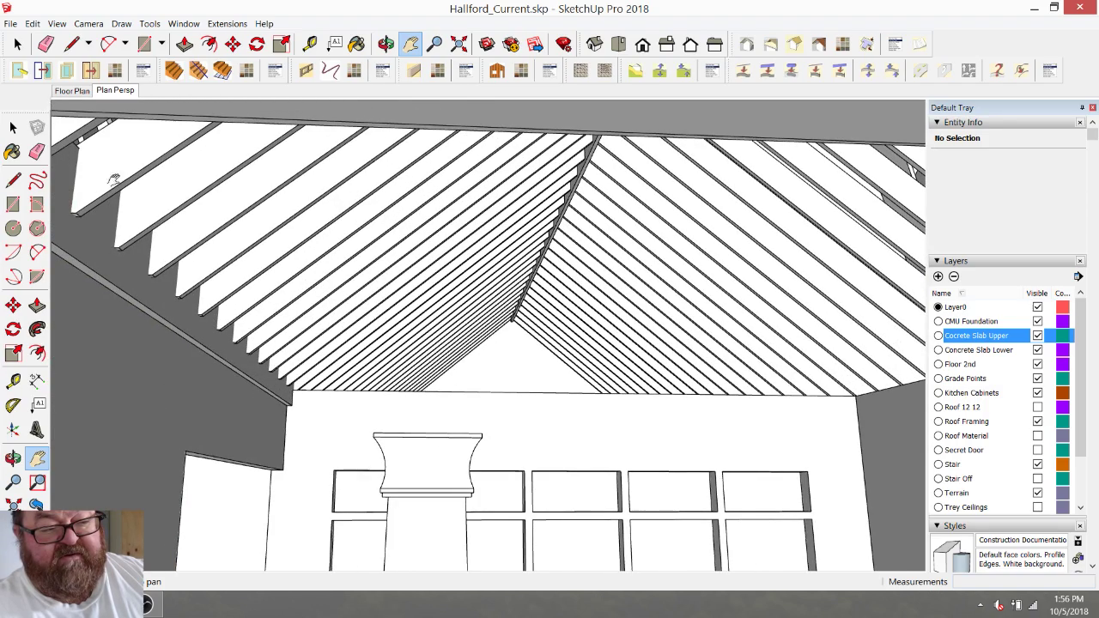
left_click(385, 44)
left_click_drag(480, 198, 278, 301)
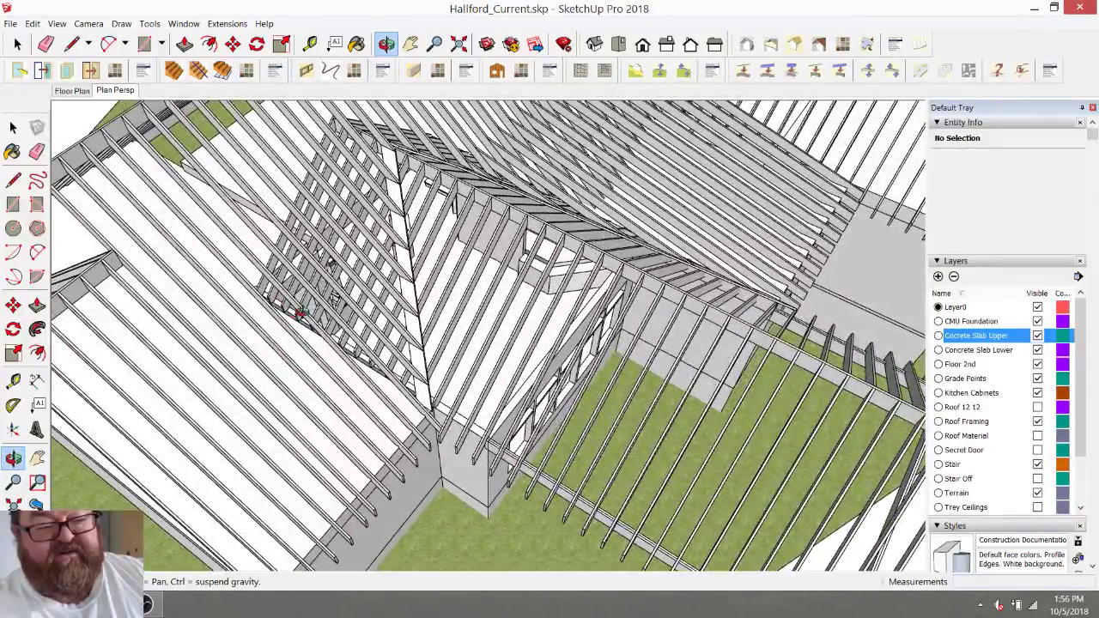
left_click_drag(413, 232, 422, 268)
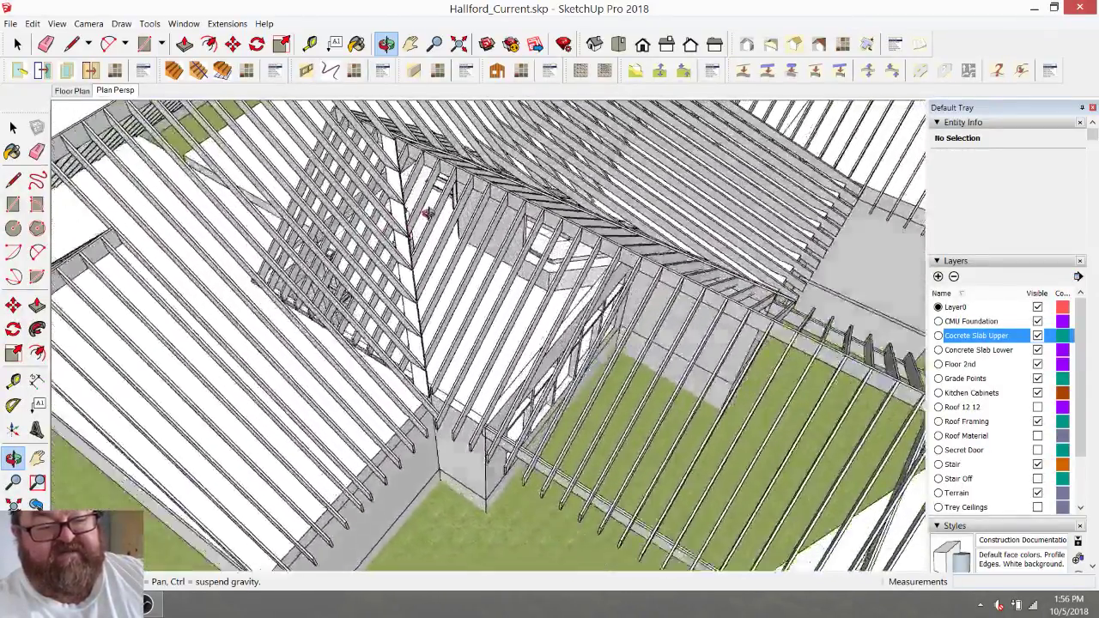
left_click_drag(426, 213, 439, 211)
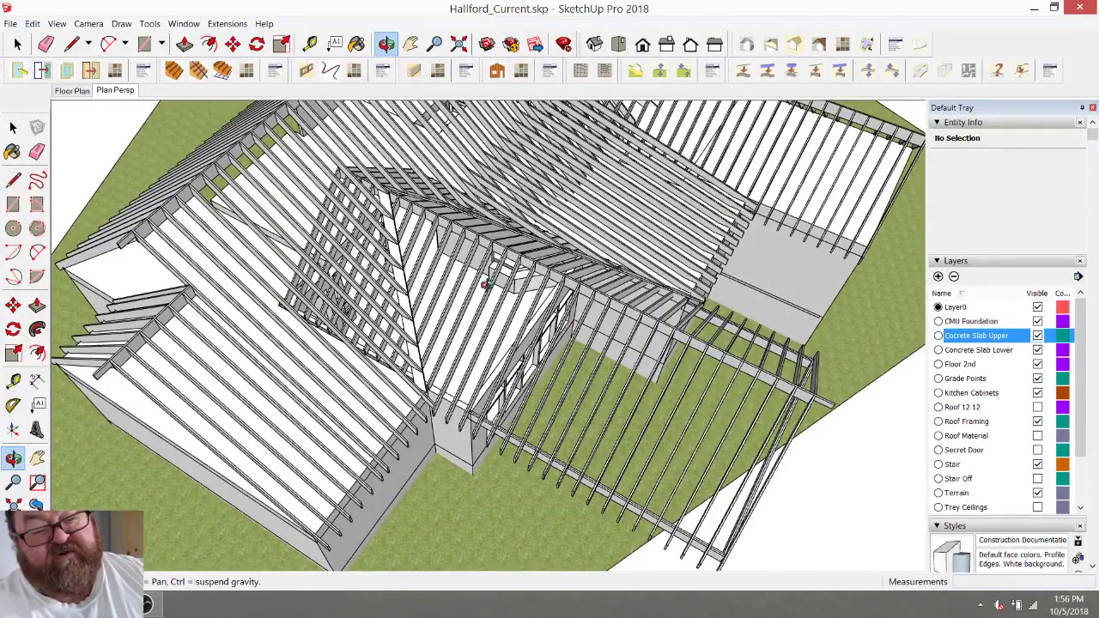
left_click_drag(406, 325, 422, 165)
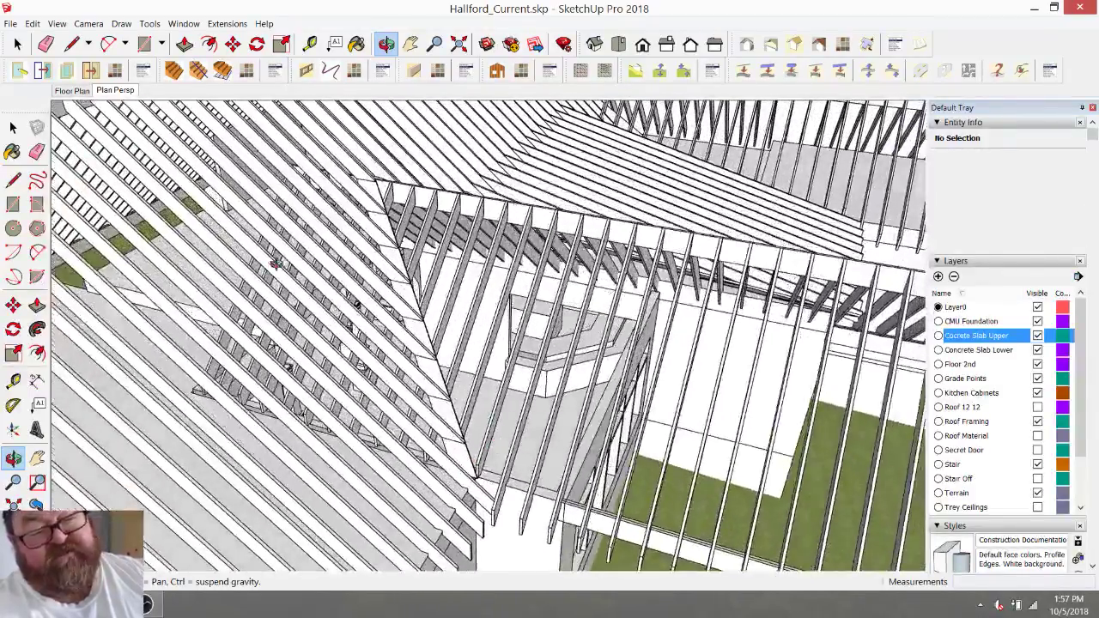
Examine the roof framing around the exterior, comparing the open-gable wing, the adjoining gable wing and the opposite side of the house.
middle_click_drag(391, 256, 353, 348)
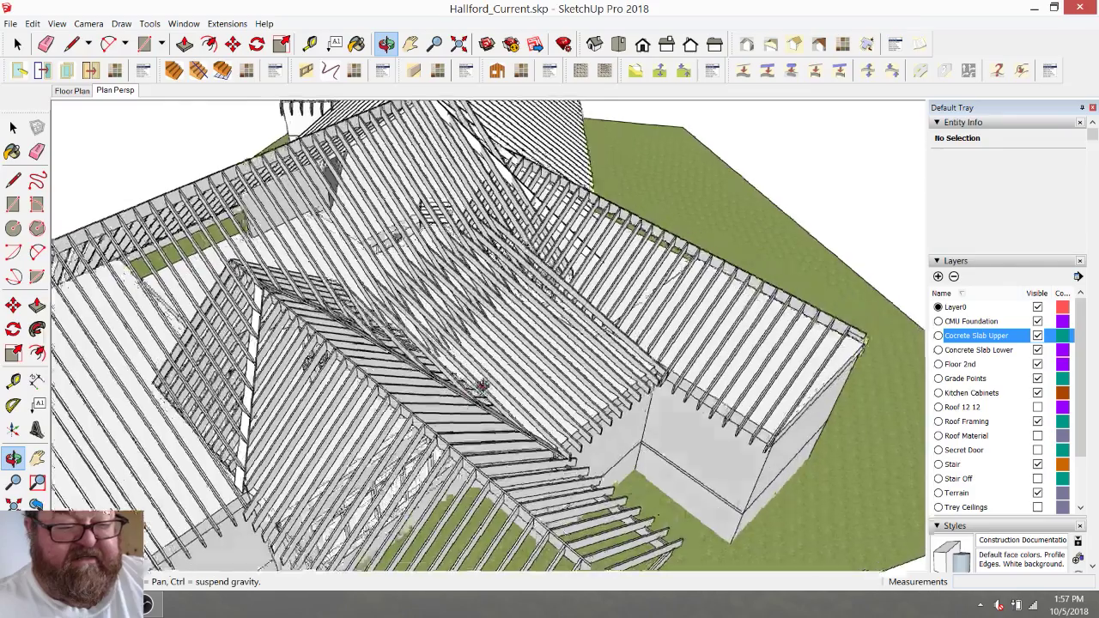
middle_click_drag(483, 385, 549, 313)
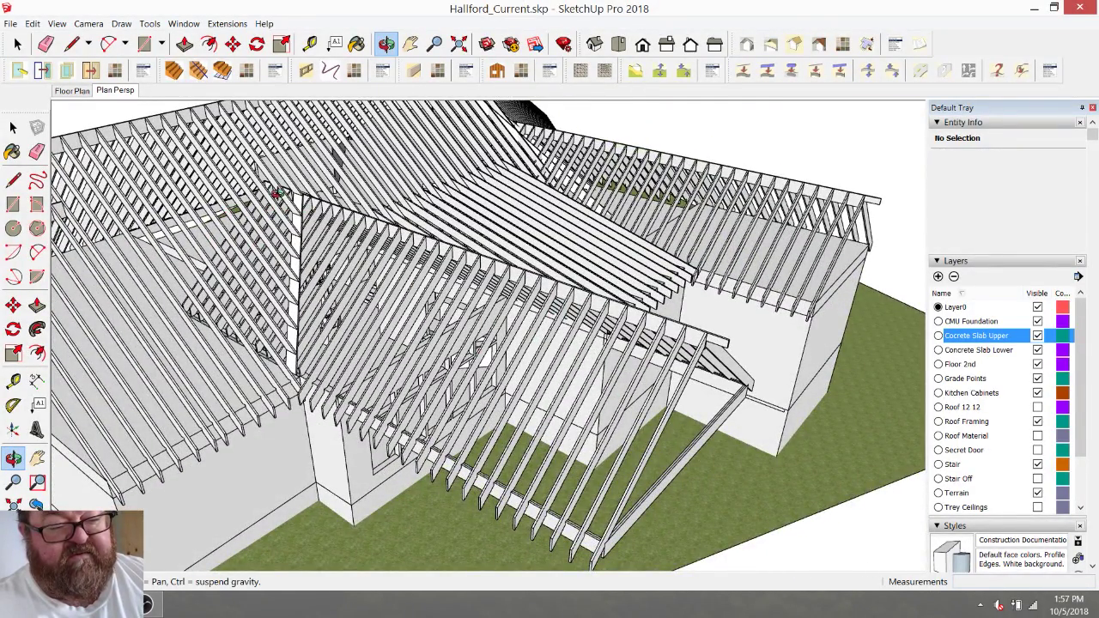
middle_click_drag(292, 366, 352, 333)
scroll(294, 287, "up", 3)
middle_click_drag(294, 288, 361, 277)
scroll(422, 320, "down", 3)
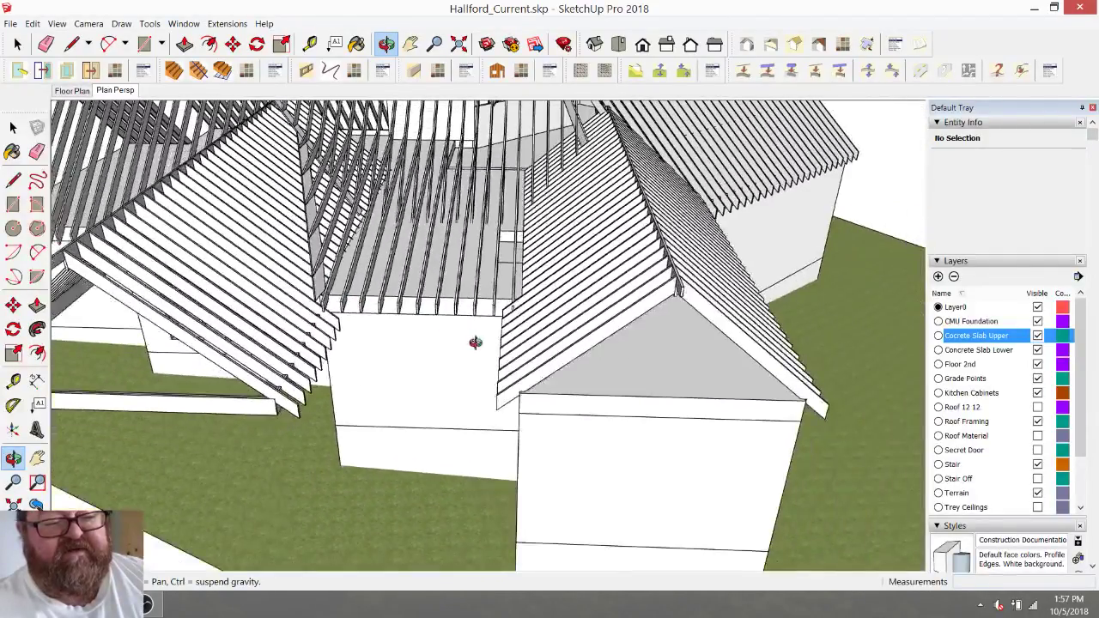
middle_click_drag(475, 341, 496, 369)
middle_click_drag(524, 327, 722, 249)
middle_click_drag(466, 353, 646, 196)
middle_click_drag(607, 283, 392, 440)
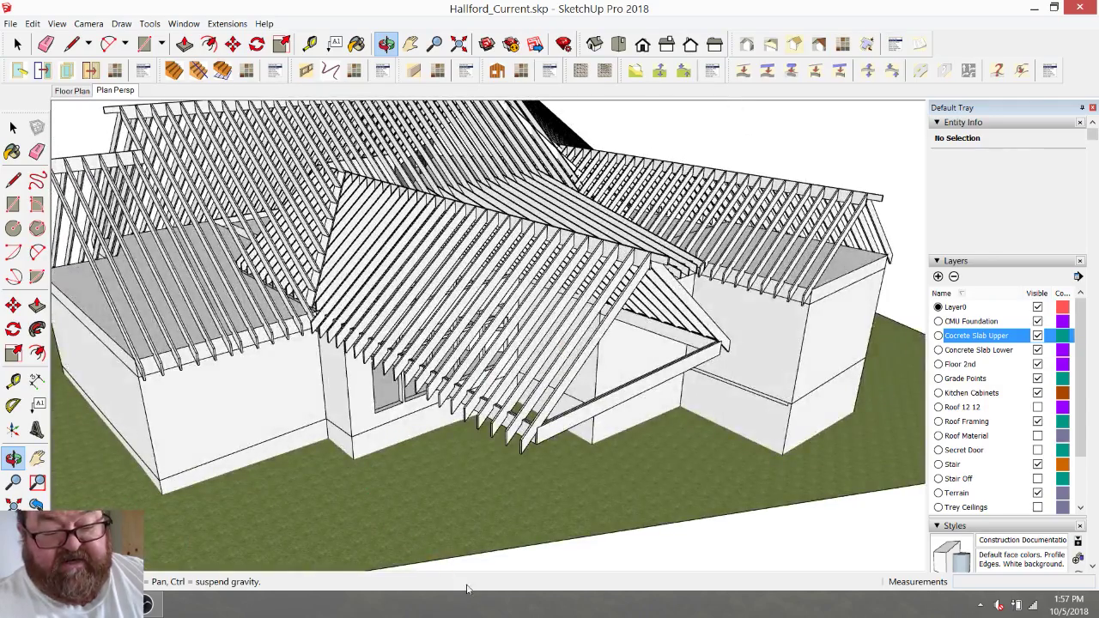
middle_click_drag(556, 286, 333, 296)
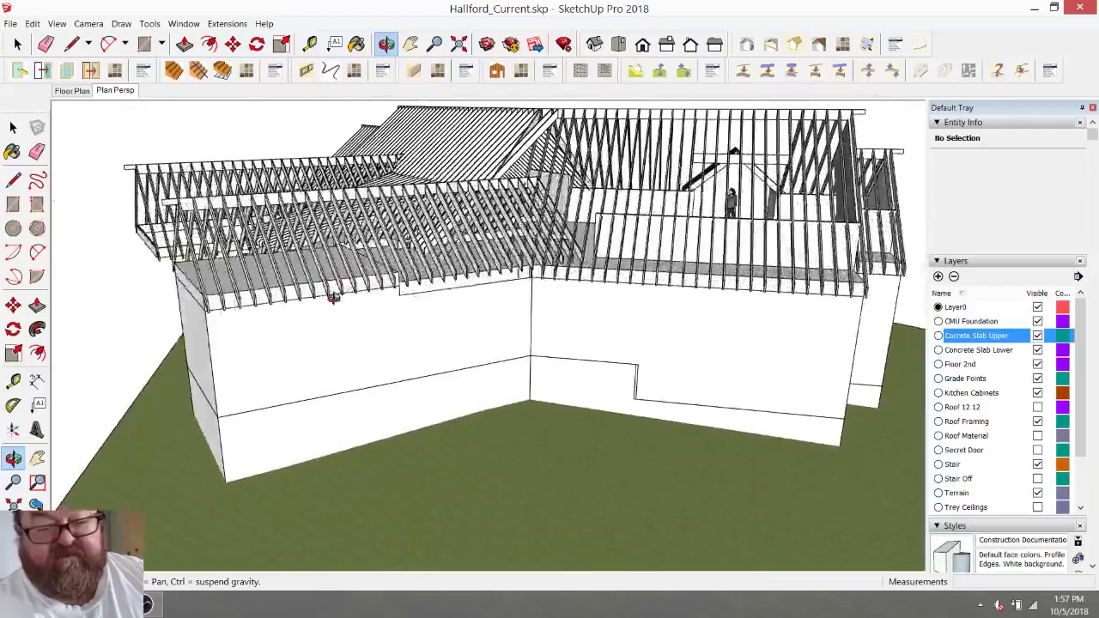
middle_click_drag(231, 246, 537, 295)
Examine the run of common rafters between the two projecting gables and the valleys on either side.
scroll(537, 295, "up", 6)
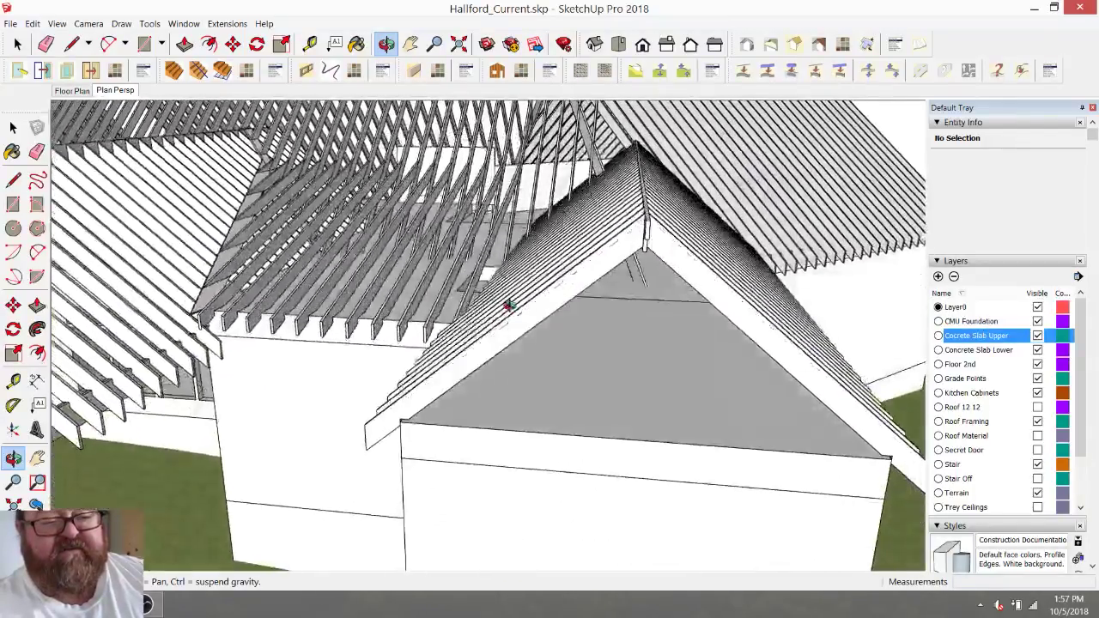
scroll(509, 289, "up", 6)
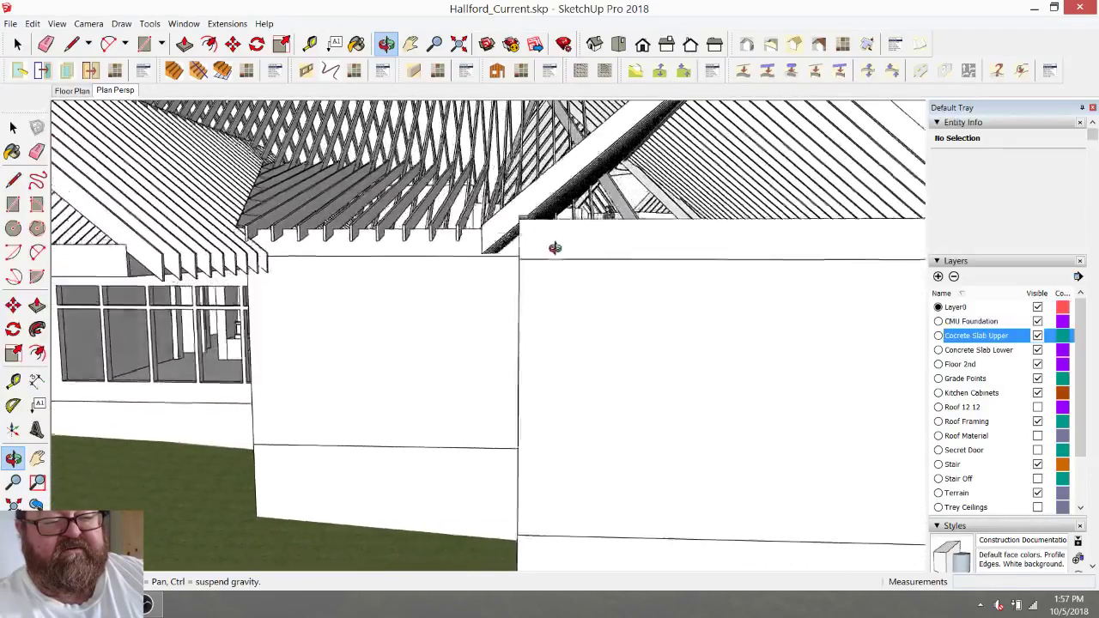
scroll(575, 237, "up", 1)
left_click_drag(574, 238, 322, 439)
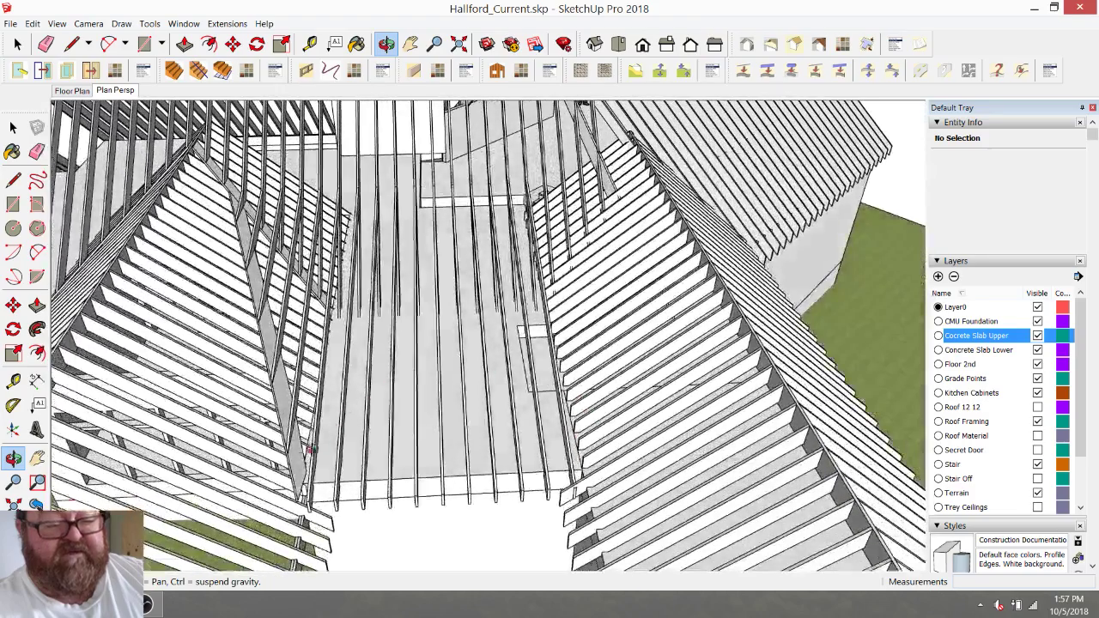
left_click_drag(230, 176, 422, 244)
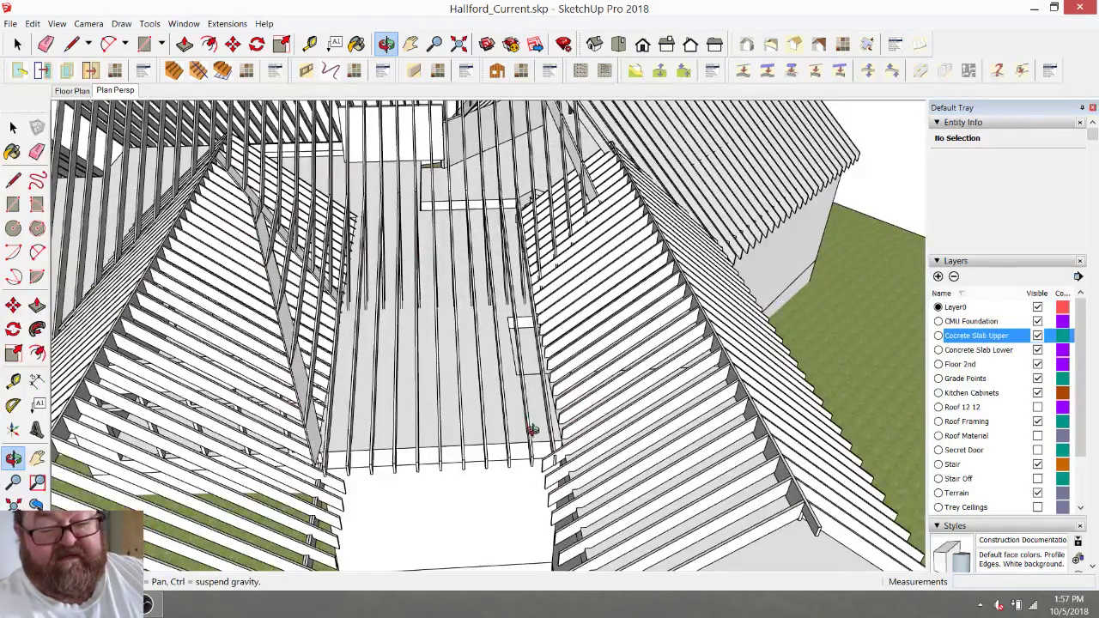
left_click_drag(577, 298, 554, 170)
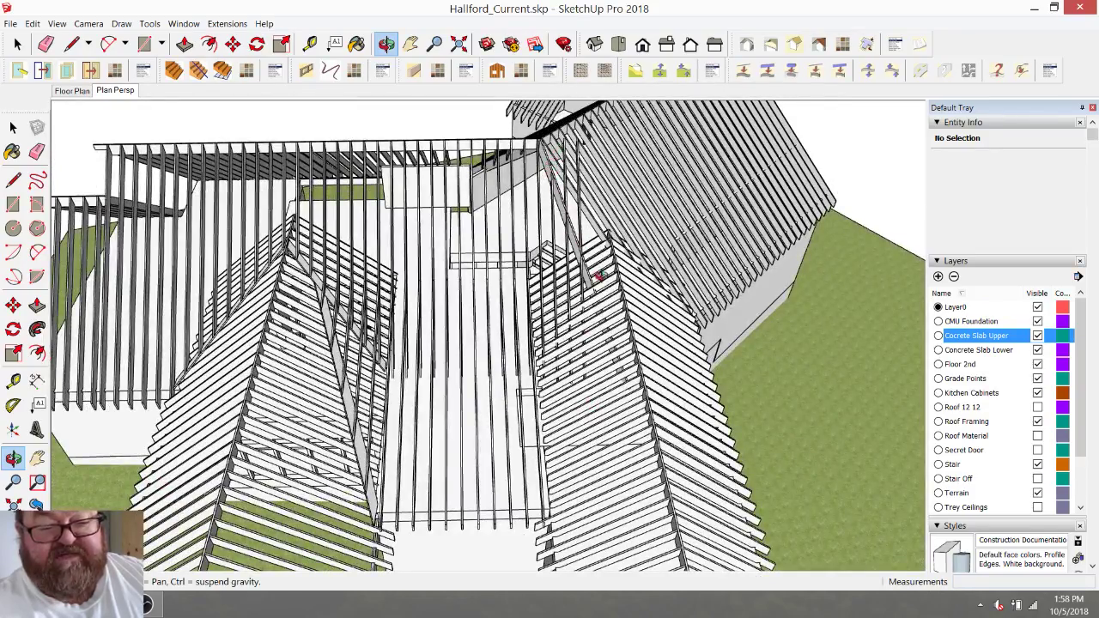
left_click_drag(599, 275, 790, 196)
left_click_drag(633, 163, 576, 221)
scroll(281, 253, "up", 3)
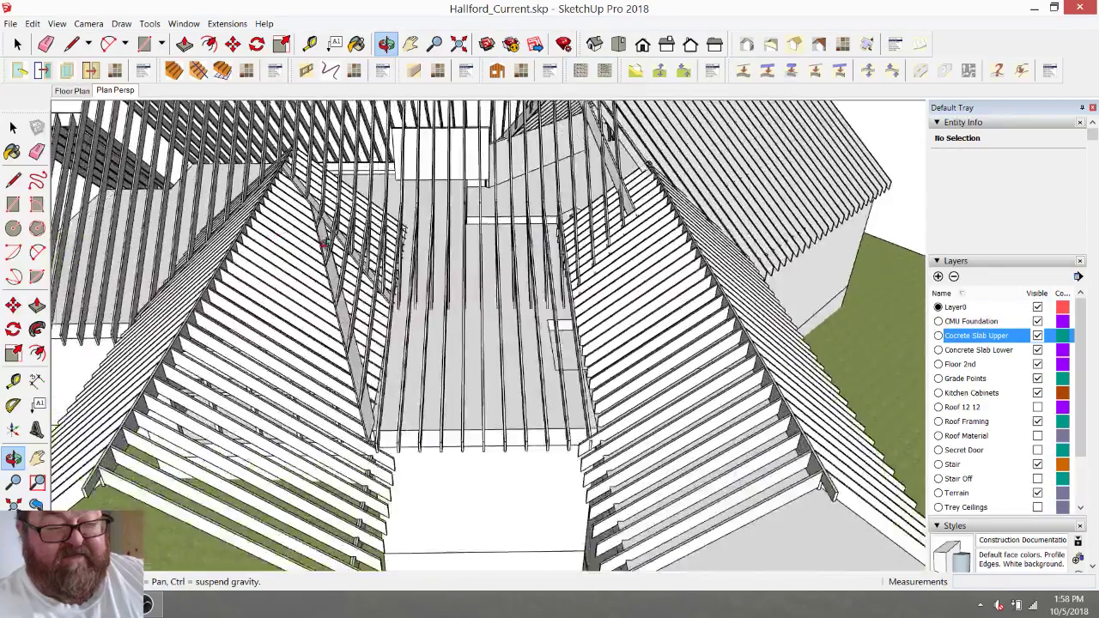
left_click_drag(338, 311, 259, 251)
left_click_drag(281, 194, 340, 471)
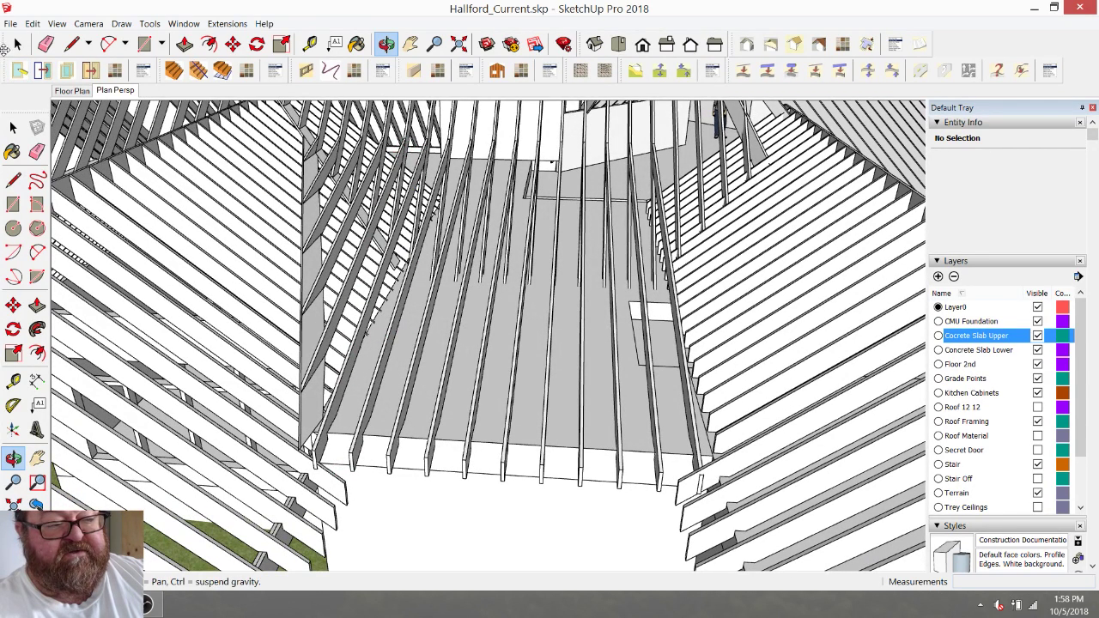
Open the Roof Framing group for editing.
left_click(17, 45)
left_click(376, 306)
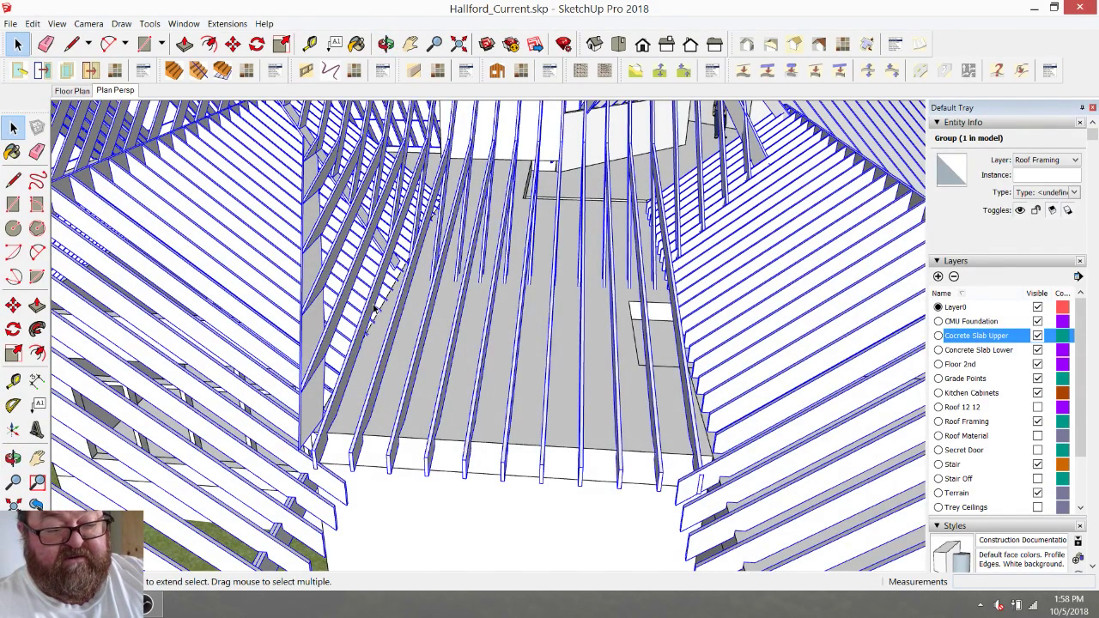
double_click(376, 307)
Select eight neighbouring common rafters between the two gables to single them out, and clear the selection.
left_click(376, 310)
left_click(376, 319)
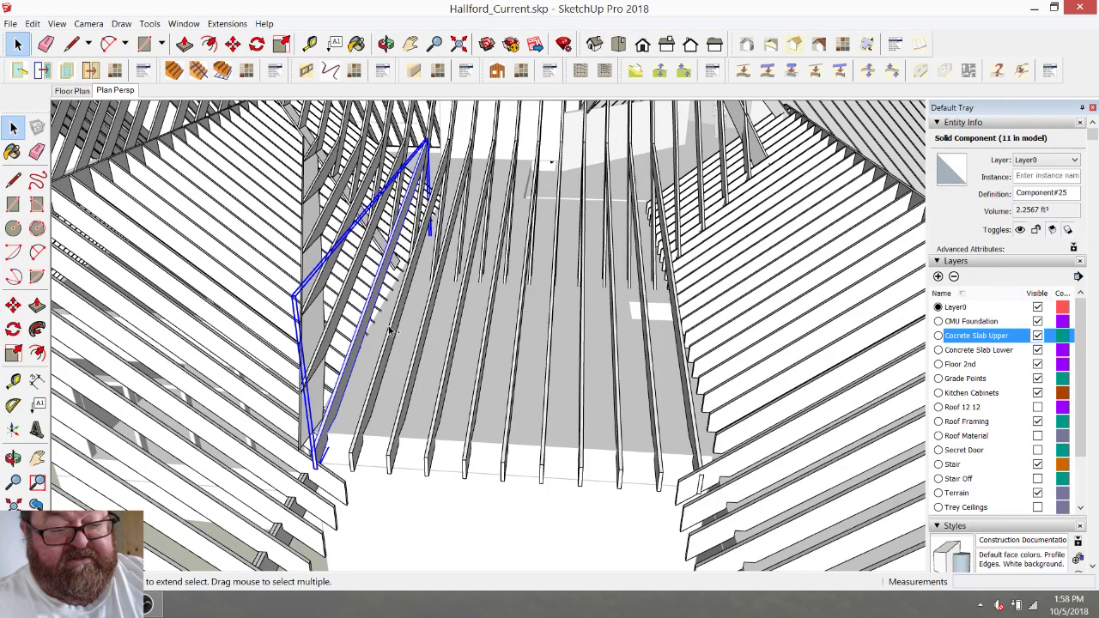
left_click(394, 331, "shift")
left_click(426, 334, "shift")
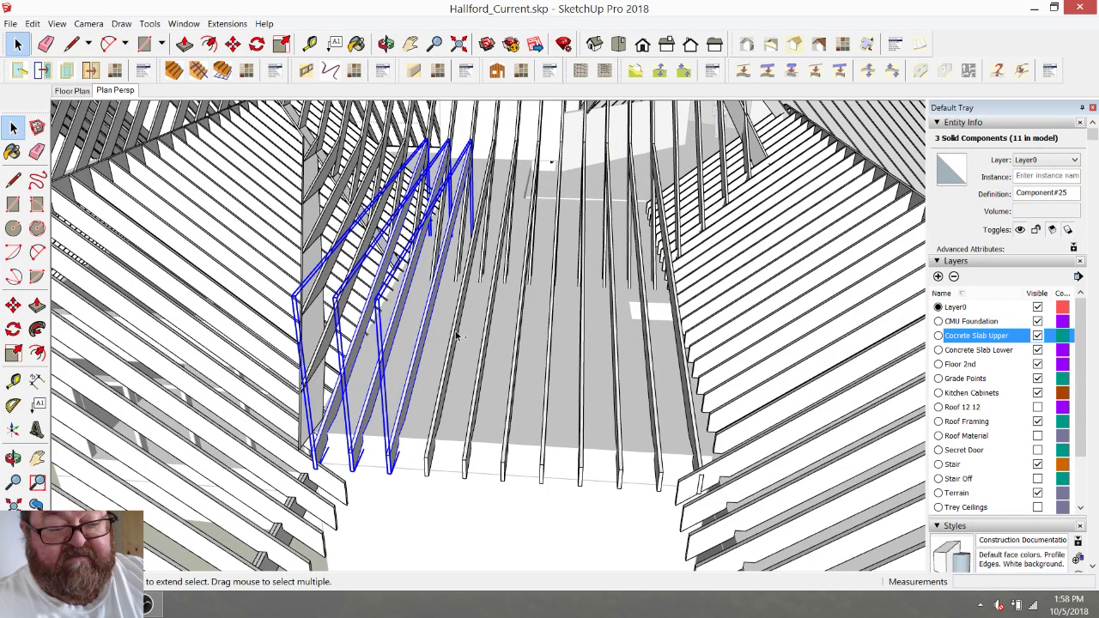
left_click(457, 335, "shift")
left_click(487, 341, "shift")
left_click(522, 343, "shift")
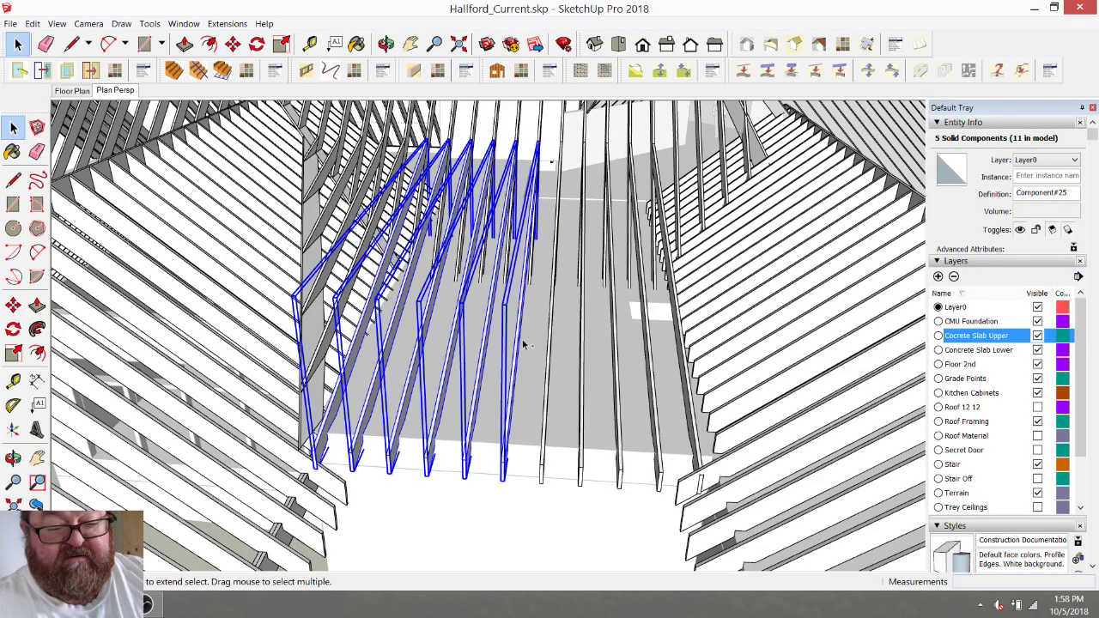
left_click(552, 349, "shift")
left_click(583, 355, "shift")
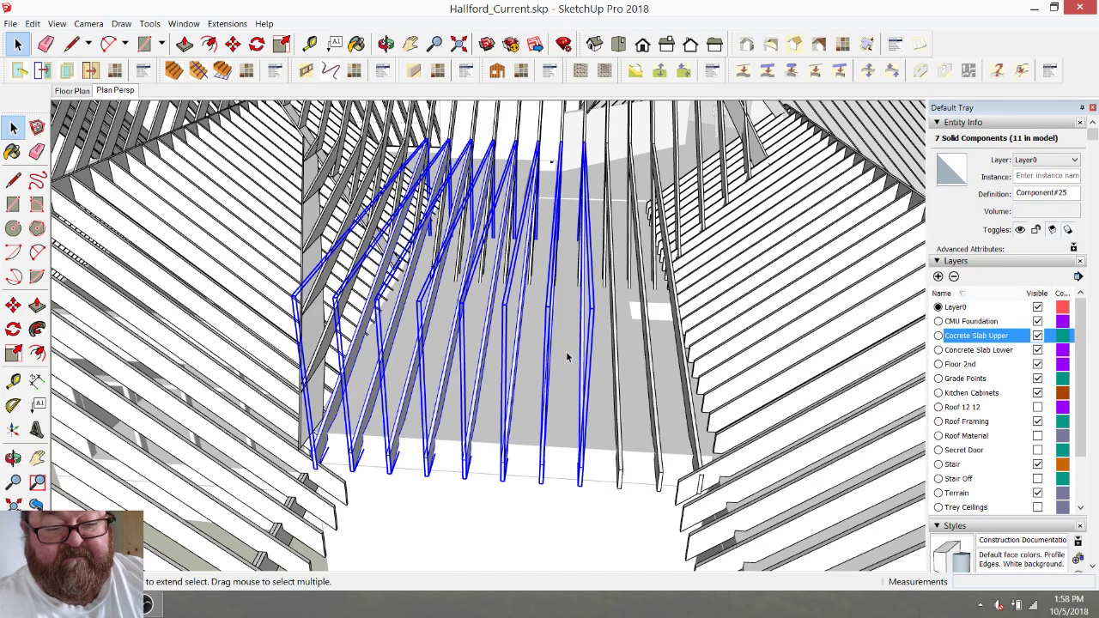
key("Delete")
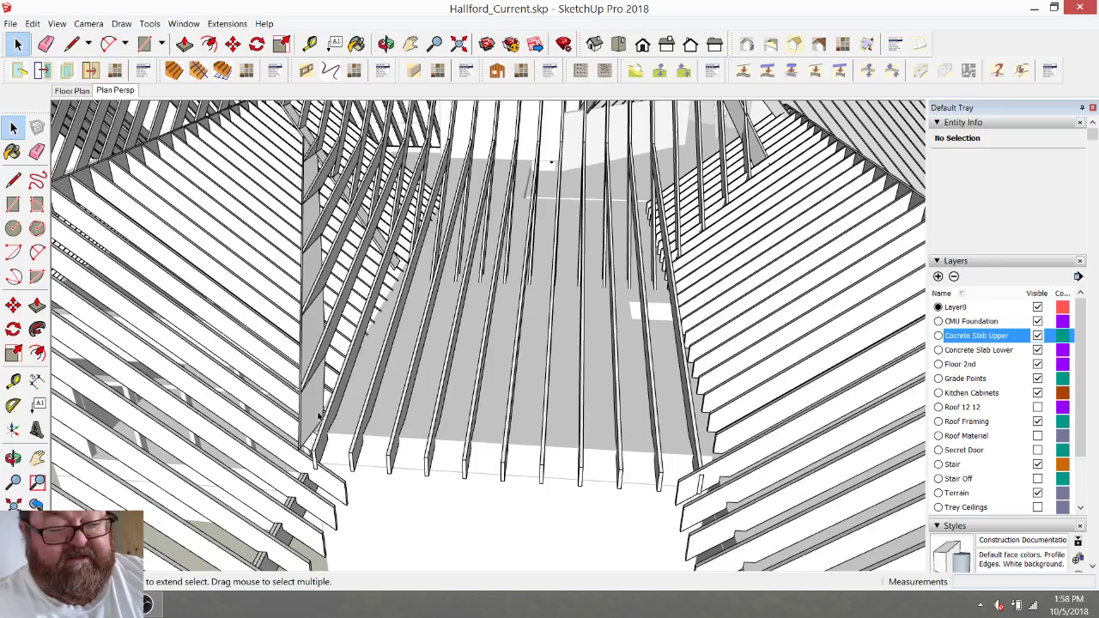
Examine the rafter tails at the eave beside the open gable's valley, and how the common rafters run between the gables.
scroll(317, 415, "up", 3)
left_click(386, 44)
left_click_drag(384, 172, 366, 213)
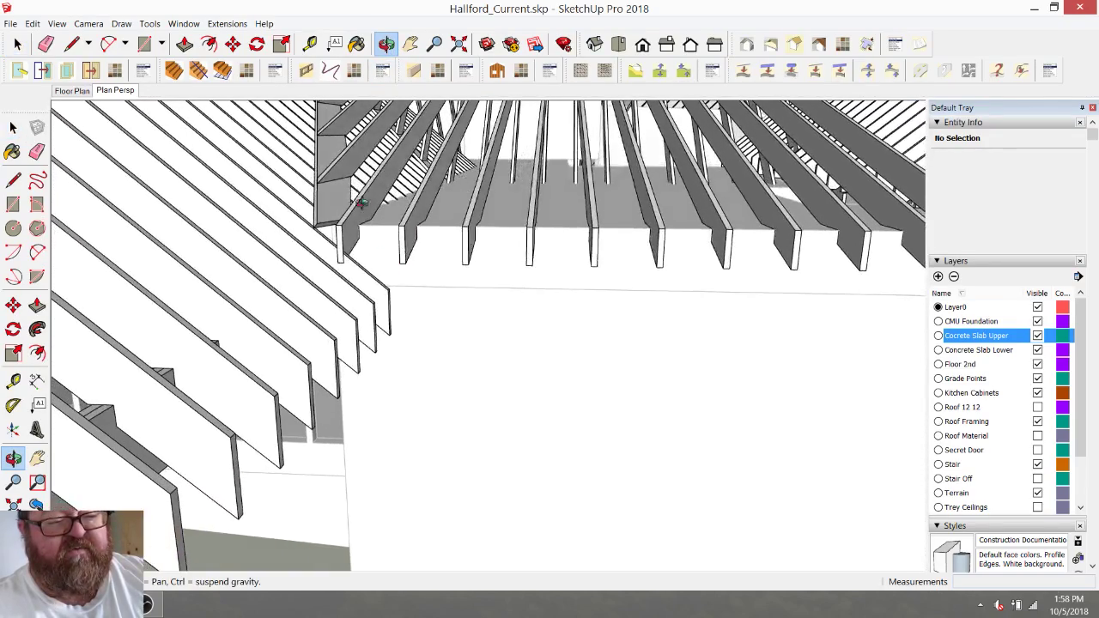
scroll(366, 213, "up", 3)
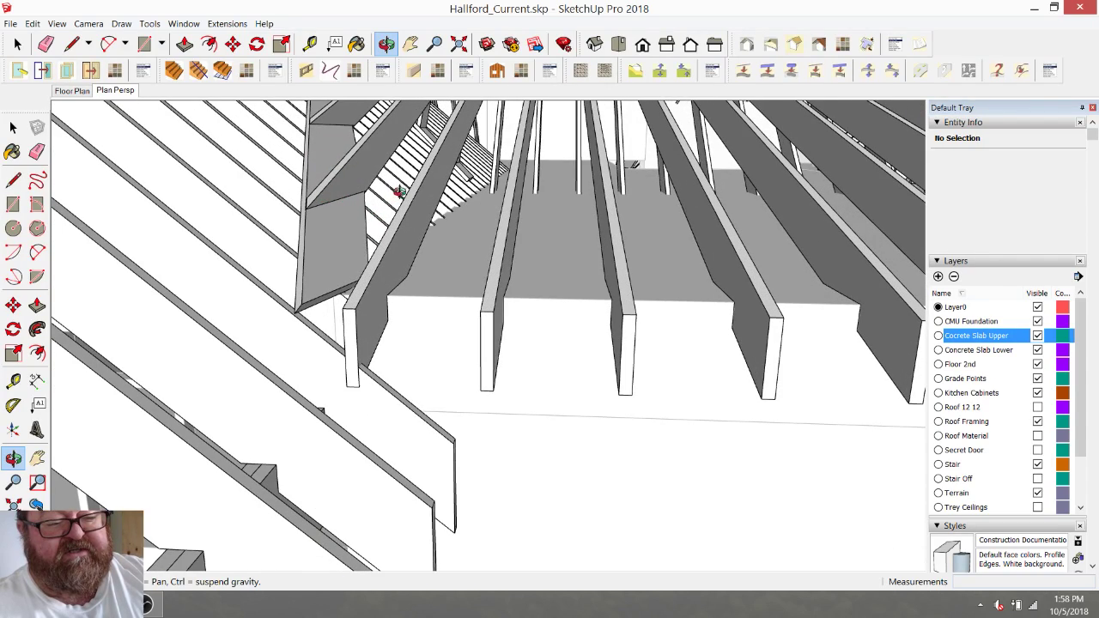
left_click_drag(351, 213, 201, 134)
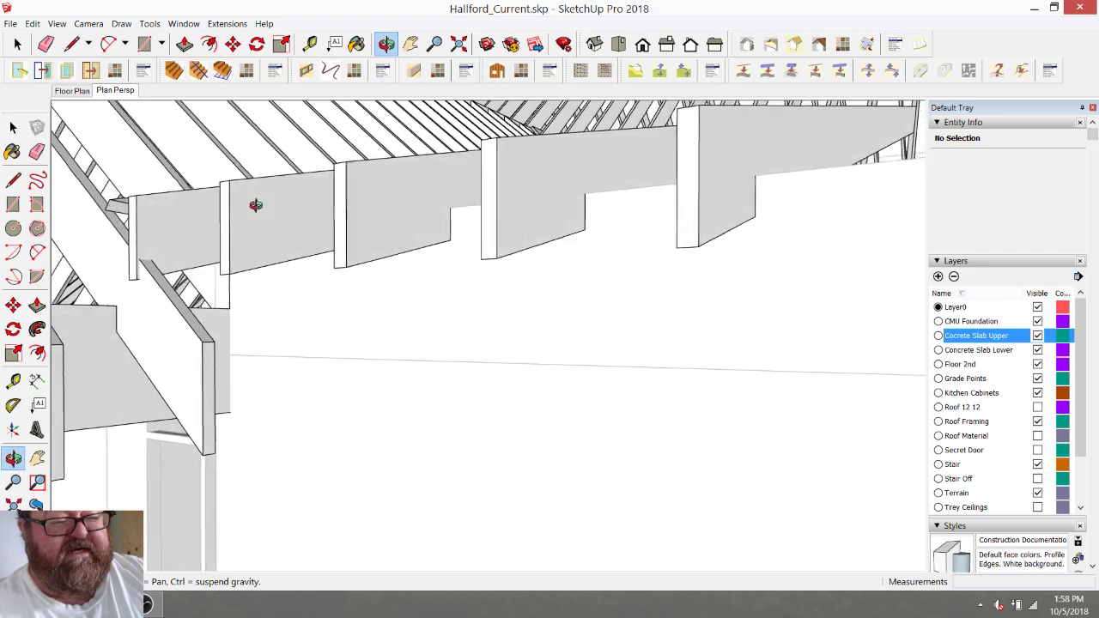
left_click_drag(378, 462, 437, 328)
left_click_drag(559, 348, 581, 373)
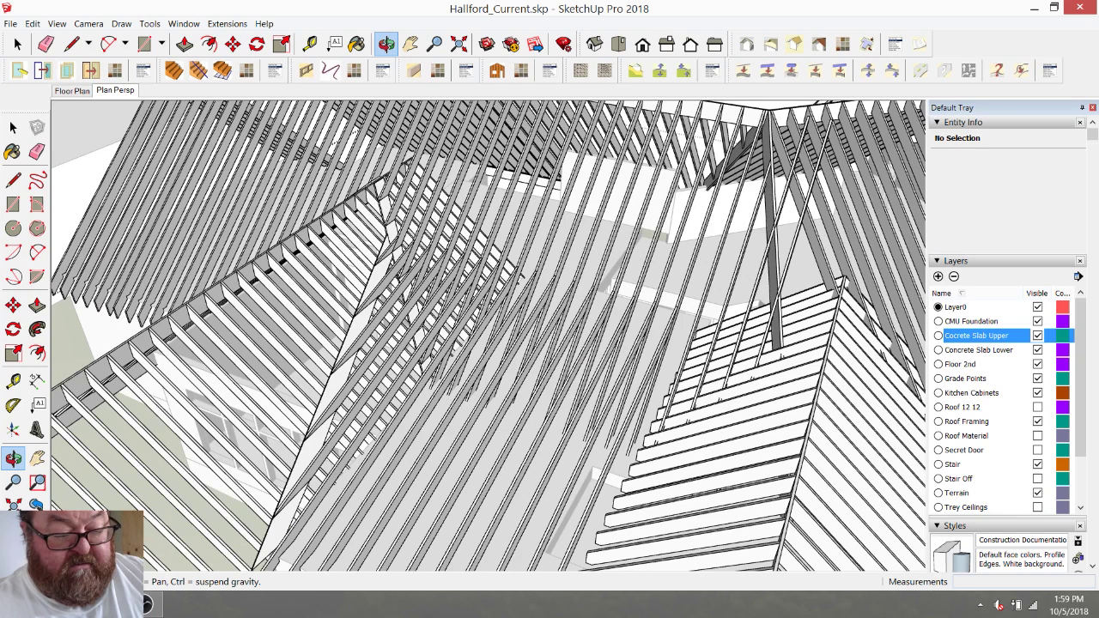
Switch to the YouTube live dashboard in the browser to read the chat, and return to the SketchUp model.
key("alt+Tab")
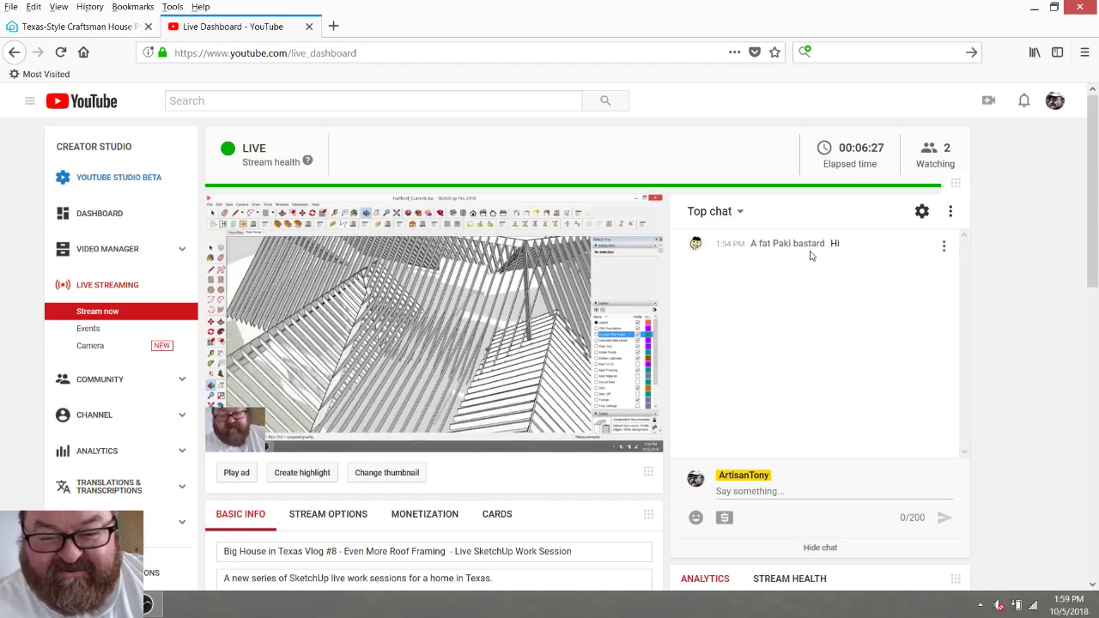
key("alt+Tab")
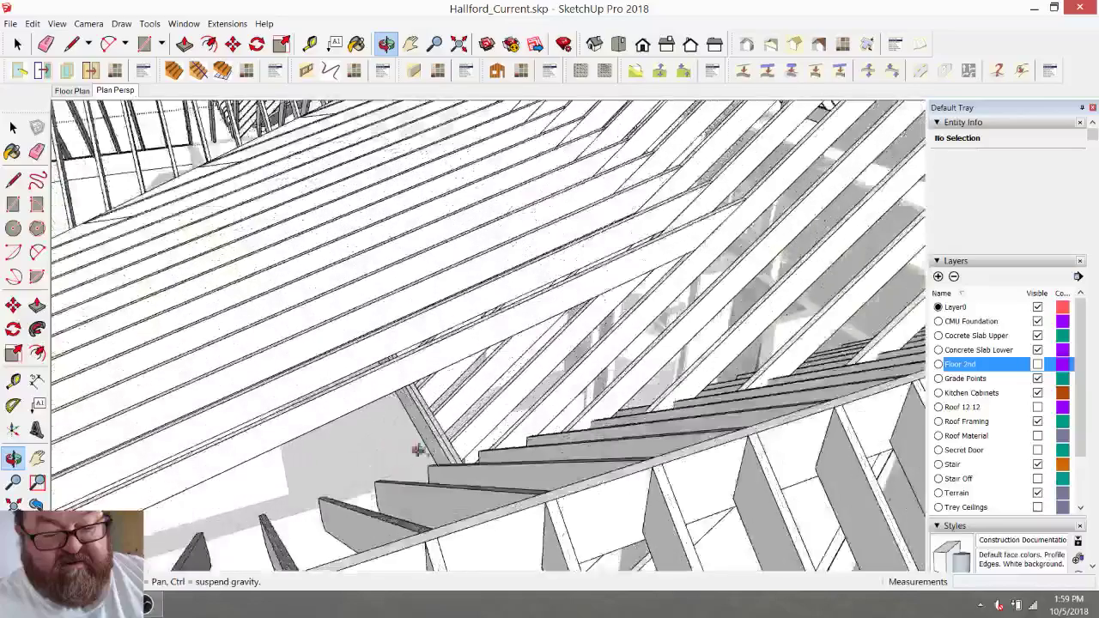
Examine closely how the valley board and jack rafters meet the ridge and the rafters of the neighbouring roof.
scroll(432, 438, "up", 6)
mouse_move(431, 437)
middle_mouse_down()
mouse_move(479, 392)
mouse_move(532, 373)
mouse_move(557, 374)
mouse_move(567, 409)
mouse_move(549, 433)
middle_mouse_up()
middle_click_drag(456, 425, 503, 491)
middle_click_drag(643, 235, 493, 357)
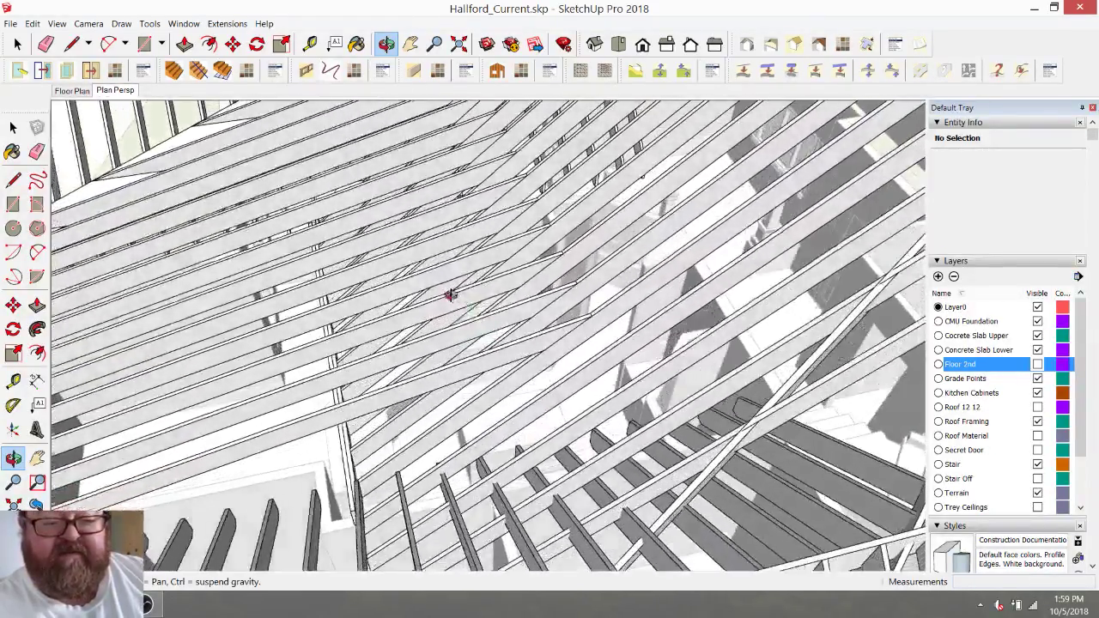
left_click_drag(450, 295, 408, 242)
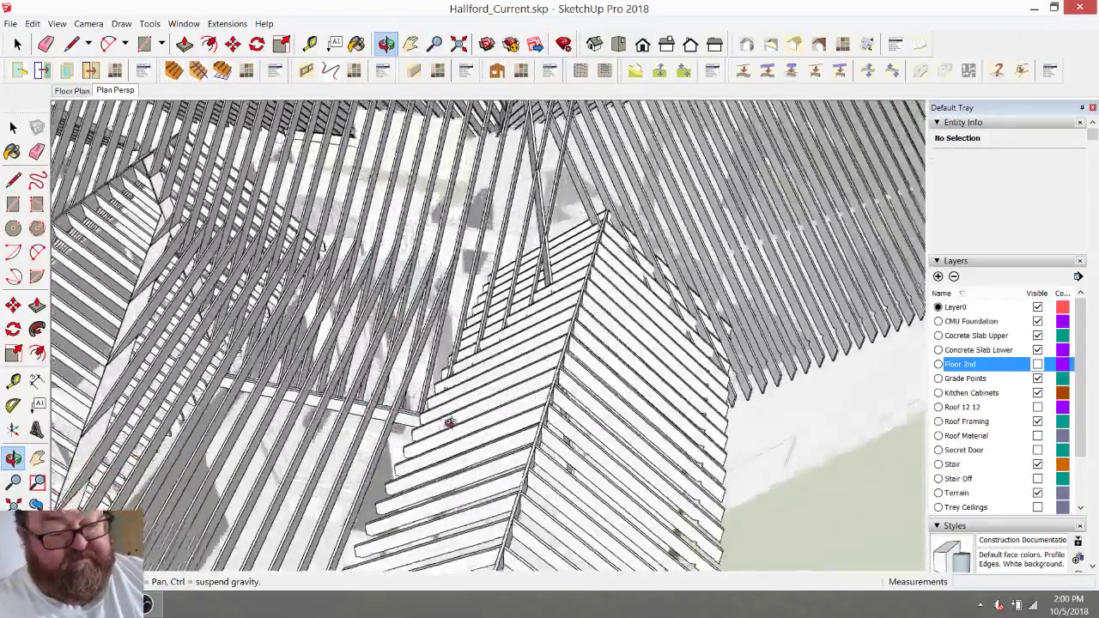
Examine the overall roof framing from several sides, from the two projecting gables around to the long rafter run.
left_click_drag(450, 422, 598, 392)
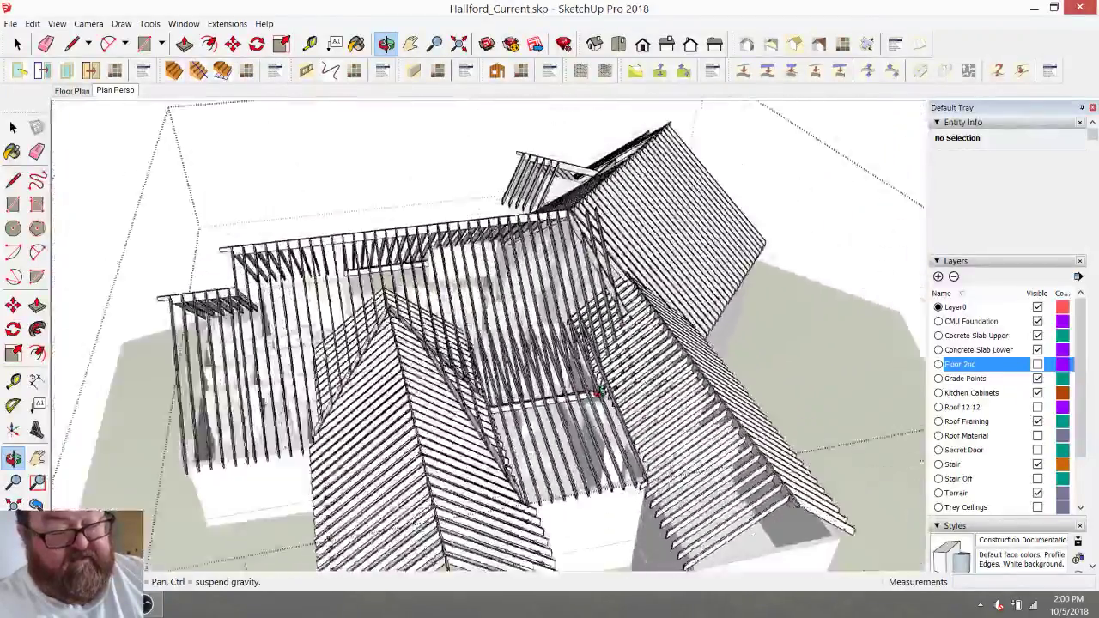
left_click_drag(212, 480, 263, 432)
left_click_drag(435, 416, 546, 385)
left_click_drag(258, 438, 157, 480)
left_click_drag(796, 365, 416, 234)
left_click_drag(480, 271, 472, 427)
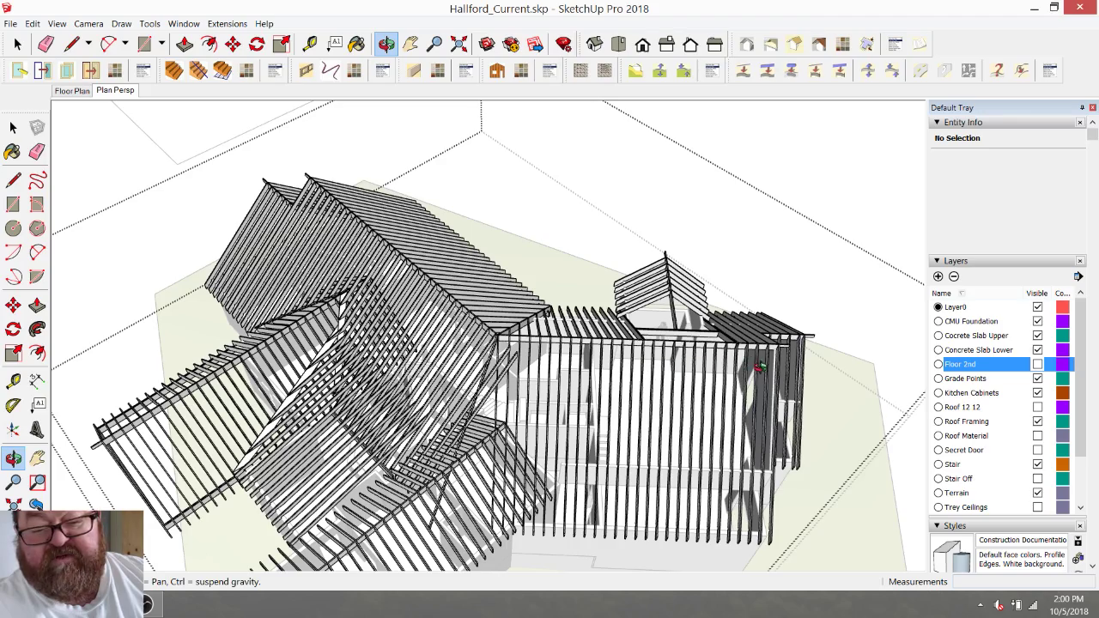
Make the Floor 2nd layer visible and examine the valleys and crossing rafters between the gables from several sides.
left_click_drag(421, 258, 394, 296)
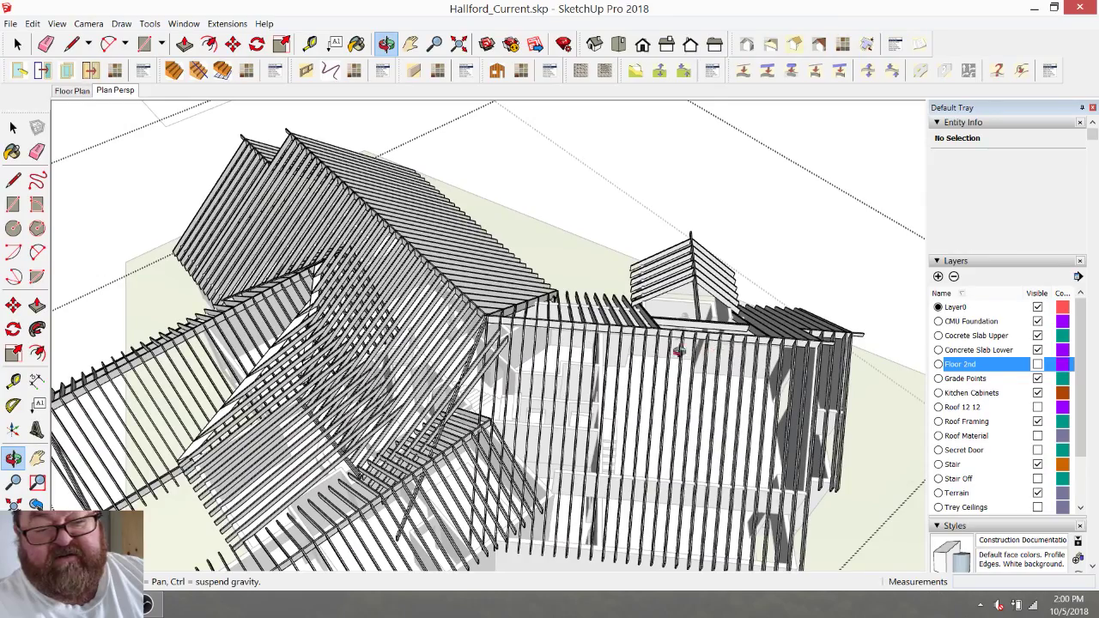
left_click_drag(510, 392, 344, 341)
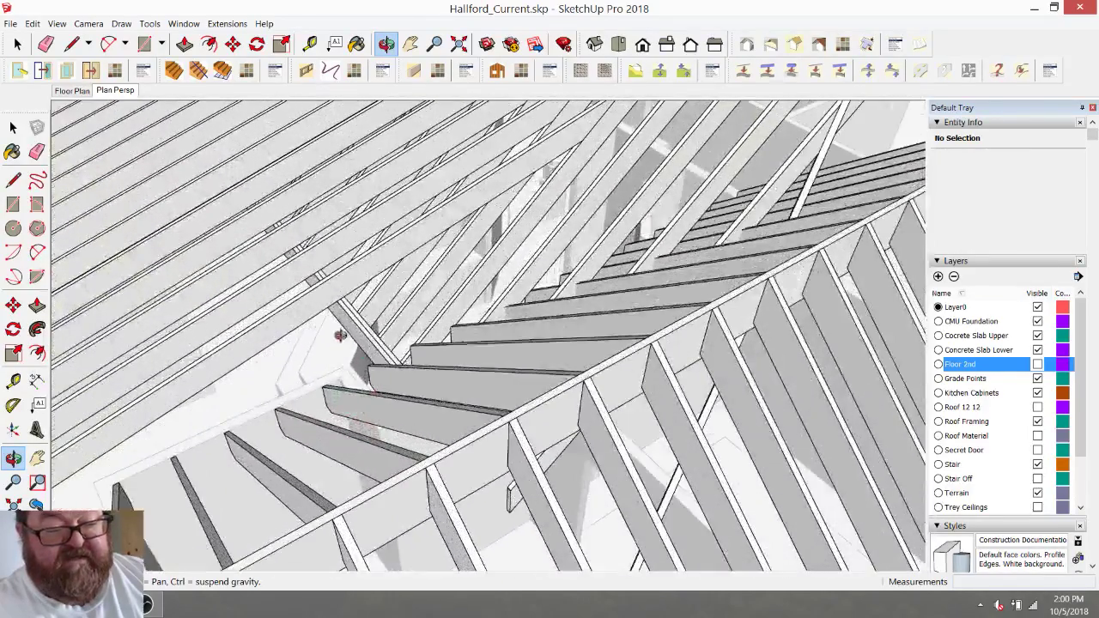
left_click_drag(453, 344, 306, 233)
left_click_drag(421, 324, 821, 380)
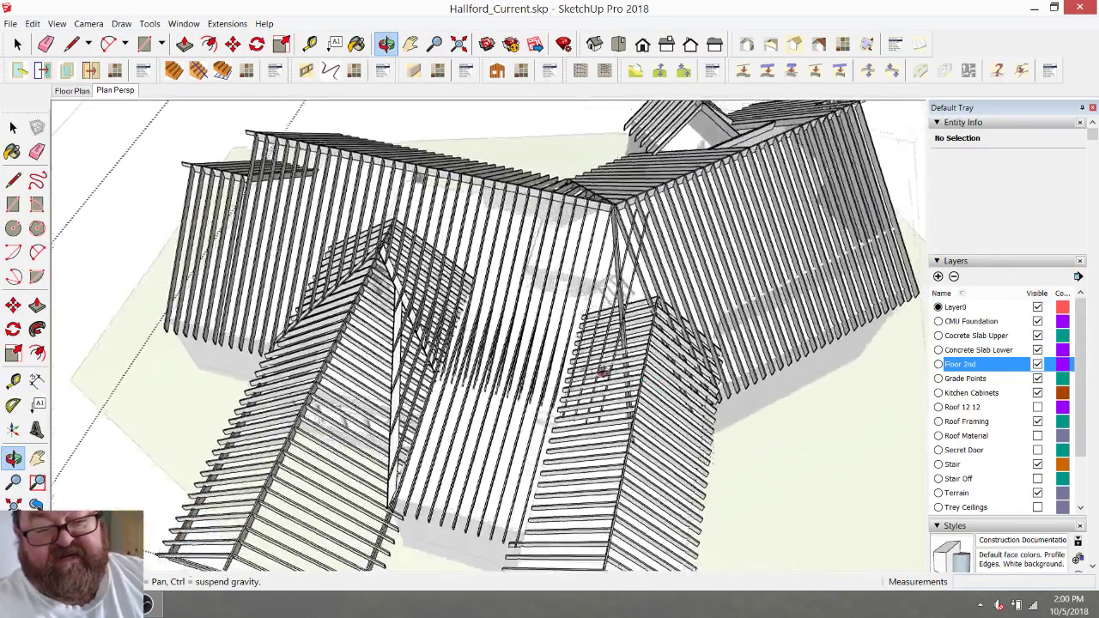
left_click_drag(602, 371, 335, 298)
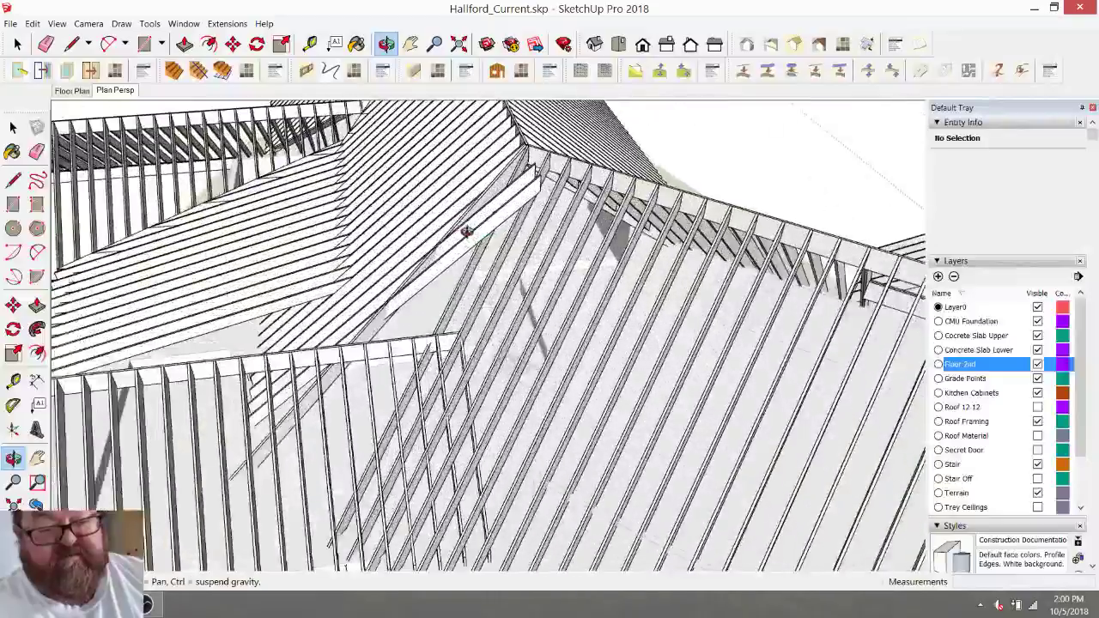
left_click_drag(467, 232, 526, 171)
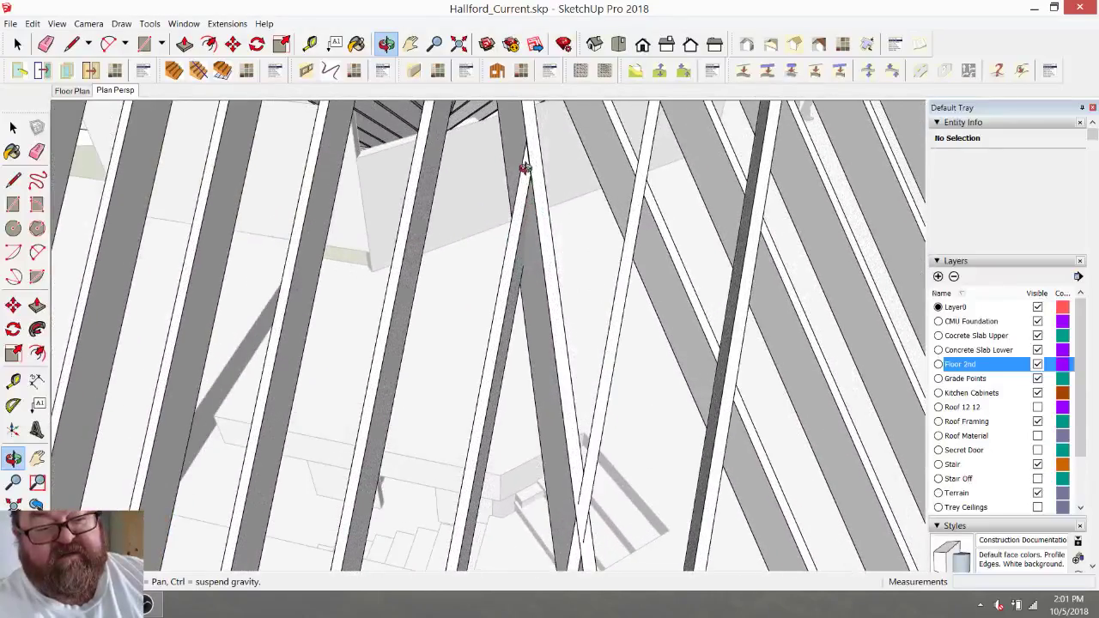
left_click_drag(513, 208, 542, 350)
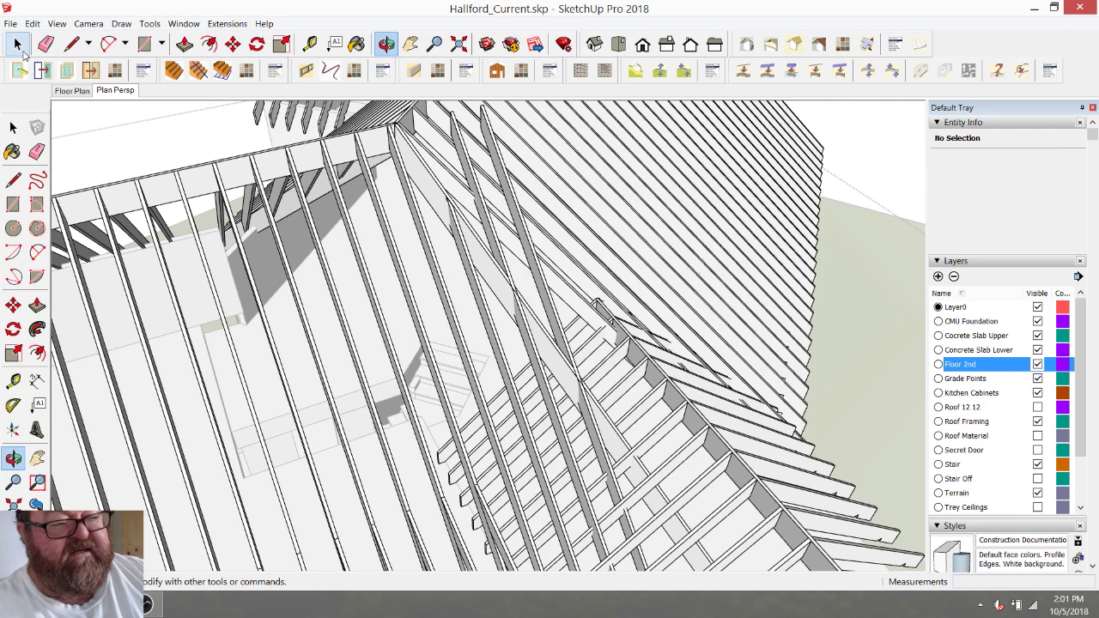
Select the valley board descending from the ridge junction and examine closely where the common rafters cross it.
left_click(17, 43)
double_click(498, 288)
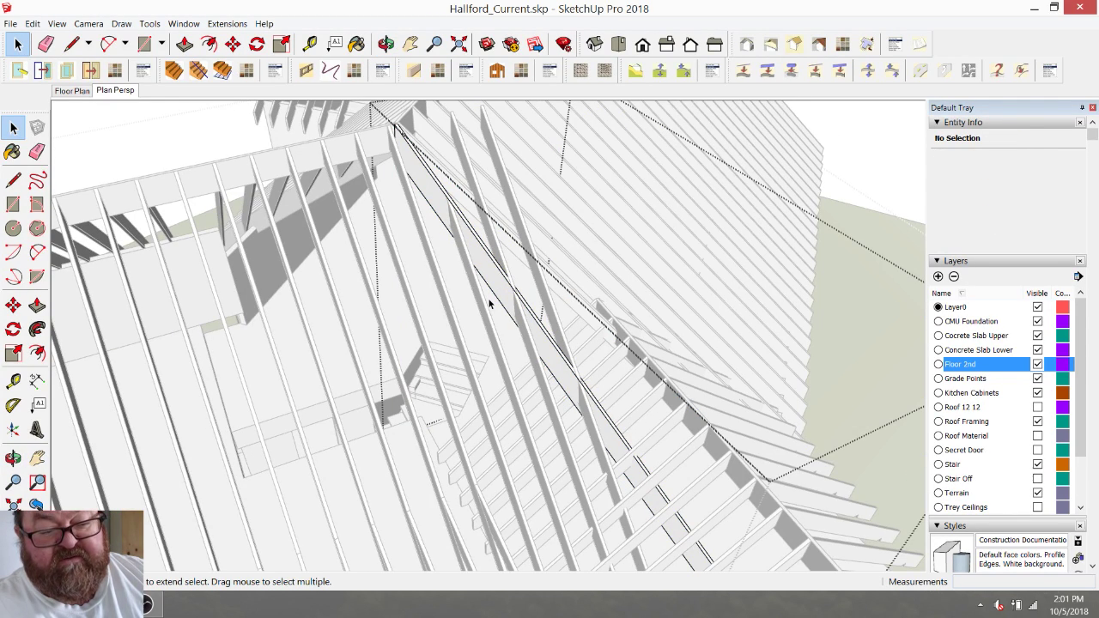
left_click(199, 135)
left_click(506, 295)
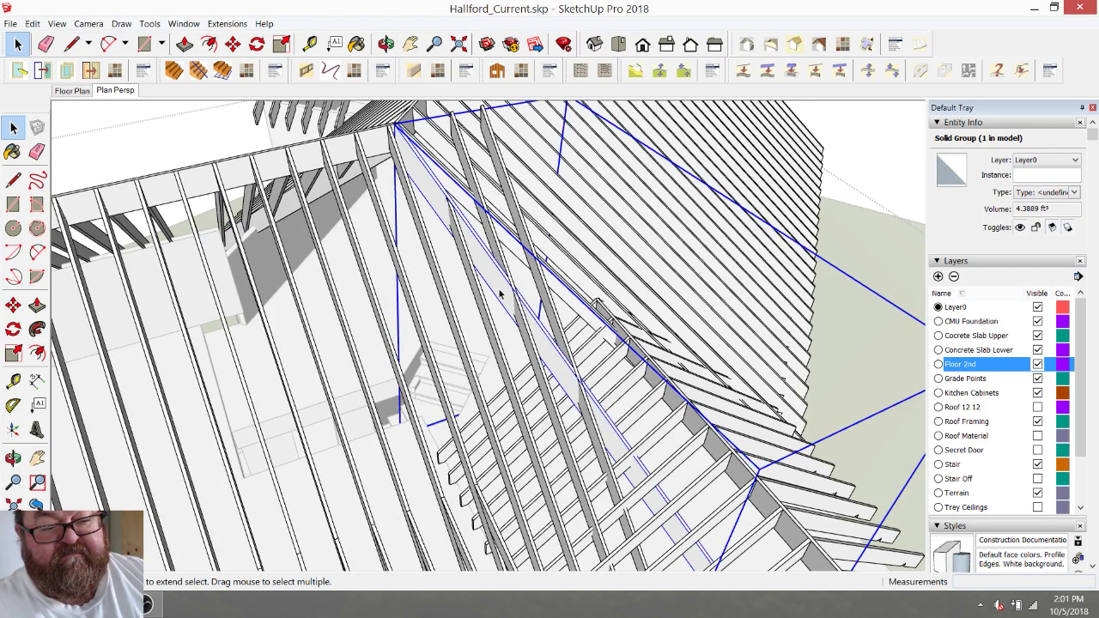
scroll(415, 201, "up", 10)
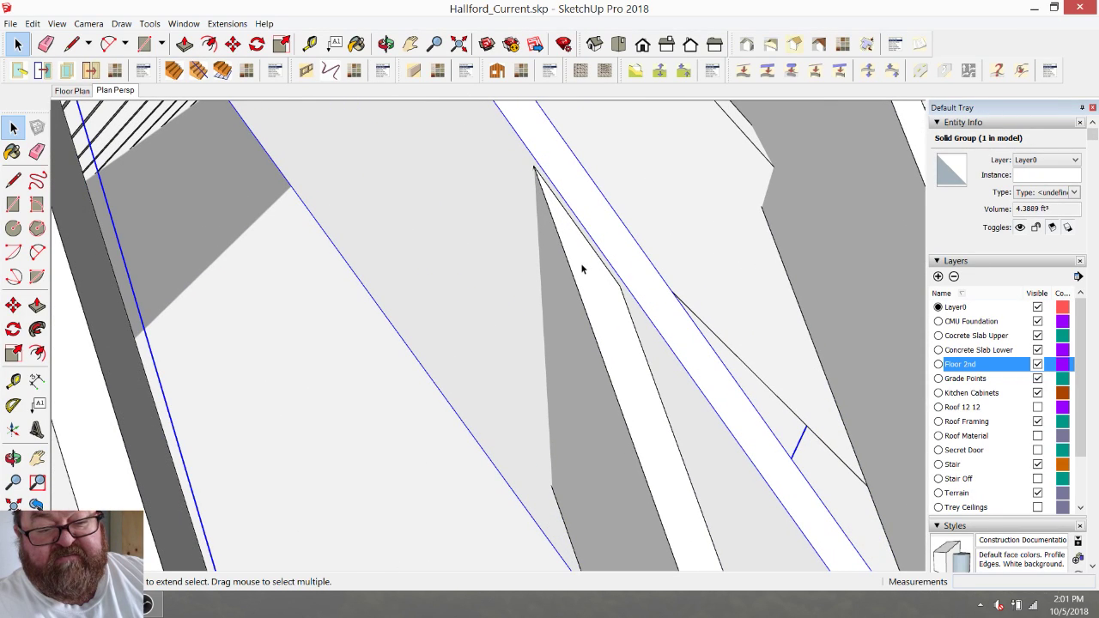
scroll(496, 162, "down", 2)
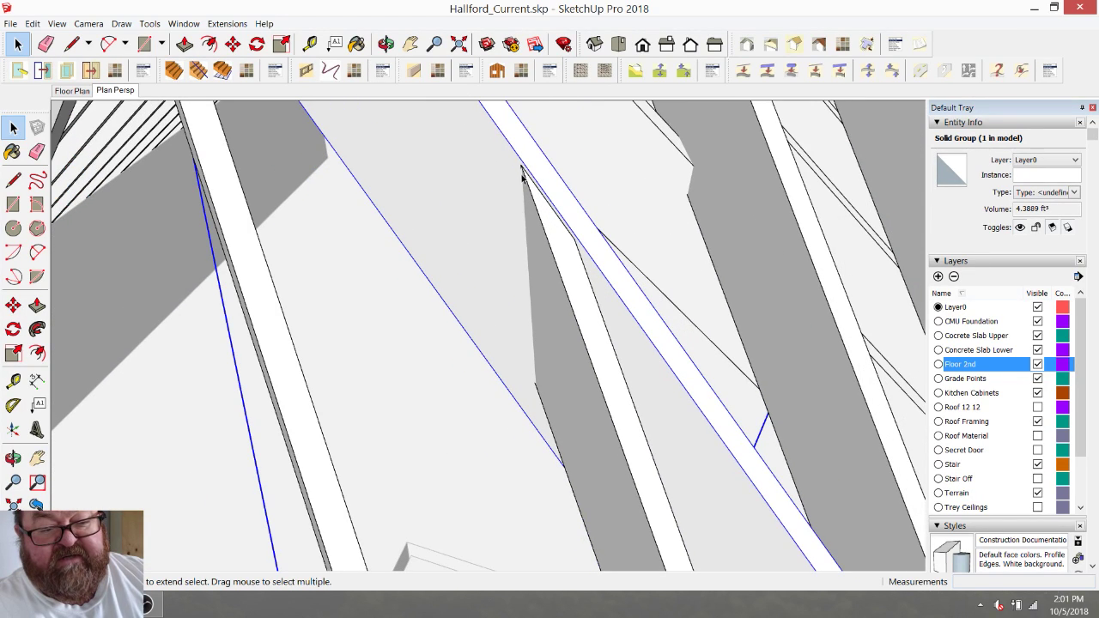
scroll(571, 326, "down", 3)
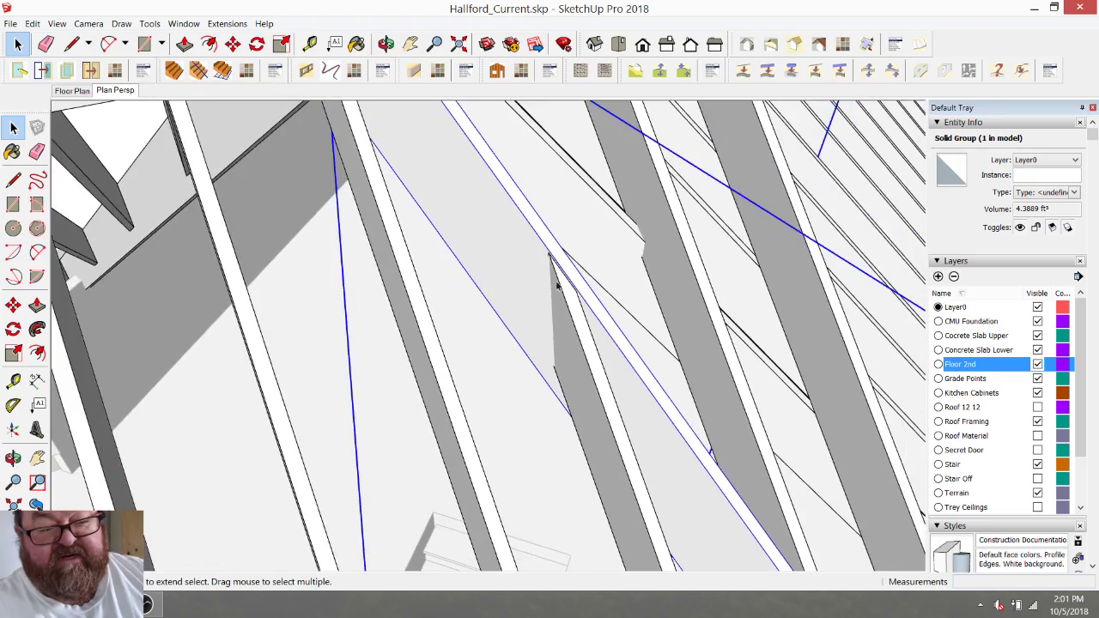
scroll(561, 298, "down", 4)
scroll(464, 151, "up", 4)
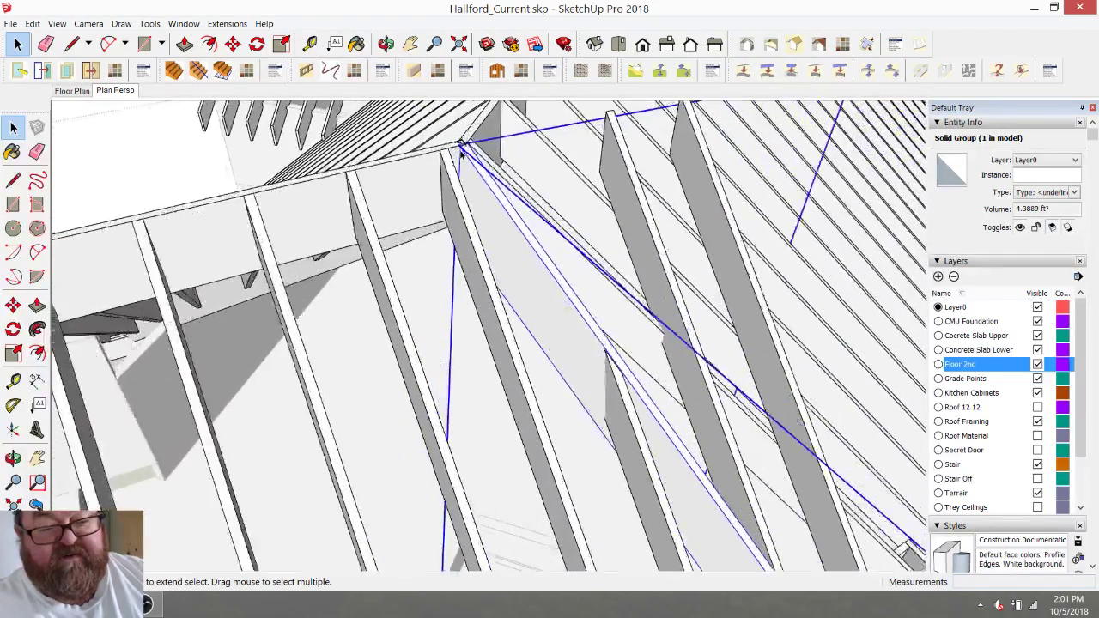
scroll(462, 167, "down", 5)
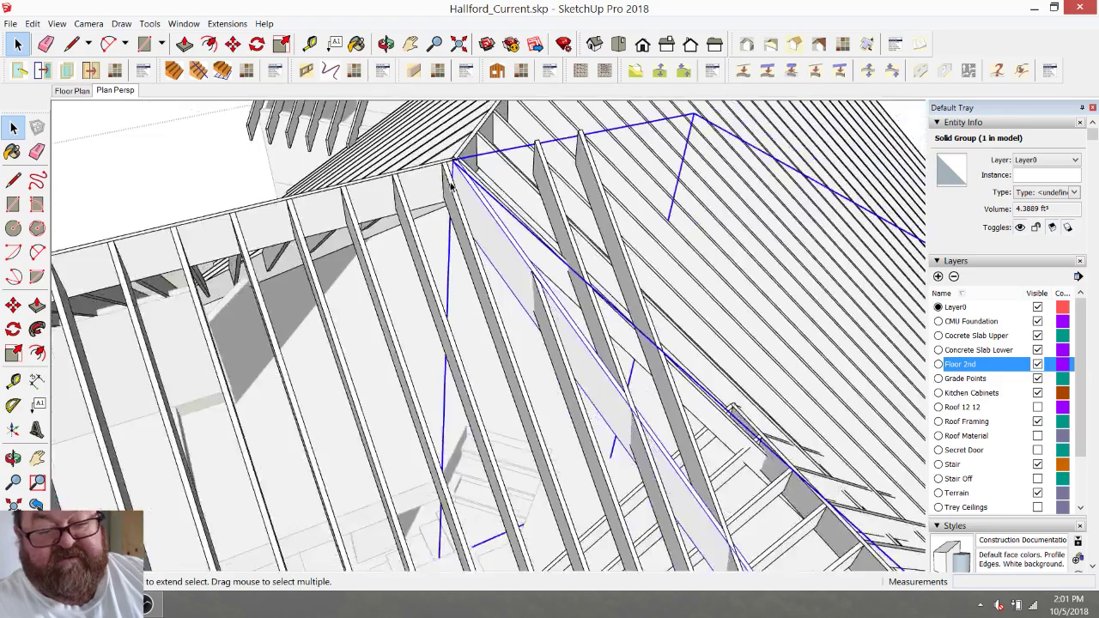
scroll(622, 361, "up", 2)
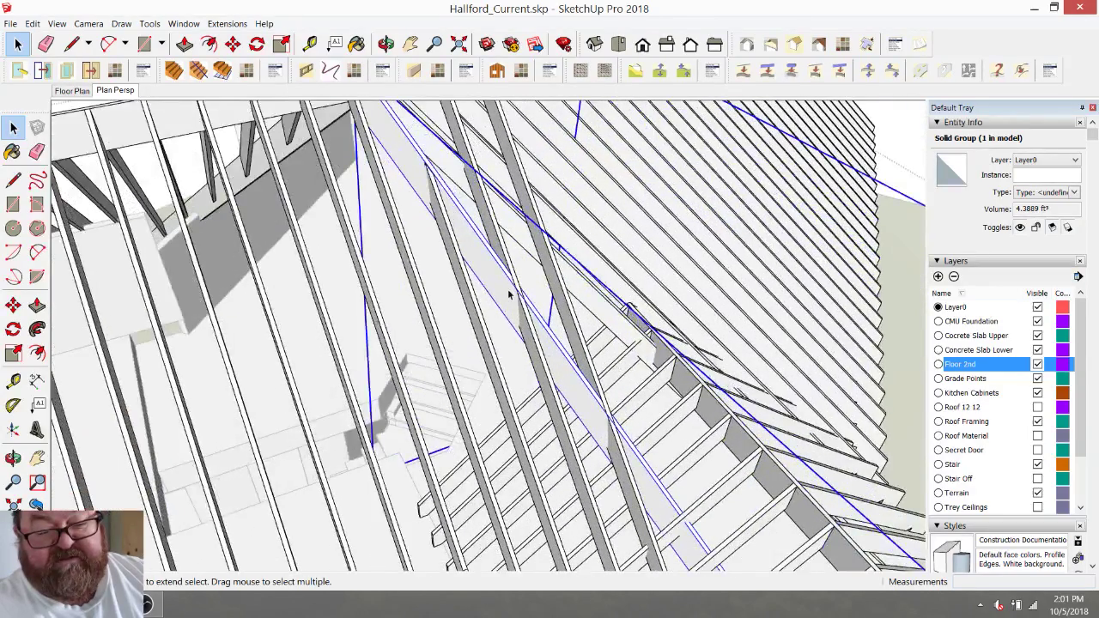
scroll(509, 296, "down", 1)
scroll(515, 287, "up", 6)
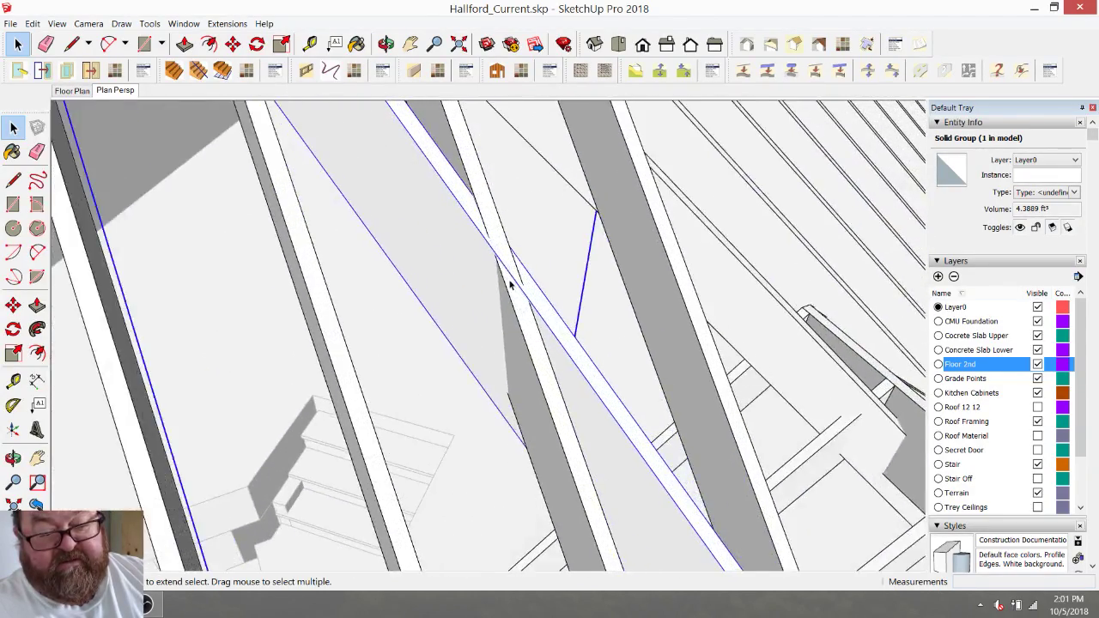
scroll(502, 277, "down", 6)
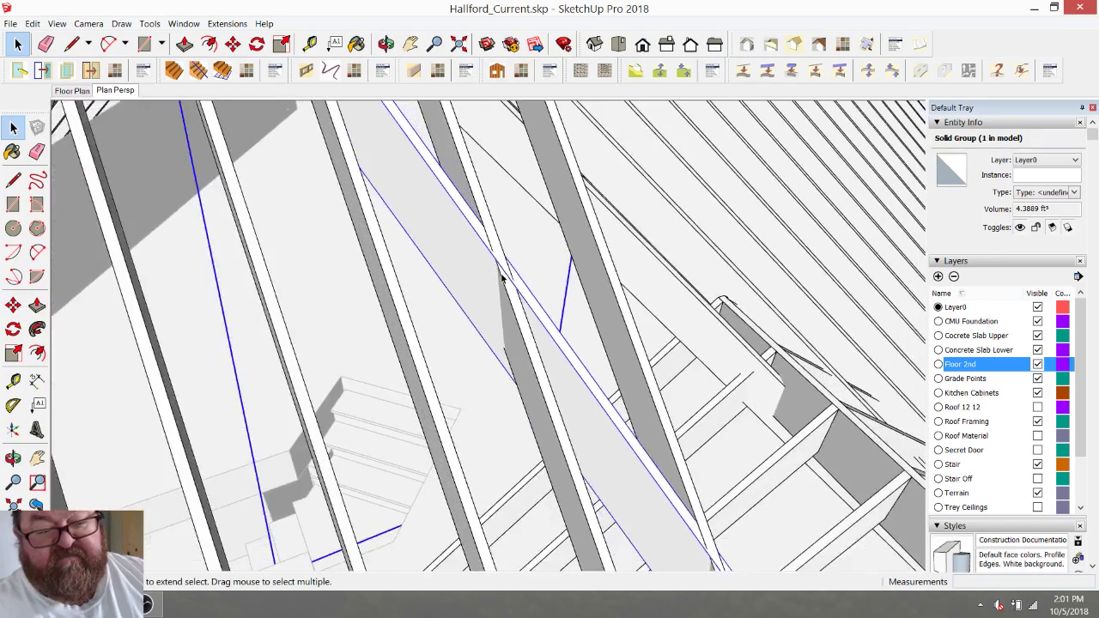
scroll(502, 283, "down", 2)
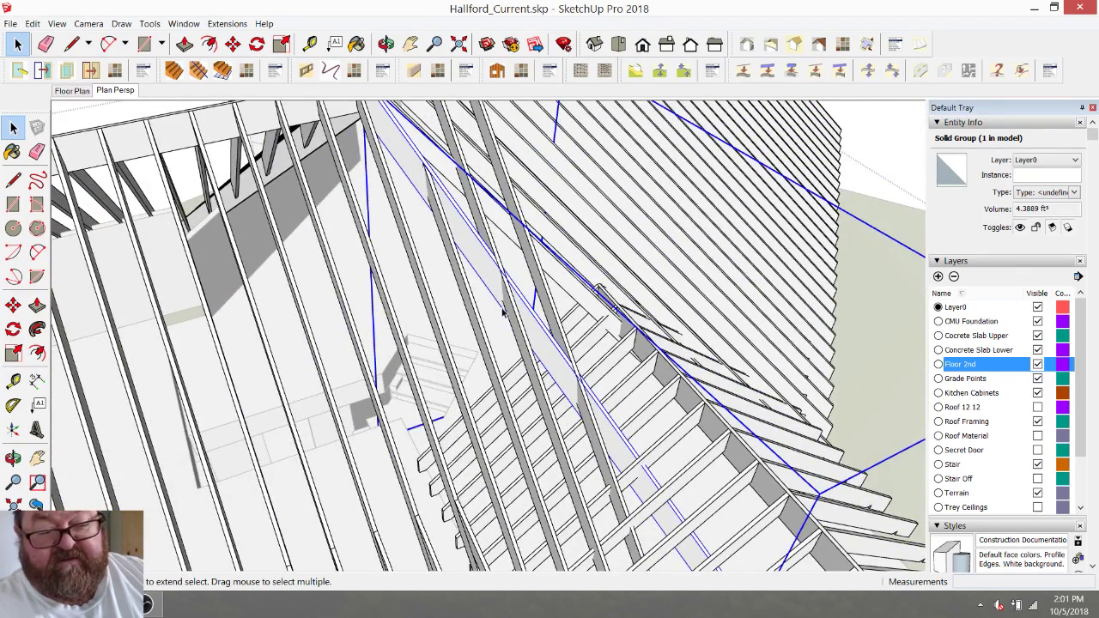
Open the common rafter crossing the valley board for editing and place guide lines along its two top edges.
left_click(519, 342)
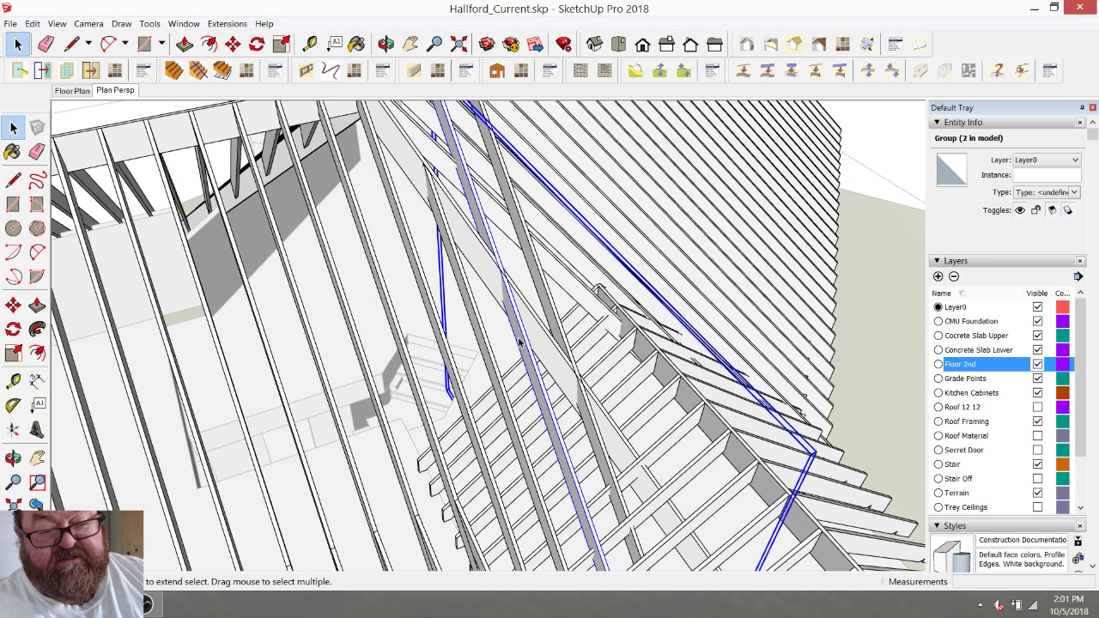
double_click(518, 341)
left_click(518, 329)
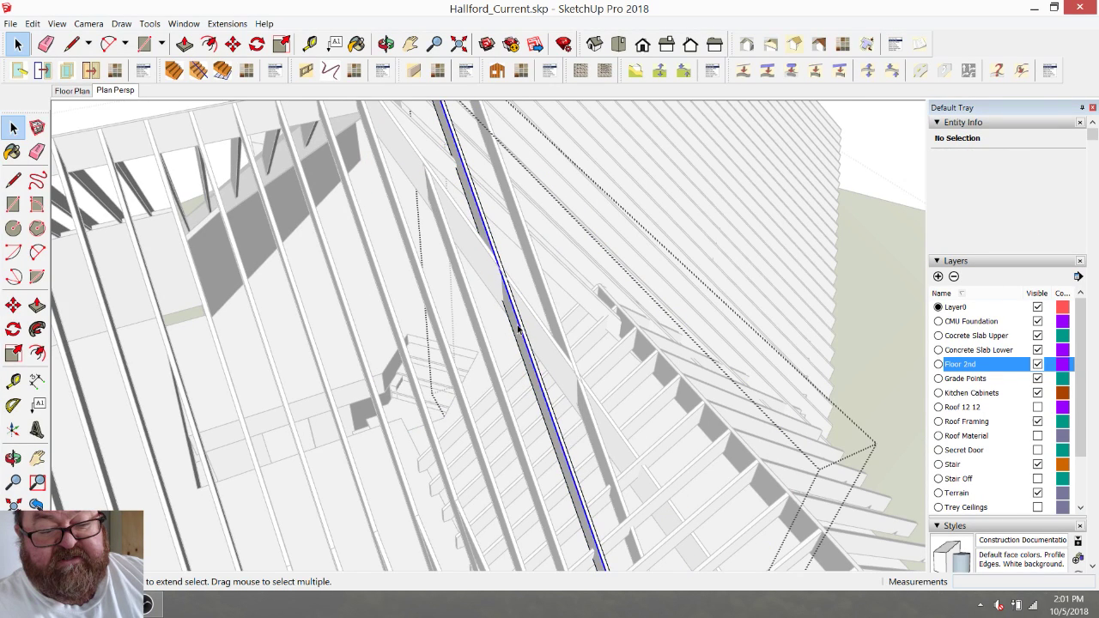
scroll(490, 293, "up", 3)
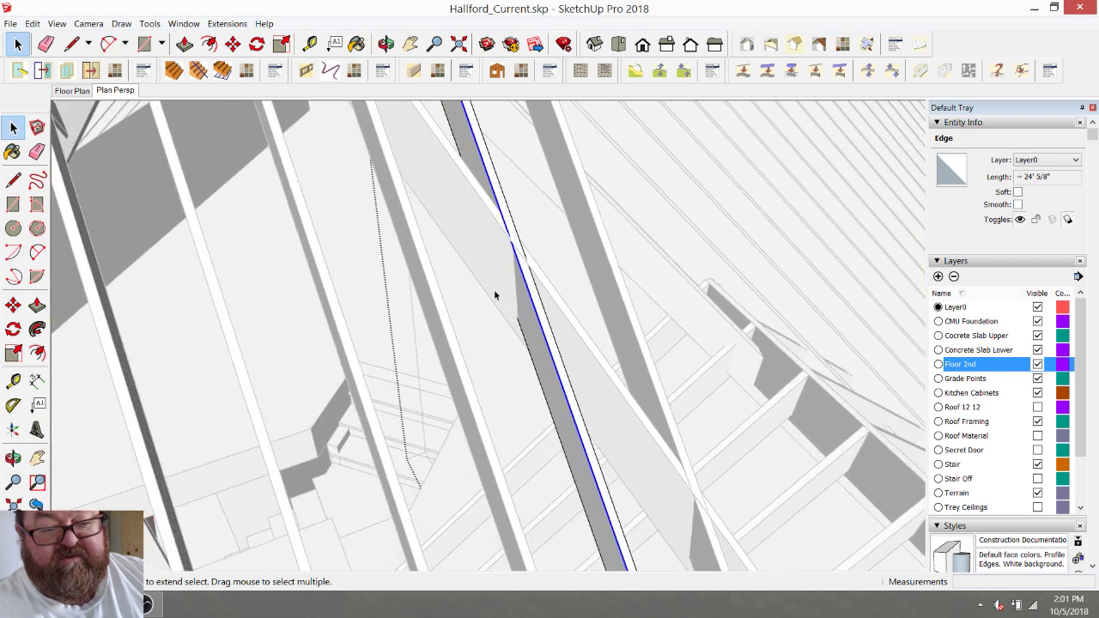
left_click(310, 44)
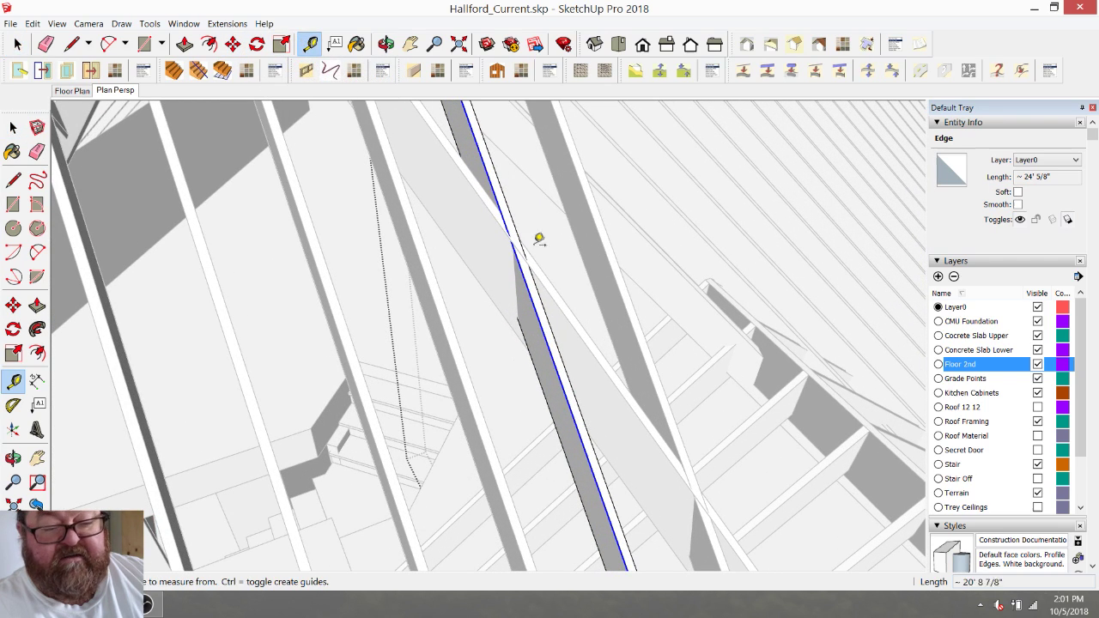
scroll(555, 348, "up", 1)
scroll(490, 326, "up", 3)
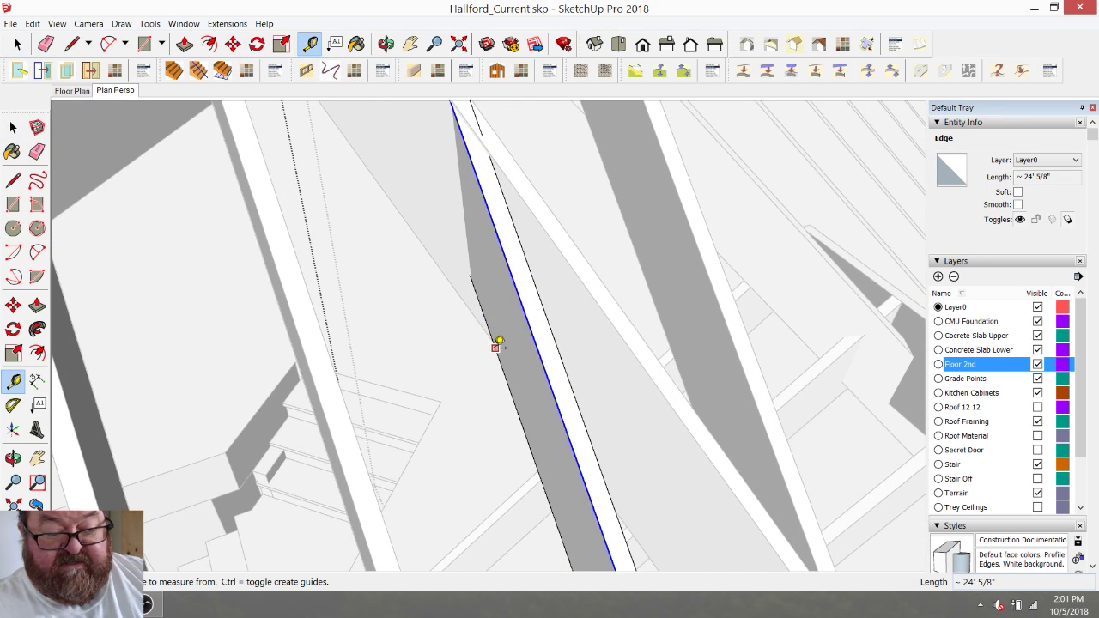
left_click(506, 327)
left_click(524, 299)
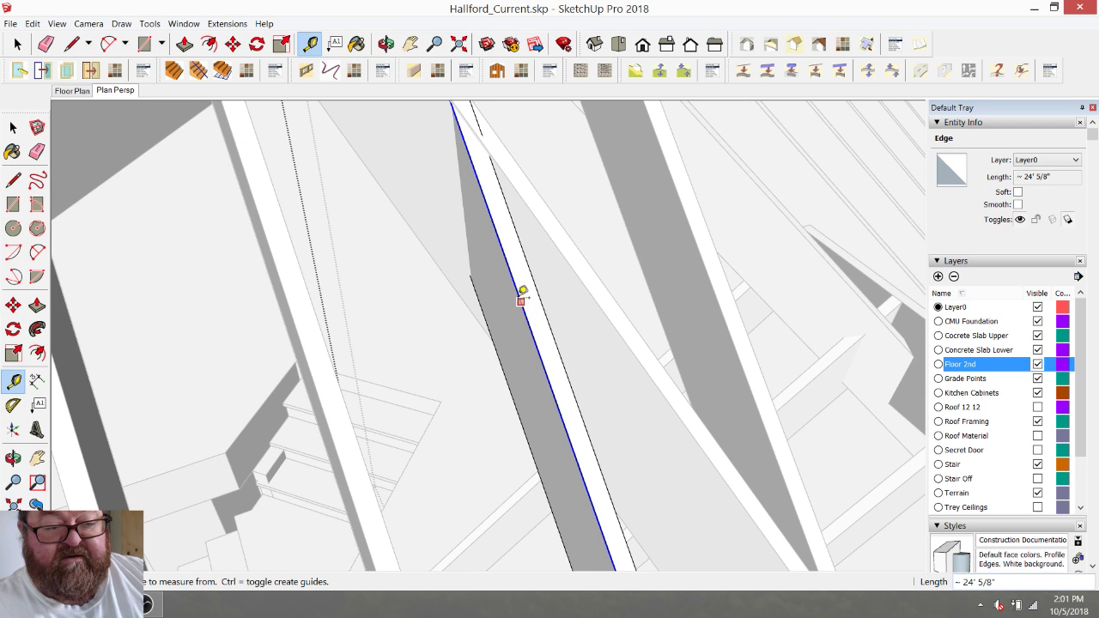
left_click(526, 260)
left_click(524, 260)
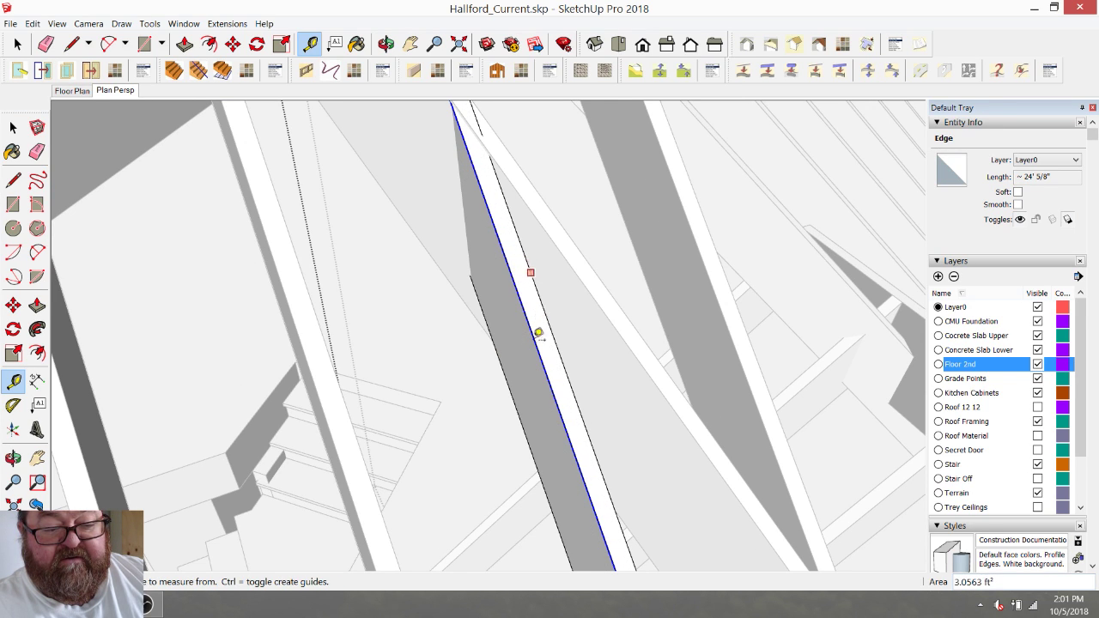
Move the rafter's upper end about 7' 6" down along its guide lines to the valley board.
scroll(539, 321, "down", 6)
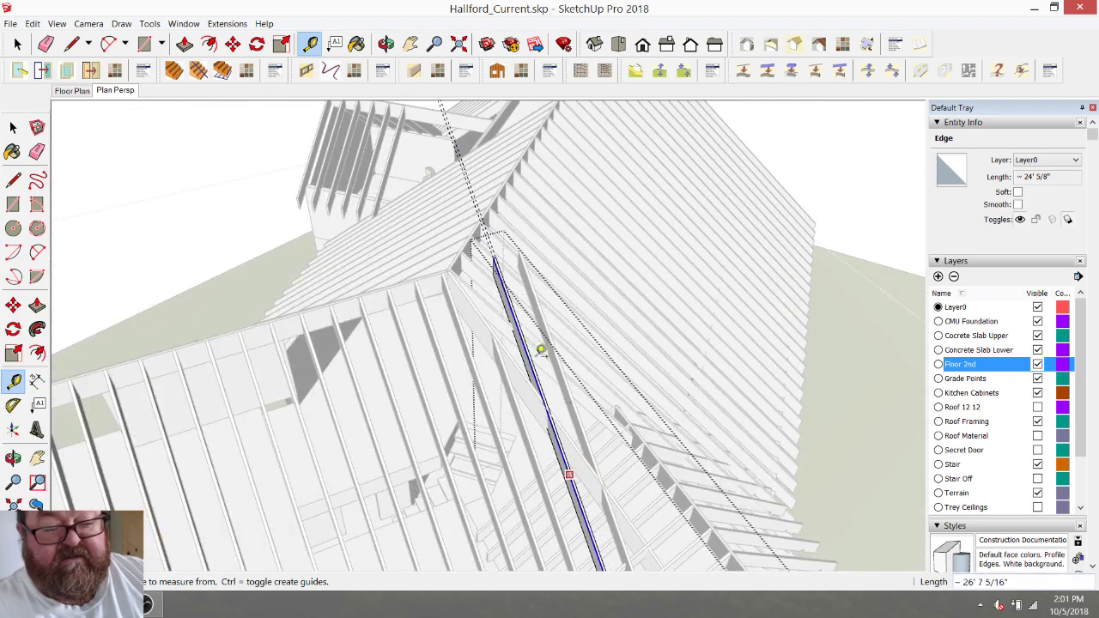
middle_click_drag(541, 349, 548, 305)
scroll(552, 489, "up", 5)
scroll(571, 498, "down", 3)
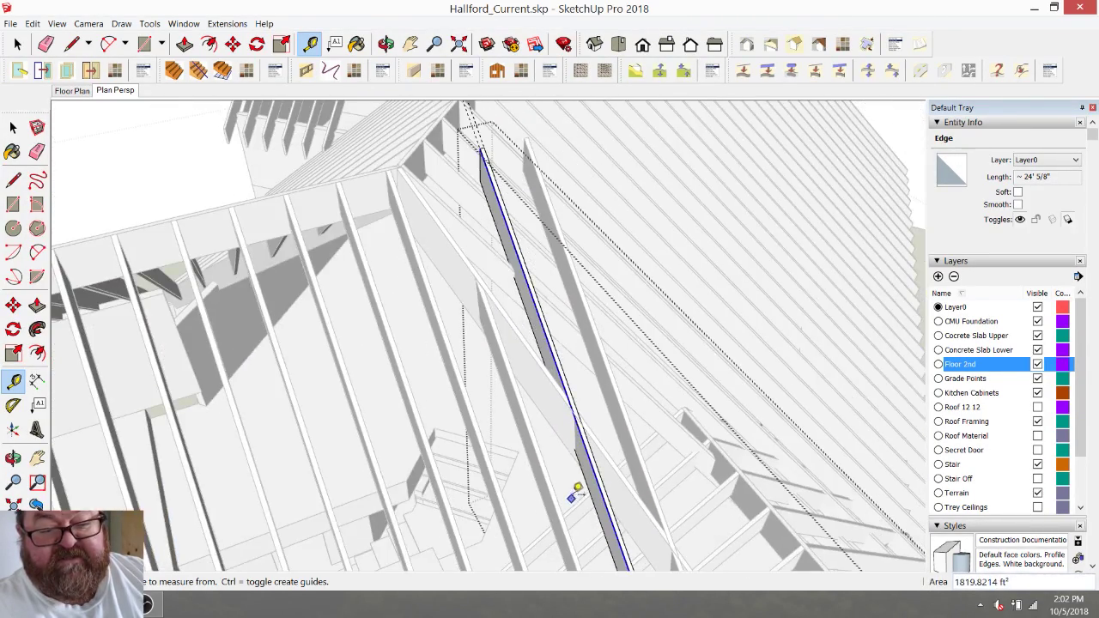
key("space")
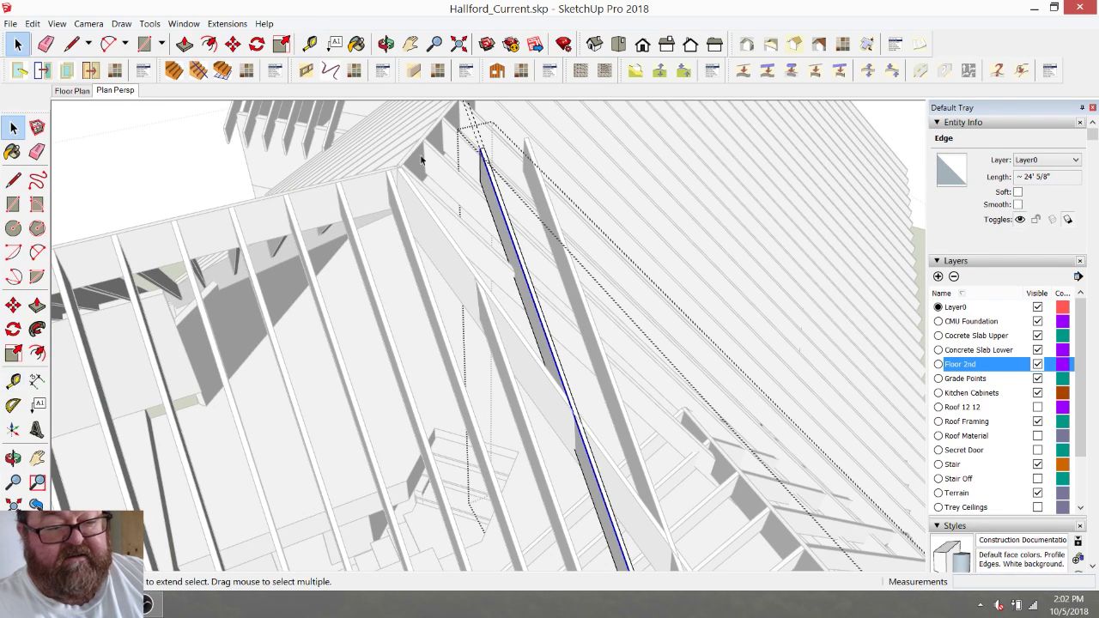
left_click(478, 153)
key("q")
key("m")
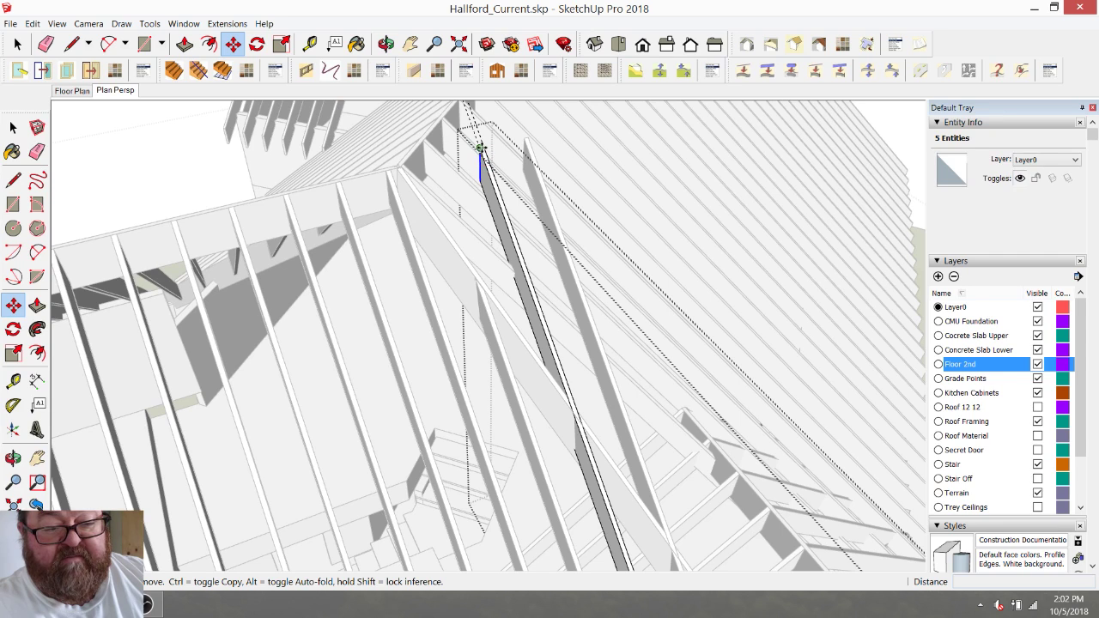
left_click(481, 147)
scroll(592, 418, "up", 2)
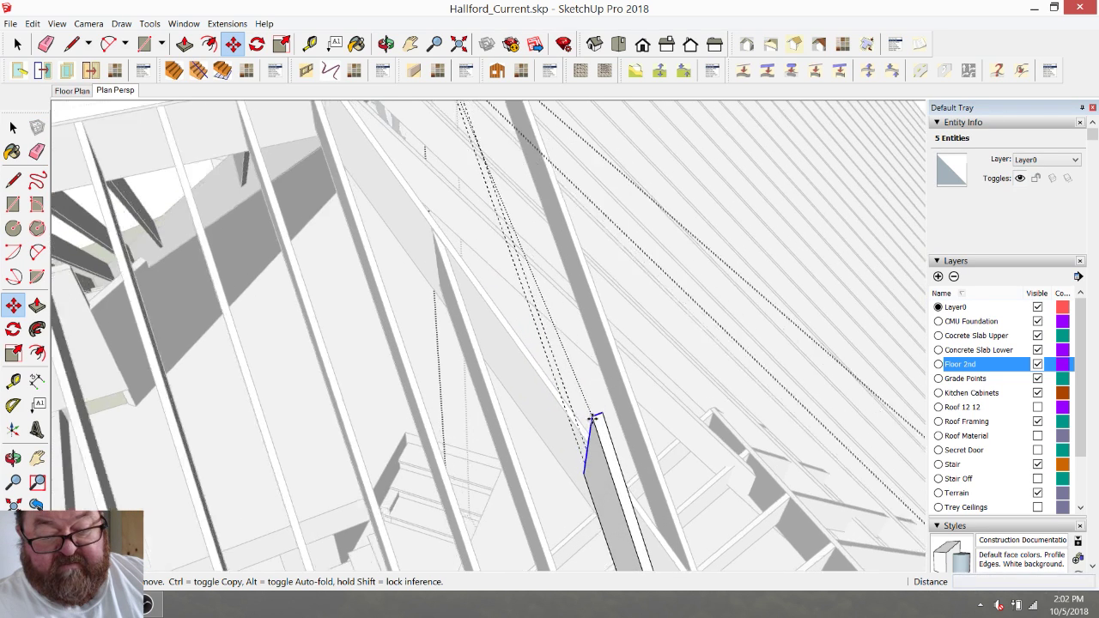
scroll(592, 418, "up", 5)
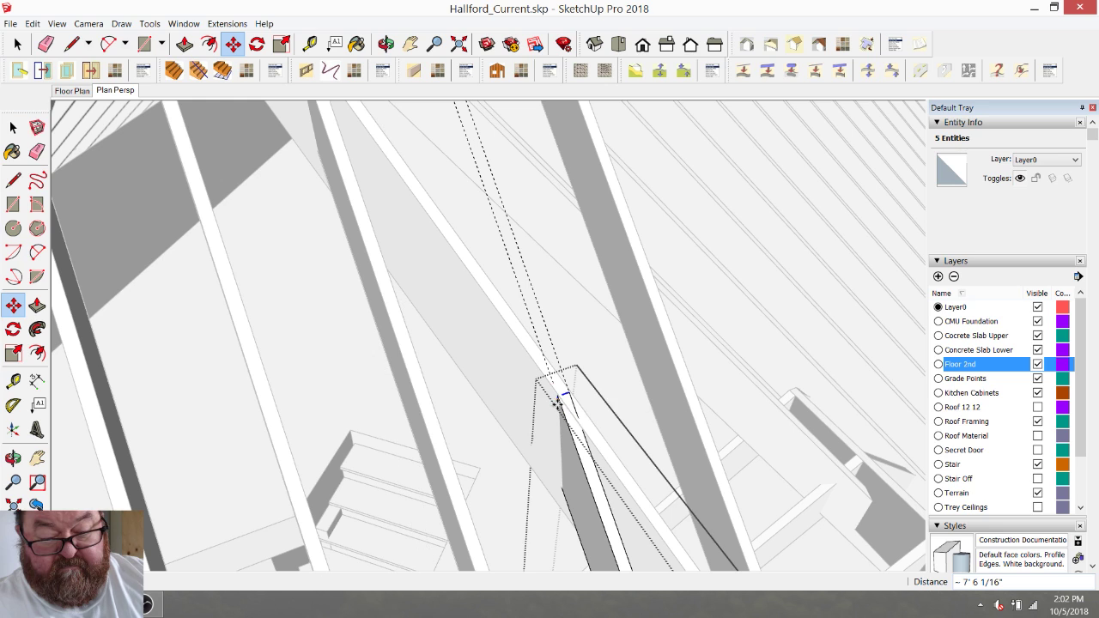
scroll(566, 403, "up", 2)
scroll(573, 440, "up", 3)
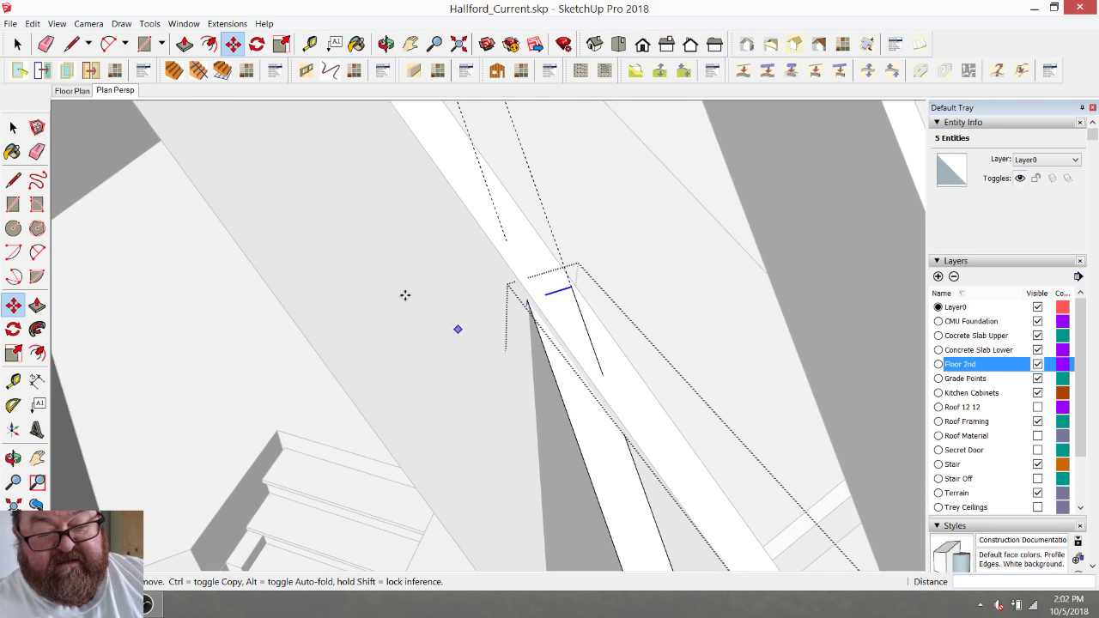
Move the far vertical edge of the rafter's upper end down along its guide line to bevel the end against the valley board.
mouse_move(346, 105)
middle_mouse_down()
mouse_move(326, 184)
mouse_move(485, 343)
mouse_move(449, 351)
mouse_move(269, 326)
mouse_move(58, 329)
middle_mouse_up()
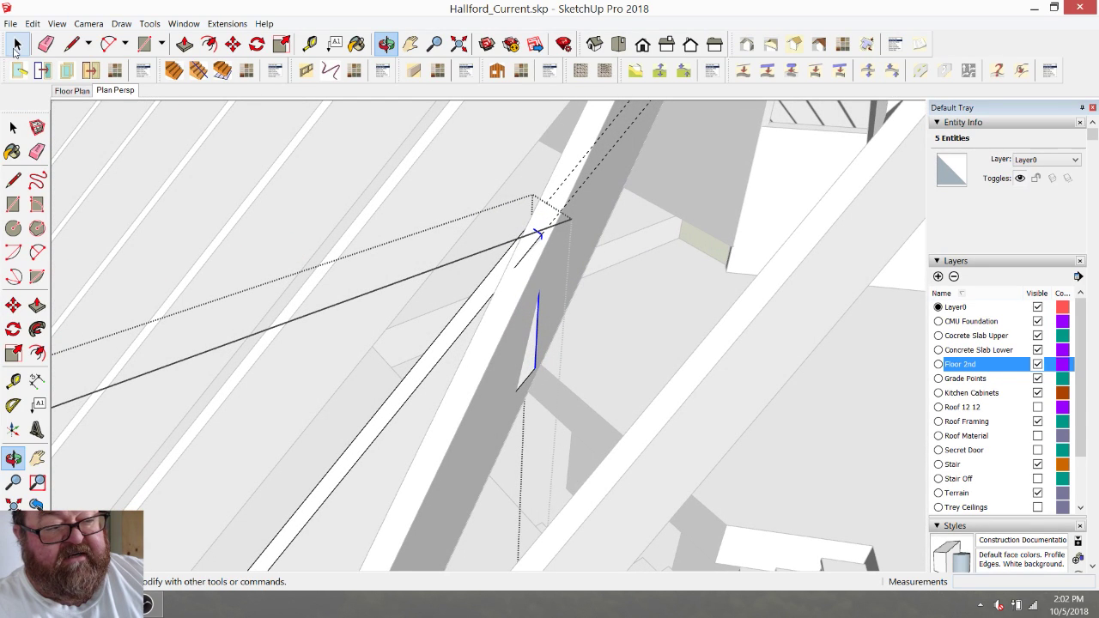
left_click(17, 44)
left_click(537, 334)
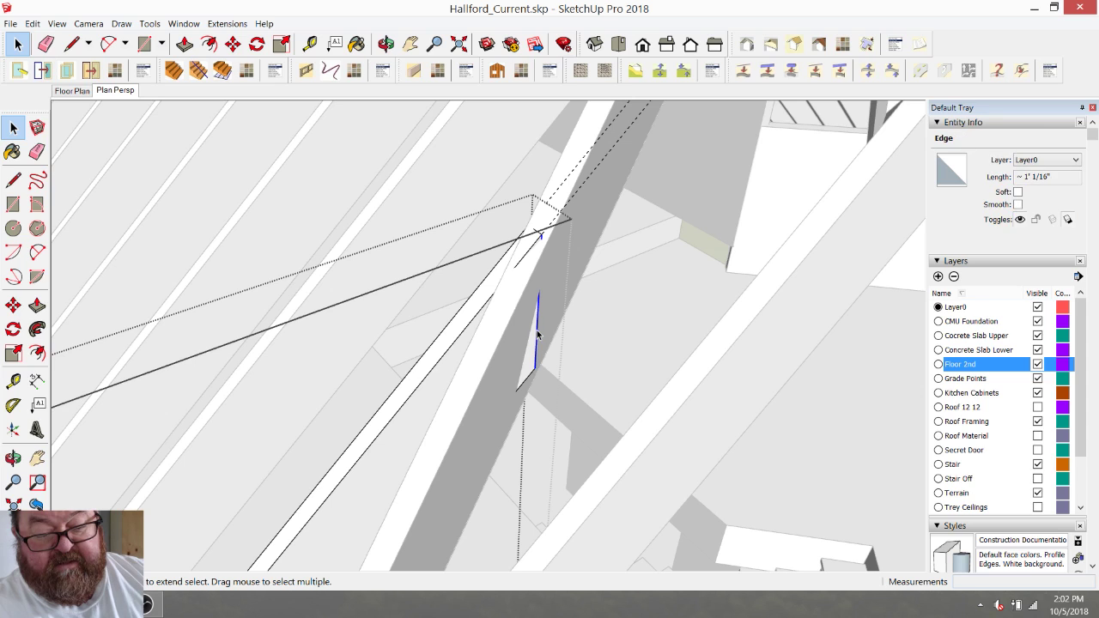
left_click(386, 44)
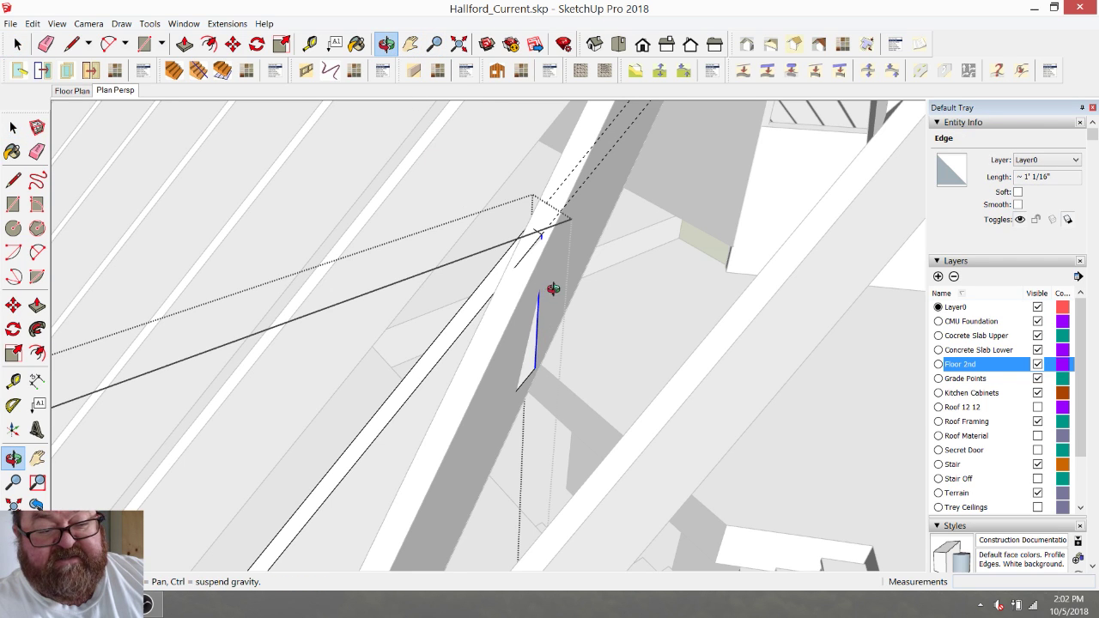
left_click_drag(553, 289, 588, 326)
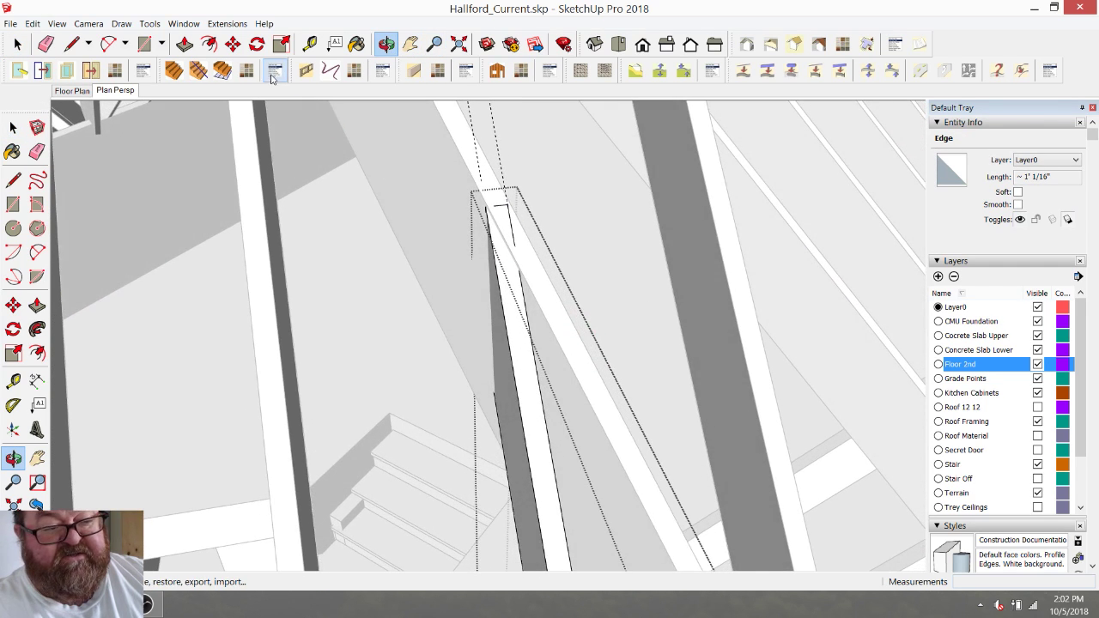
left_click(234, 44)
scroll(503, 258, "up", 1)
left_click(507, 198)
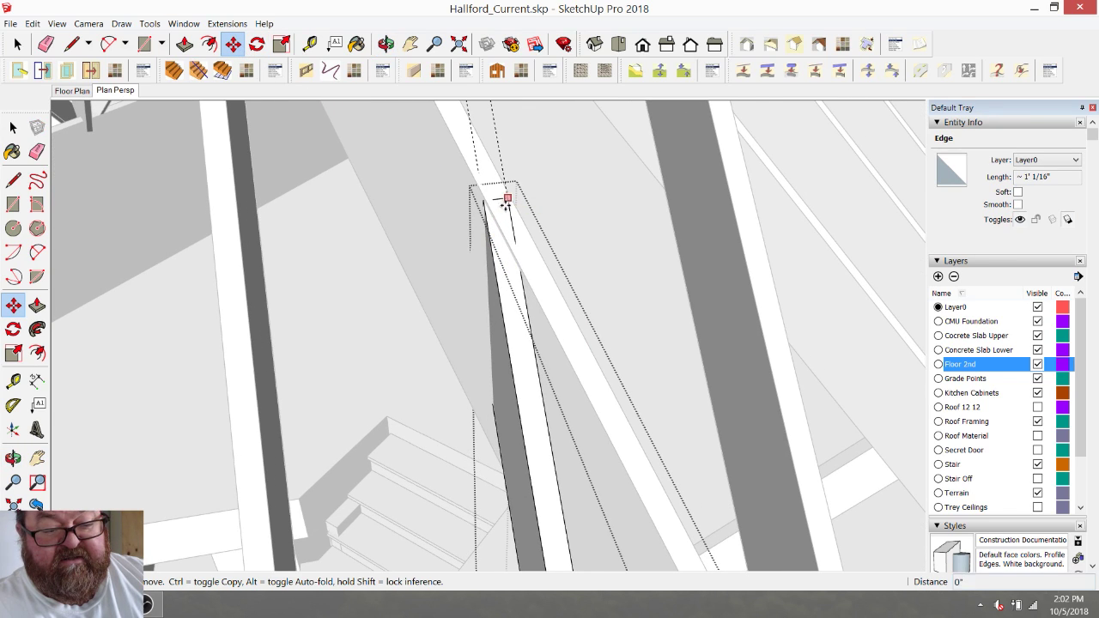
left_click(520, 273)
scroll(489, 238, "down", 1)
Erase the two guide lines above the trimmed rafter and finish editing it.
left_click(386, 44)
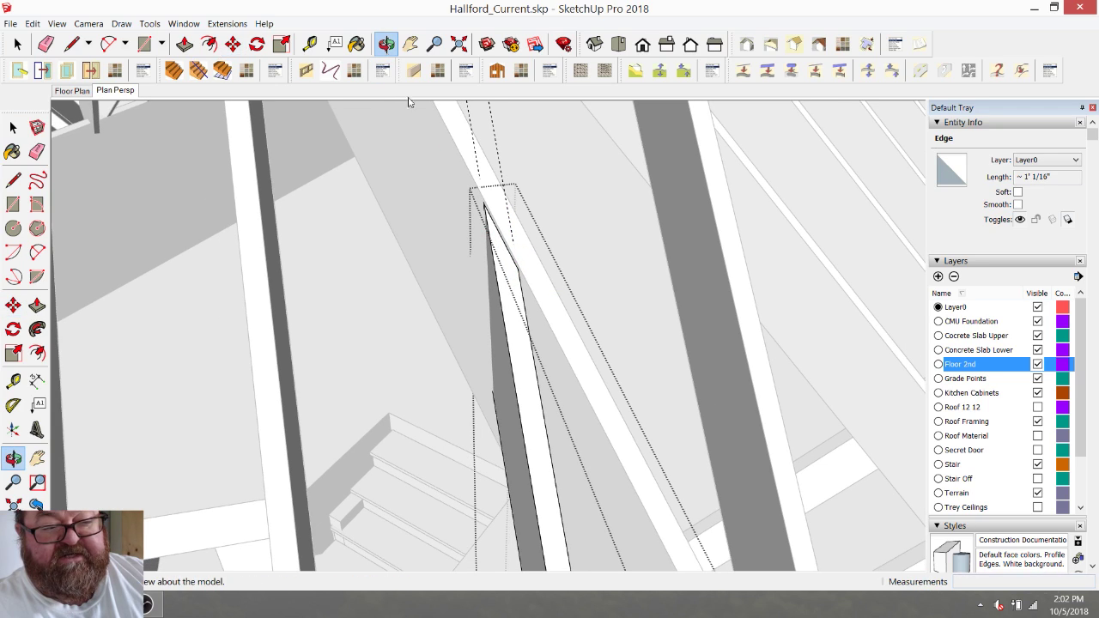
left_click_drag(409, 102, 484, 287)
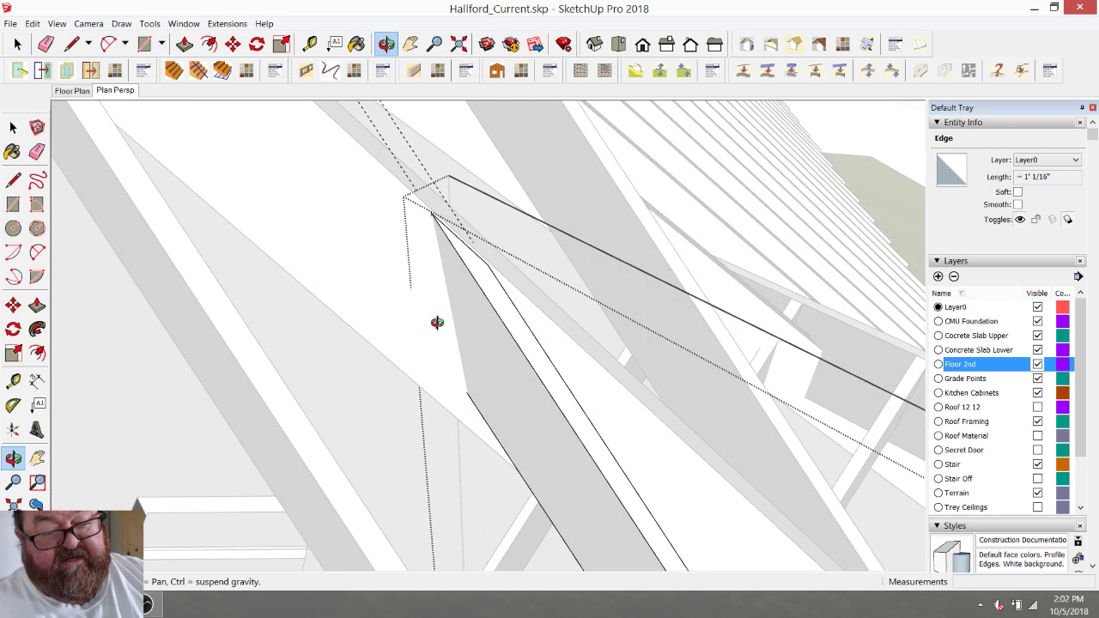
left_click(45, 44)
left_click_drag(408, 139, 416, 174)
scroll(444, 279, "down", 2)
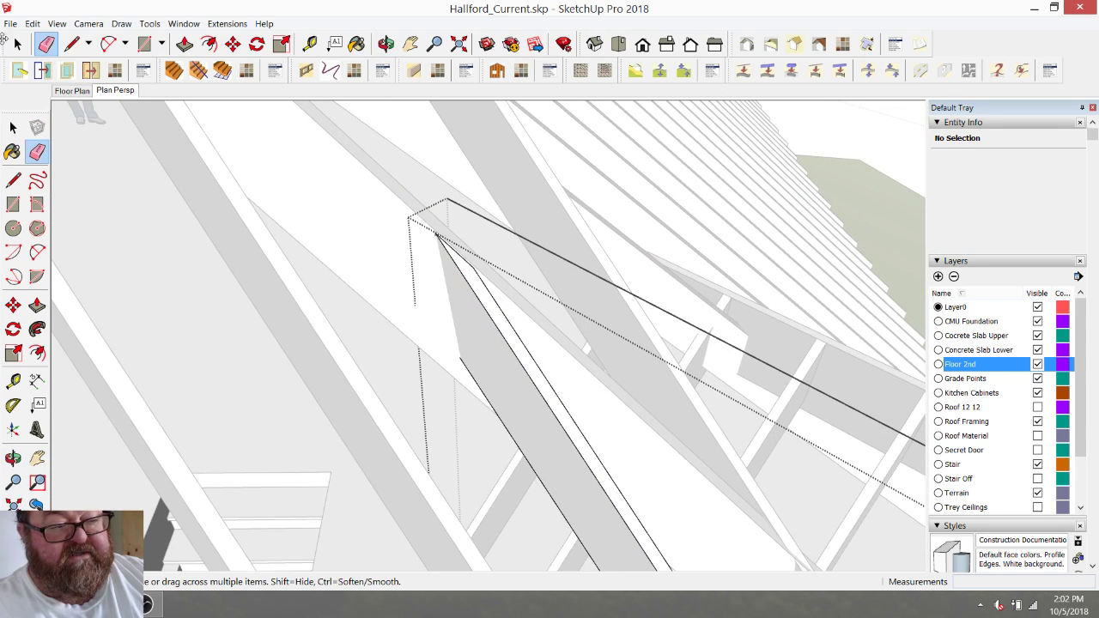
left_click(18, 44)
mouse_move(243, 135)
middle_mouse_down()
mouse_move(324, 201)
mouse_move(369, 331)
mouse_move(342, 230)
mouse_move(394, 297)
middle_mouse_up()
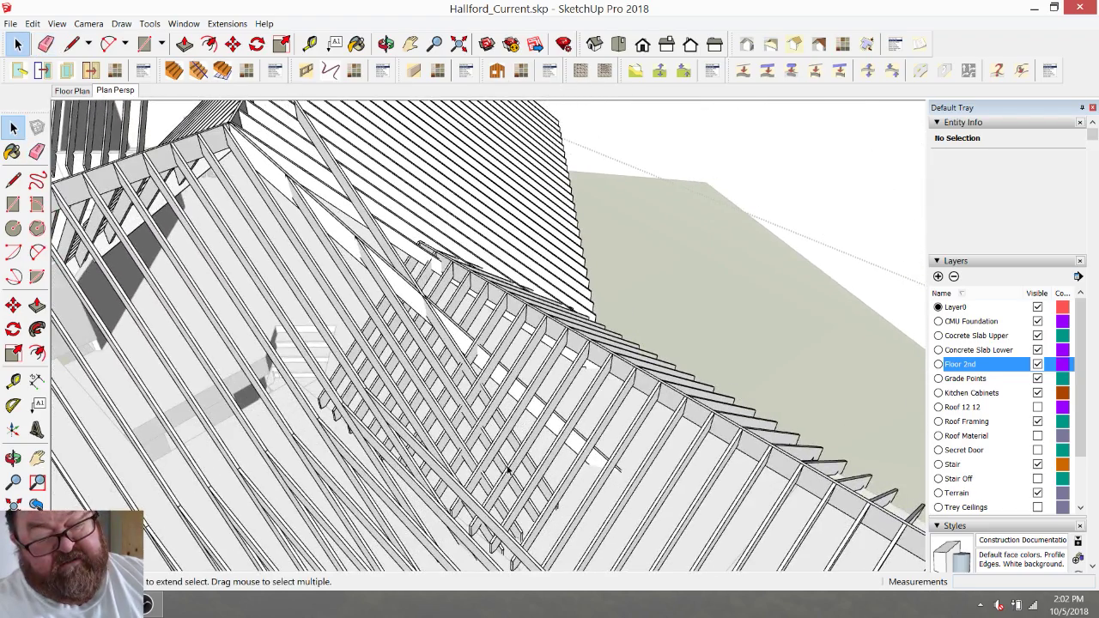
middle_click_drag(381, 297, 478, 410)
Open the next common rafter crossing the valley board for editing and place guide lines along its two top edges.
double_click(462, 359)
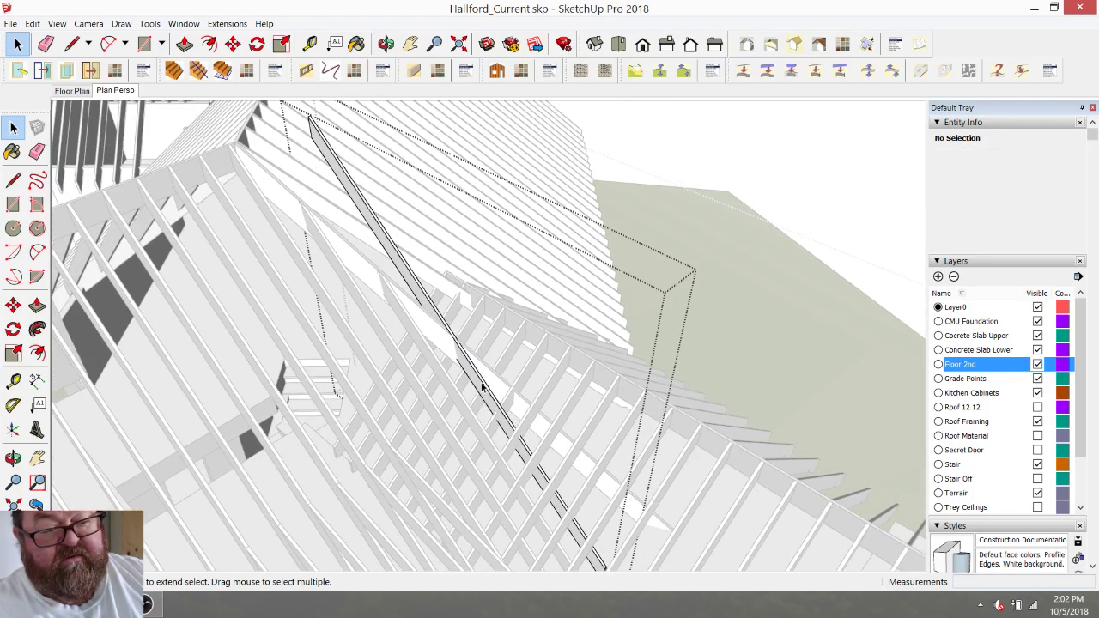
scroll(309, 116, "up", 10)
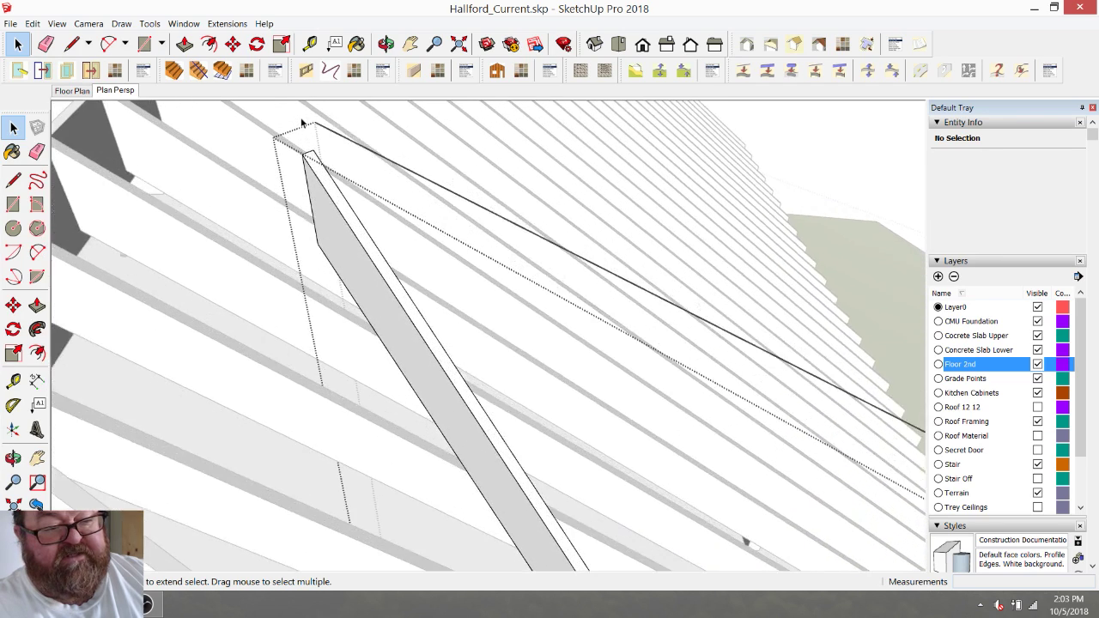
left_click(310, 45)
scroll(309, 48, "down", 3)
left_click(372, 366)
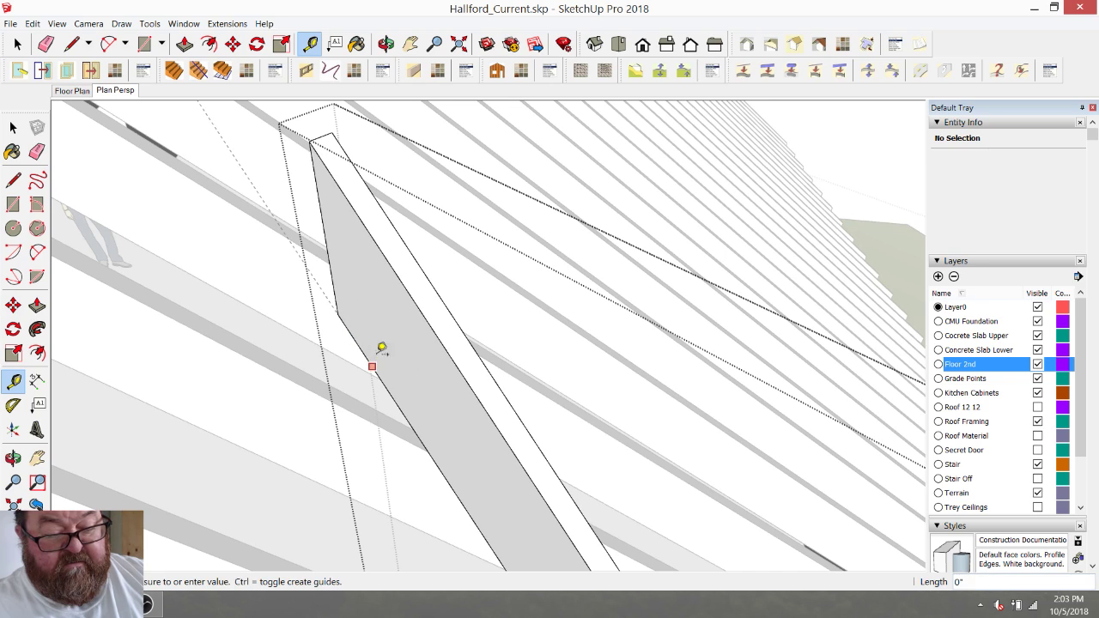
left_click(405, 285)
left_click(397, 276)
left_click(419, 265)
scroll(431, 328, "down", 1)
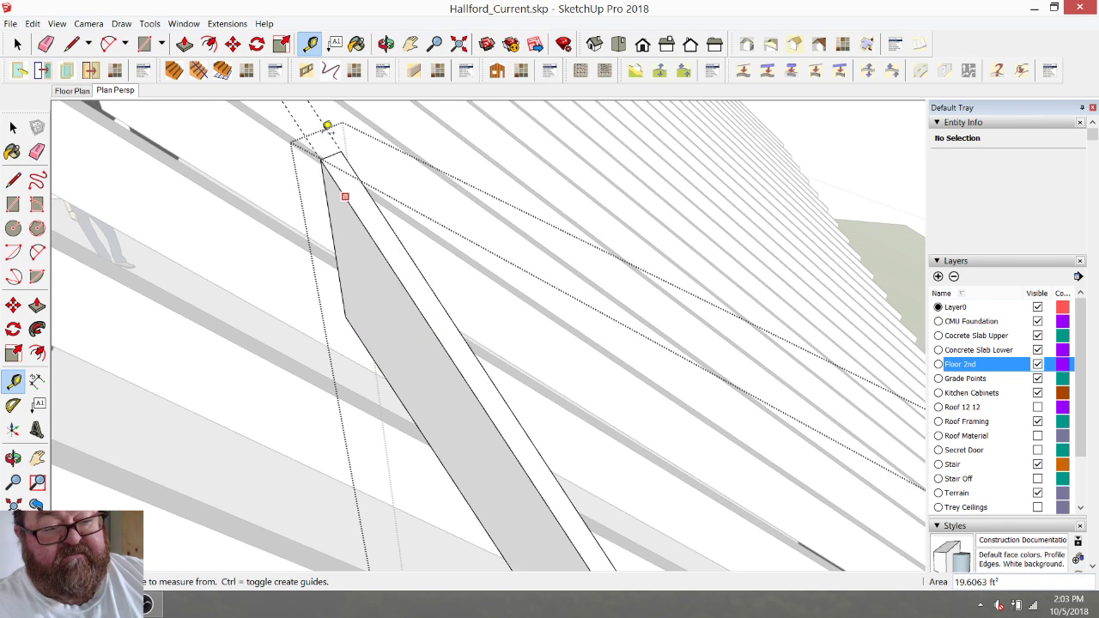
scroll(389, 323, "down", 4)
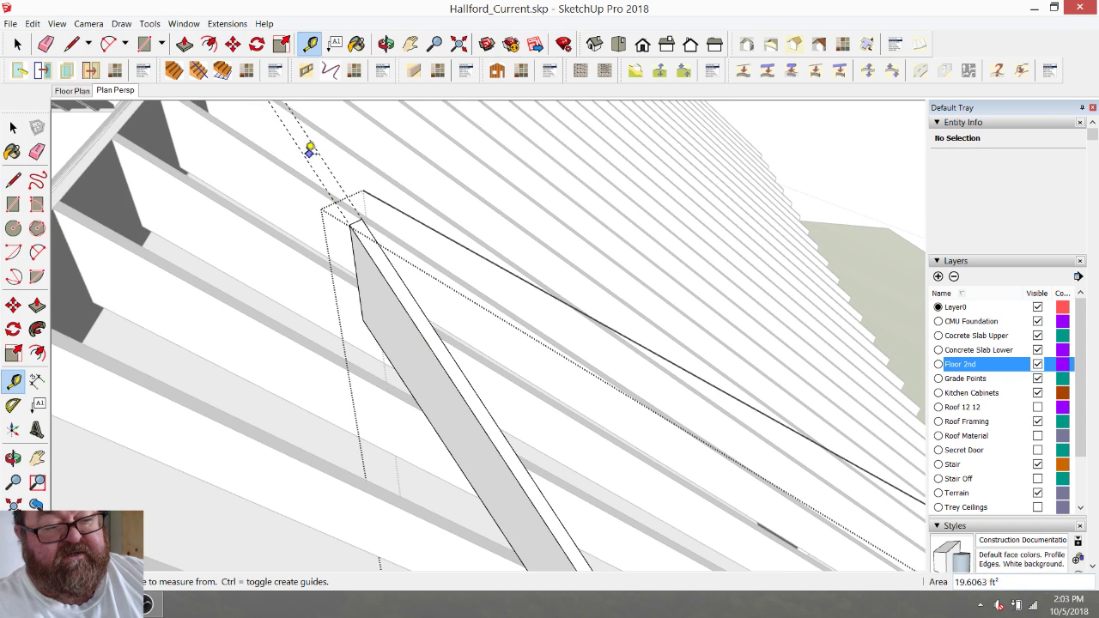
scroll(316, 152, "down", 4)
scroll(316, 157, "down", 2)
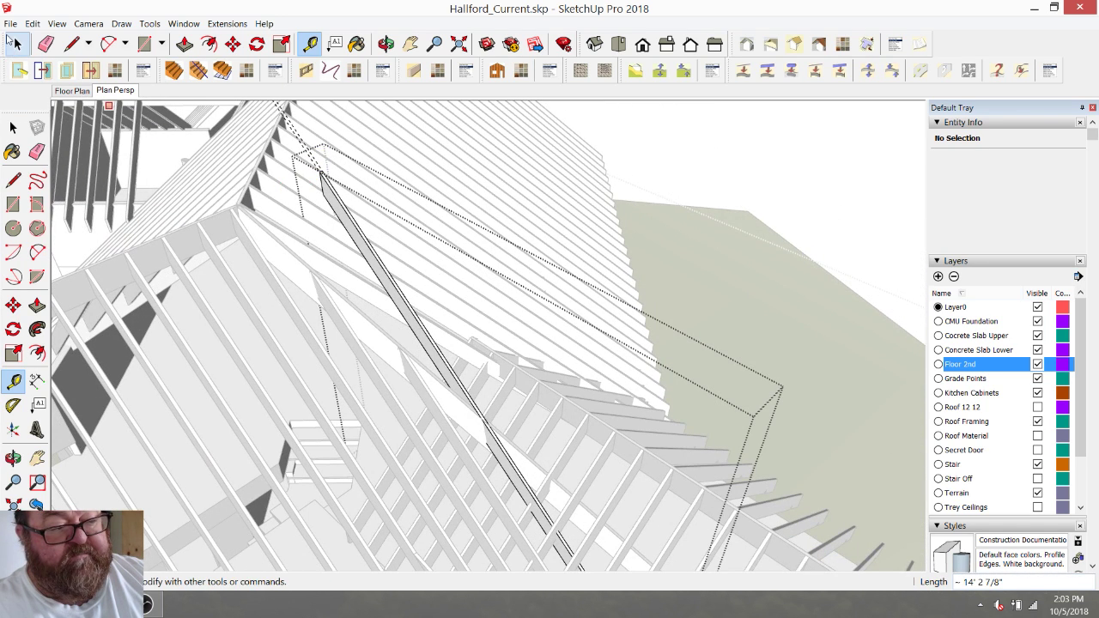
Select this rafter's upper end and move it about 11' 8" down along its guide lines to the valley board.
left_click(17, 44)
left_click_drag(300, 144, 381, 242)
scroll(300, 162, "up", 4)
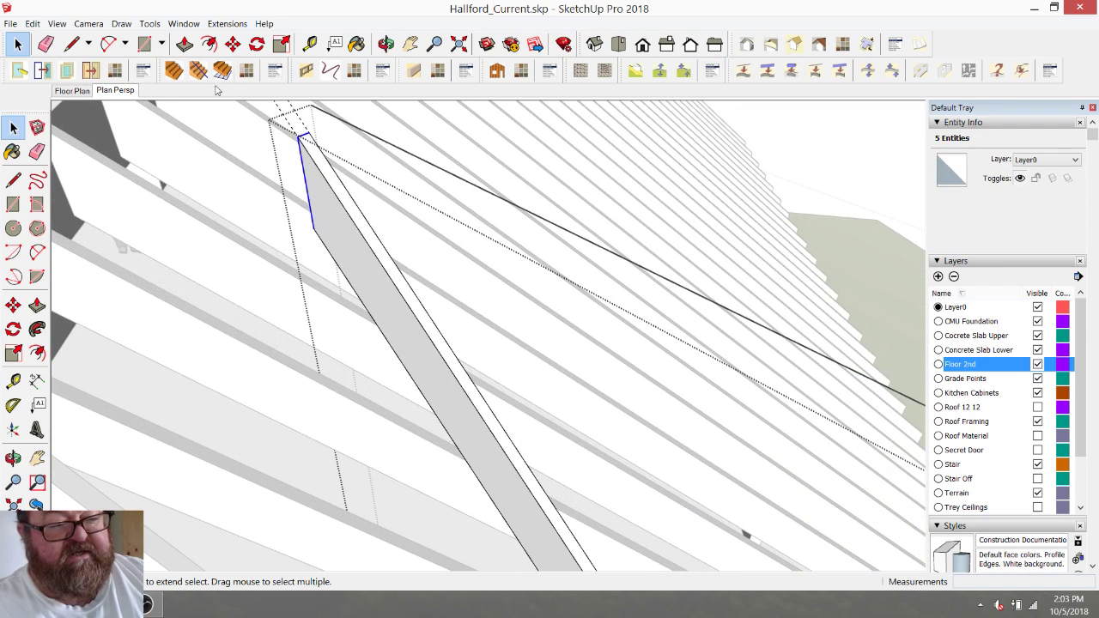
left_click(232, 44)
left_click(301, 138)
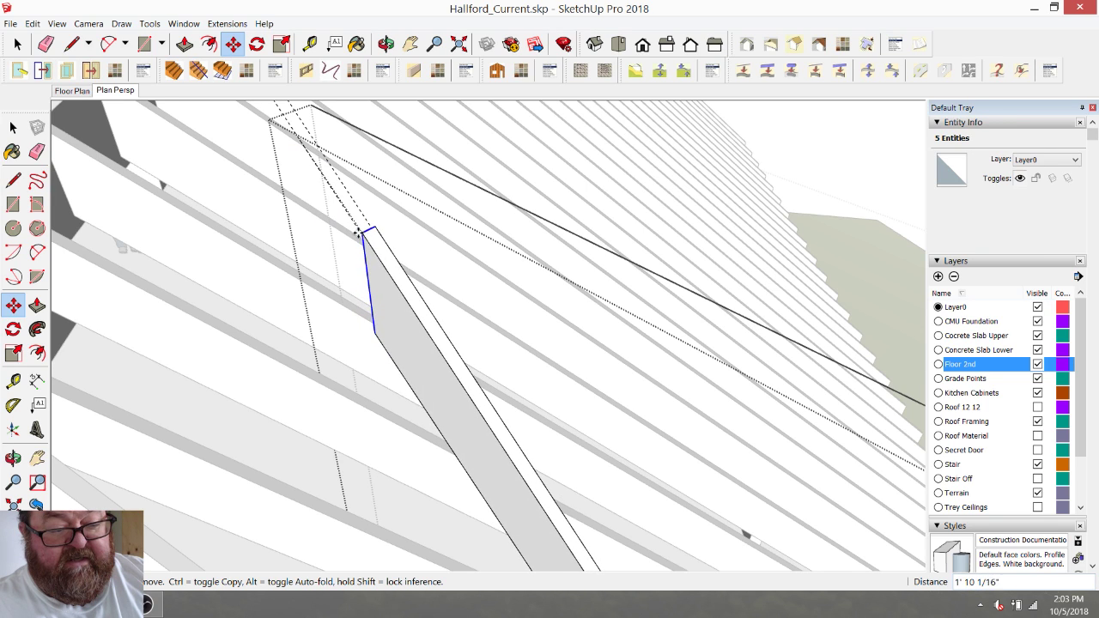
scroll(416, 297, "down", 2)
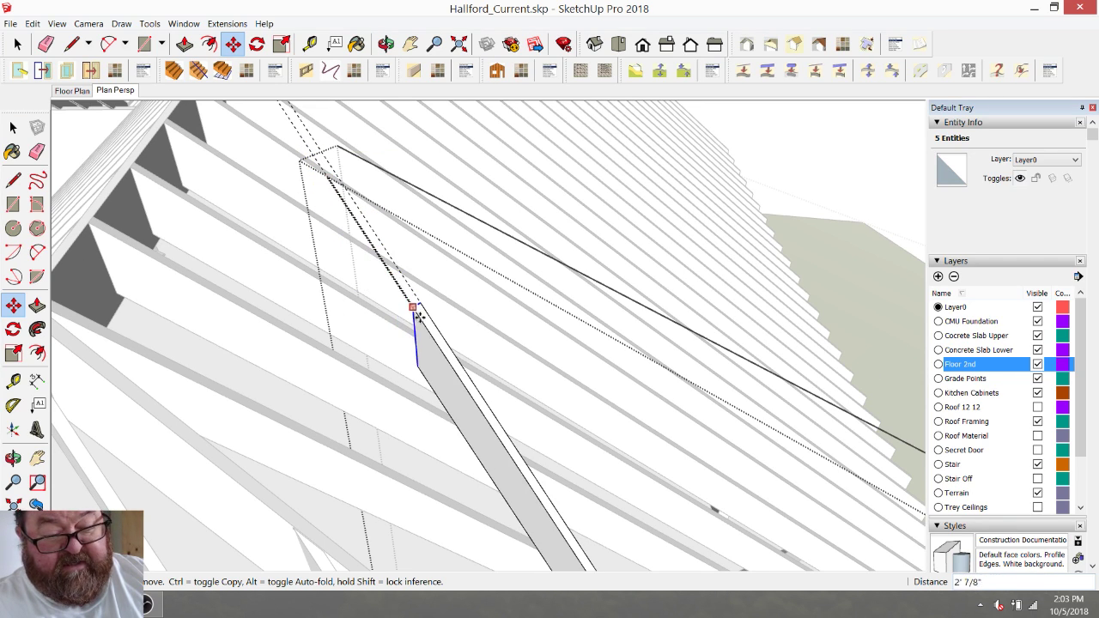
middle_click_drag(405, 261, 431, 331)
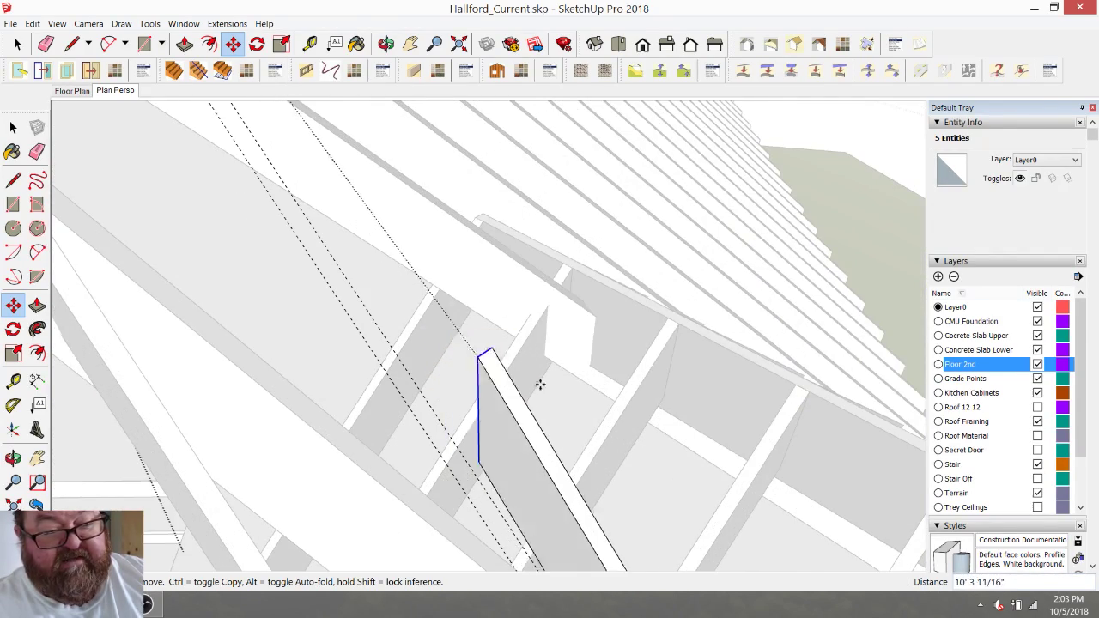
scroll(537, 386, "down", 5)
scroll(486, 294, "down", 3)
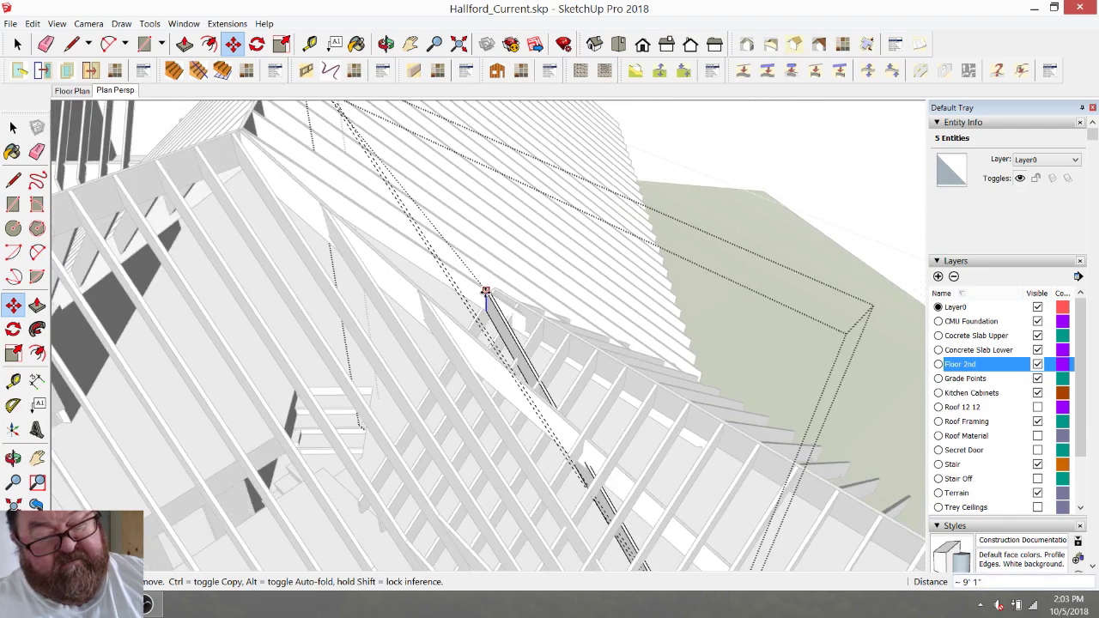
scroll(520, 436, "up", 5)
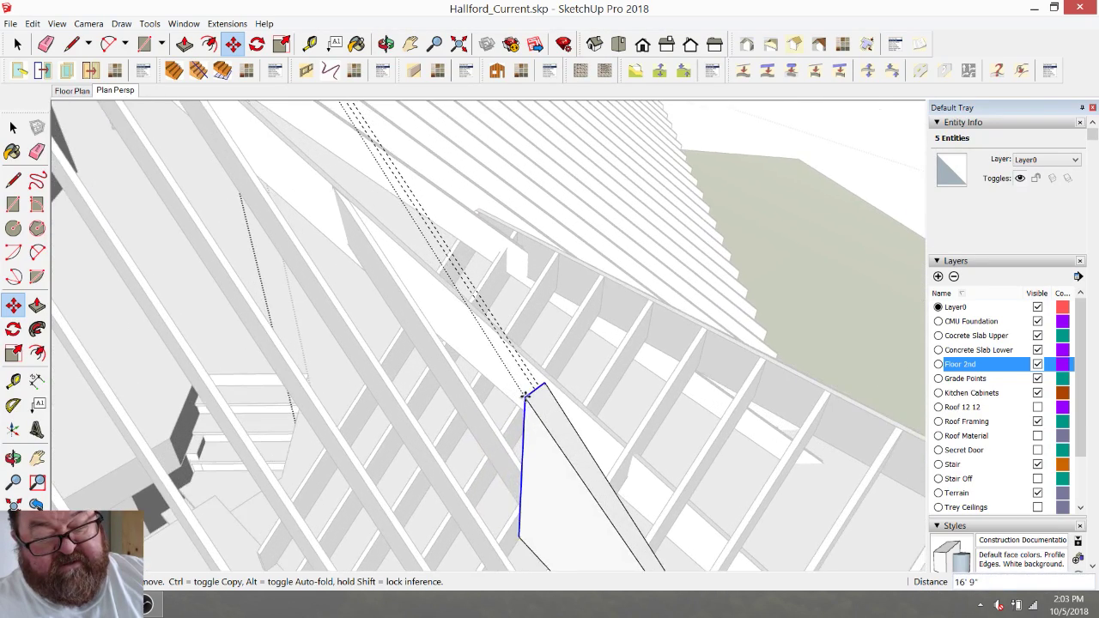
scroll(525, 395, "up", 2)
scroll(496, 362, "up", 3)
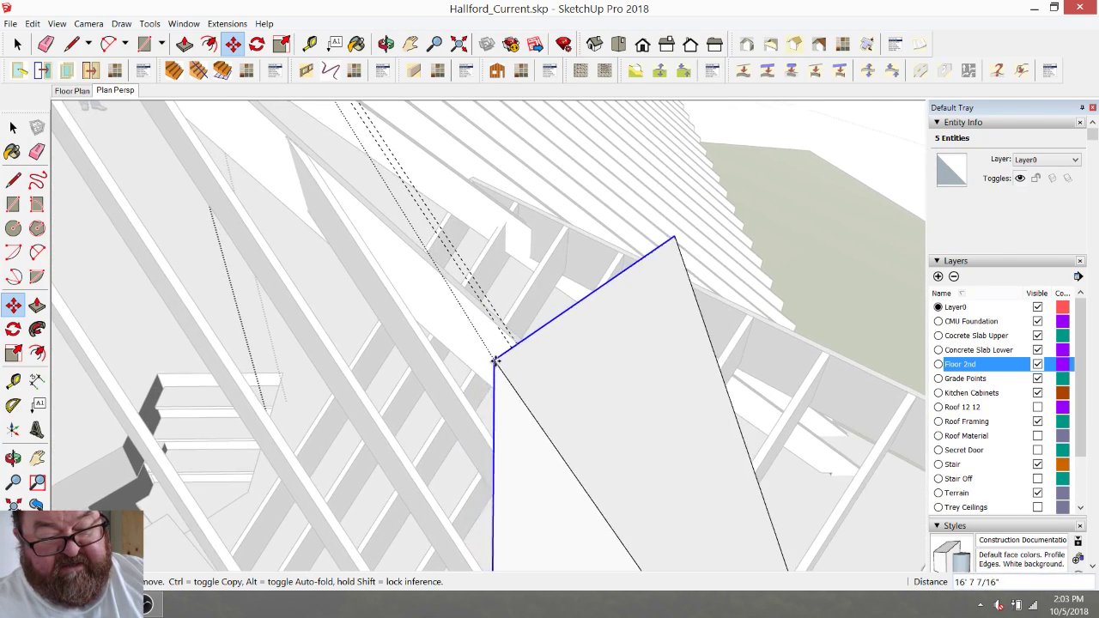
scroll(495, 359, "up", 5)
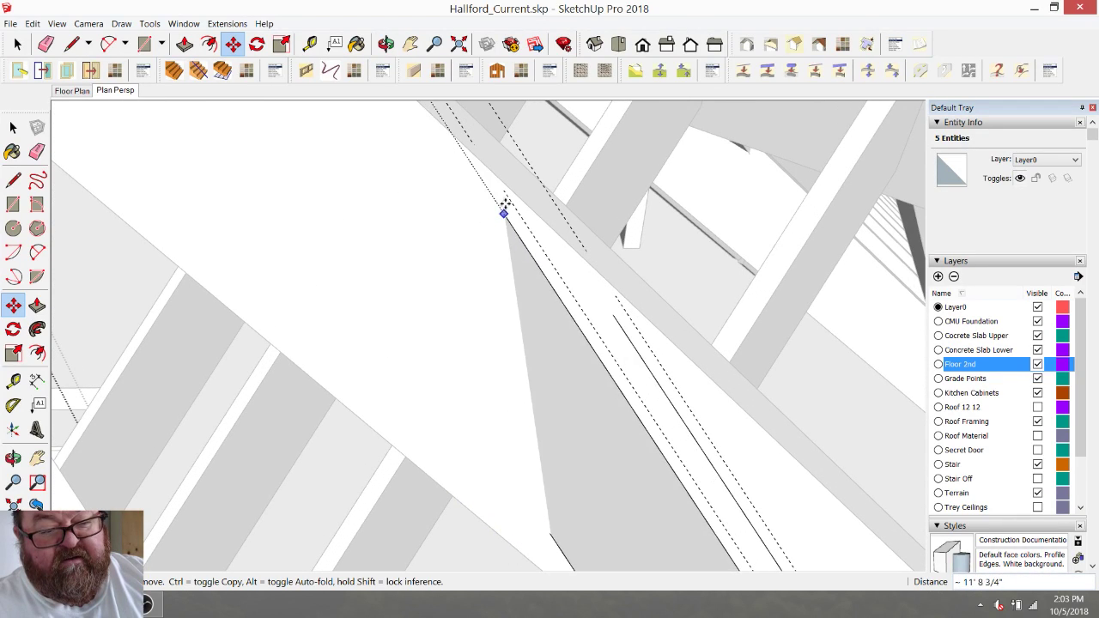
left_click(504, 189)
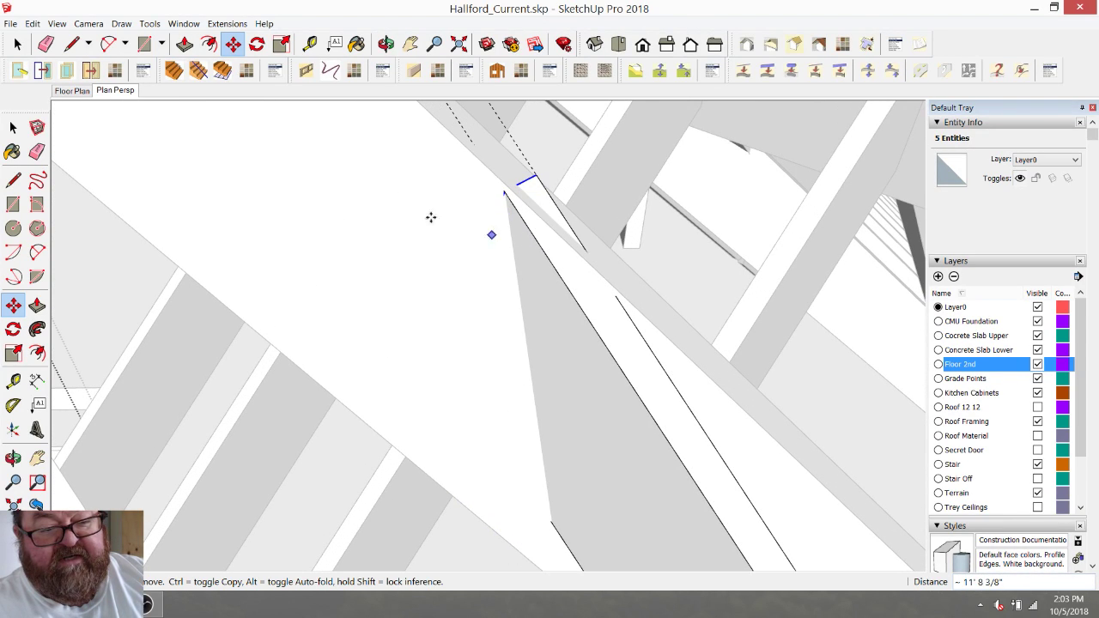
Move the far vertical edge of this rafter's end along its guide line so the cut follows the valley board's face.
left_click(388, 45)
left_click_drag(400, 243, 422, 273)
left_click_drag(322, 282, 292, 284)
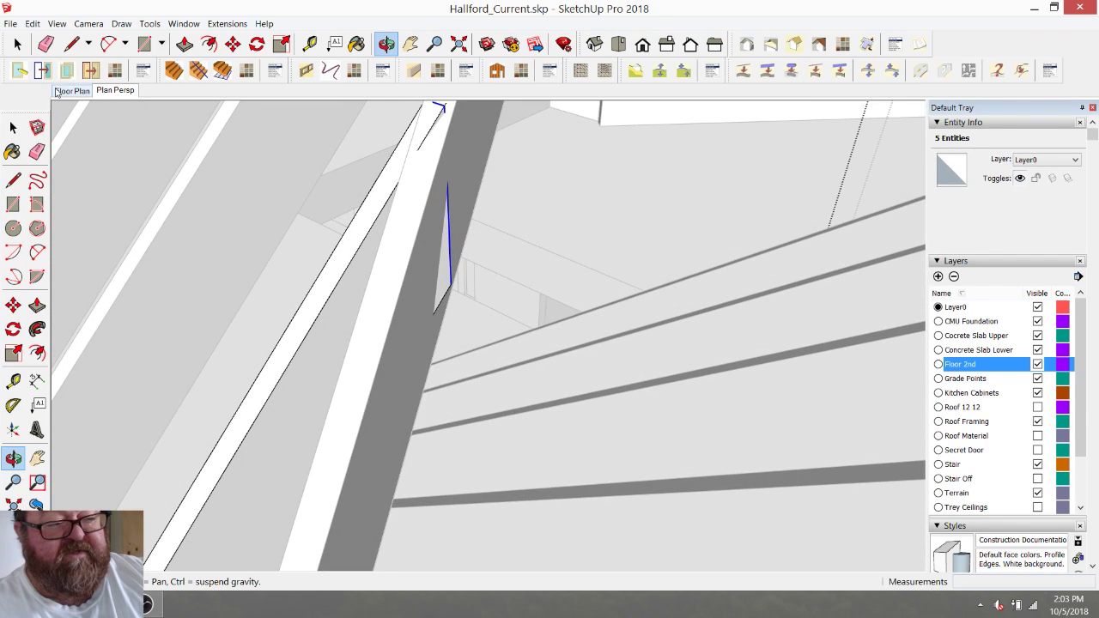
left_click(18, 45)
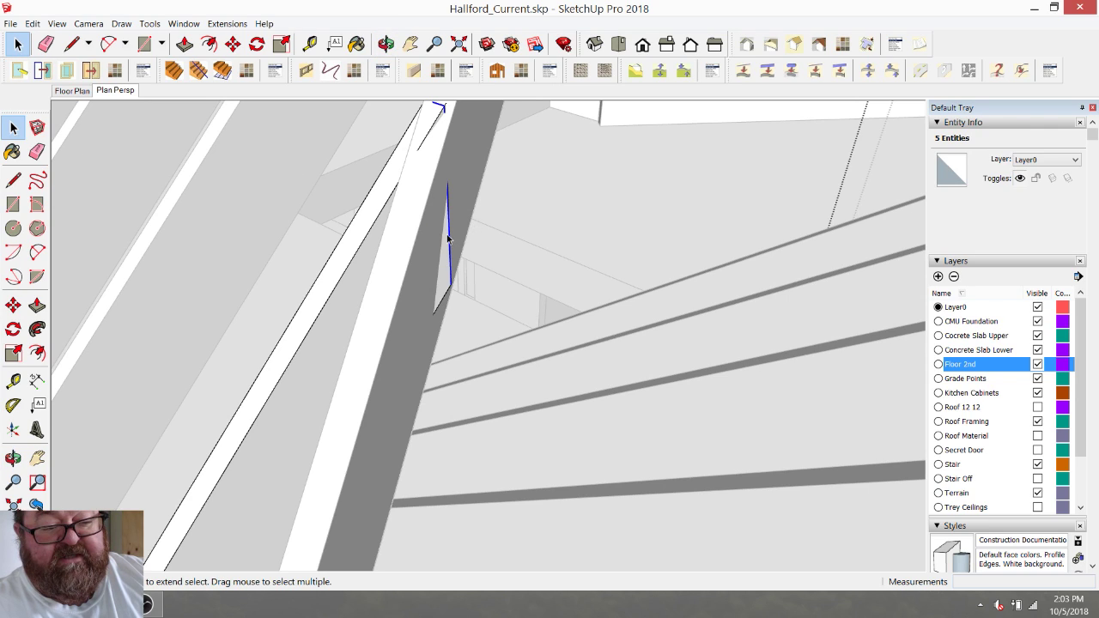
left_click(456, 299)
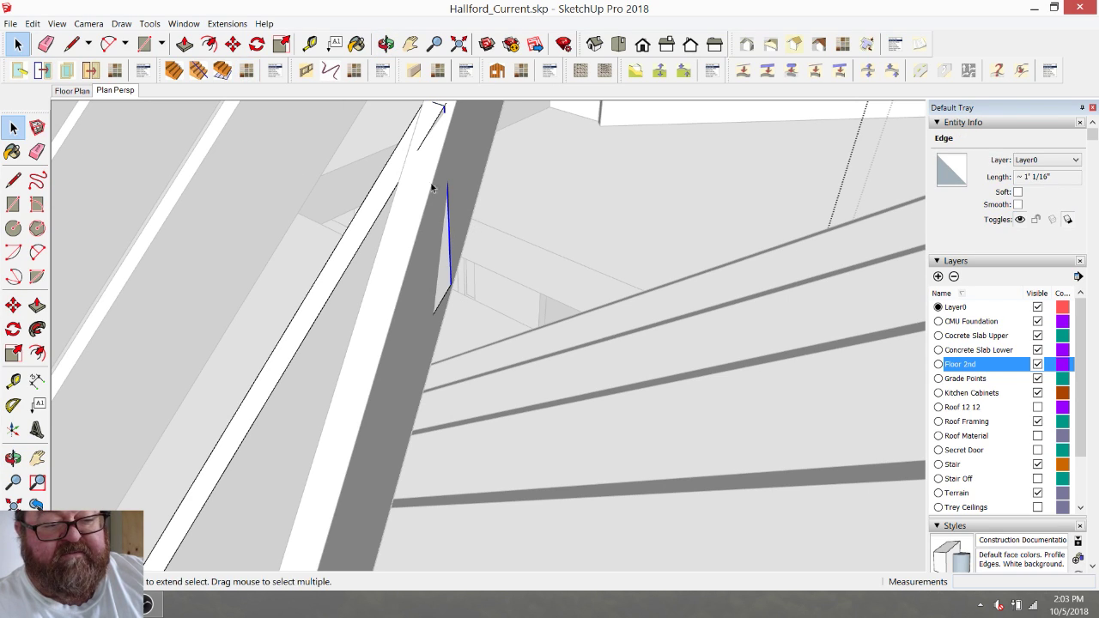
left_click(233, 44)
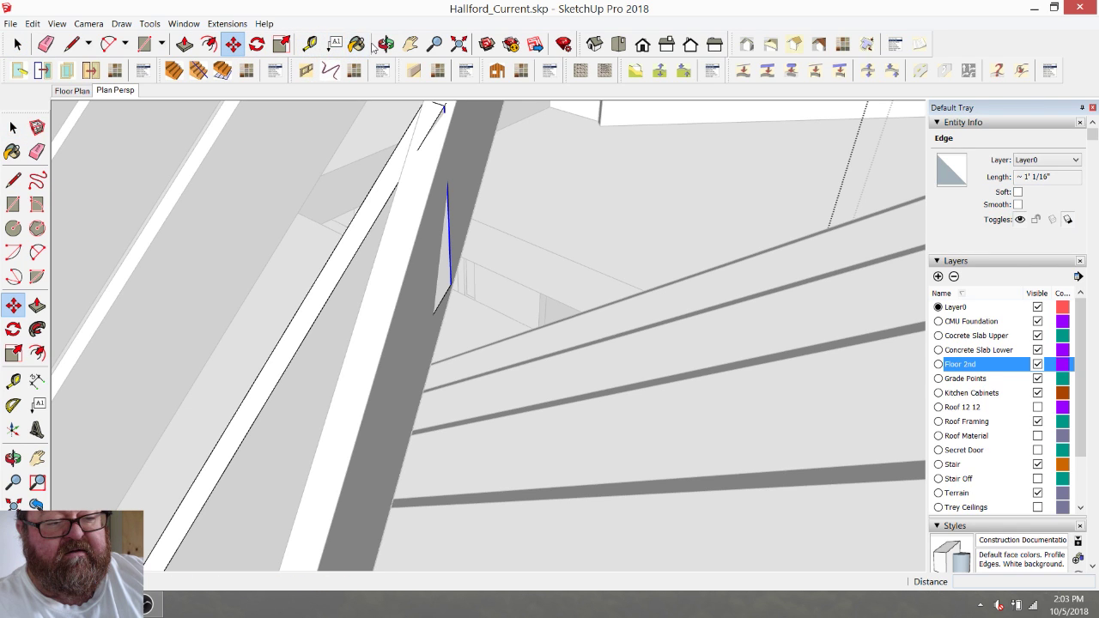
left_click(386, 43)
left_click_drag(413, 159, 902, 174)
left_click_drag(343, 496, 191, 289)
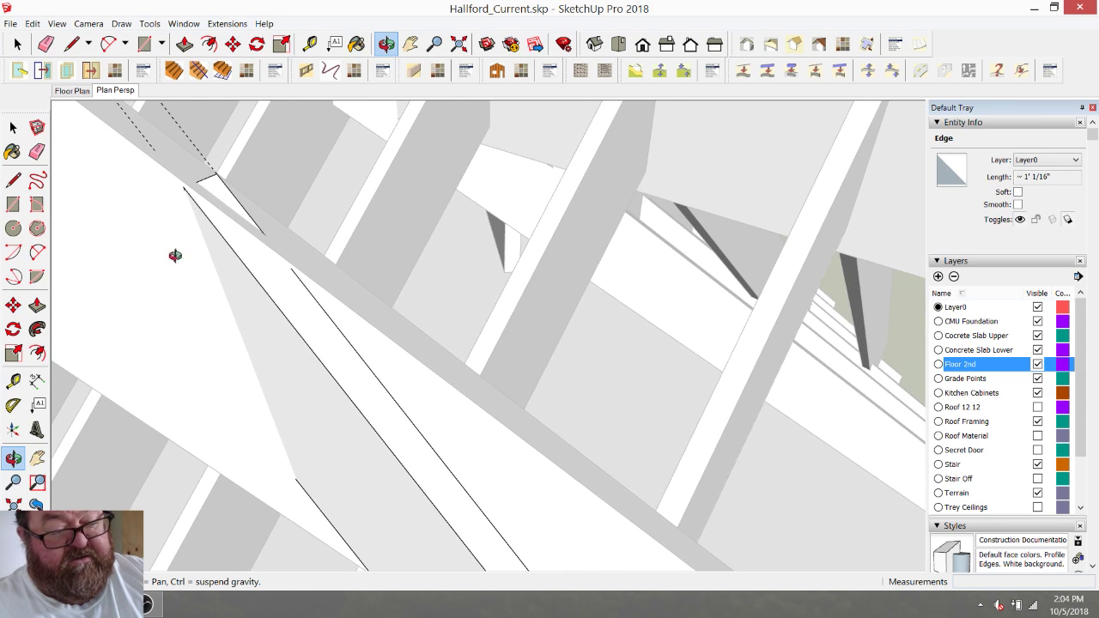
left_click(233, 44)
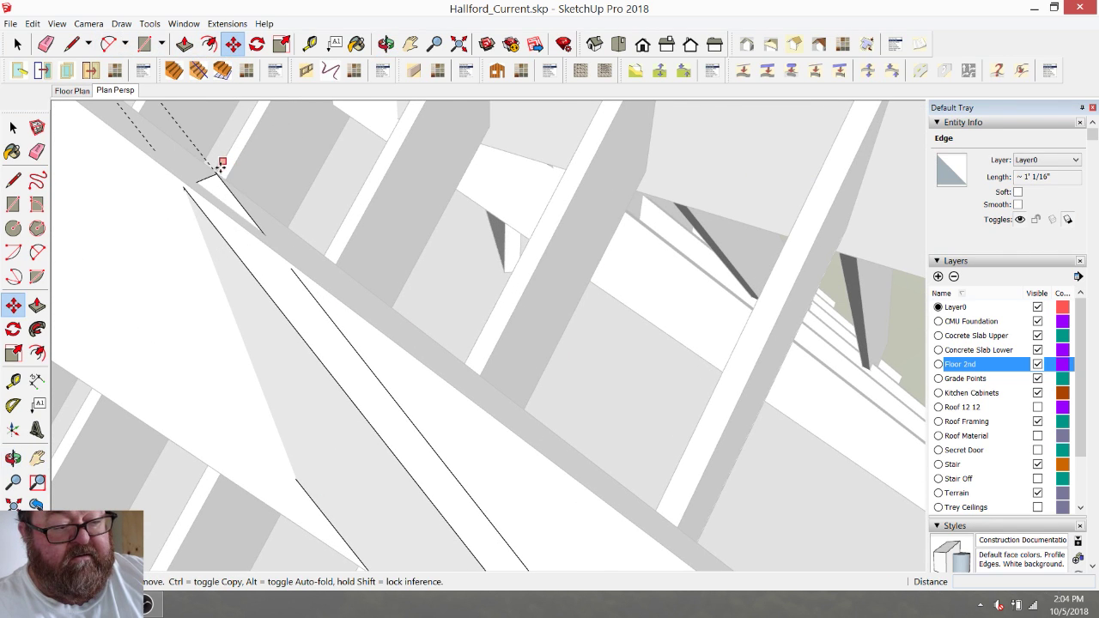
left_click(217, 172)
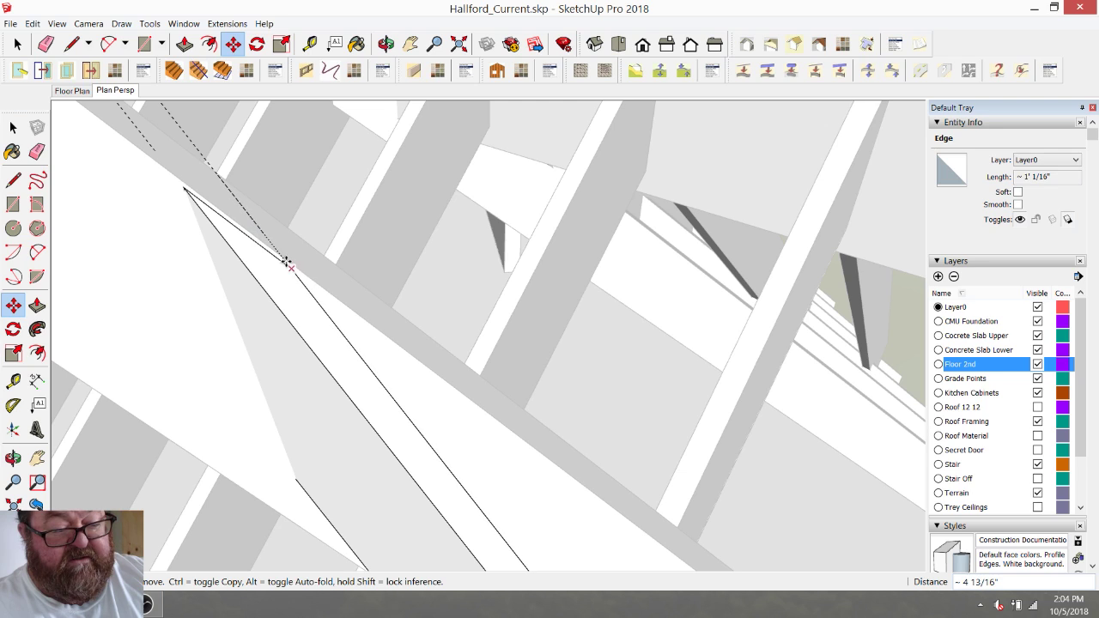
left_click(292, 272)
Erase the guide lines of the second trimmed rafter and close it for editing.
middle_click_drag(331, 282, 356, 297)
left_click(45, 44)
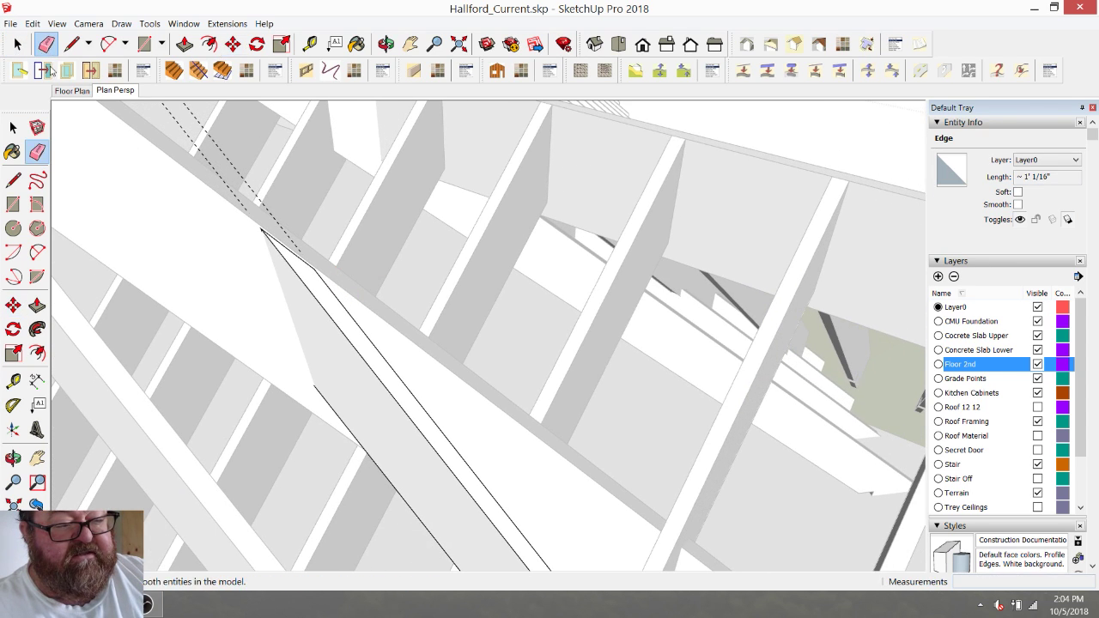
left_click(206, 134)
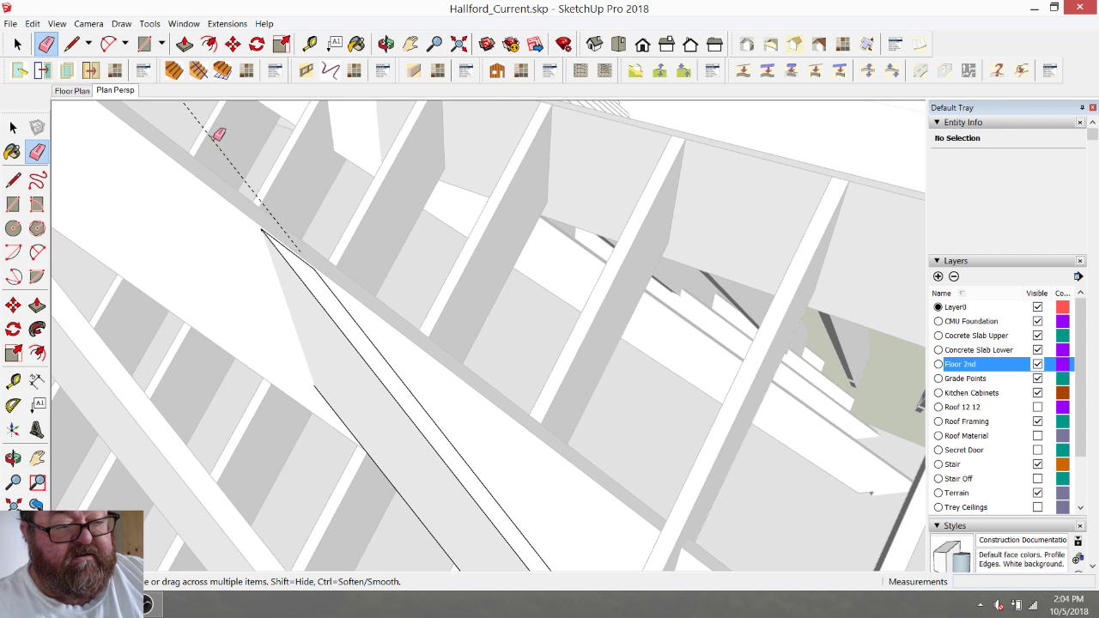
scroll(222, 140, "down", 2)
mouse_move(221, 140)
middle_mouse_down()
mouse_move(311, 179)
mouse_move(370, 236)
mouse_move(580, 377)
middle_mouse_up()
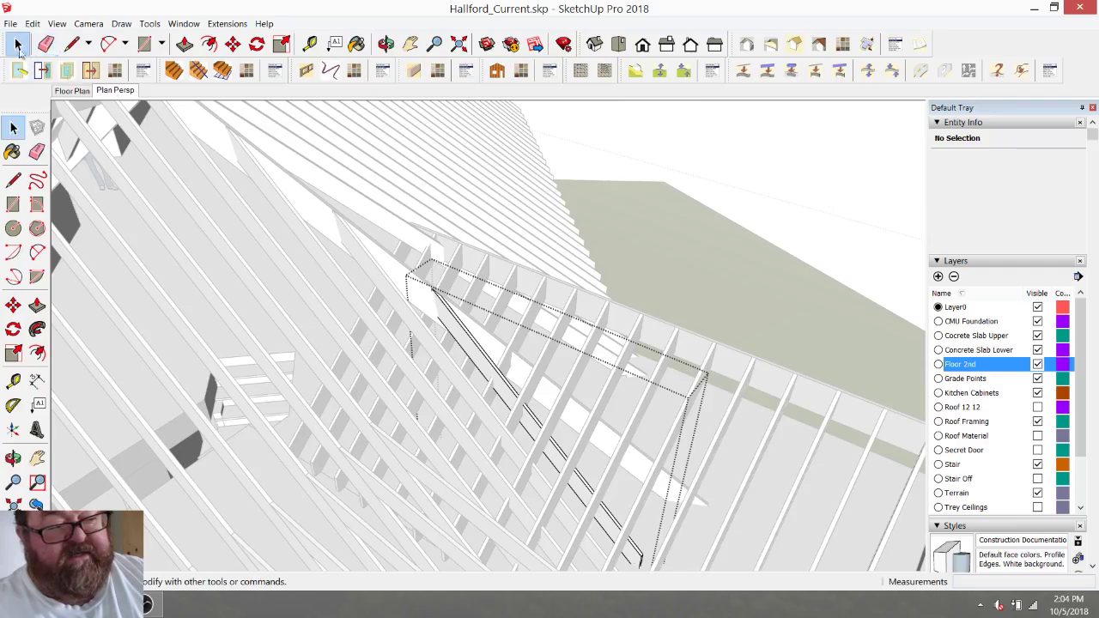
left_click(17, 46)
left_click(386, 44)
left_click_drag(463, 152, 445, 305)
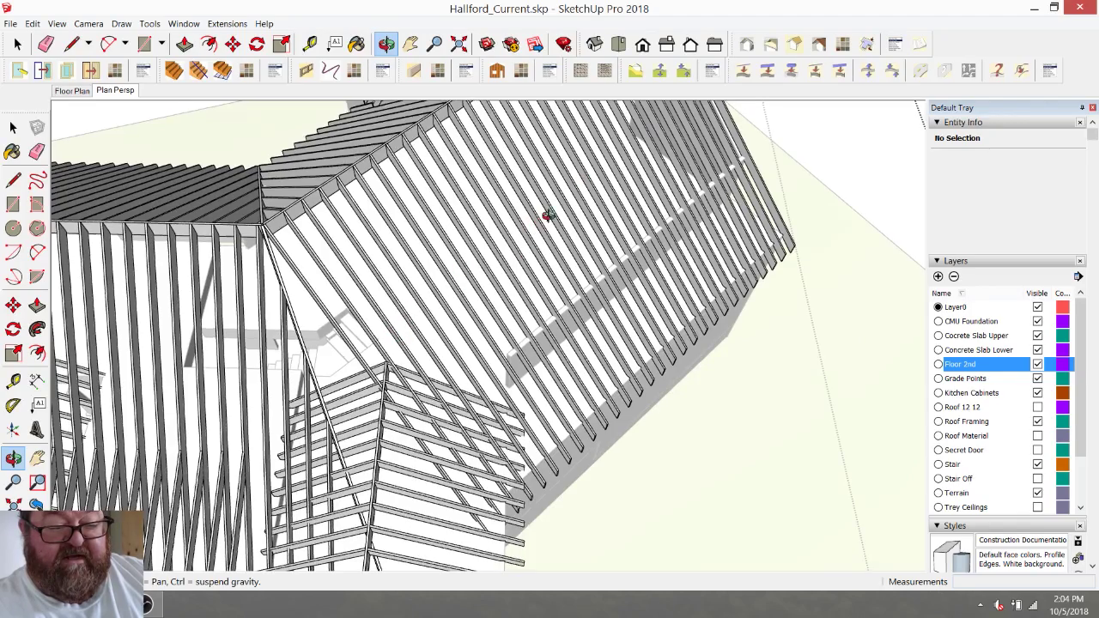
Examine the rafters and valley board from several sides where the two roof slopes meet at the ridge.
left_click_drag(544, 217, 308, 338)
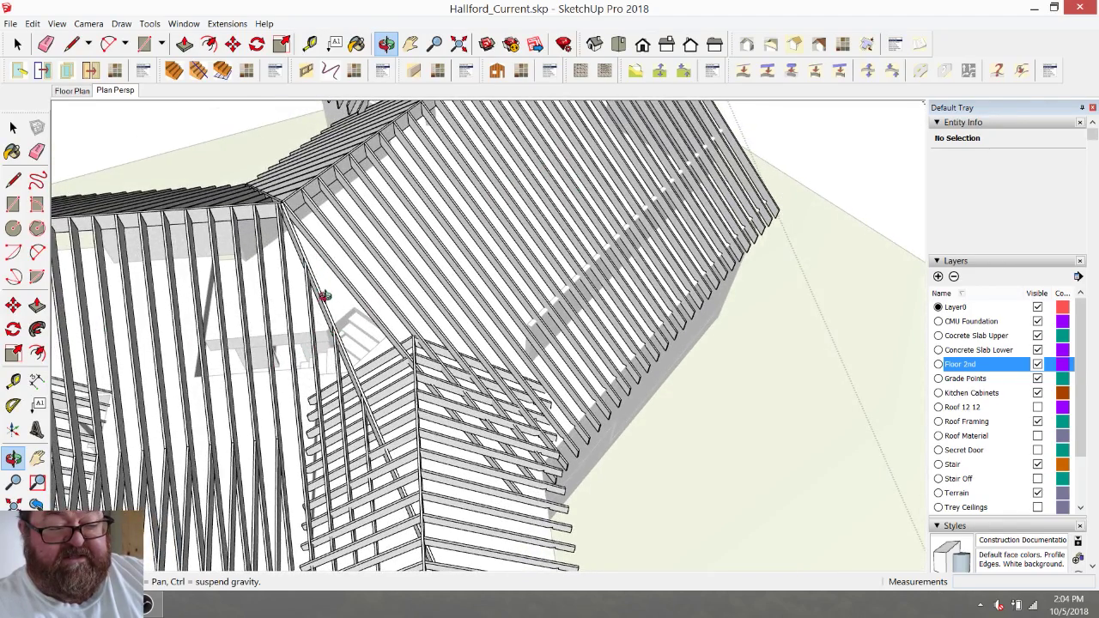
left_click_drag(413, 335, 537, 327)
scroll(599, 448, "up", 5)
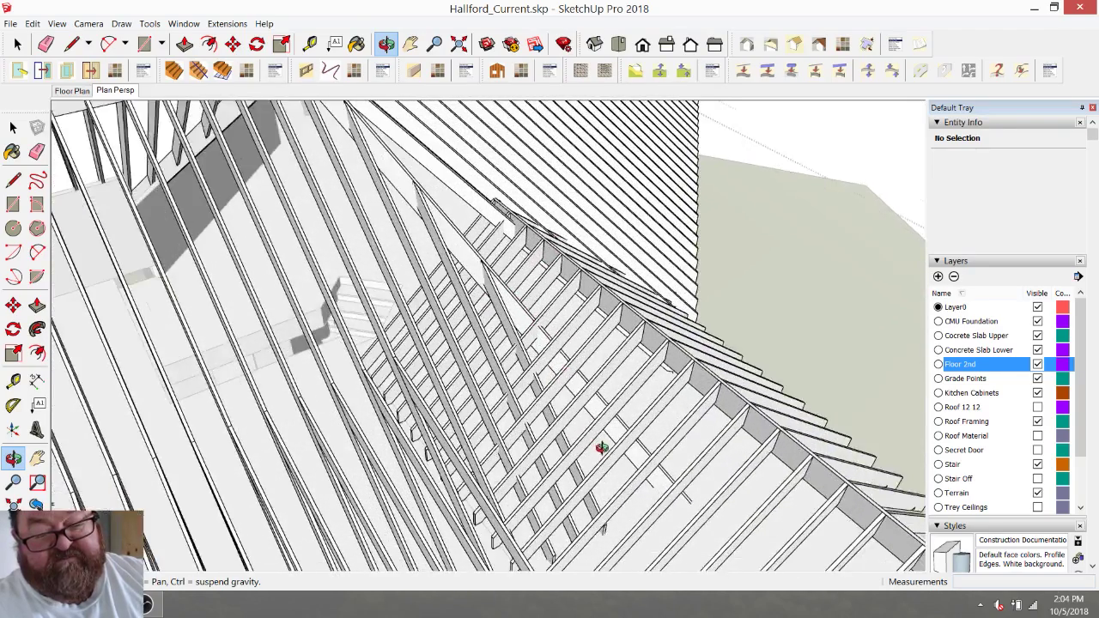
left_click_drag(562, 354, 390, 165)
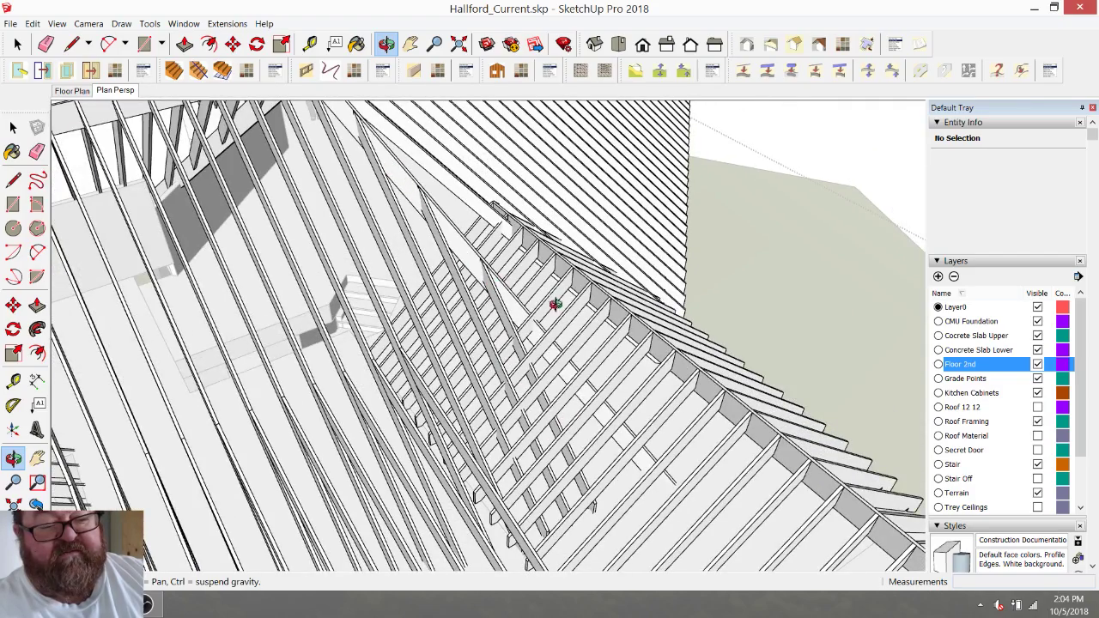
left_click_drag(556, 381, 170, 231)
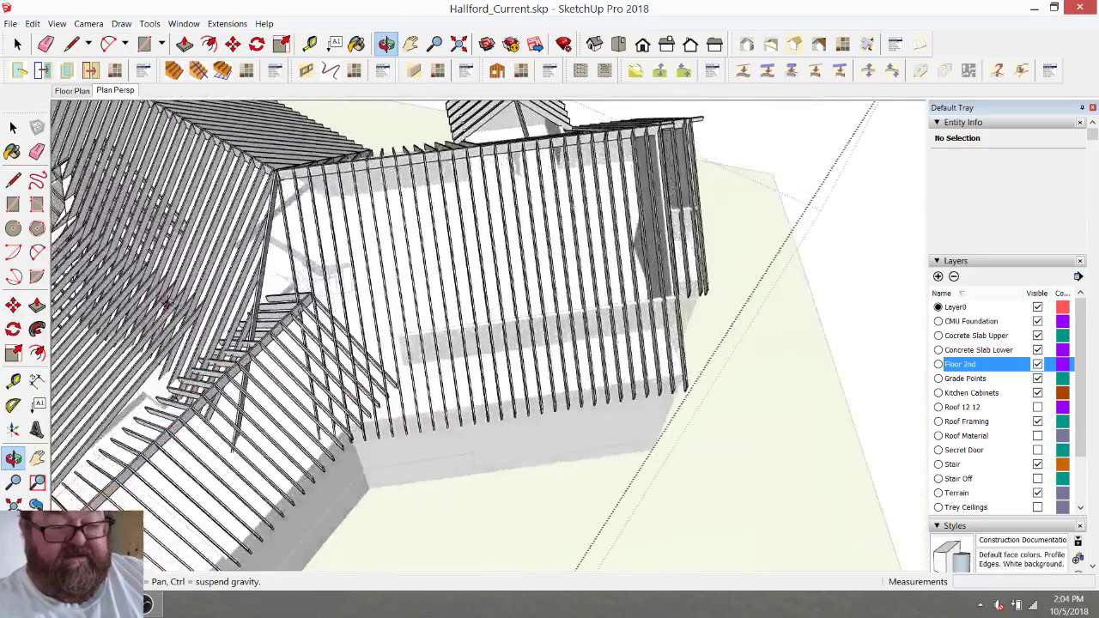
scroll(170, 231, "up", 5)
scroll(332, 475, "down", 5)
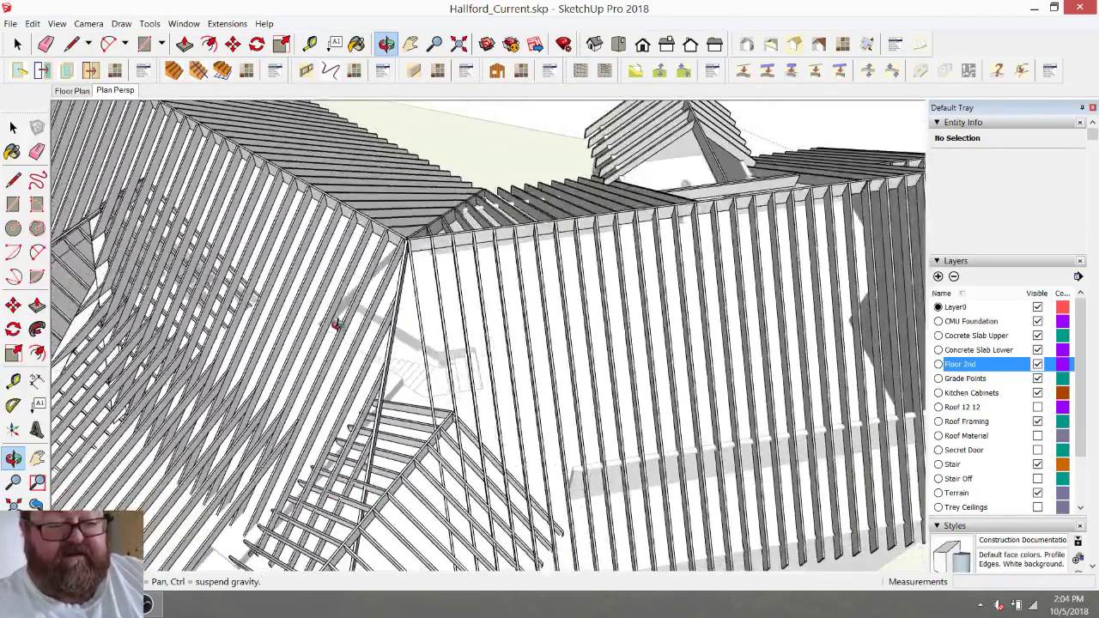
scroll(336, 317, "up", 7)
scroll(430, 280, "down", 4)
scroll(436, 290, "up", 2)
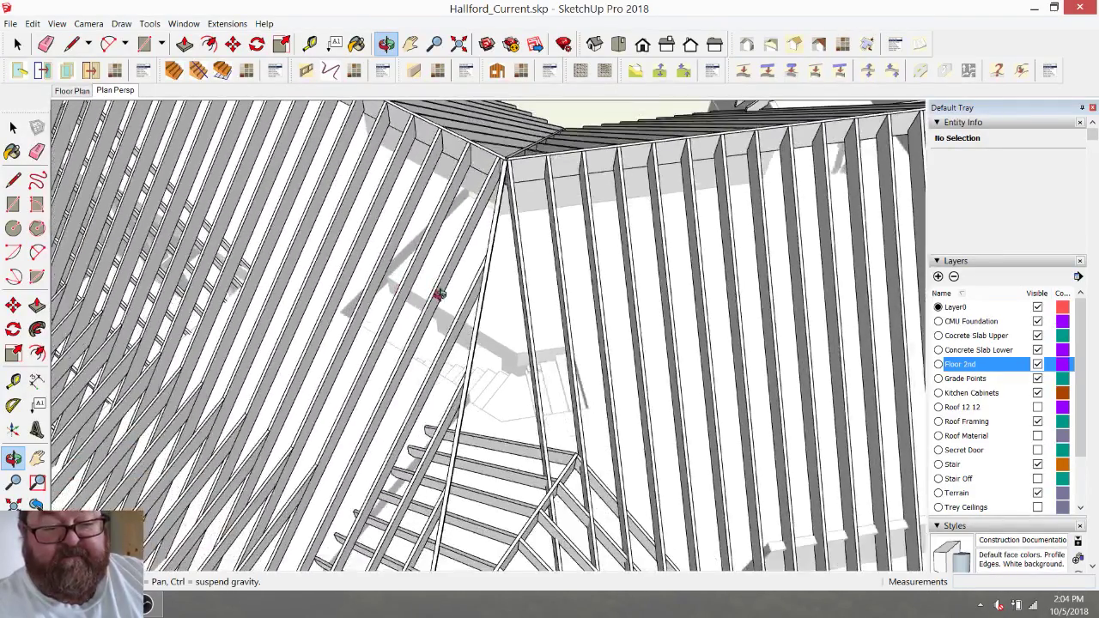
Switch to the browser to check the YouTube live stream dashboard, and return to the SketchUp roof model.
left_click(18, 44)
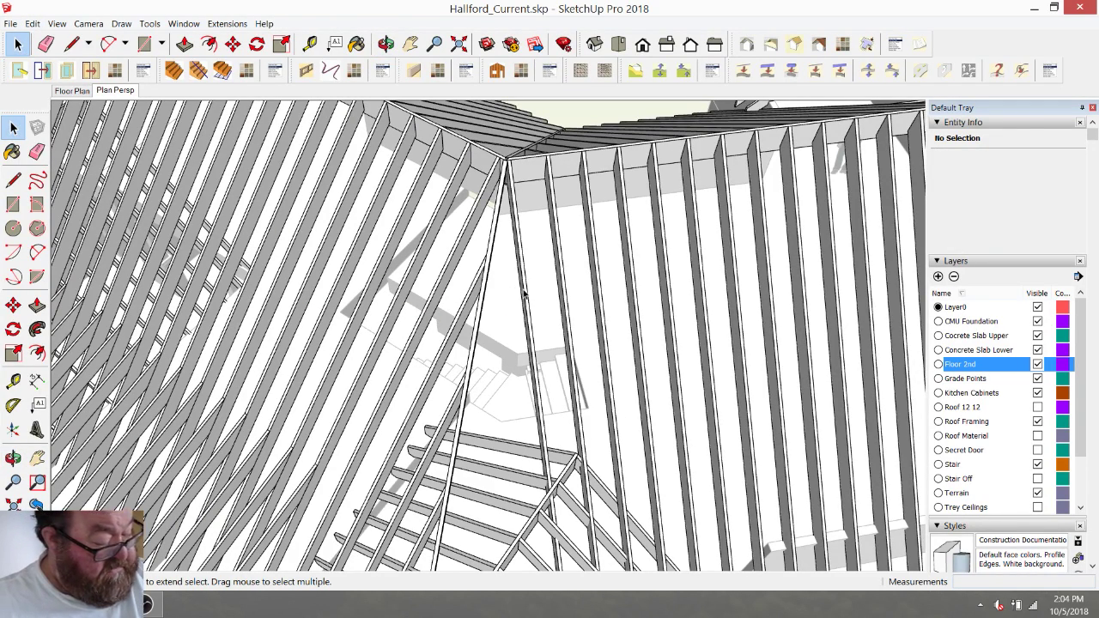
key("alt+Tab")
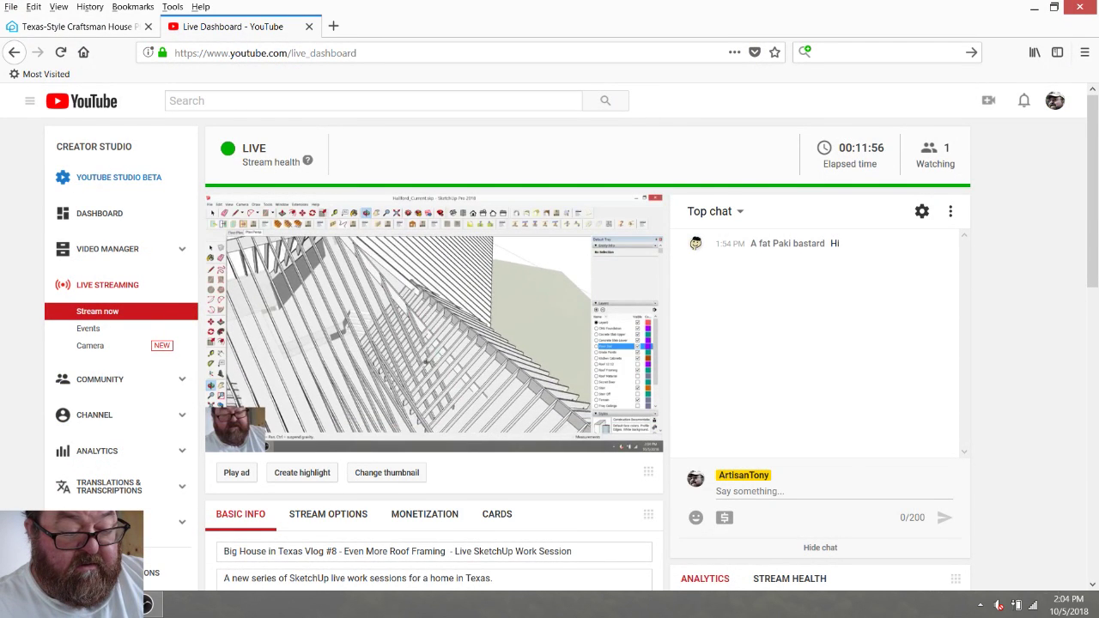
left_click(101, 605)
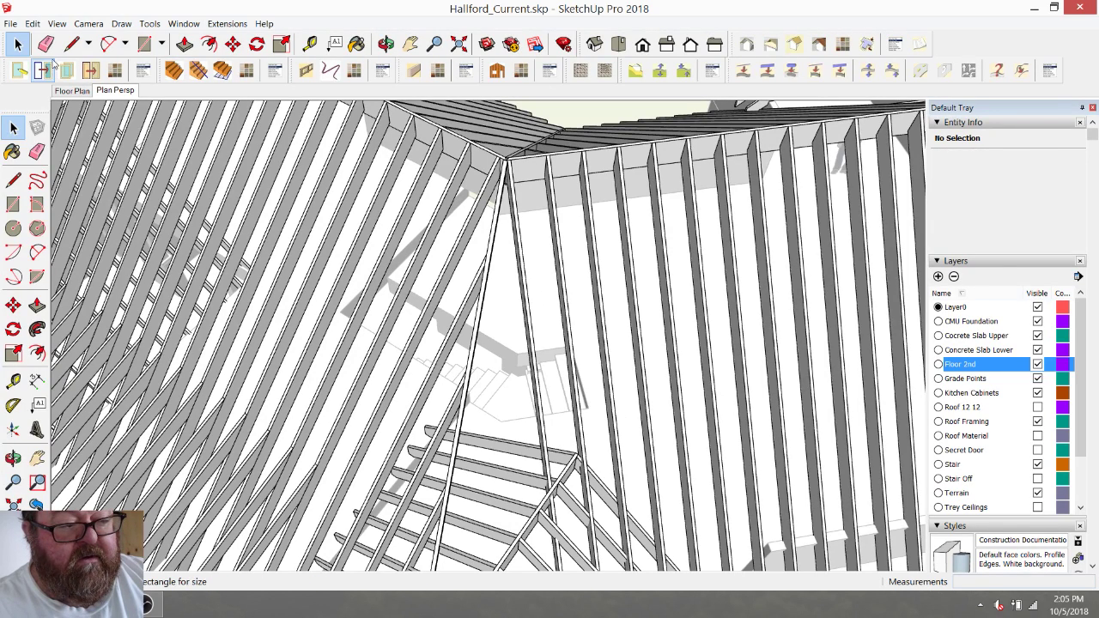
Copy the common rafter at the ridge corner one rafter spacing across to the other side of the valley board.
left_click(518, 262)
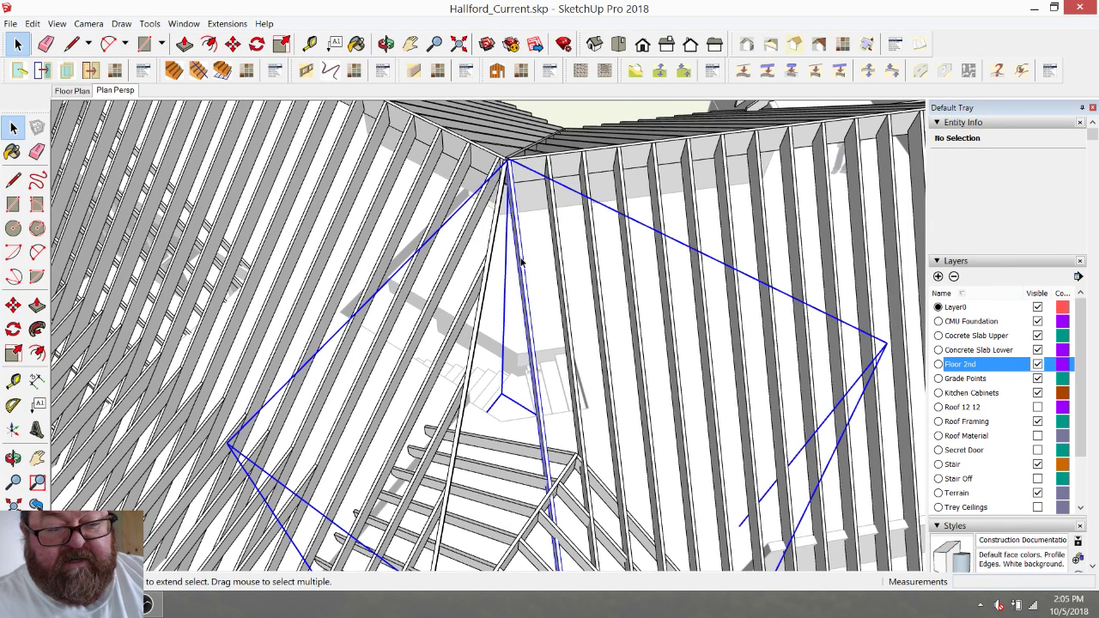
left_click(233, 44)
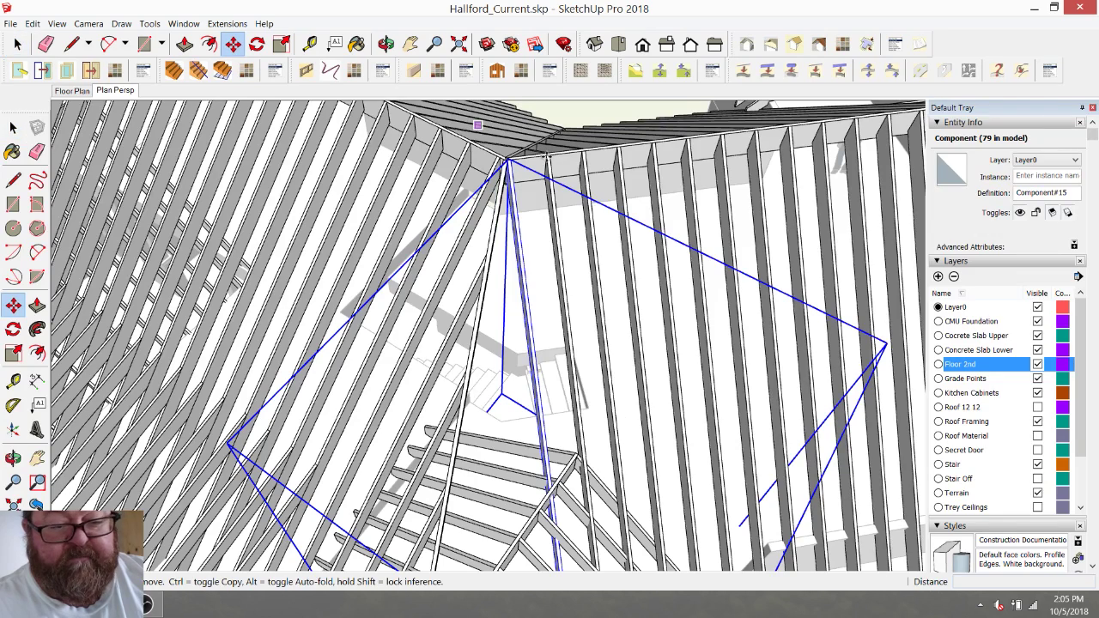
scroll(546, 157, "up", 5)
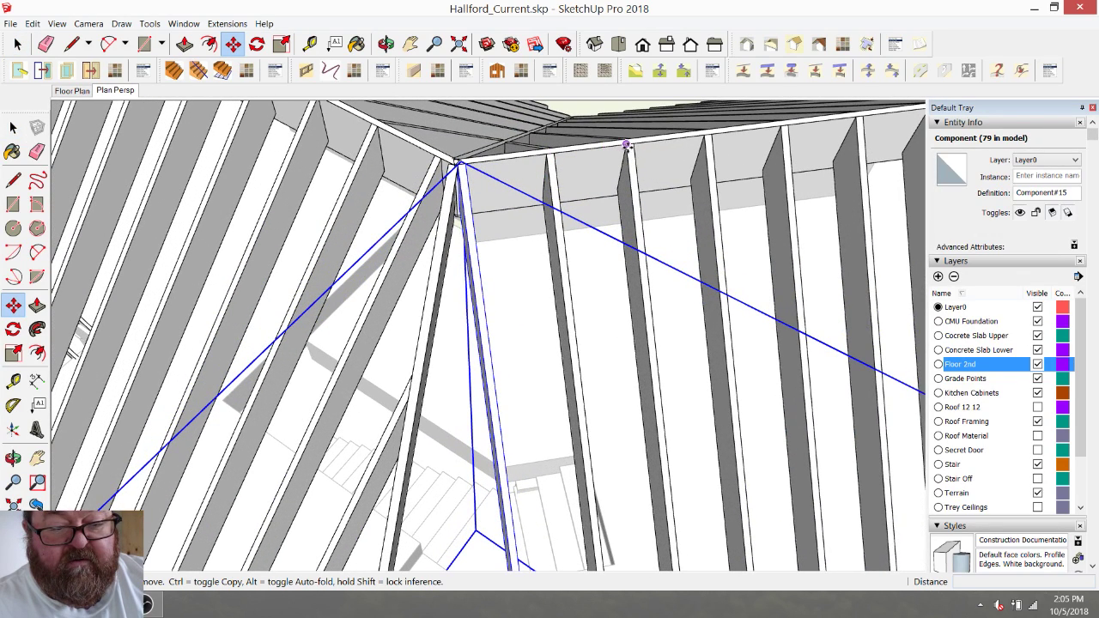
left_click(627, 148)
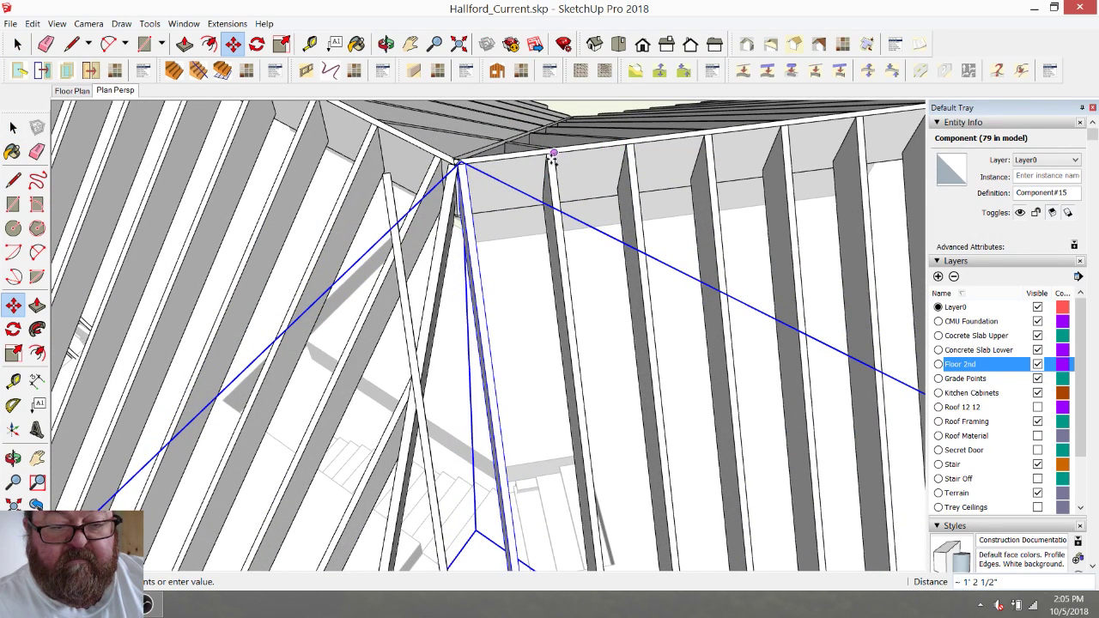
key("ctrl")
key("Escape")
scroll(550, 158, "down", 1)
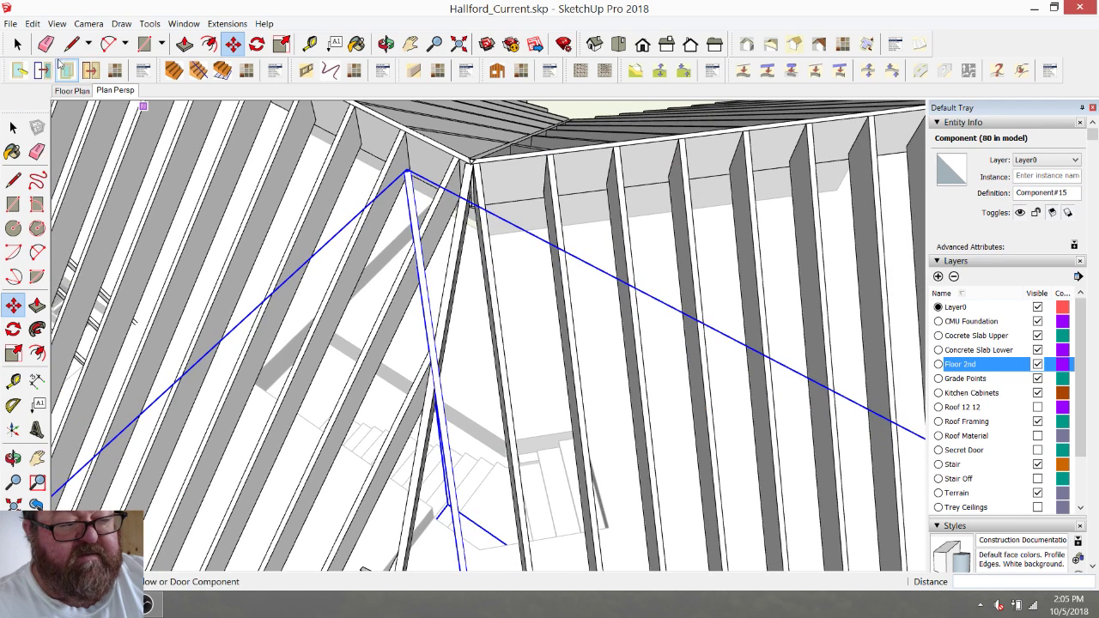
Explode the copied rafter component and turn its geometry into a separate group.
left_click(17, 44)
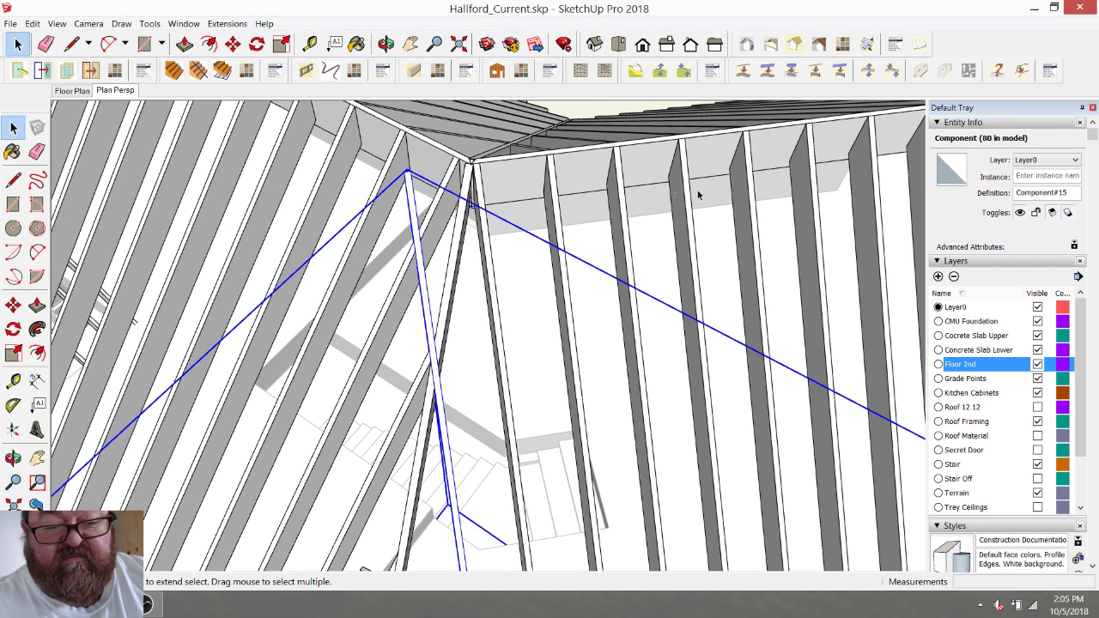
right_click(413, 215)
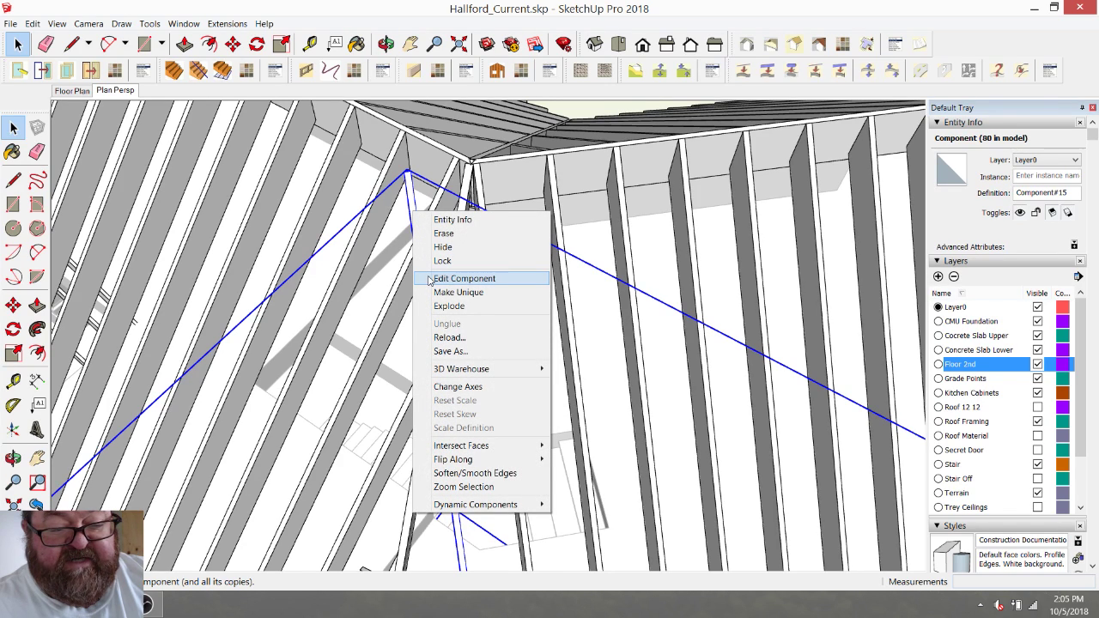
left_click(442, 306)
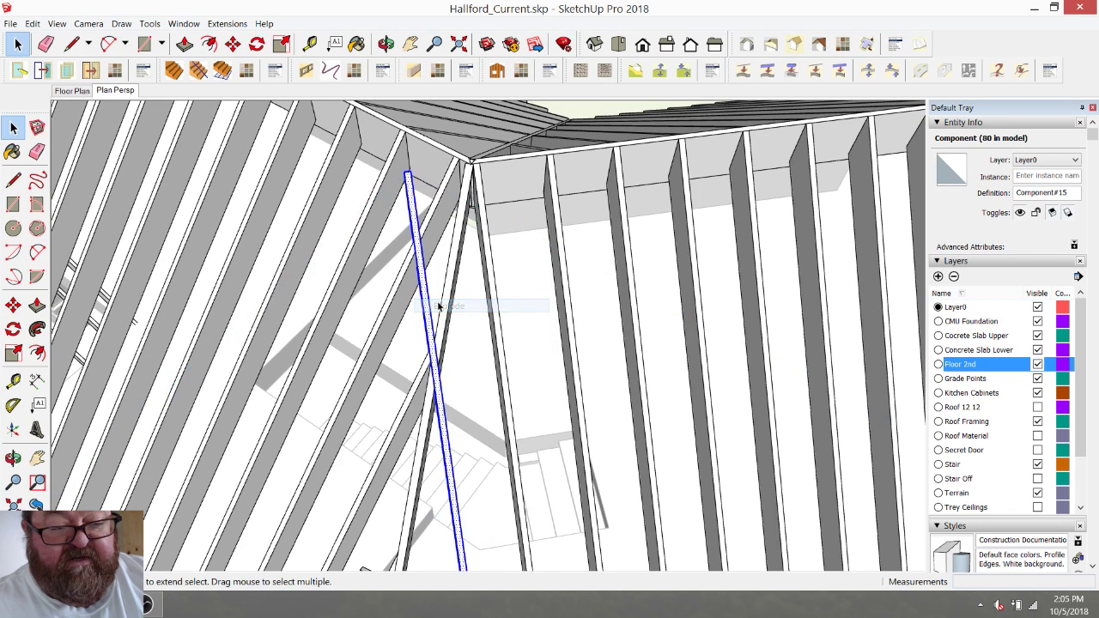
right_click(413, 217)
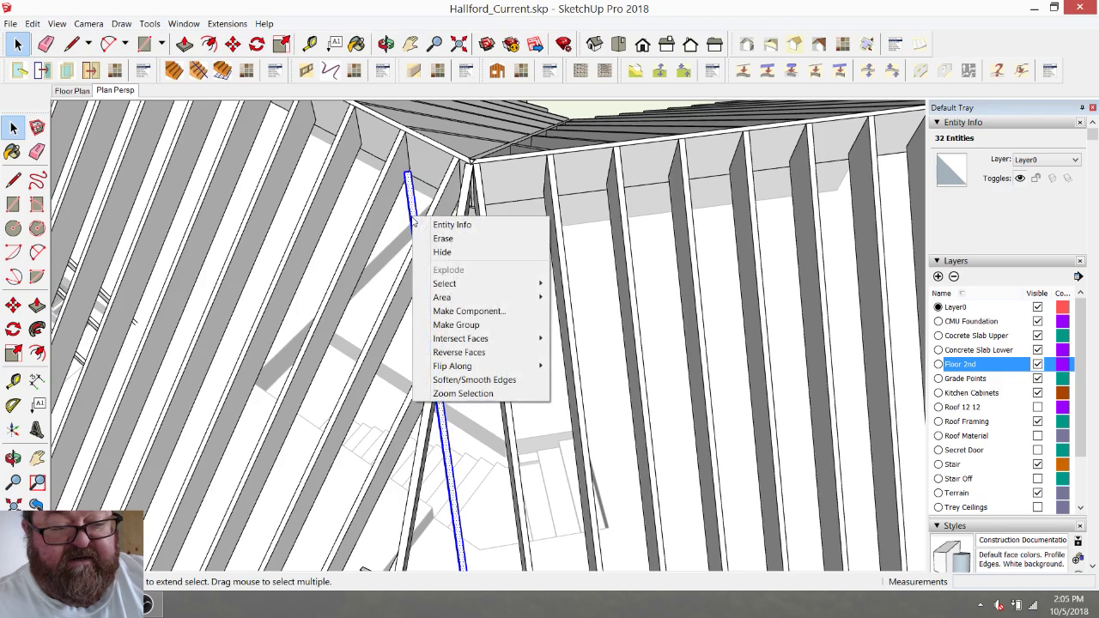
left_click(448, 325)
Copy the grouped rafter twice more at 1' 4" spacing further across the valley, using neighbouring rafter endpoints as reference.
scroll(449, 325, "down", 5)
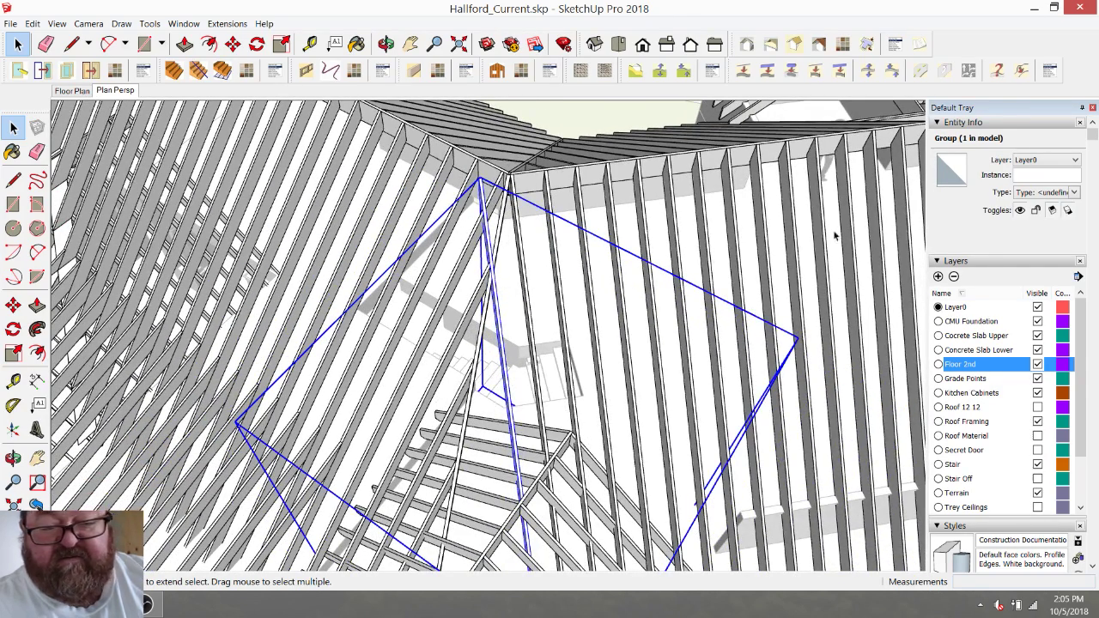
left_click(385, 44)
left_click_drag(584, 283, 528, 263)
scroll(447, 241, "up", 3)
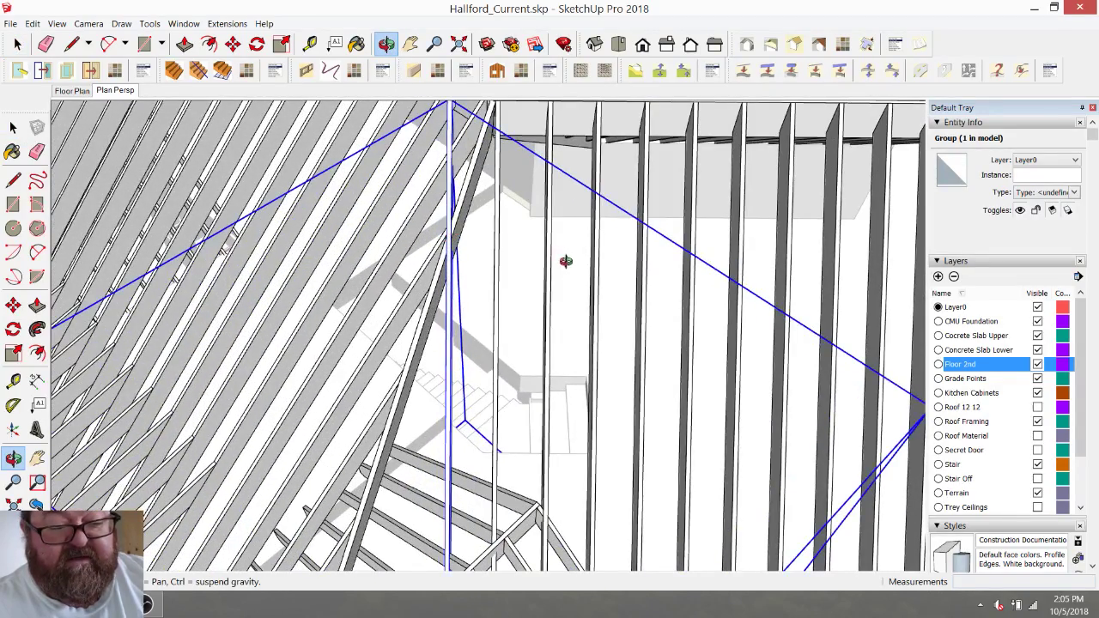
scroll(572, 275, "down", 3)
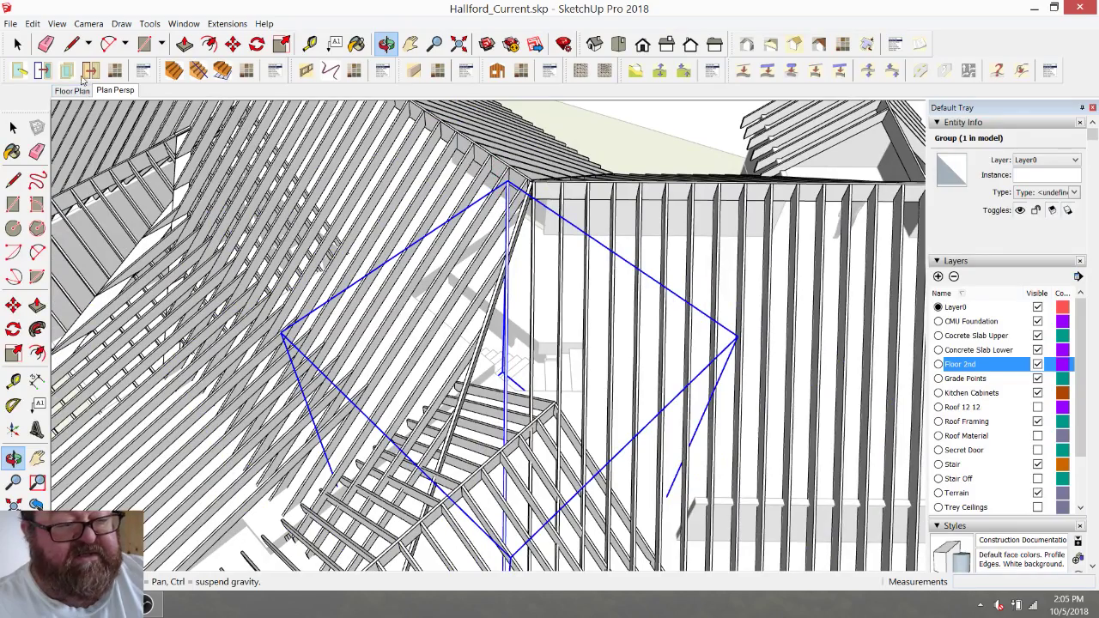
left_click(17, 44)
scroll(524, 177, "up", 3)
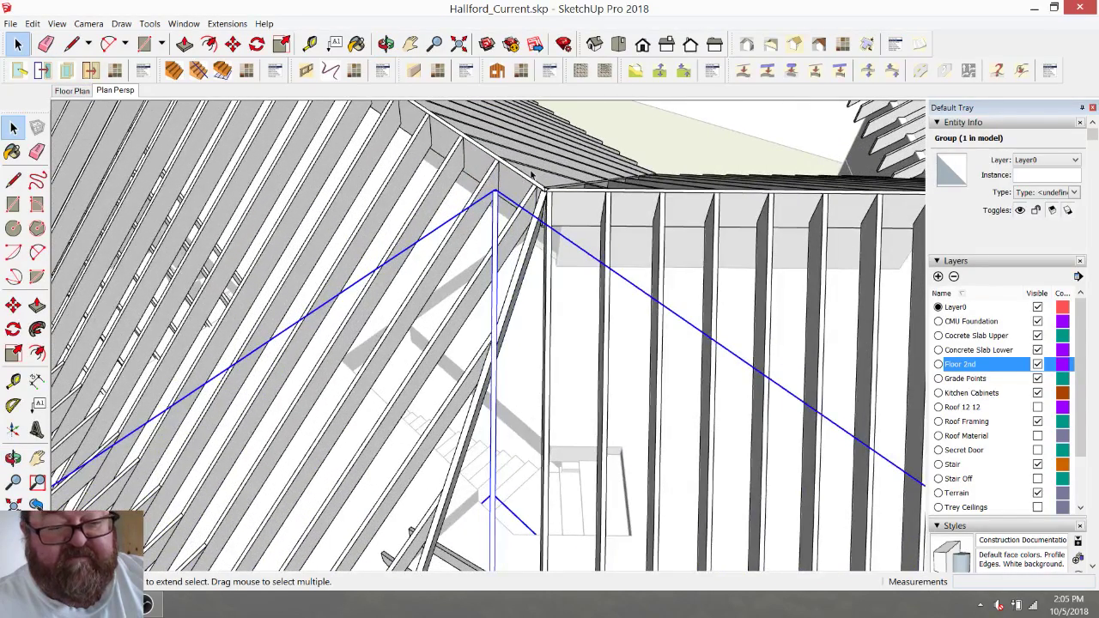
key("m")
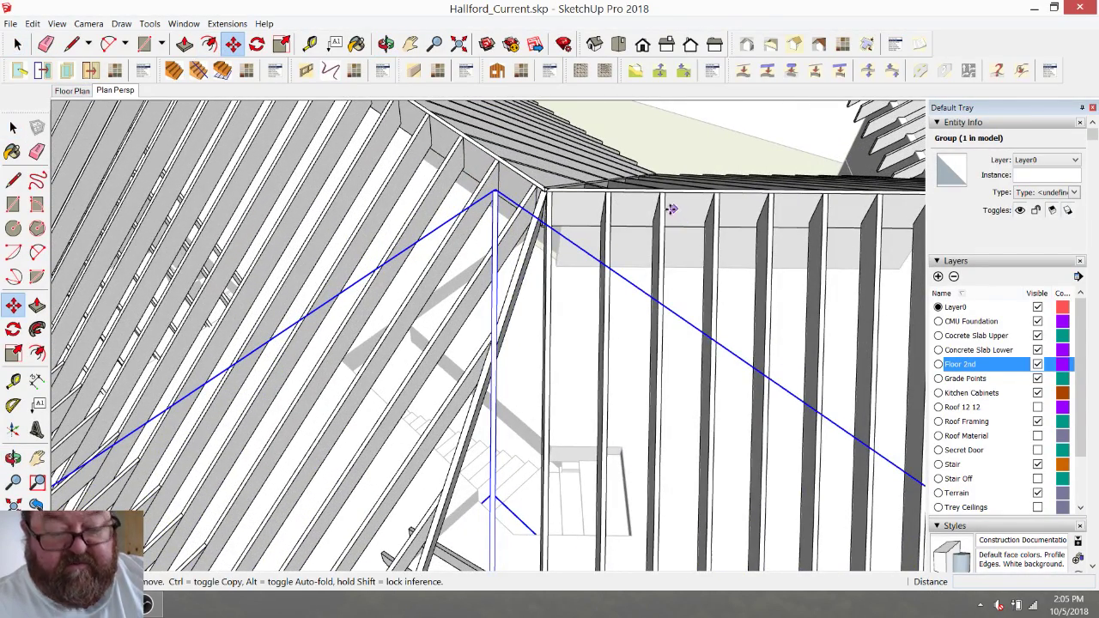
scroll(605, 192, "up", 2)
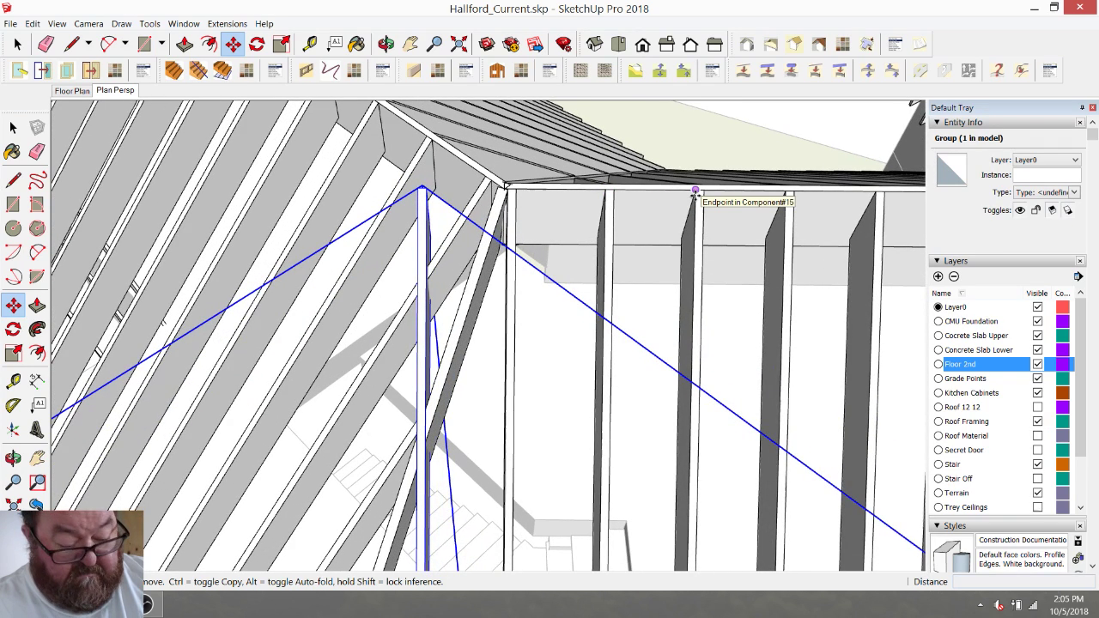
left_click(696, 191)
left_click(608, 191)
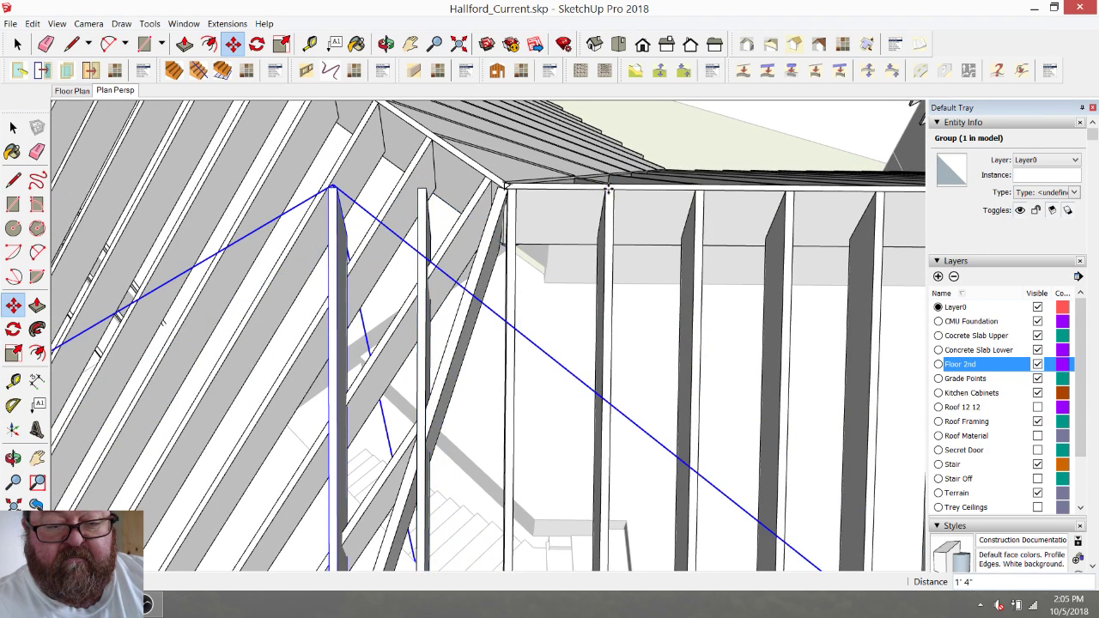
left_click(698, 197)
left_click(605, 191)
scroll(571, 177, "down", 2)
scroll(502, 345, "up", 4)
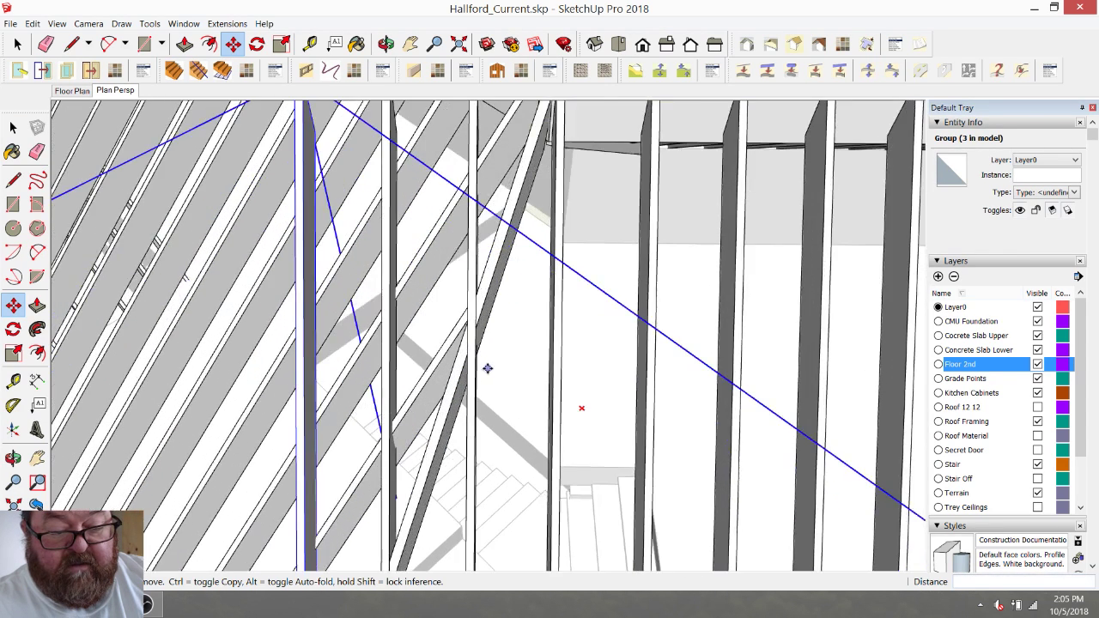
Move the valley board group straight up about 1/4" at its upper end to the corner of the ridge boards.
left_click(386, 44)
left_click_drag(424, 206, 452, 269)
left_click_drag(467, 357, 467, 409)
left_click_drag(384, 394, 554, 246)
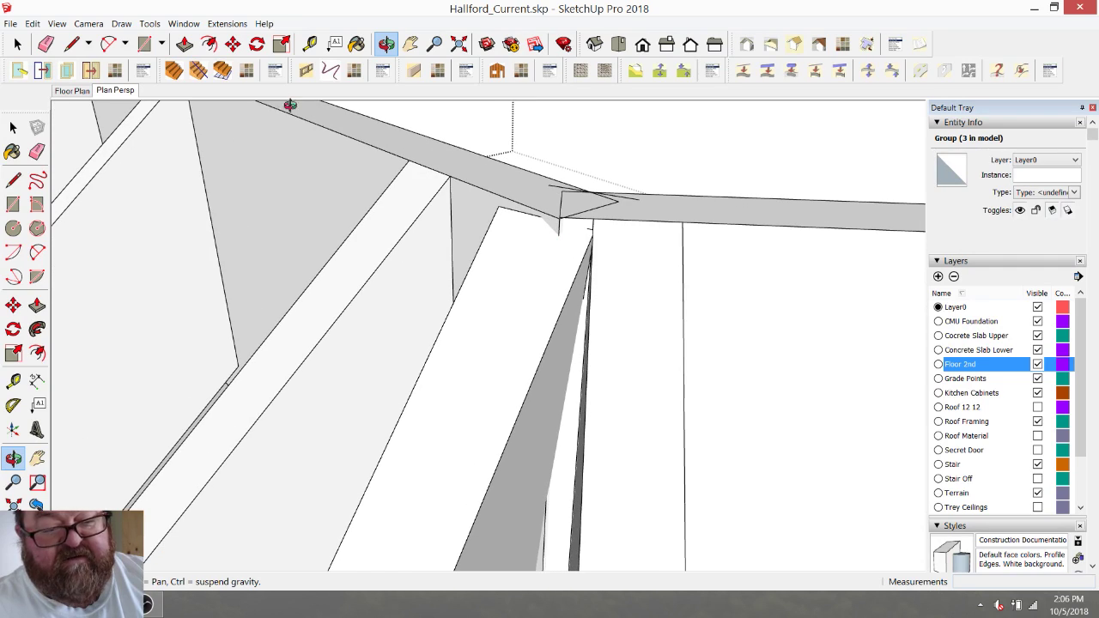
left_click(17, 44)
left_click(547, 272)
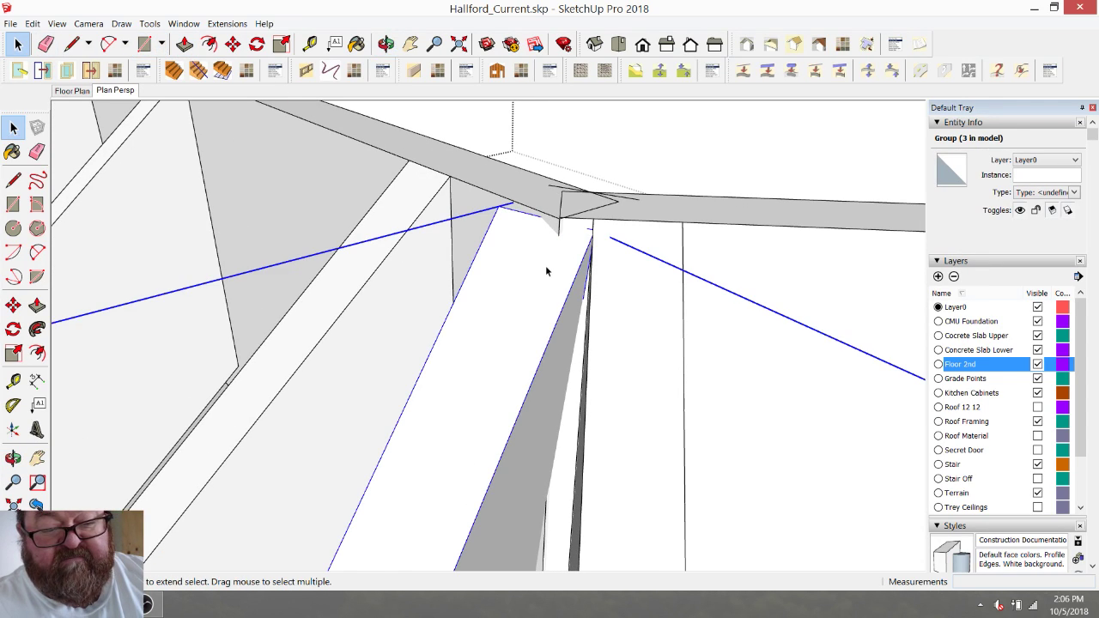
left_click(237, 45)
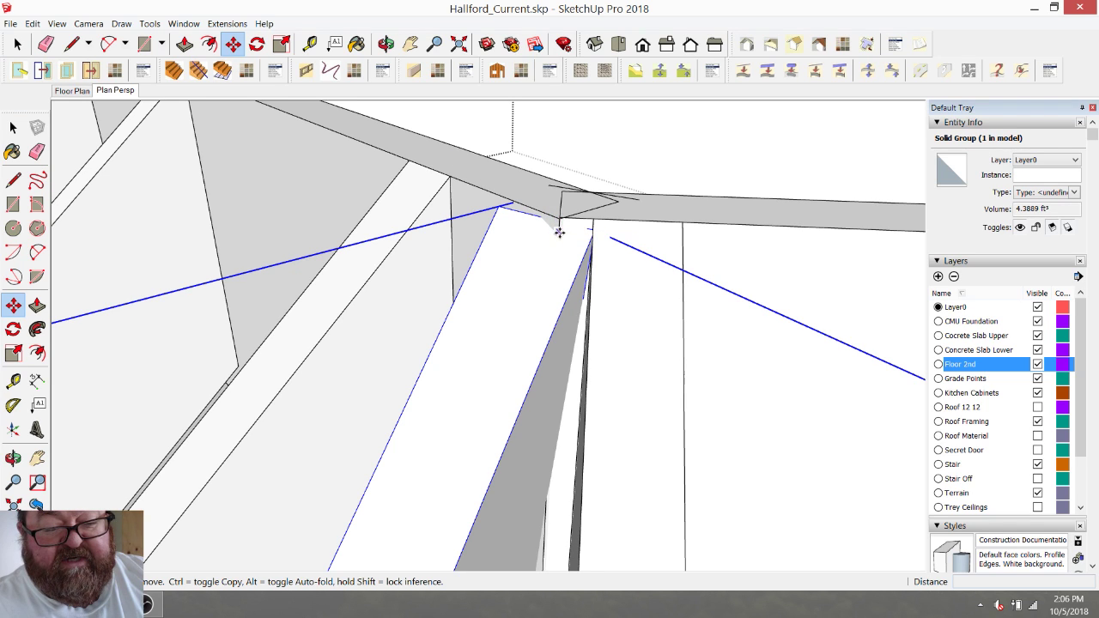
left_click(559, 231)
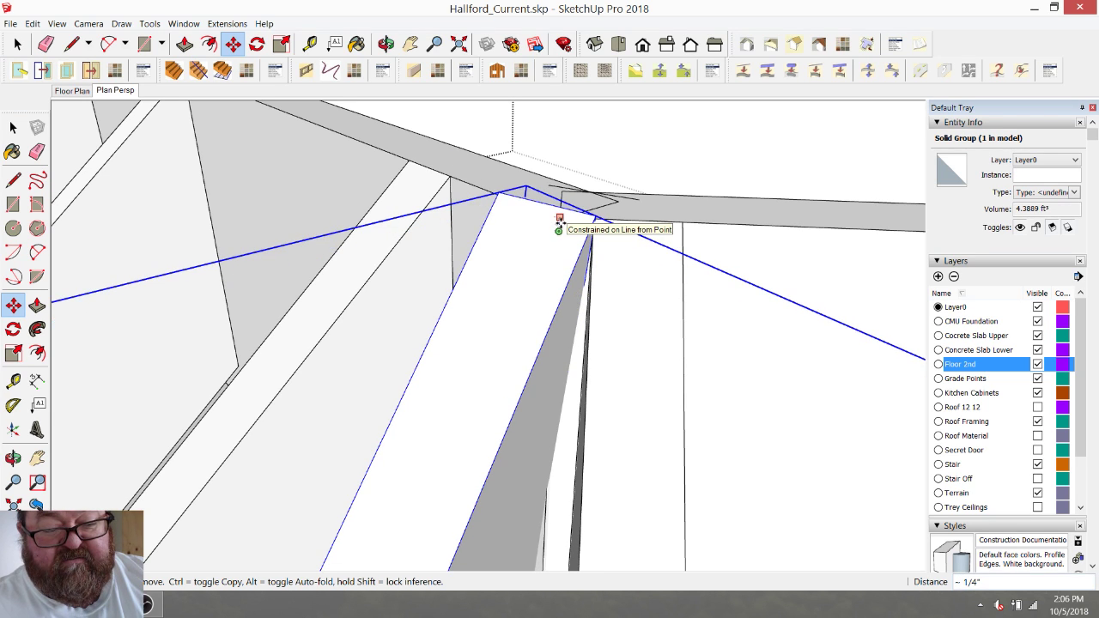
Examine where the three copied rafters cross the valley board, from the ridge corner downward.
scroll(560, 215, "down", 5)
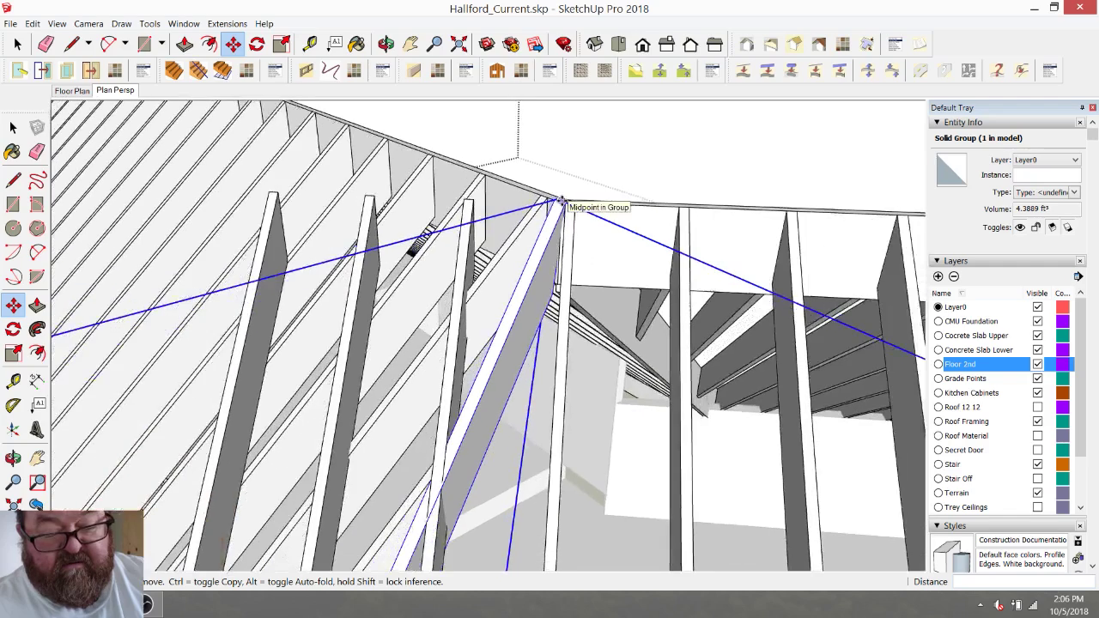
scroll(413, 539, "up", 6)
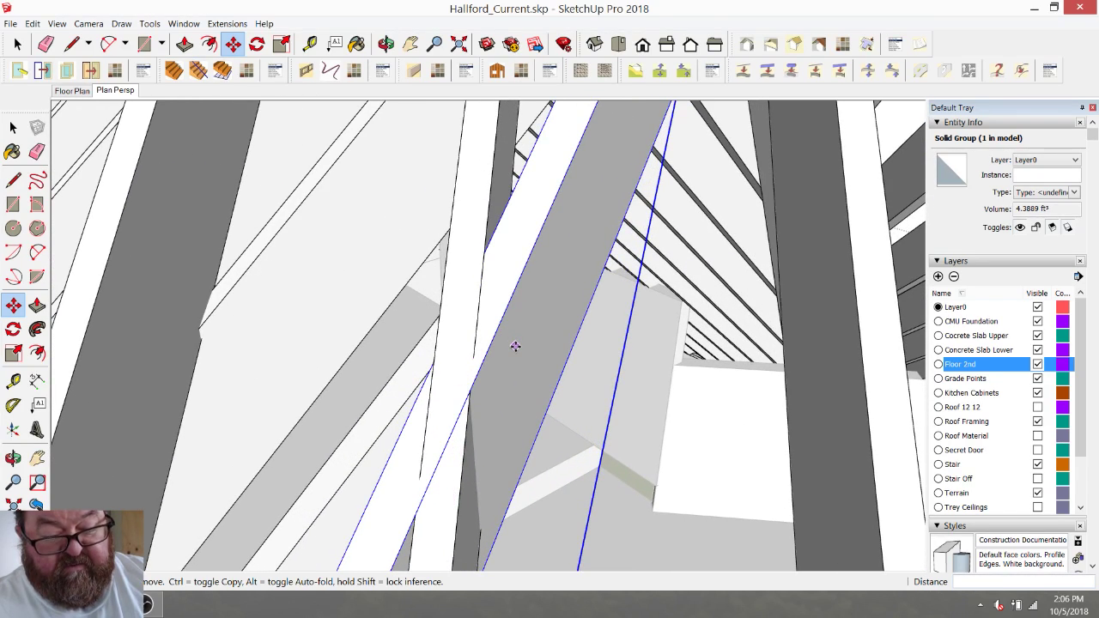
scroll(515, 346, "down", 3)
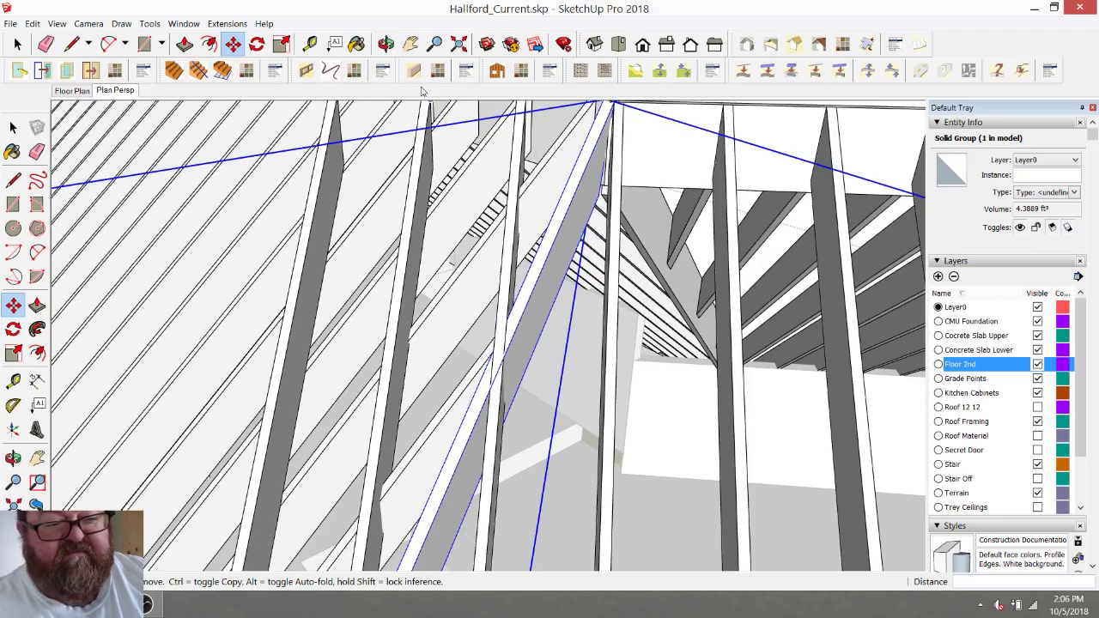
left_click(387, 44)
left_click_drag(562, 225, 456, 293)
scroll(388, 313, "up", 3)
left_click_drag(388, 313, 447, 305)
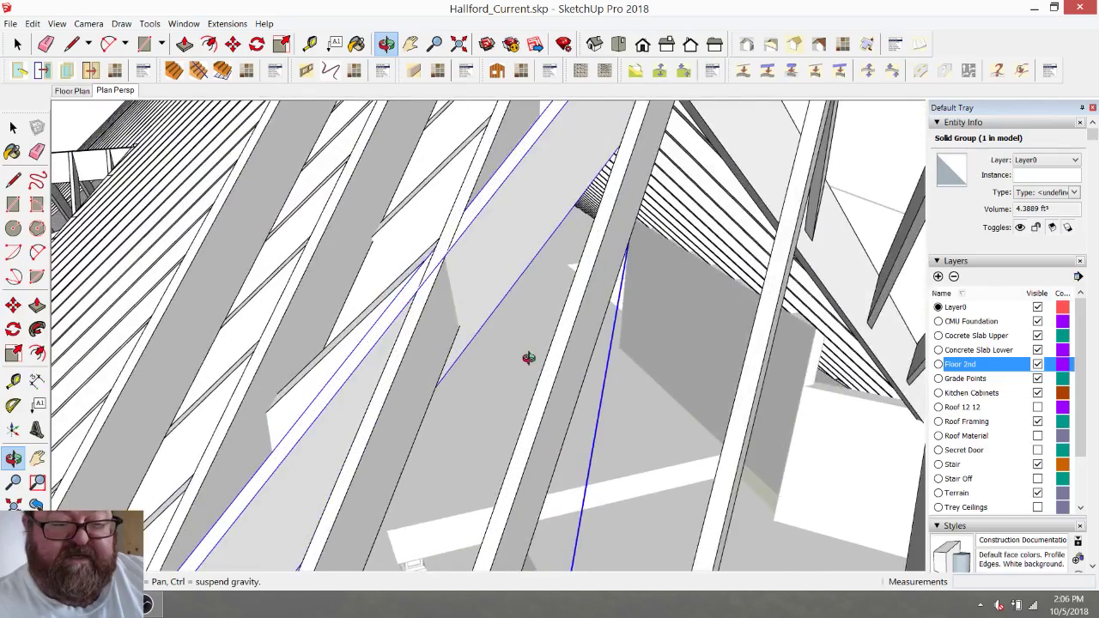
scroll(541, 368, "down", 5)
scroll(510, 322, "up", 3)
scroll(515, 347, "down", 2)
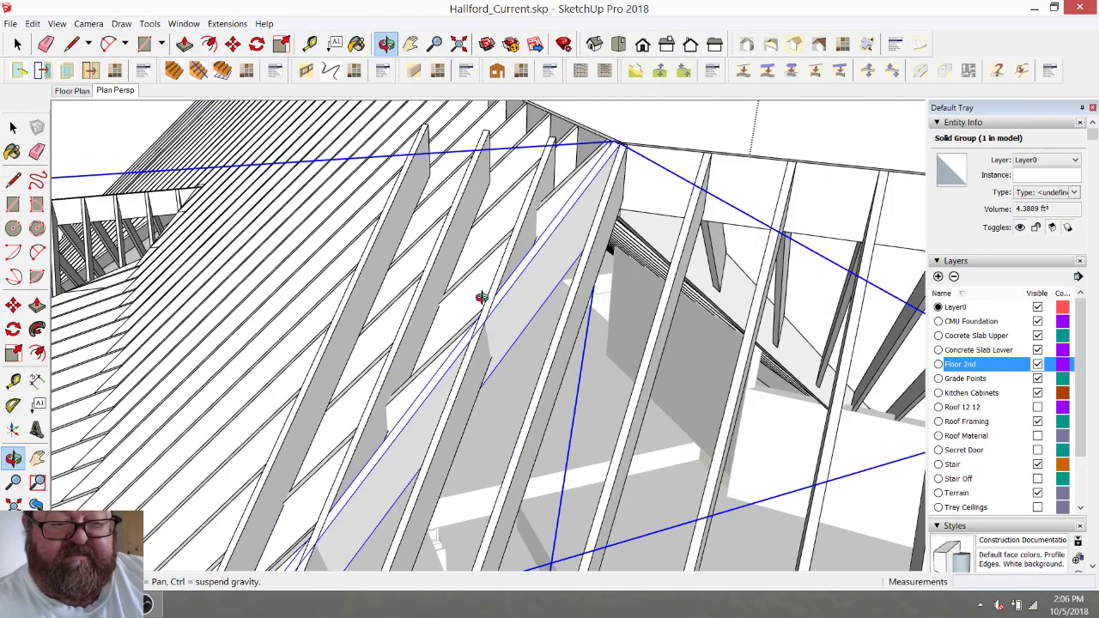
left_click(17, 44)
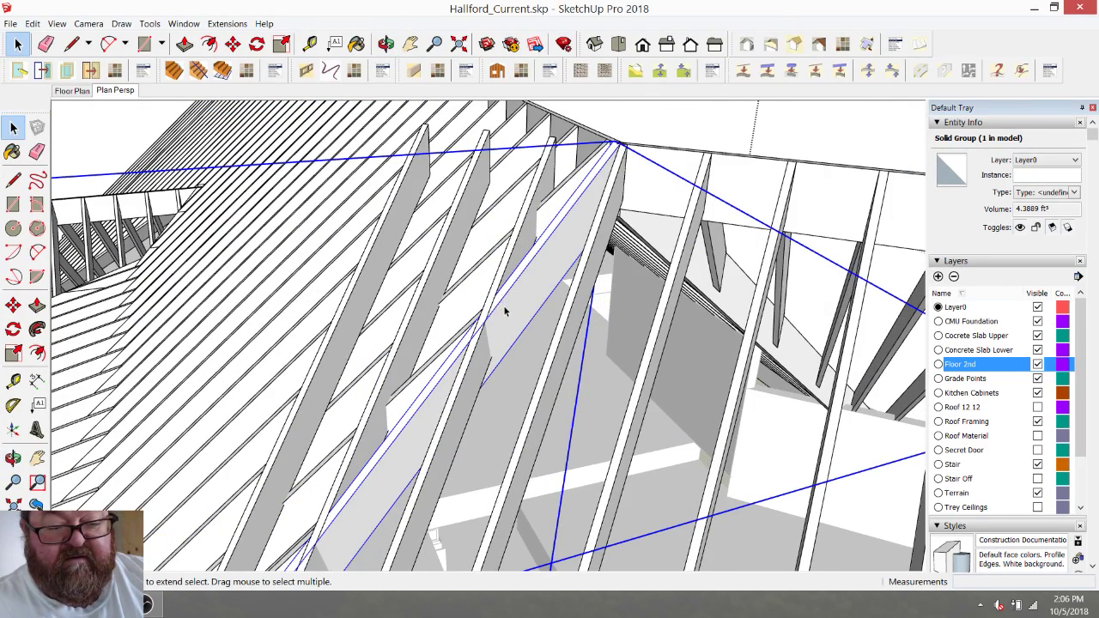
left_click(633, 143)
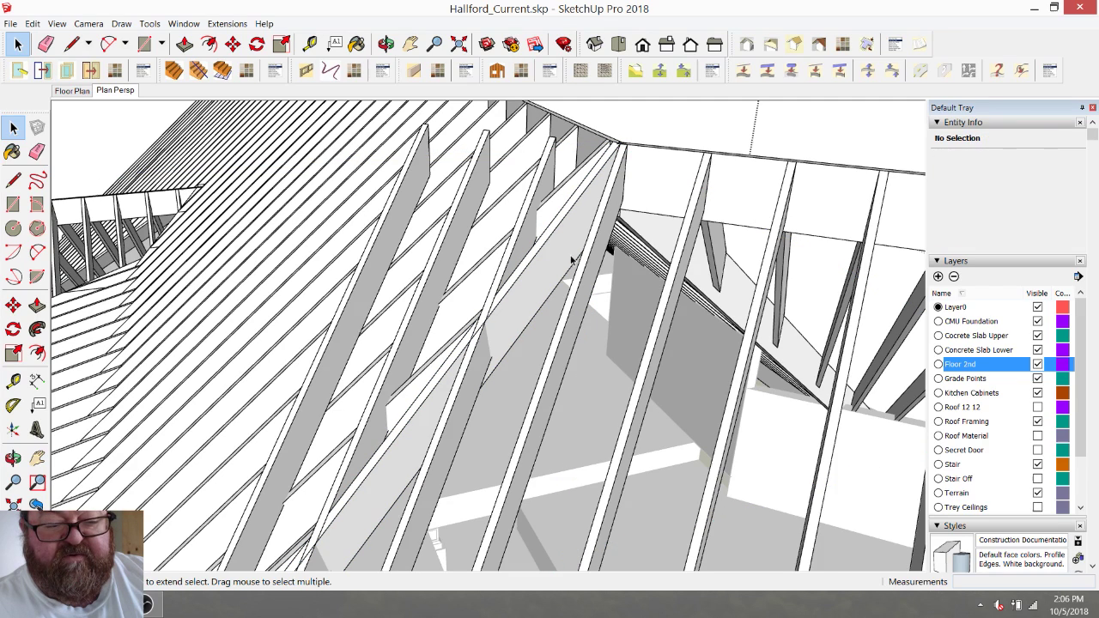
left_click(485, 365)
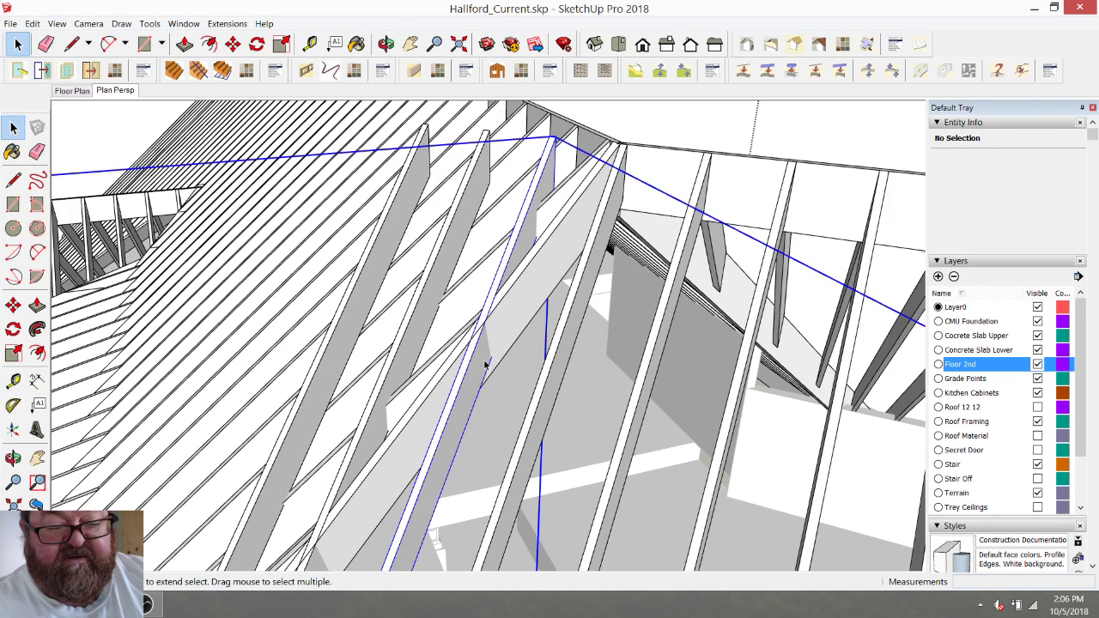
double_click(478, 364)
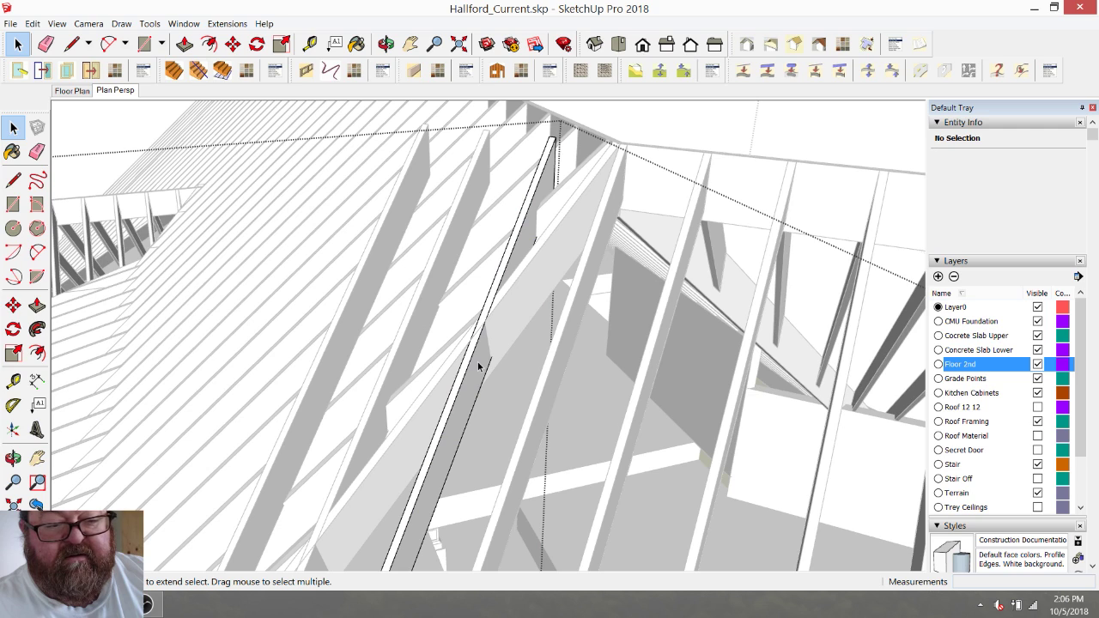
left_click(639, 126)
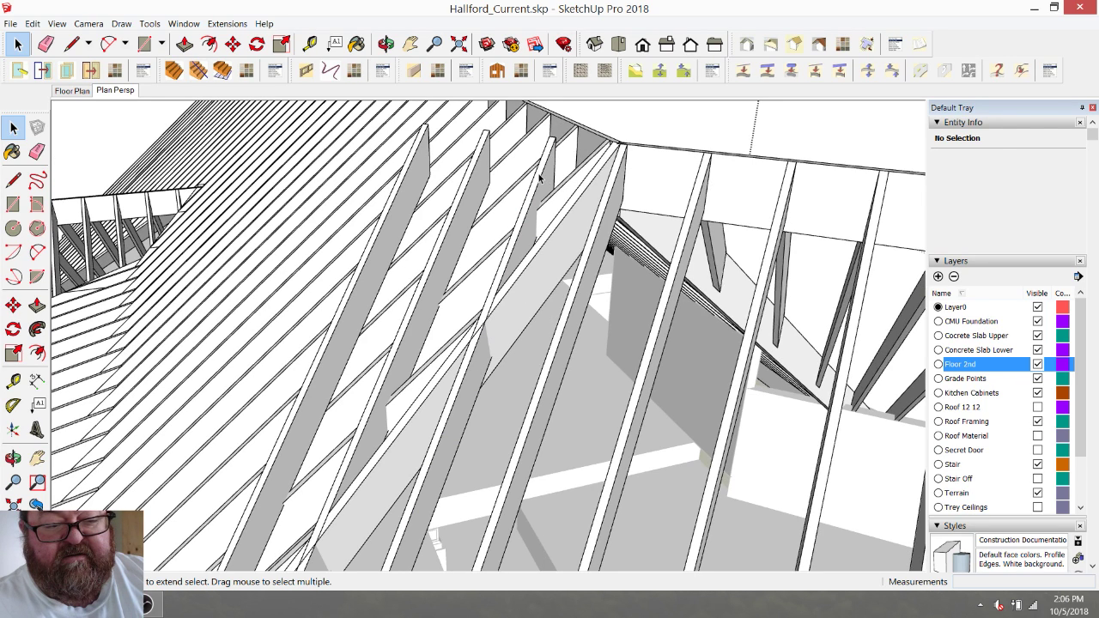
left_click(539, 177)
right_click(539, 177)
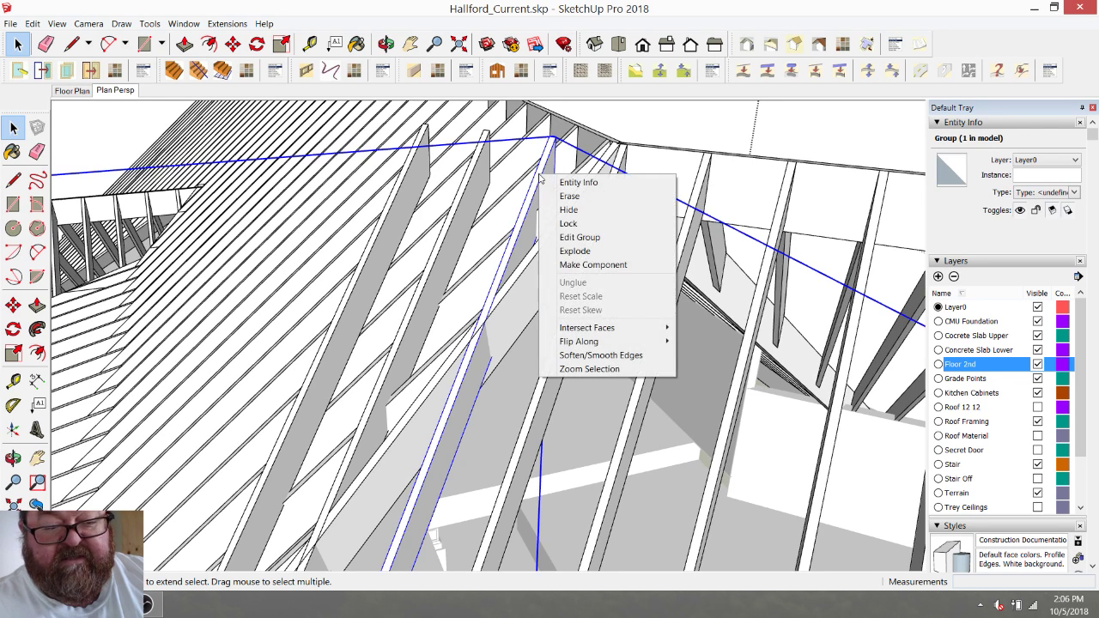
left_click(607, 127)
Open the copied rafter nearest the ridge corner for editing and try to move its upper end.
double_click(474, 368)
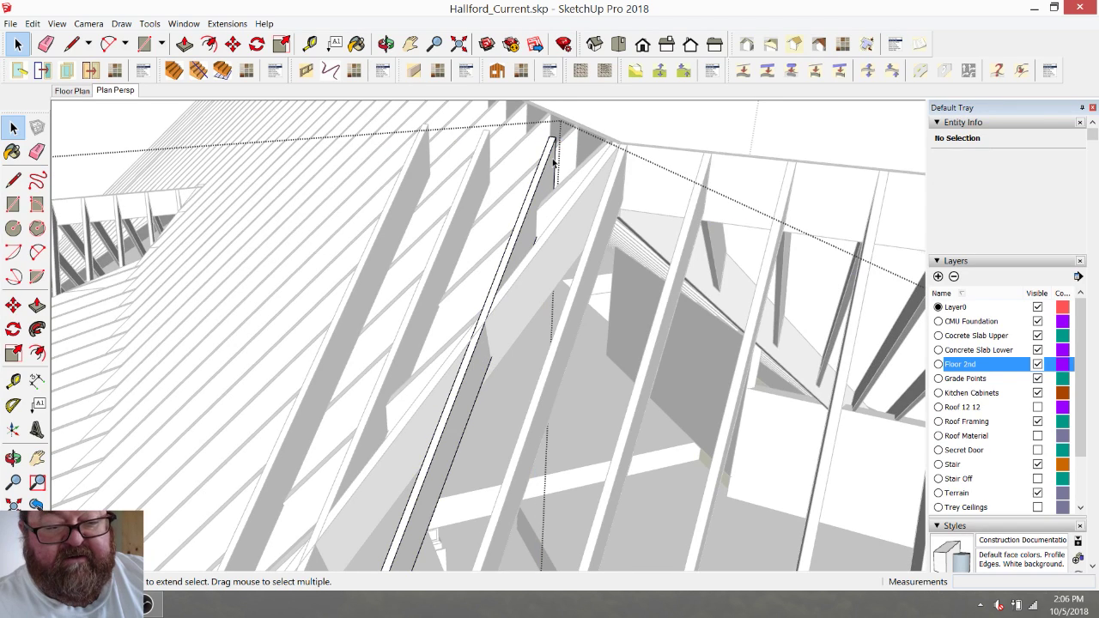
left_click_drag(580, 273, 580, 279)
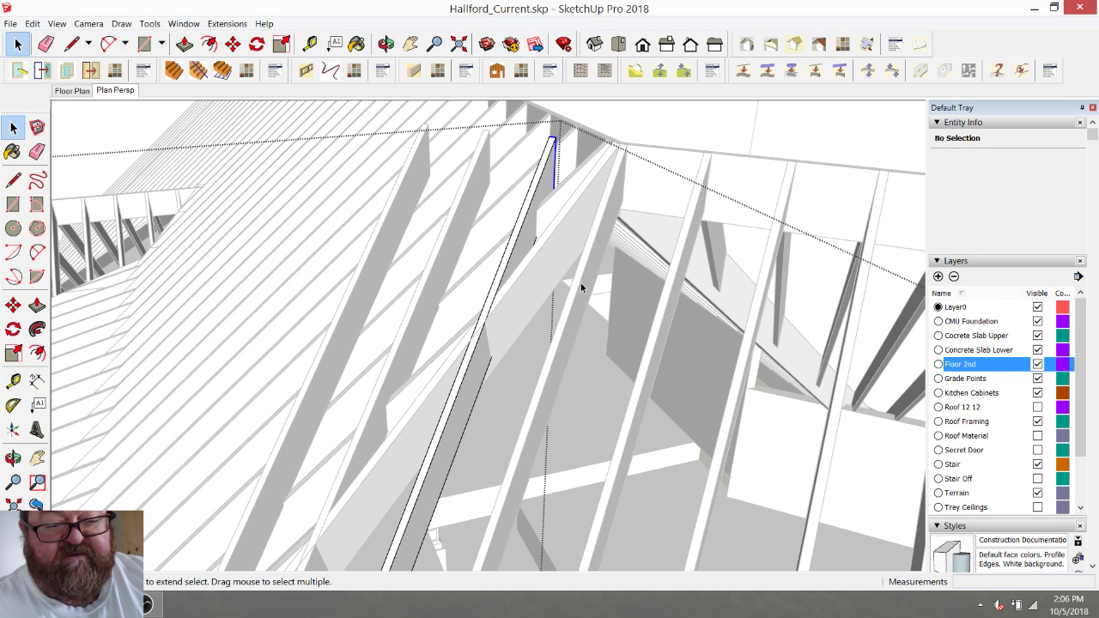
left_click(233, 44)
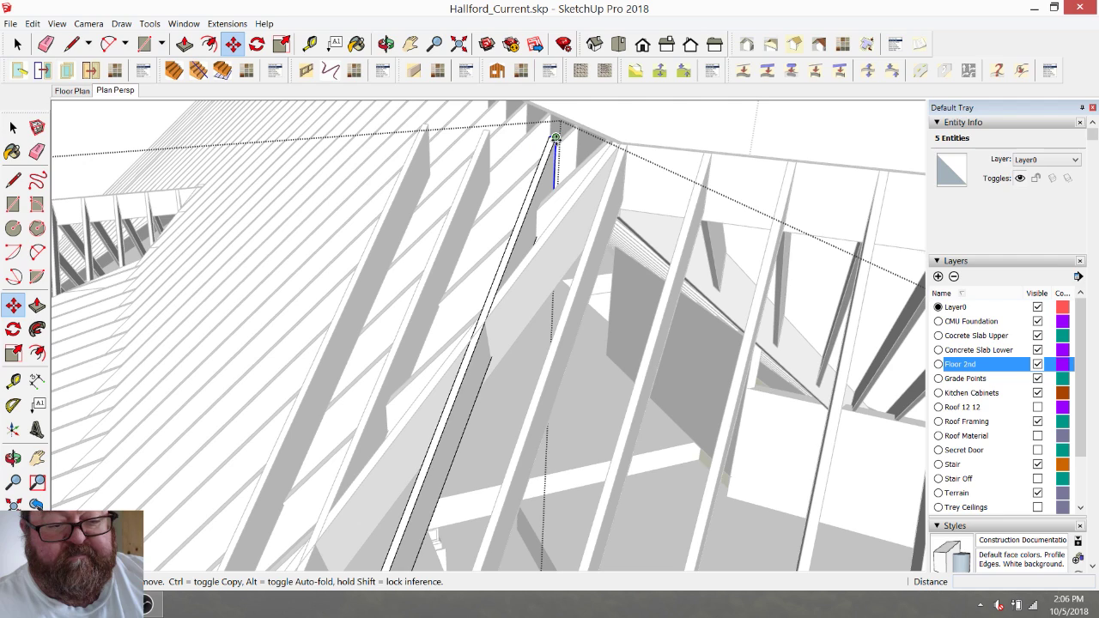
key("Escape")
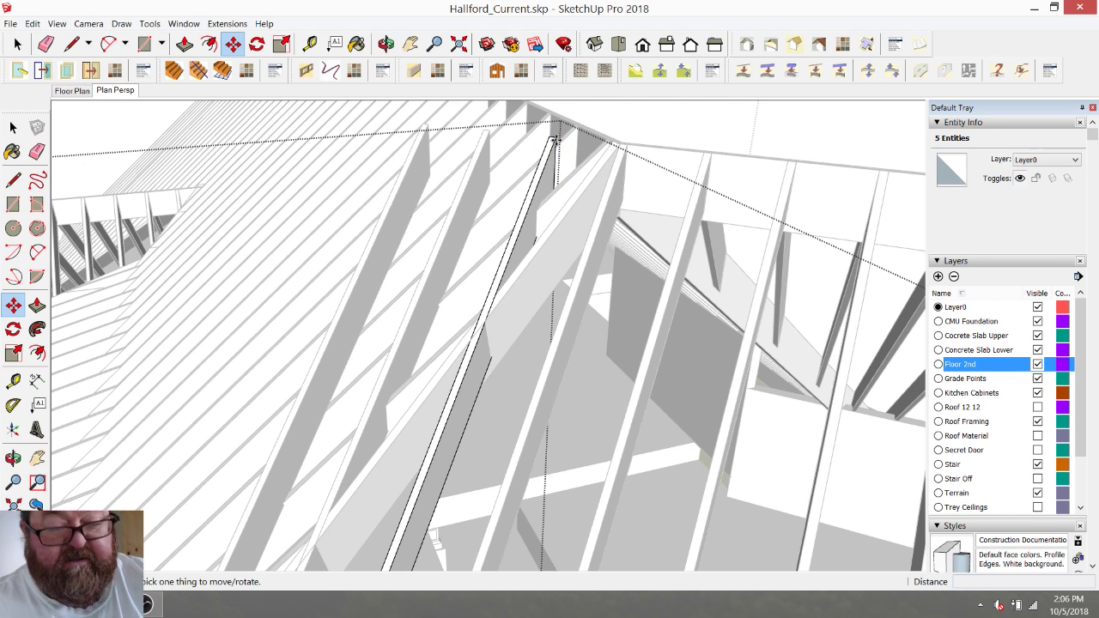
Add construction guides along both upper edges of the rafter and erase the misplaced guide.
left_click(310, 44)
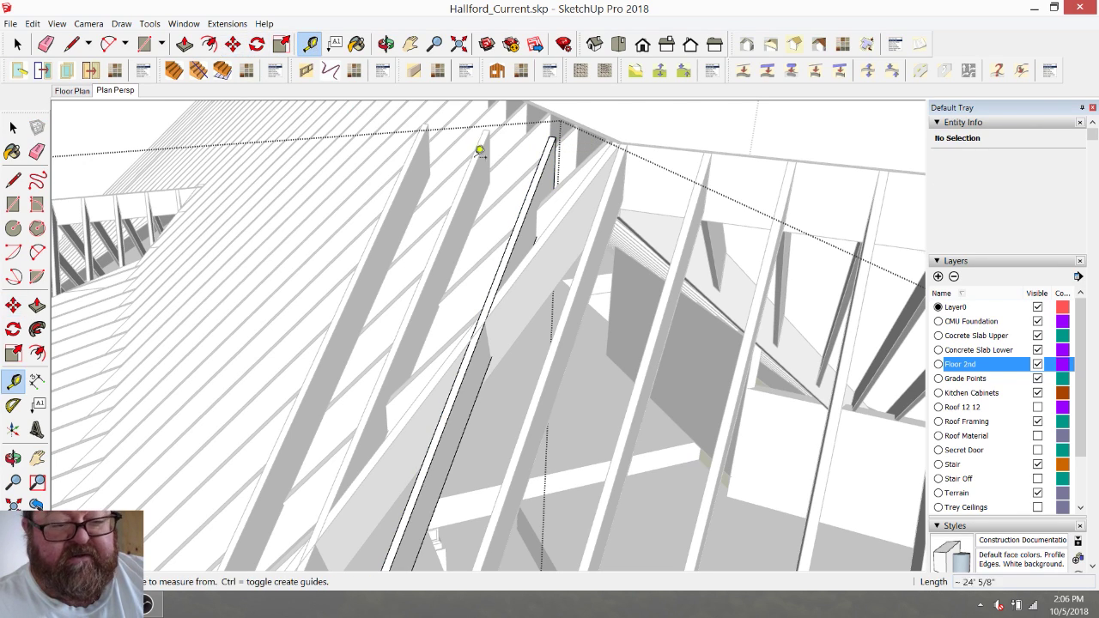
left_click(518, 217)
left_click(534, 209)
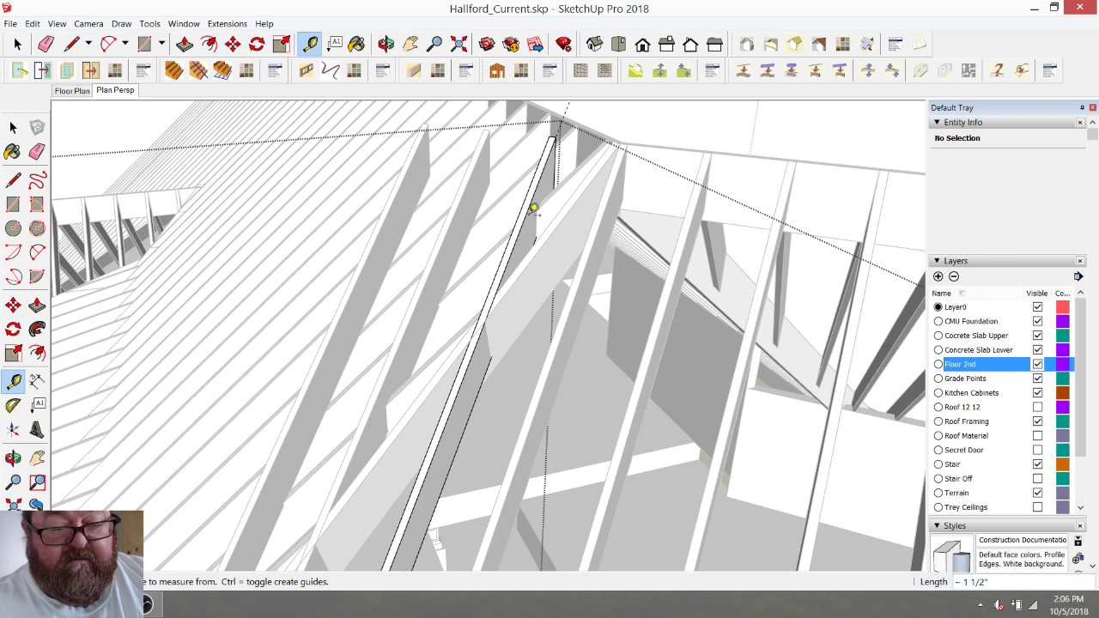
left_click(529, 205)
left_click(526, 197)
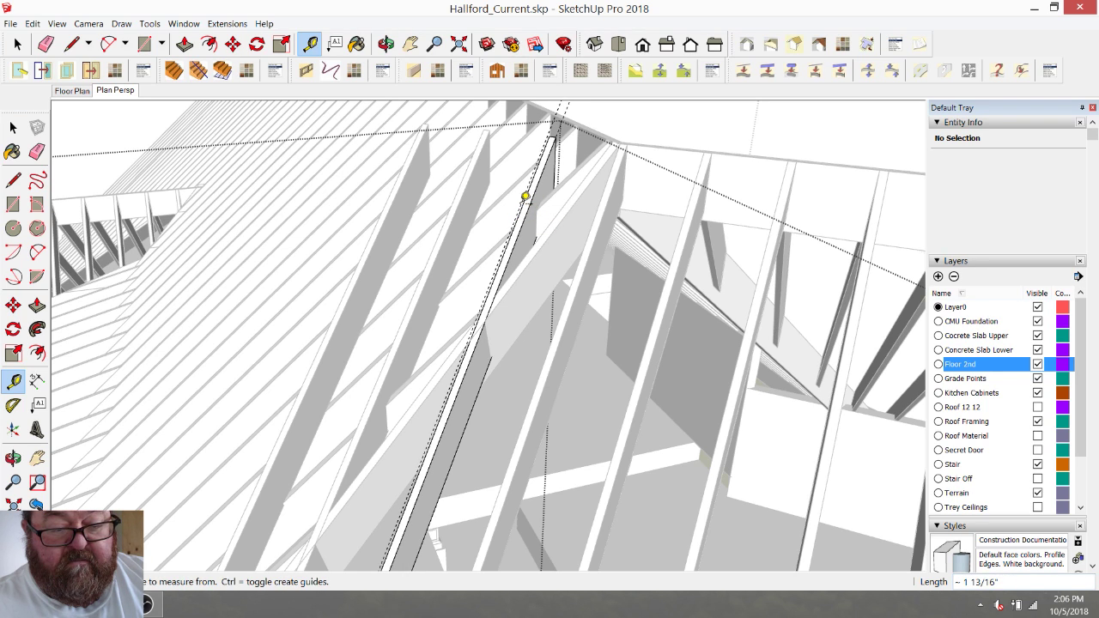
scroll(525, 197, "up", 4)
left_click(551, 220)
left_click(532, 212)
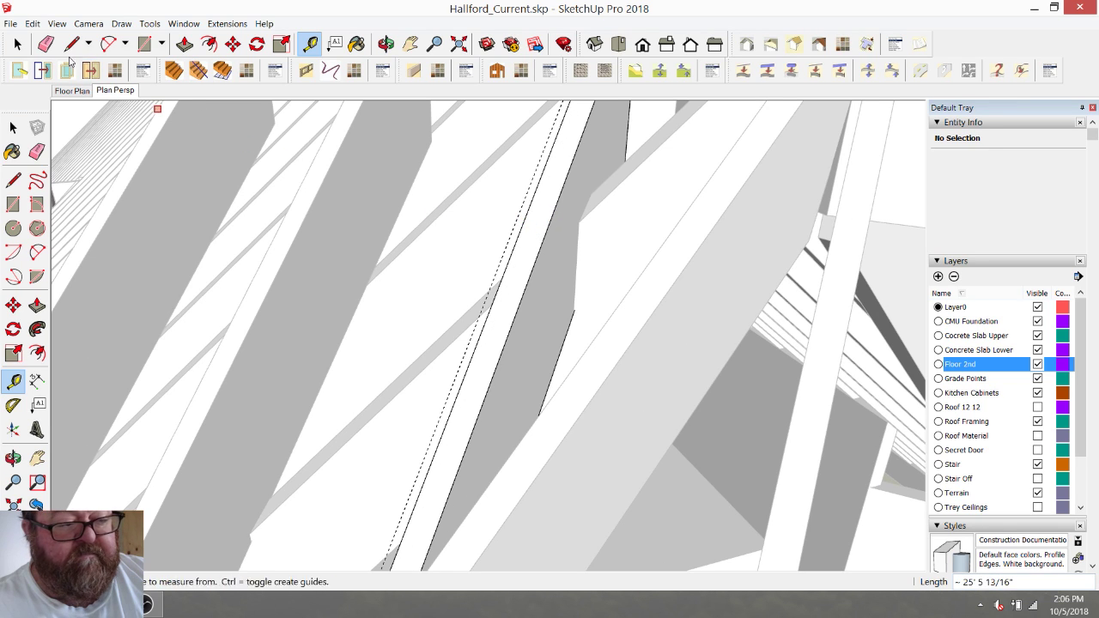
left_click(45, 43)
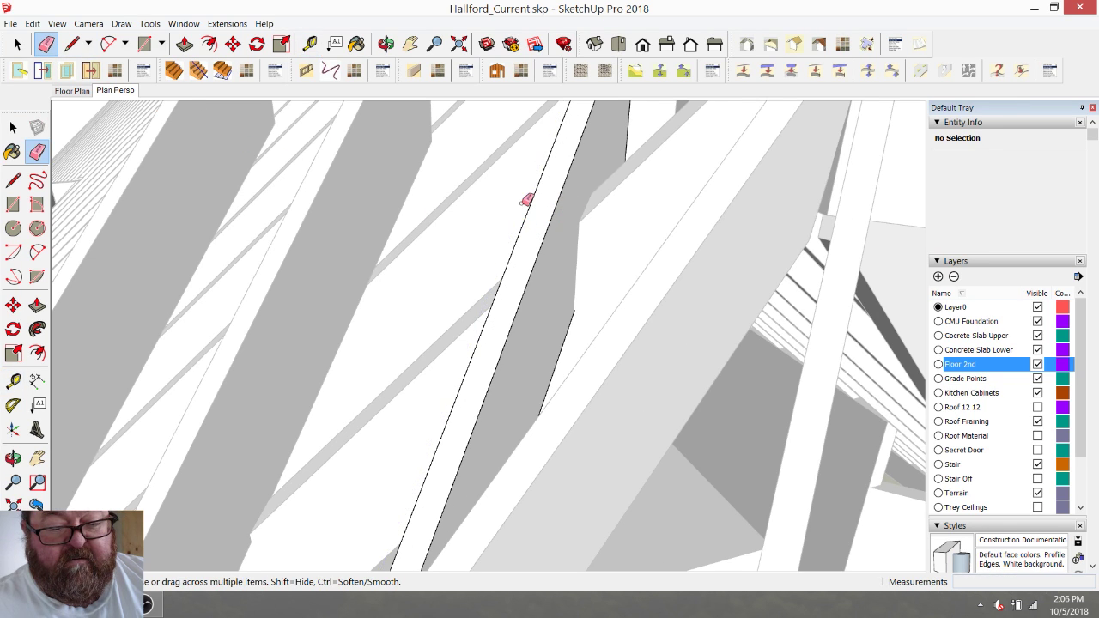
scroll(527, 200, "down", 6)
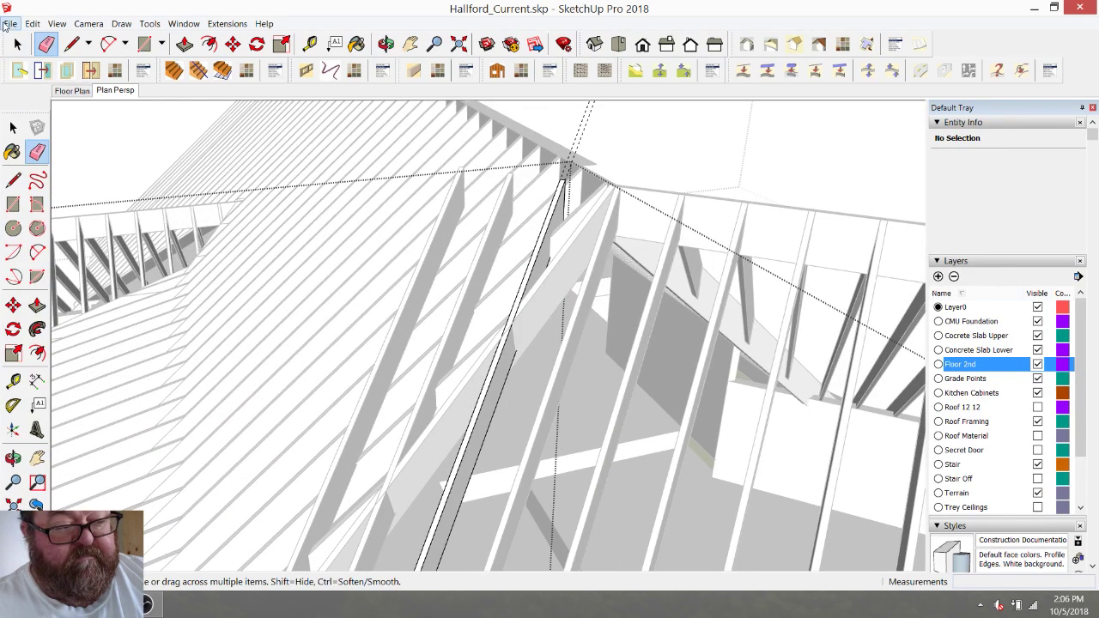
Move the rafter's whole upper end about 4' 2 3/8" down its slope along the guide to the valley board.
left_click(17, 44)
left_click_drag(552, 168, 589, 314)
left_click(237, 47)
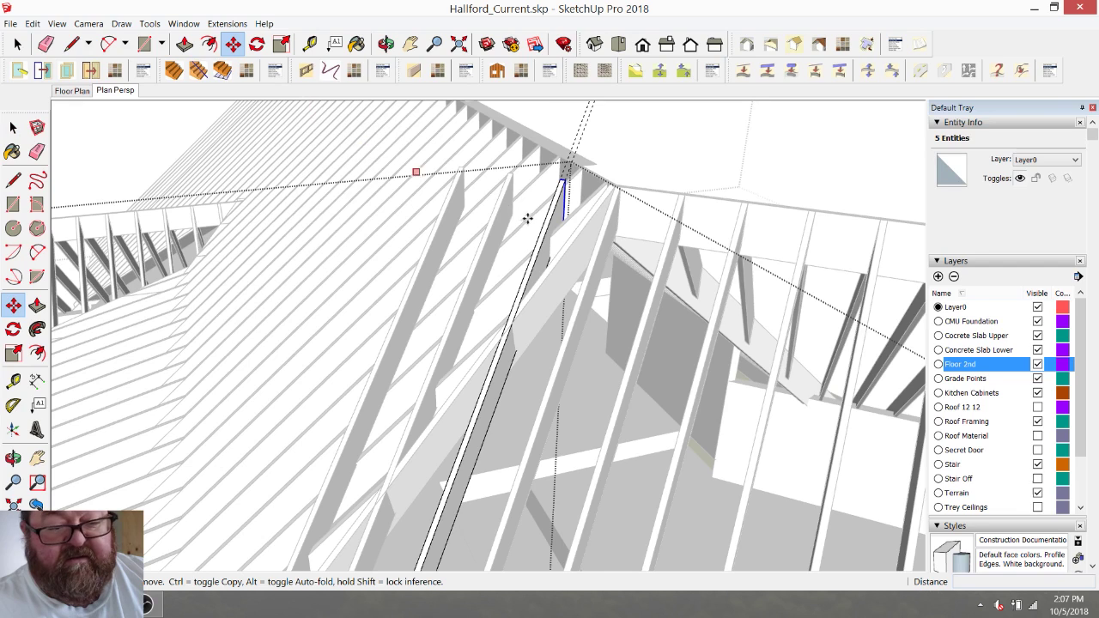
left_click(558, 178)
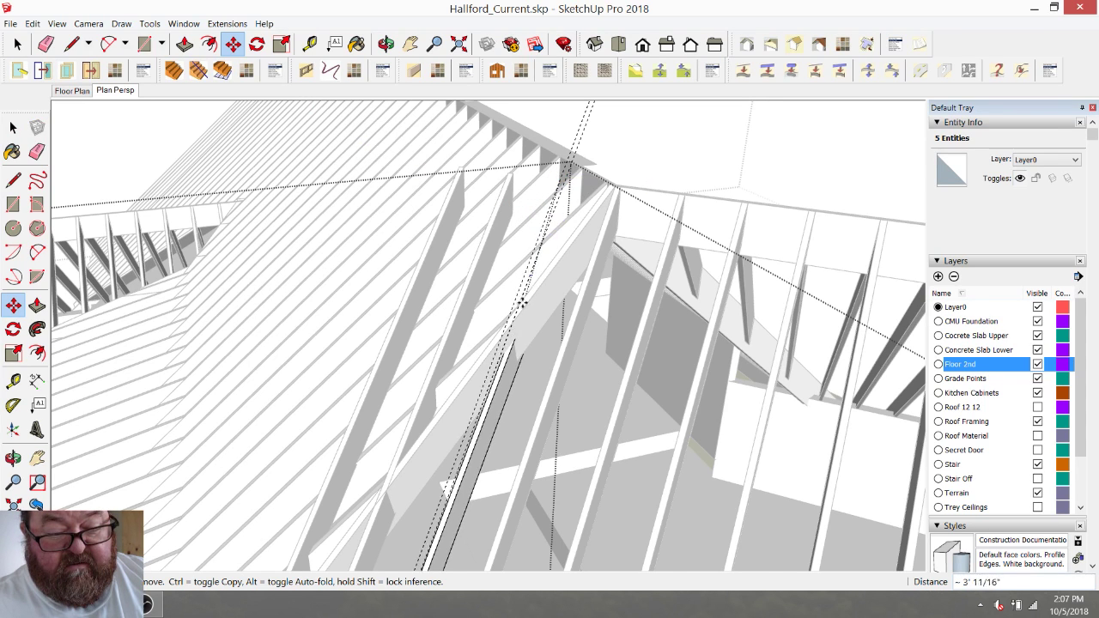
scroll(522, 304, "up", 4)
scroll(488, 350, "up", 2)
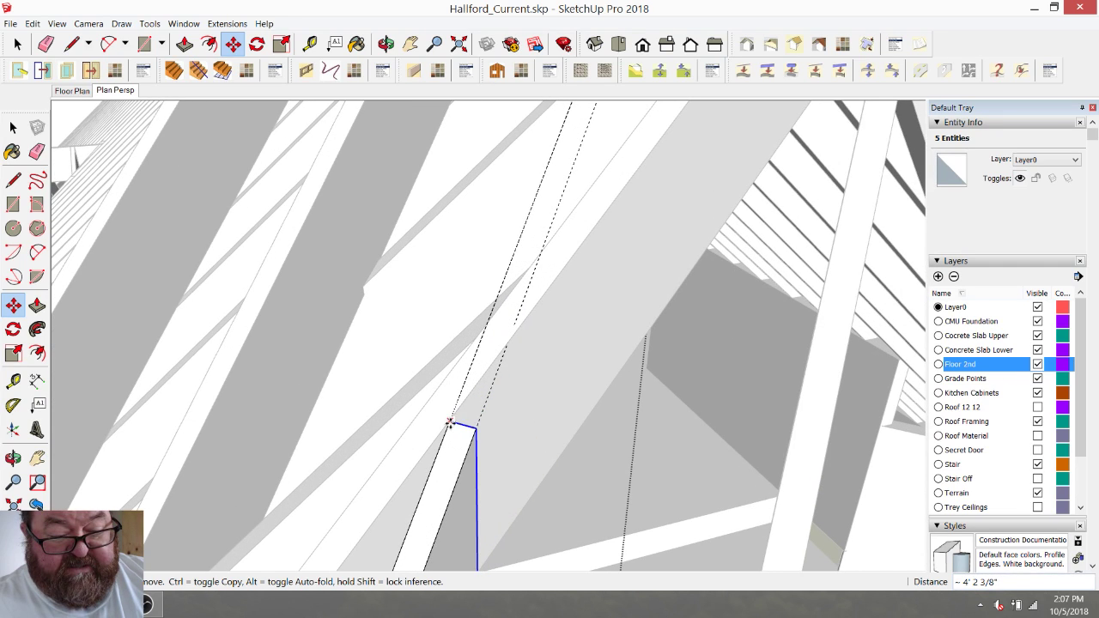
left_click(448, 423)
scroll(504, 325, "down", 2)
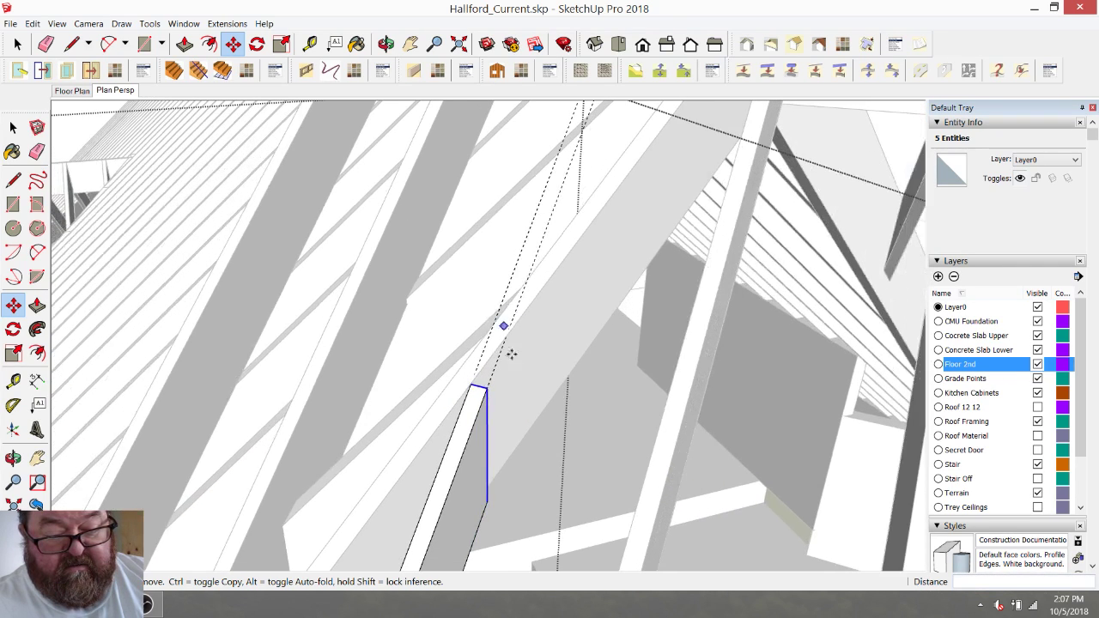
Move the rafter's other vertical end edge about 4 13/16" up its guide to the valley board, angling the end.
left_click(17, 44)
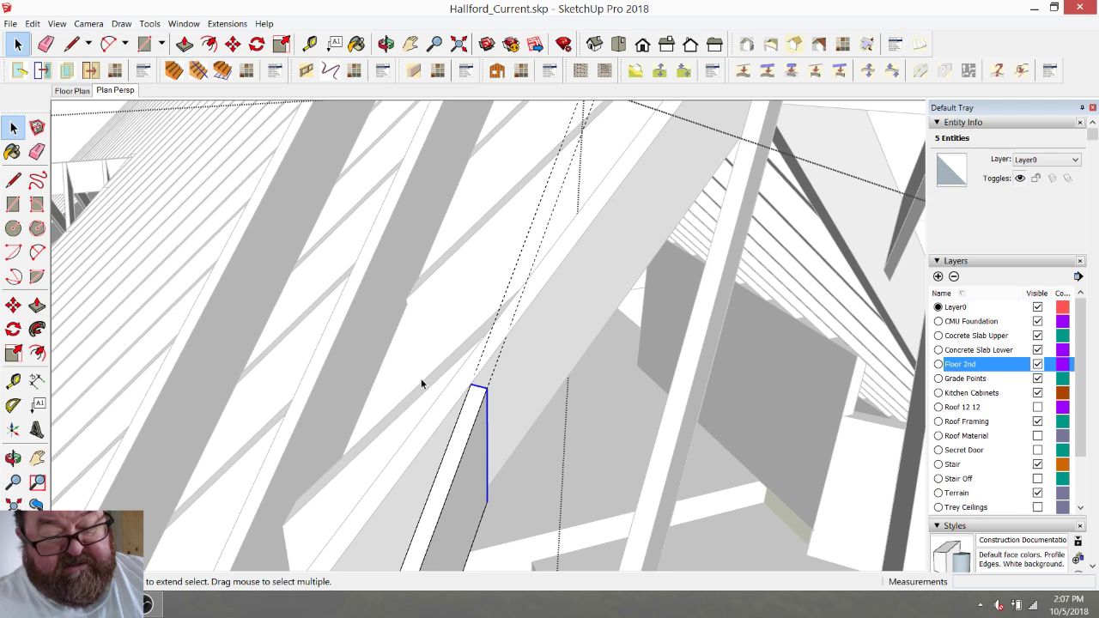
left_click(488, 421)
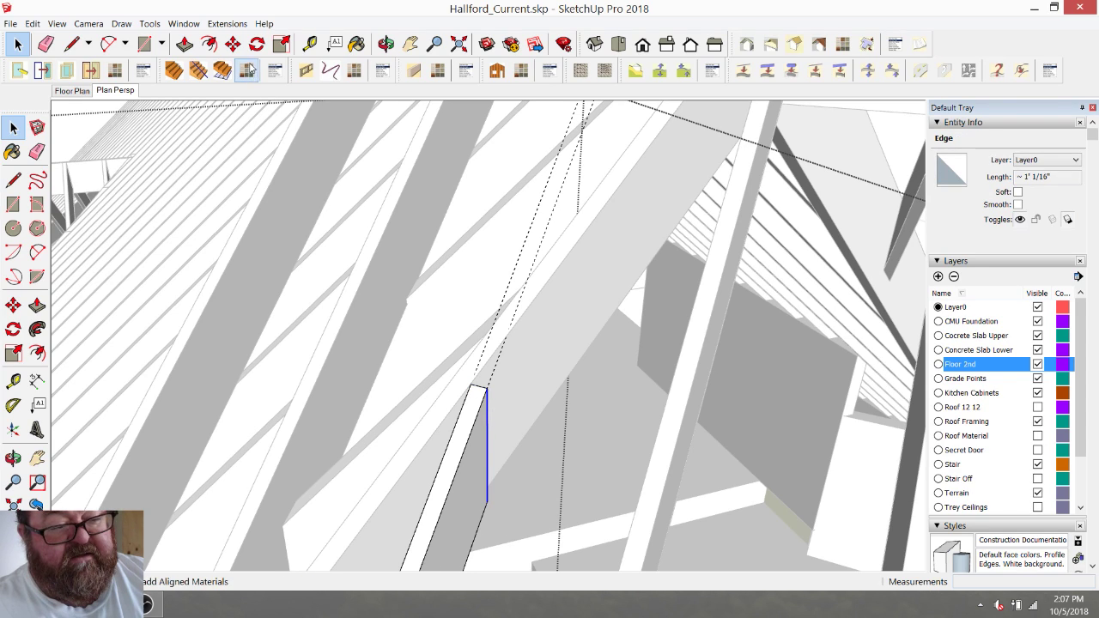
left_click(233, 44)
left_click(487, 389)
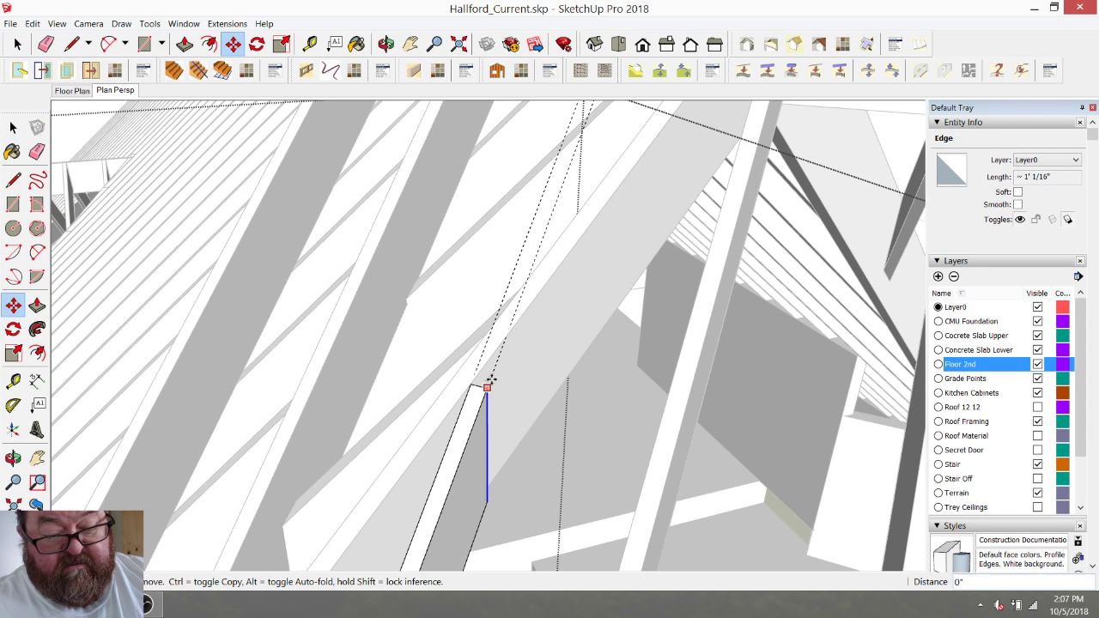
left_click(506, 340)
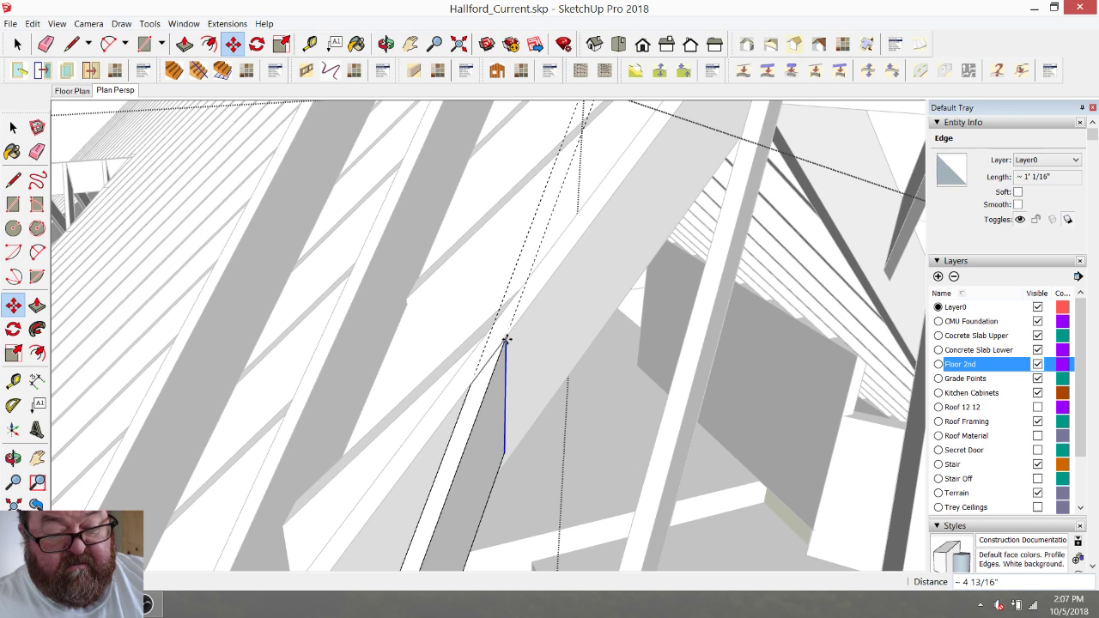
Erase the construction guides above the shortened rafter.
key("e")
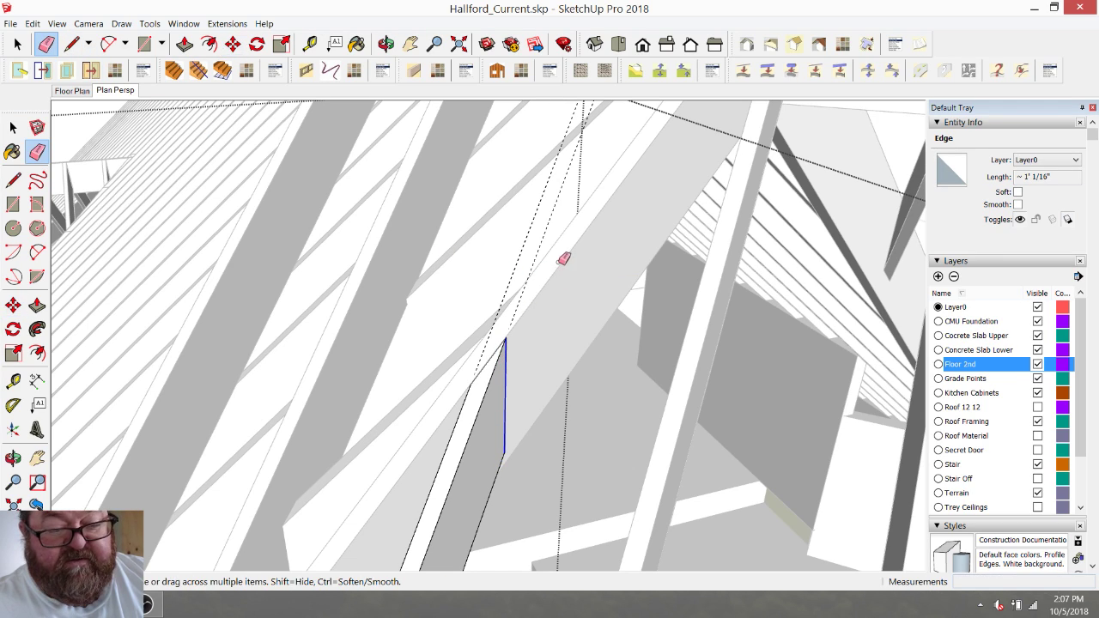
left_click(524, 249)
scroll(528, 306, "down", 1)
left_click(386, 44)
left_click_drag(505, 364, 608, 396)
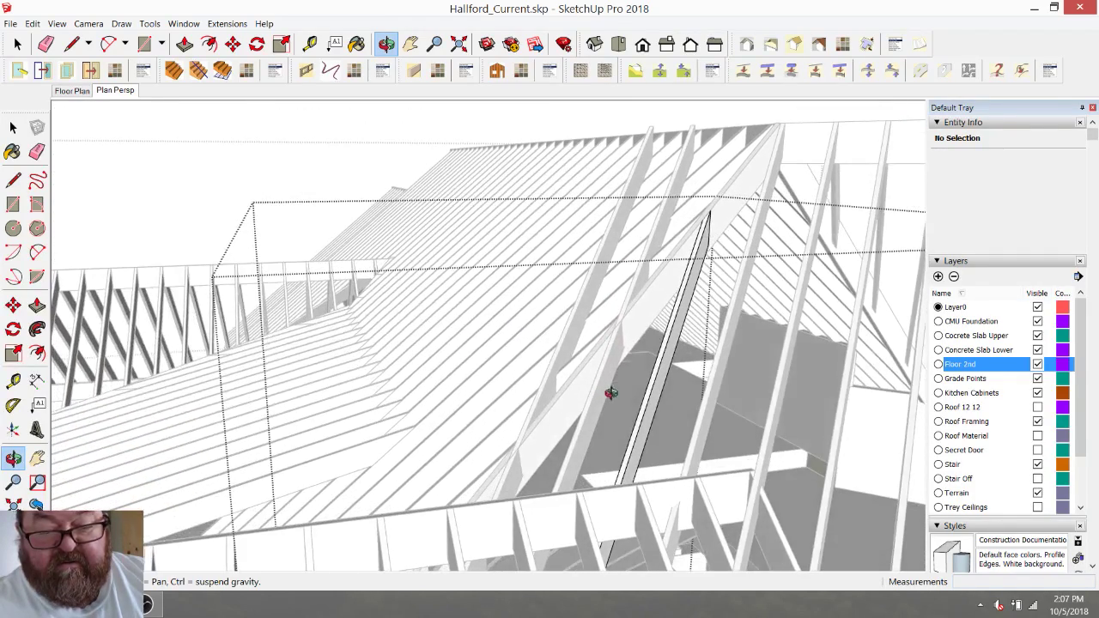
key("space")
Open the next copied rafter crossing the valley board for editing and add guides along both its upper edges.
scroll(711, 181, "up", 2)
scroll(622, 343, "up", 2)
left_click(618, 352)
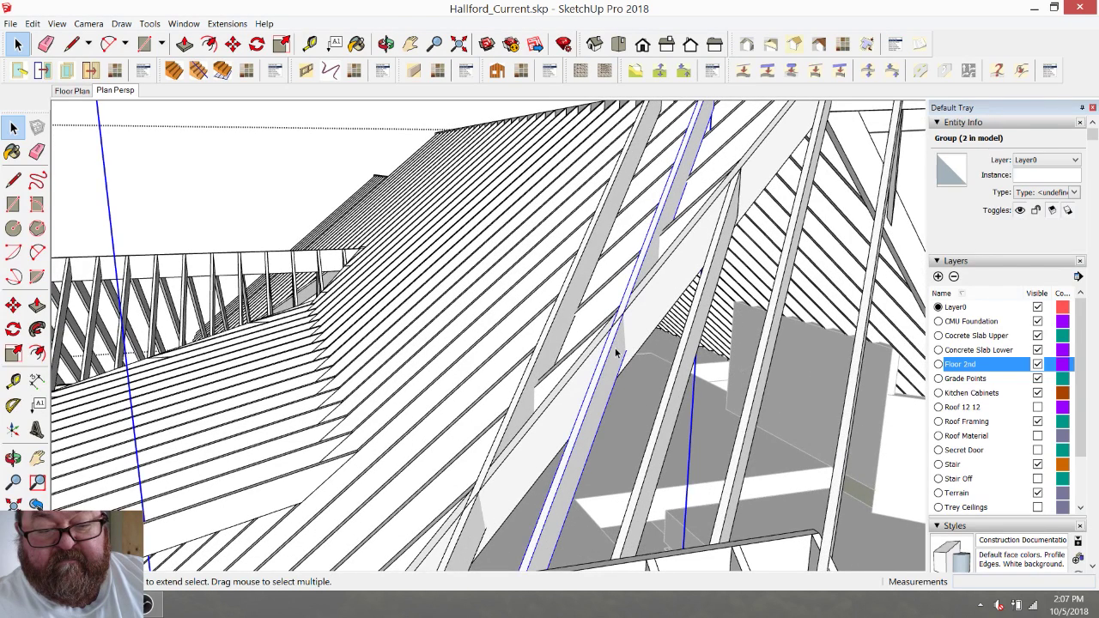
double_click(606, 371)
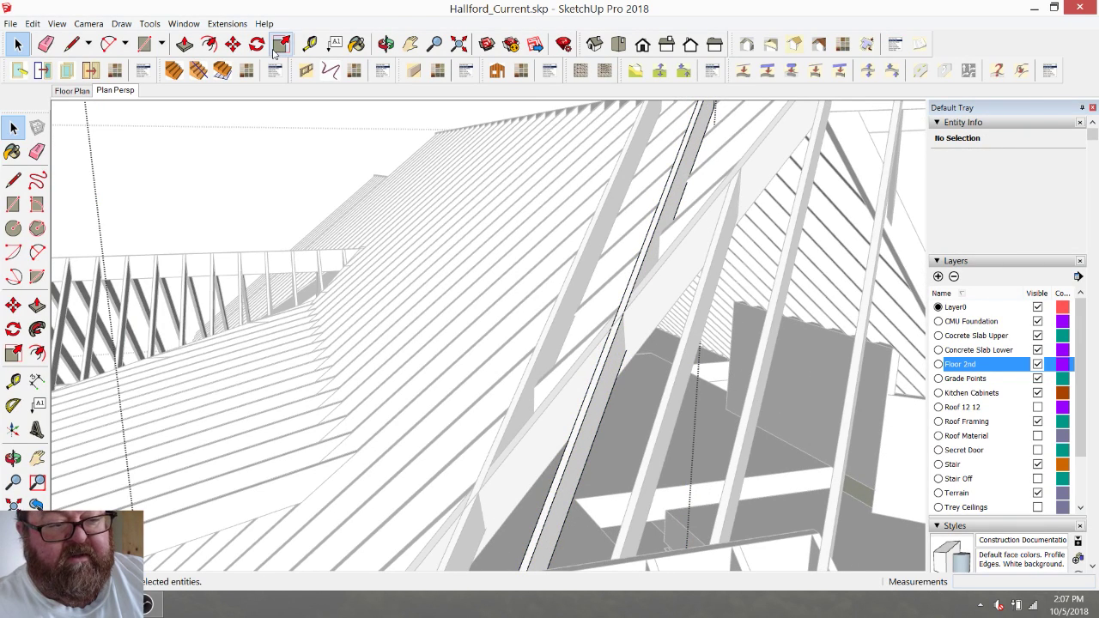
left_click(310, 44)
scroll(605, 386, "up", 4)
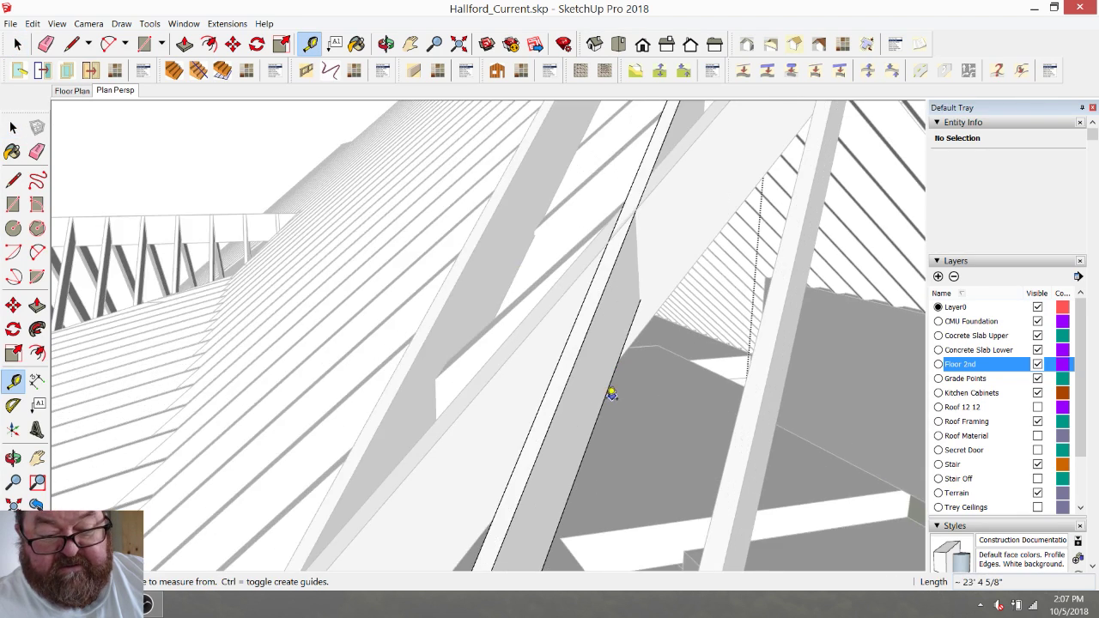
scroll(561, 380, "up", 3)
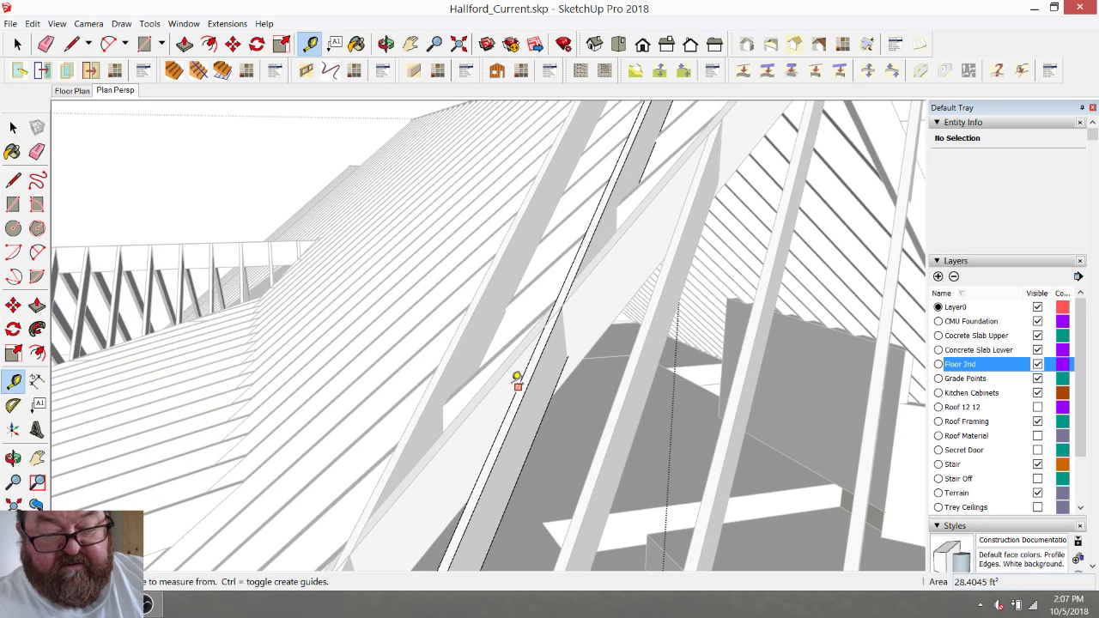
left_click(519, 378)
left_click(534, 378)
left_click(531, 377)
left_click(530, 373)
scroll(531, 417, "down", 4)
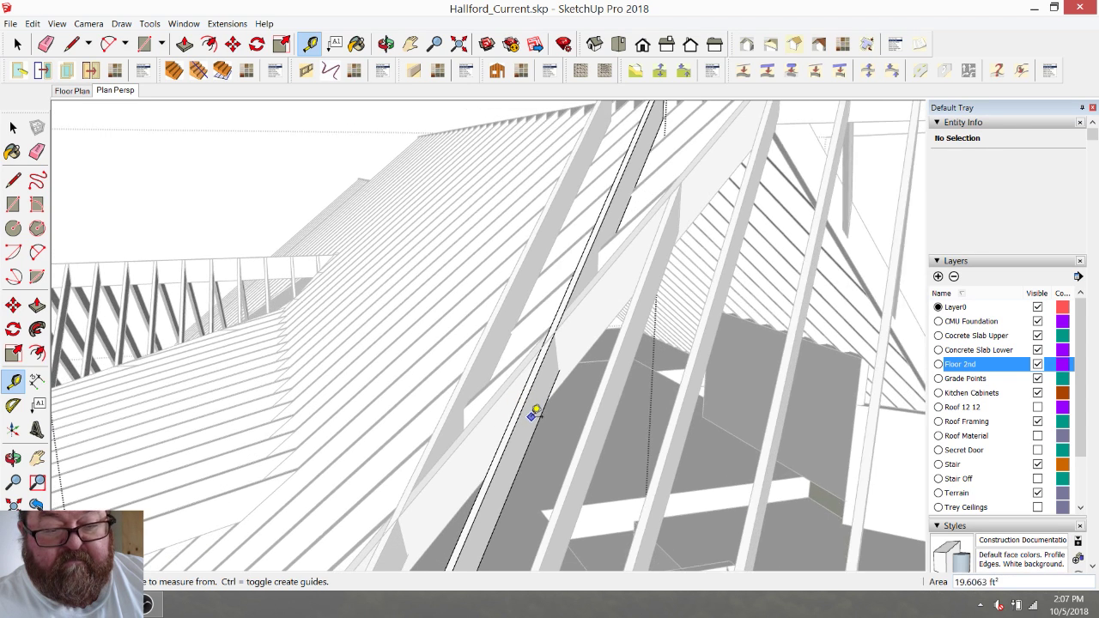
Select the second rafter's upper end and start the Move command on it.
left_click(17, 44)
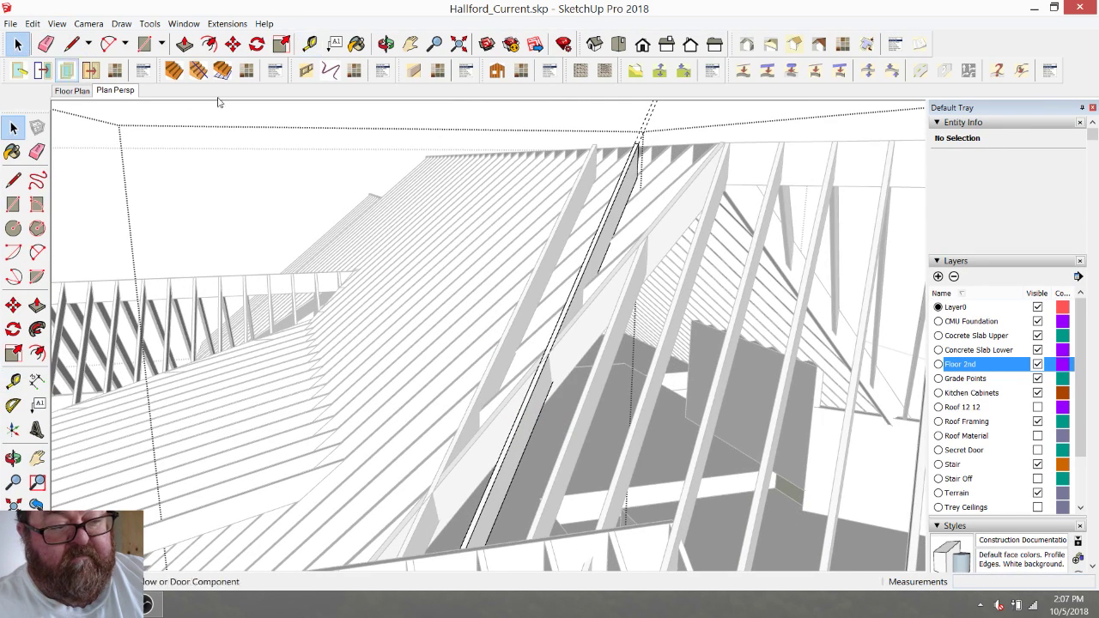
left_click_drag(667, 215, 667, 216)
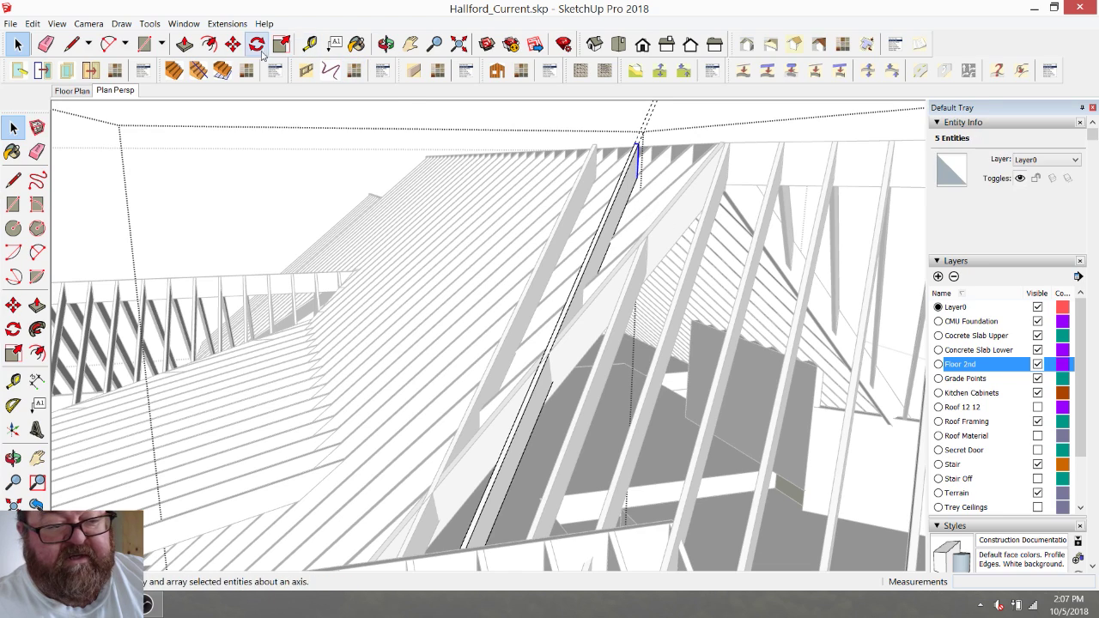
left_click(233, 44)
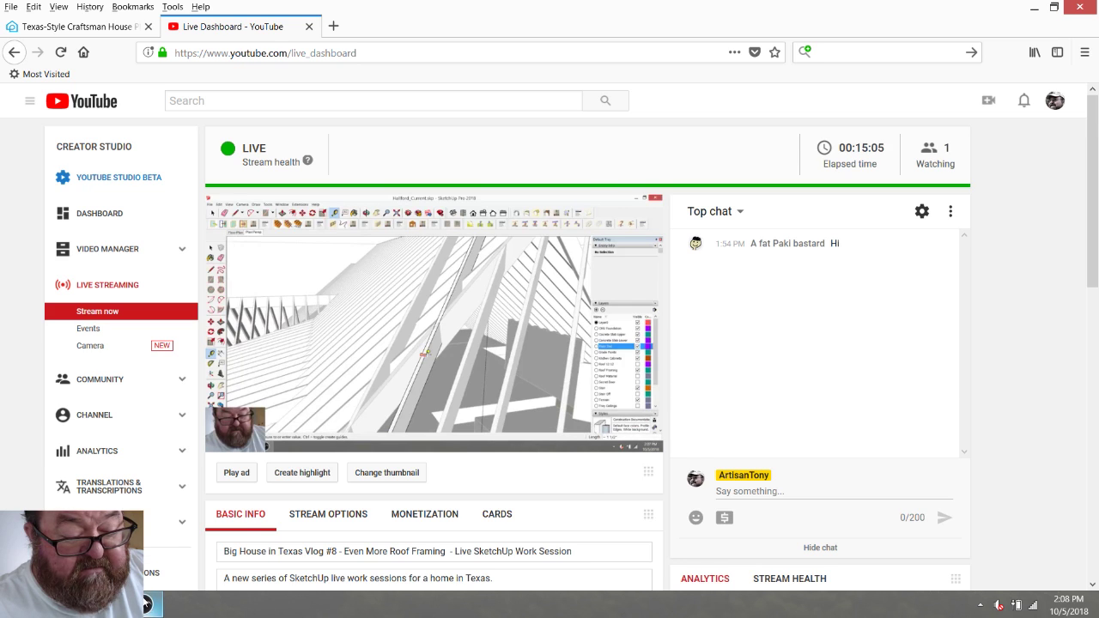
Switch to OBS to check the live stream.
left_click(146, 604)
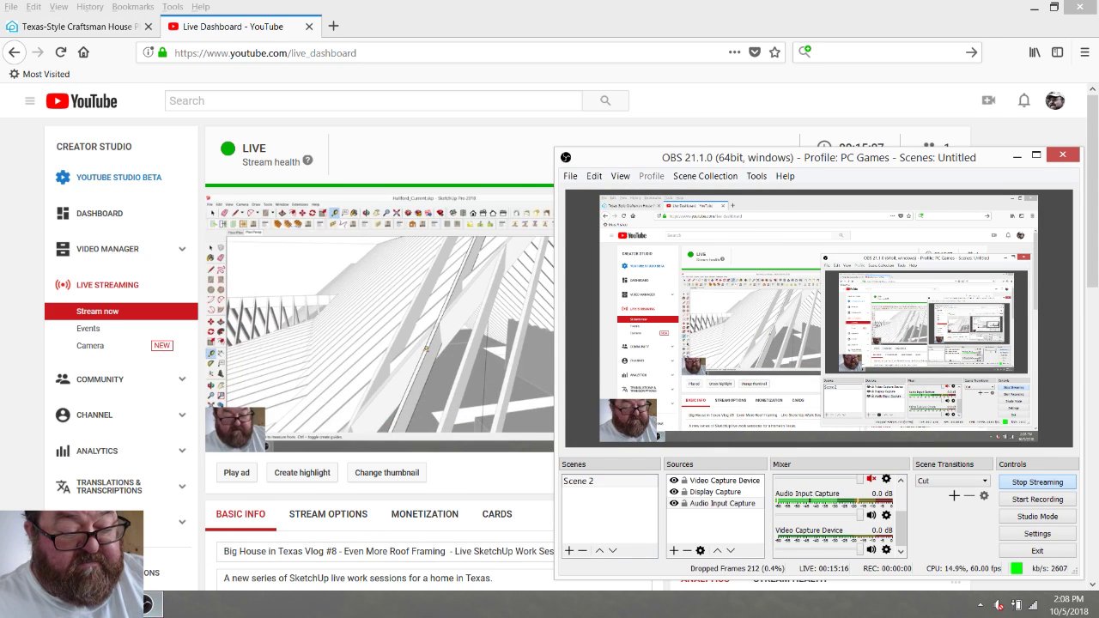
Return to SketchUp and move the second rafter's upper end about 8' 4 5/8" down along the guides to the valley board.
left_click(114, 604)
scroll(636, 155, "up", 3)
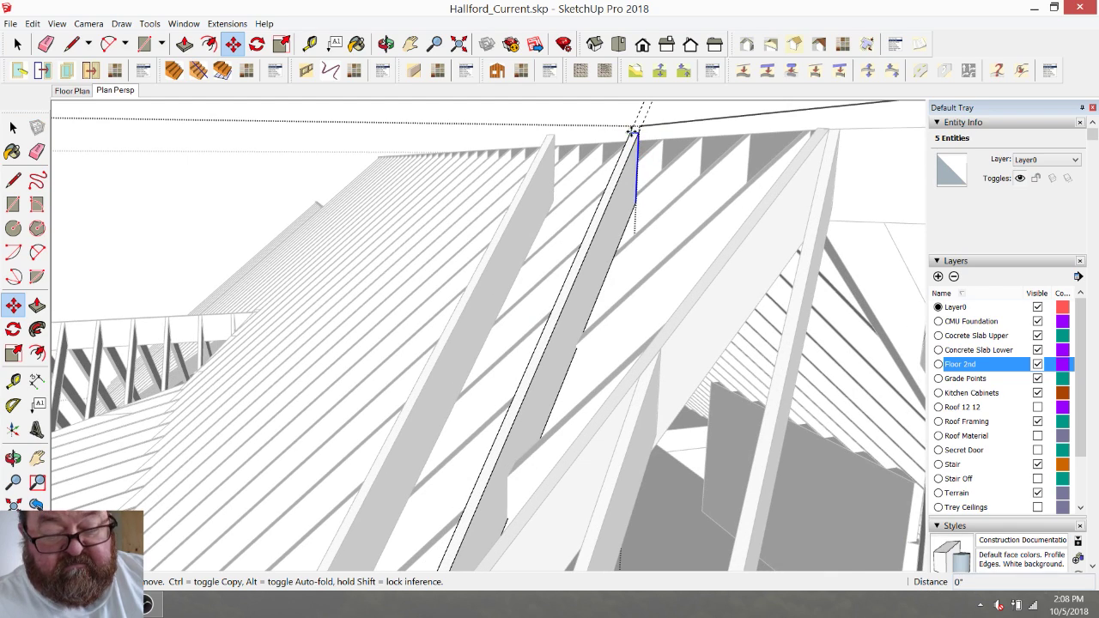
scroll(633, 129, "up", 2)
scroll(527, 387, "up", 3)
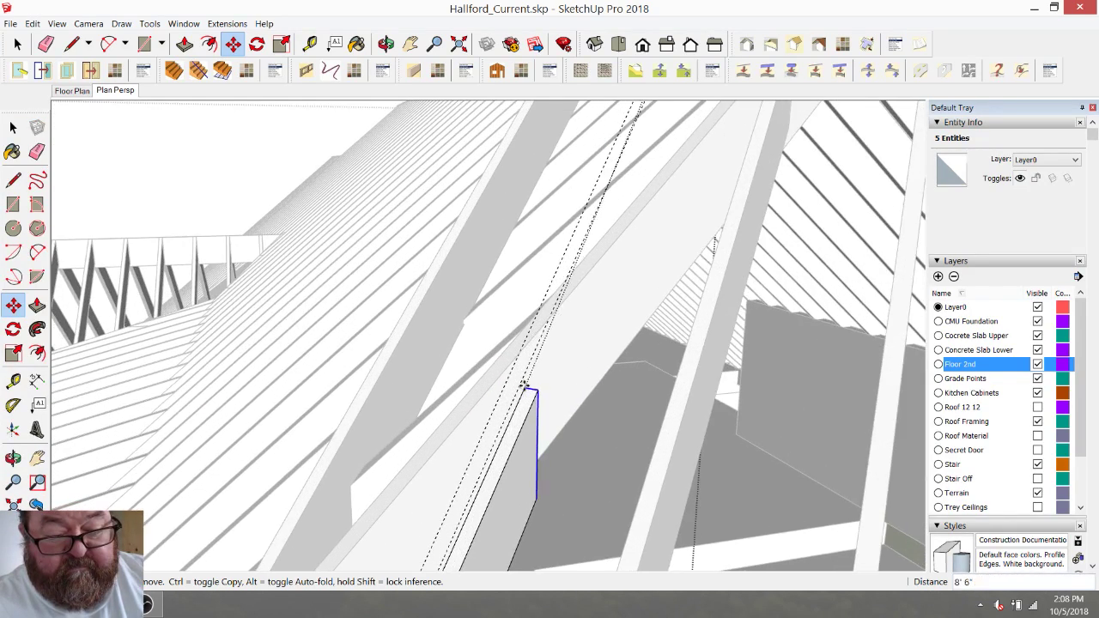
scroll(526, 385, "up", 2)
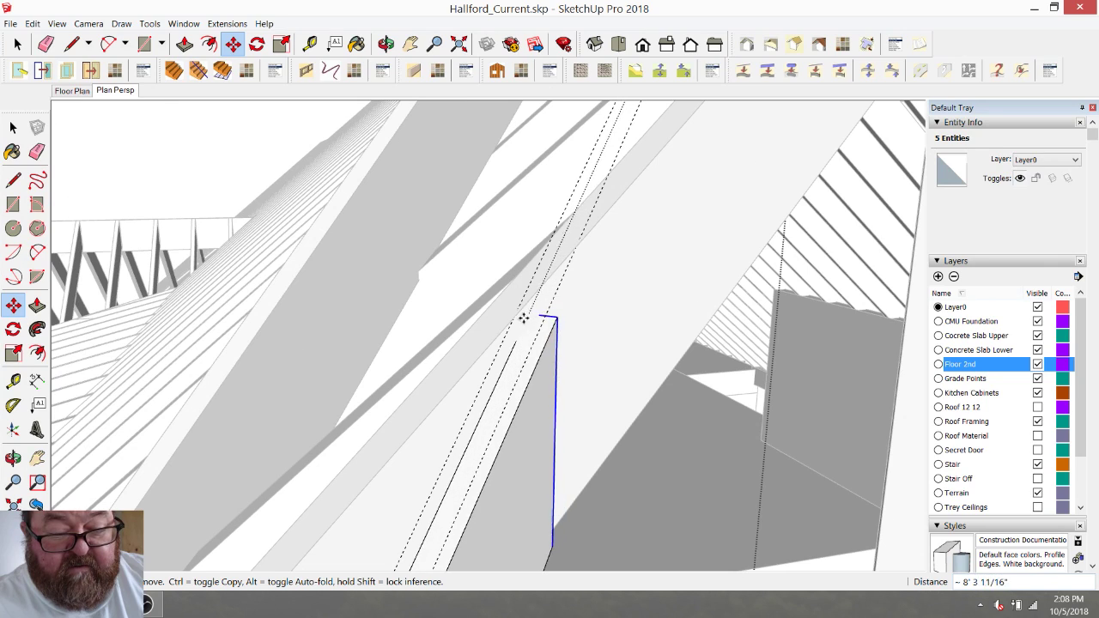
left_click(512, 321)
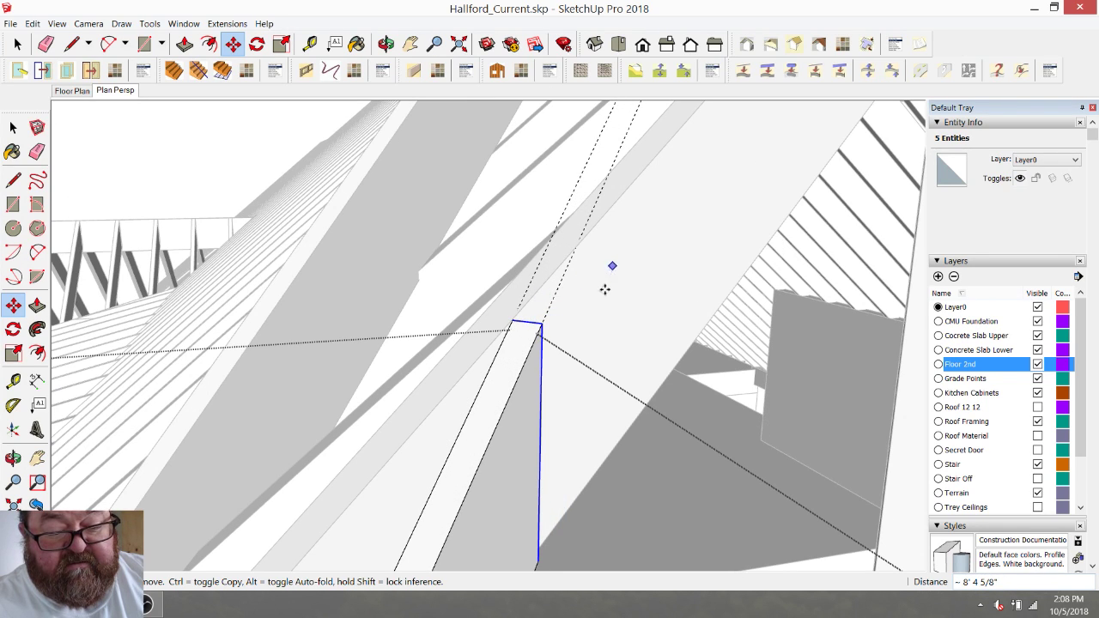
Move only the vertical edge on the far side of the second rafter's end up its guide to the valley board, angling the cut.
scroll(481, 262, "down", 2)
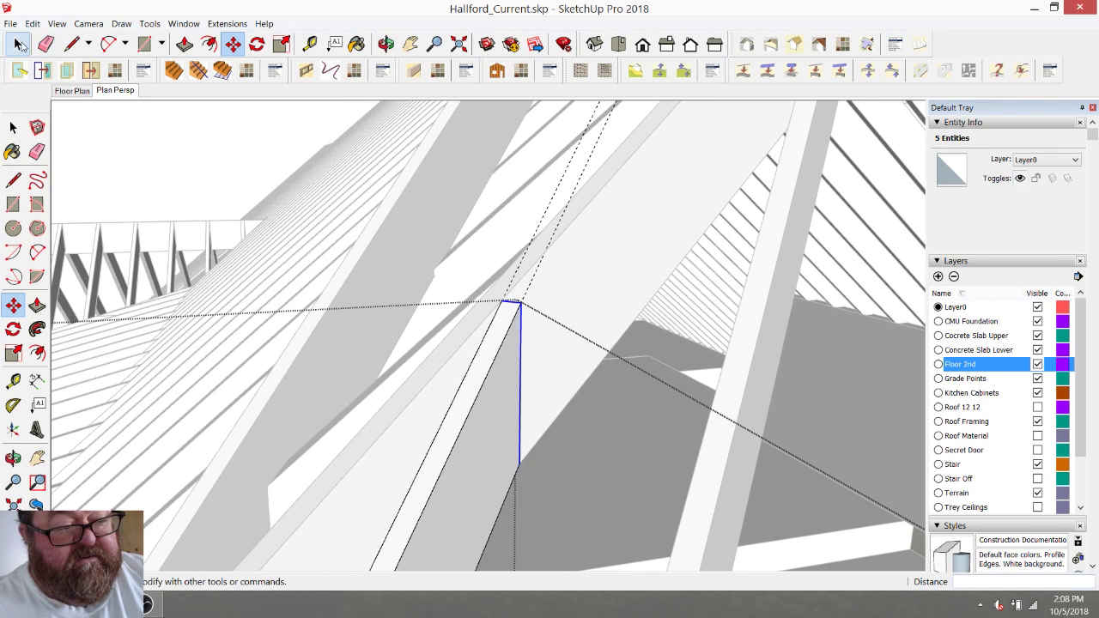
left_click(20, 44)
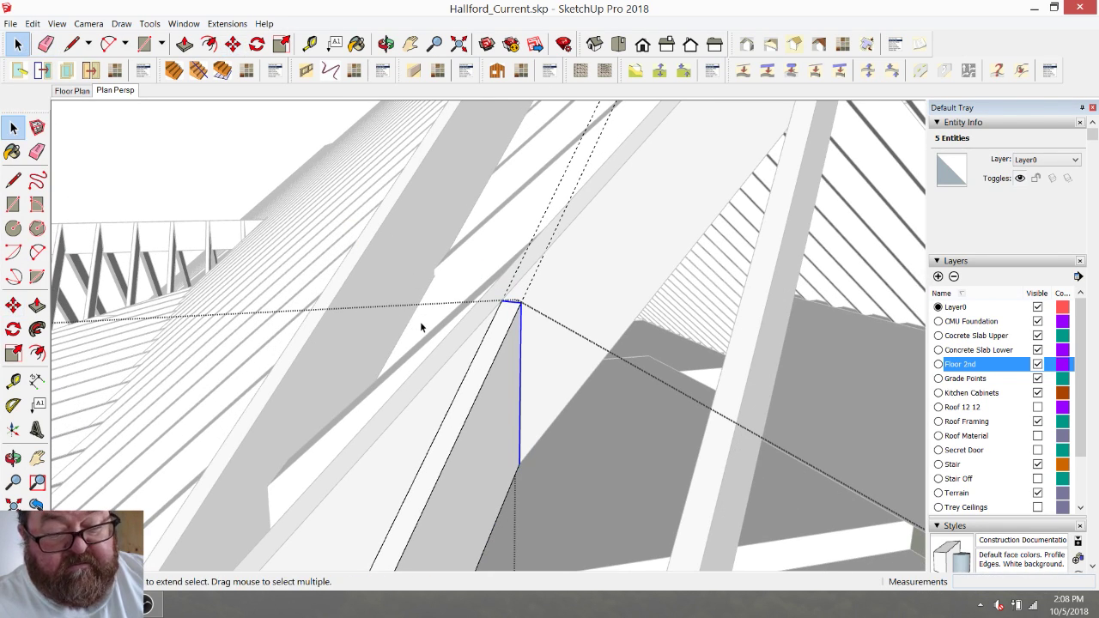
left_click(521, 326)
key("m")
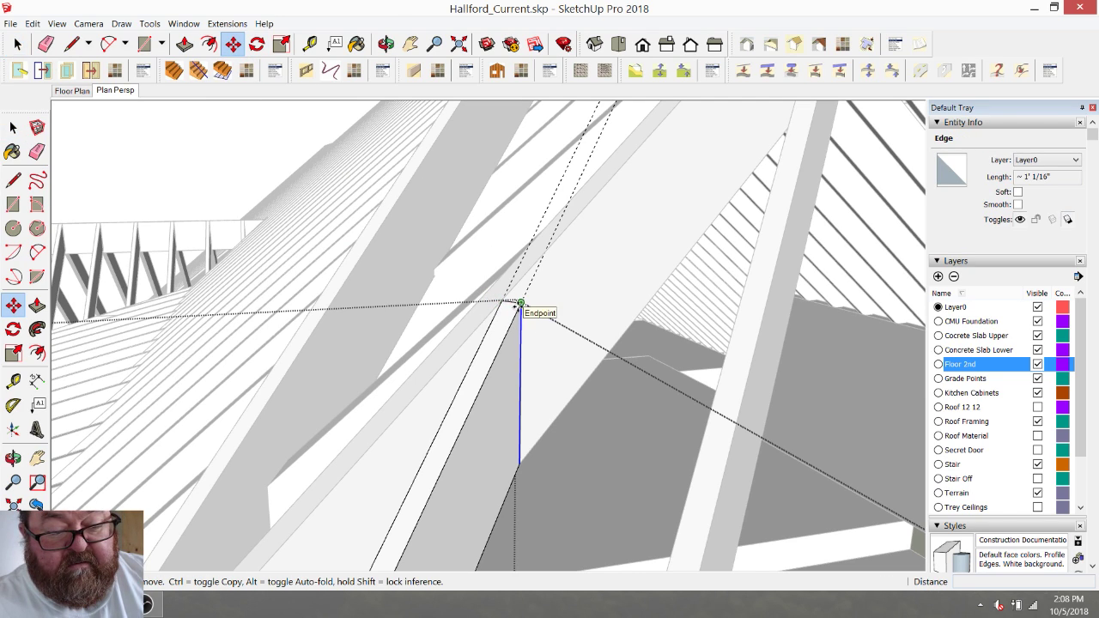
left_click(520, 302)
left_click(543, 256)
Erase the guides above the second rafter and finish editing it.
key("e")
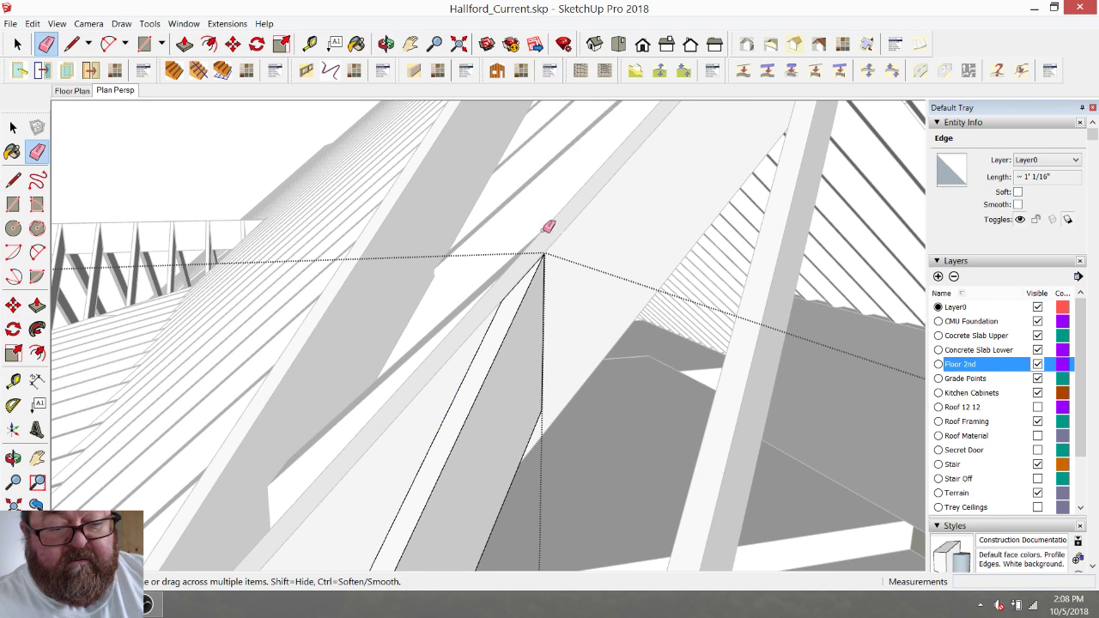
scroll(547, 223, "down", 6)
scroll(584, 346, "up", 3)
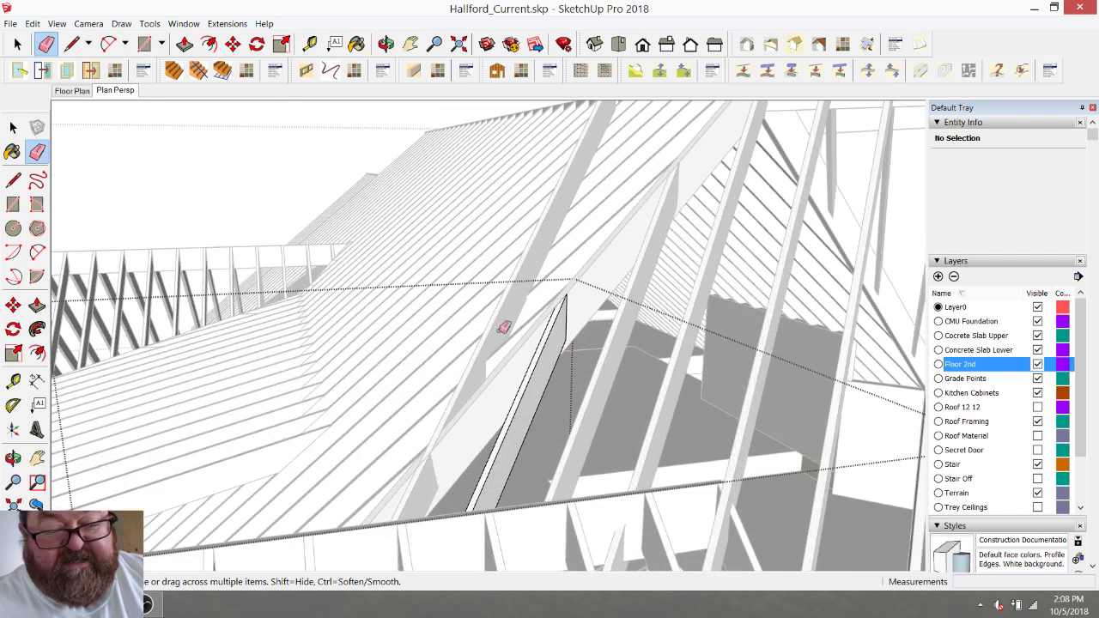
left_click(17, 44)
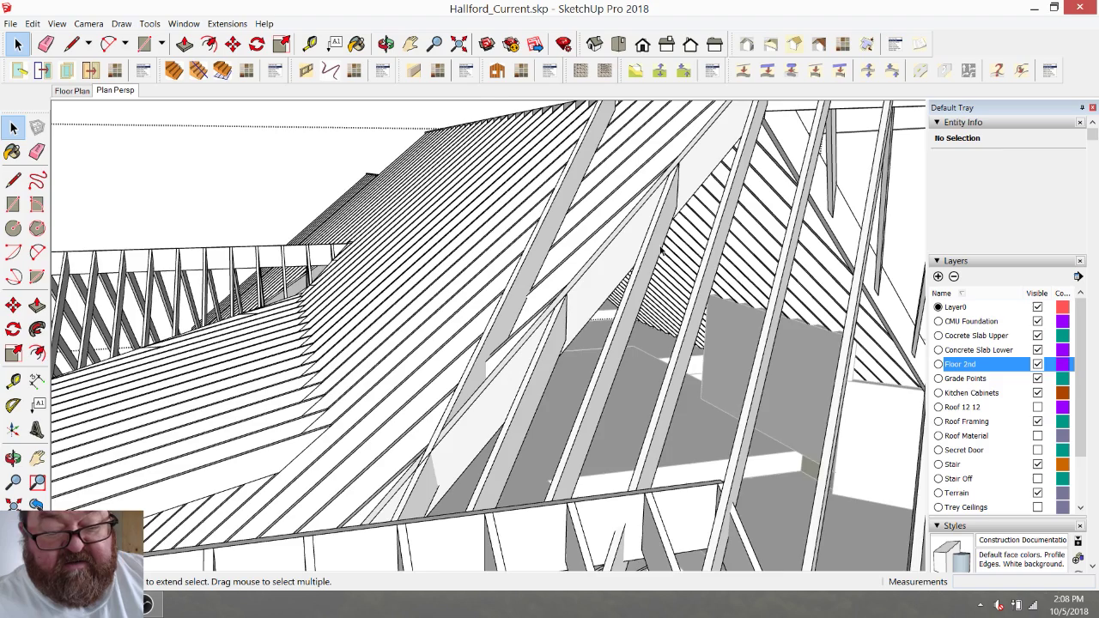
Open the third copied rafter crossing the valley board for editing and add guides along both its upper edges.
scroll(661, 250, "down", 2)
double_click(515, 359)
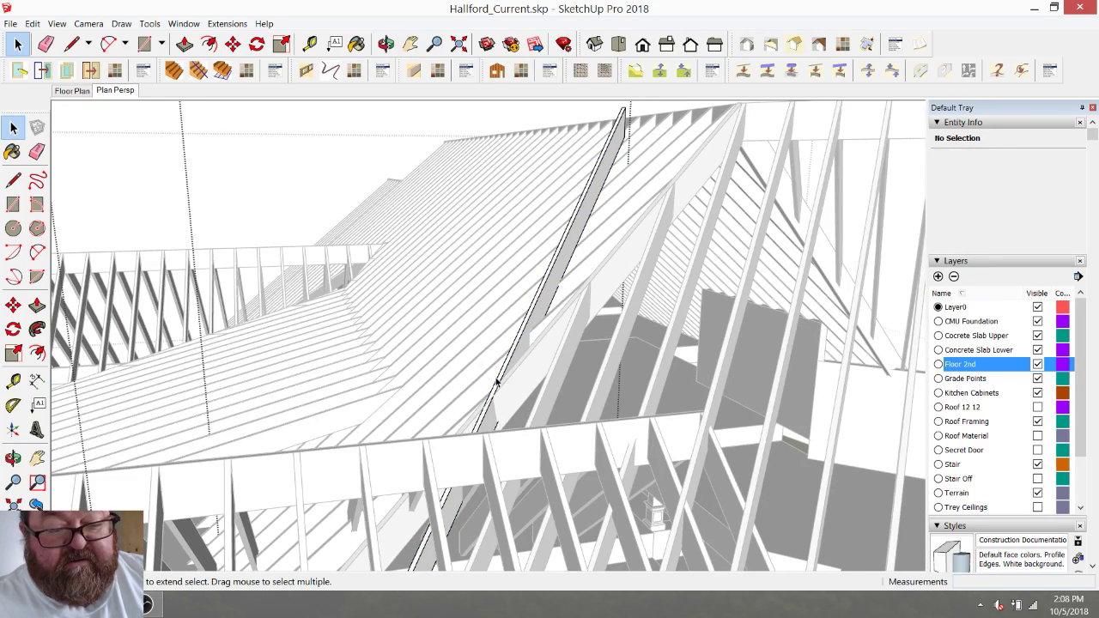
scroll(496, 381, "up", 2)
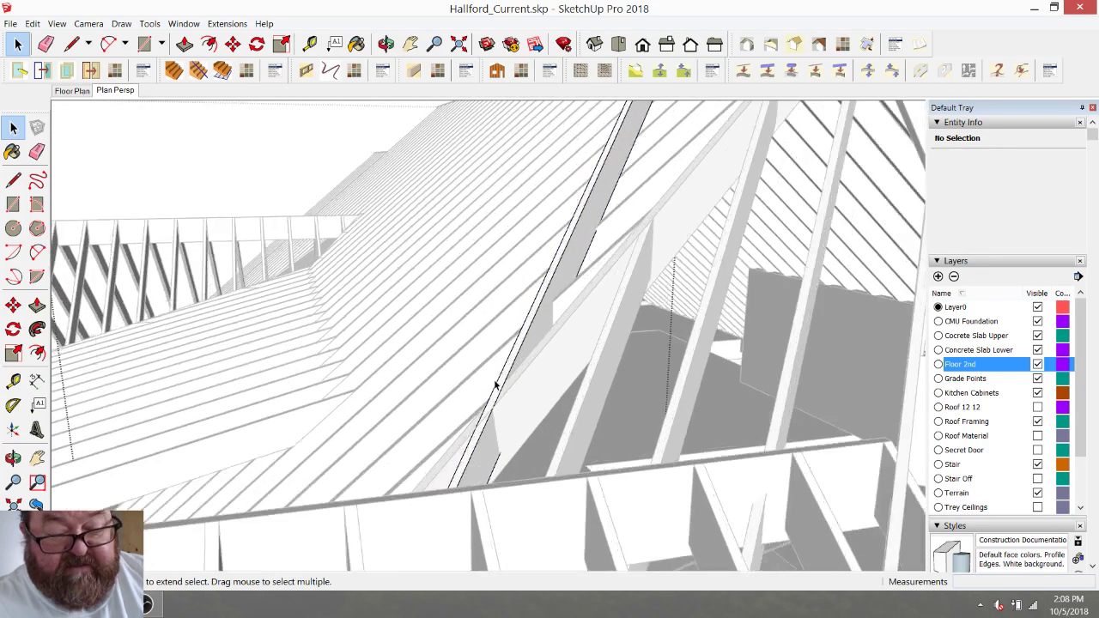
left_click(310, 44)
scroll(421, 267, "up", 2)
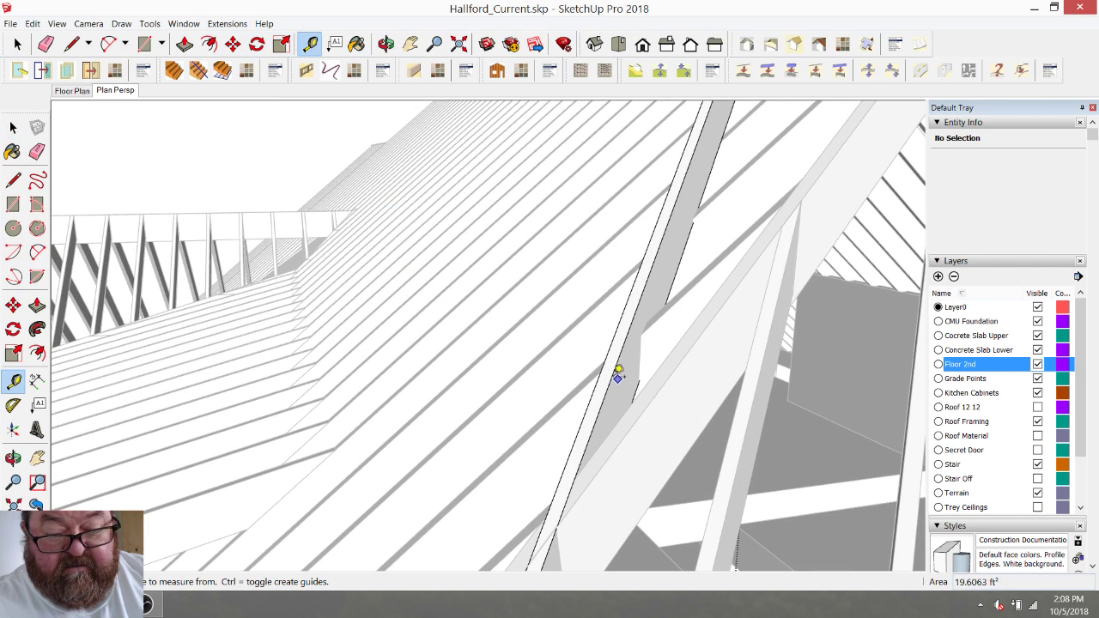
left_click(598, 383)
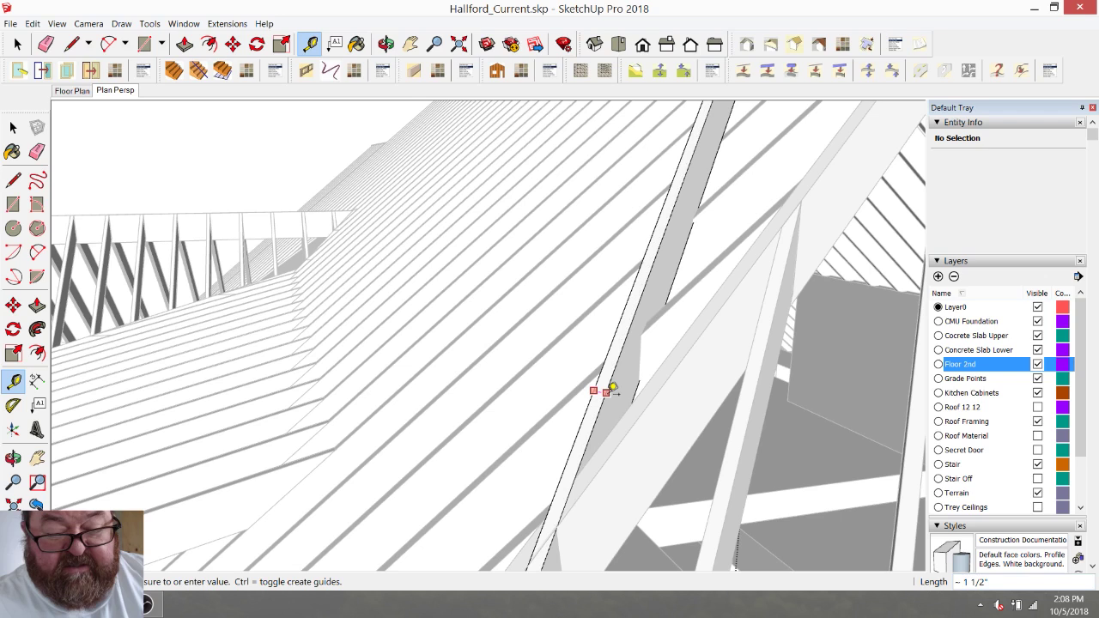
left_click(607, 397)
left_click(608, 397)
left_click(598, 393)
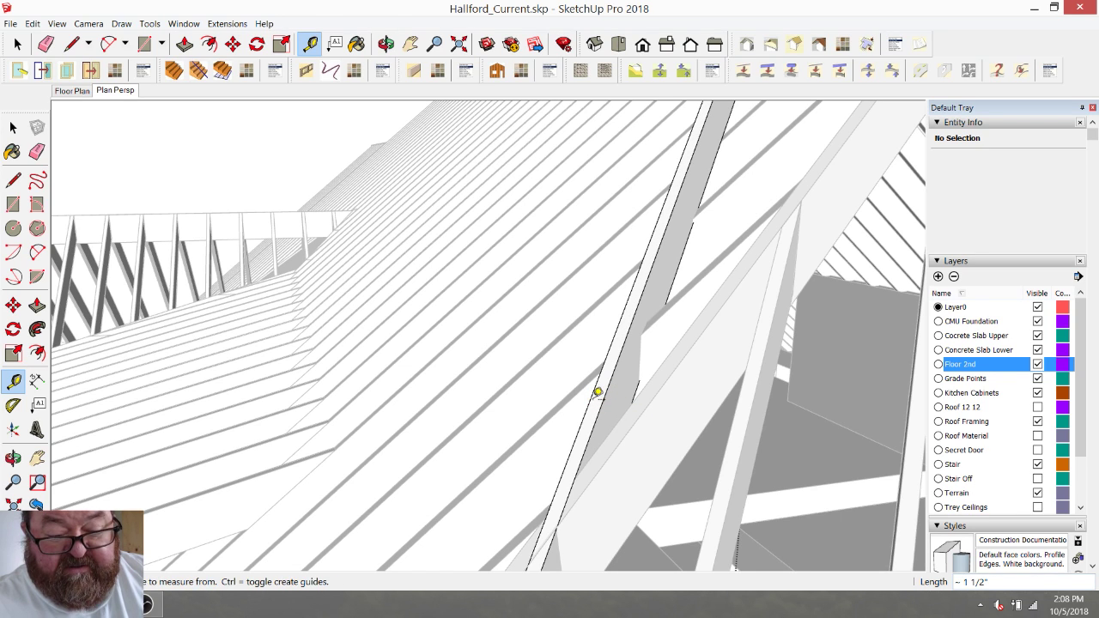
scroll(583, 375, "down", 5)
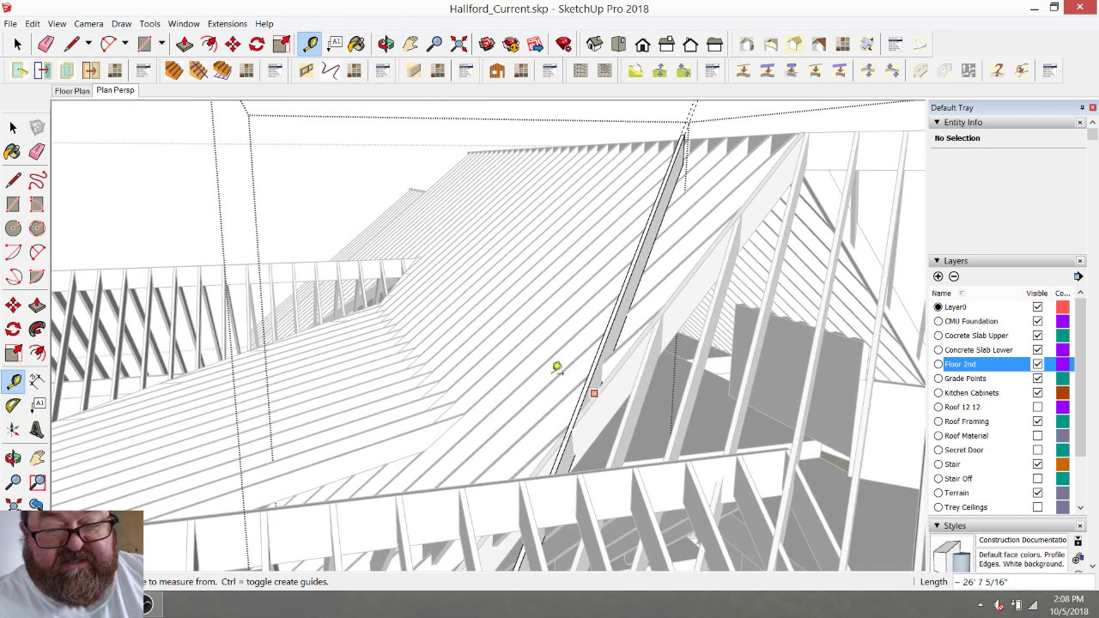
Select the third rafter's upper end and move it about 12' 6 7/8" down along the guides to the valley board.
left_click(17, 44)
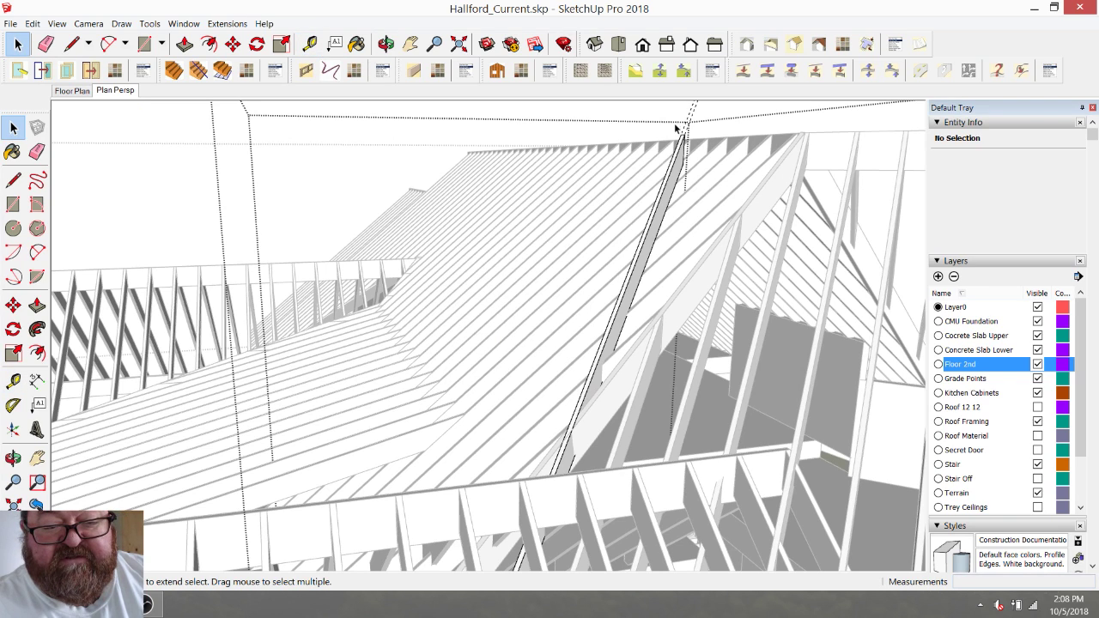
left_click_drag(713, 214, 714, 215)
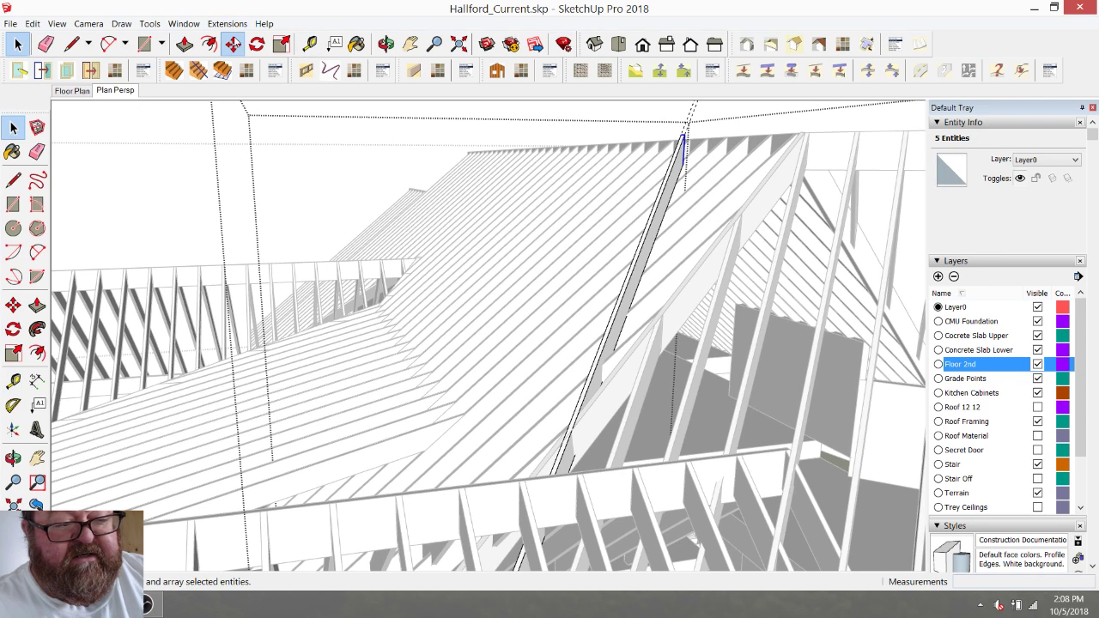
left_click(232, 43)
scroll(657, 116, "up", 2)
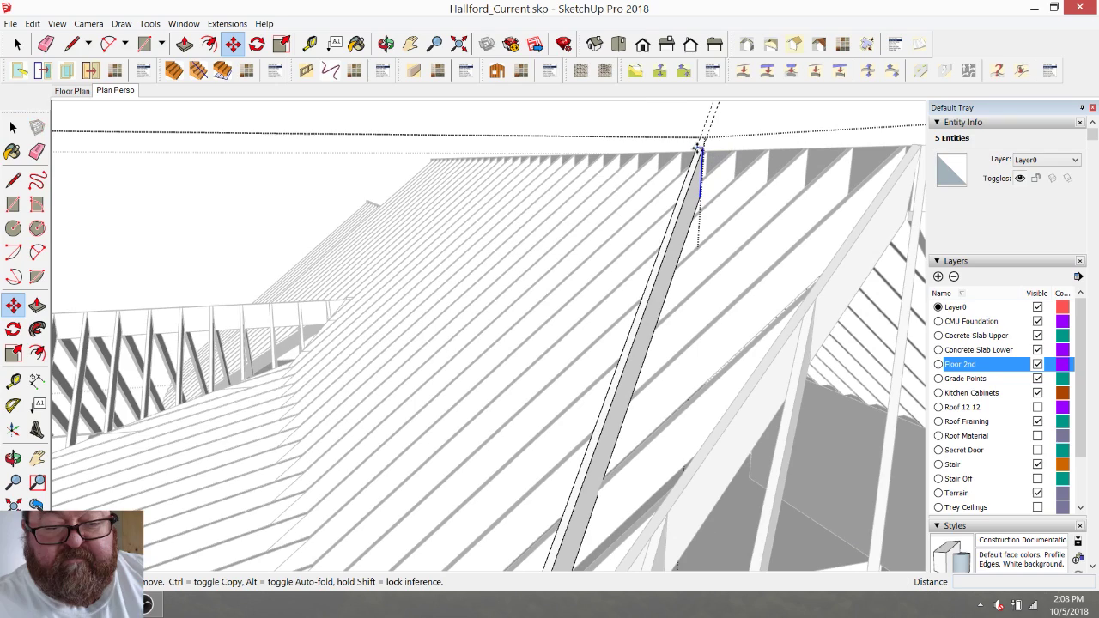
left_click(697, 148)
scroll(696, 155, "down", 3)
scroll(616, 400, "up", 3)
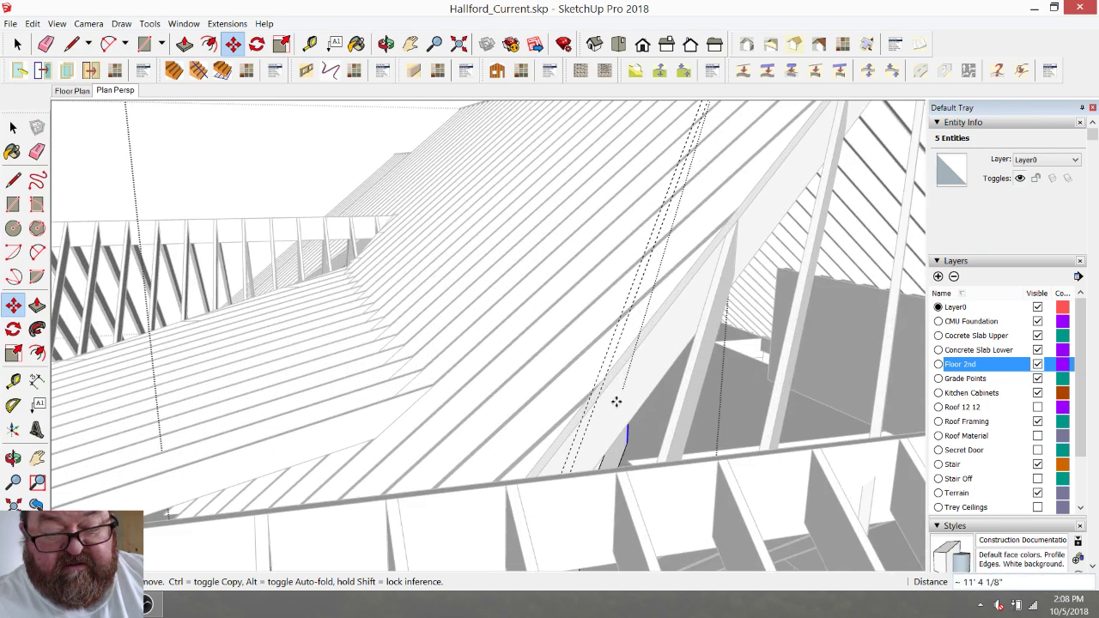
scroll(583, 417, "up", 4)
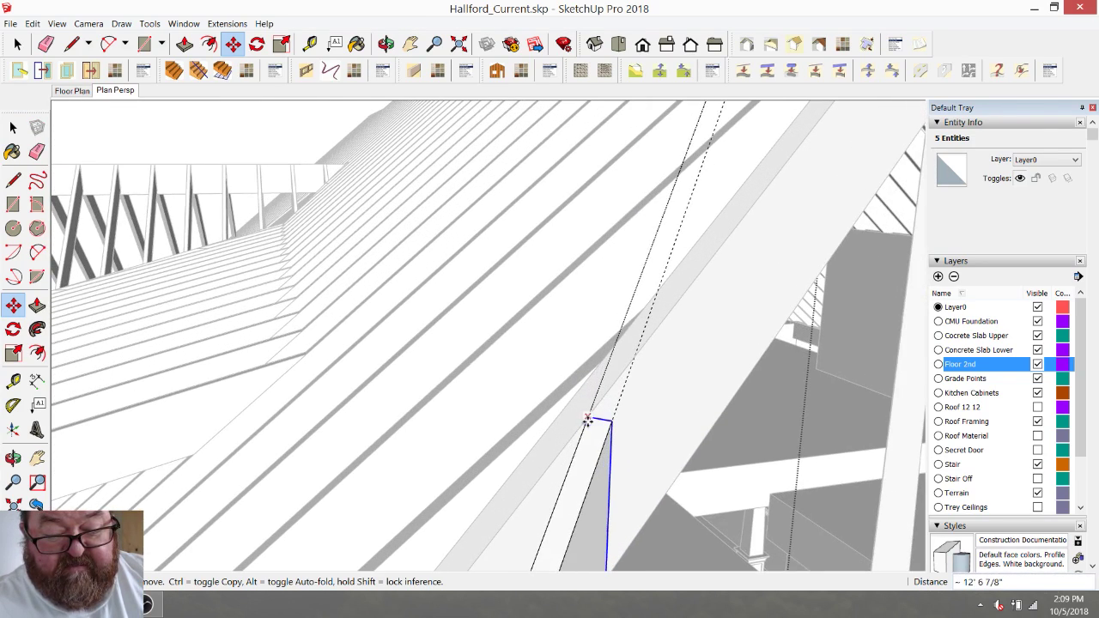
Move the vertical edge on the far side of the third rafter's end about 4 13/16" up its guide to meet the valley board.
scroll(488, 346, "down", 1)
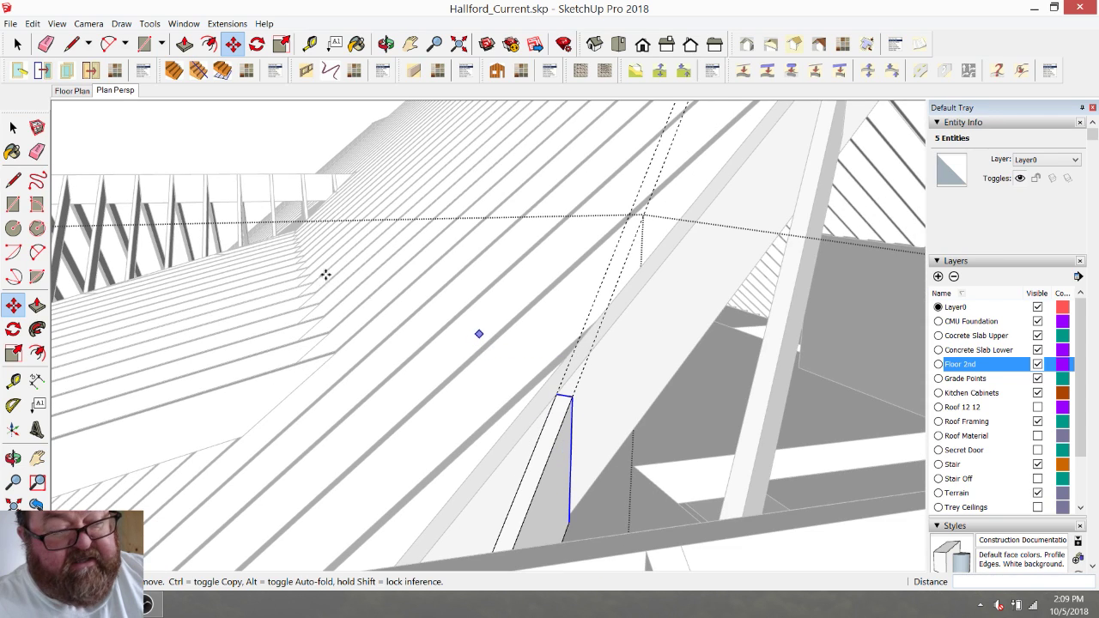
key("space")
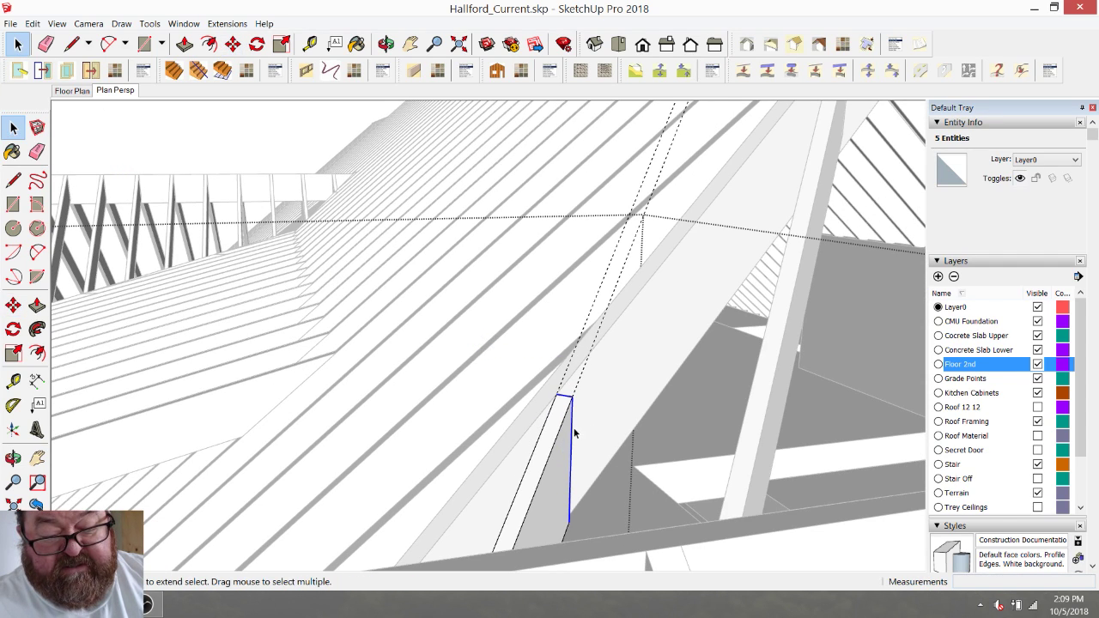
left_click(570, 436)
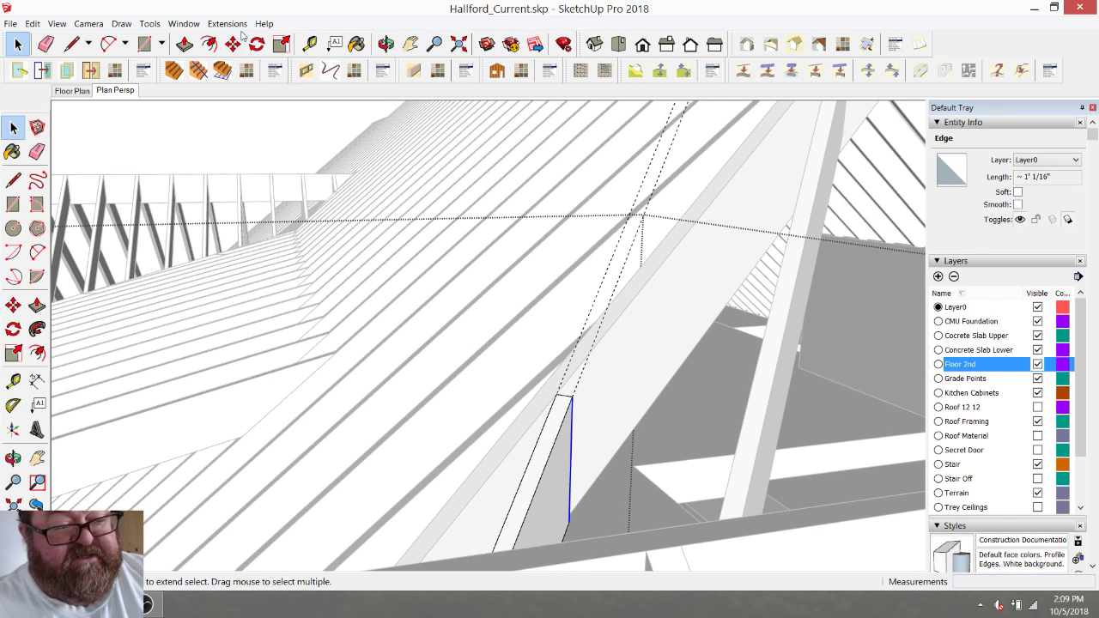
left_click(233, 44)
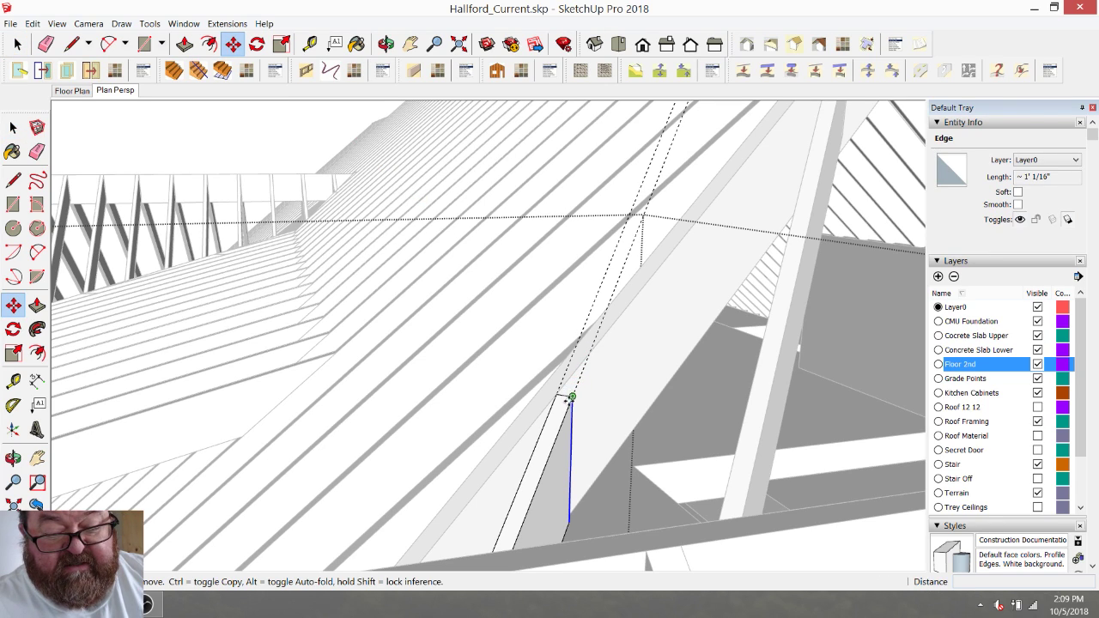
left_click(570, 396)
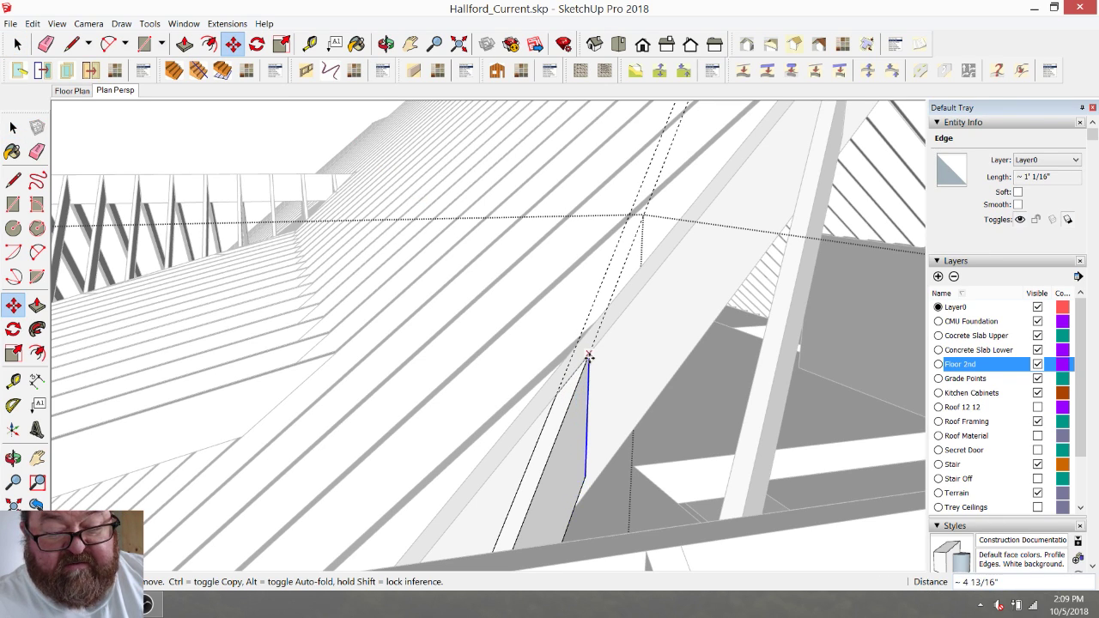
left_click(588, 355)
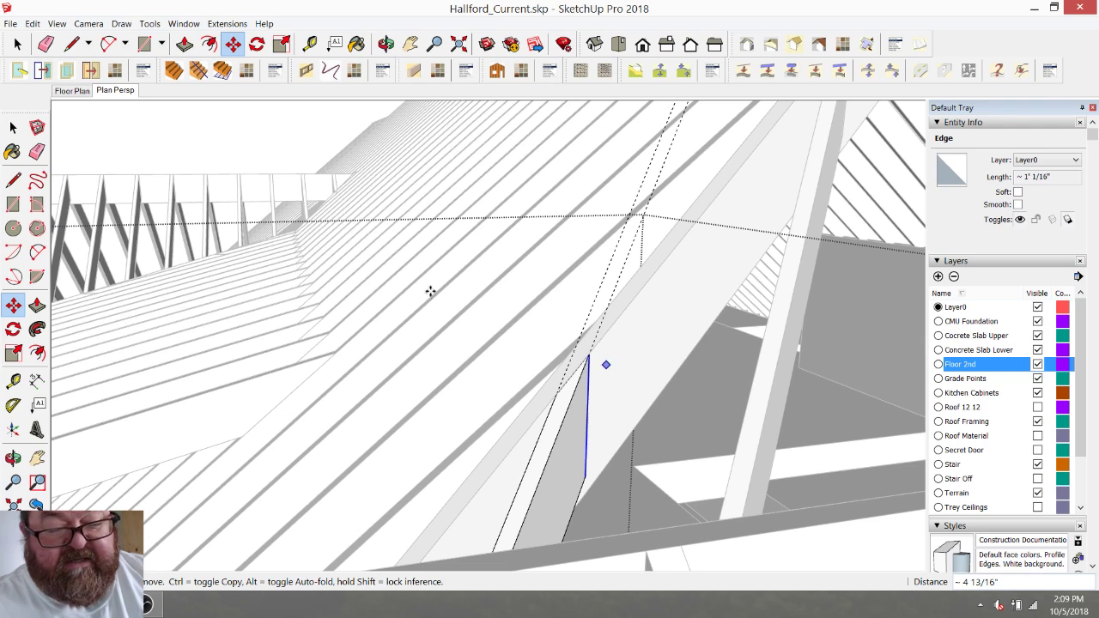
Erase the guides above the third rafter and finish editing it.
left_click(45, 44)
left_click(632, 264)
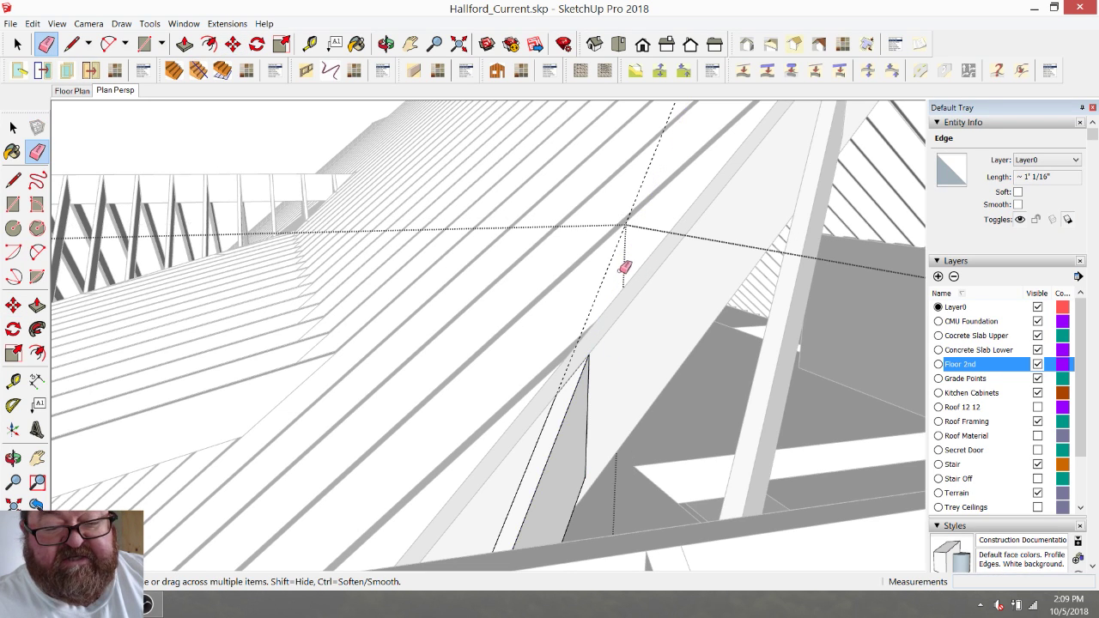
middle_click_drag(610, 269, 626, 381)
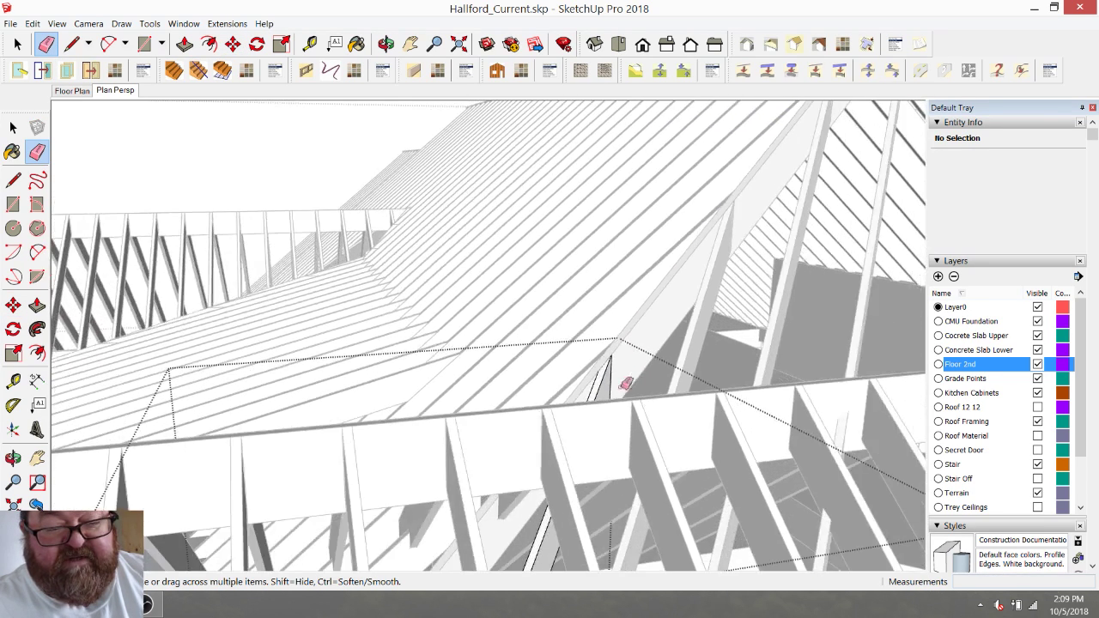
left_click(19, 48)
scroll(340, 169, "down", 3)
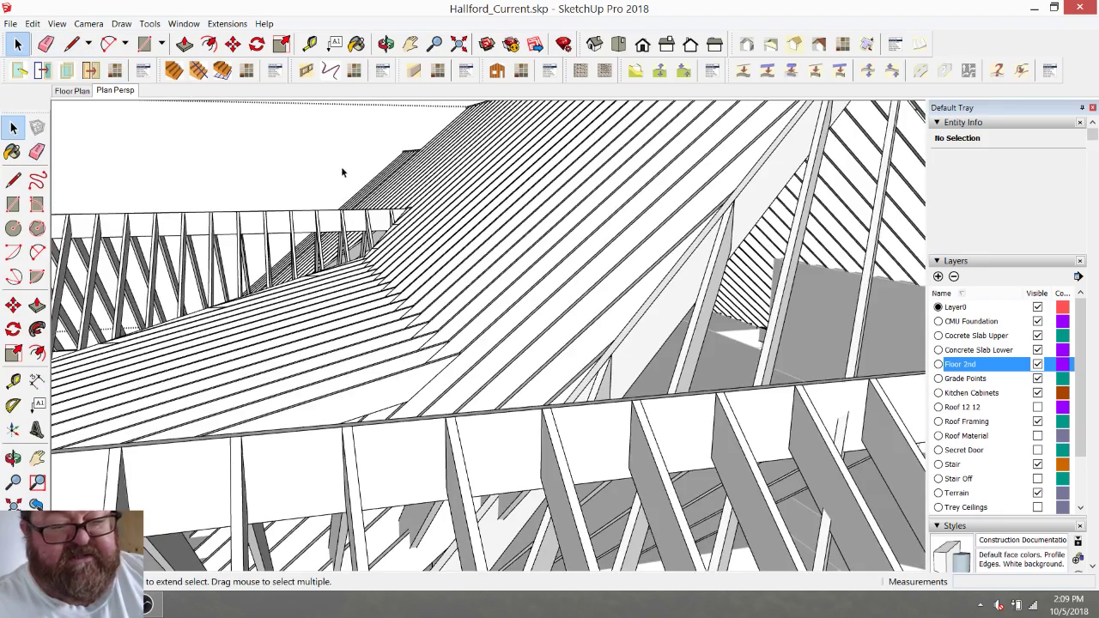
Inspect the shortened rafters, the valley board and its junction with the ridge from several sides.
left_click(386, 44)
left_click_drag(601, 365, 678, 391)
left_click_drag(766, 442, 725, 348)
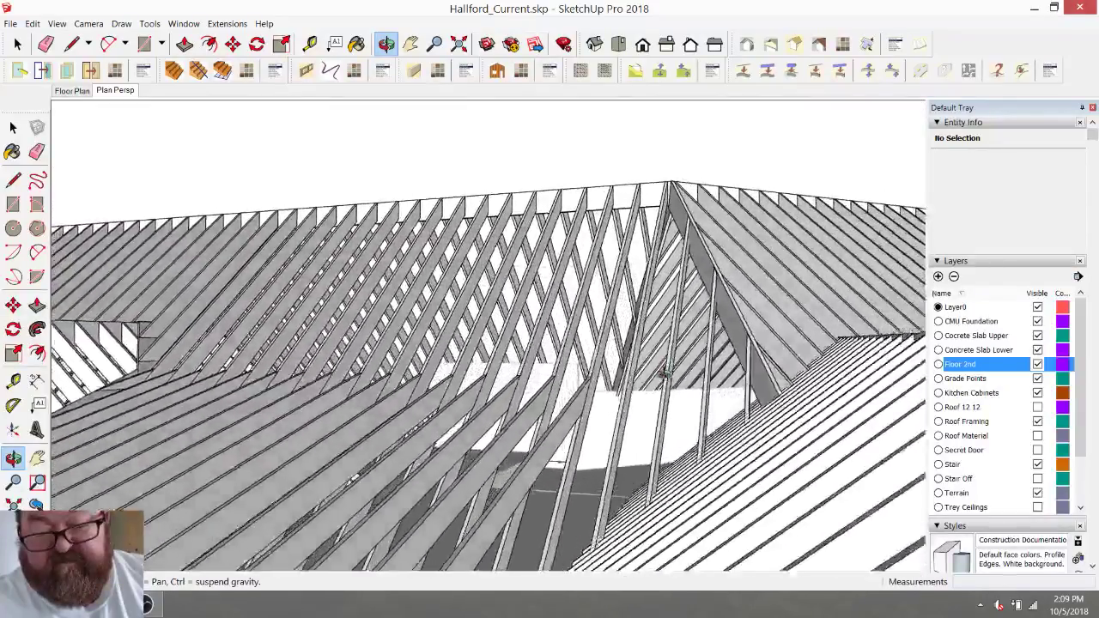
scroll(636, 423, "up", 6)
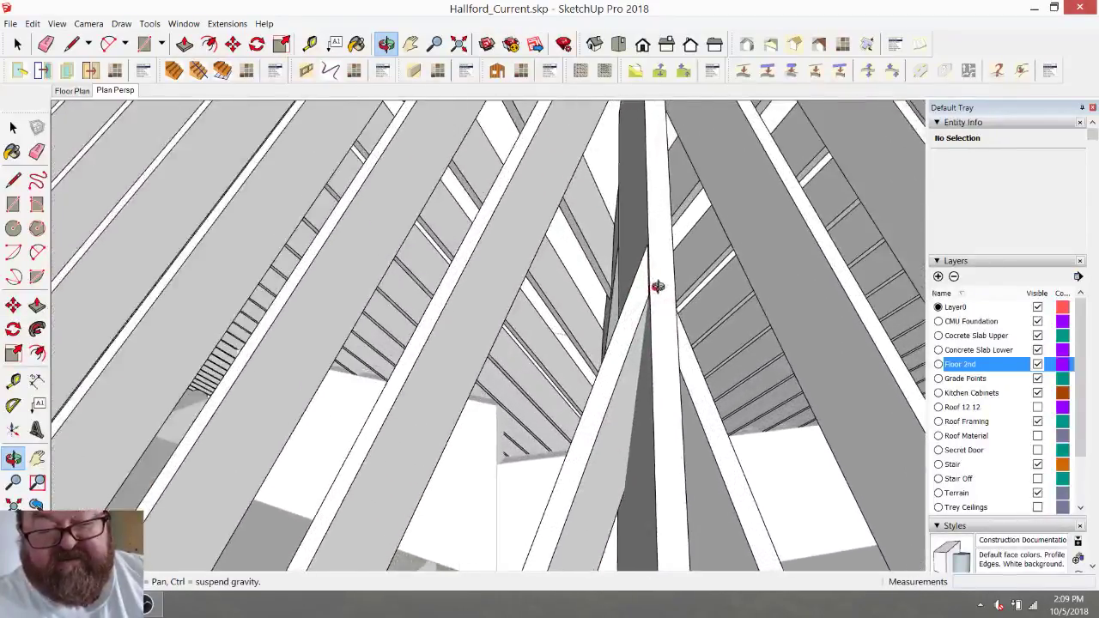
mouse_move(657, 286)
left_mouse_down()
mouse_move(657, 319)
mouse_move(567, 319)
mouse_move(469, 280)
mouse_move(675, 326)
mouse_move(662, 265)
mouse_move(654, 293)
left_mouse_up()
scroll(630, 128, "up", 5)
left_click_drag(643, 142, 652, 260)
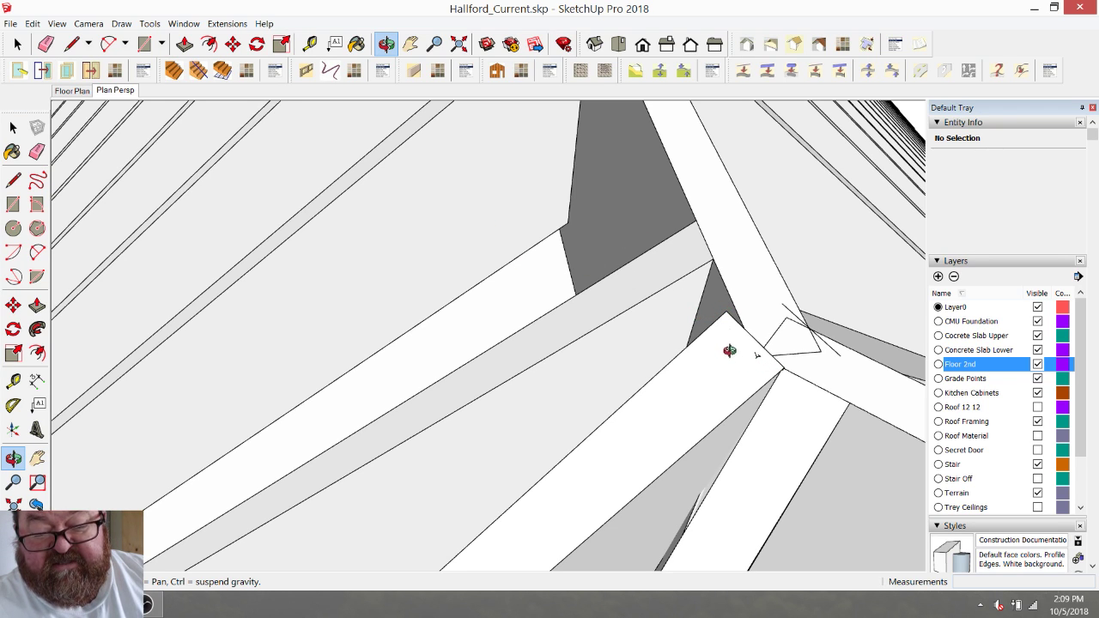
left_click_drag(788, 346, 577, 381)
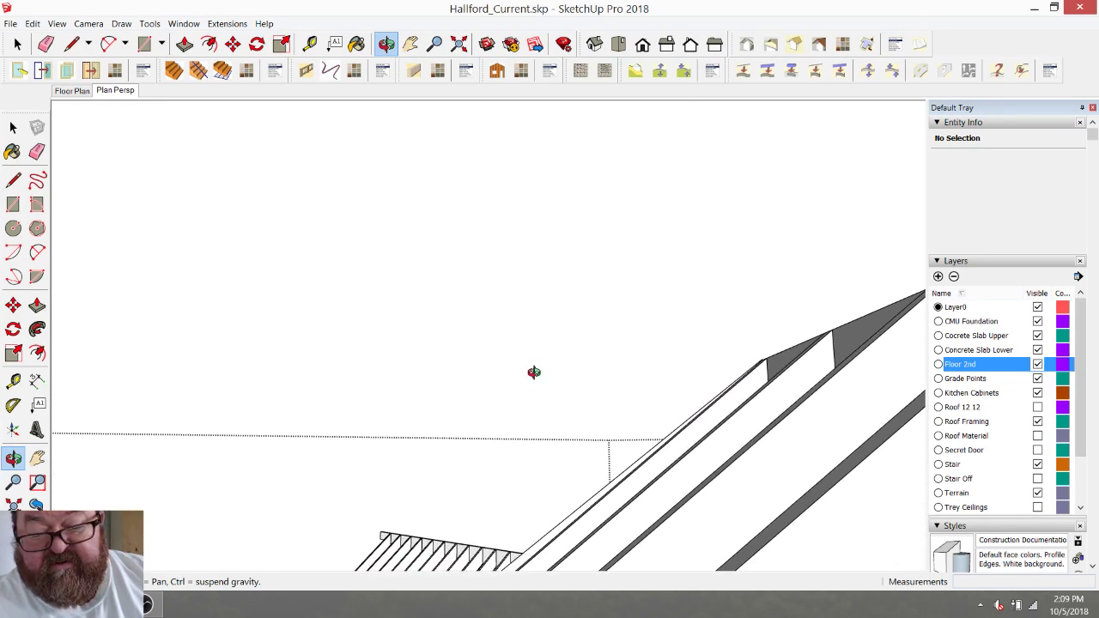
left_click_drag(522, 371, 753, 416)
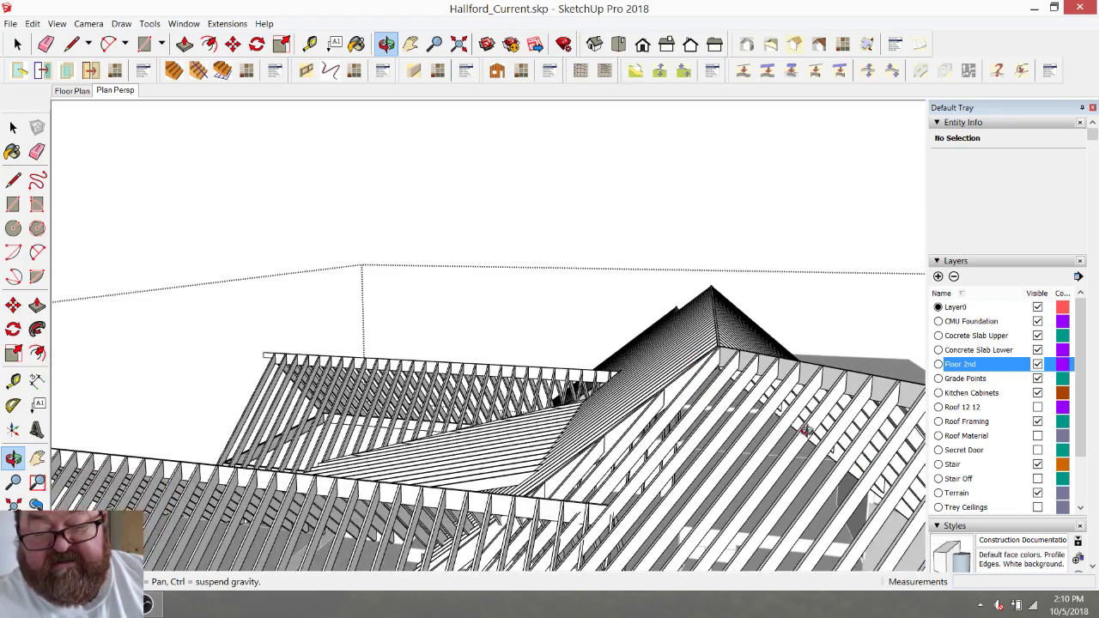
Inspect the junctions between the roof wings from several angles and check the live stream's YouTube dashboard.
left_click_drag(661, 346, 464, 316)
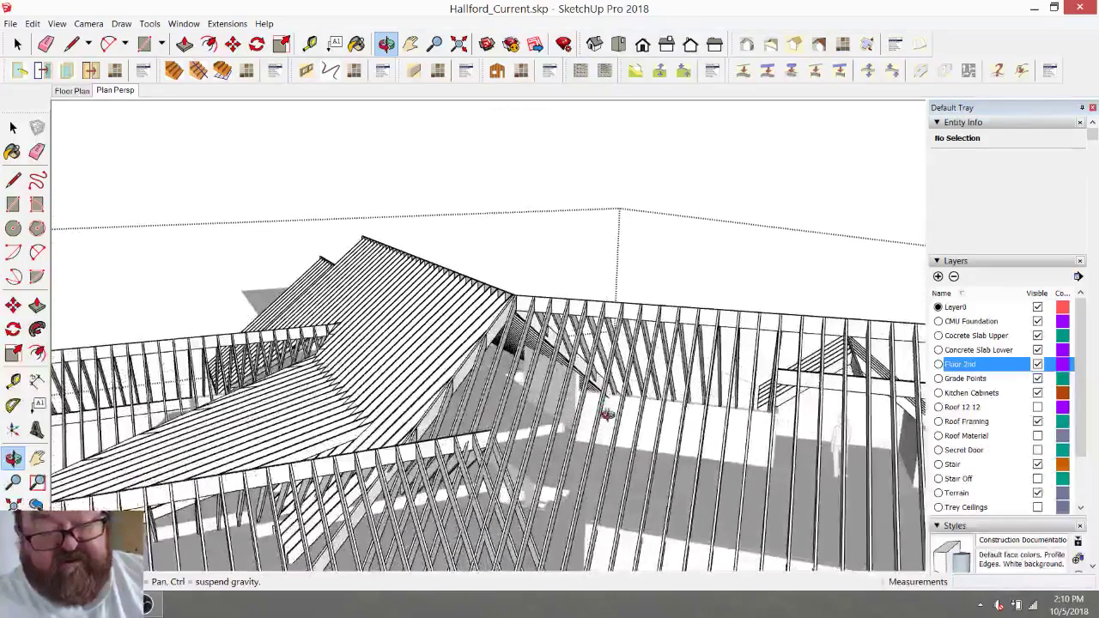
left_click_drag(482, 411, 650, 311)
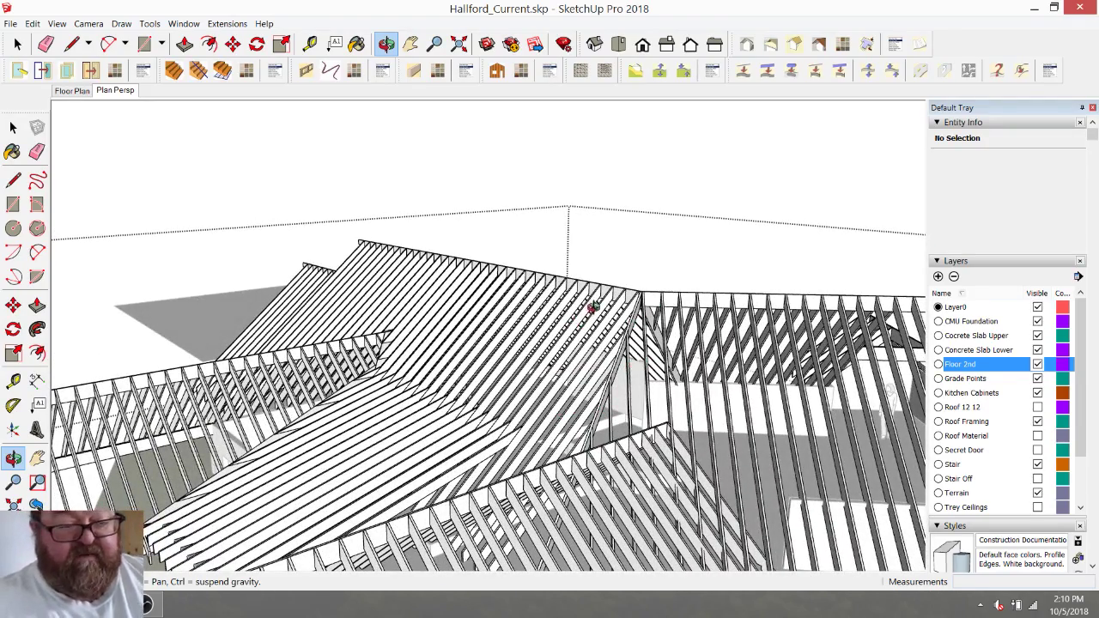
left_click_drag(616, 369, 648, 447)
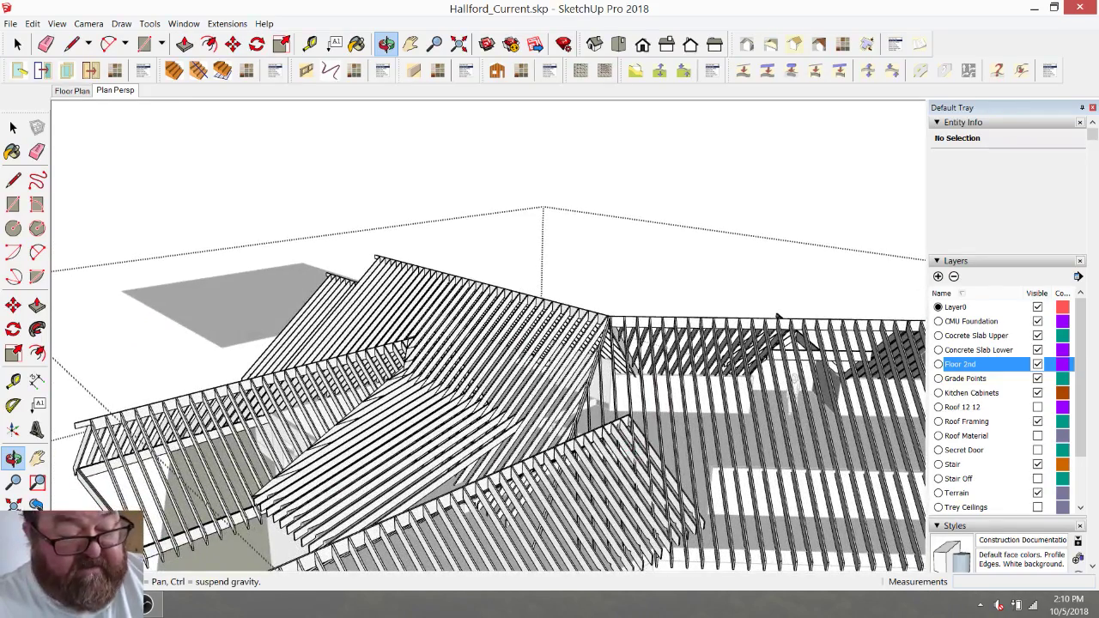
key("alt+Tab")
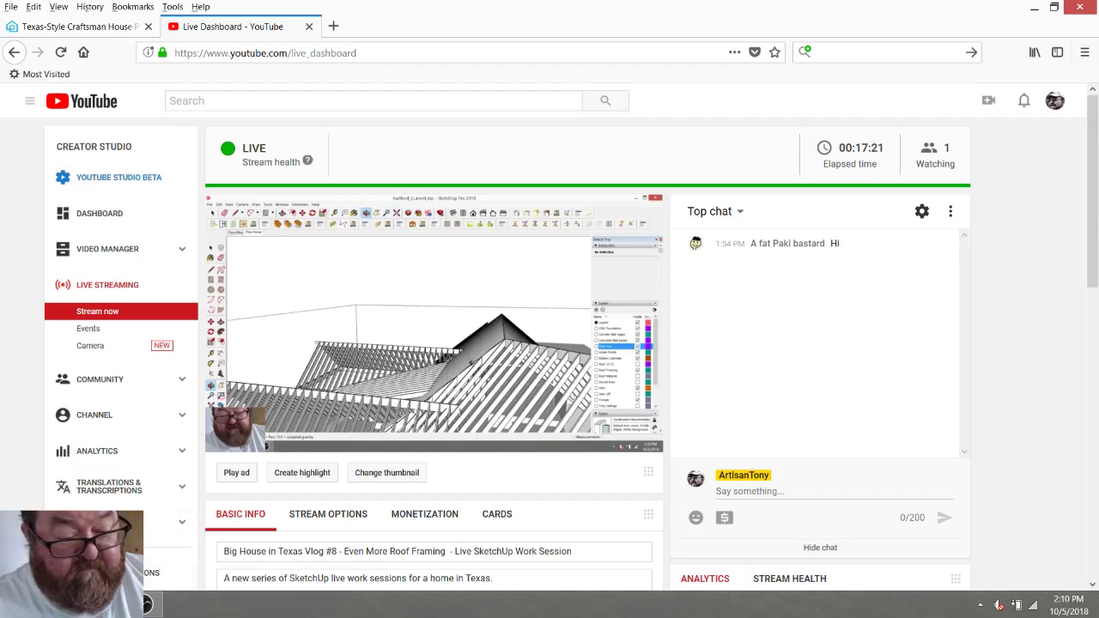
key("alt+Tab")
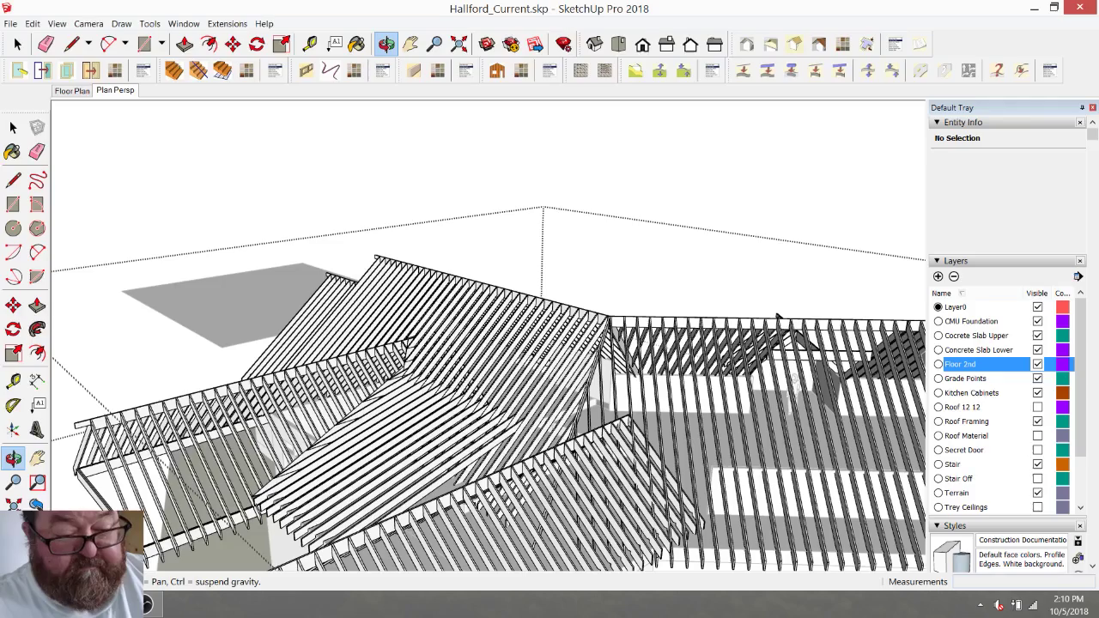
Examine the valleys and the rafters between the two front gables, including the change of pitch along the rafters.
left_click_drag(415, 379, 485, 451)
scroll(498, 458, "up", 5)
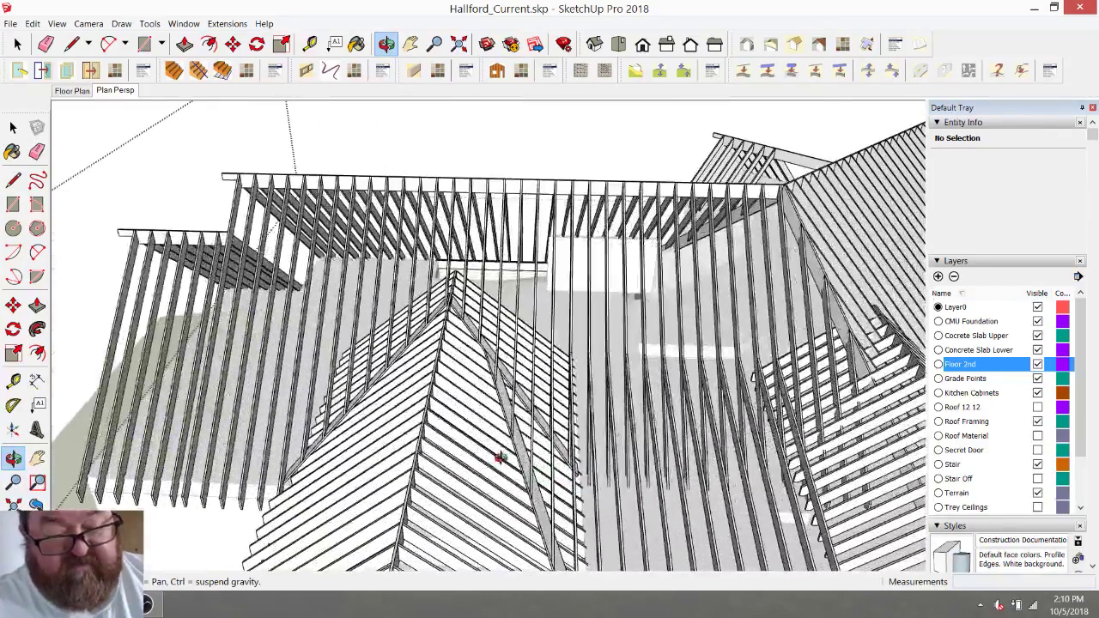
left_click_drag(491, 403, 384, 466)
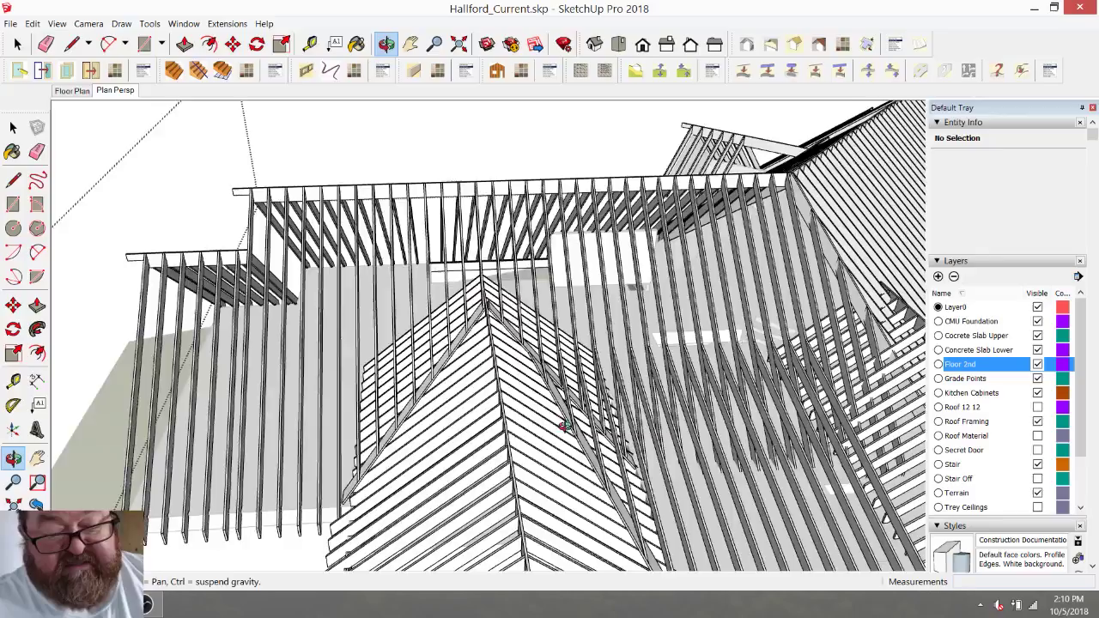
left_click_drag(562, 425, 476, 374)
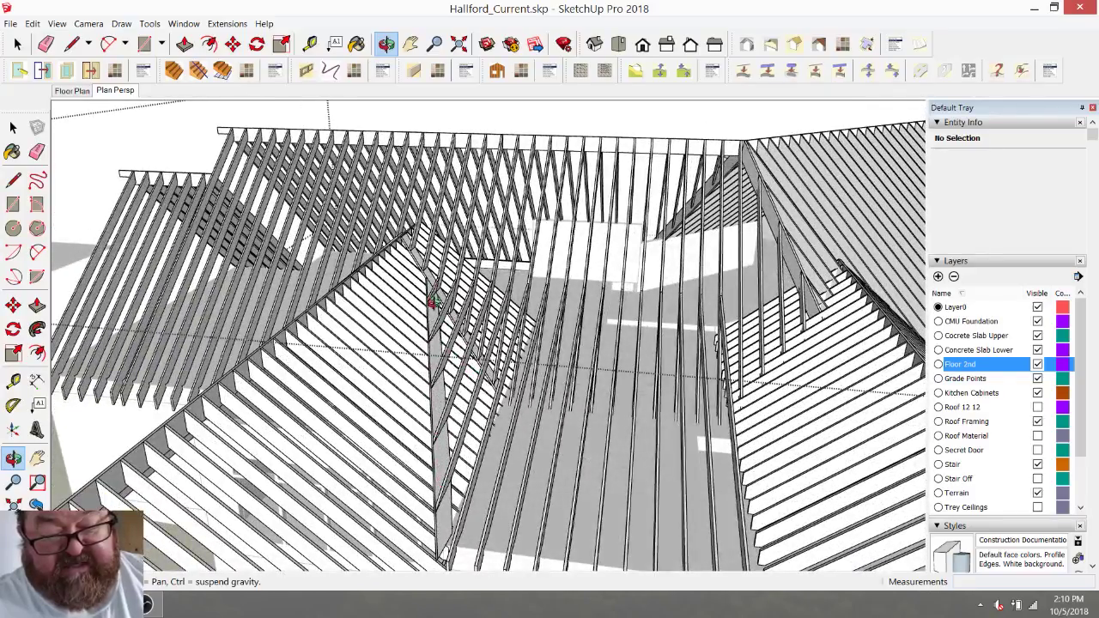
left_click_drag(432, 302, 642, 454)
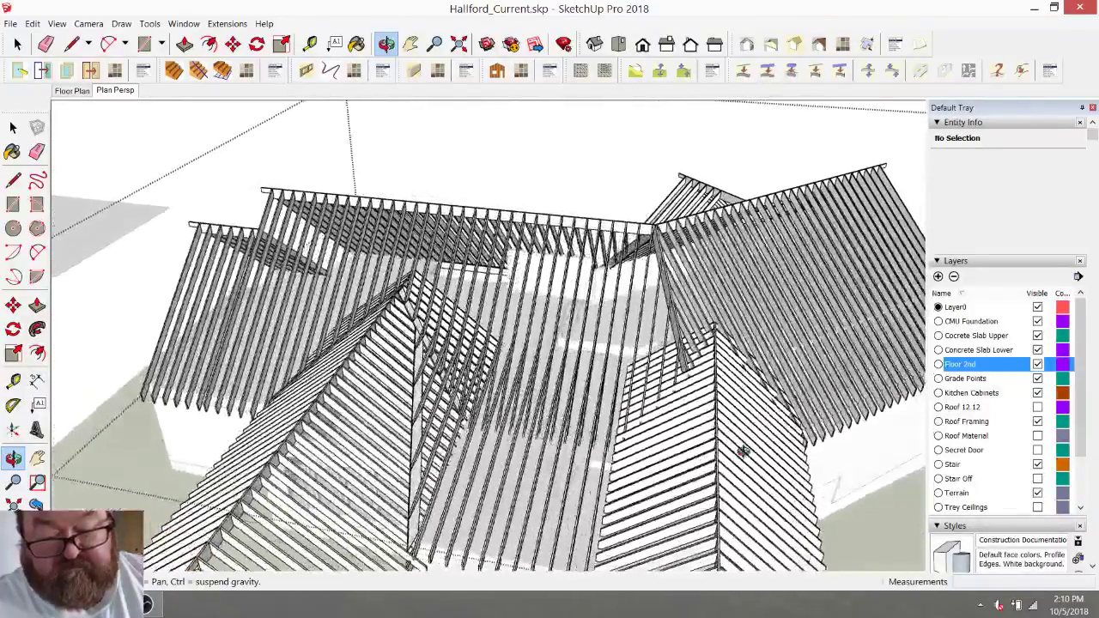
scroll(698, 385, "up", 10)
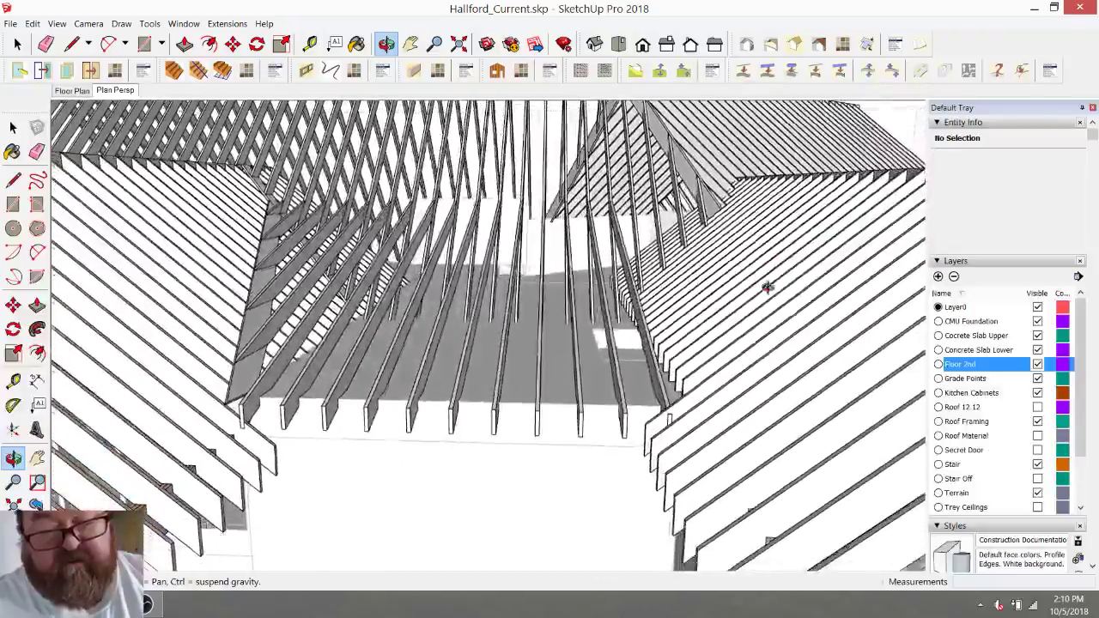
left_click_drag(766, 287, 692, 429)
scroll(579, 199, "up", 5)
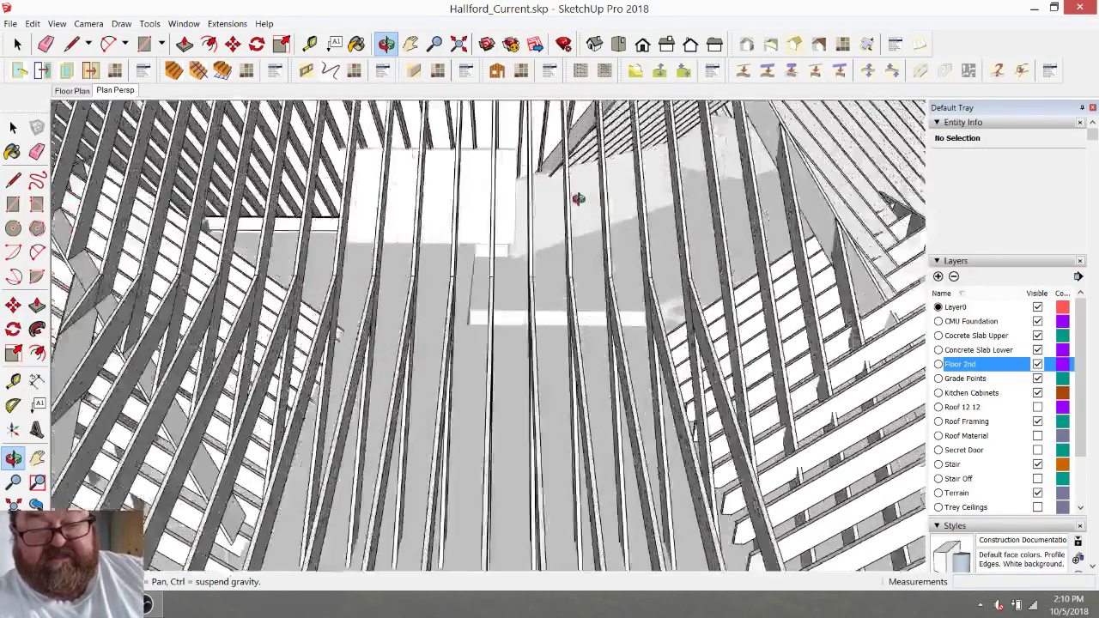
Place a guide across the rafters along their pitch-change line and erase the extra guide just above it.
scroll(632, 333, "up", 4)
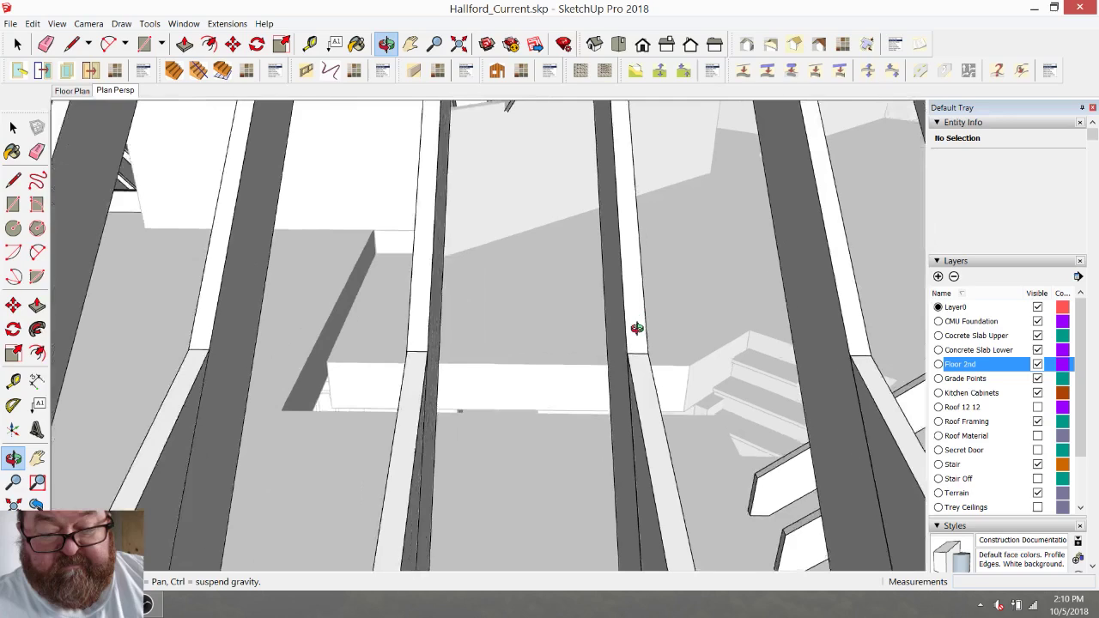
left_click(310, 44)
left_click(643, 365)
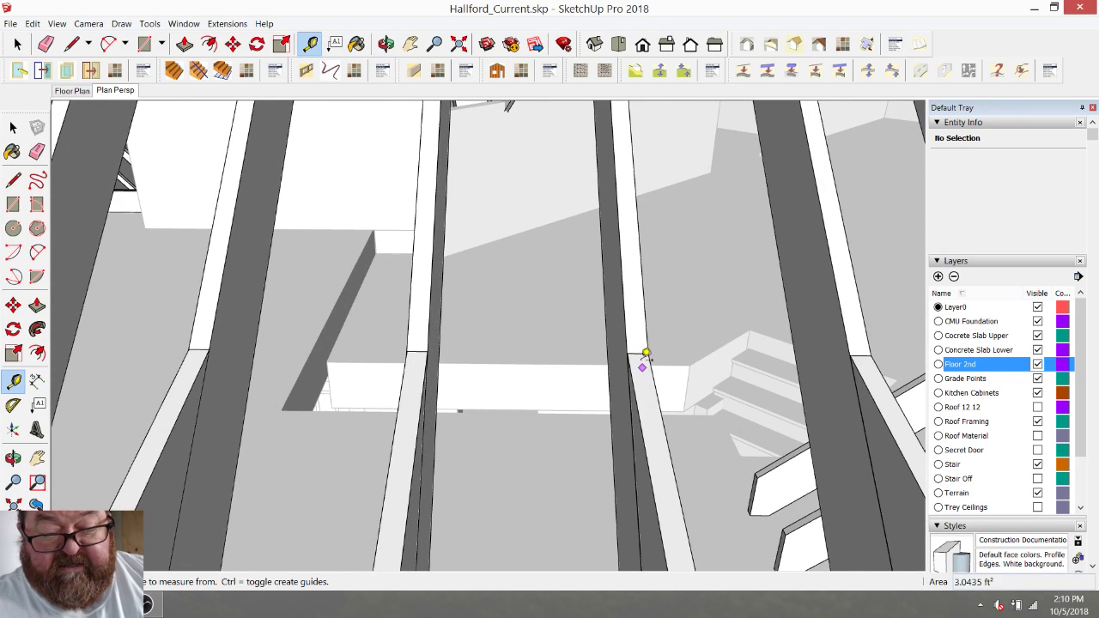
left_click(641, 272)
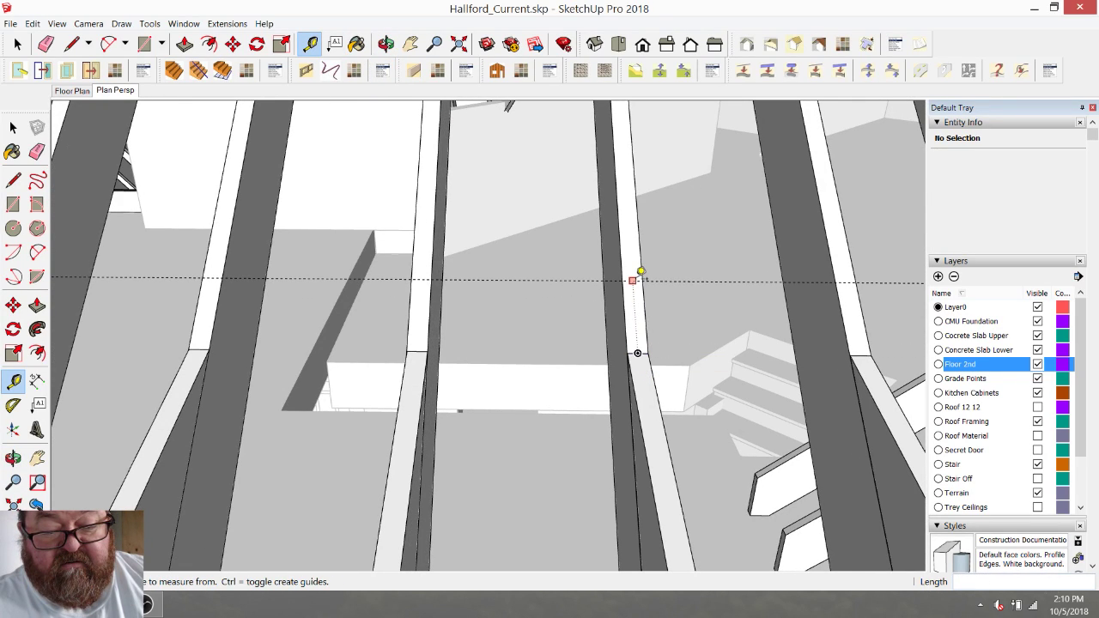
left_click(642, 273)
left_click(641, 279)
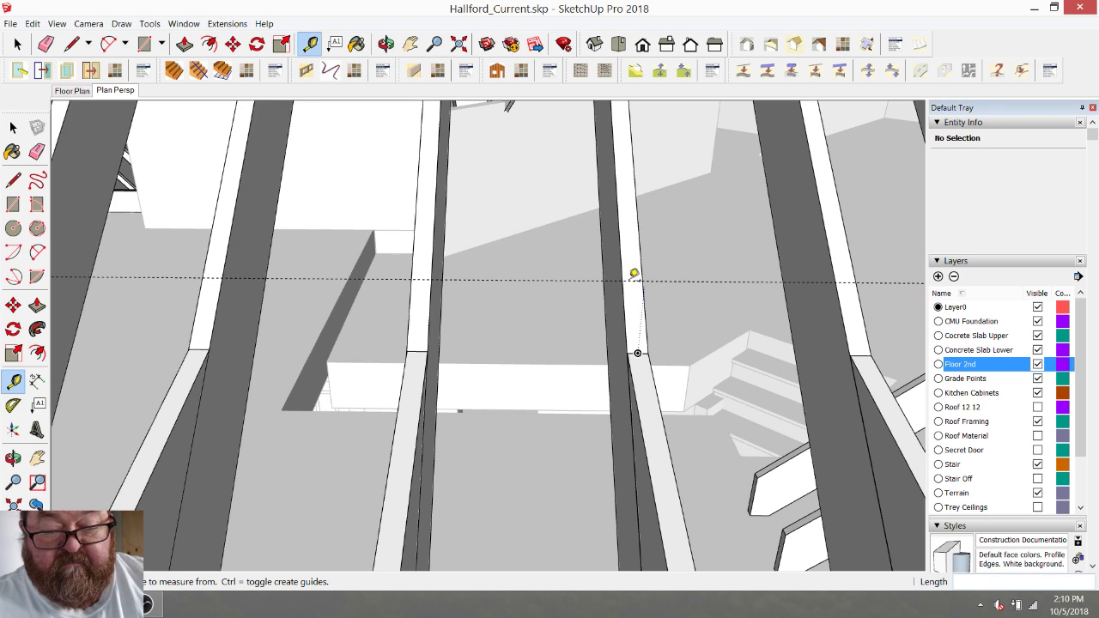
left_click(653, 279)
left_click(639, 351)
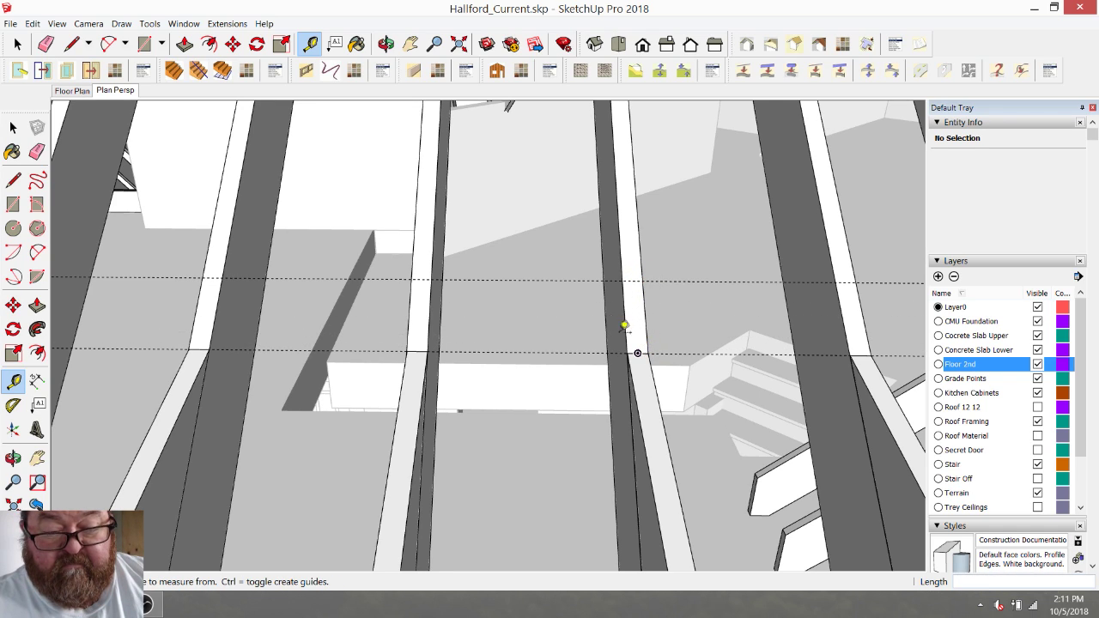
left_click(45, 43)
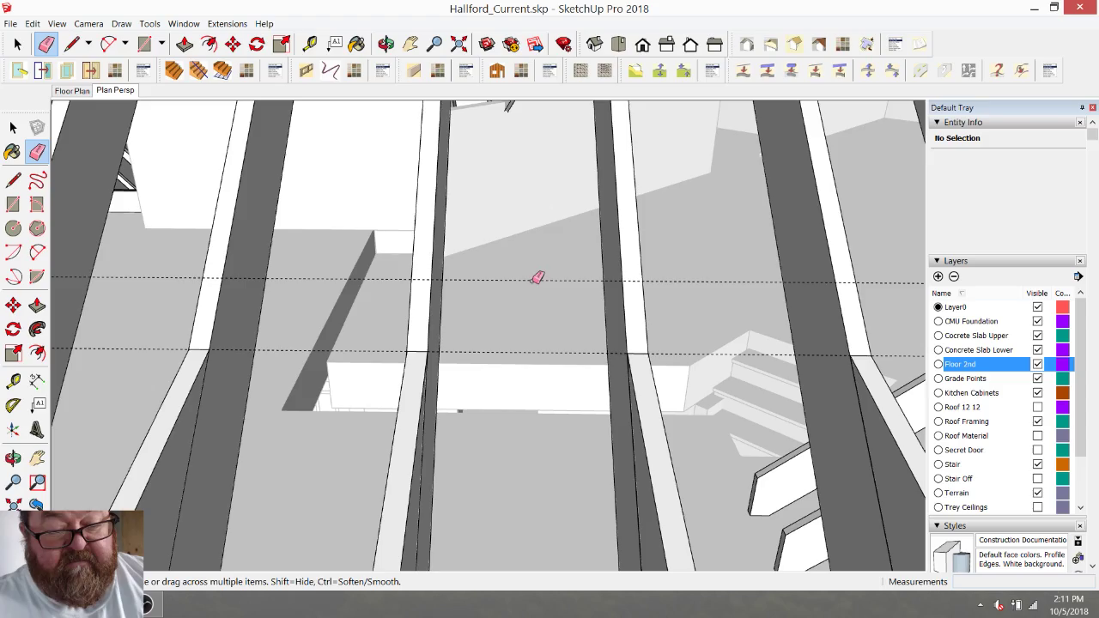
mouse_move(537, 275)
middle_mouse_down()
mouse_move(474, 336)
mouse_move(527, 327)
mouse_move(770, 346)
mouse_move(711, 331)
middle_mouse_up()
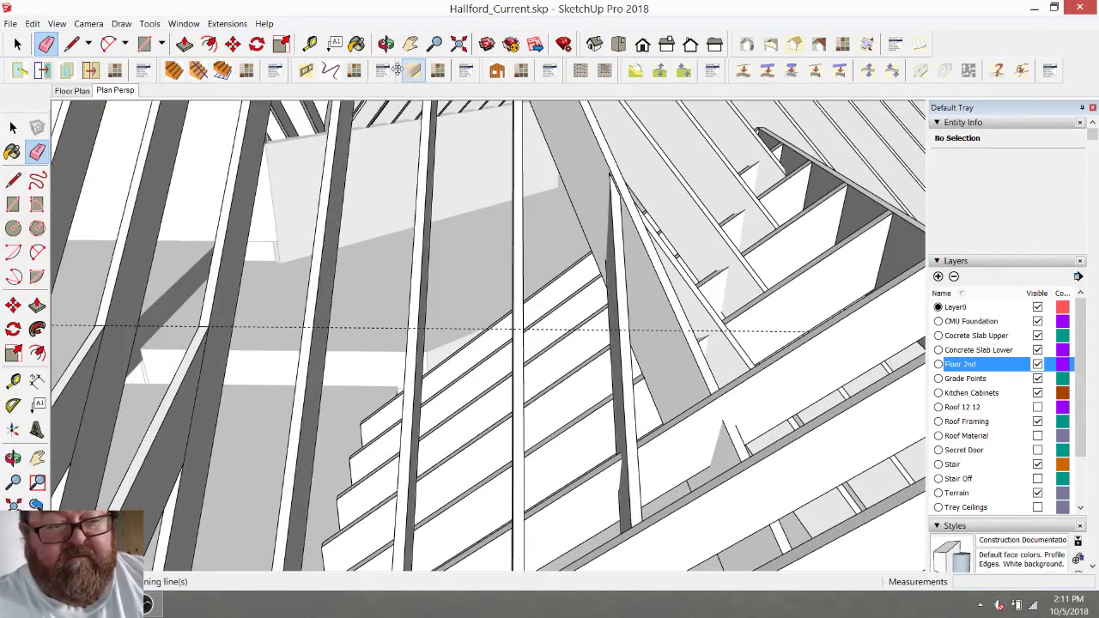
Check how the pitch-change guide lines up with the valley boards and the ridges of the adjoining gables.
left_click(384, 44)
left_click_drag(635, 299, 644, 205)
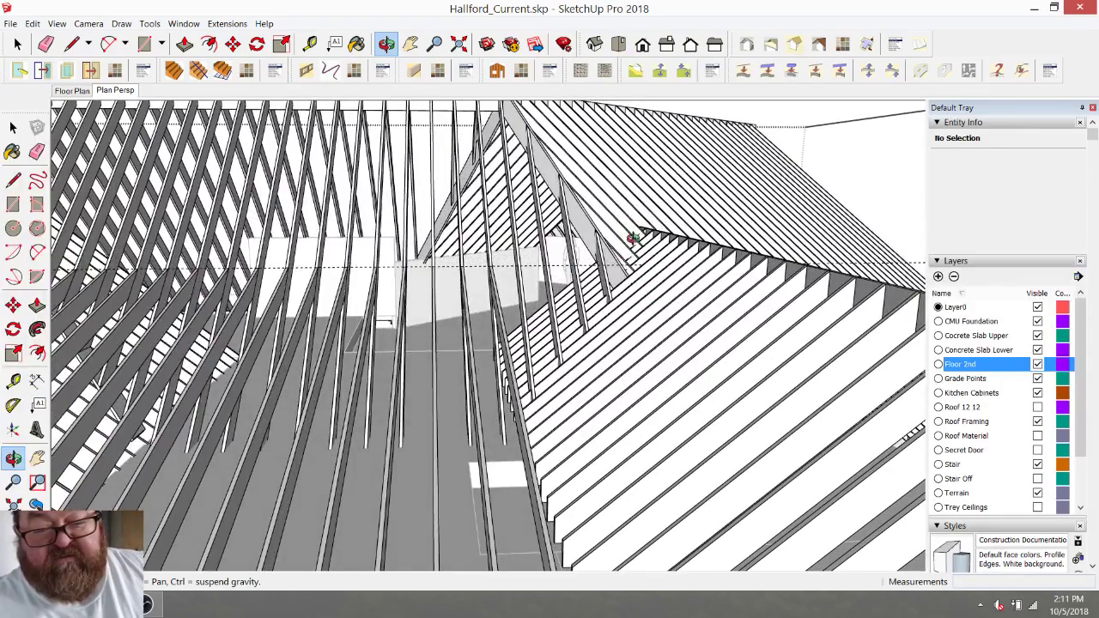
left_click_drag(631, 272, 652, 267)
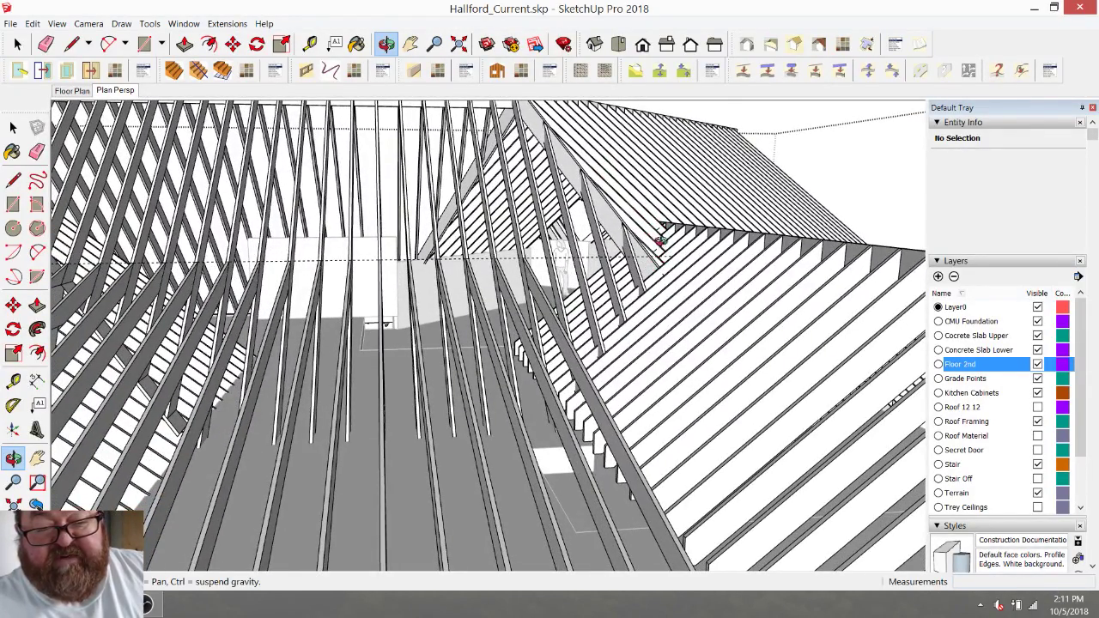
left_click_drag(660, 251, 556, 292)
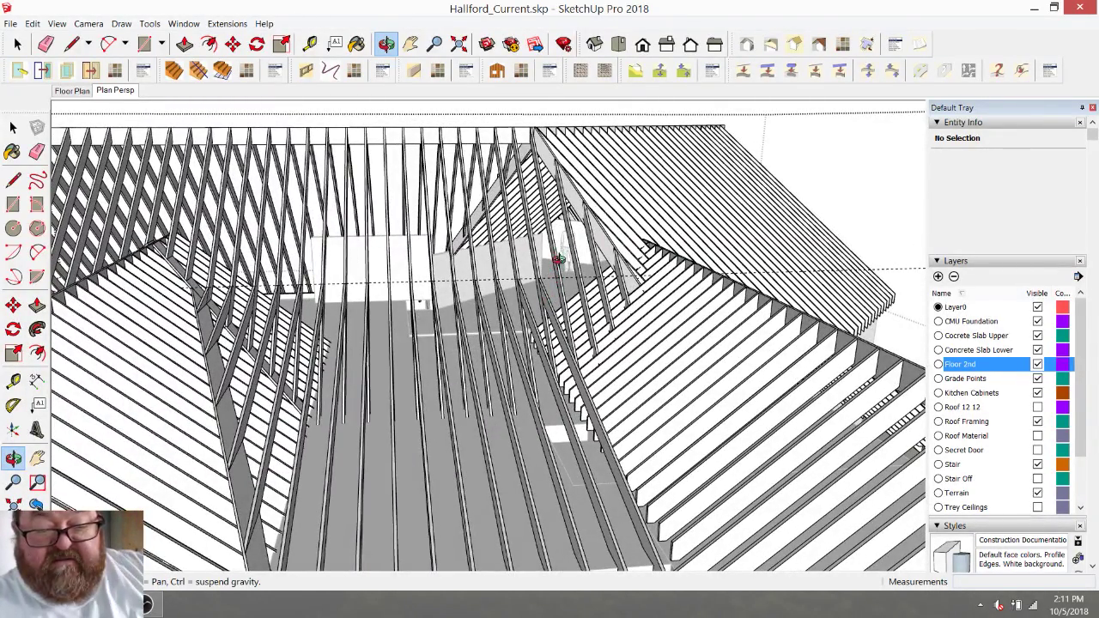
left_click_drag(558, 283, 389, 212)
left_click_drag(183, 213, 388, 276)
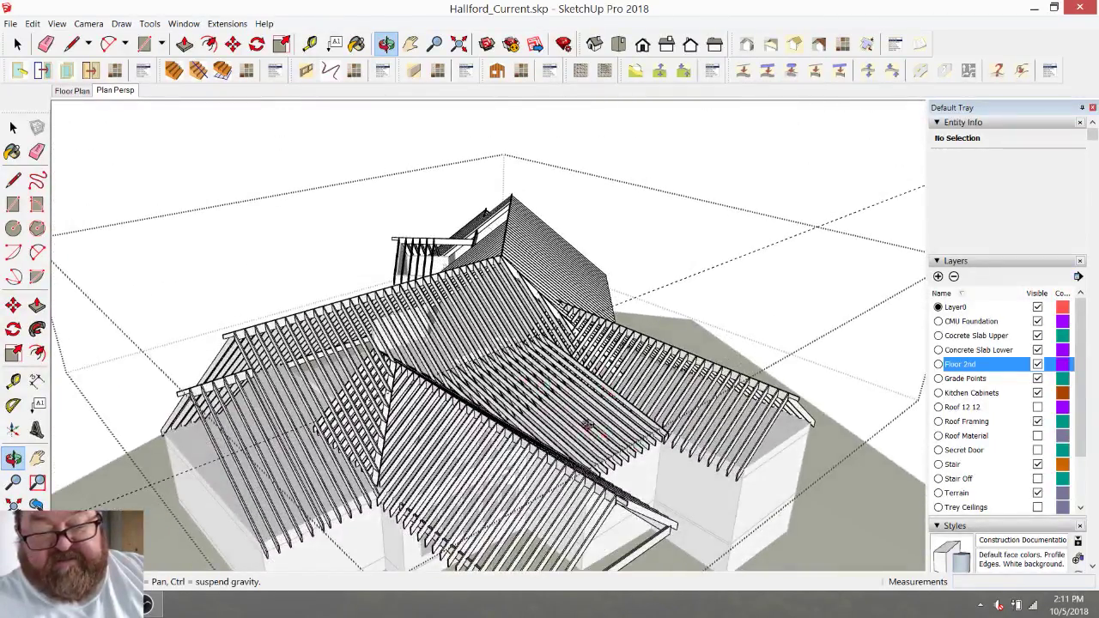
Examine the pitch-change guide up close along the rafters and where it meets the side gable's ridge.
left_click_drag(598, 432, 700, 435)
scroll(627, 376, "up", 8)
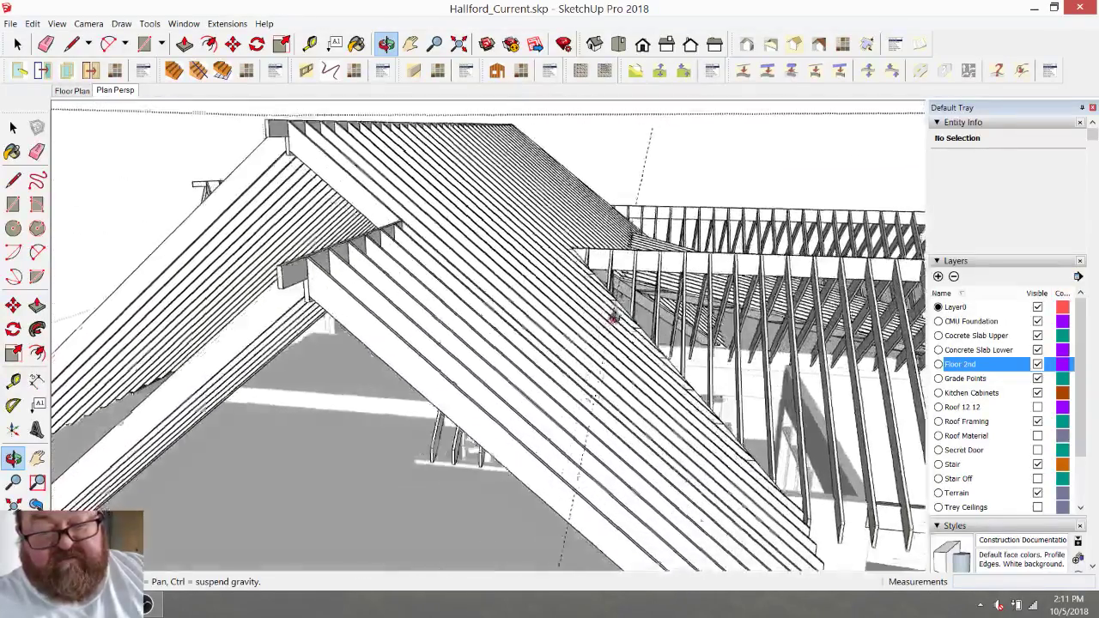
left_click_drag(613, 318, 612, 244)
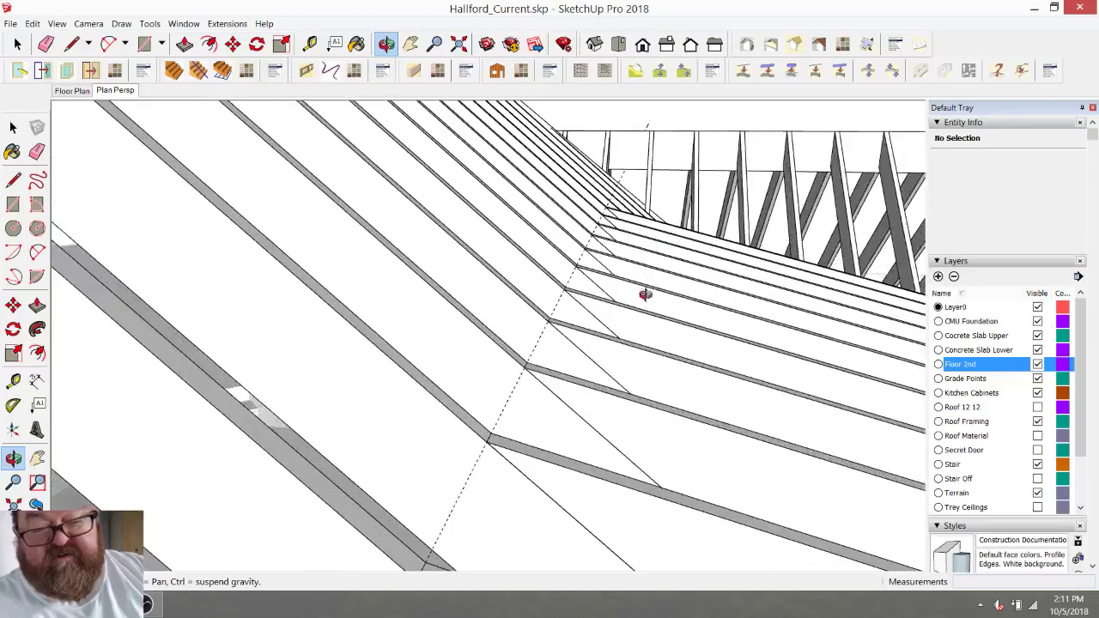
left_click_drag(654, 292, 615, 318)
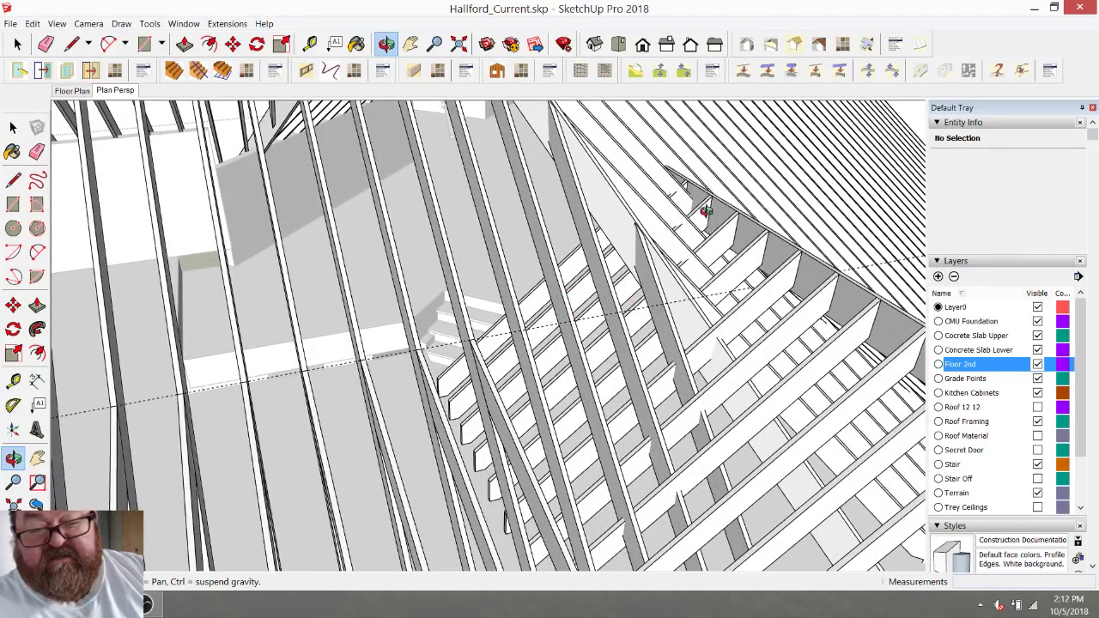
left_click_drag(672, 242, 689, 260)
mouse_move(701, 217)
left_mouse_down()
mouse_move(699, 232)
mouse_move(685, 215)
left_mouse_up()
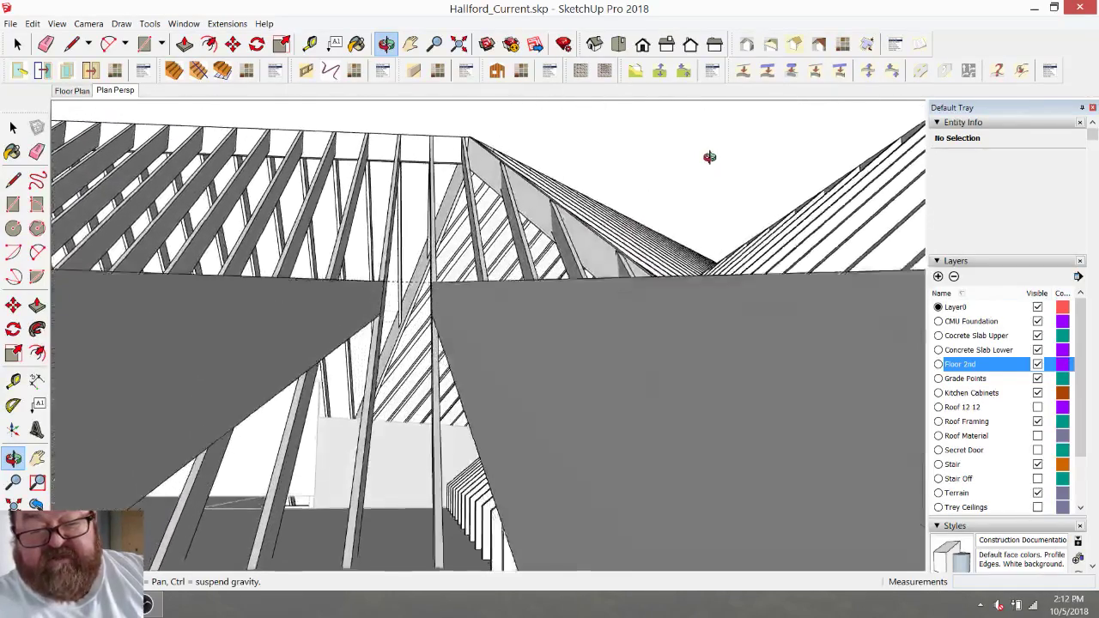
left_click_drag(709, 157, 588, 238)
Draw a rectangular face across the tops of the side-gable rafters, about 10' 9 5/8" by 7' 7 7/8".
left_click_drag(606, 299, 658, 366)
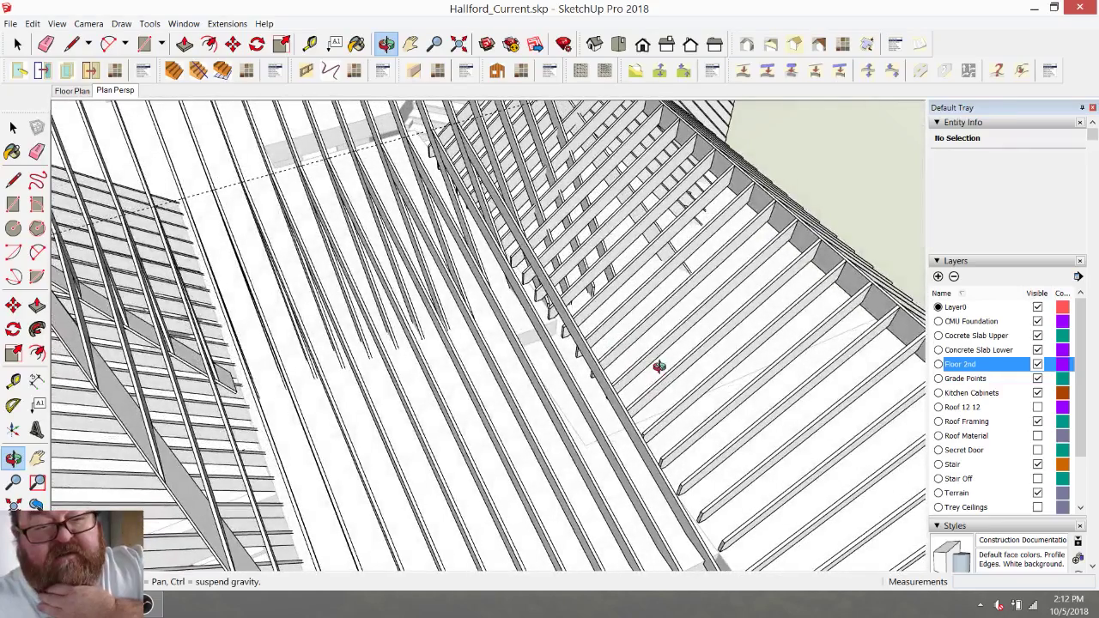
left_click_drag(584, 253, 635, 326)
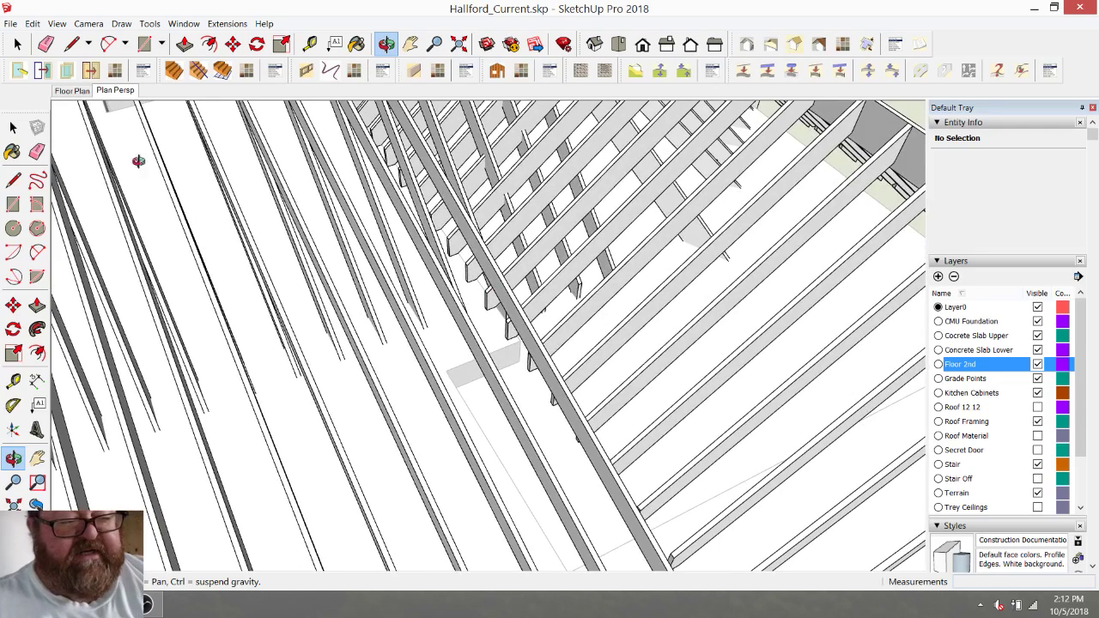
left_click(72, 44)
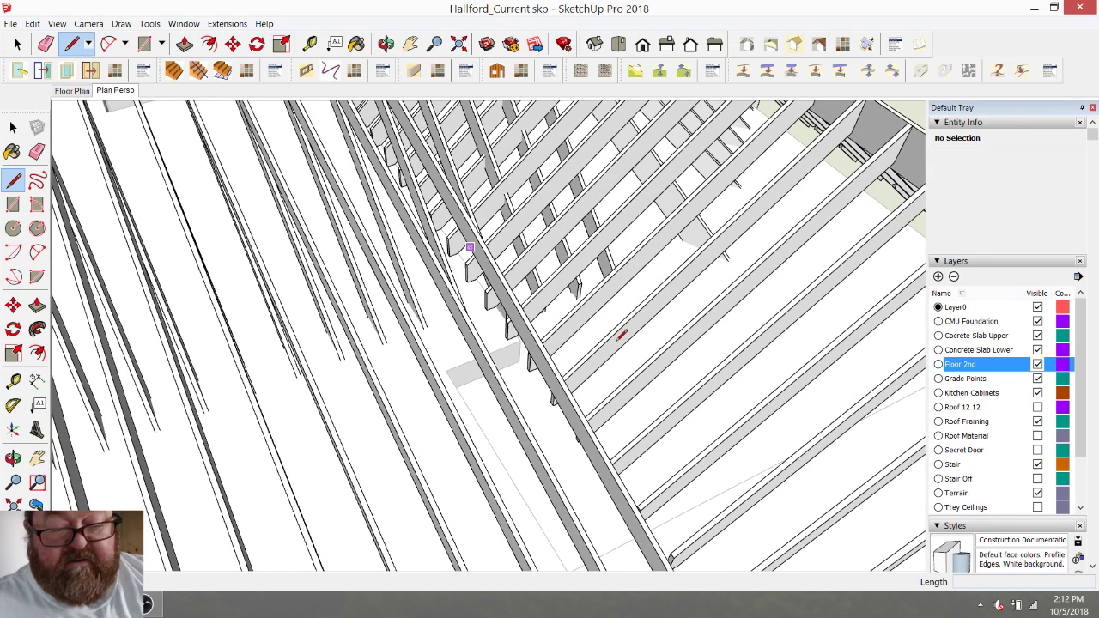
left_click(576, 363)
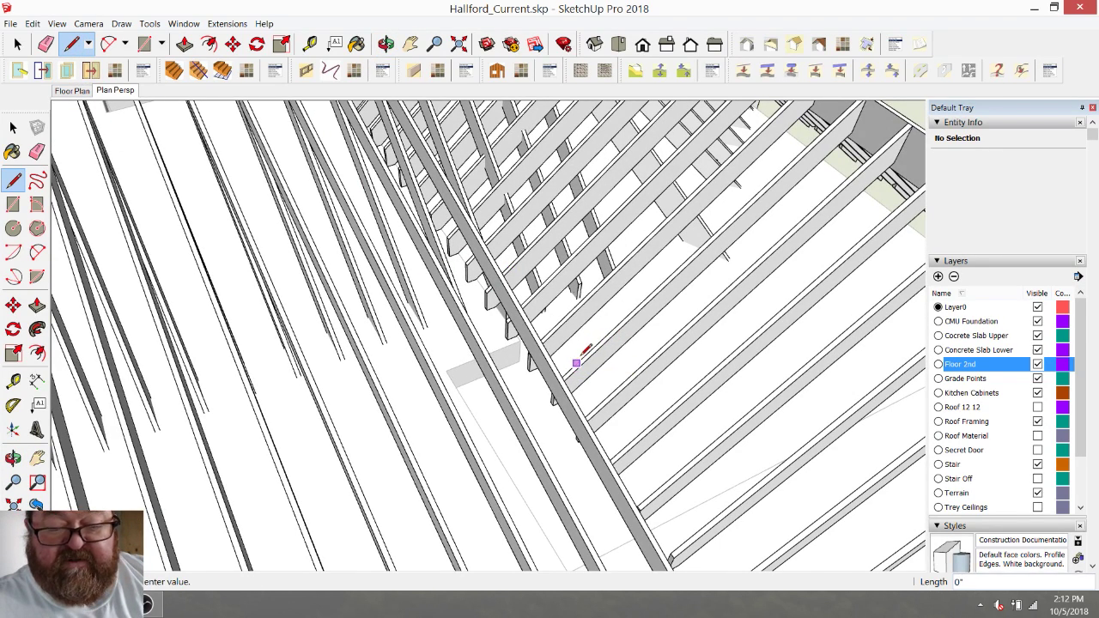
scroll(579, 359, "down", 2)
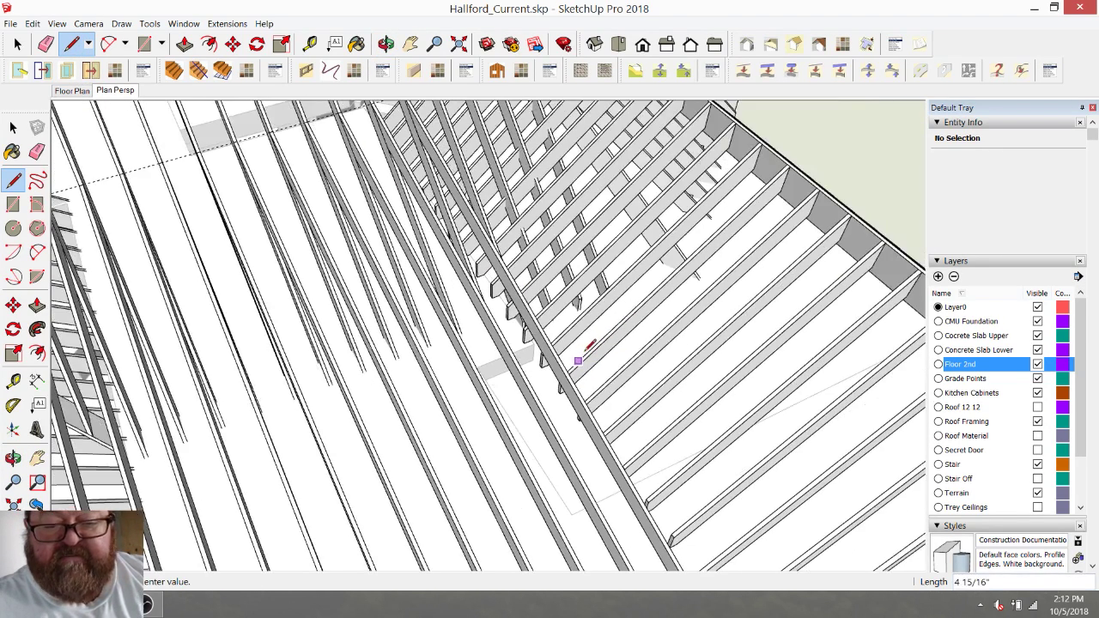
left_click(740, 207)
middle_click_drag(740, 208, 848, 316)
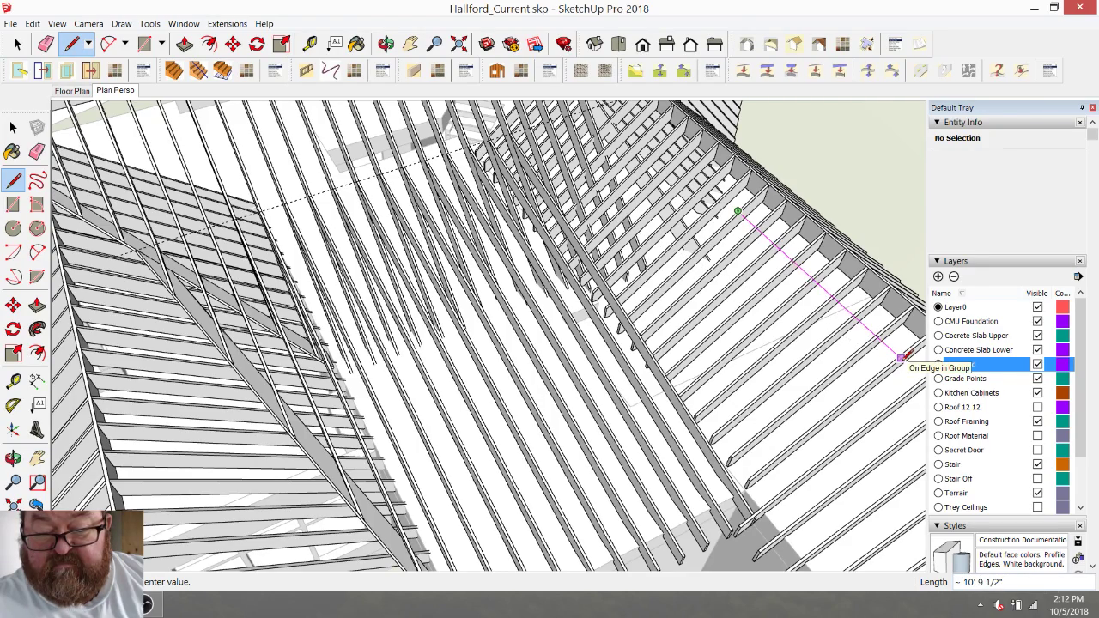
scroll(902, 357, "up", 5)
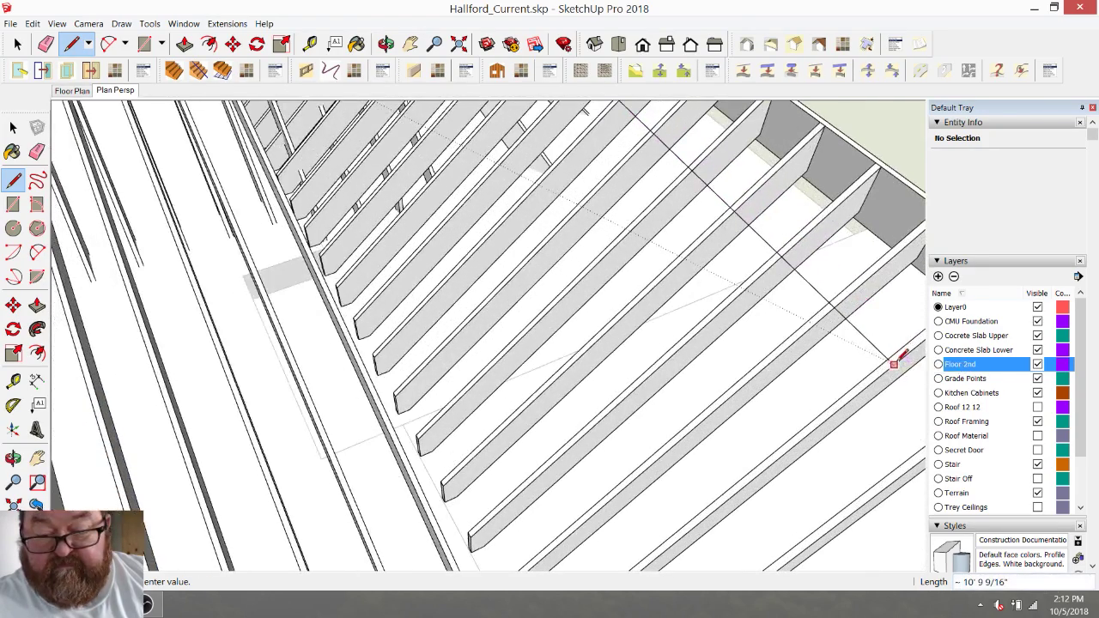
scroll(901, 358, "down", 3)
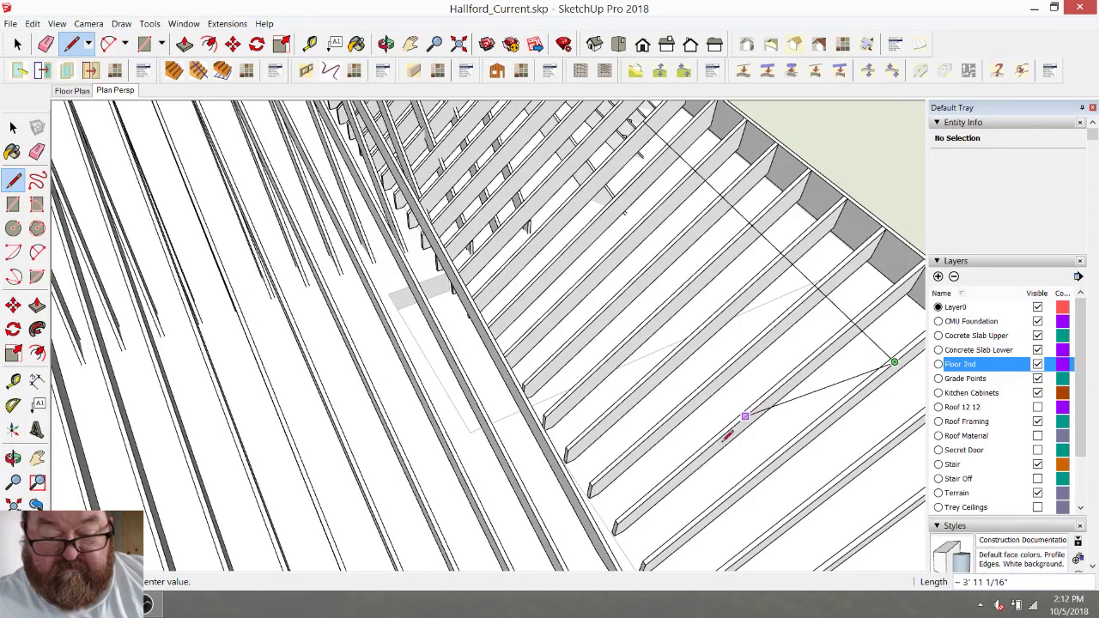
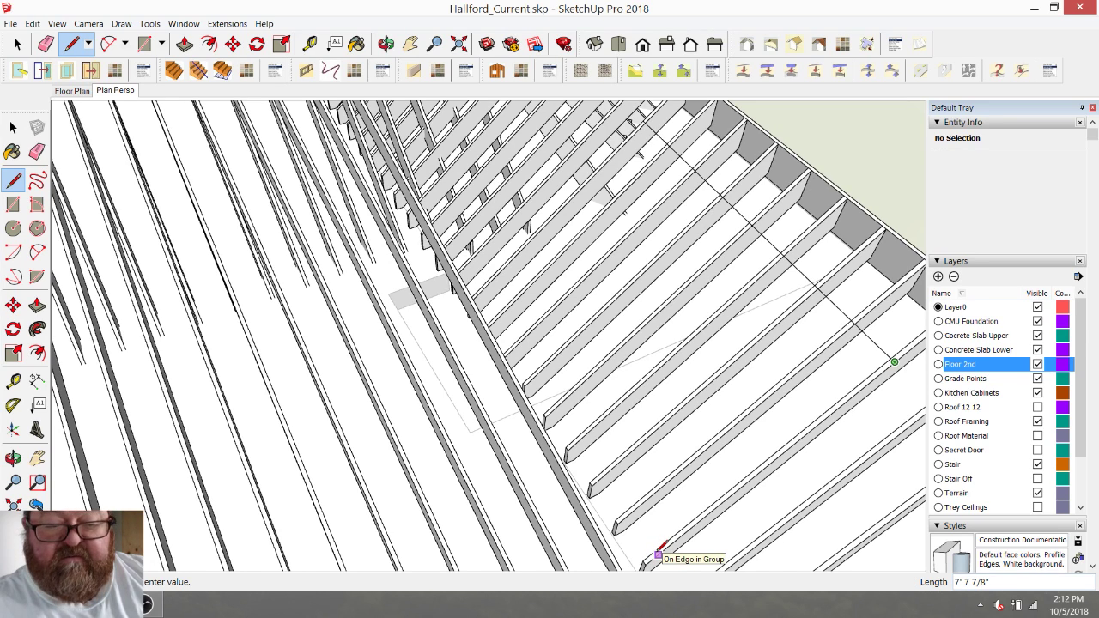
left_click(657, 553)
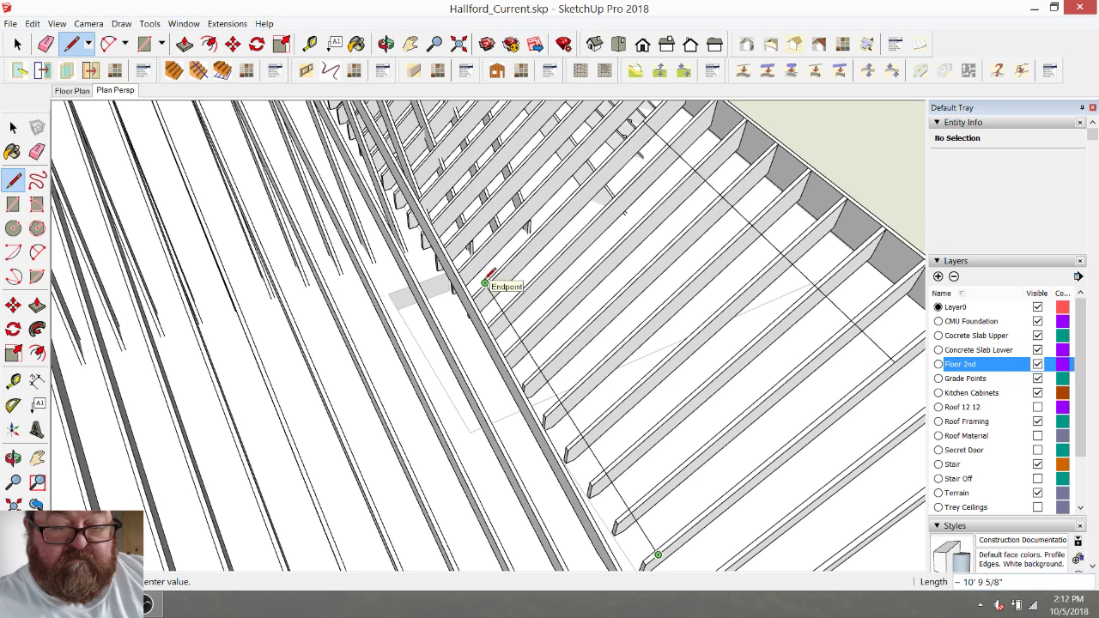
left_click(489, 277)
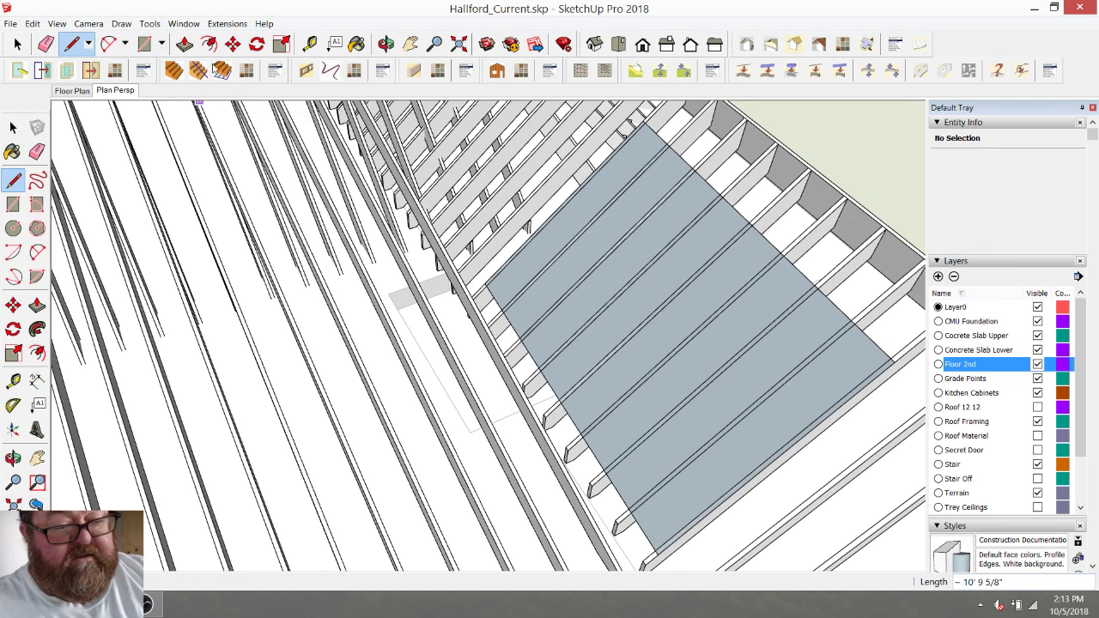
Group the new rectangular face together with its four boundary edges.
left_click(17, 44)
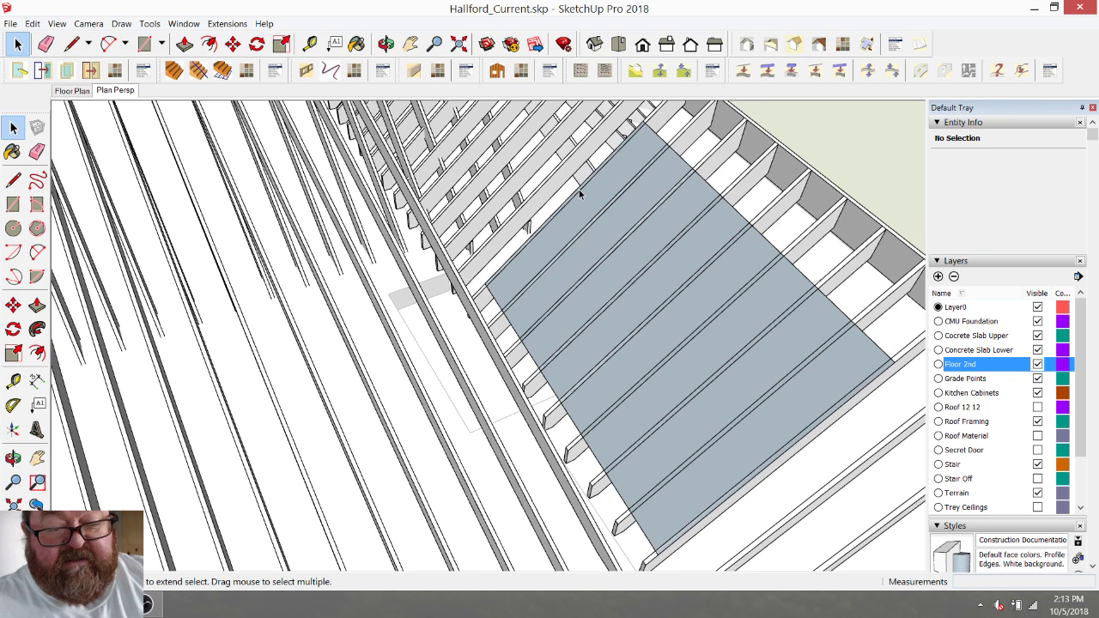
left_click(578, 189)
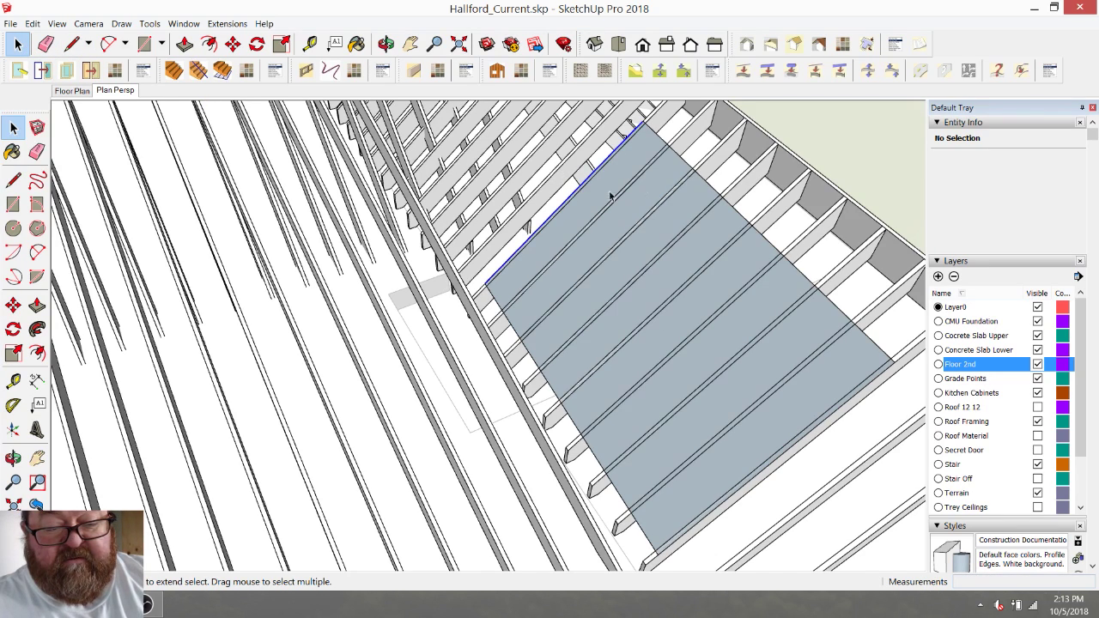
left_click(714, 194)
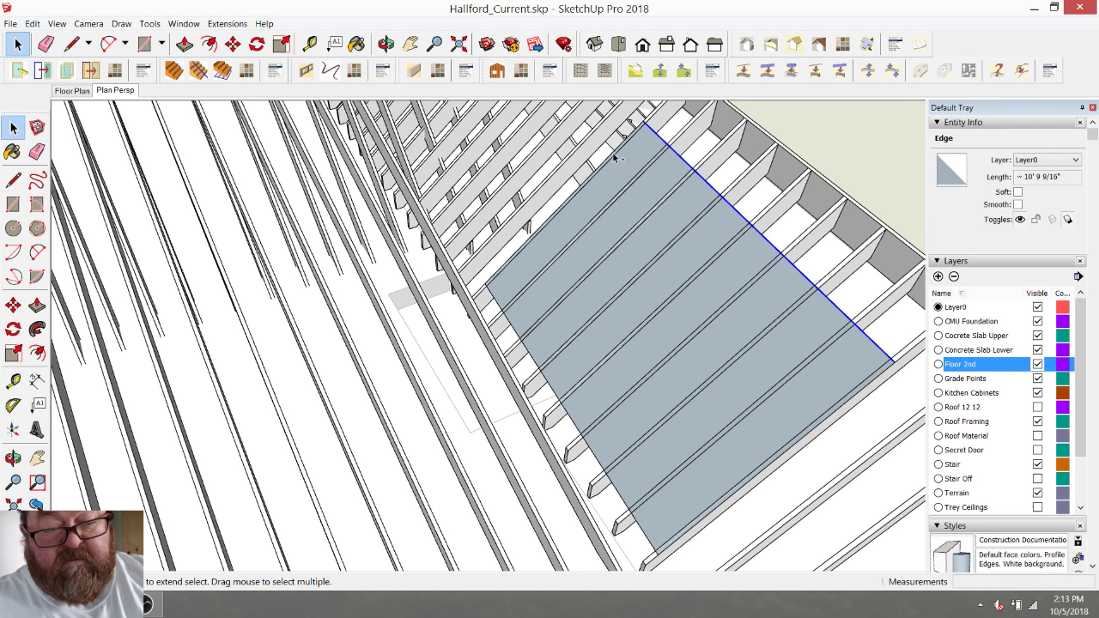
left_click(618, 211, "ctrl")
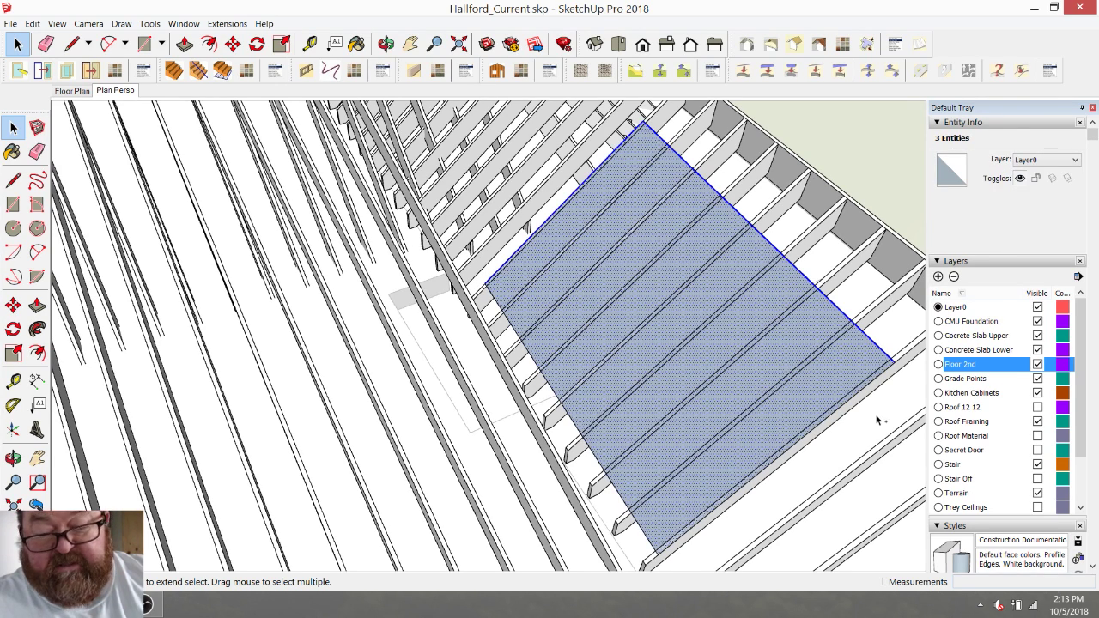
left_click(869, 385, "ctrl")
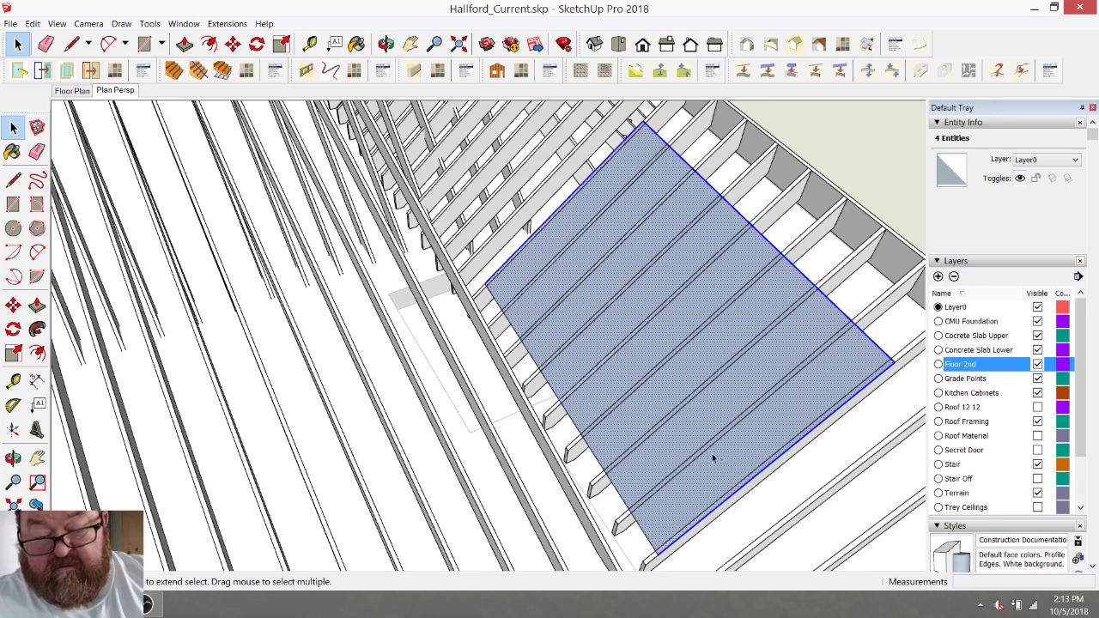
left_click(619, 493, "ctrl")
right_click(628, 374)
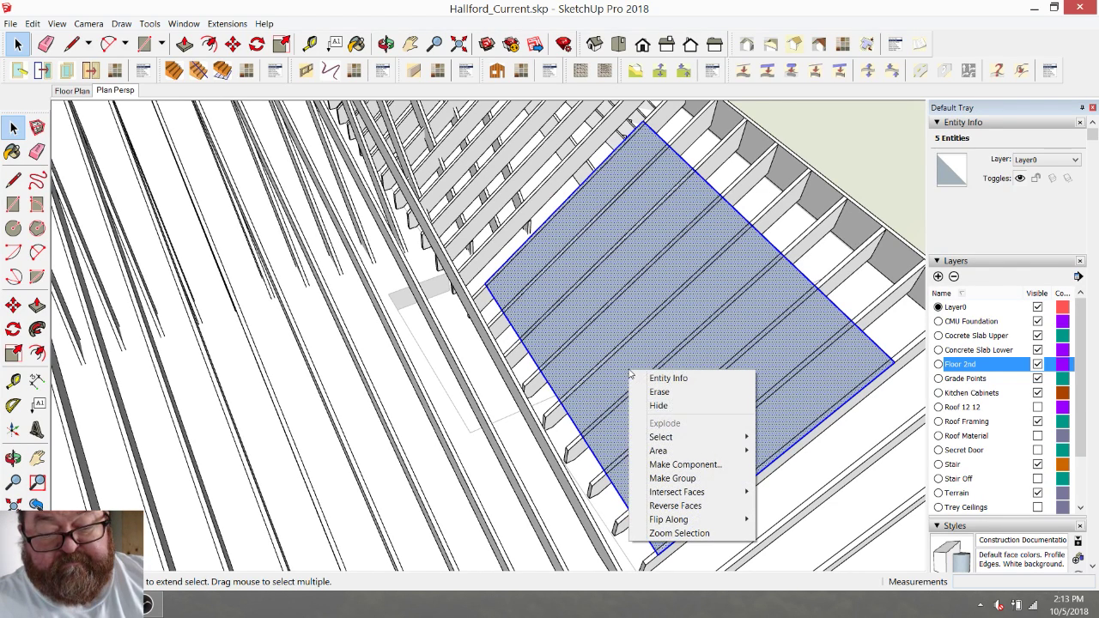
left_click(678, 477)
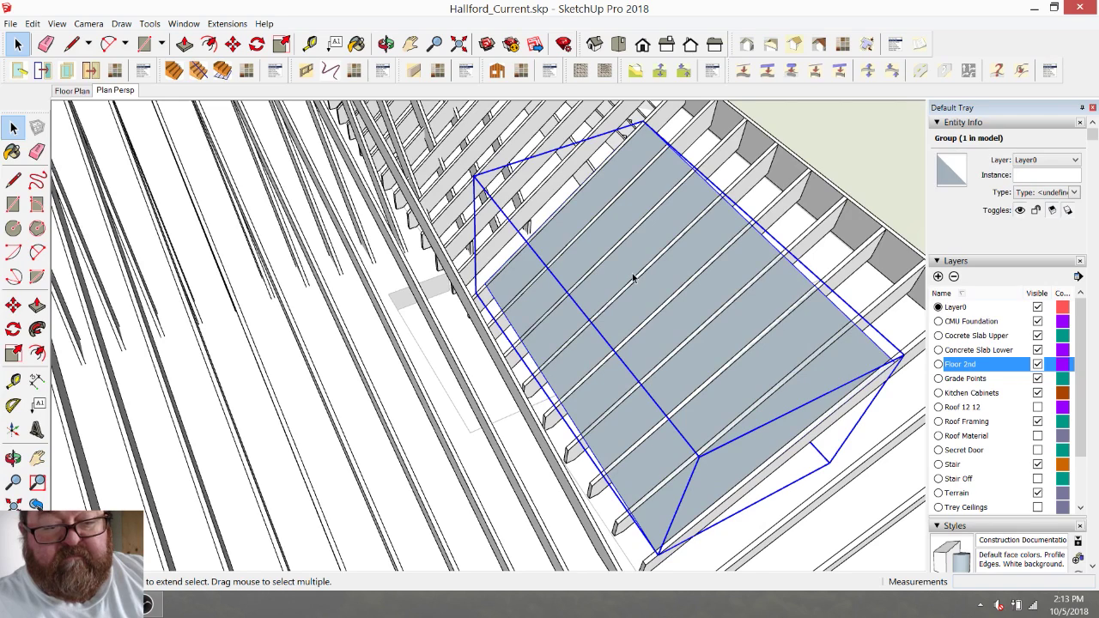
Extrude the face inside the group to a thickness of 1.5" and close the group.
double_click(633, 276)
key("p")
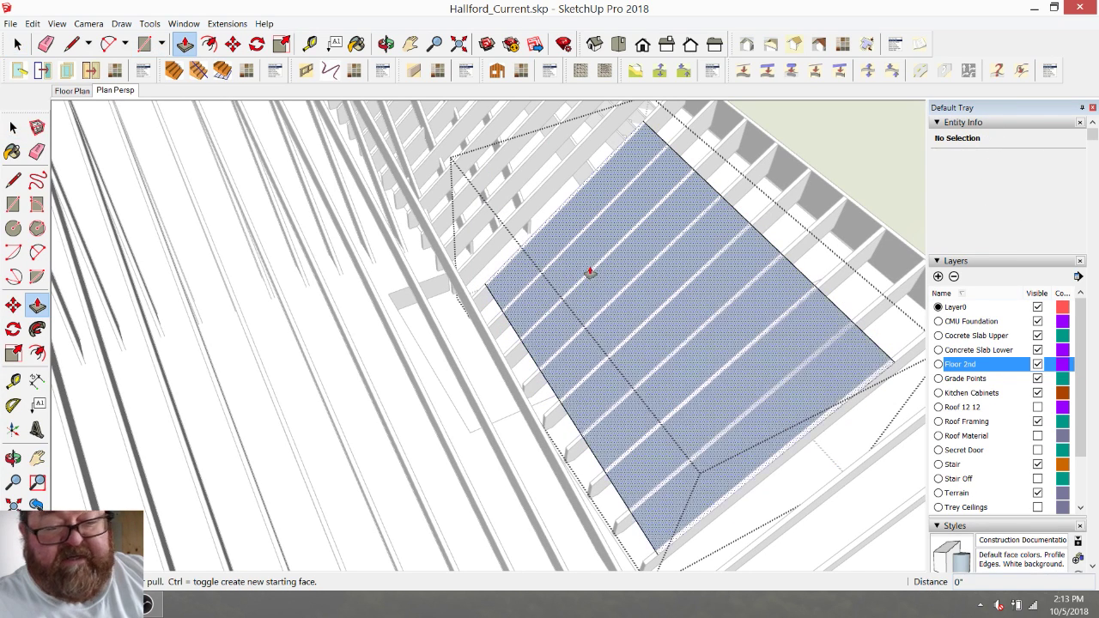
left_click(610, 271)
left_click(599, 267)
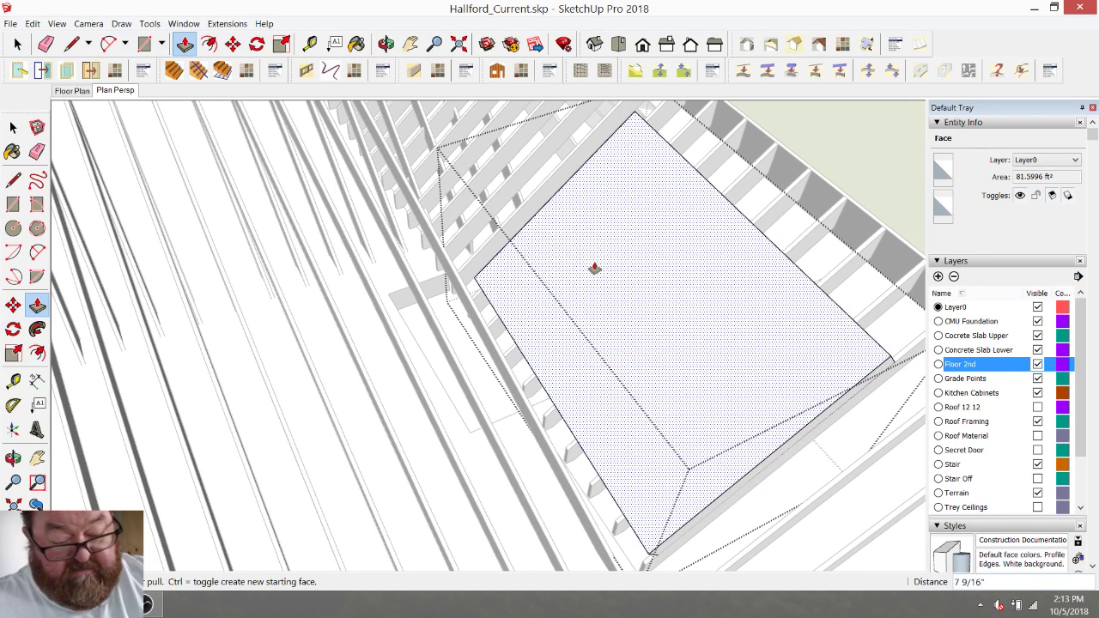
type("1.5")
key("Return")
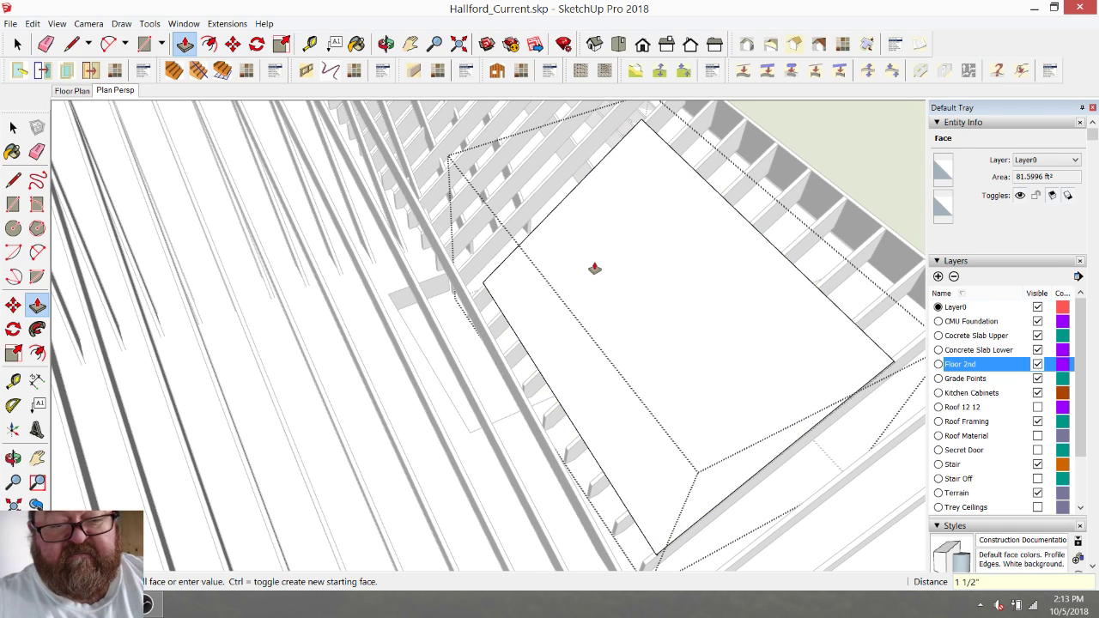
left_click(17, 44)
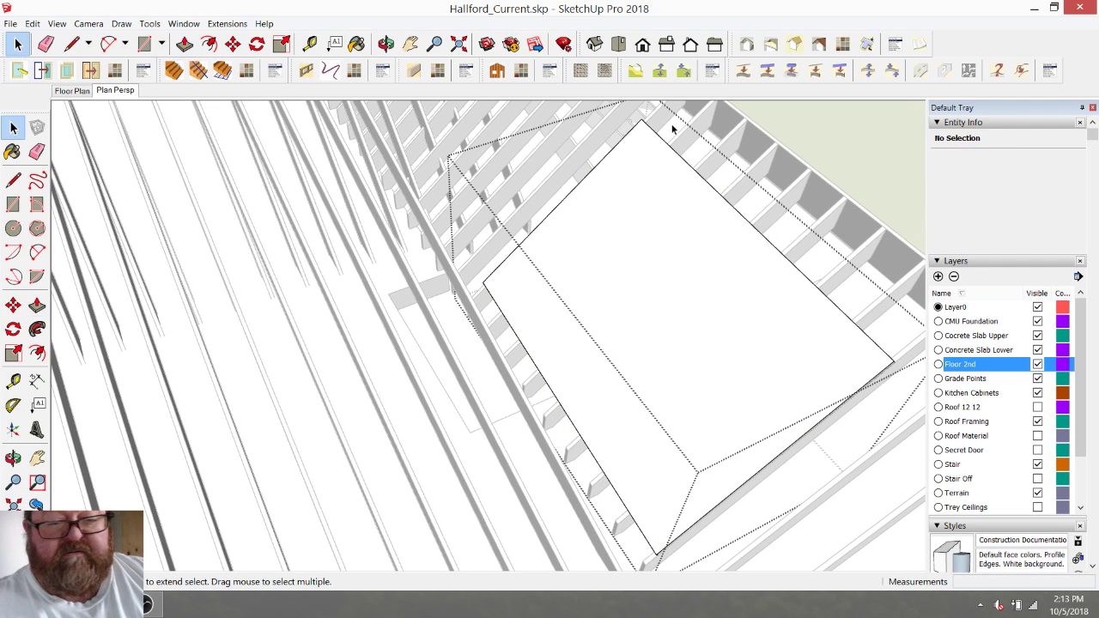
left_click(769, 112)
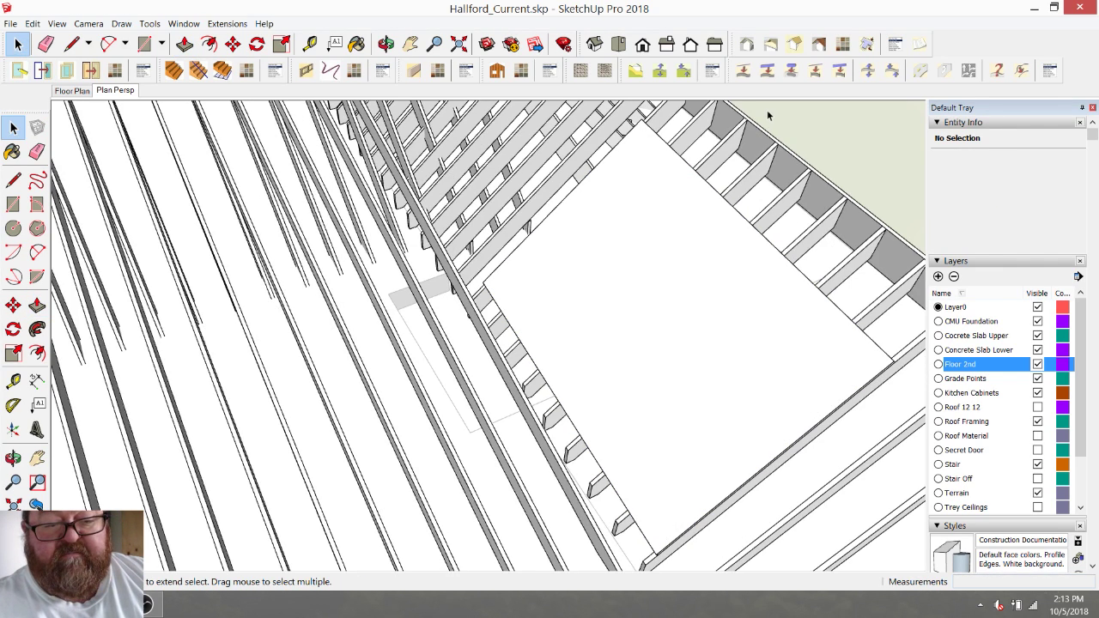
Move the slab group down from the rafter tops into the depth of the rafters.
left_click(230, 44)
scroll(558, 335, "down", 4)
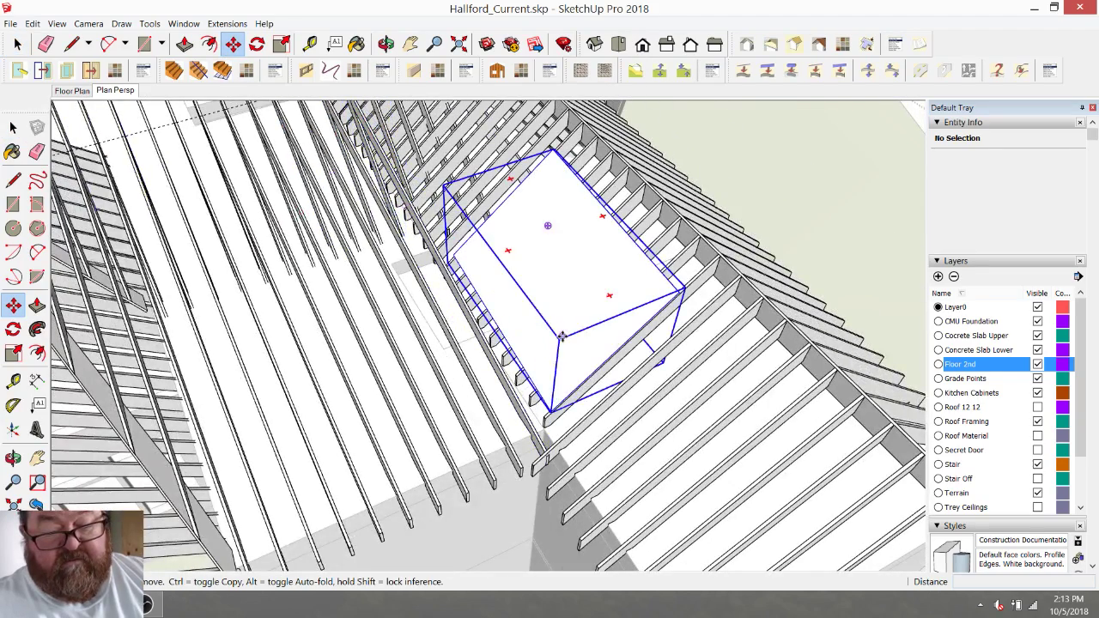
scroll(571, 425, "up", 4)
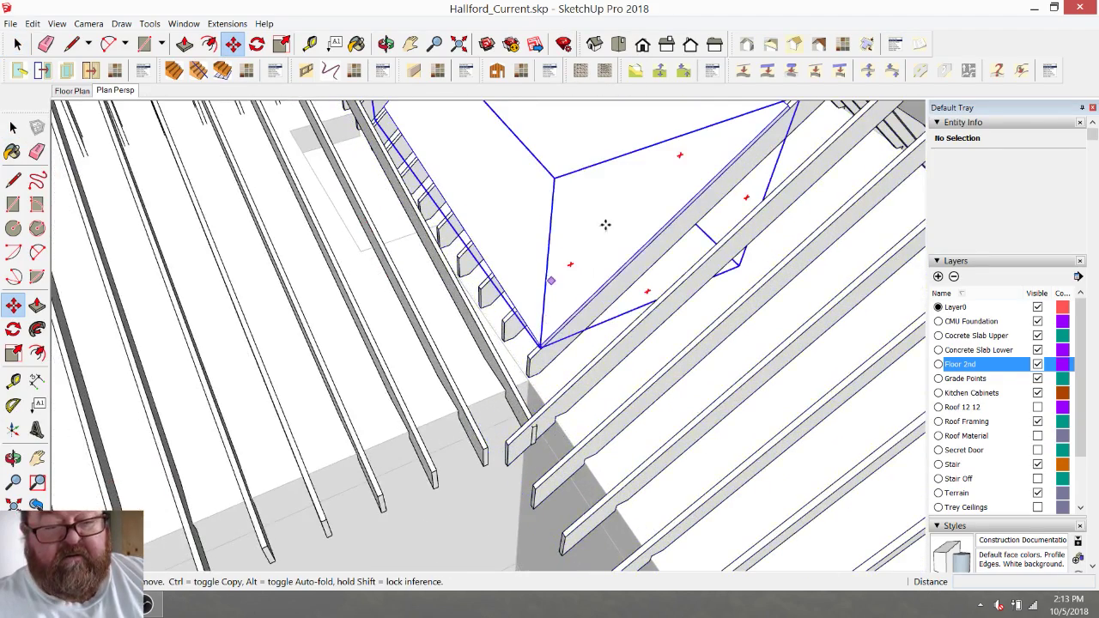
left_click(657, 195)
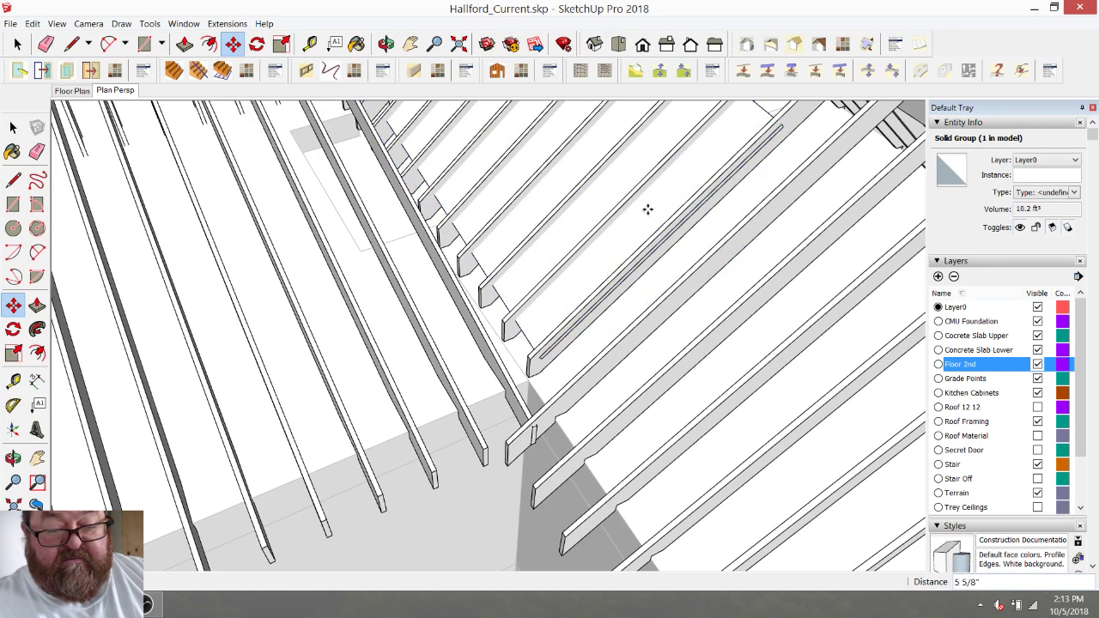
left_click(536, 368)
scroll(543, 335, "up", 5)
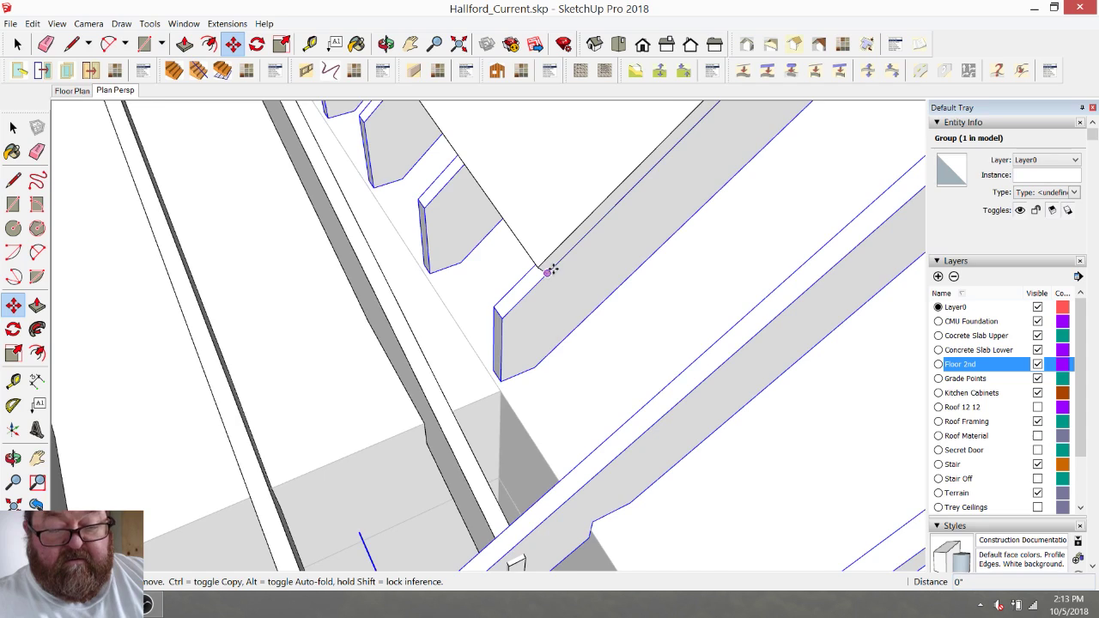
scroll(551, 271, "down", 3)
scroll(552, 269, "up", 2)
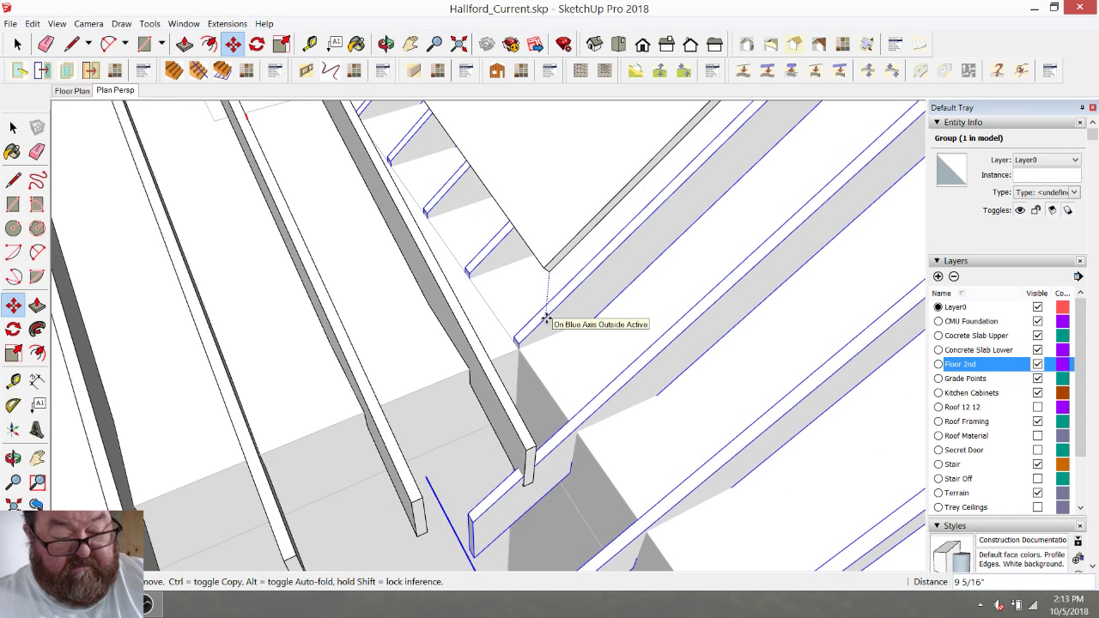
key("Escape")
Move the flat roof panel group so its lower corner sits on the top end corner of the rafter beneath it.
left_click(17, 44)
left_click(538, 196)
left_click(232, 46)
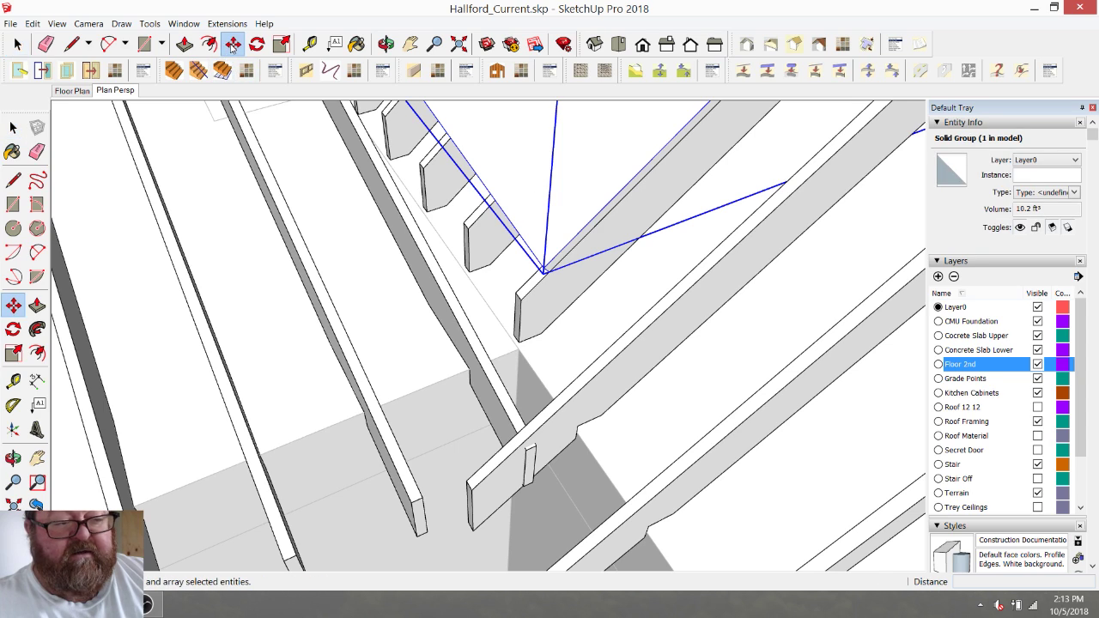
left_click(548, 273)
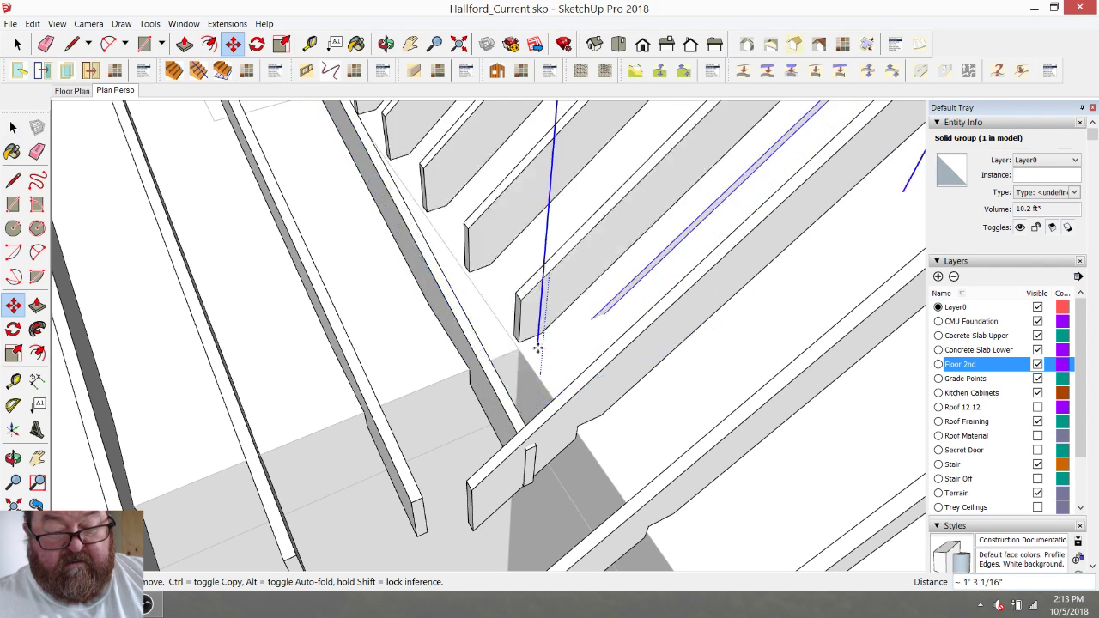
left_click(518, 299)
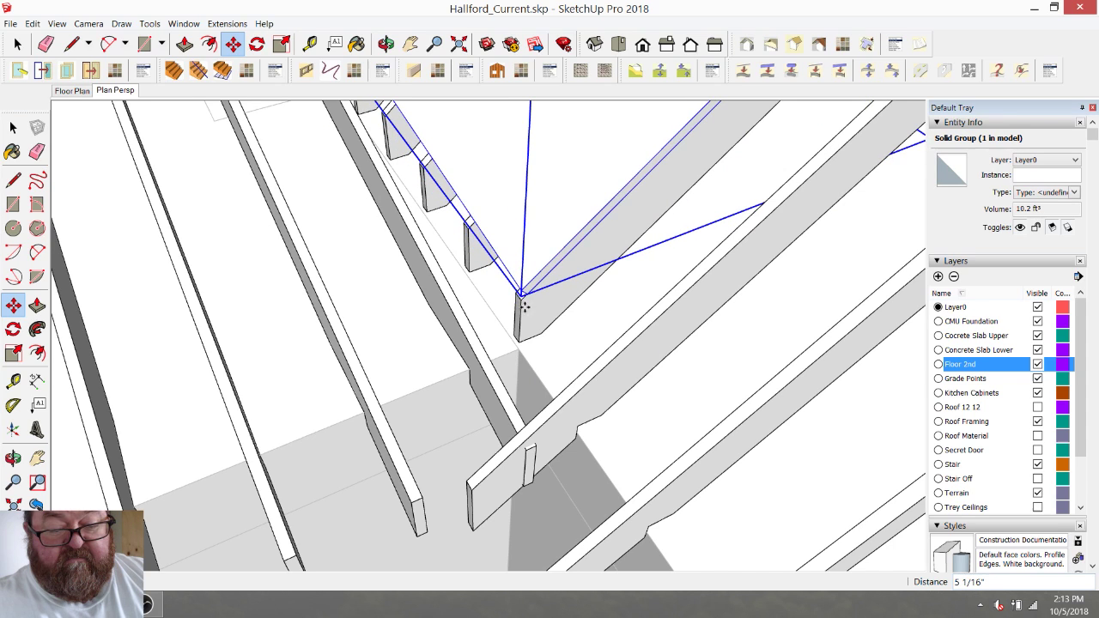
Snap the roof panel's lower outer corner onto the outer top corner of the end rafter.
scroll(525, 309, "up", 2)
scroll(526, 309, "up", 3)
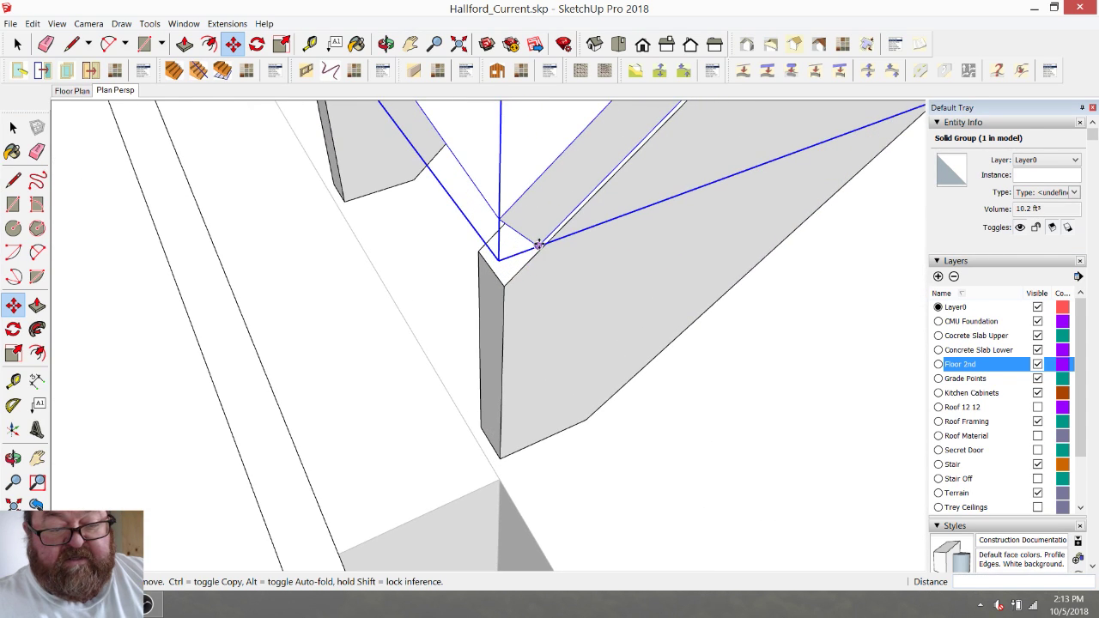
left_click(538, 245)
left_click(506, 285)
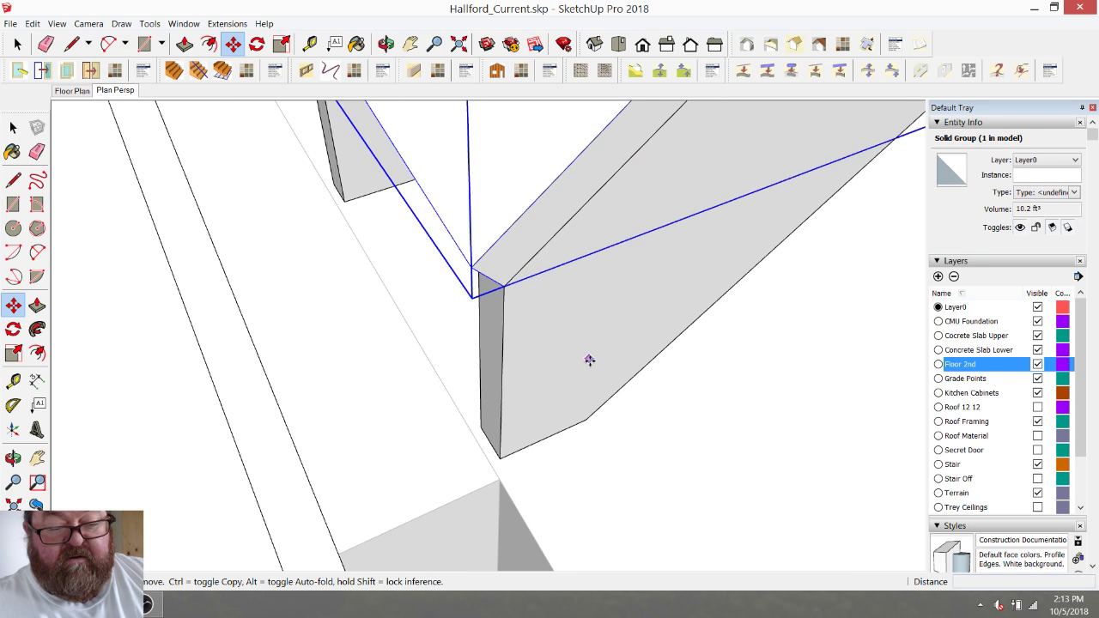
Edit the roof panel group and Push/Pull its narrow side face about 13' 1 11/16" across the neighbouring rafters.
scroll(589, 360, "down", 8)
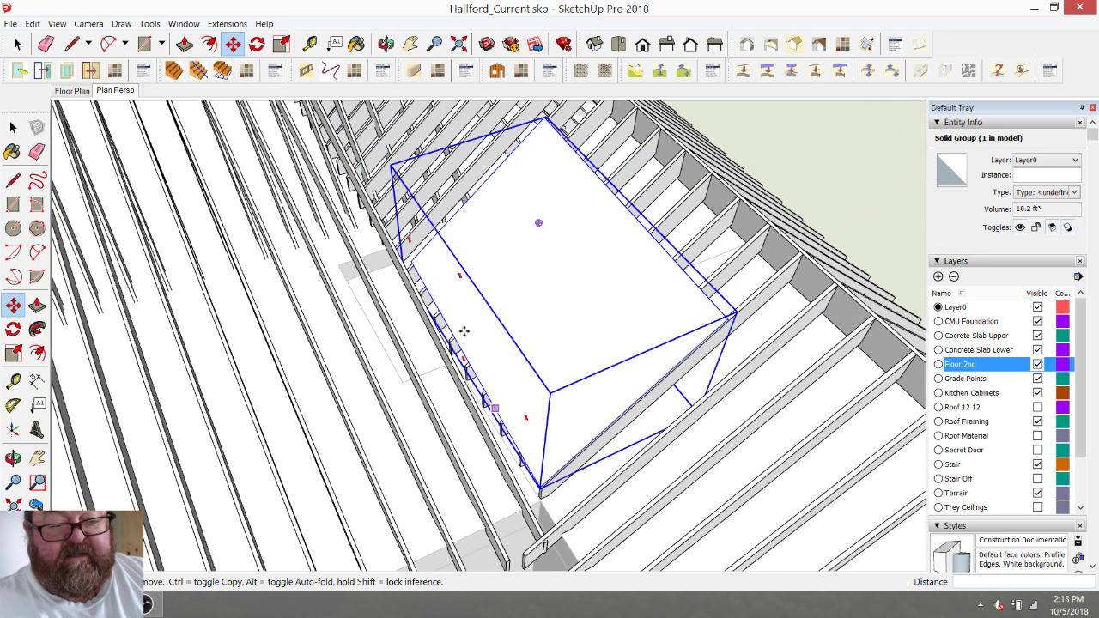
scroll(566, 388, "down", 2)
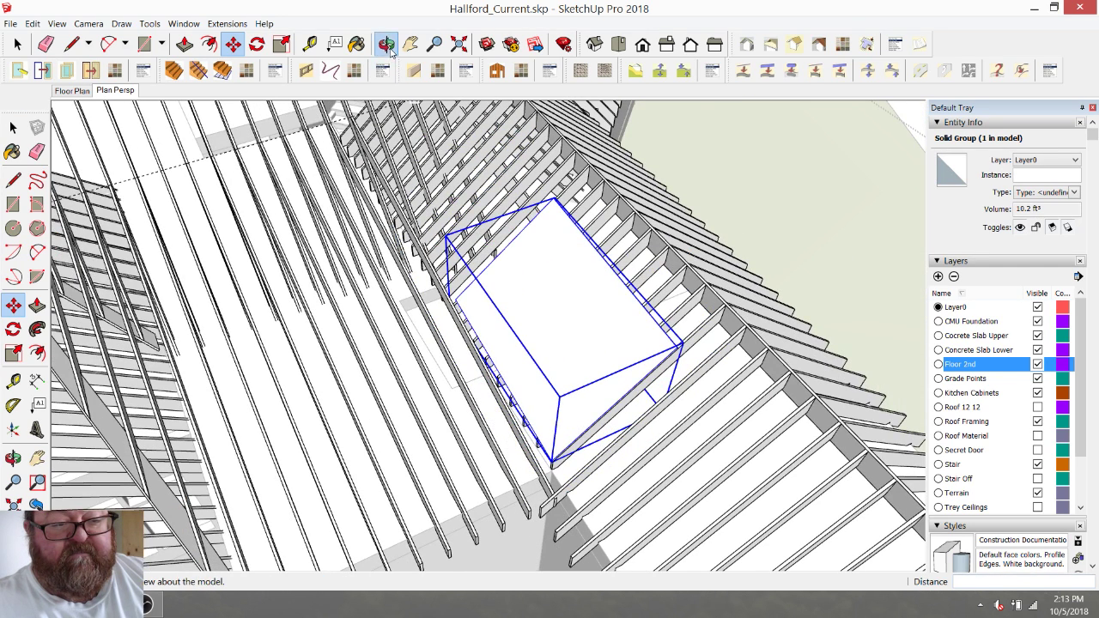
left_click(385, 44)
left_click_drag(515, 253, 842, 223)
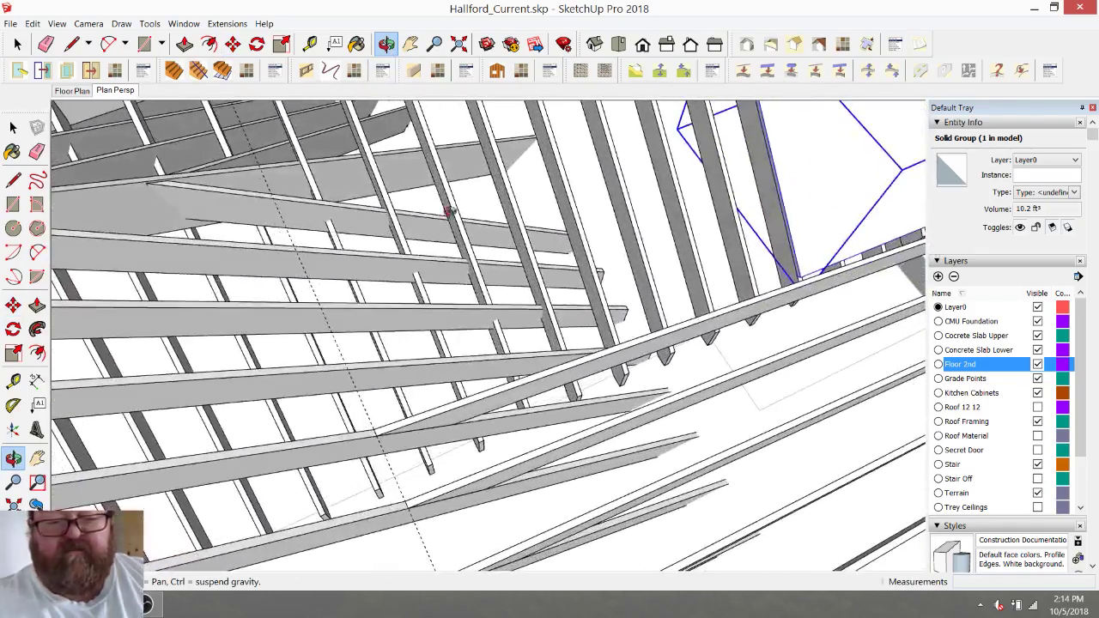
left_click(17, 44)
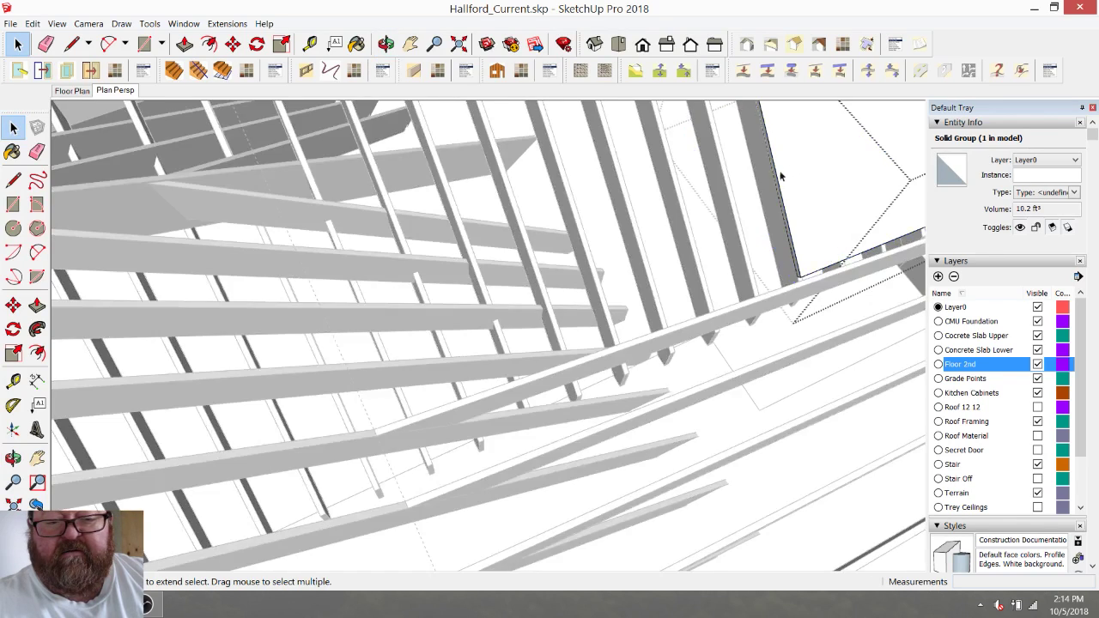
left_click(790, 167)
left_click(185, 44)
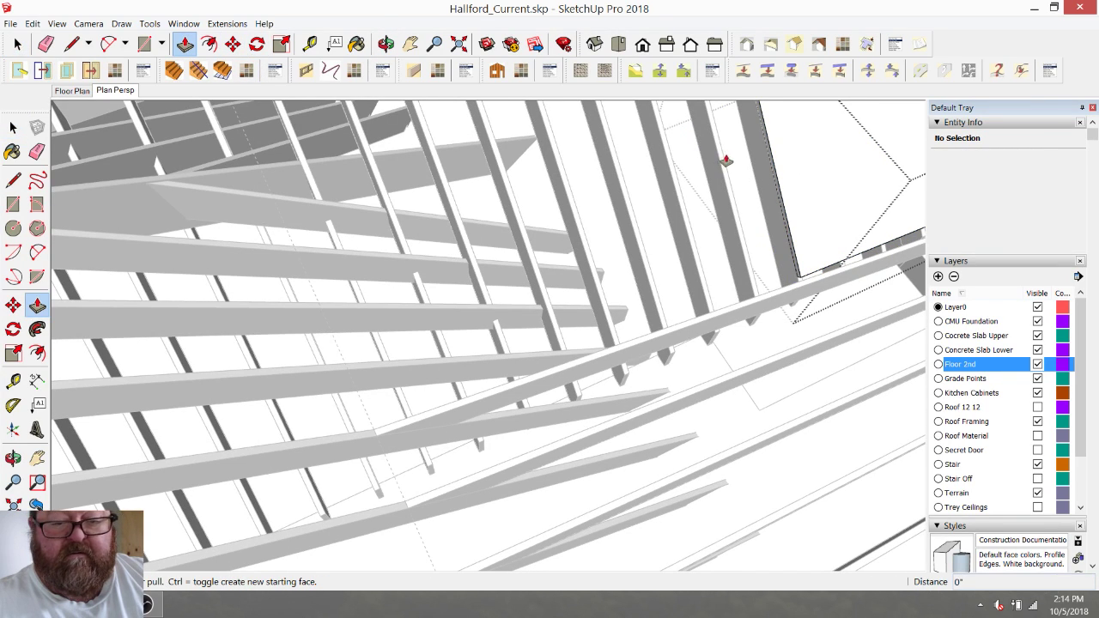
left_click(775, 154)
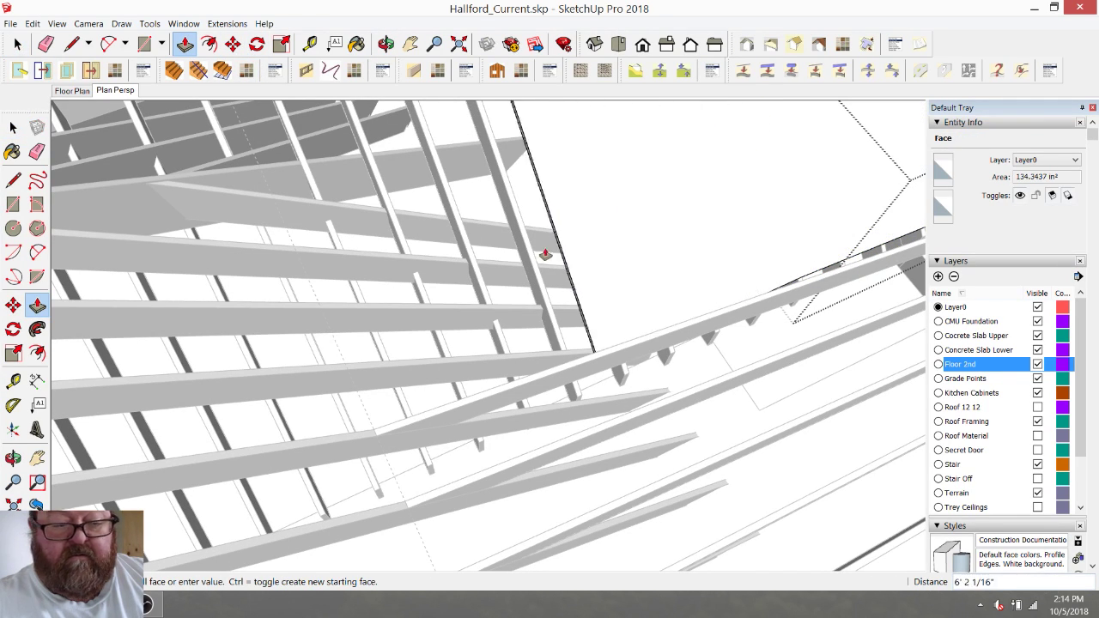
left_click(240, 329)
Push/Pull the far portion of the panel's upper edge face up the slope toward the ridge.
middle_click_drag(503, 361, 535, 323)
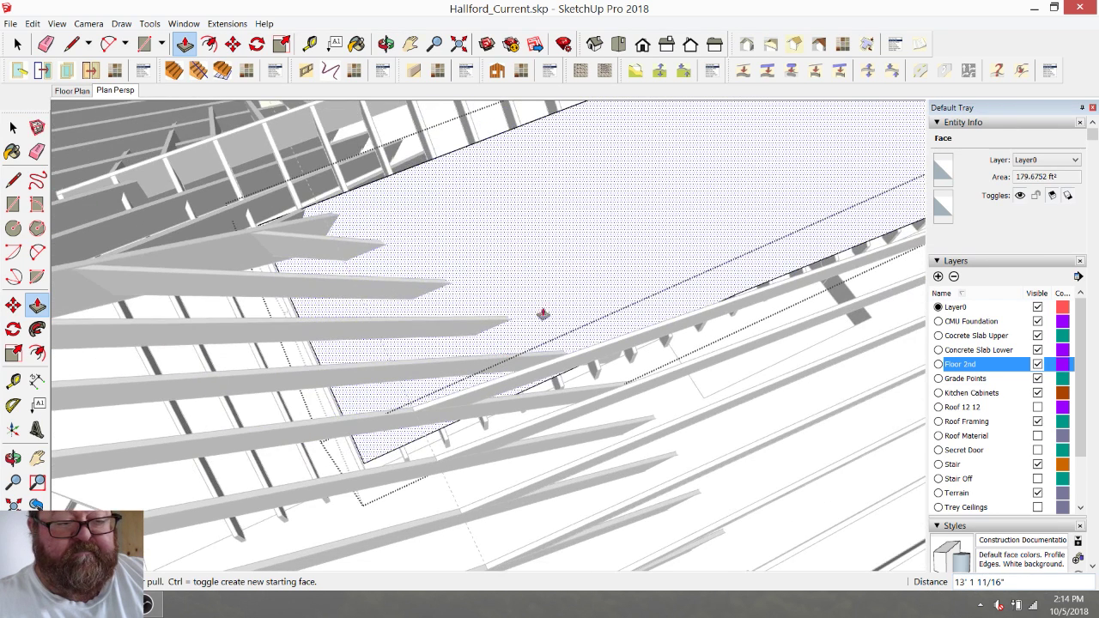
left_click(386, 44)
left_click_drag(266, 219, 389, 175)
left_click(185, 44)
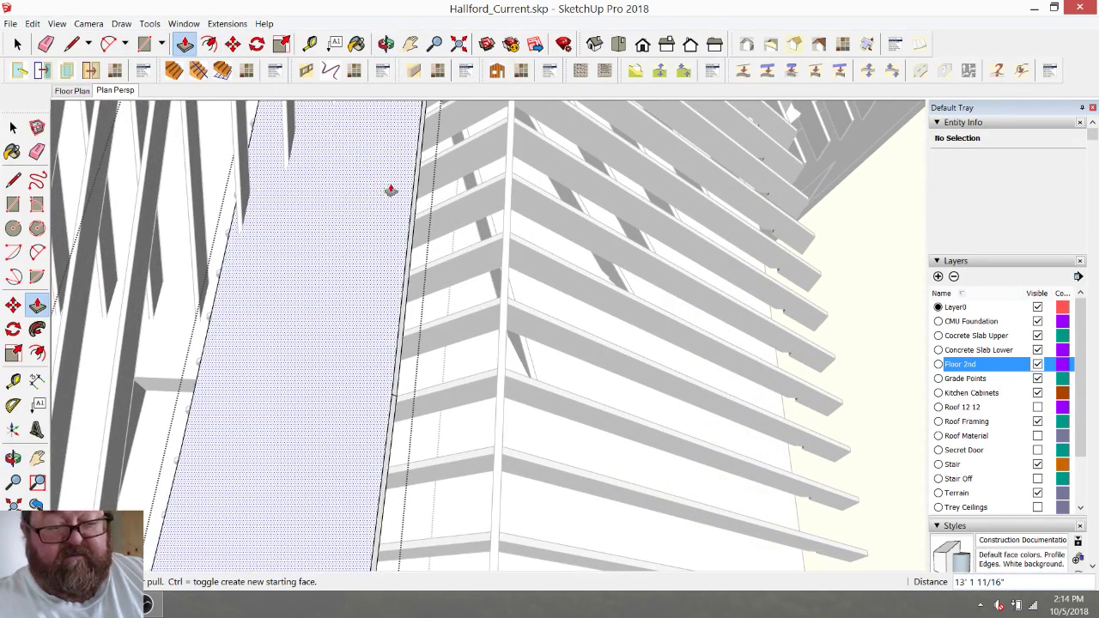
left_click(391, 189)
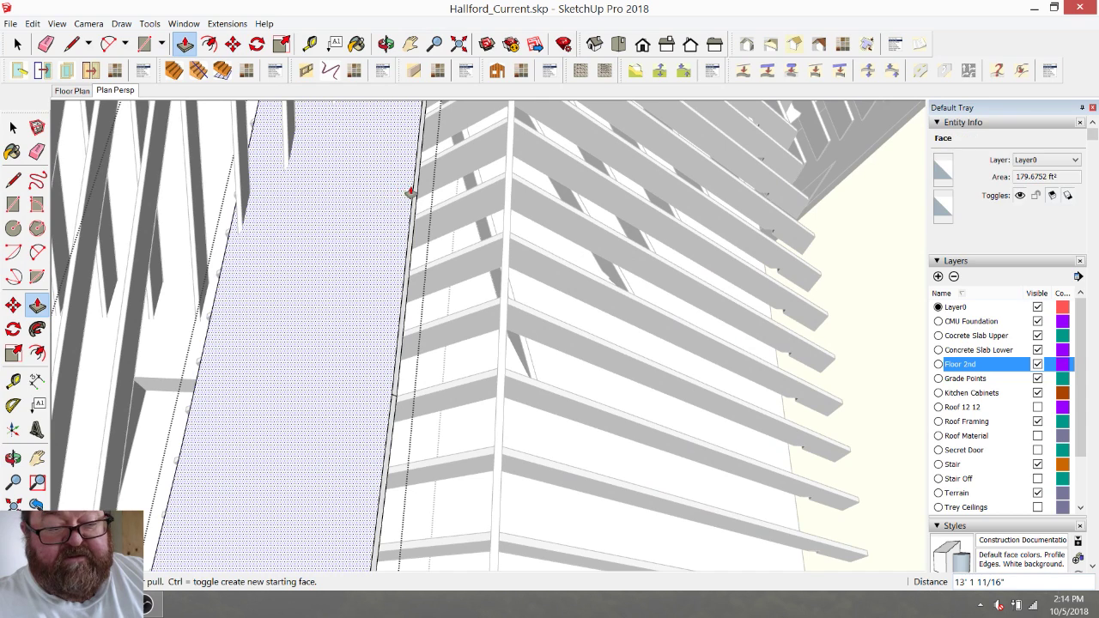
left_click(485, 182)
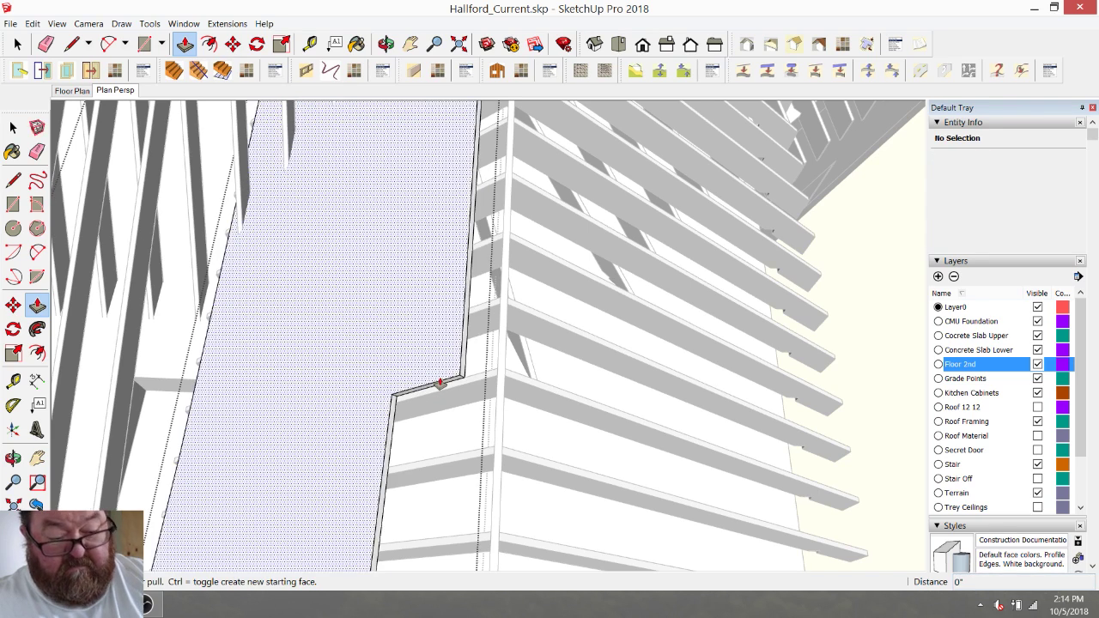
Try to Push/Pull the panel by 1' 8 1/8" at the notch to even out its stepped upper edge, and undo it.
scroll(420, 395, "up", 4)
left_click(383, 403)
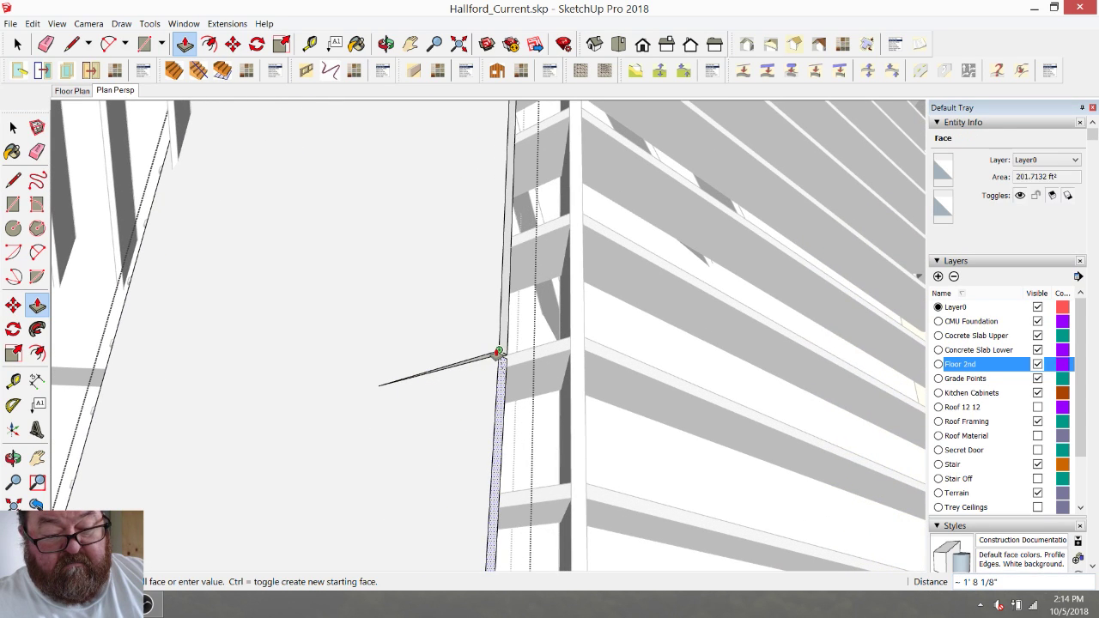
left_click(498, 354)
scroll(667, 436, "down", 5)
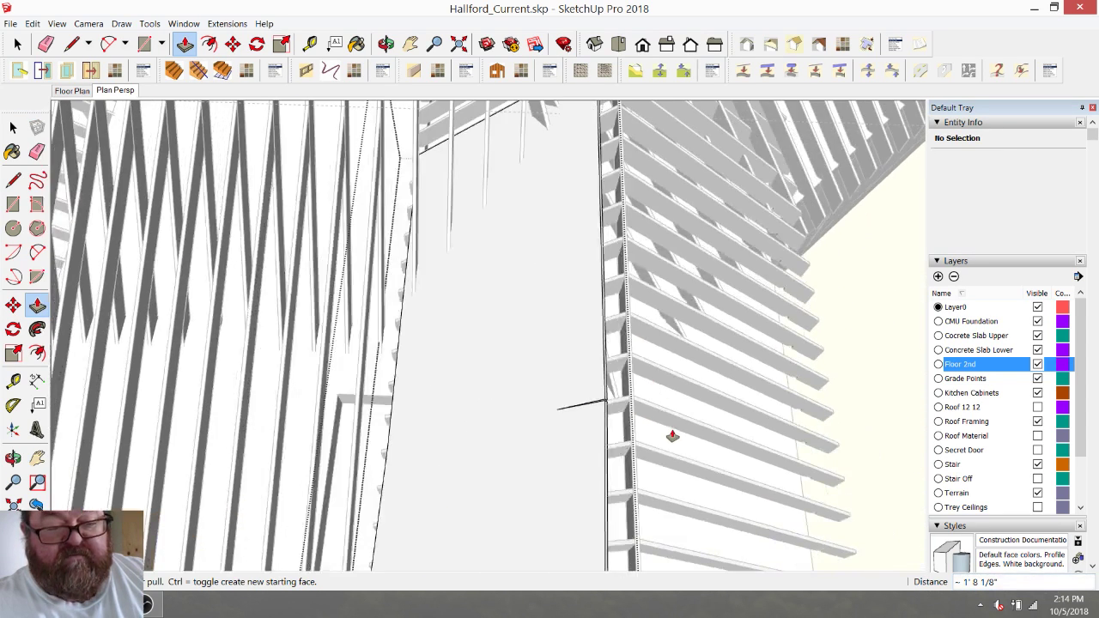
middle_click_drag(490, 332, 648, 297)
key("ctrl+z")
Leave the panel group and copy the last overlapping rafter component one rafter spacing along the guide toward the roof panel.
middle_click_drag(673, 352, 110, 185)
left_click(17, 44)
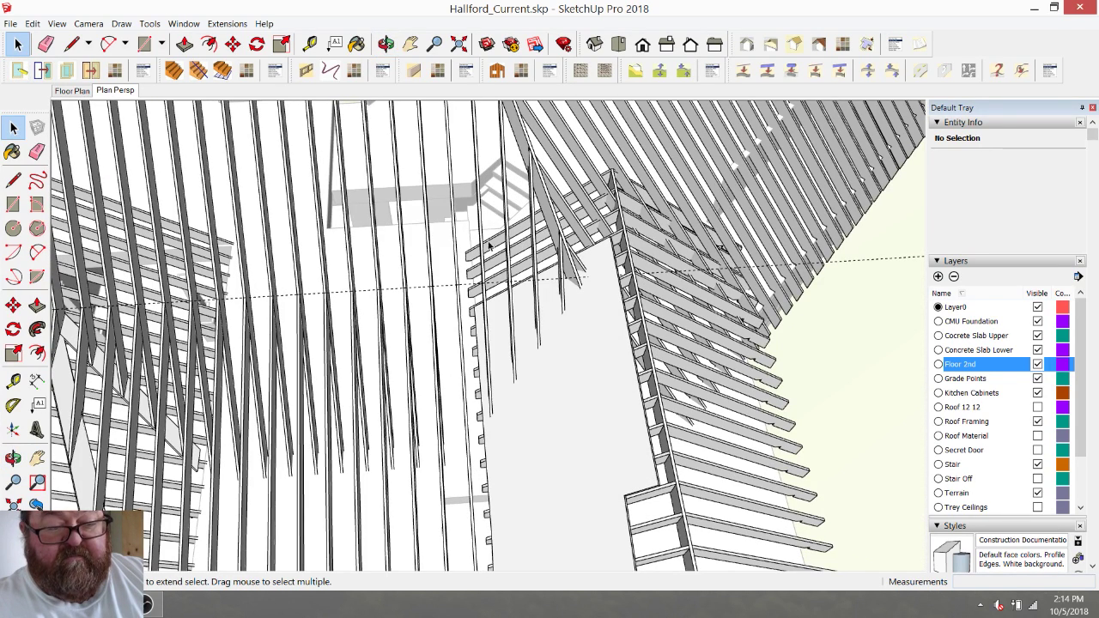
left_click(385, 43)
left_click_drag(420, 143, 378, 263)
scroll(386, 239, "up", 5)
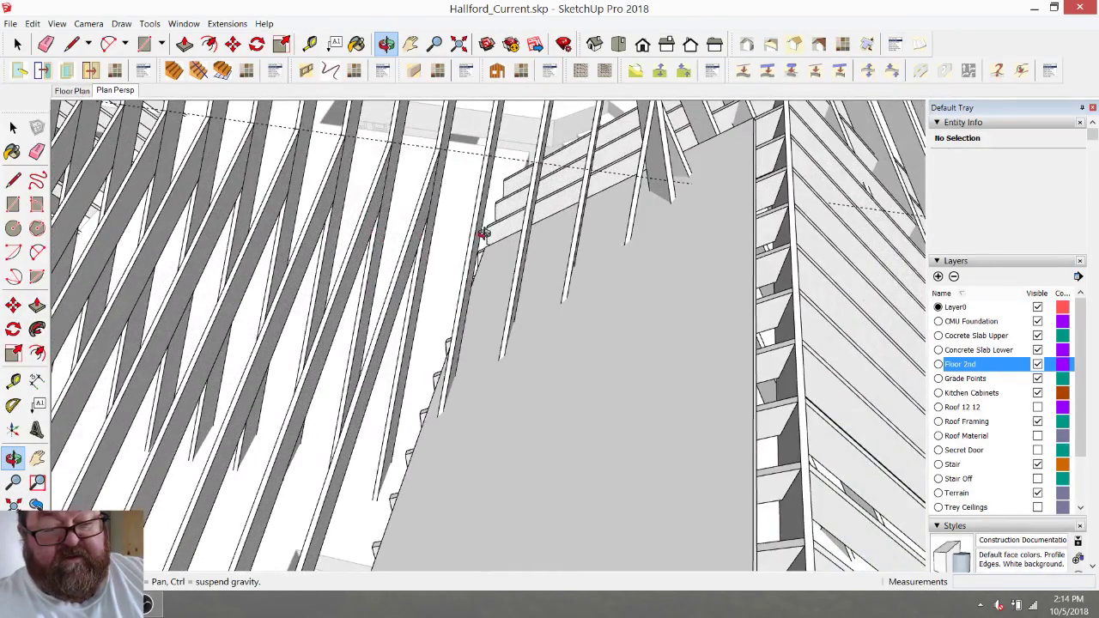
key("space")
left_click(429, 194)
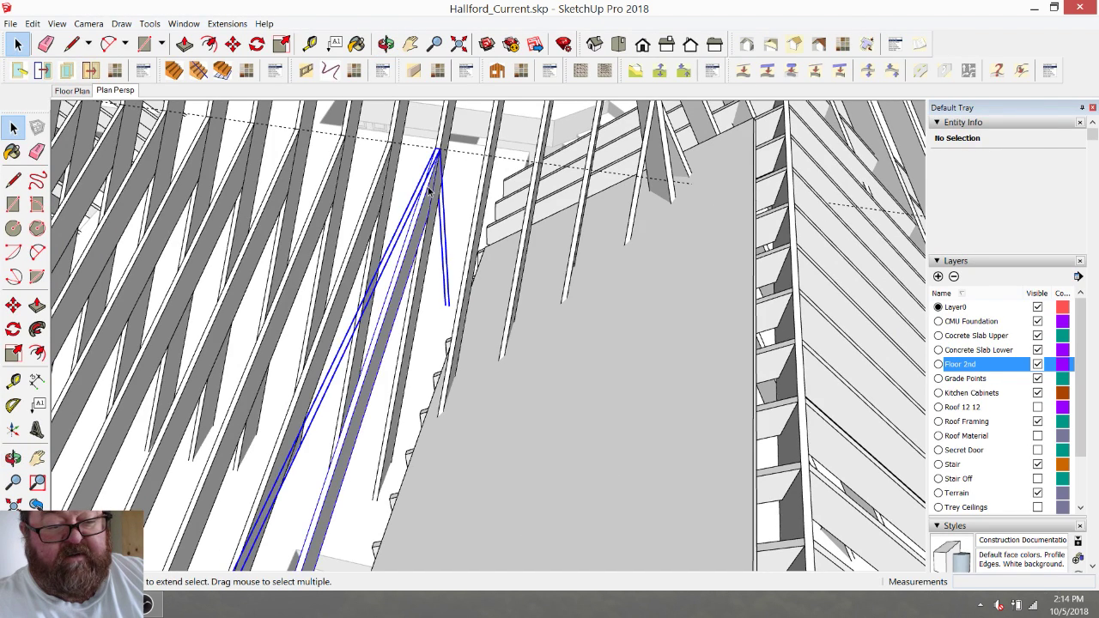
scroll(438, 165, "up", 3)
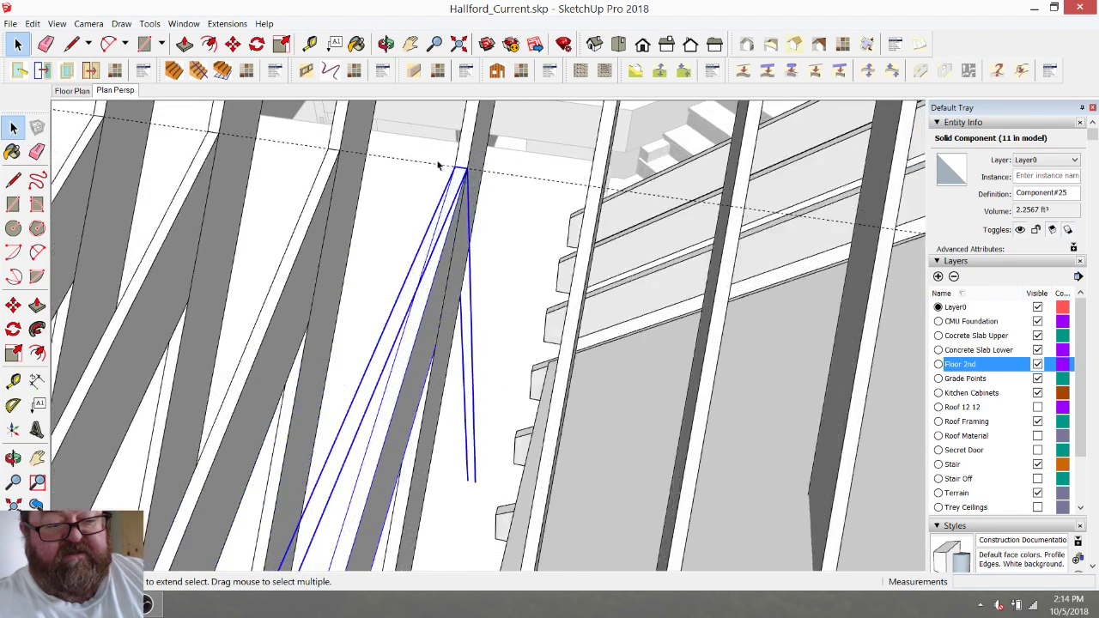
left_click(233, 44)
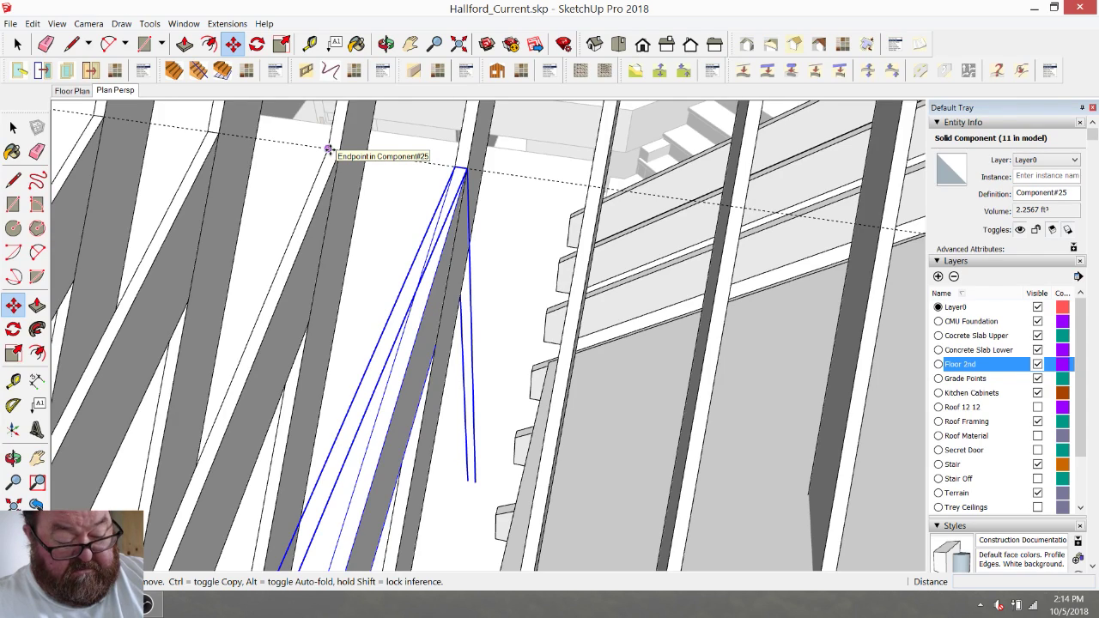
left_click(328, 149)
left_click(347, 208)
key("space")
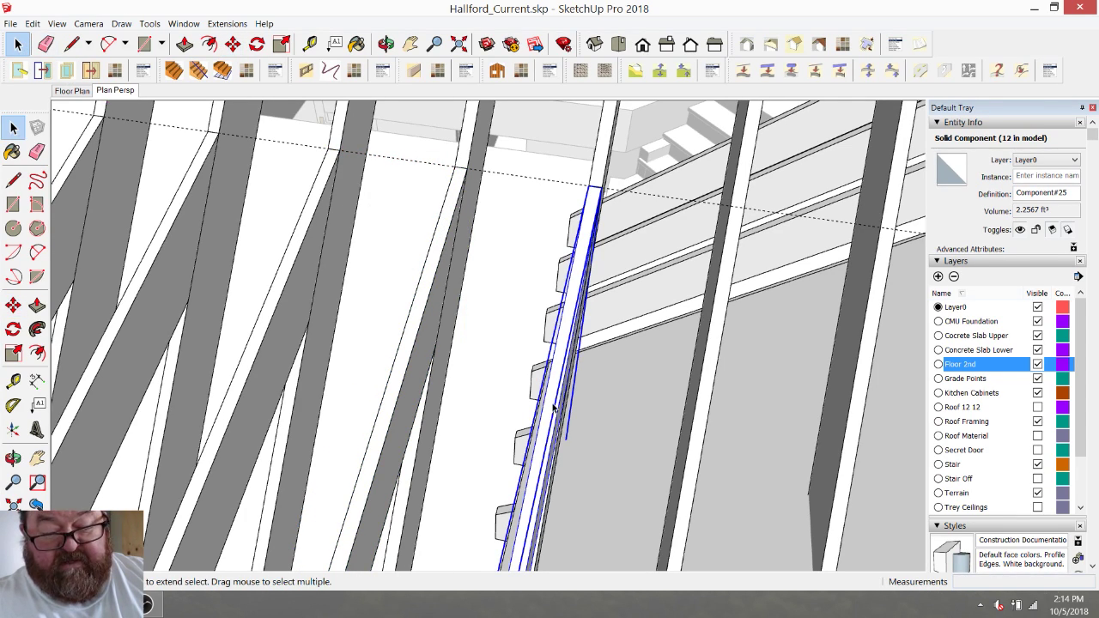
Explode the copied rafter component and turn its geometry into a separate group.
right_click(554, 409)
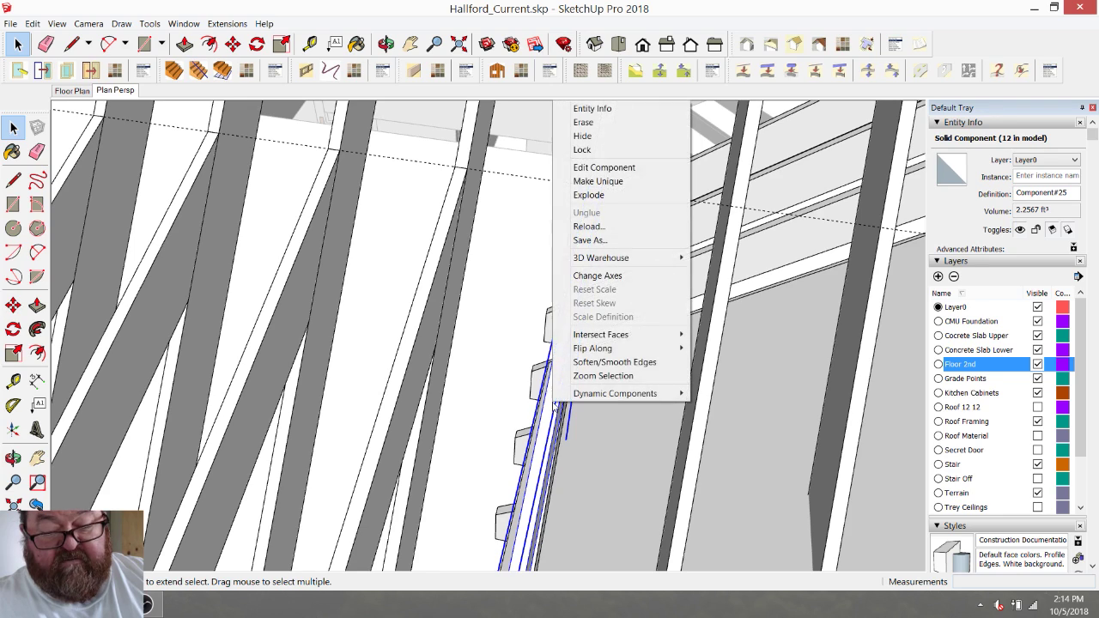
left_click(587, 195)
right_click(562, 337)
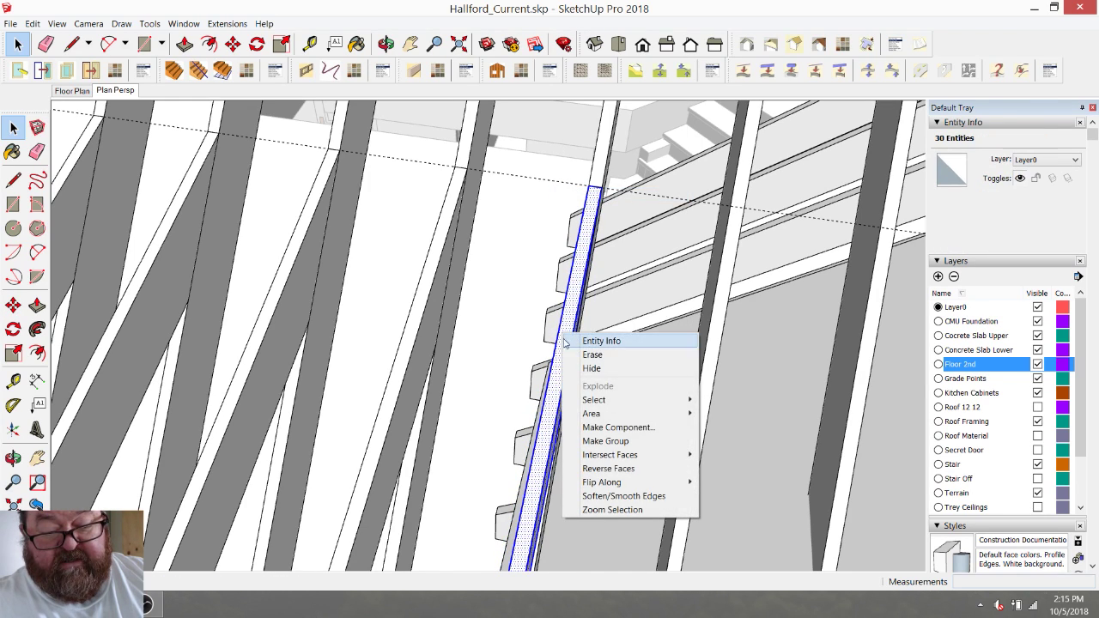
left_click(601, 440)
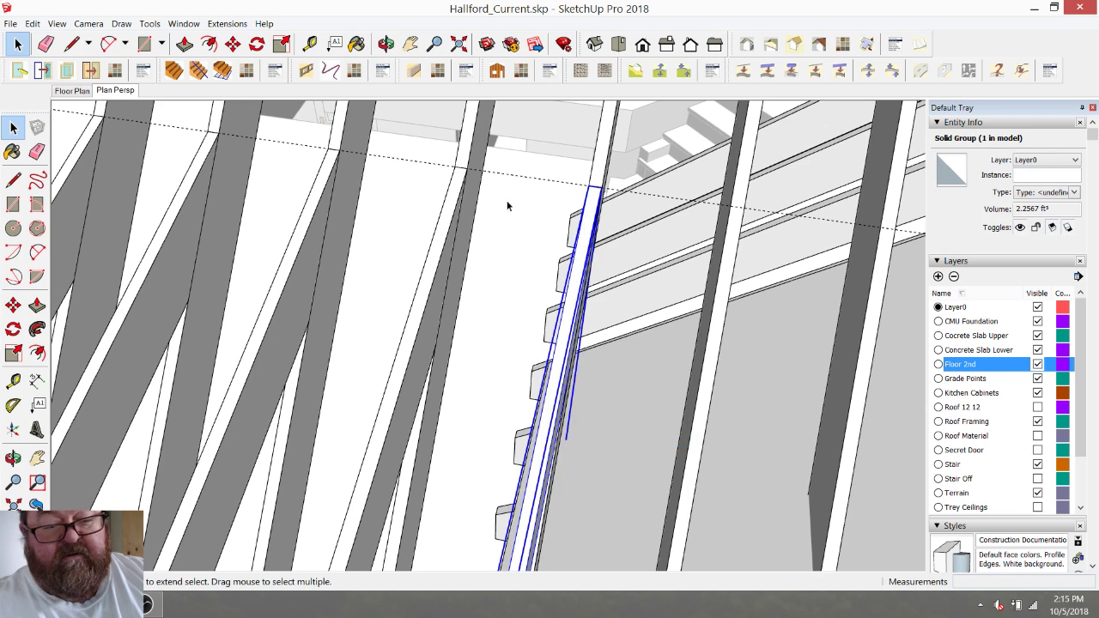
Copy the new rafter group 1' 4" along the guide over the roof panel and array it with *3.
left_click(232, 44)
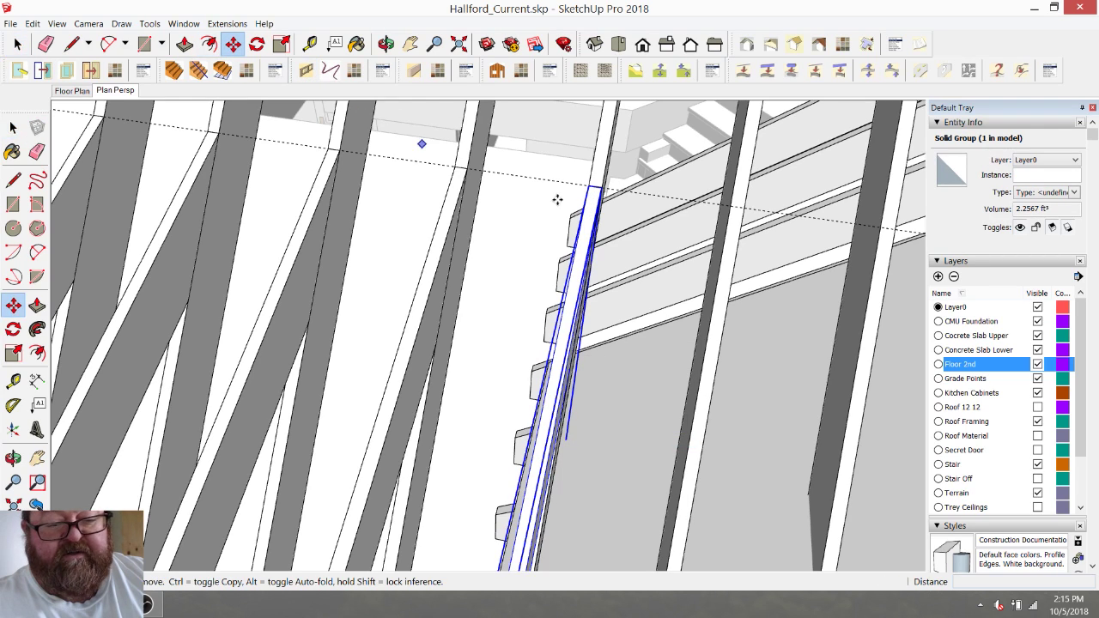
left_click(454, 167)
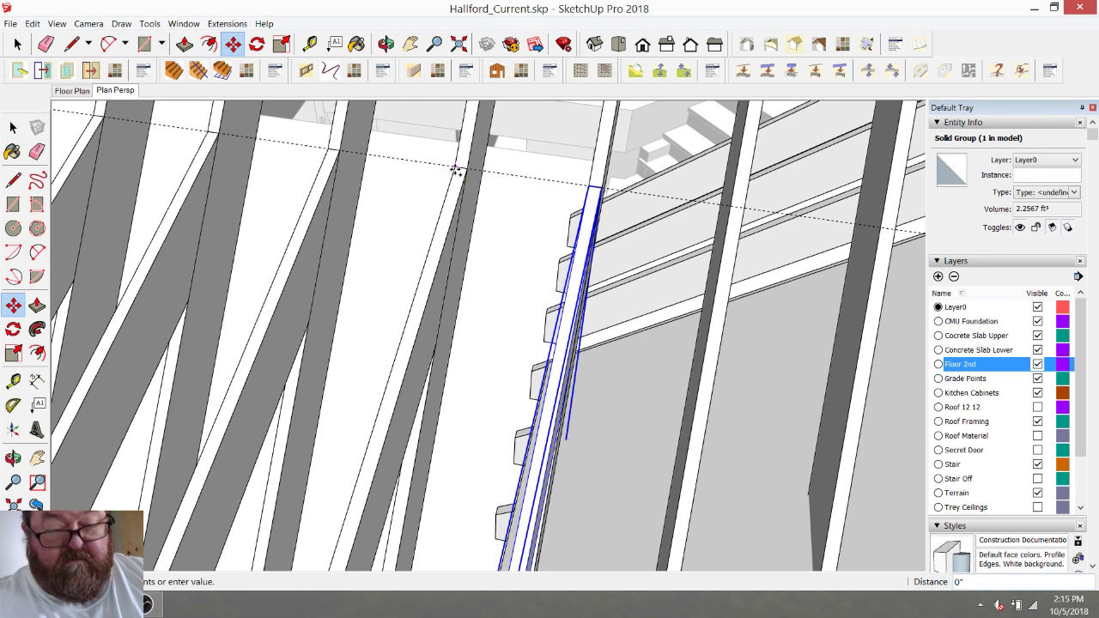
left_click(589, 184)
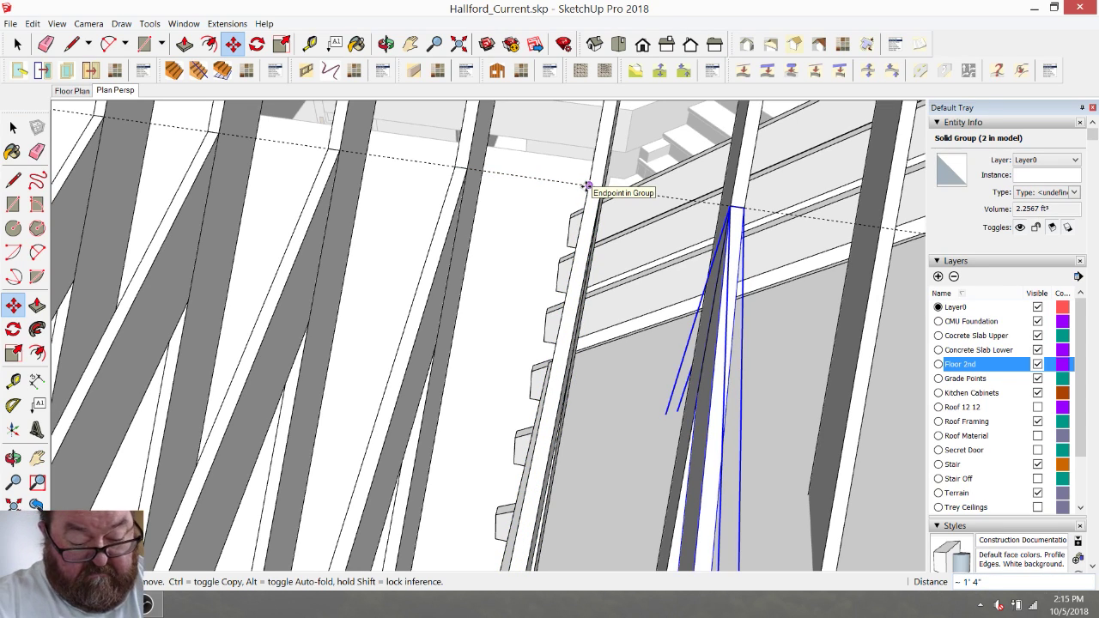
type("*3")
key("Return")
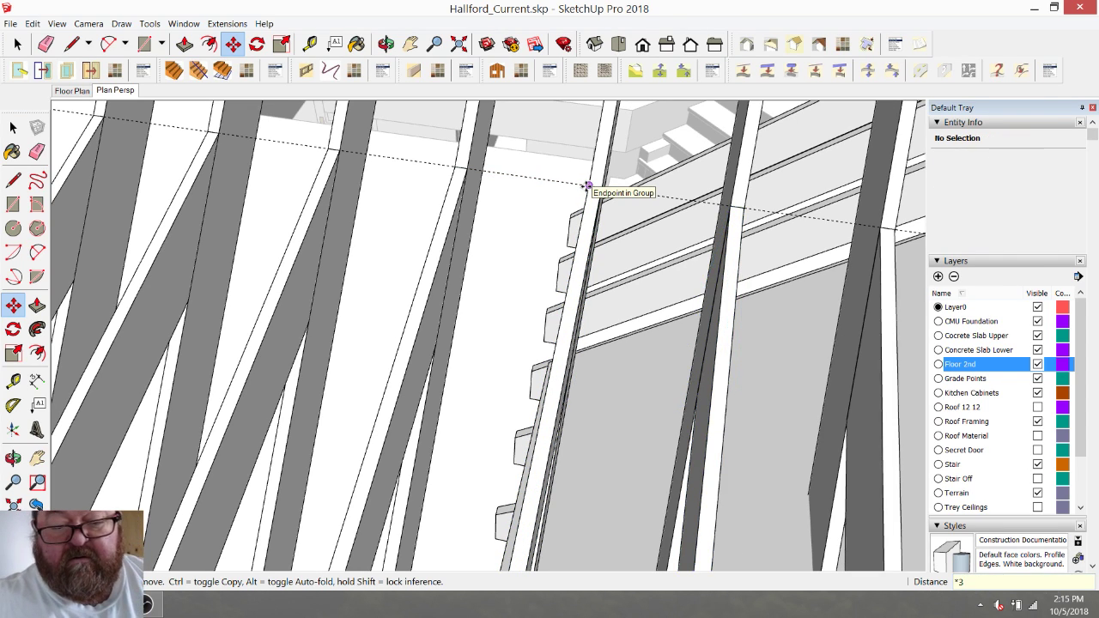
scroll(566, 180, "down", 2)
scroll(555, 177, "down", 2)
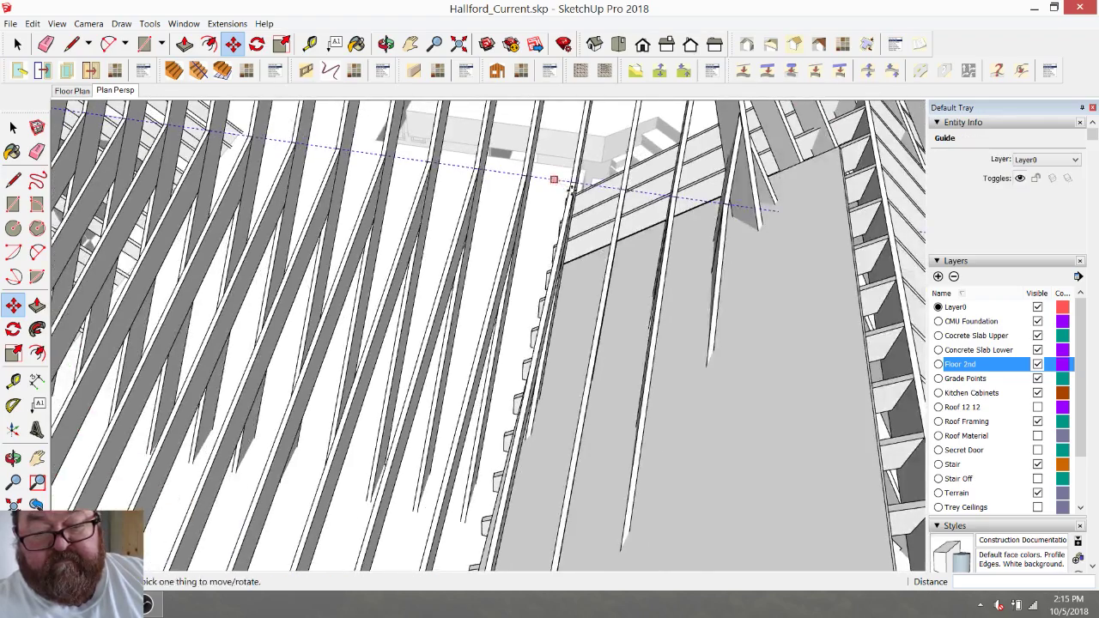
left_click(386, 44)
left_click_drag(748, 250, 725, 486)
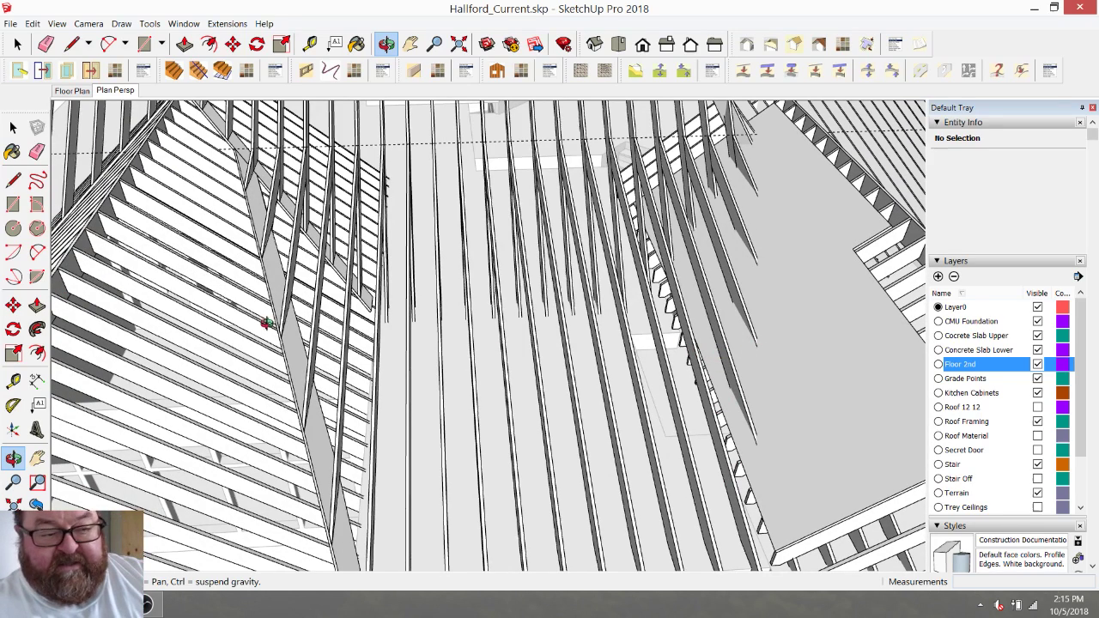
left_click_drag(273, 225, 284, 297)
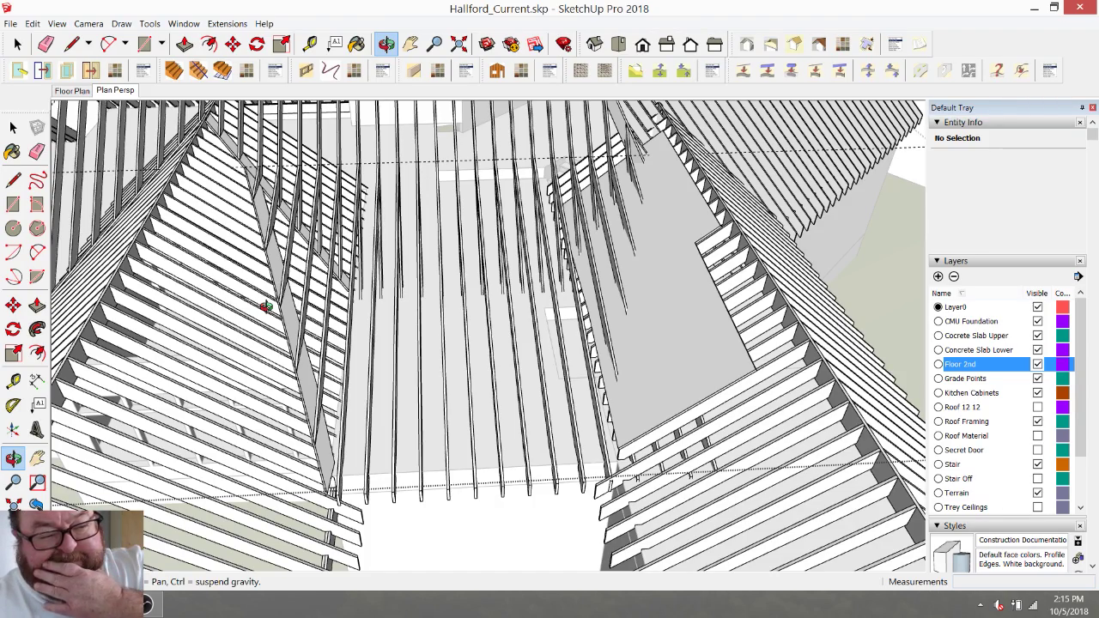
Open the valley framing group on the opposite roof and examine the valley board's face and long edge among its rafters.
left_click_drag(507, 434, 337, 216)
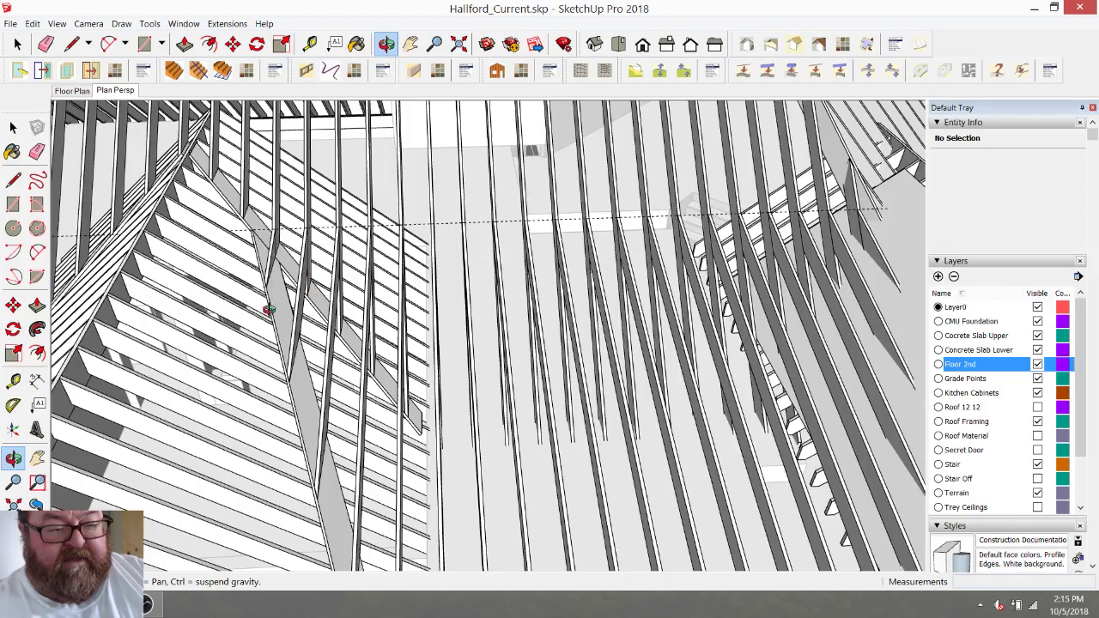
left_click_drag(283, 277, 267, 233)
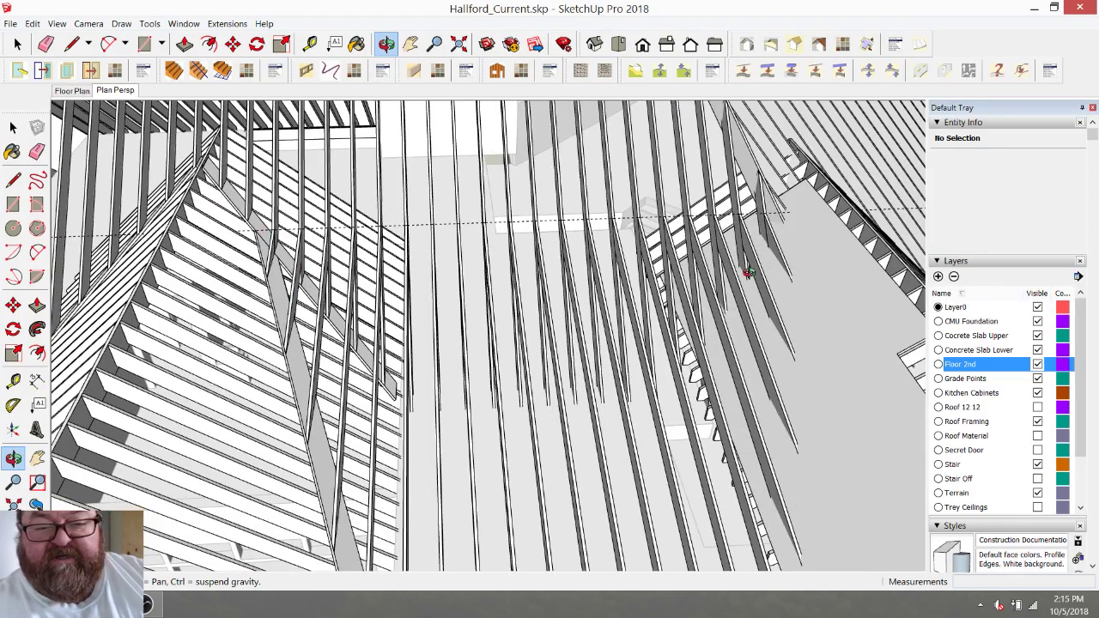
left_click_drag(667, 212, 368, 269)
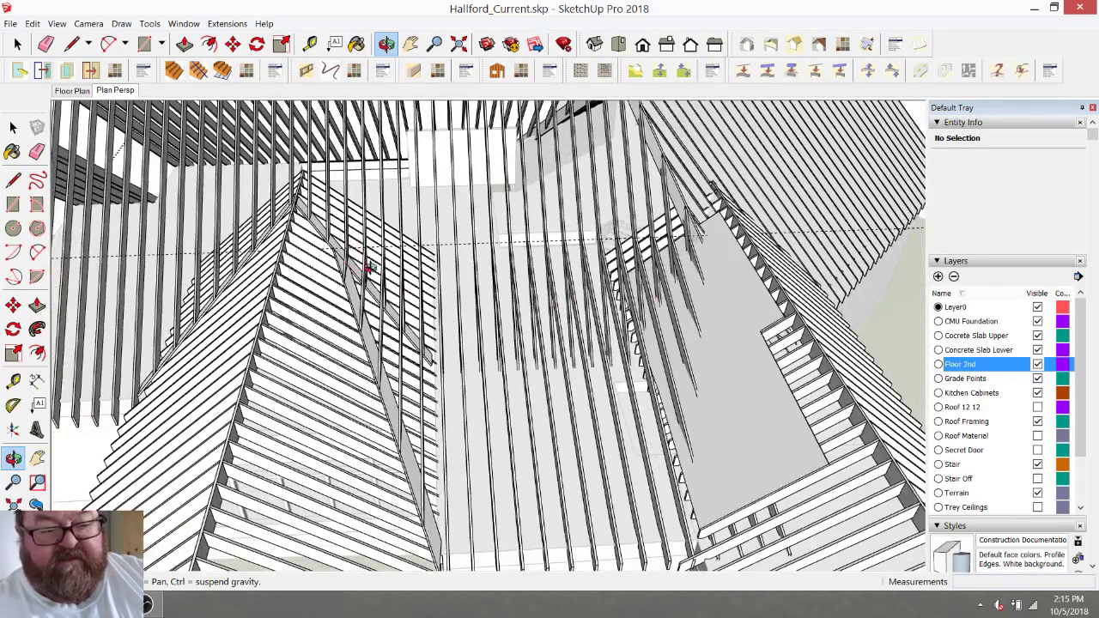
left_click(17, 44)
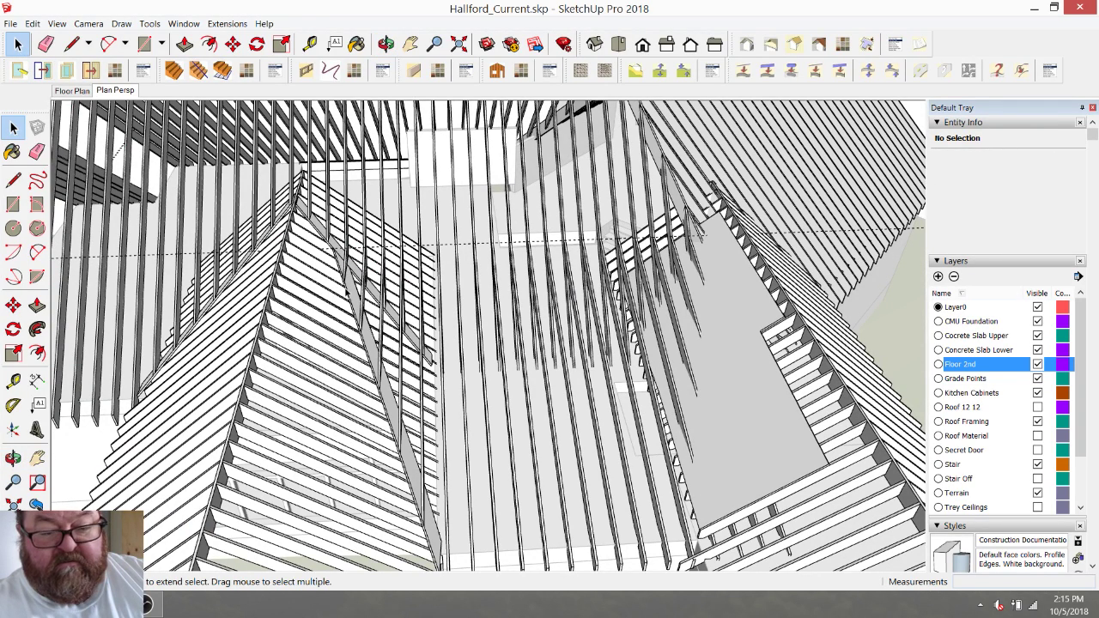
left_click(353, 296)
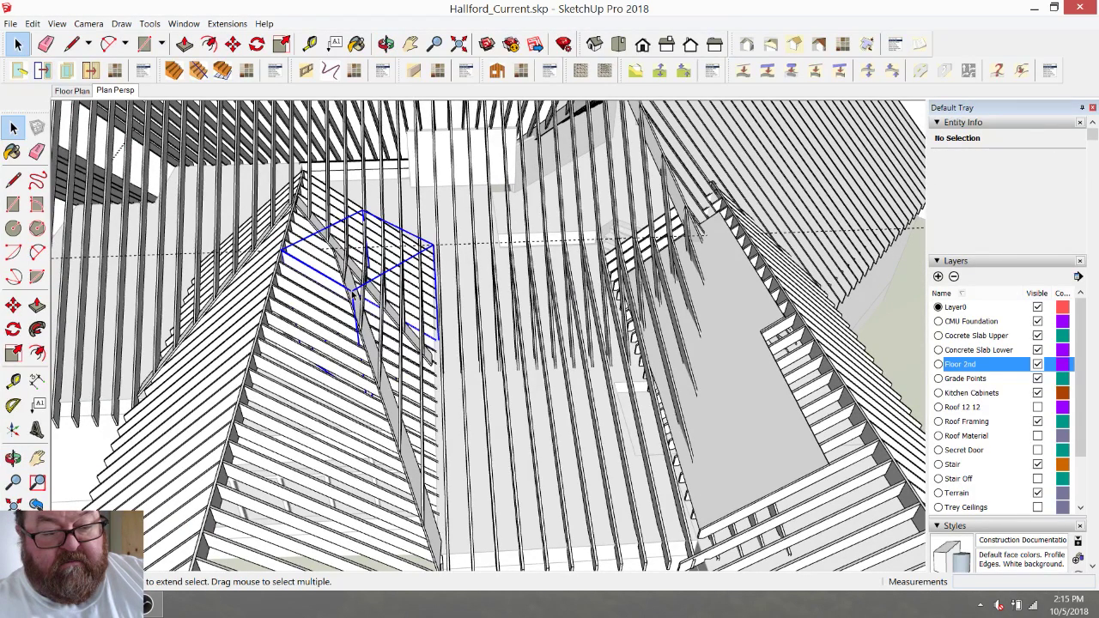
left_click(387, 406)
double_click(387, 407)
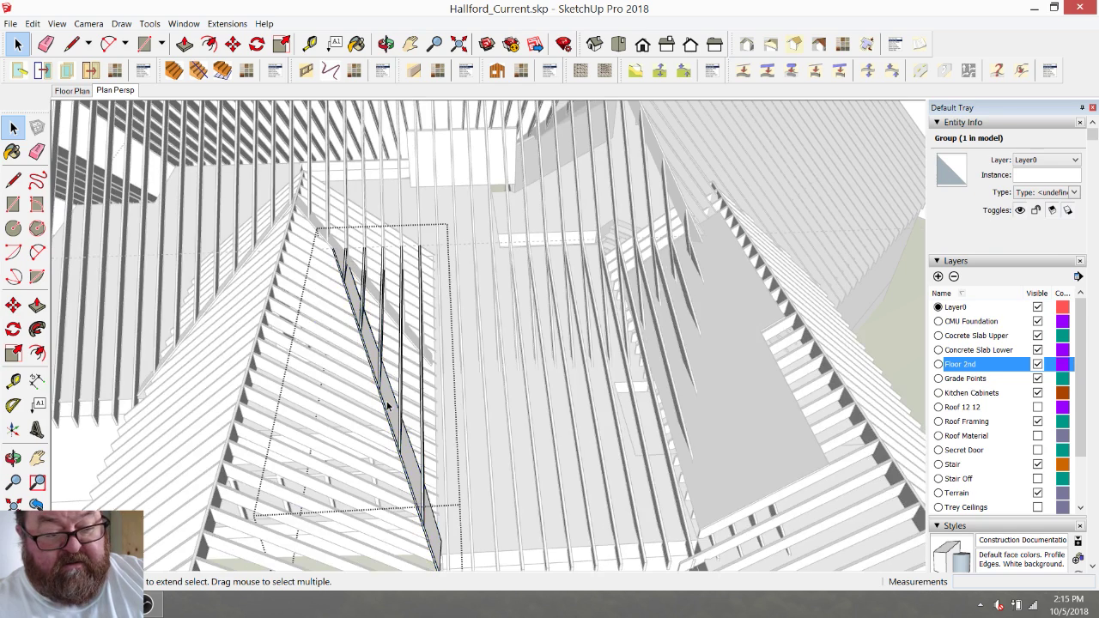
left_click(387, 407)
left_click(391, 414)
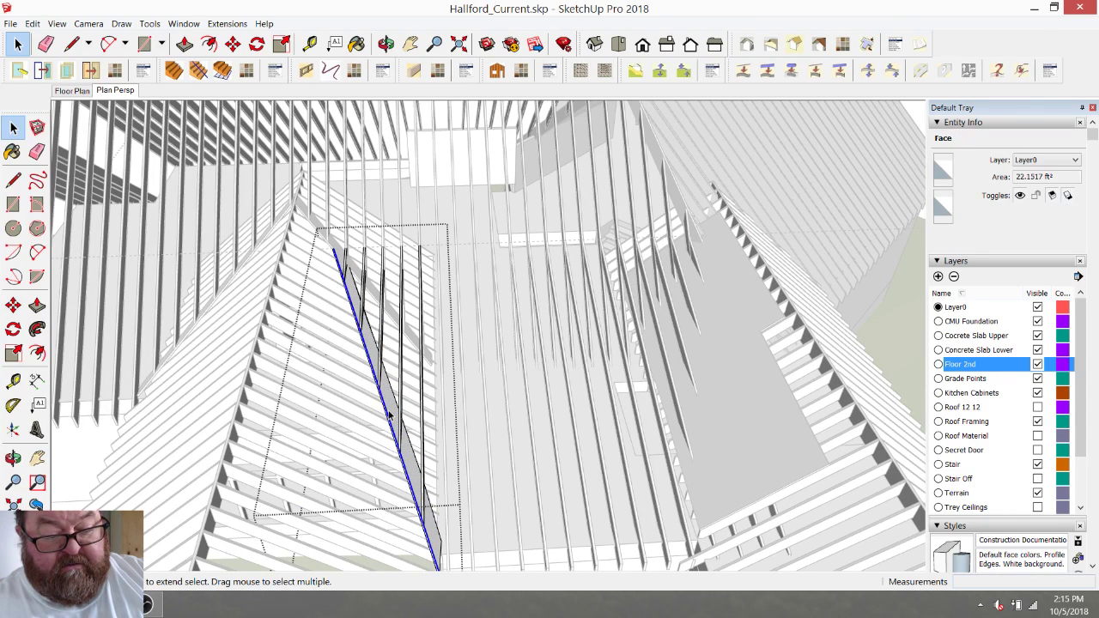
scroll(364, 272, "down", 3)
scroll(364, 271, "down", 1)
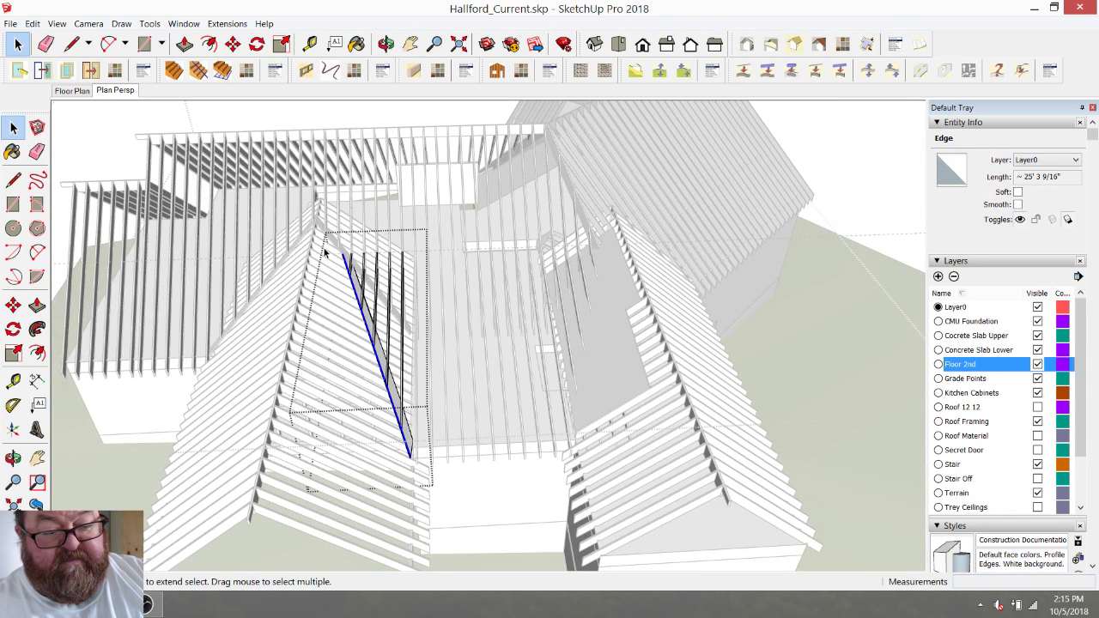
left_click_drag(367, 339, 435, 419)
left_click(778, 346)
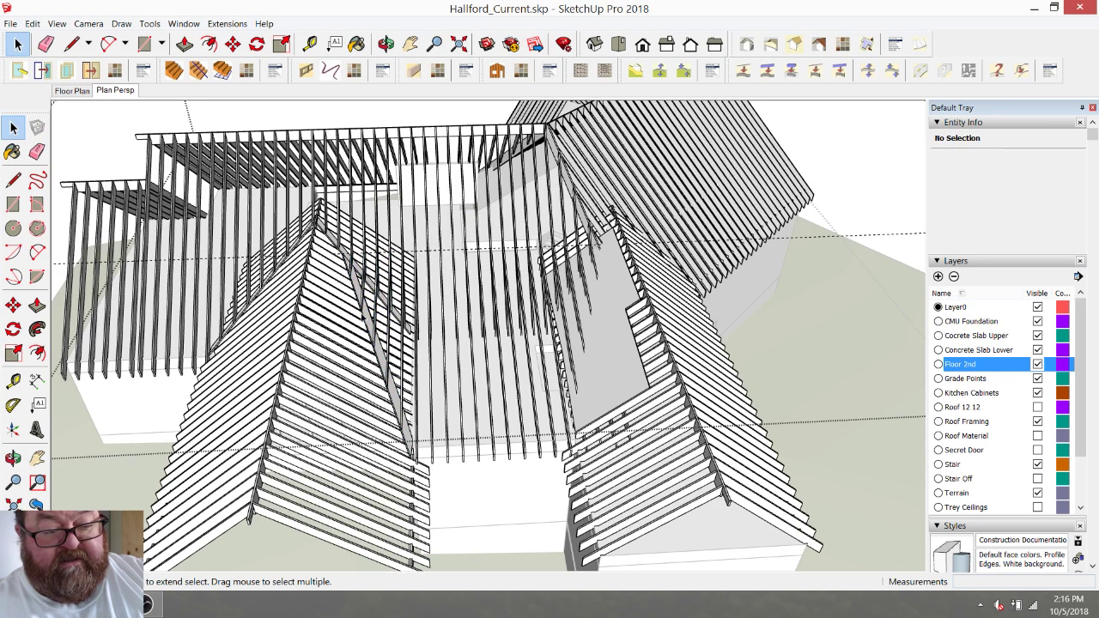
Copy the valley framing group about 54' 4" to the open ground beside the house.
left_click(369, 318)
scroll(370, 317, "down", 3)
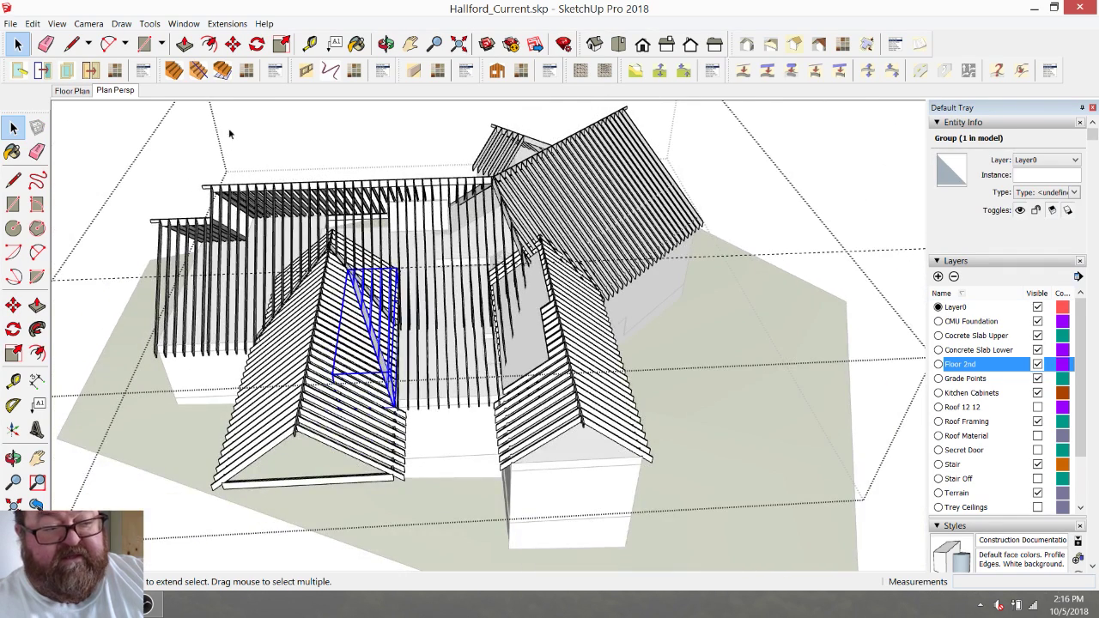
left_click(233, 44)
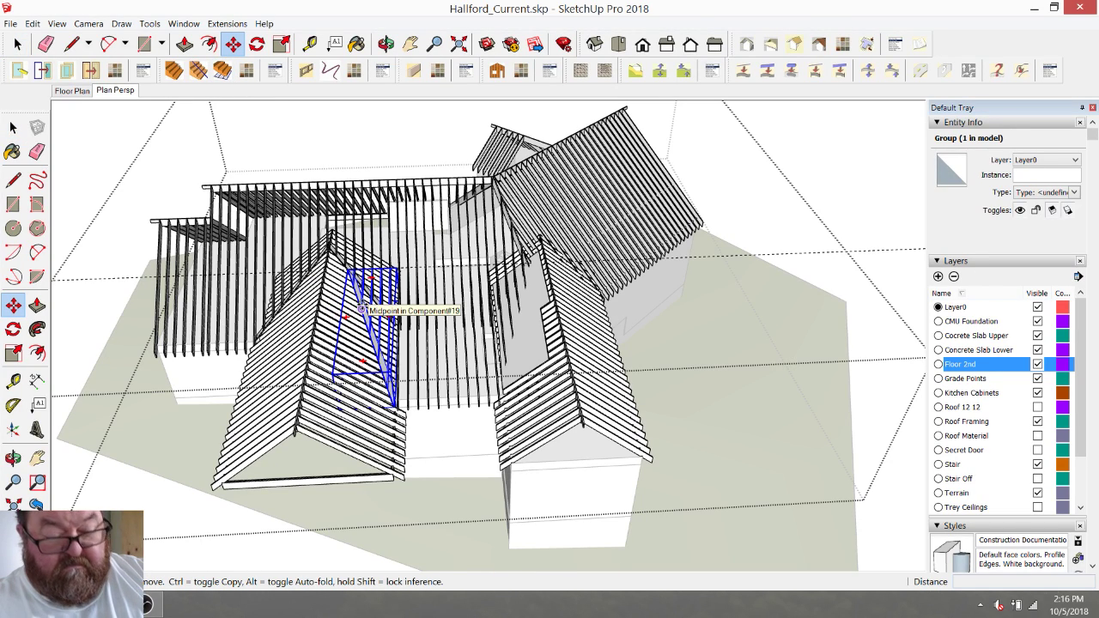
key("ctrl")
left_click(361, 308)
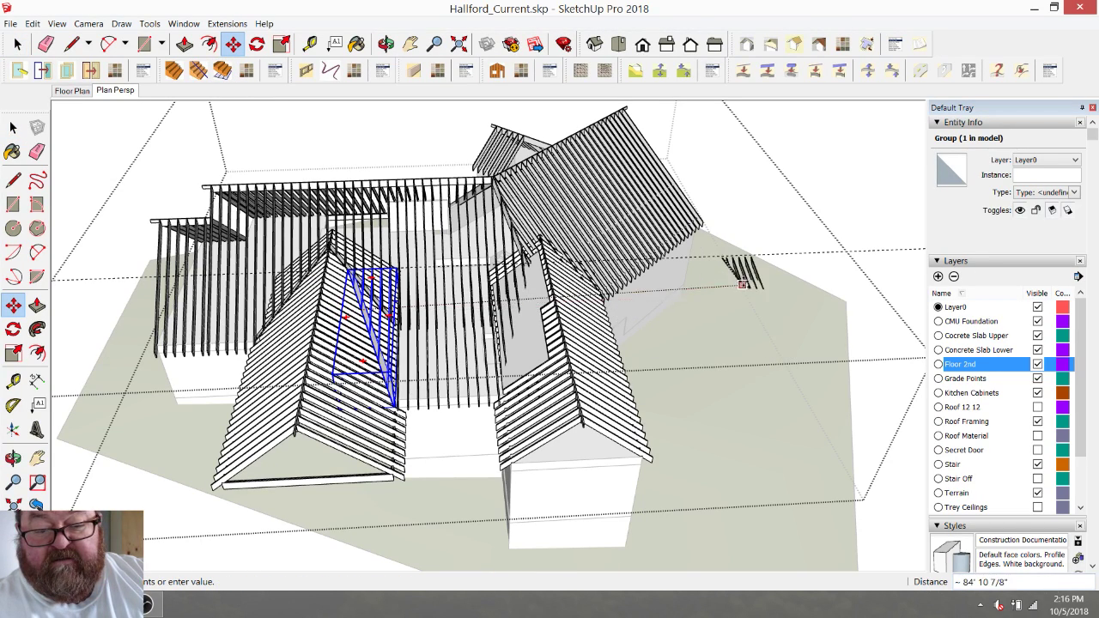
left_click(736, 290)
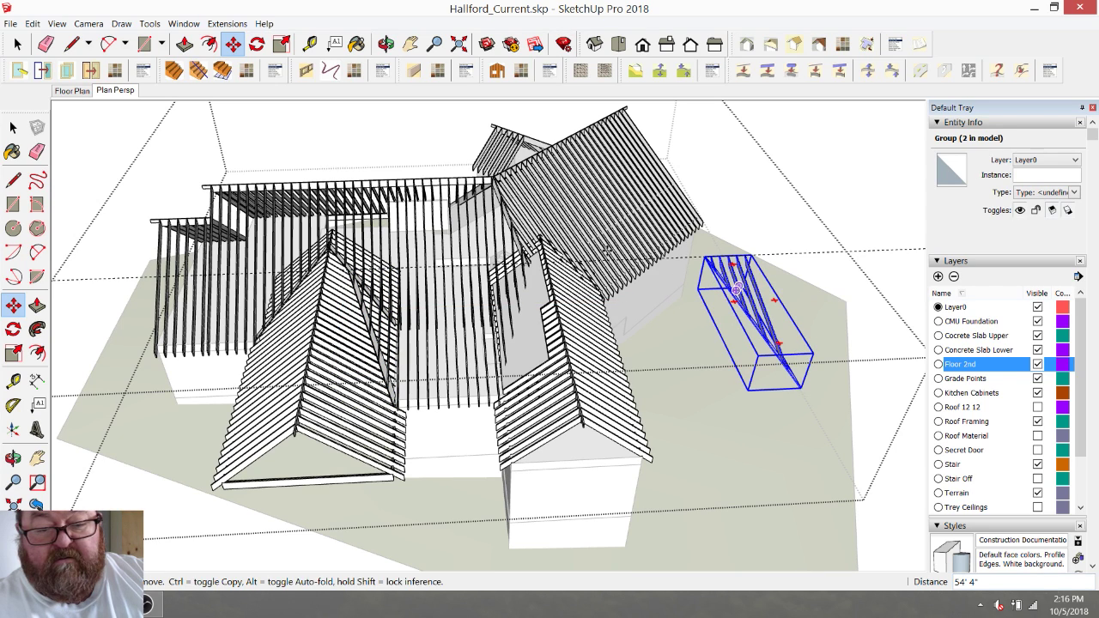
Open the copied valley framing group and delete its rafters, keeping only the sloping valley board.
left_click(17, 44)
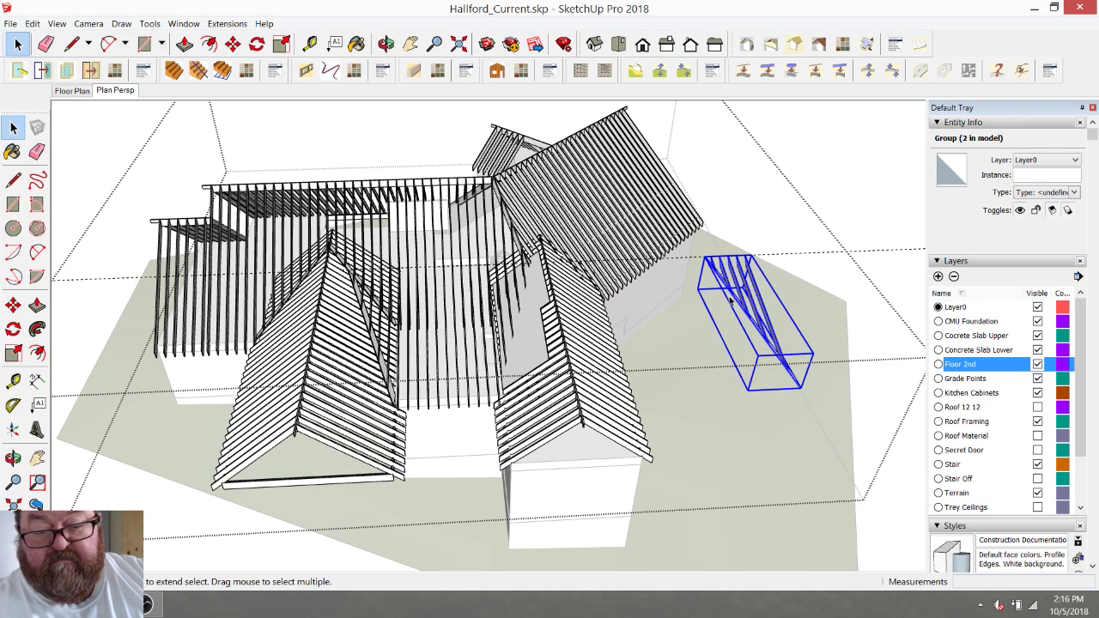
double_click(730, 299)
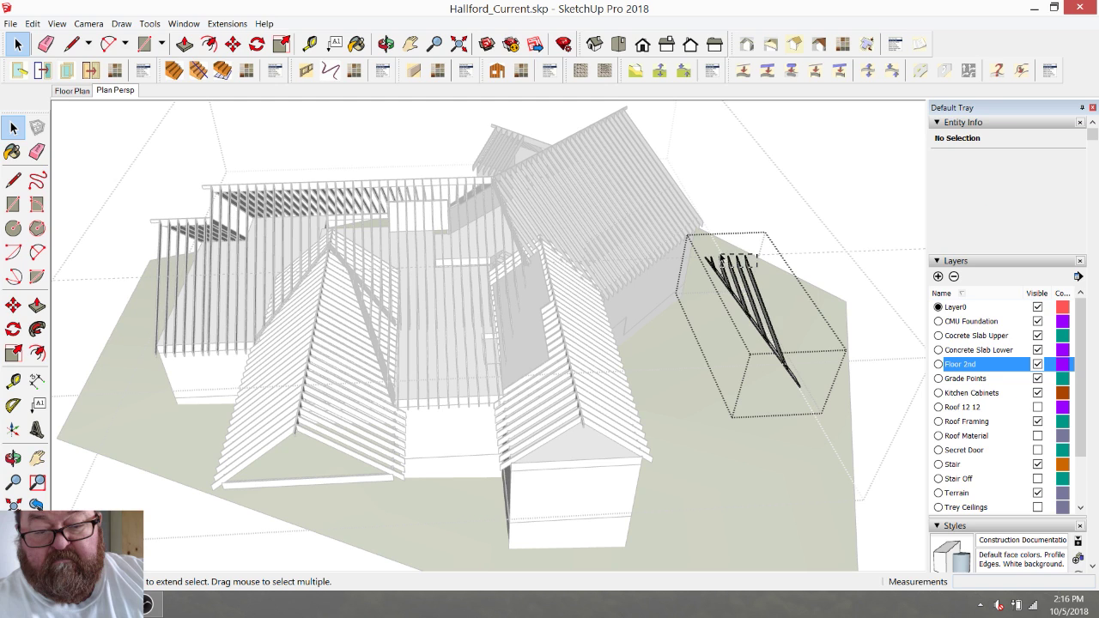
left_click_drag(753, 254, 719, 250)
key("Delete")
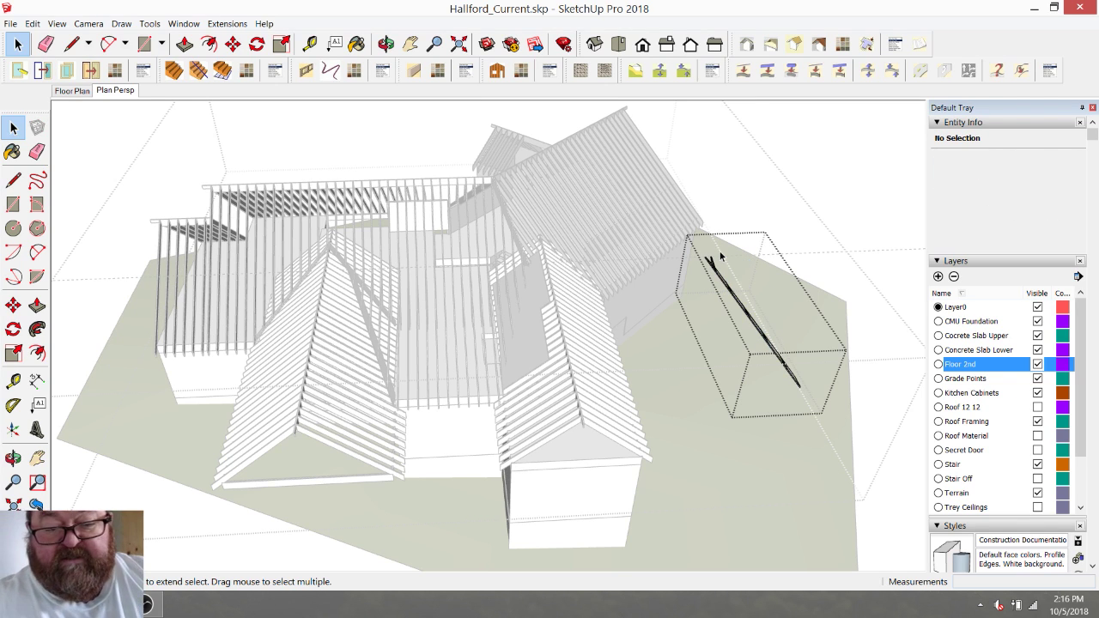
scroll(719, 251, "up", 3)
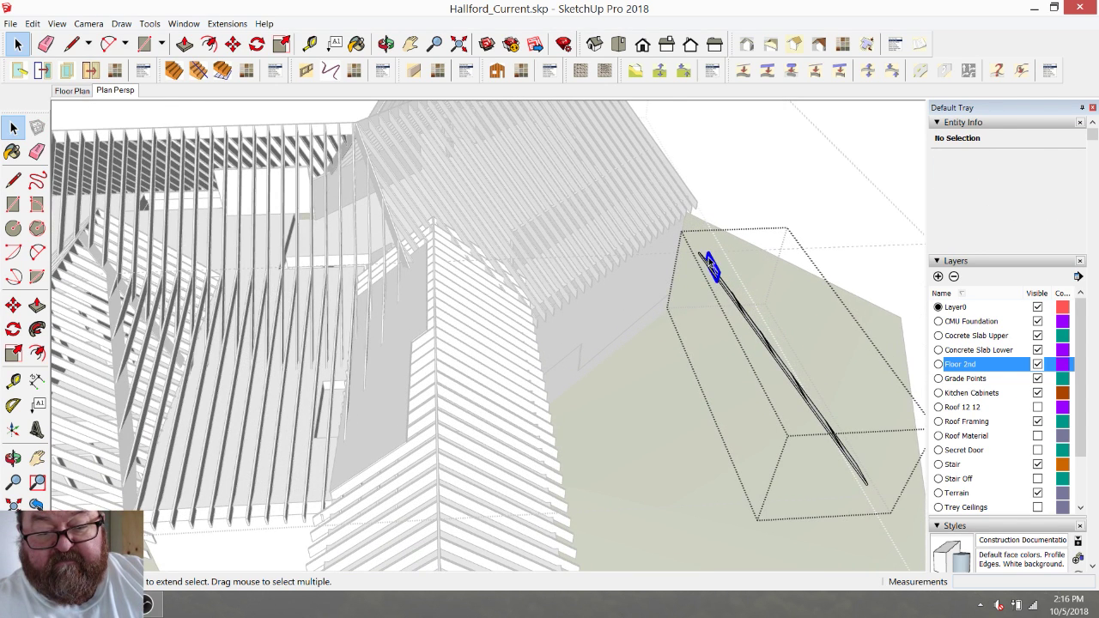
left_click(709, 260)
key("Delete")
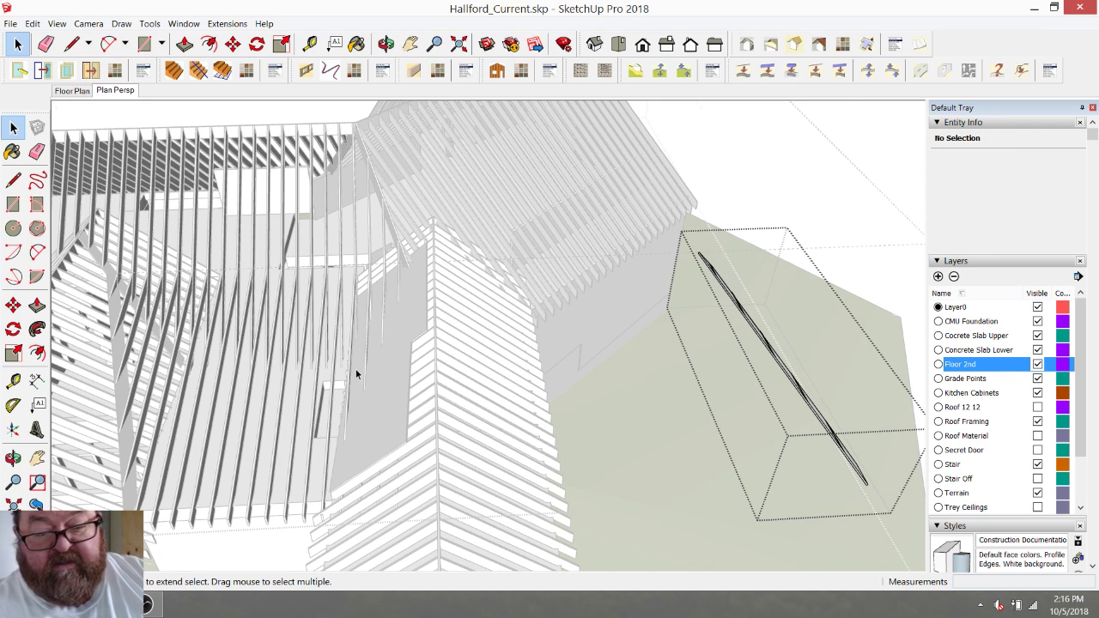
Delete the leftover rafter edges protruding from the copied valley board.
scroll(743, 396, "down", 2)
scroll(743, 397, "up", 8)
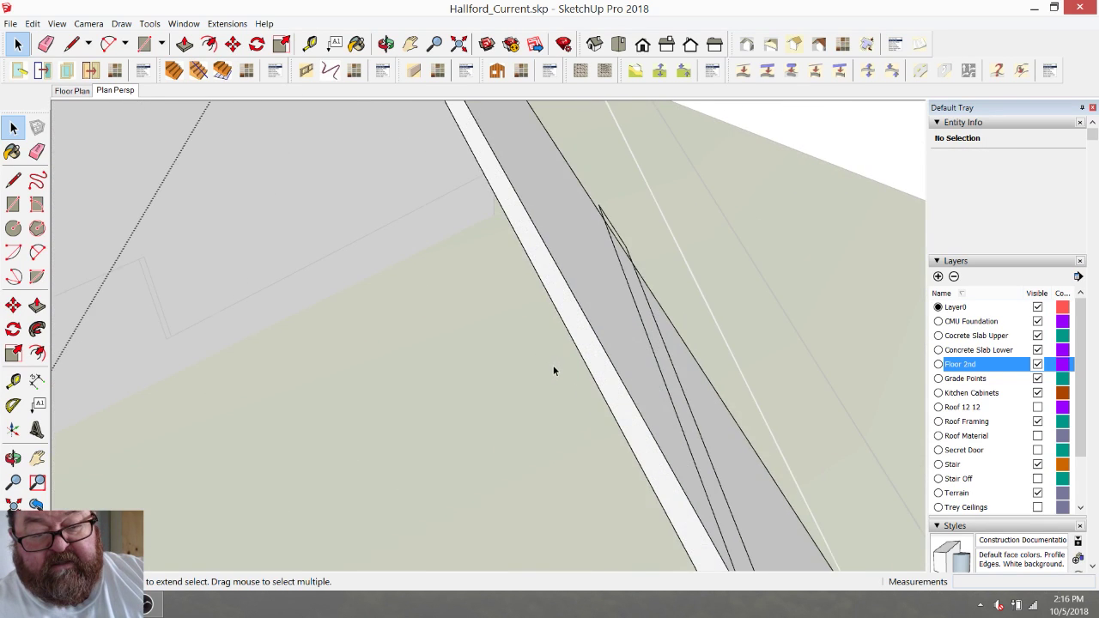
scroll(553, 369, "down", 4)
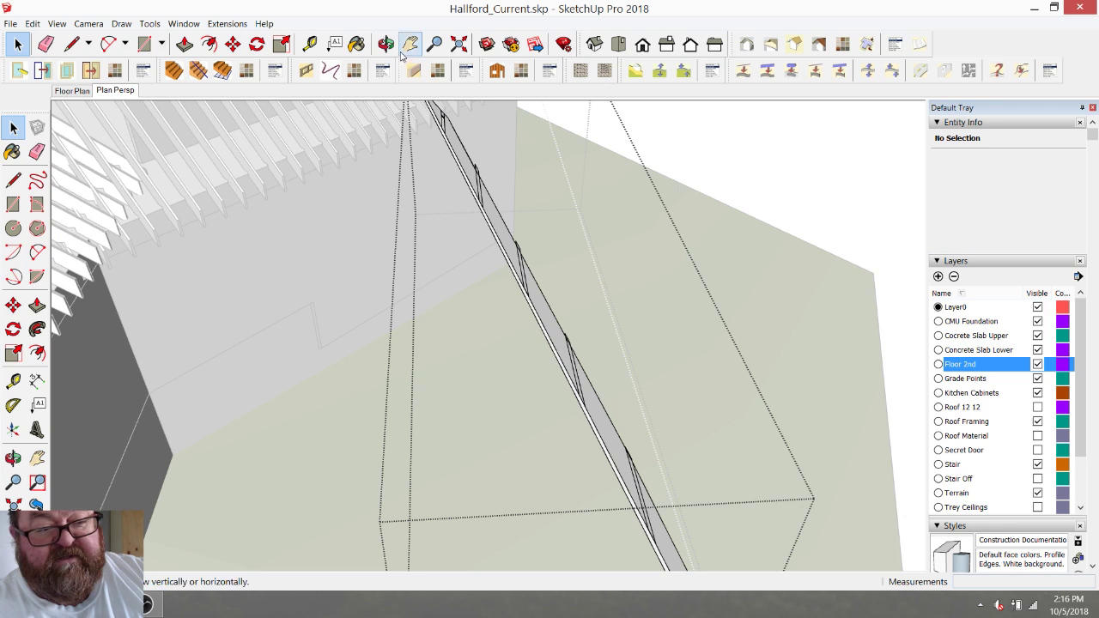
middle_click_drag(567, 311, 535, 314)
key("e")
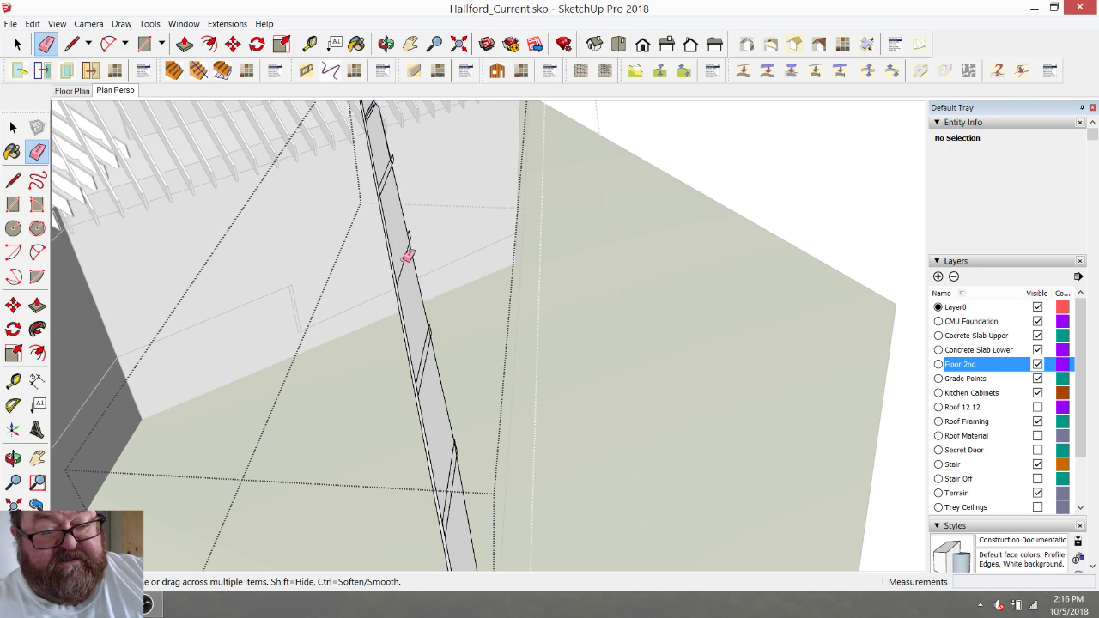
left_click(17, 43)
left_click(431, 263)
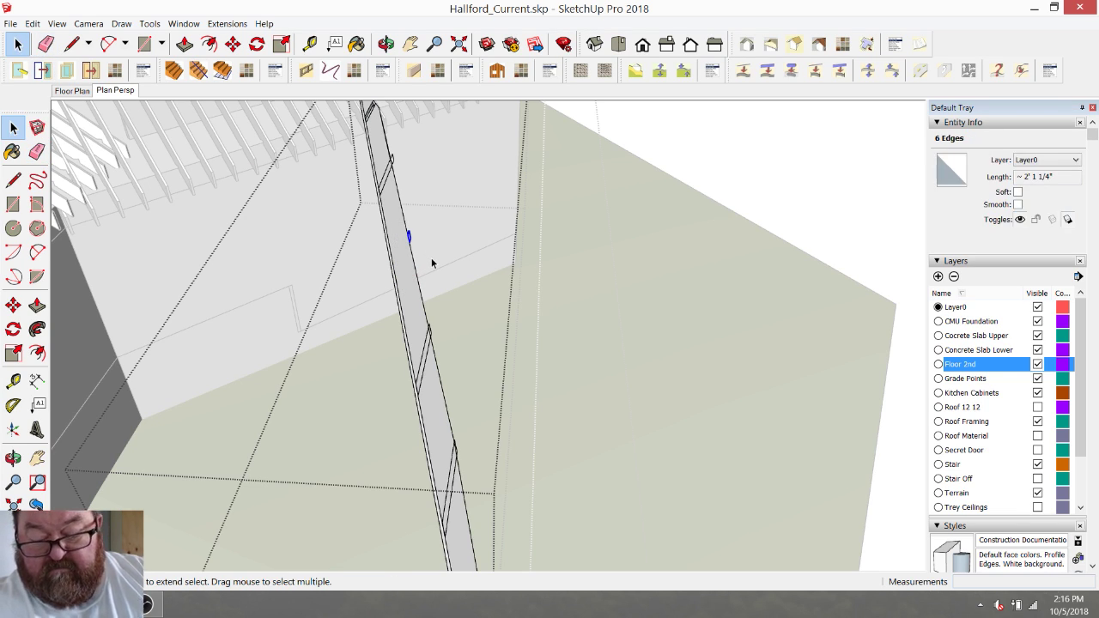
key("Delete")
scroll(431, 258, "down", 6)
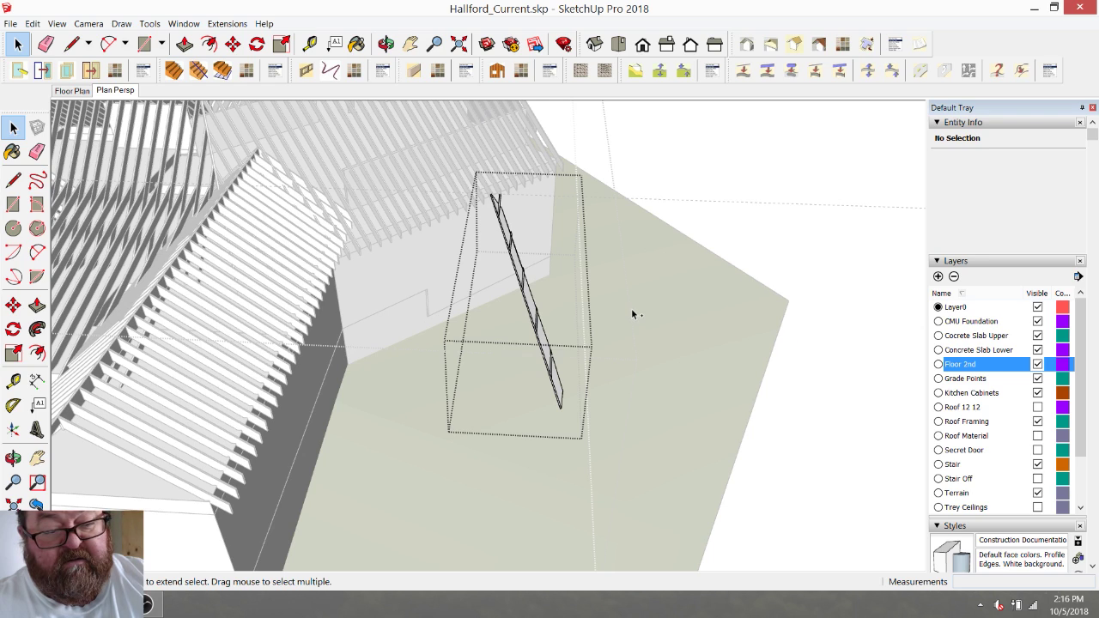
Leave the copied valley framing group and delete it from beside the house.
left_click(564, 309)
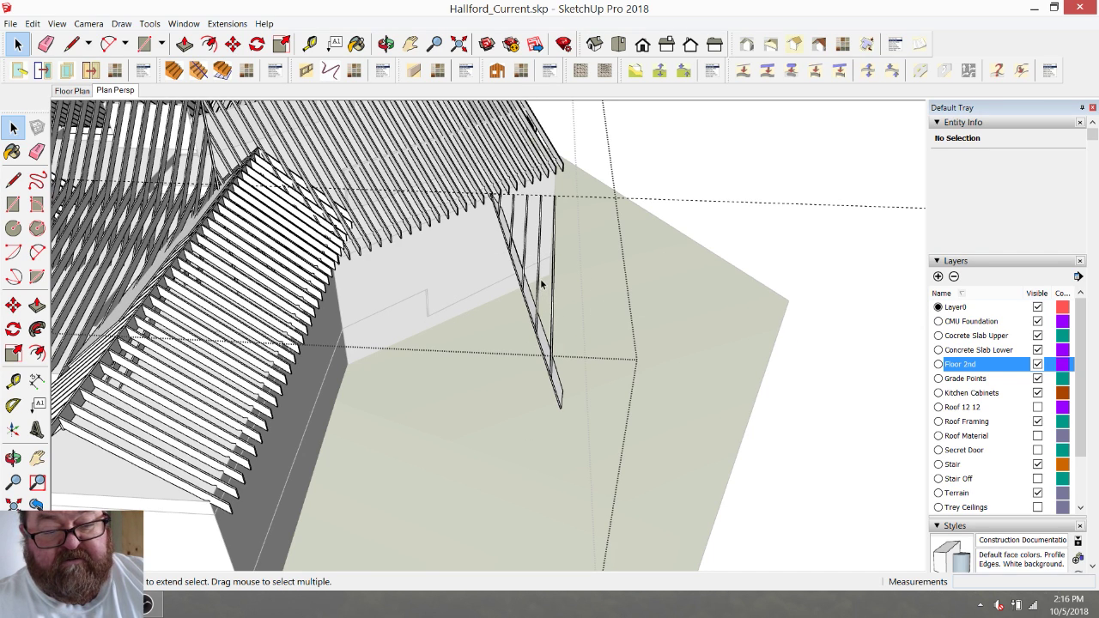
left_click(541, 284)
key("Delete")
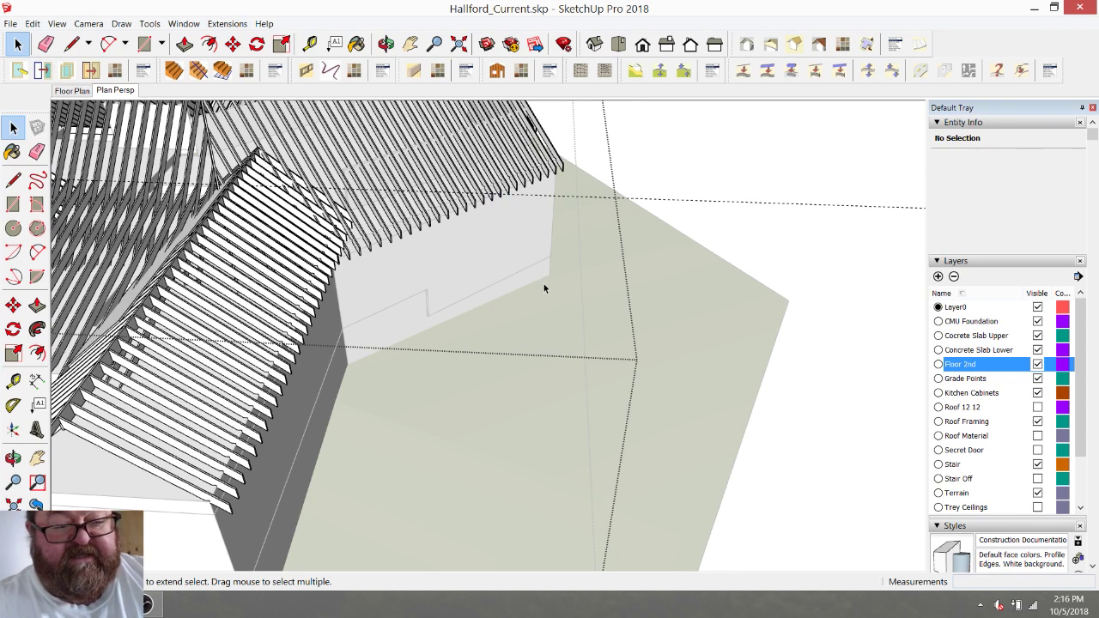
Check the stream and chat on the YouTube live dashboard in the browser and return to SketchUp.
key("alt+Tab")
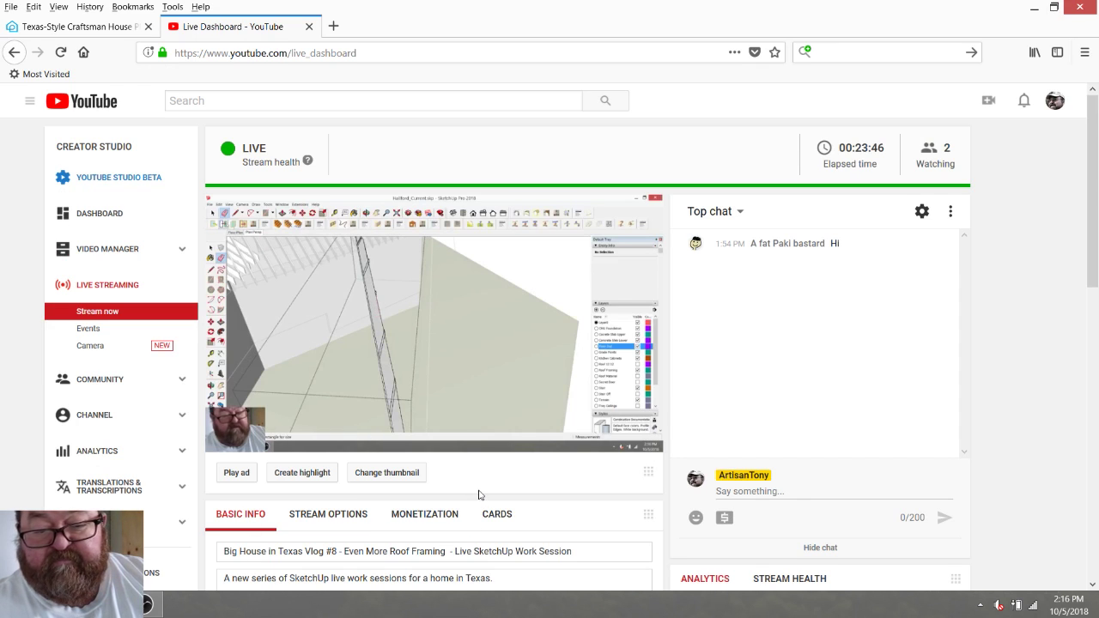
mouse_move(388, 400)
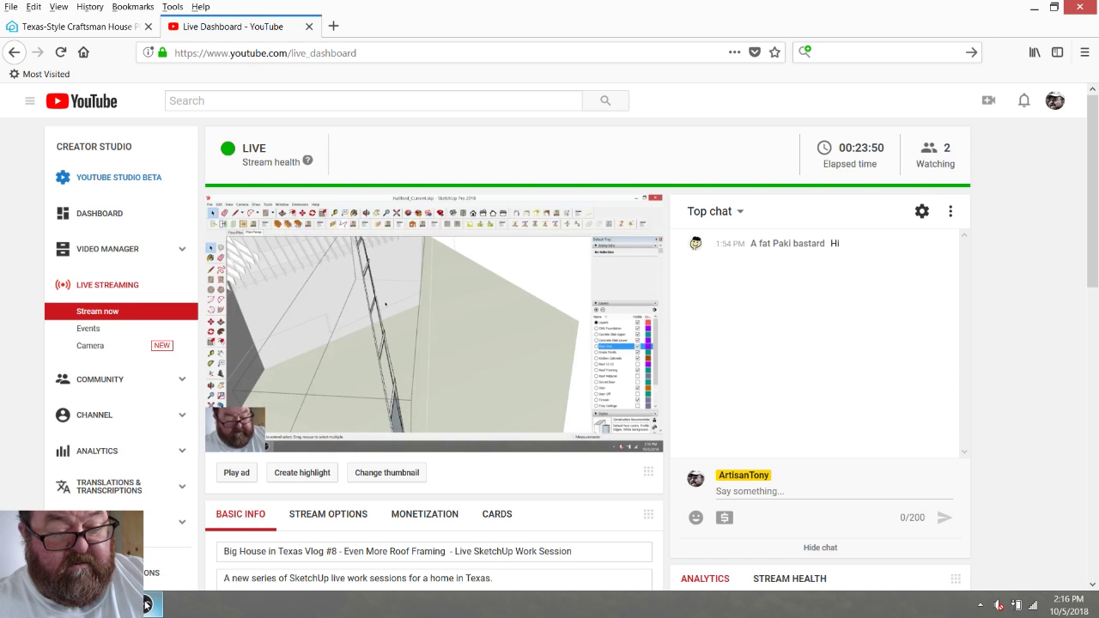
mouse_move(146, 605)
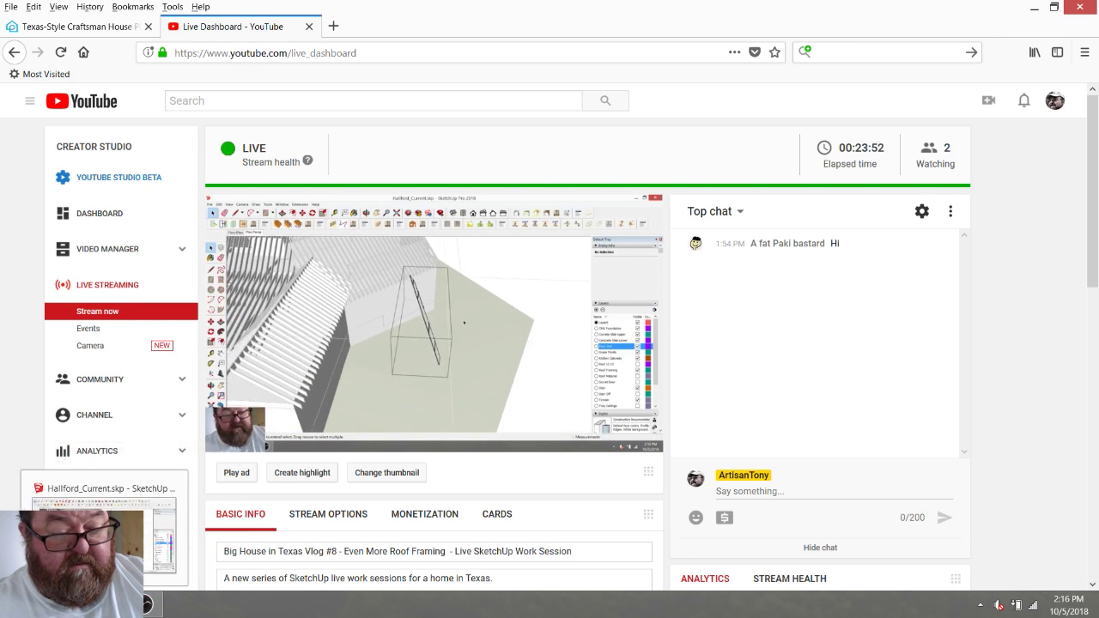
left_click(111, 606)
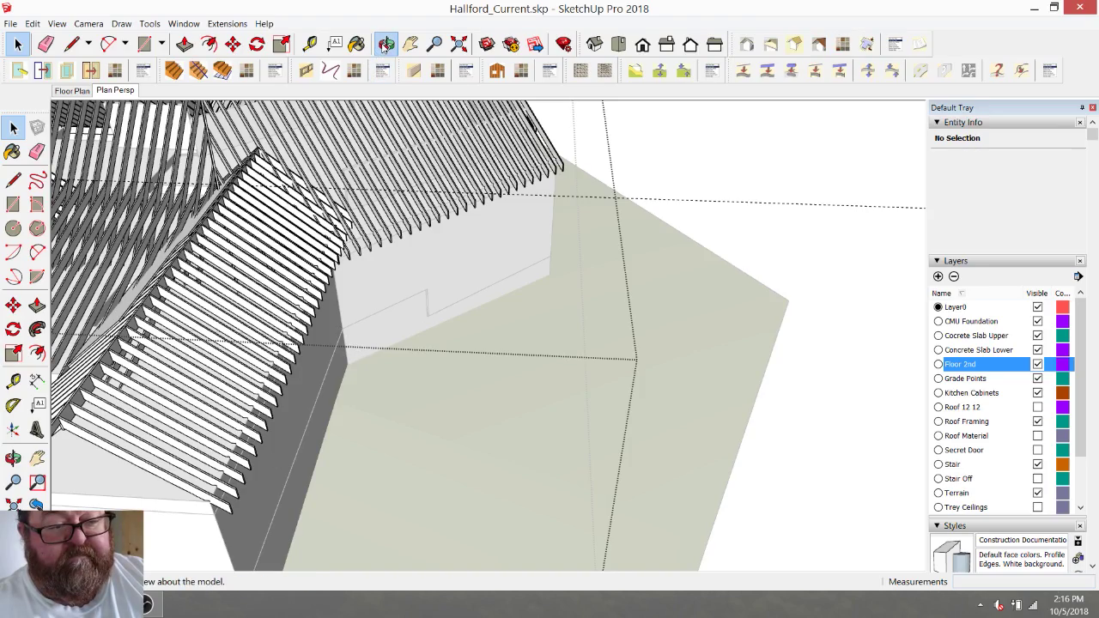
Examine the valley where the roof panel's lower corner meets the rafters of the two roof wings.
left_click(386, 44)
scroll(633, 417, "down", 5)
left_click_drag(633, 417, 441, 375)
scroll(449, 407, "up", 5)
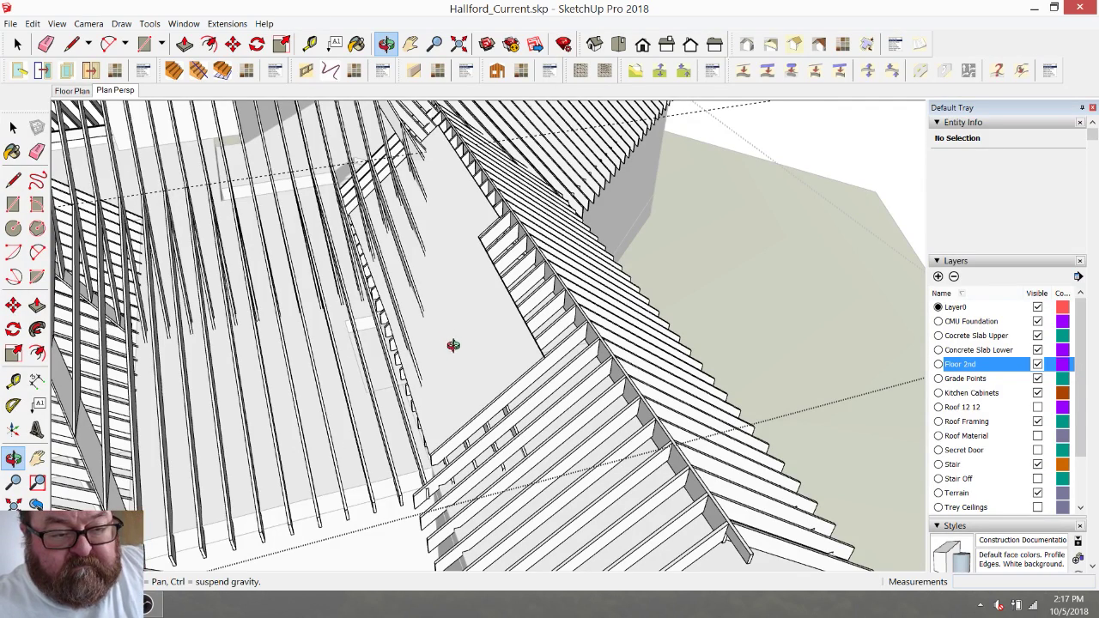
left_click_drag(449, 339, 453, 316)
scroll(464, 302, "down", 2)
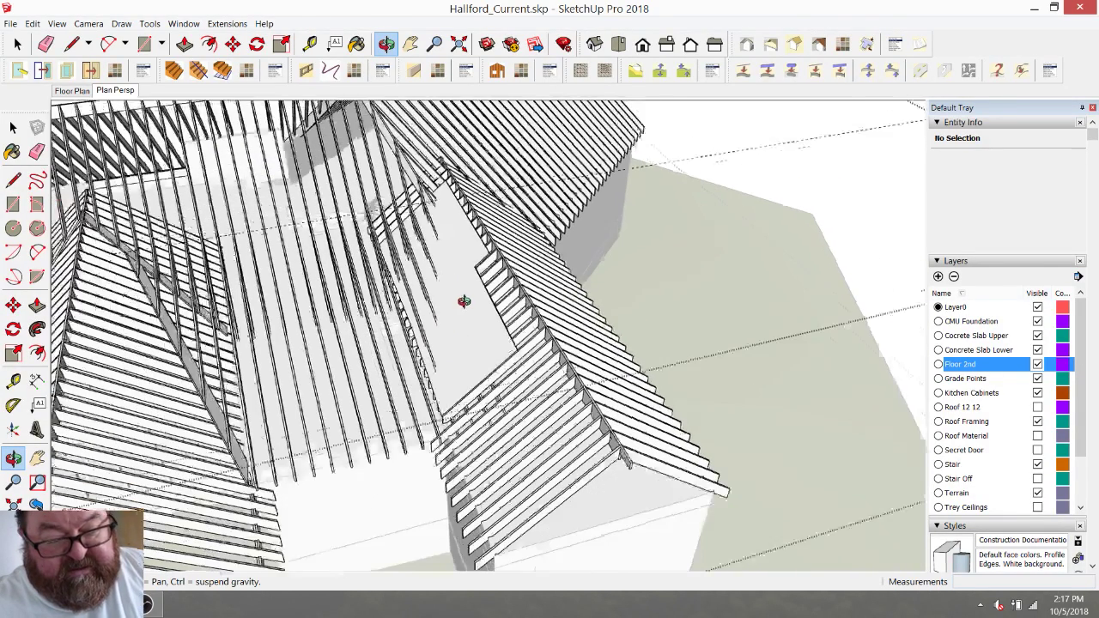
scroll(447, 421, "up", 6)
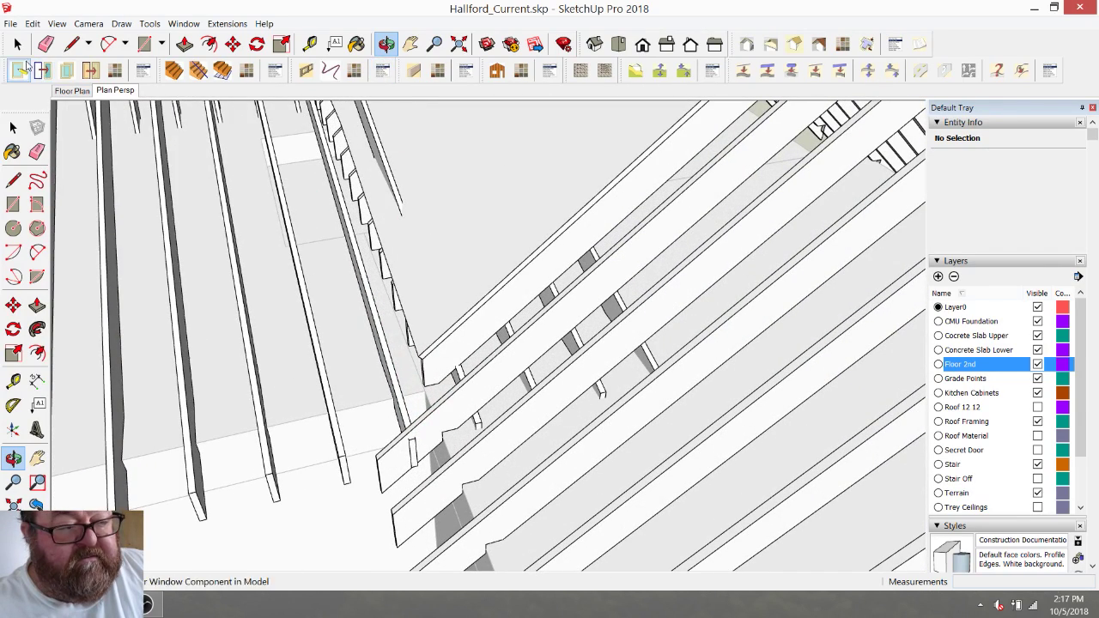
left_click(17, 43)
scroll(403, 341, "up", 2)
scroll(410, 320, "up", 1)
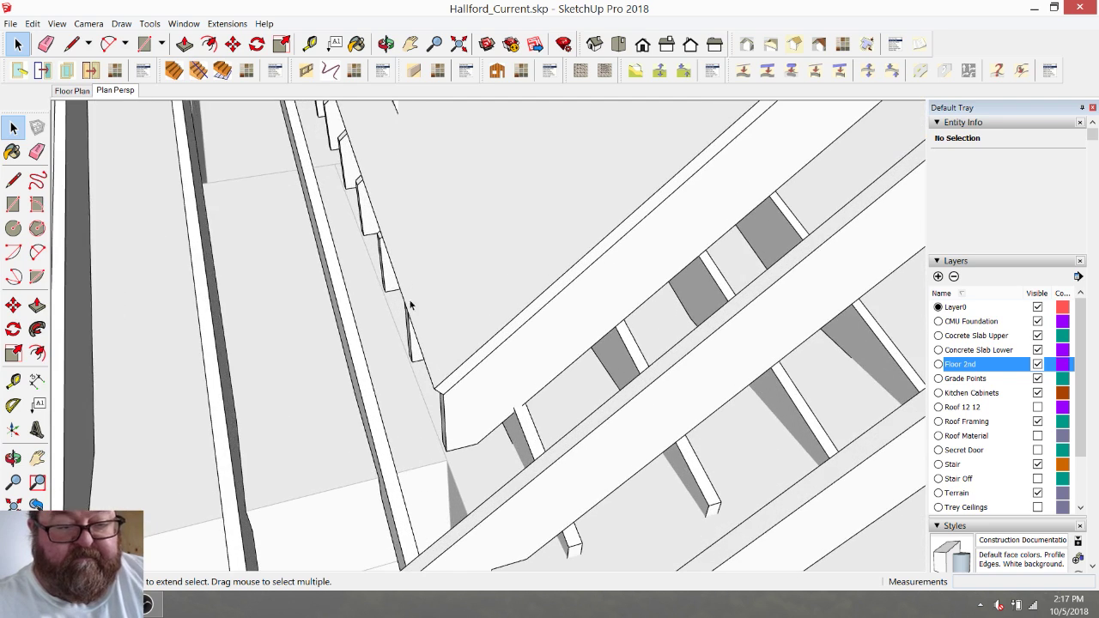
Try moving the roof panel group away from the rafter end at its lower corner, and return it to its starting position.
left_click(386, 43)
mouse_move(507, 211)
left_mouse_down()
mouse_move(579, 179)
mouse_move(505, 204)
left_mouse_up()
key("space")
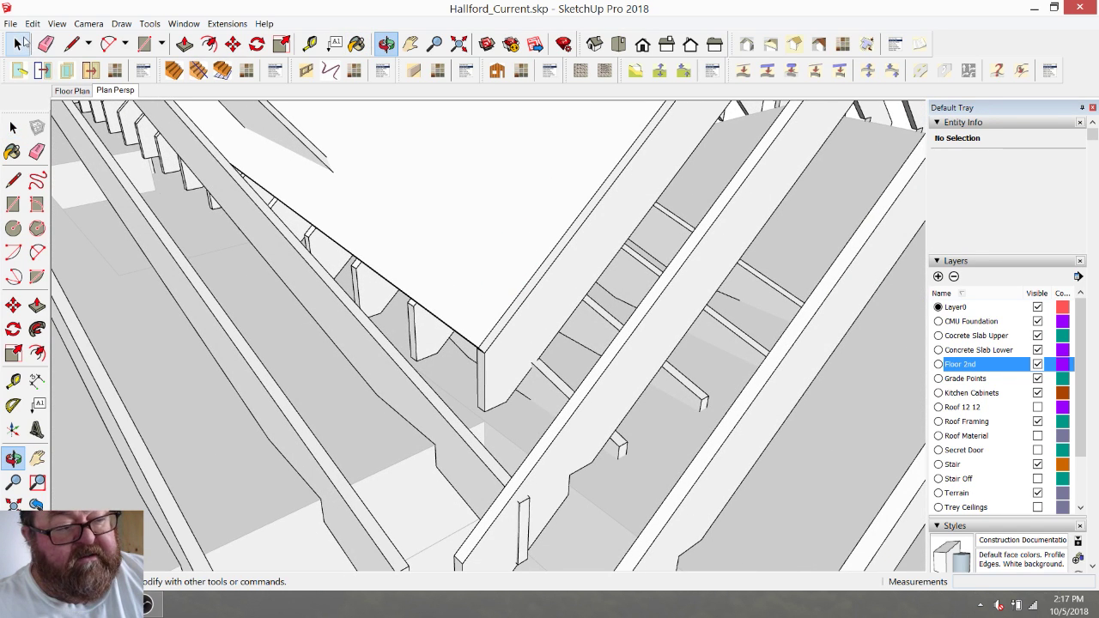
left_click(419, 228)
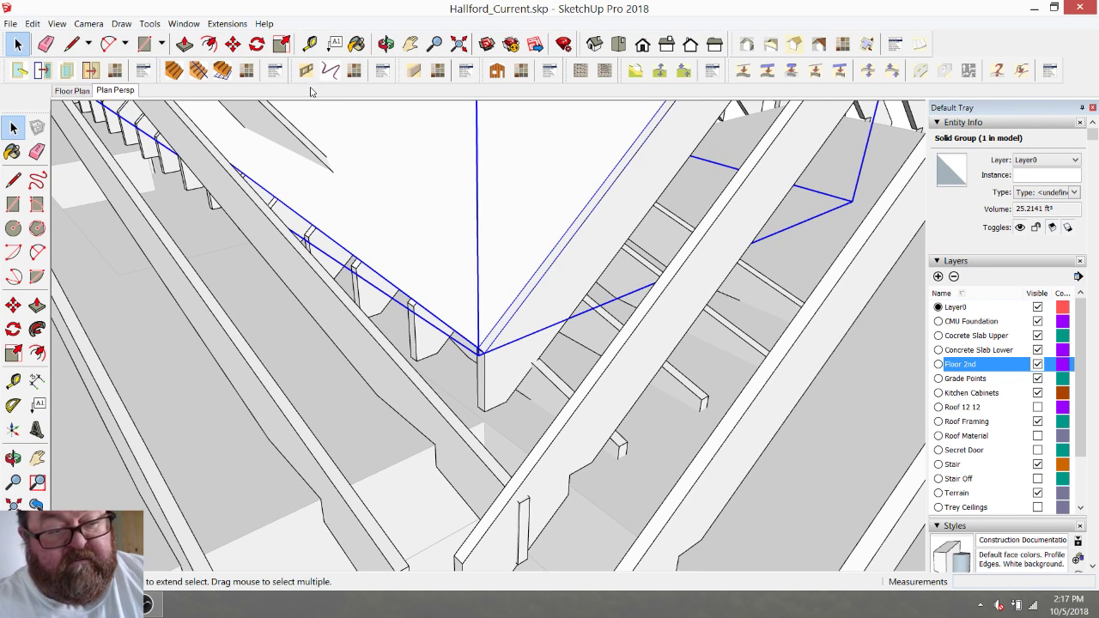
left_click(232, 43)
left_click(485, 331)
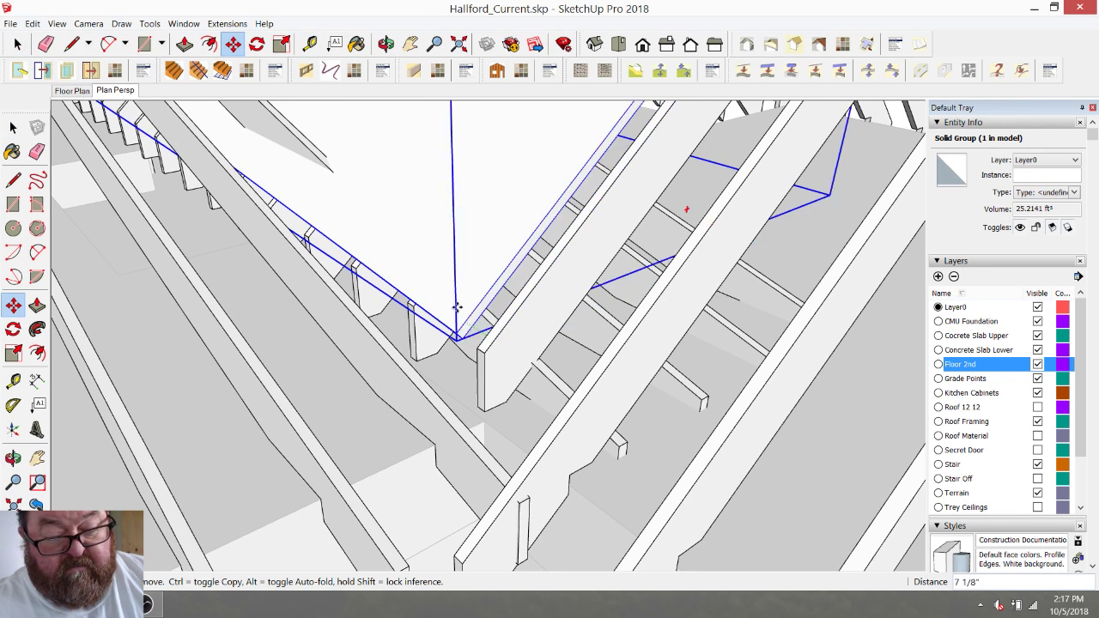
left_click(454, 328)
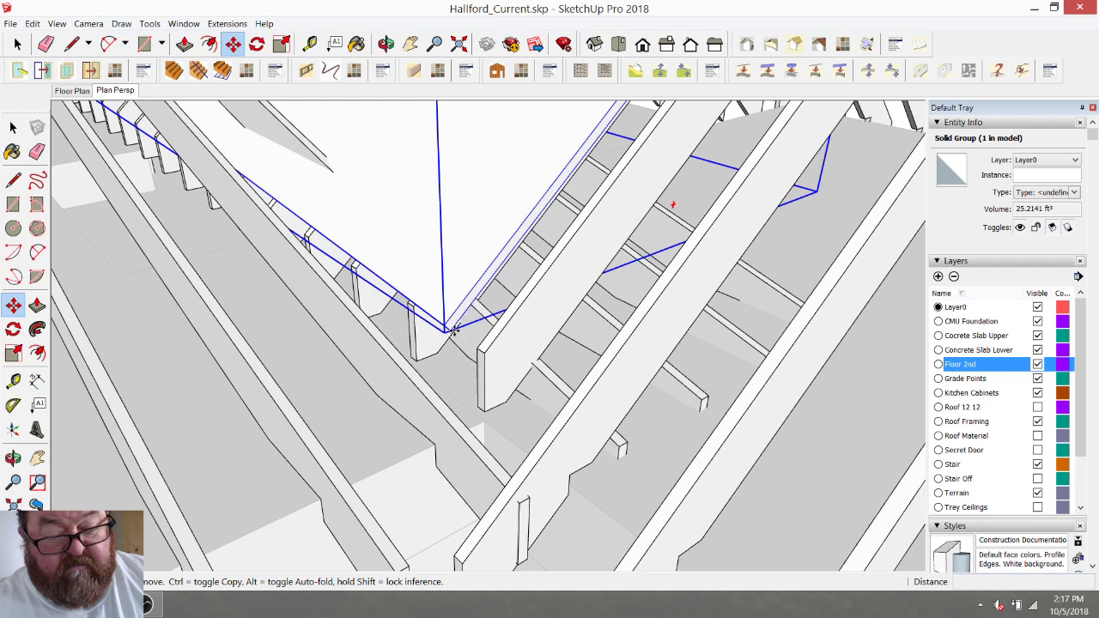
left_click(486, 350)
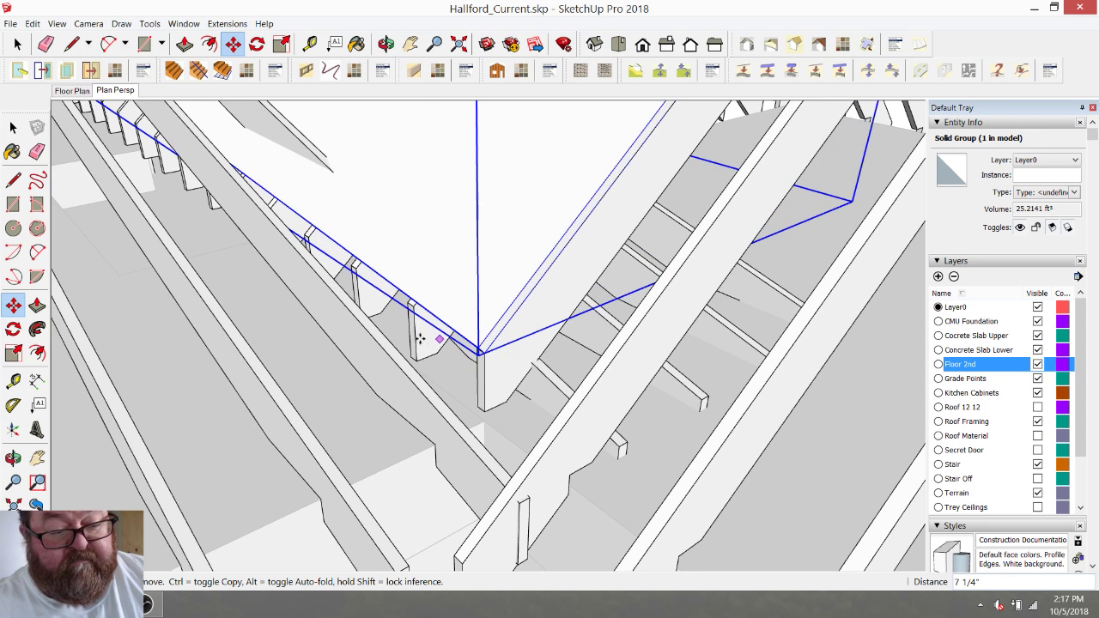
Open the roof panel group and extend its lower edge face 7 7/16" over the adjacent rafter with Push/Pull.
scroll(425, 338, "up", 5)
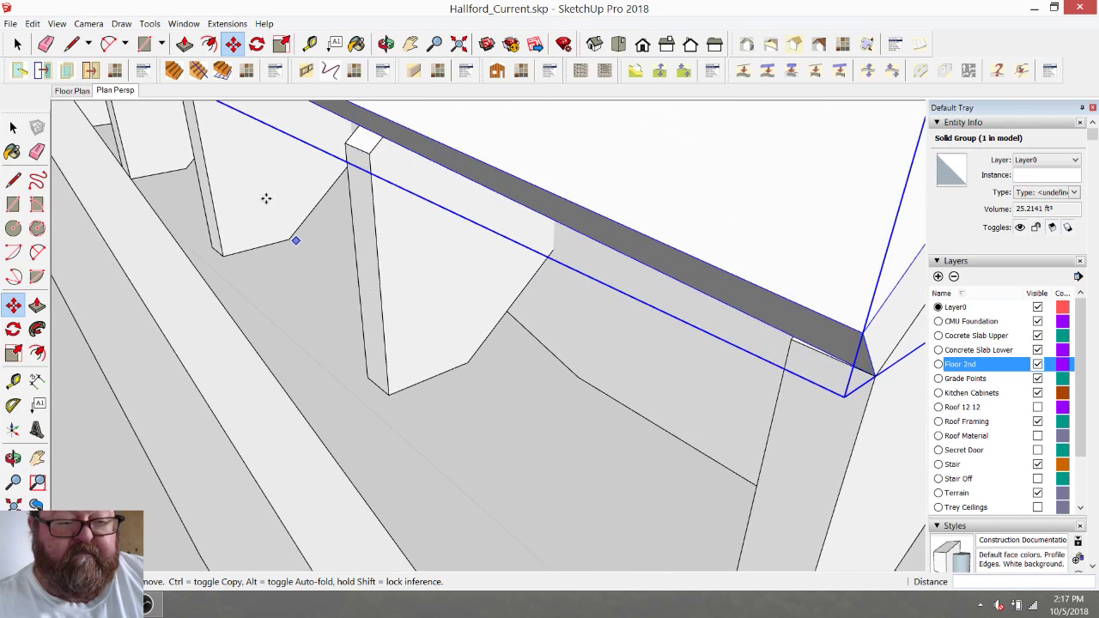
left_click(17, 44)
left_click(594, 175)
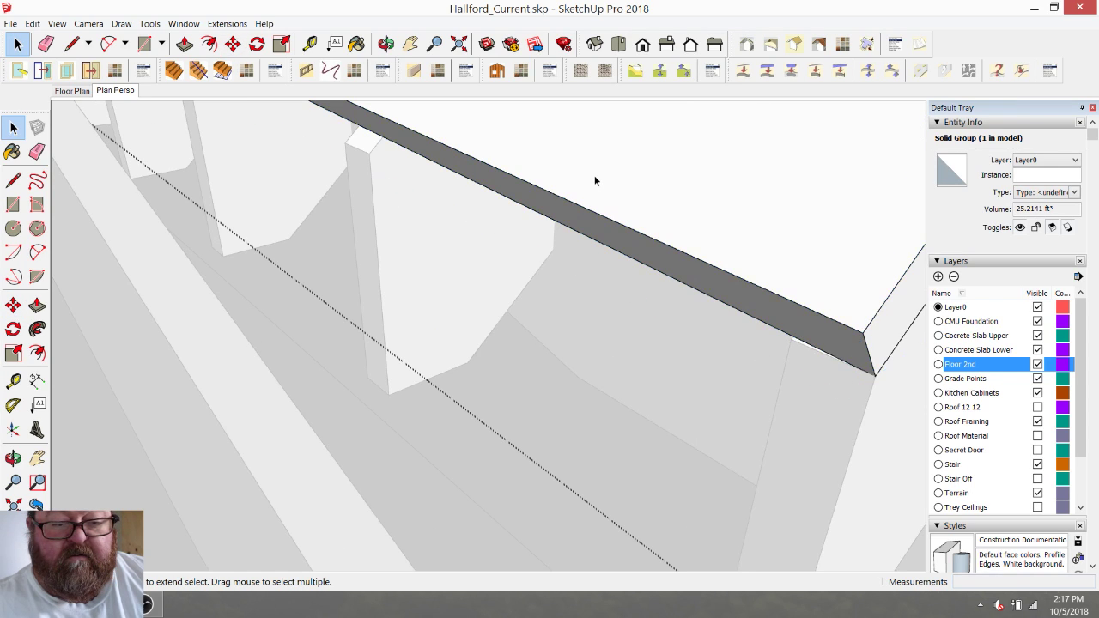
left_click(185, 44)
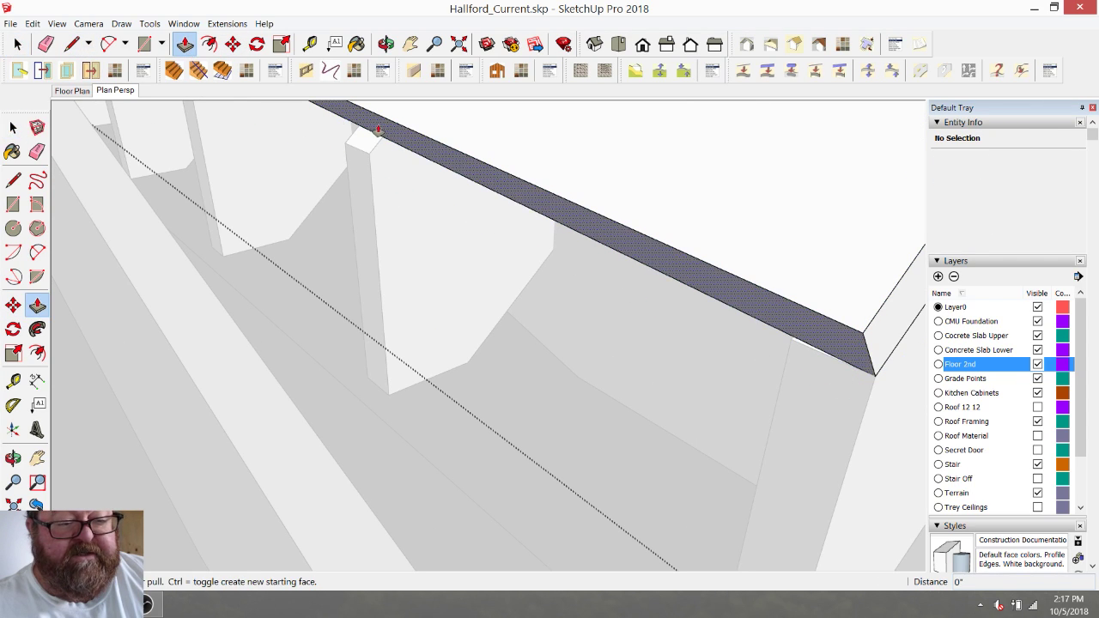
left_click(377, 130)
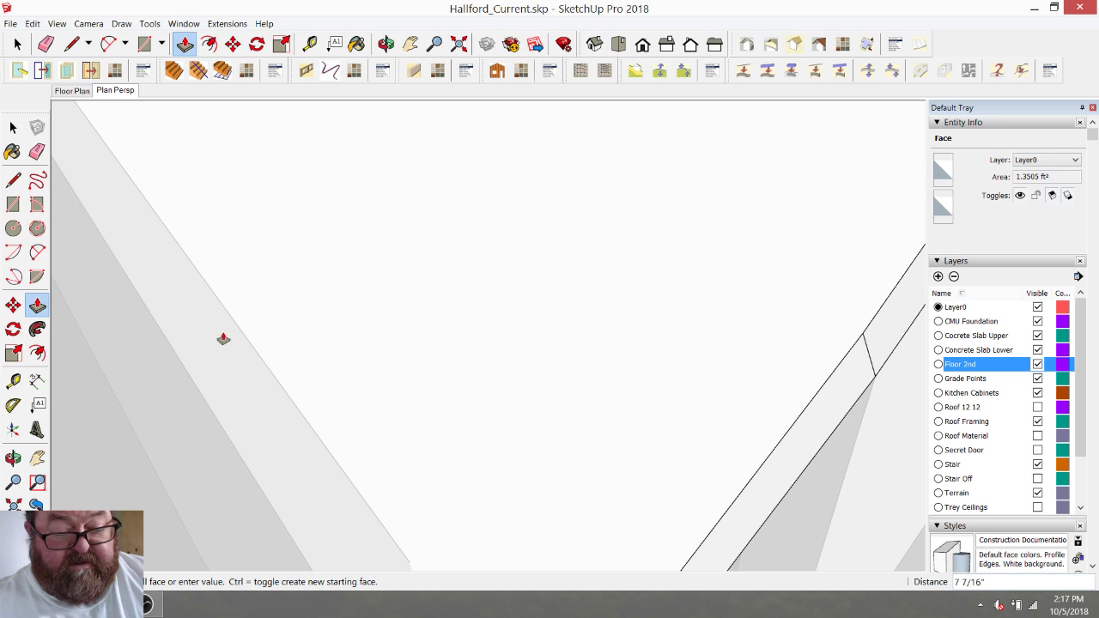
left_click(224, 339)
scroll(427, 235, "down", 5)
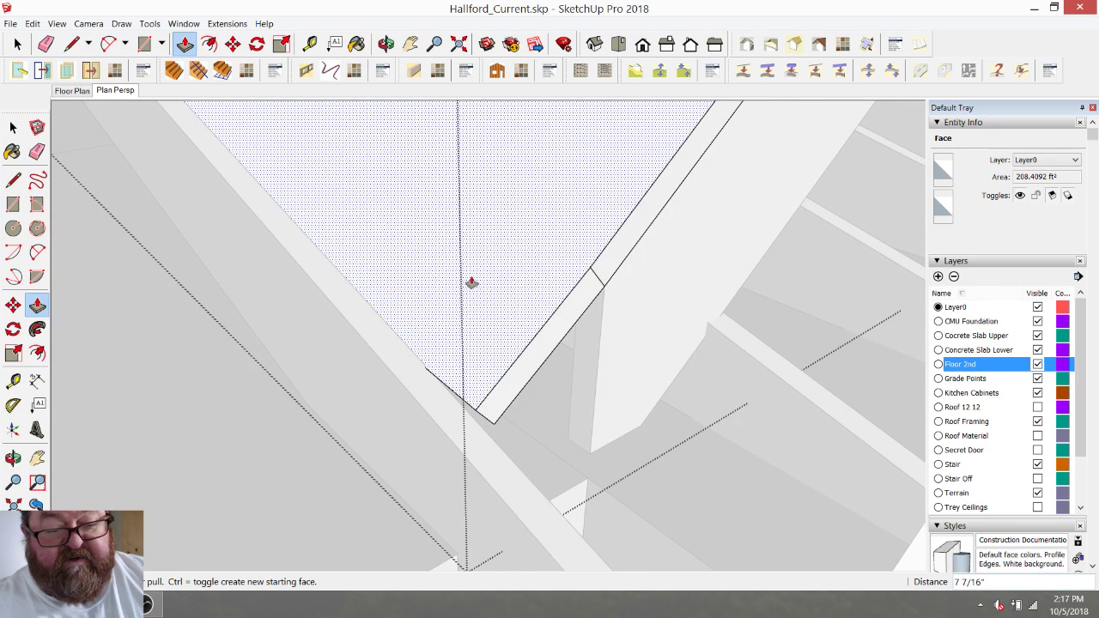
Try to erase the seam across the extended panel's side edge, and leave the panel group.
left_click(46, 44)
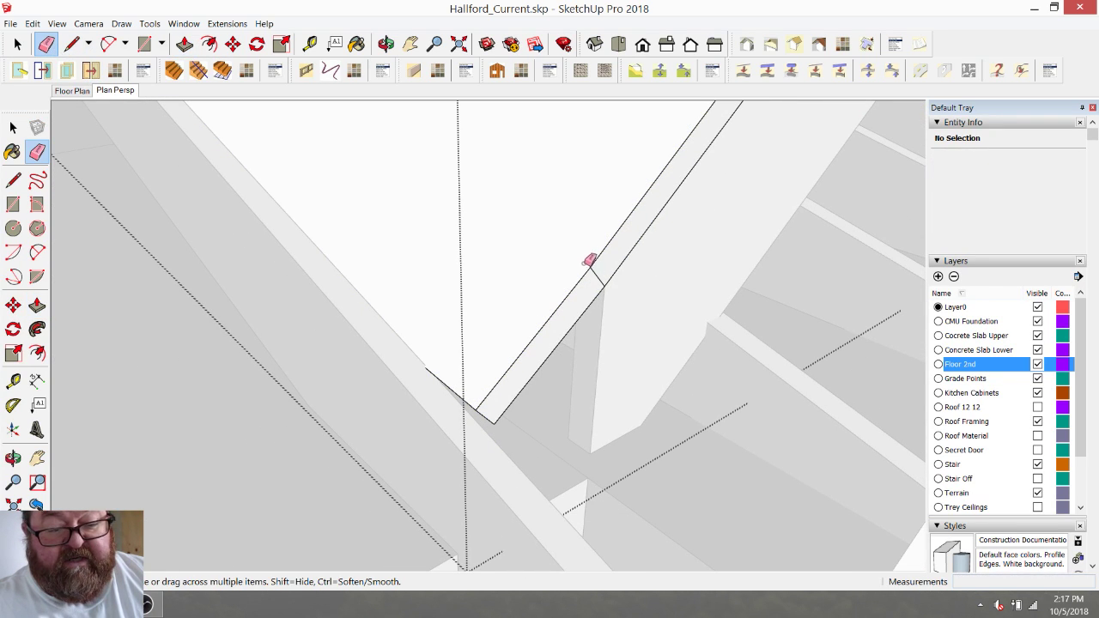
middle_click_drag(601, 271, 526, 307)
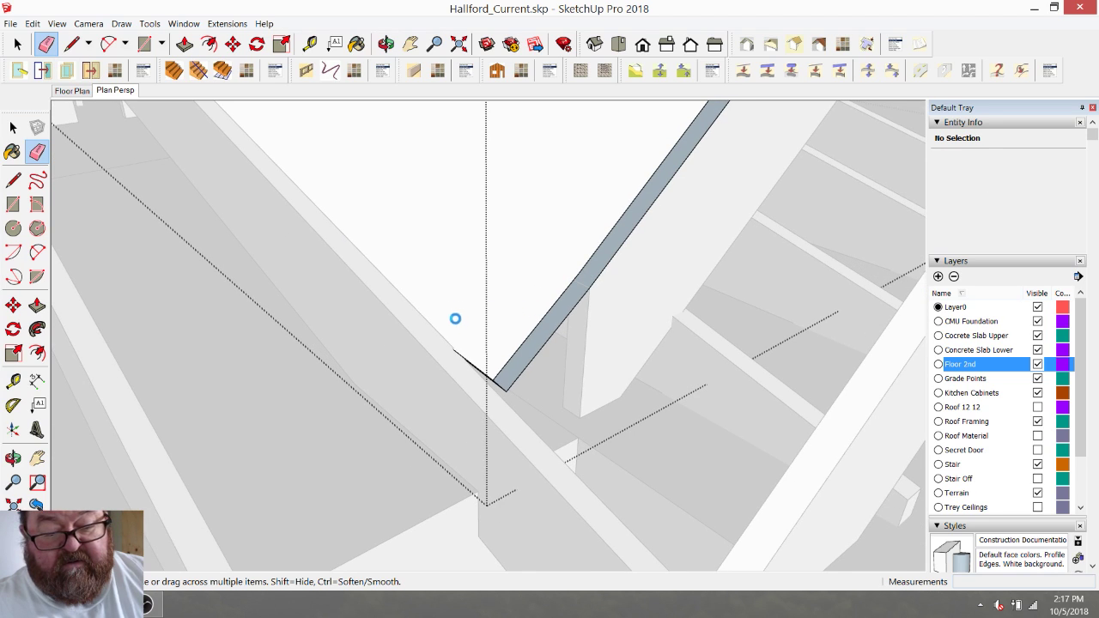
middle_click_drag(551, 347, 611, 365)
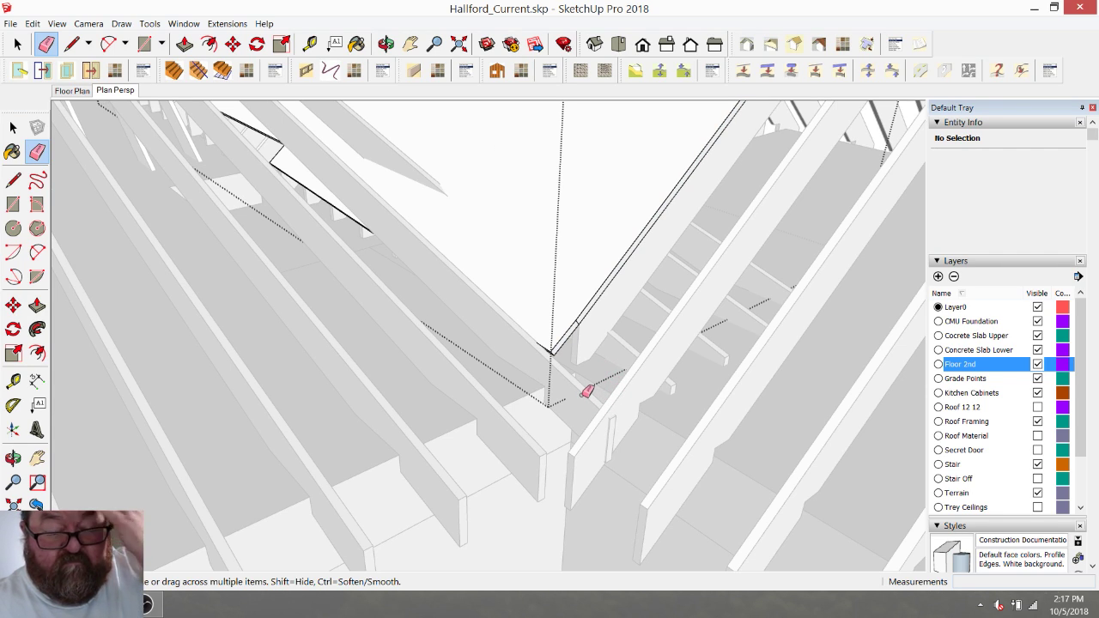
left_click(18, 43)
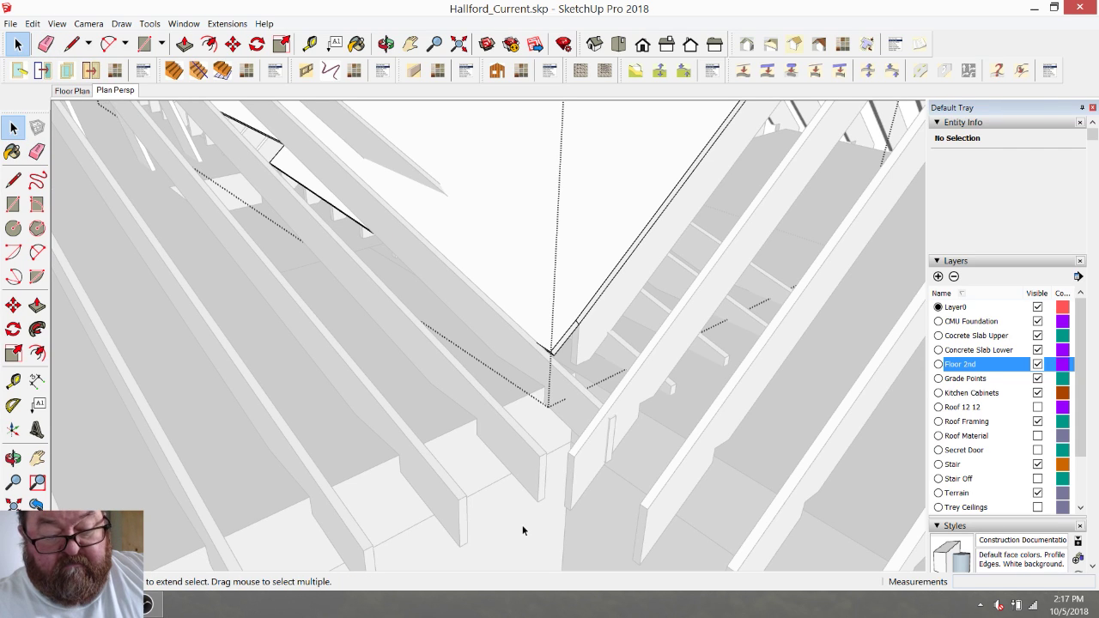
scroll(574, 521, "up", 3)
scroll(556, 395, "up", 4)
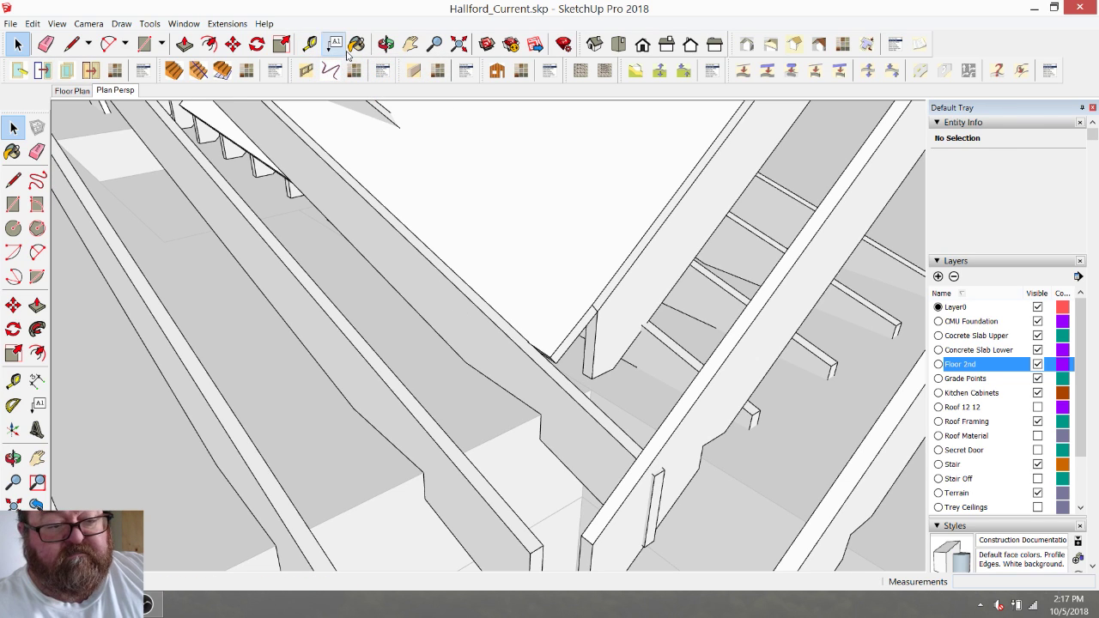
Place vertical guides from the wall corner through the birdsmouth corners of the first and third rafters beside the valley.
left_click(387, 43)
left_click_drag(510, 344, 401, 301)
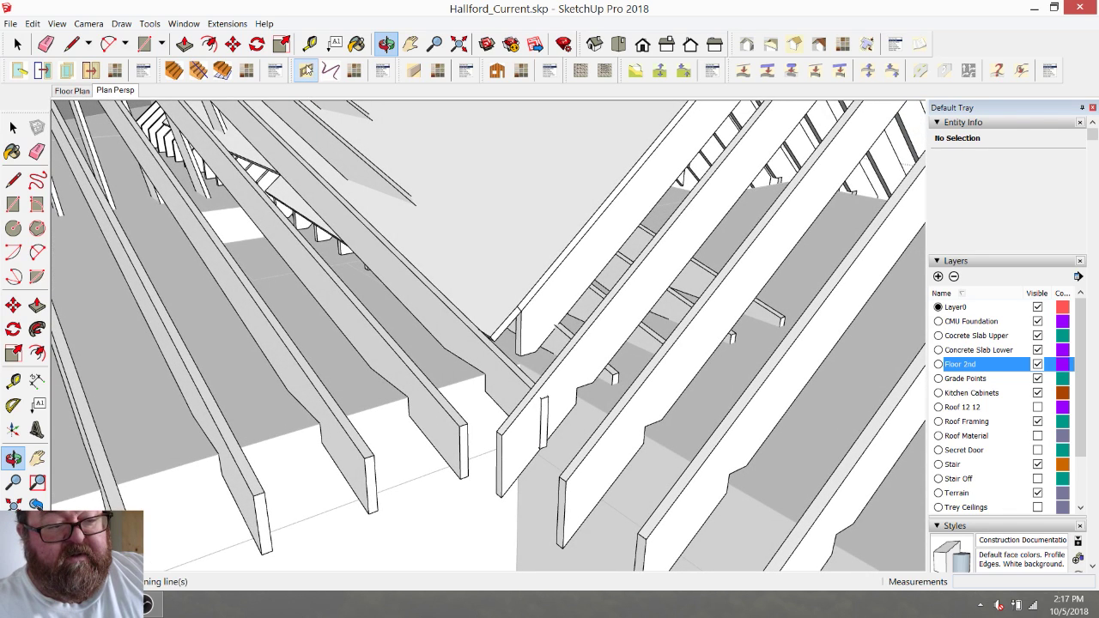
left_click(308, 45)
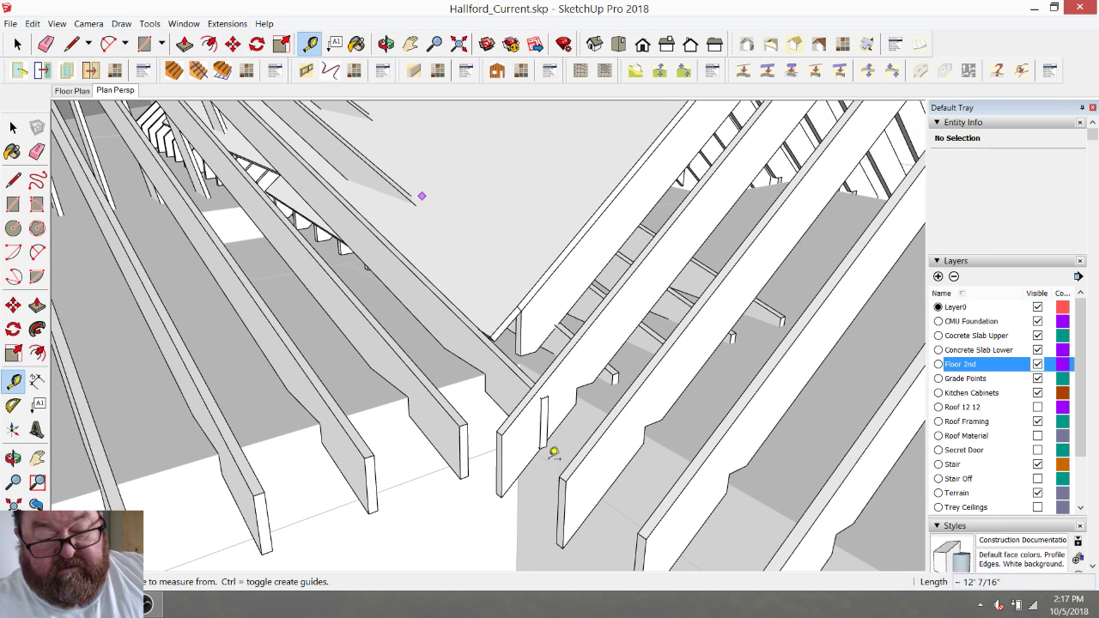
left_click(518, 505)
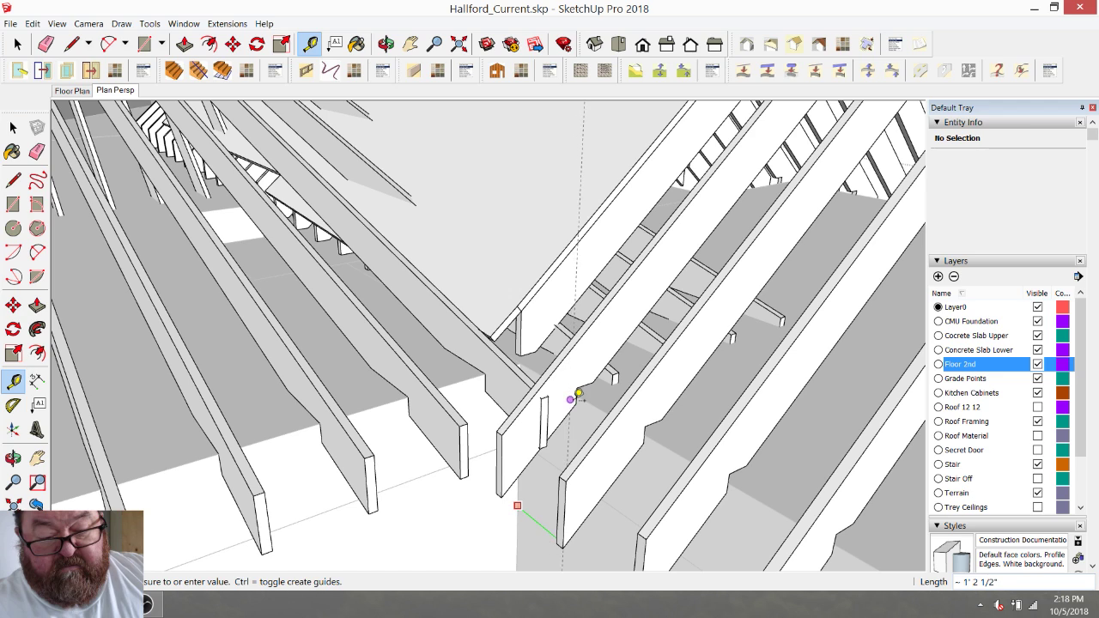
left_click(580, 394)
scroll(576, 395, "down", 2)
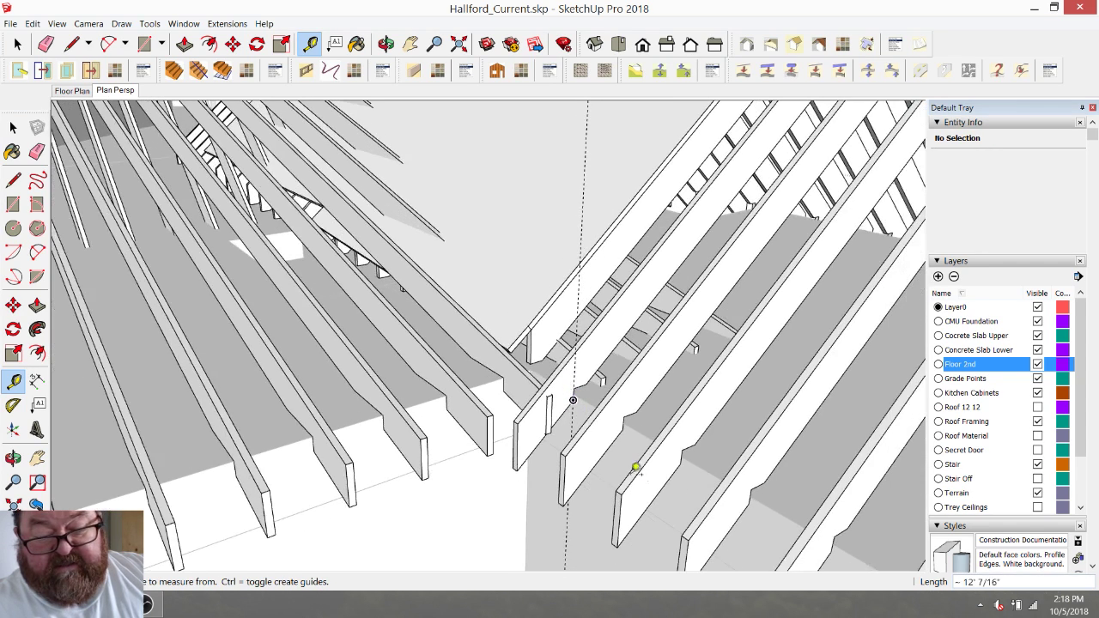
left_click(528, 507)
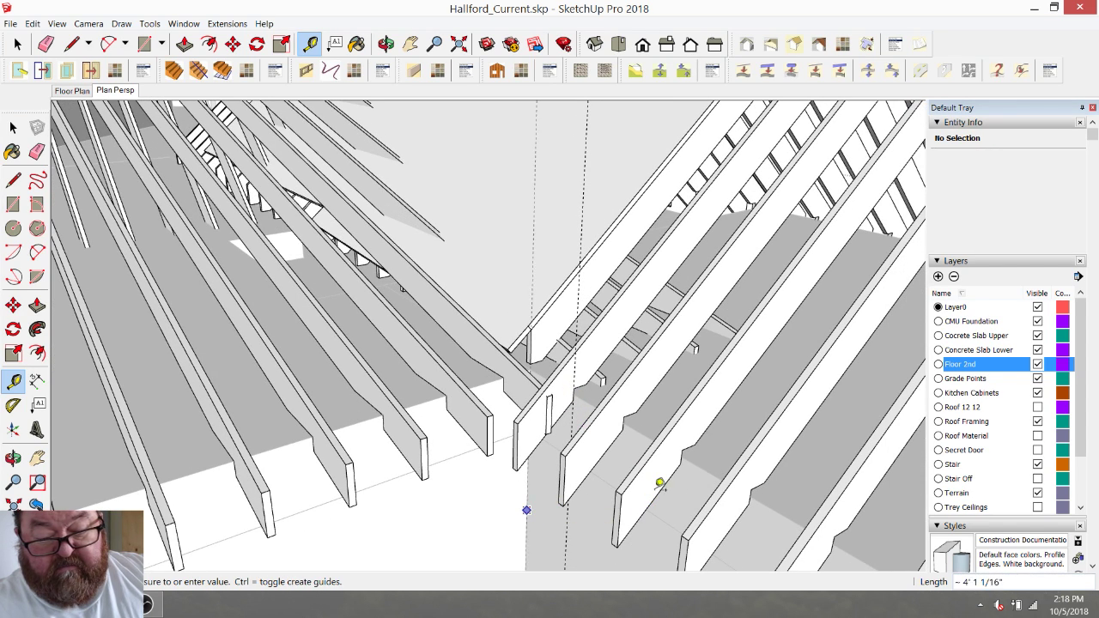
left_click(689, 455)
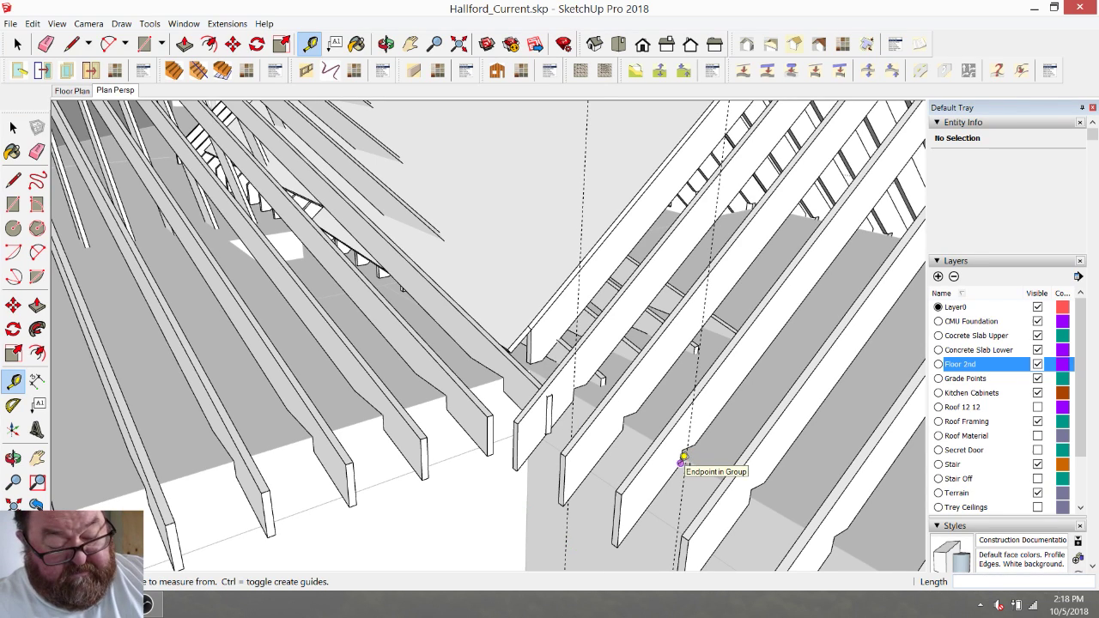
left_click(570, 450)
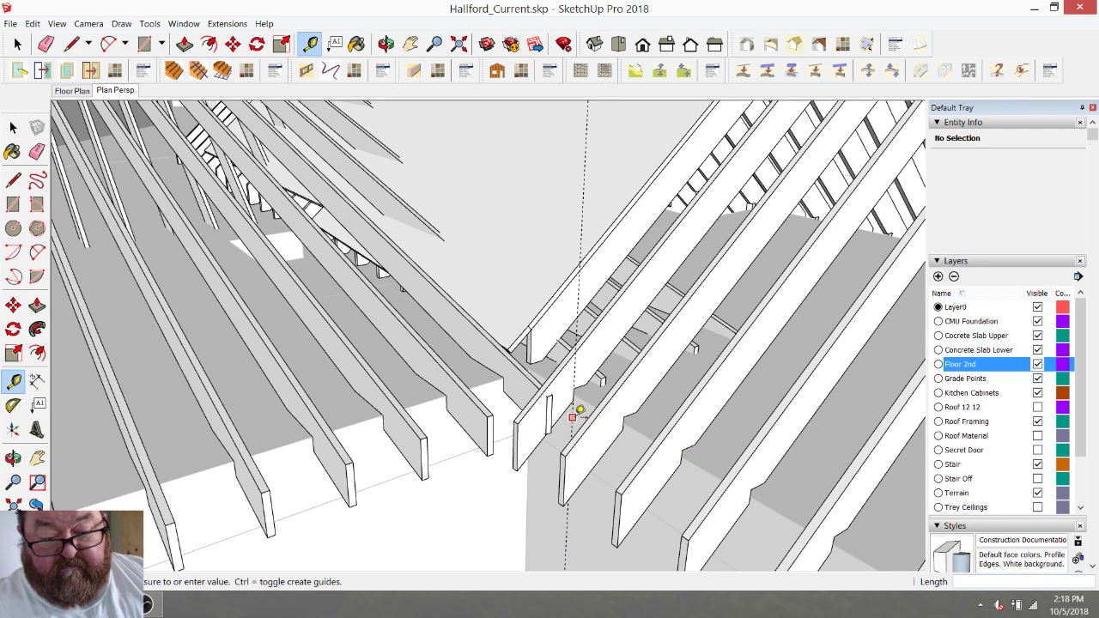
left_click(686, 457)
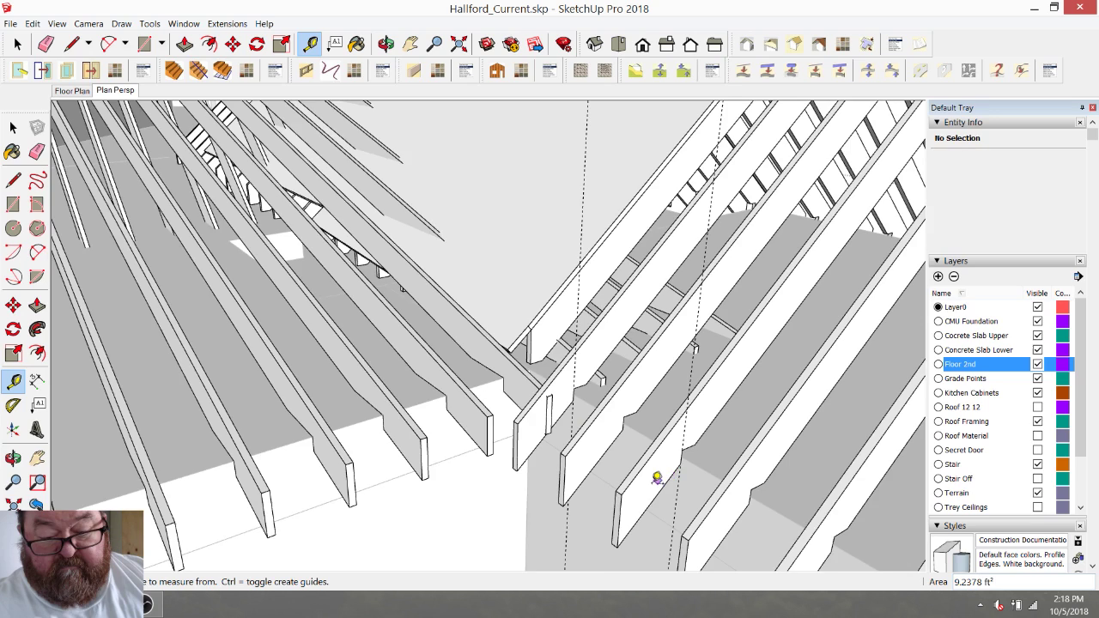
Place a guide across the rafter tops through the third rafter's vertical guide, parallel to the wall, and erase both vertical guides.
scroll(651, 480, "up", 2)
scroll(616, 462, "up", 2)
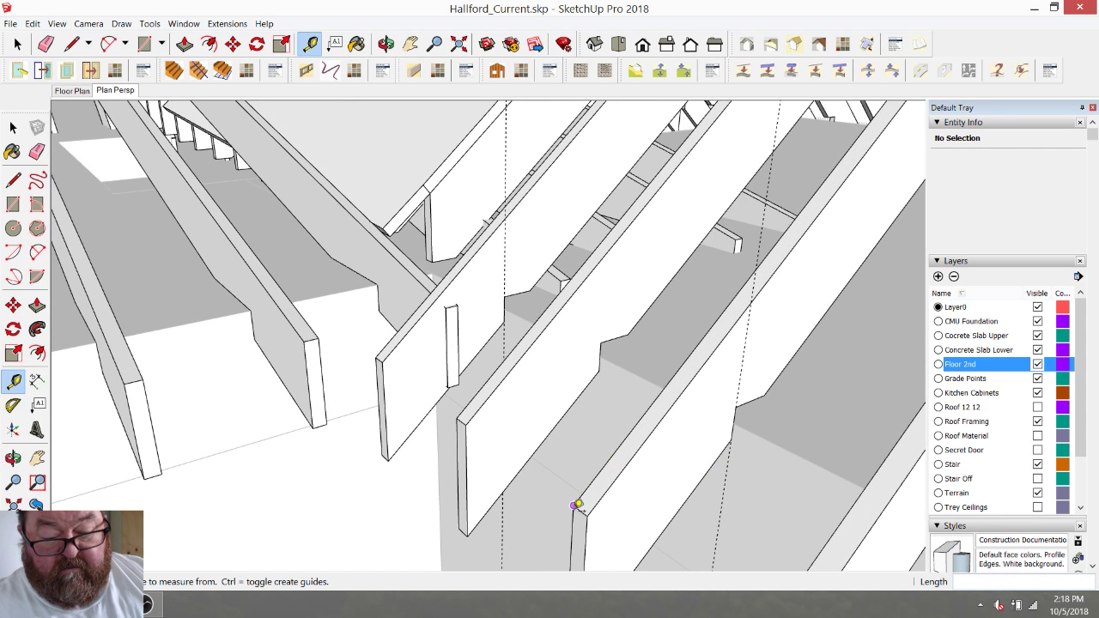
left_click(575, 505)
scroll(573, 506, "up", 1)
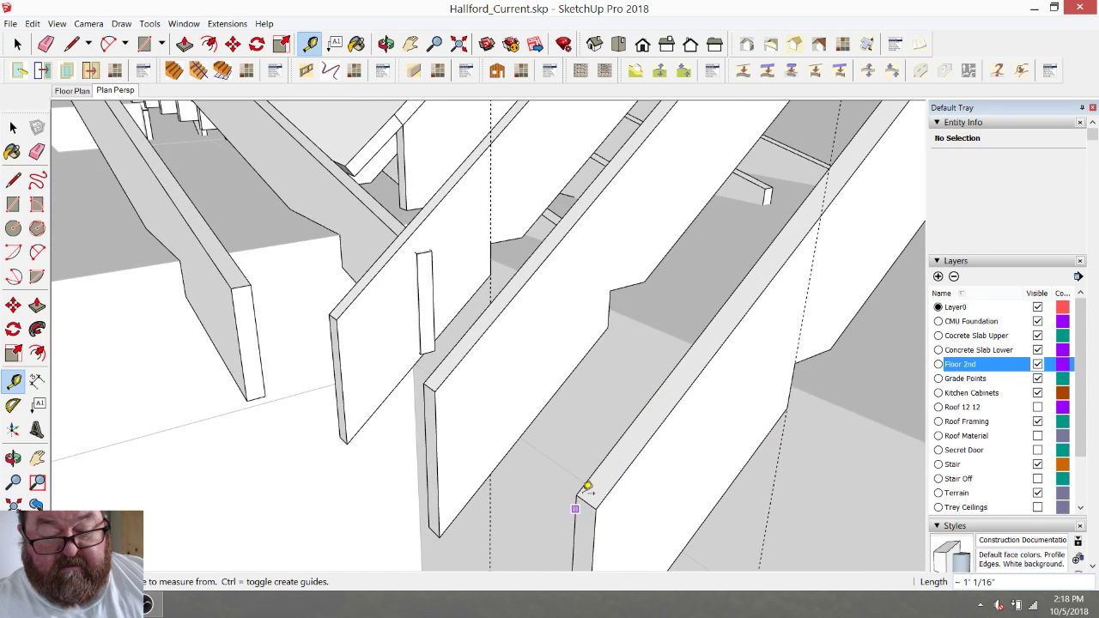
left_click(586, 501)
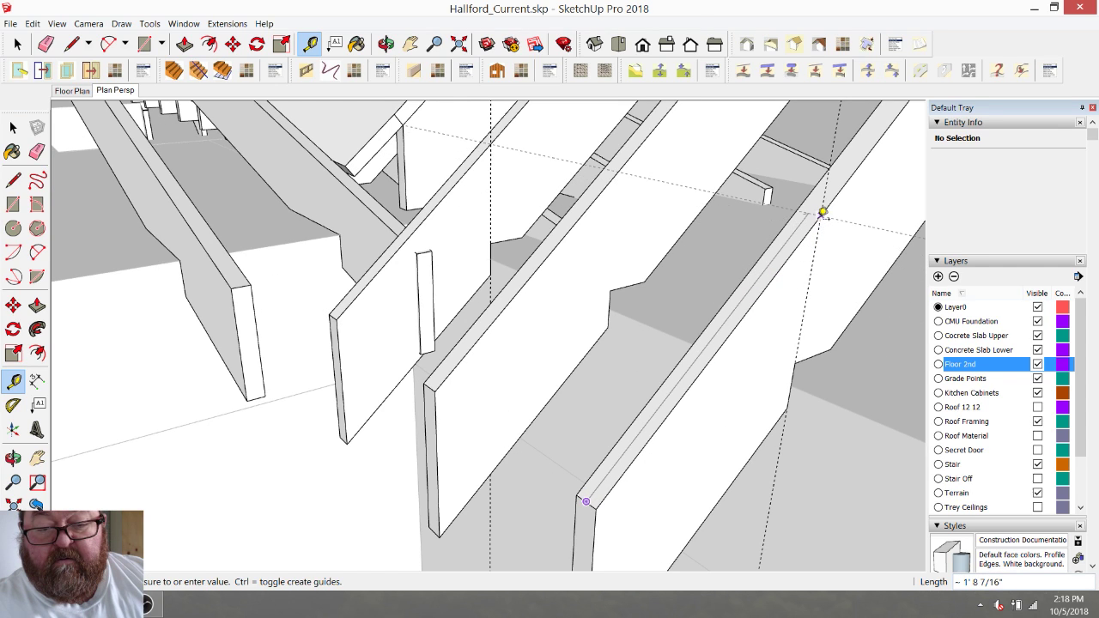
left_click(824, 209)
scroll(736, 338, "down", 2)
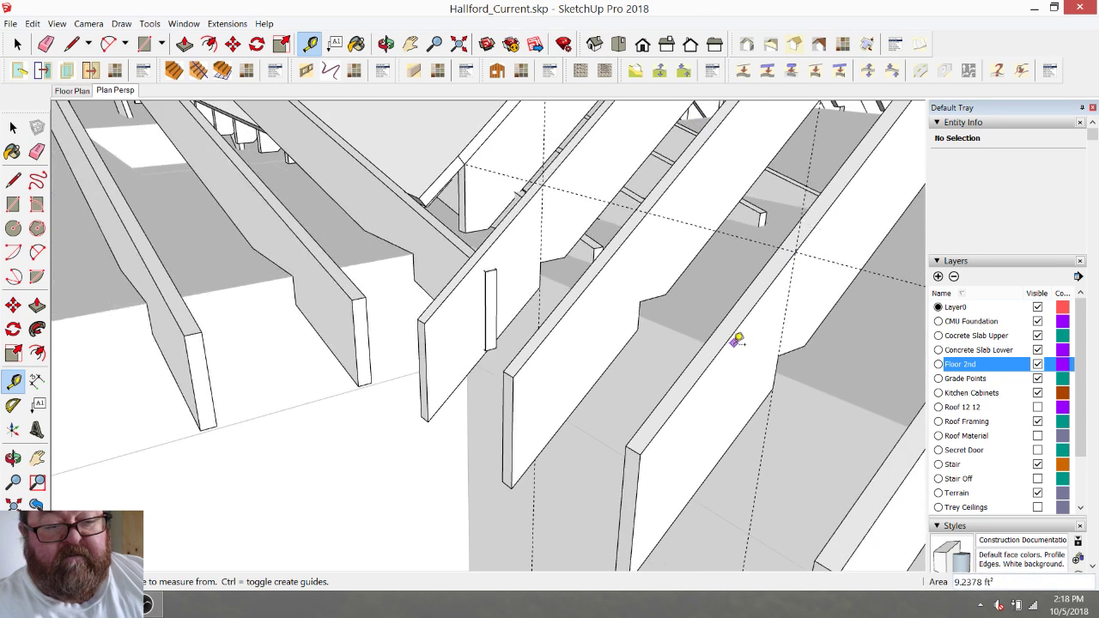
left_click(46, 44)
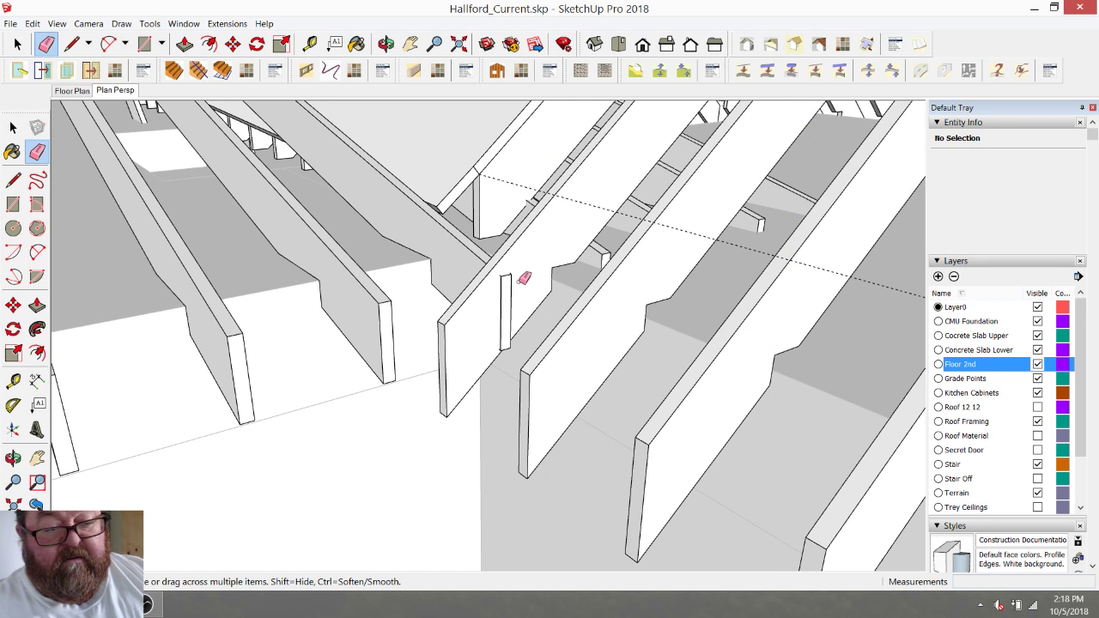
Place a vertical guide at the adjoining wing's last rafter birdsmouth and a second guide across its rafter tops parallel to the wall.
scroll(286, 294, "up", 3)
left_click(310, 43)
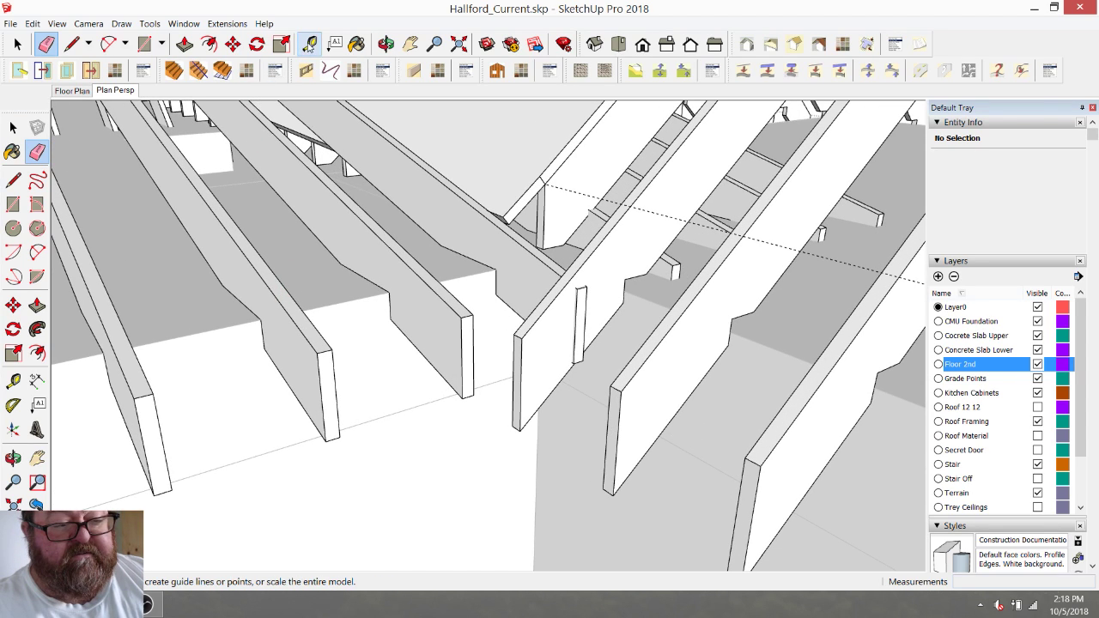
left_click(513, 380)
left_click(393, 292)
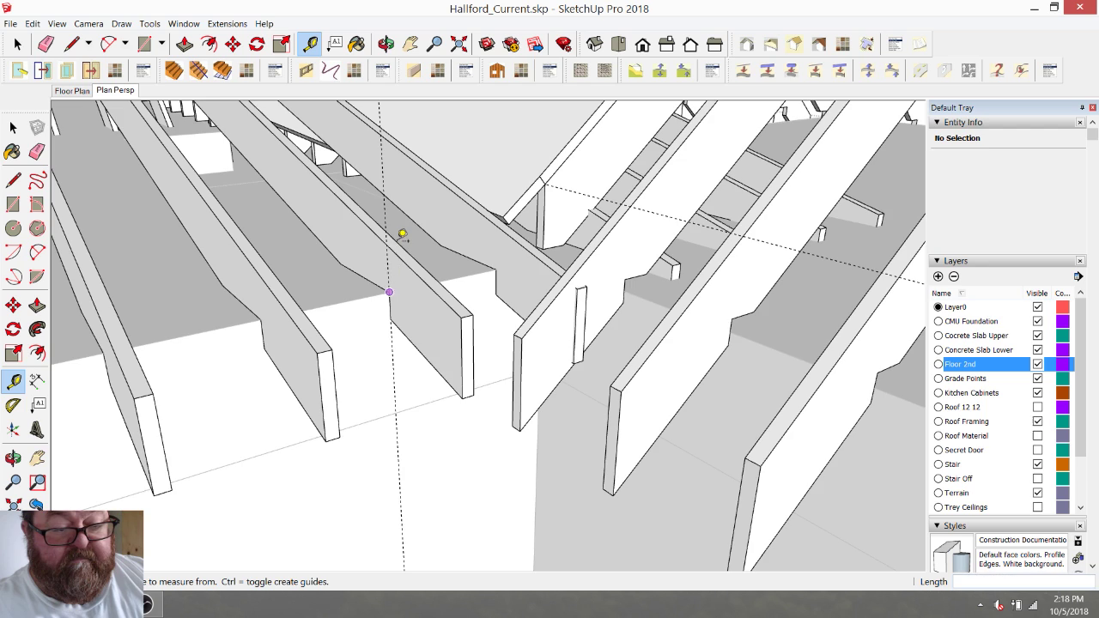
scroll(401, 237, "up", 4)
left_click(547, 398)
left_click(378, 246)
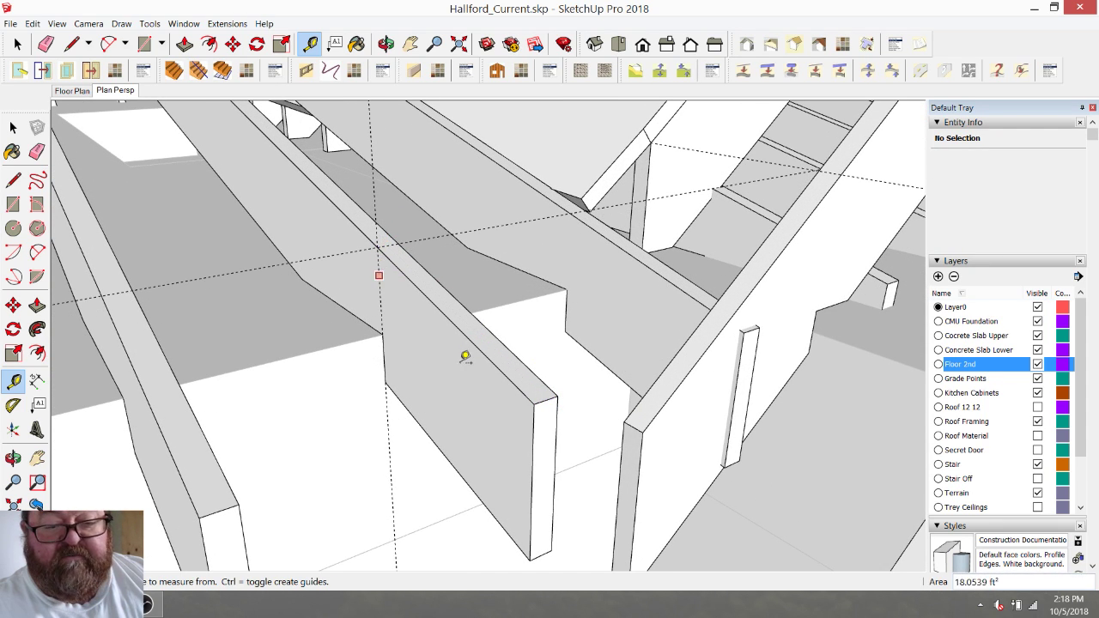
Select the triangular roof panel group and move it down along the edge of the rafter beside the valley.
scroll(461, 358, "down", 4)
left_click(385, 43)
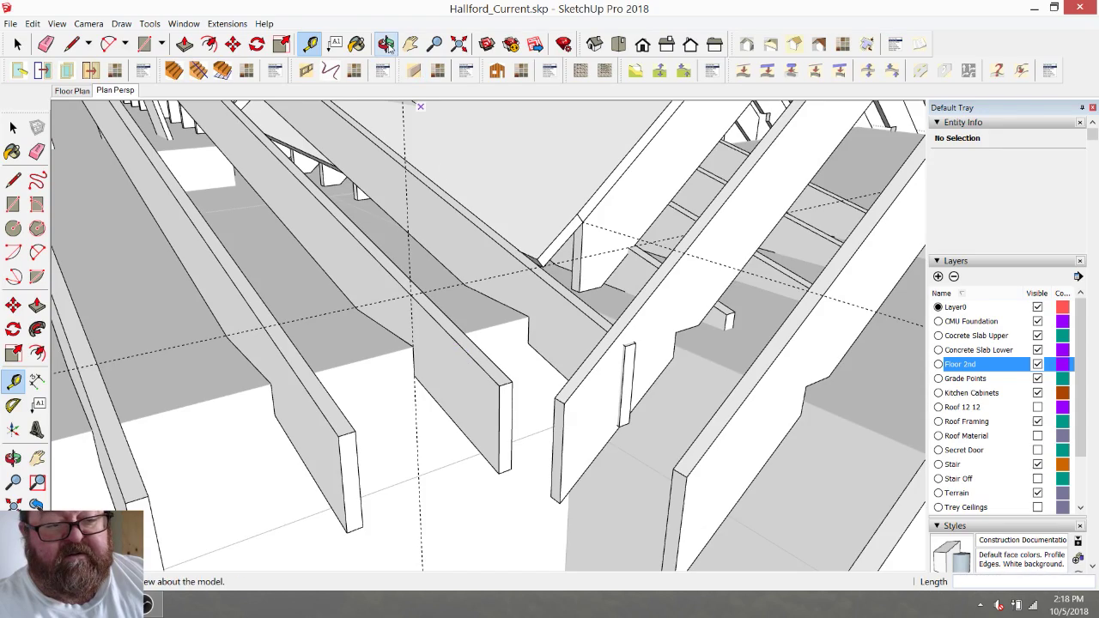
left_click_drag(557, 263, 602, 382)
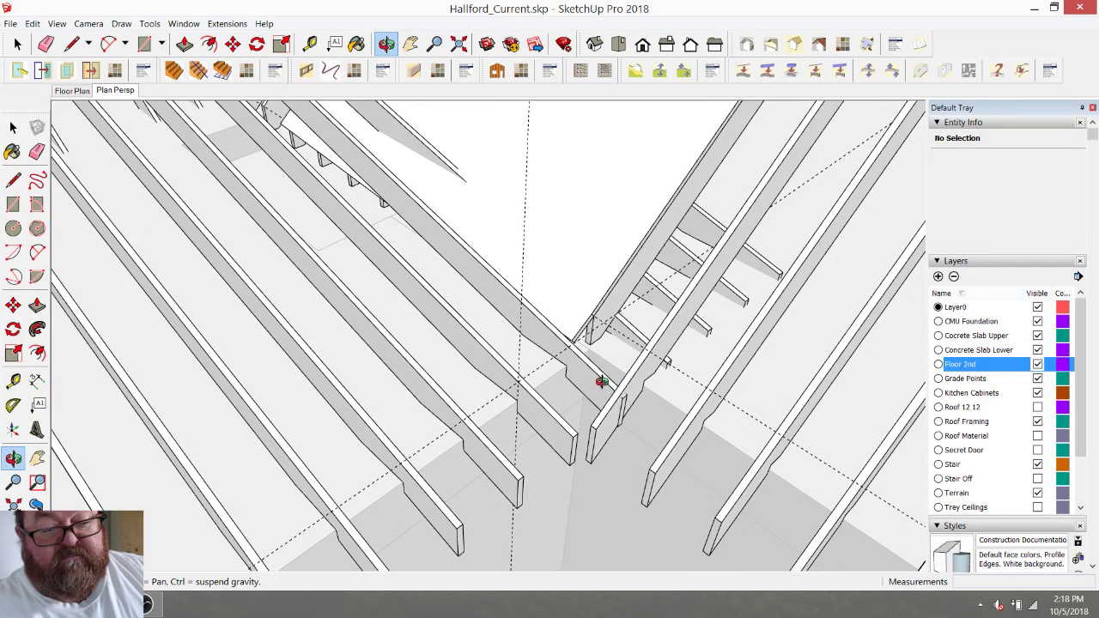
left_click(17, 44)
scroll(567, 309, "up", 4)
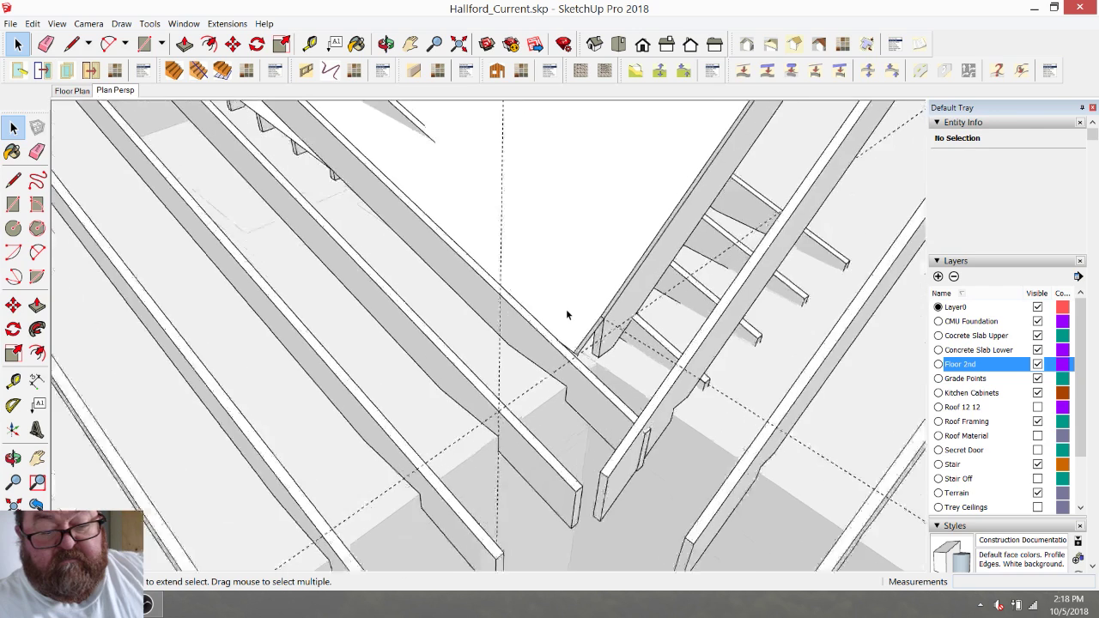
left_click(574, 302)
scroll(575, 311, "down", 2)
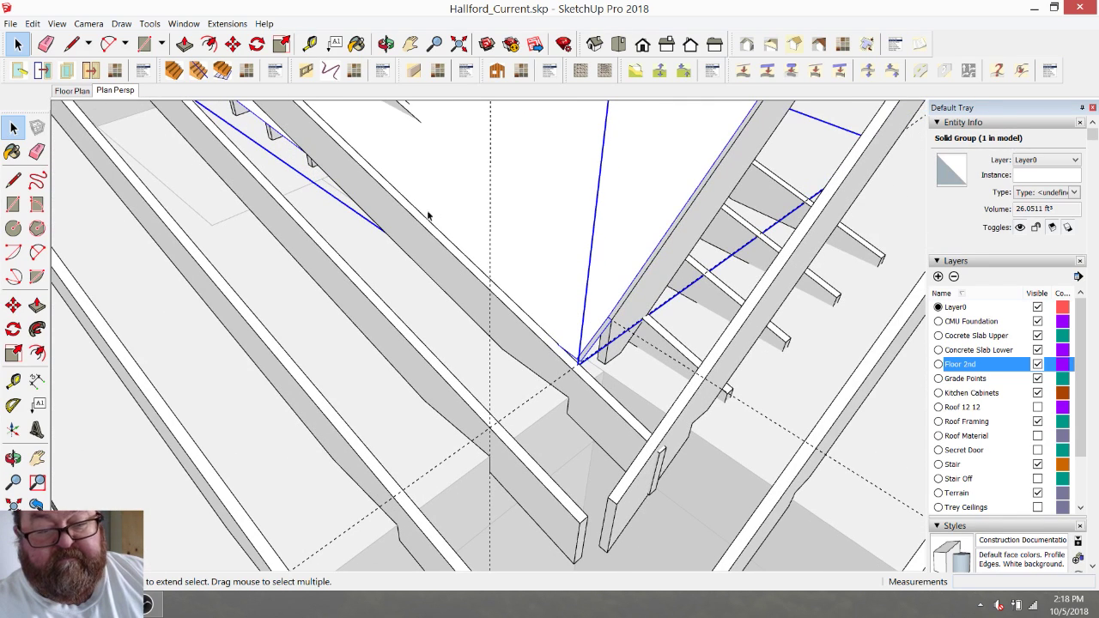
left_click(231, 44)
scroll(657, 274, "up", 2)
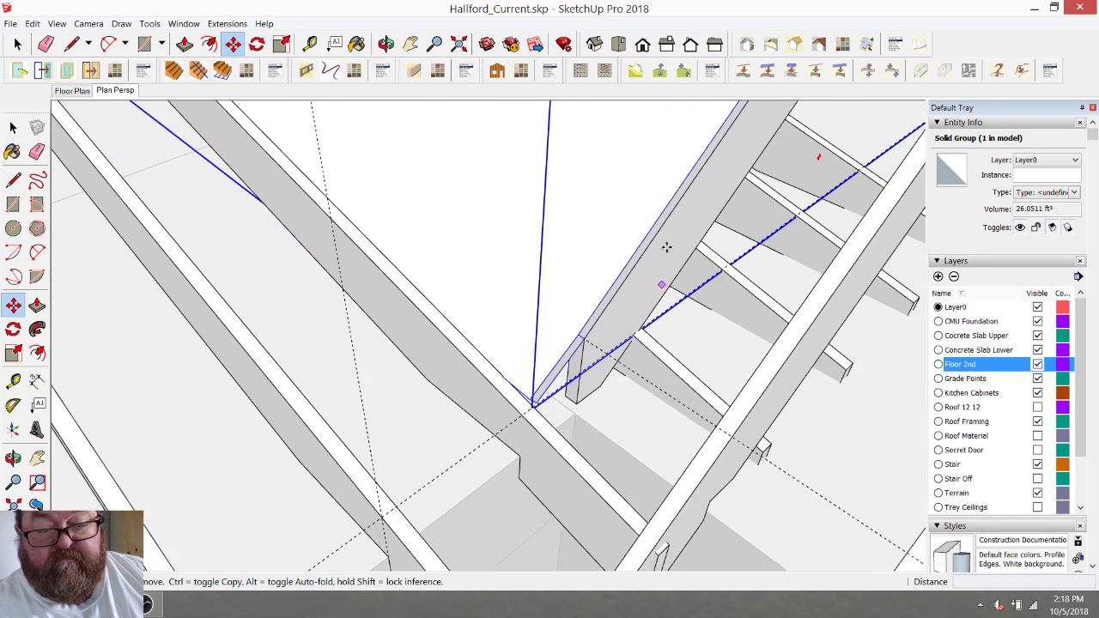
left_click(673, 201)
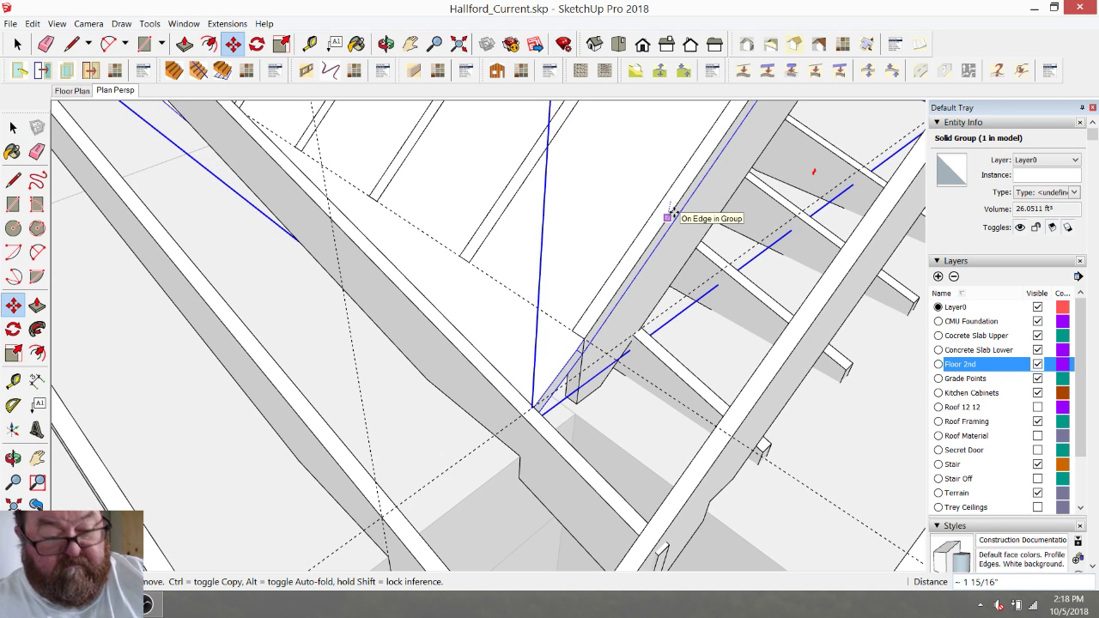
key("Escape")
left_click(678, 211)
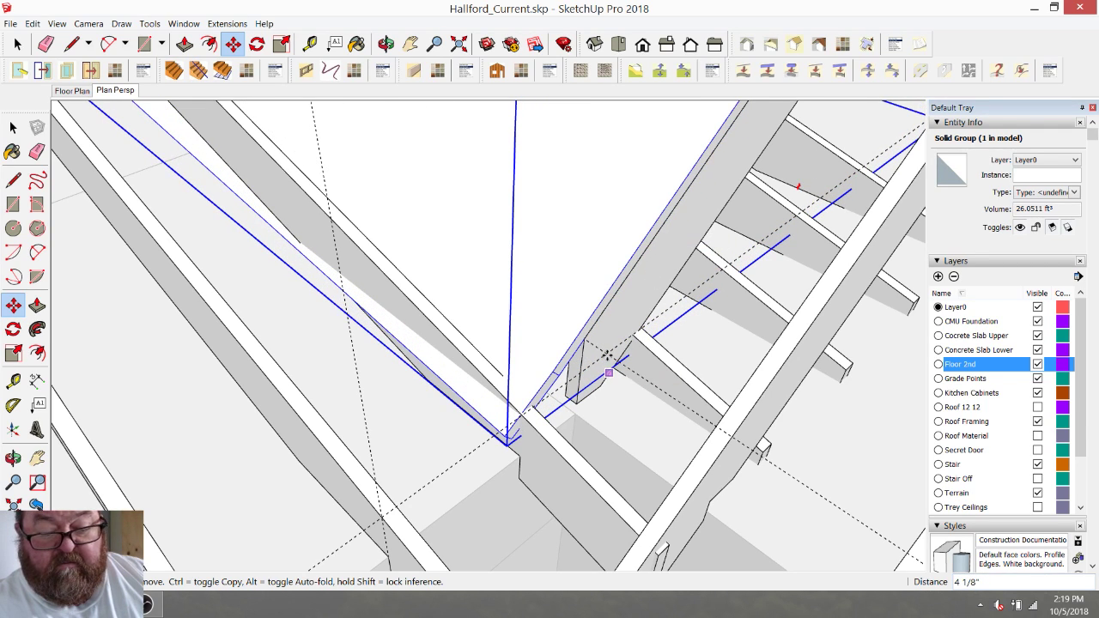
scroll(608, 356, "up", 5)
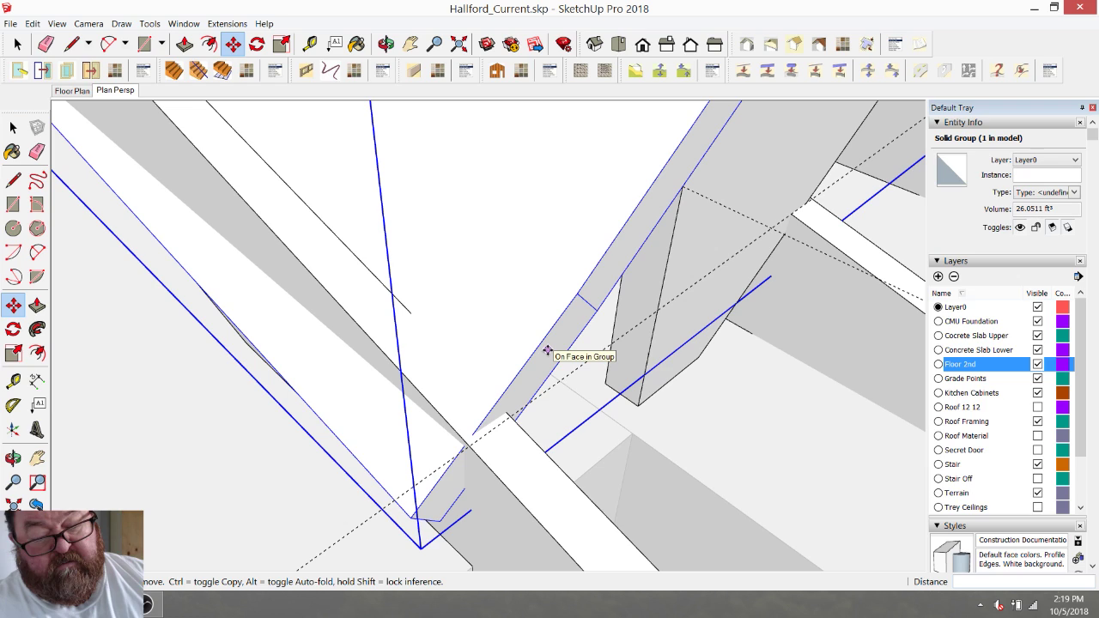
Move the roof panel 2 3/8" back up along the rafter edge so its lower corner meets the guide.
left_click(706, 153)
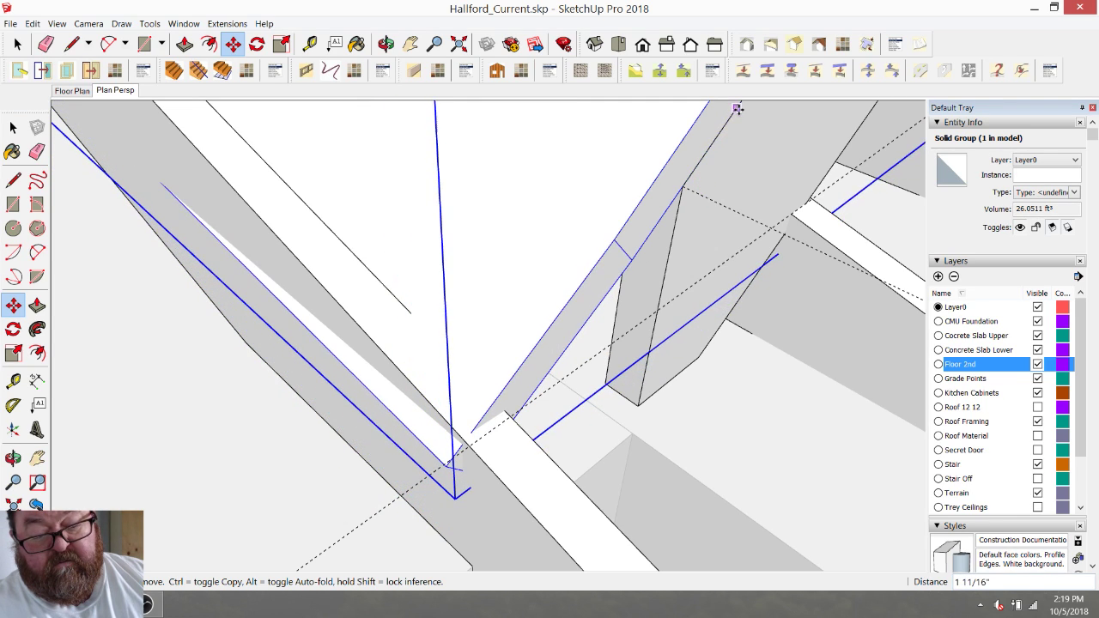
middle_click_drag(576, 274, 687, 182)
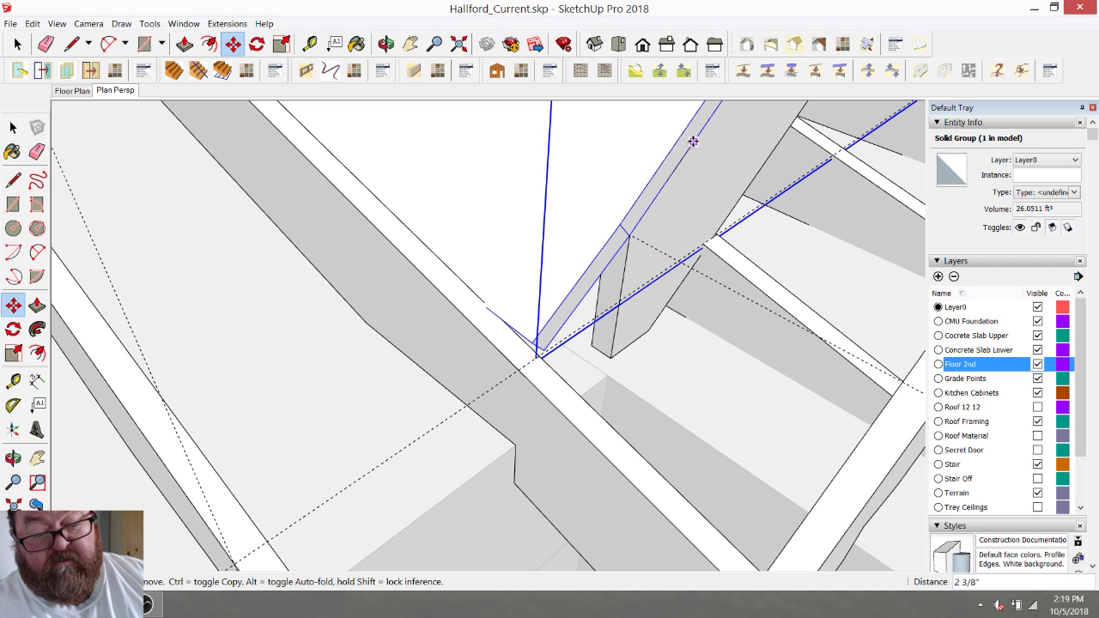
left_click(693, 142)
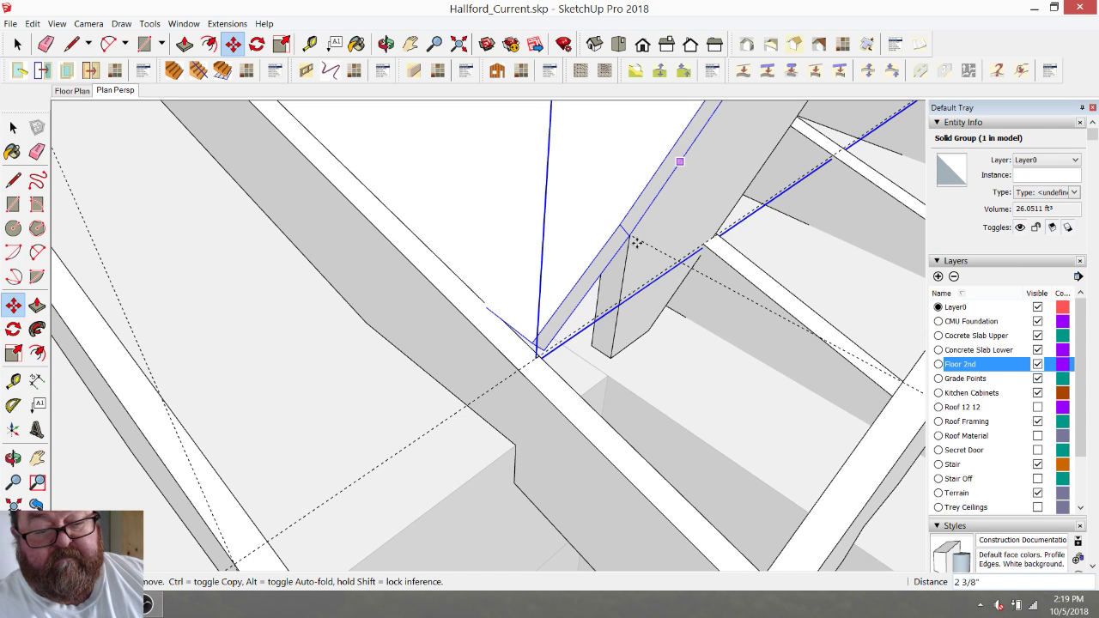
scroll(567, 453, "down", 4)
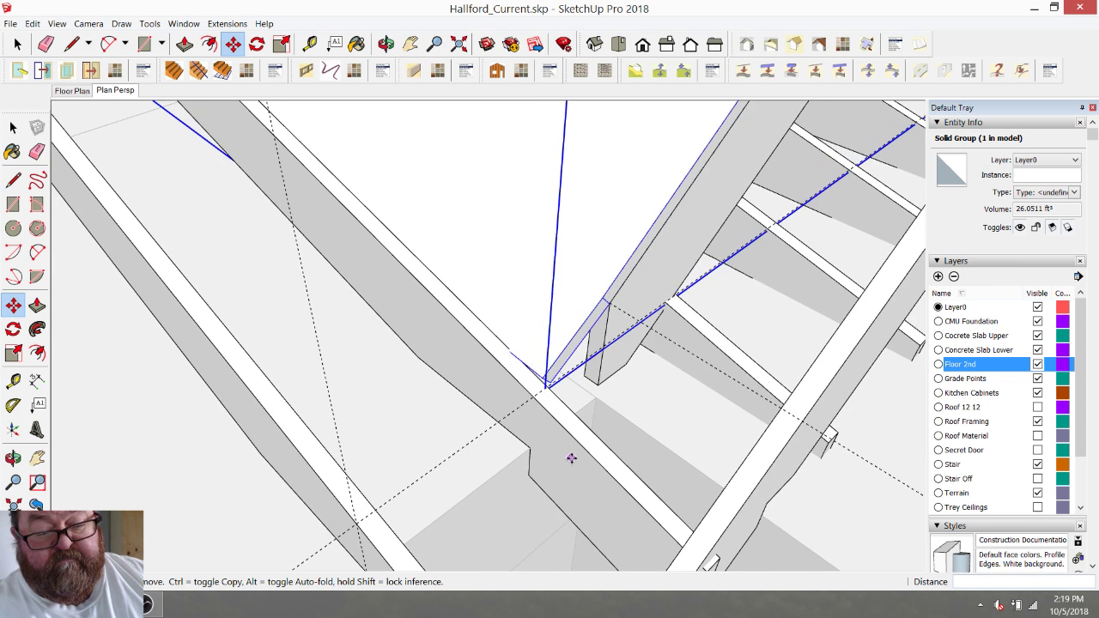
scroll(571, 455, "down", 2)
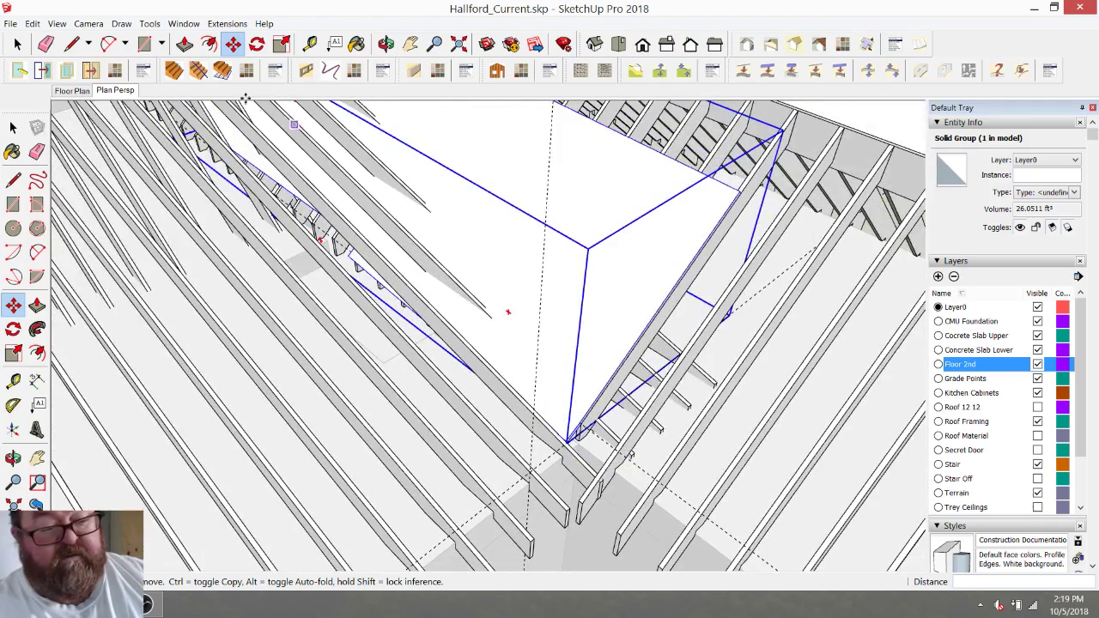
Draw a valley line on the roof panel through the exposed rafter tips and extend it about 5' to the panel's lower edge.
left_click(72, 44)
scroll(497, 360, "up", 5)
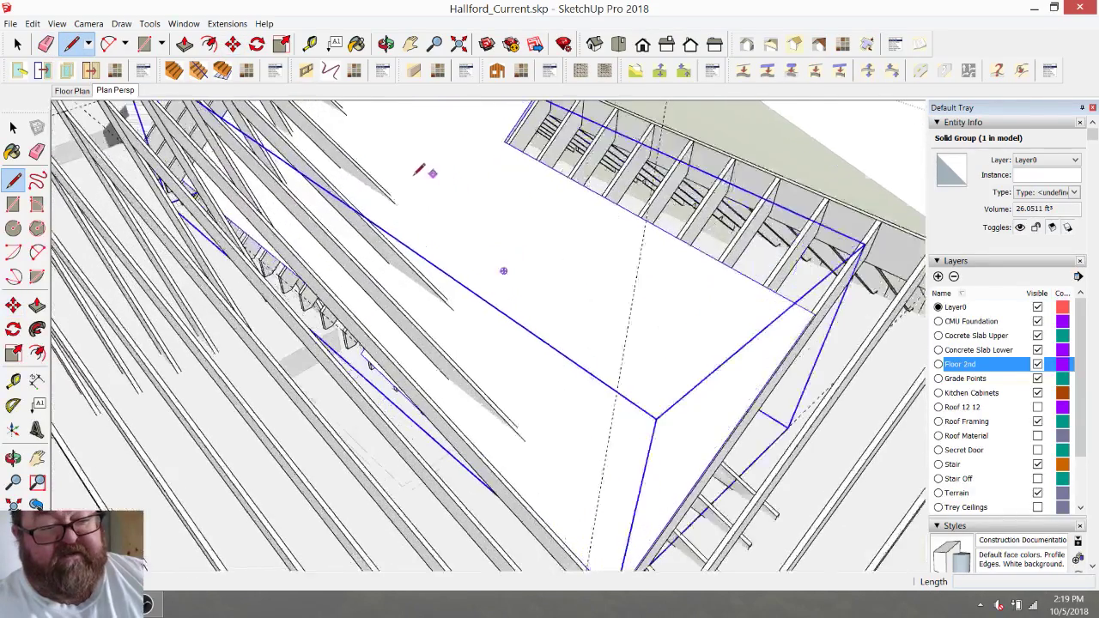
middle_click_drag(400, 183, 391, 148)
scroll(377, 155, "up", 8)
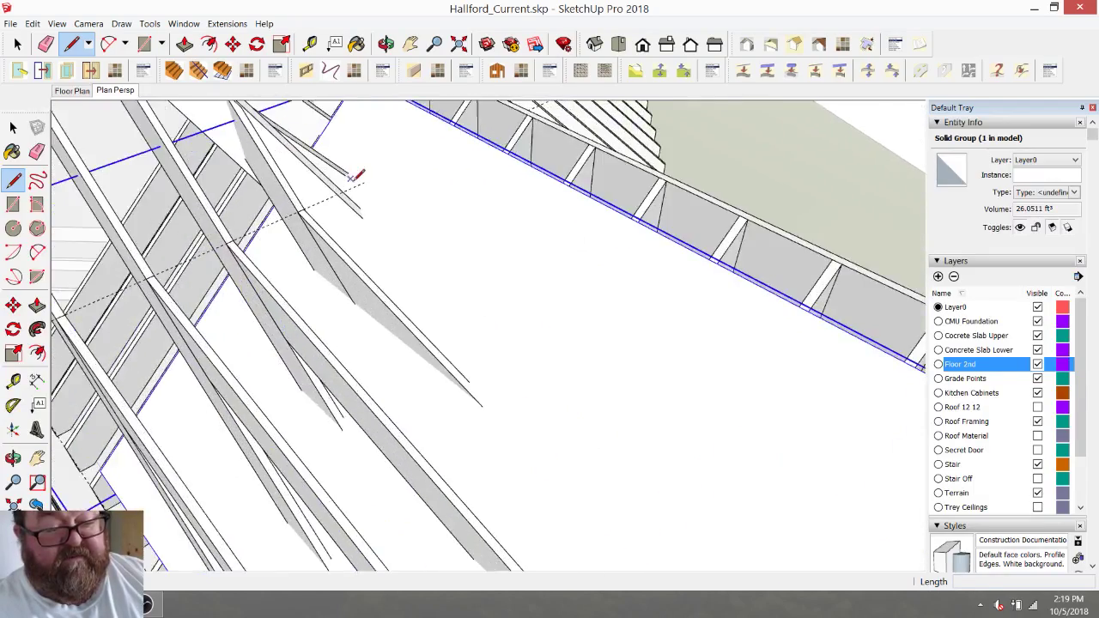
left_click(368, 226)
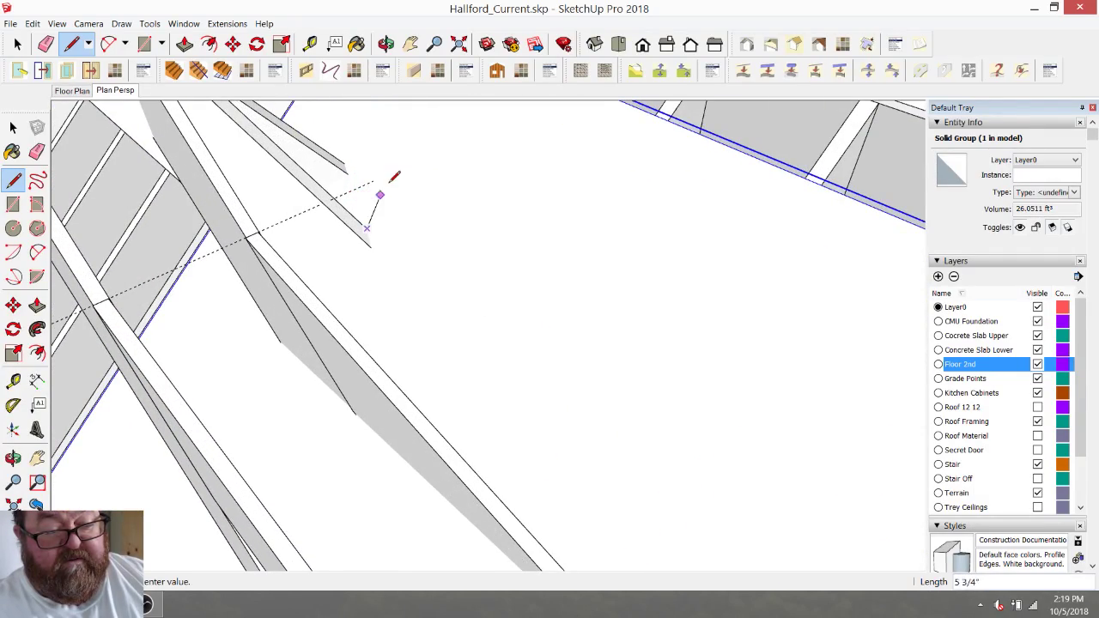
scroll(400, 184, "down", 6)
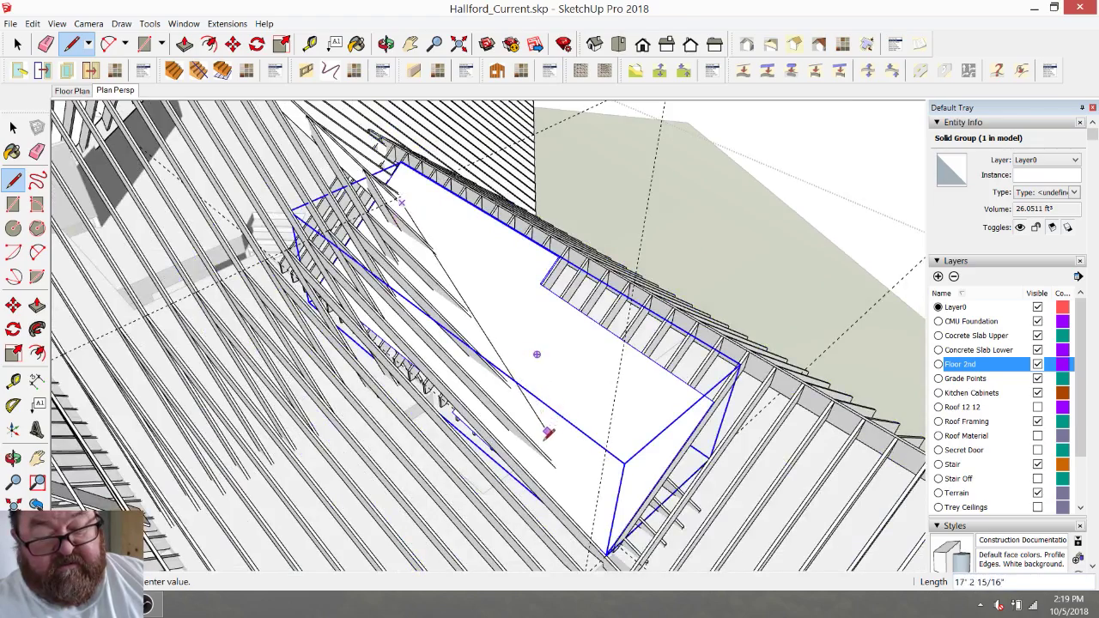
scroll(549, 464, "up", 5)
scroll(567, 464, "up", 4)
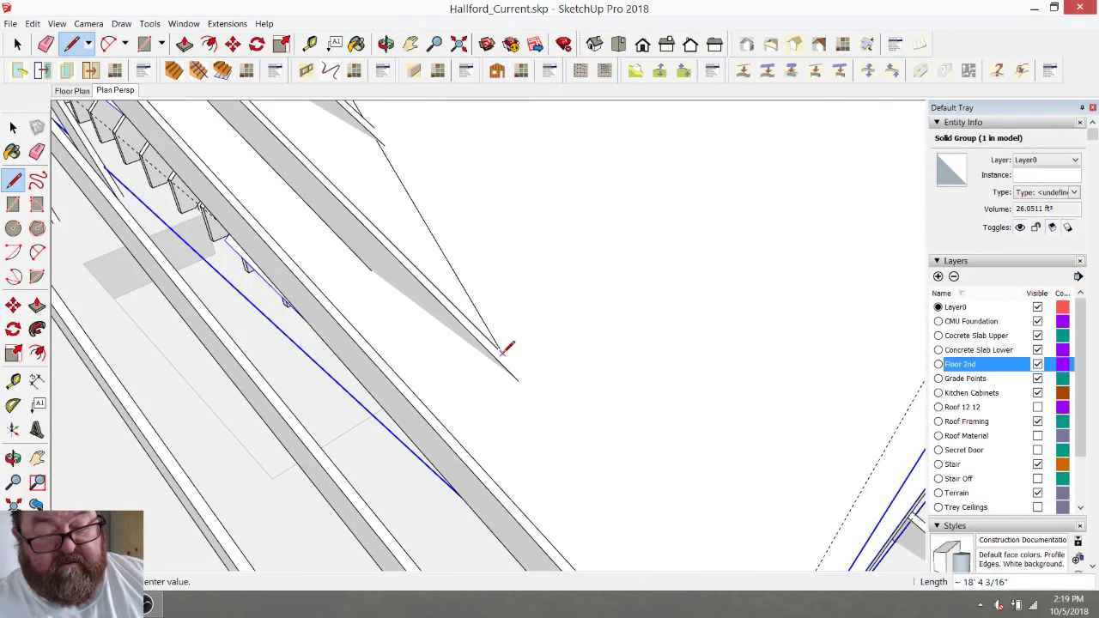
scroll(505, 350, "down", 4)
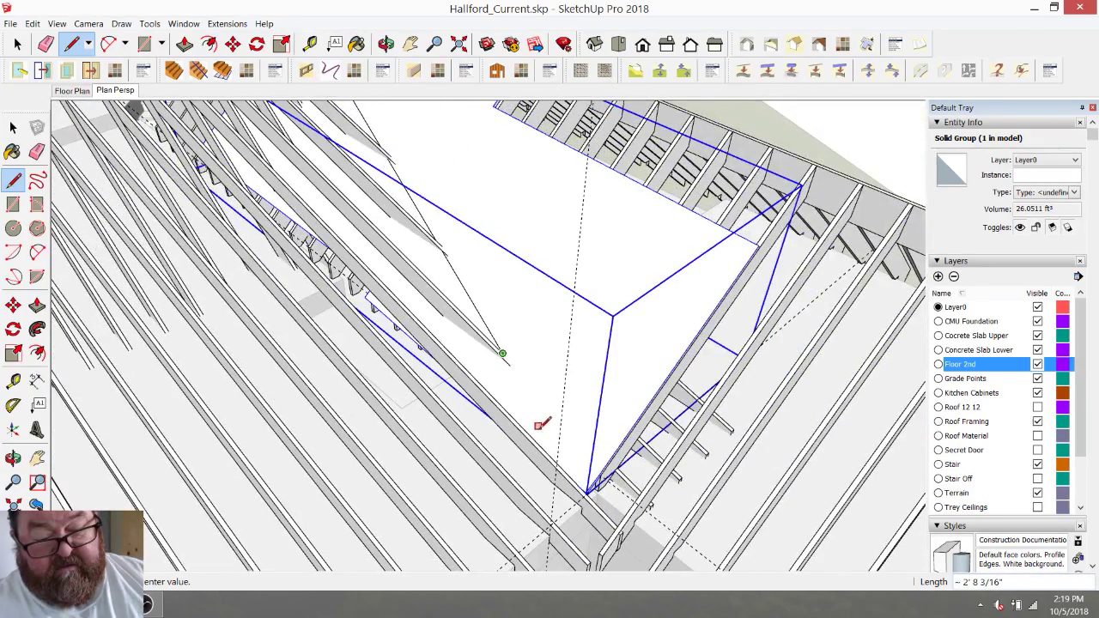
scroll(597, 489, "up", 4)
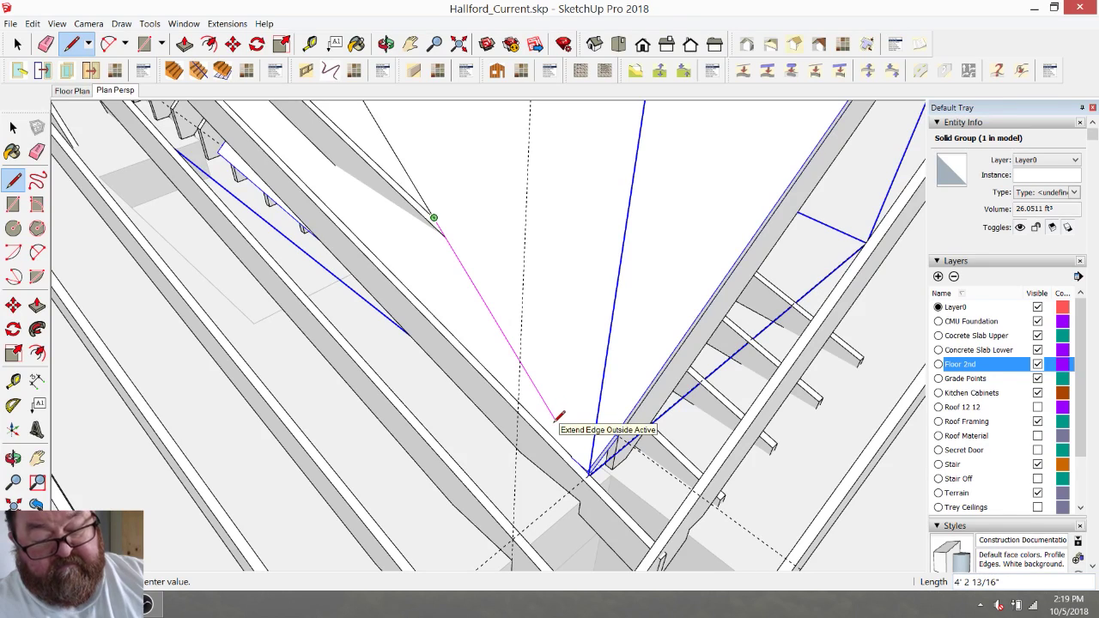
key("shift")
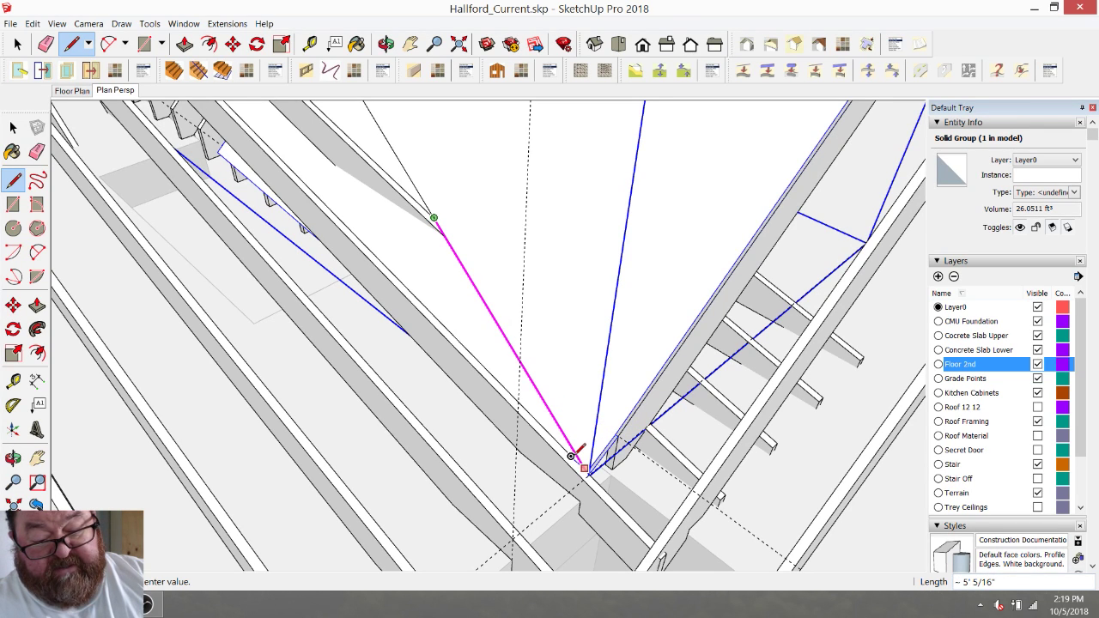
left_click(574, 459)
Check the valley line against the rafter tips, cancel the pending segment and undo the line.
scroll(618, 395, "down", 6)
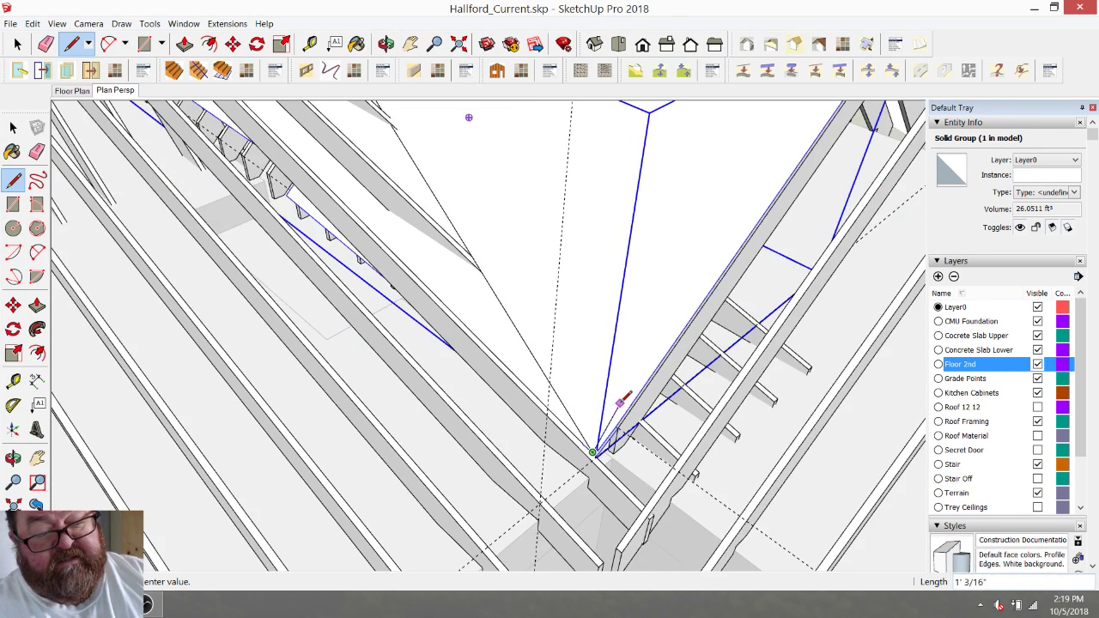
scroll(477, 193, "up", 6)
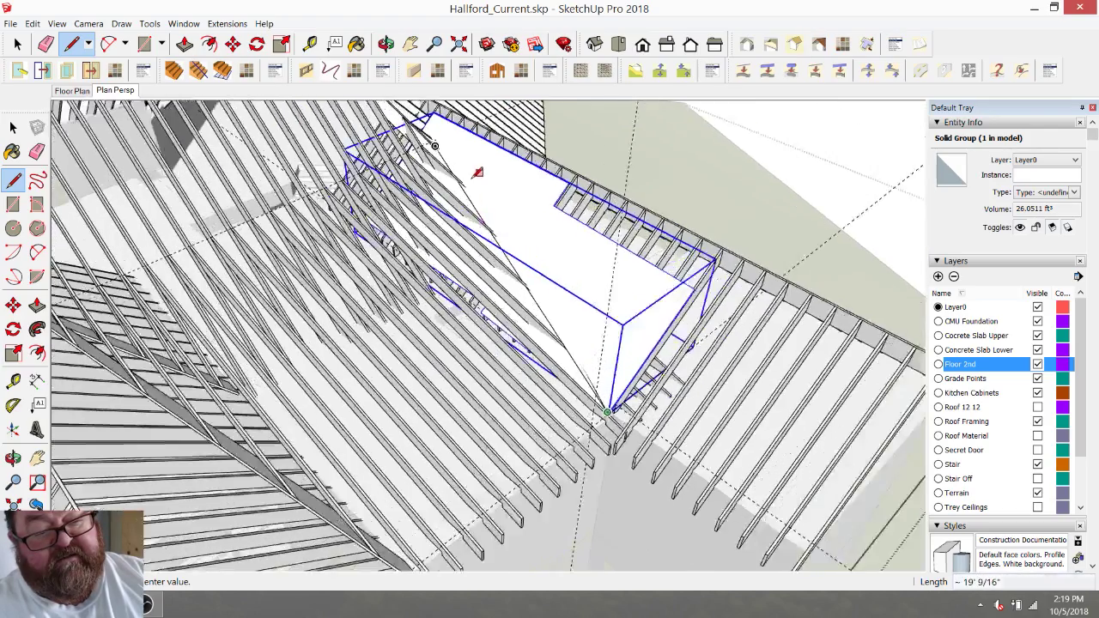
scroll(476, 200, "down", 3)
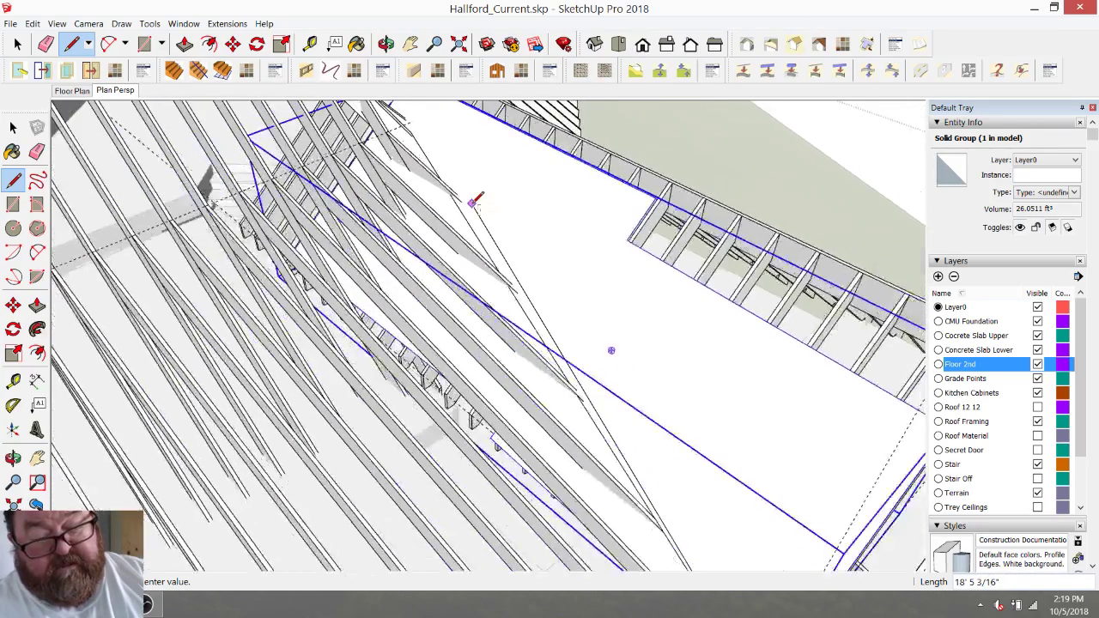
scroll(591, 416, "up", 3)
scroll(606, 400, "up", 3)
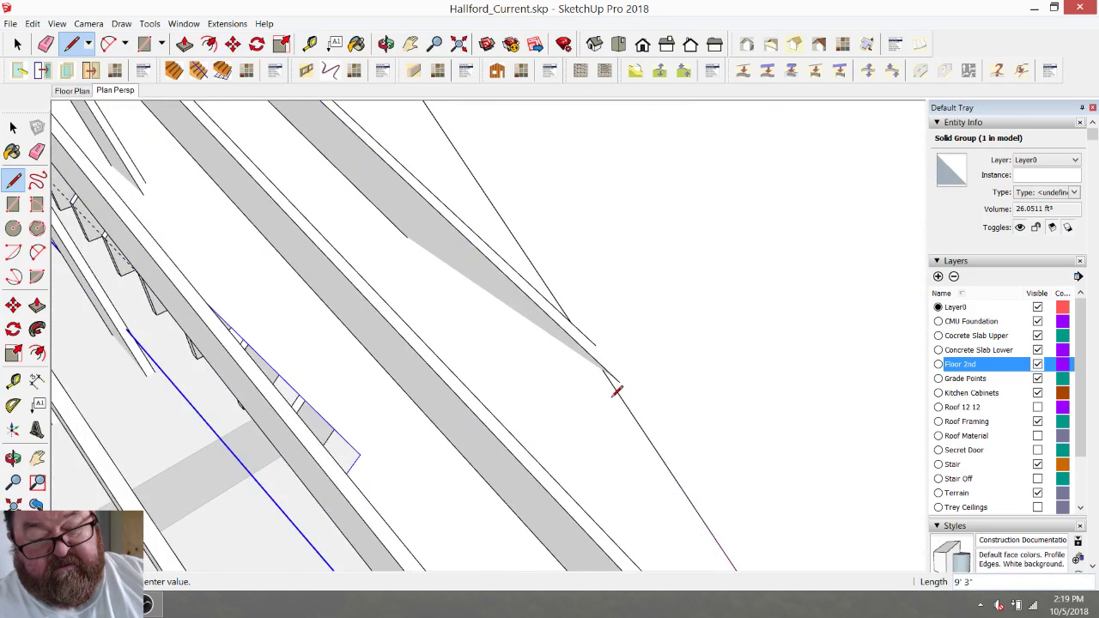
key("Escape")
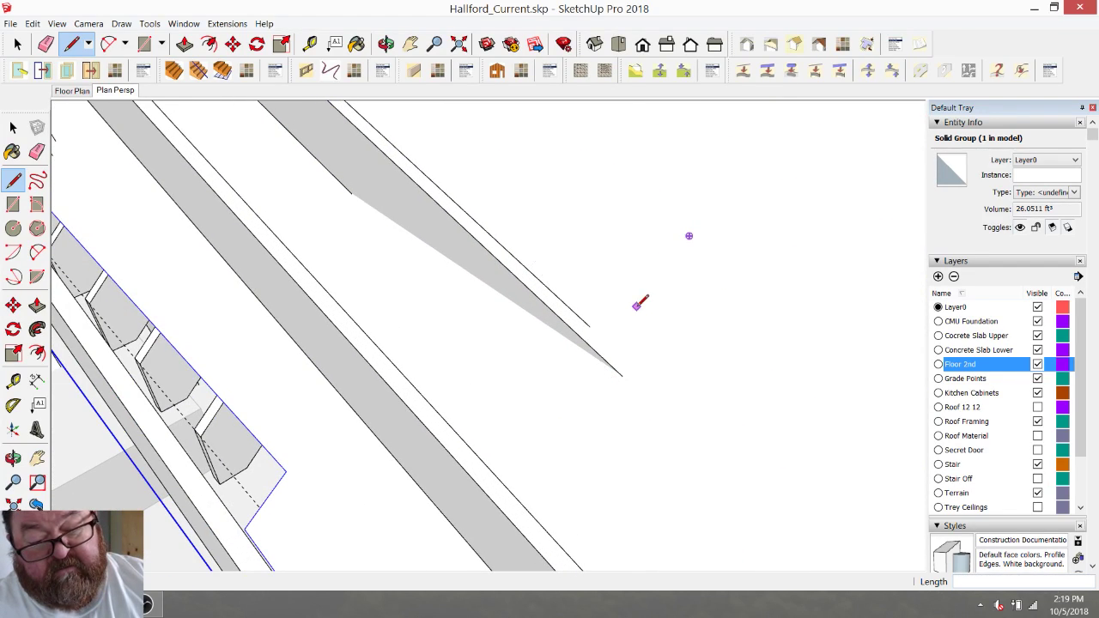
Redraw the valley line on the panel from an upper rafter tip to the lowest exposed rafter tip.
scroll(616, 344, "down", 5)
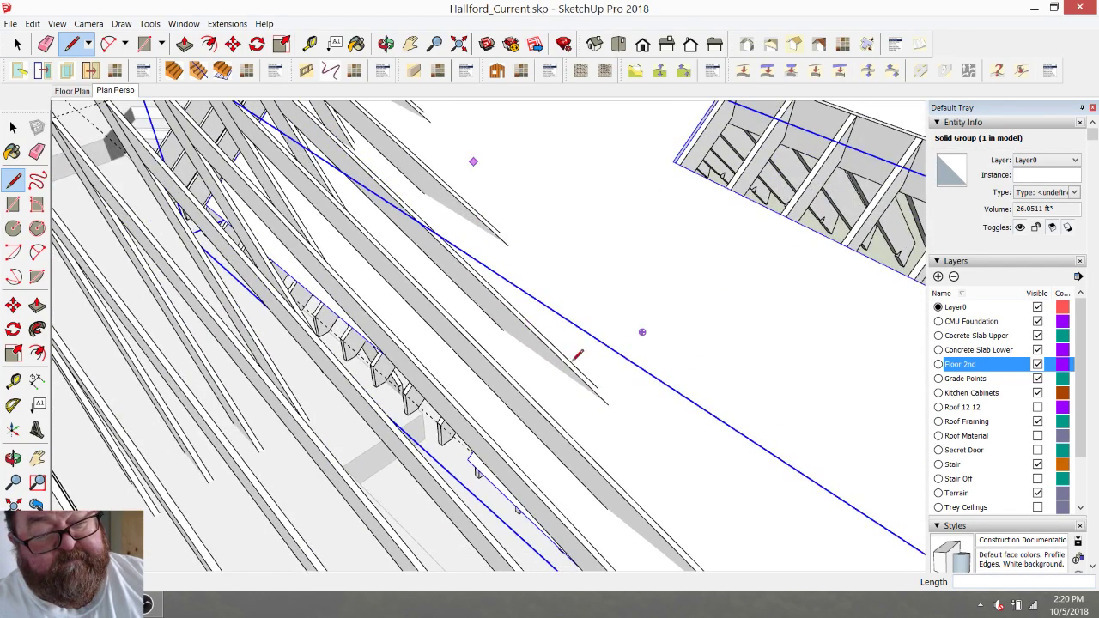
middle_click_drag(574, 344, 508, 175)
middle_click_drag(452, 121, 435, 128)
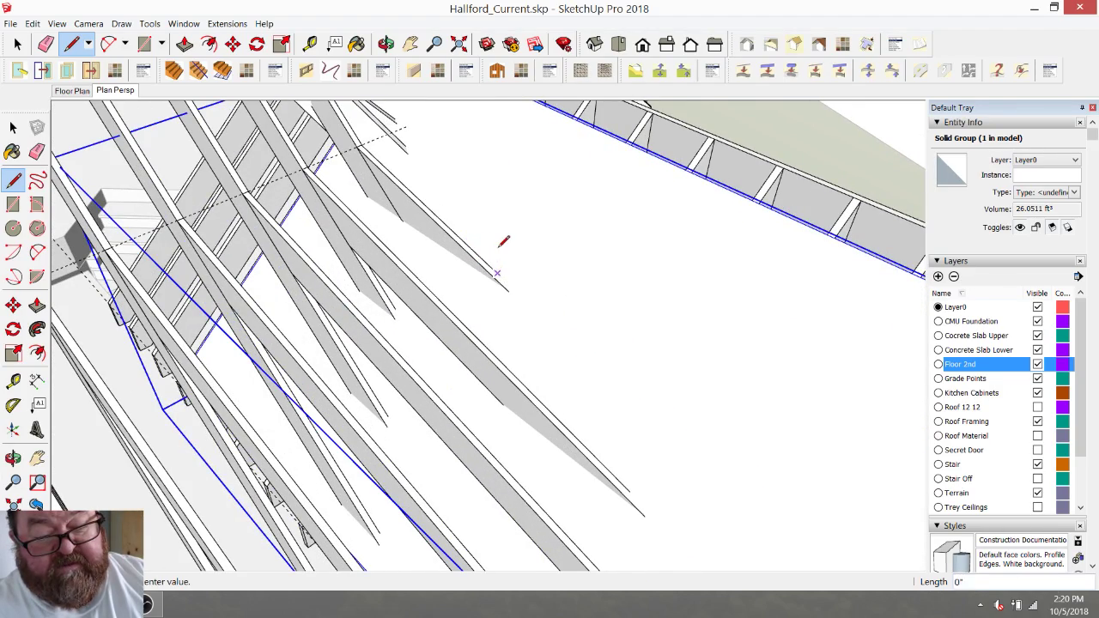
scroll(498, 246, "down", 4)
scroll(615, 455, "up", 3)
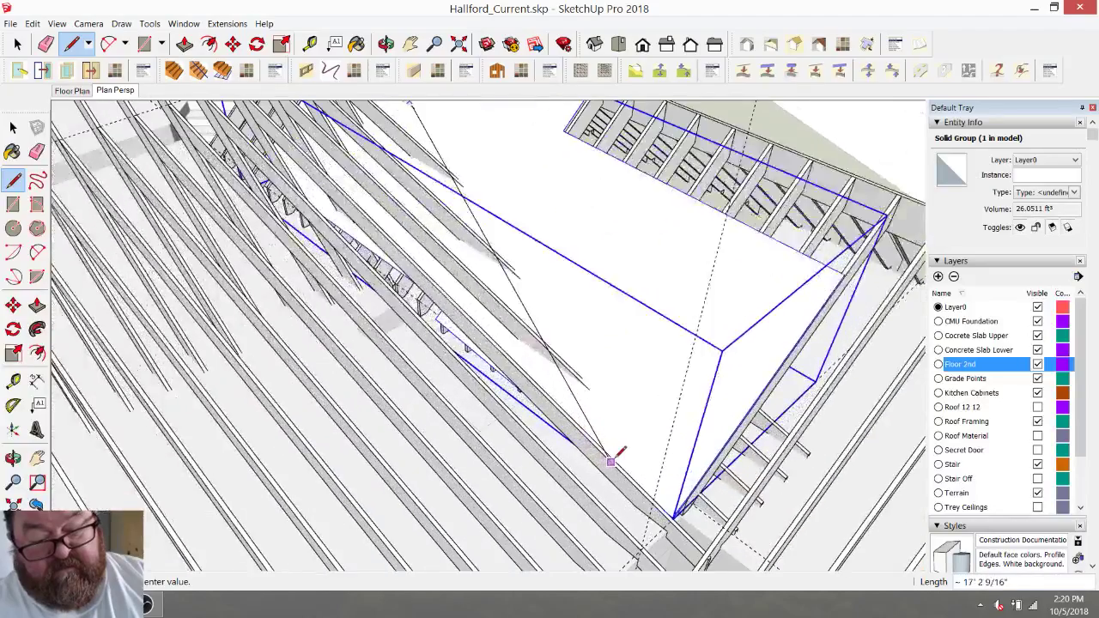
scroll(611, 461, "up", 3)
scroll(552, 297, "up", 2)
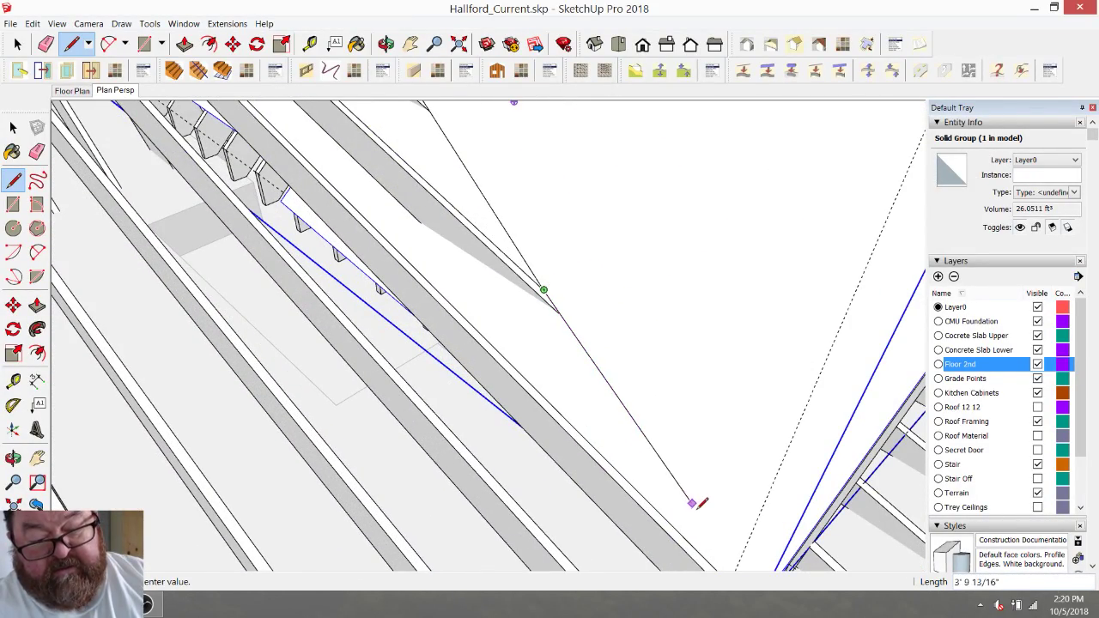
Extend the valley line in the same direction to the panel's lower edge near the wall corner and end the line.
scroll(700, 504, "down", 2)
scroll(724, 522, "up", 2)
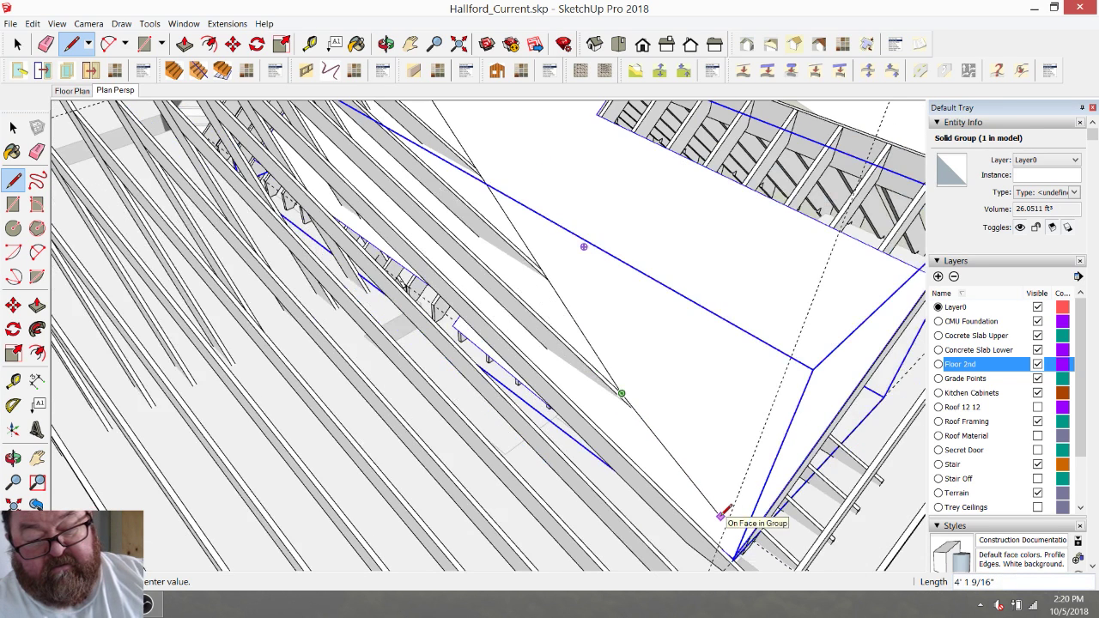
scroll(720, 550, "down", 2)
scroll(723, 544, "up", 1)
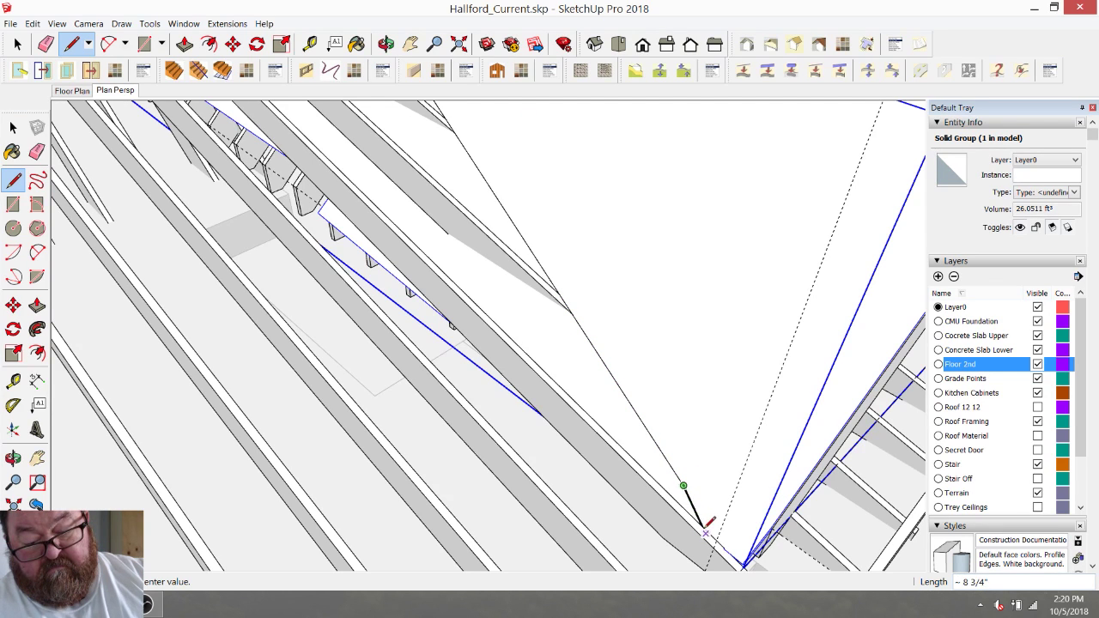
scroll(709, 521, "up", 4)
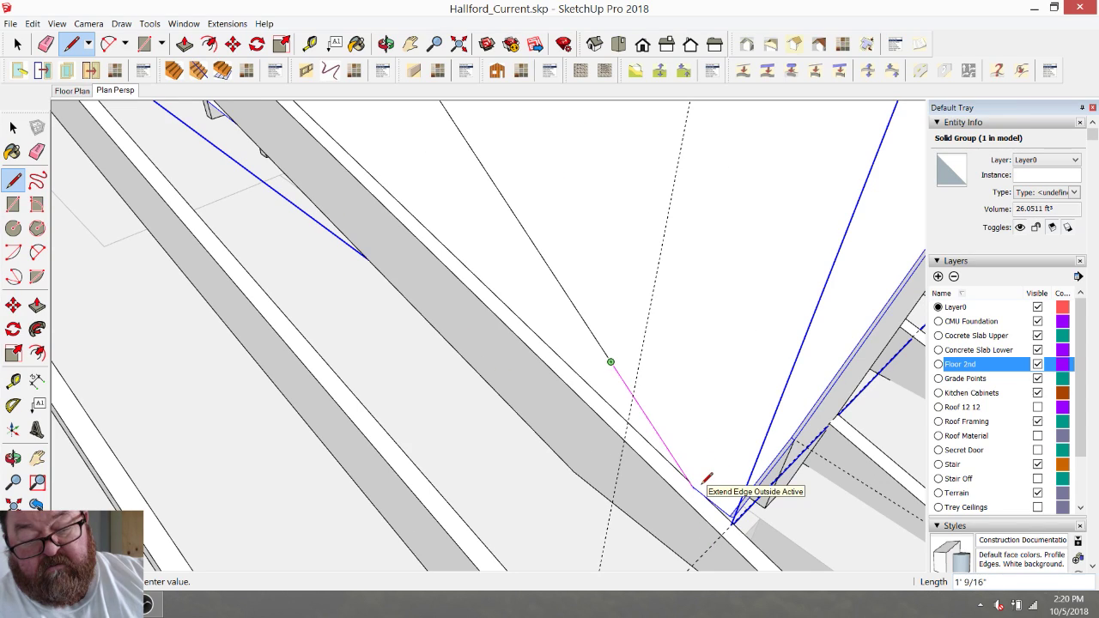
left_click(694, 488)
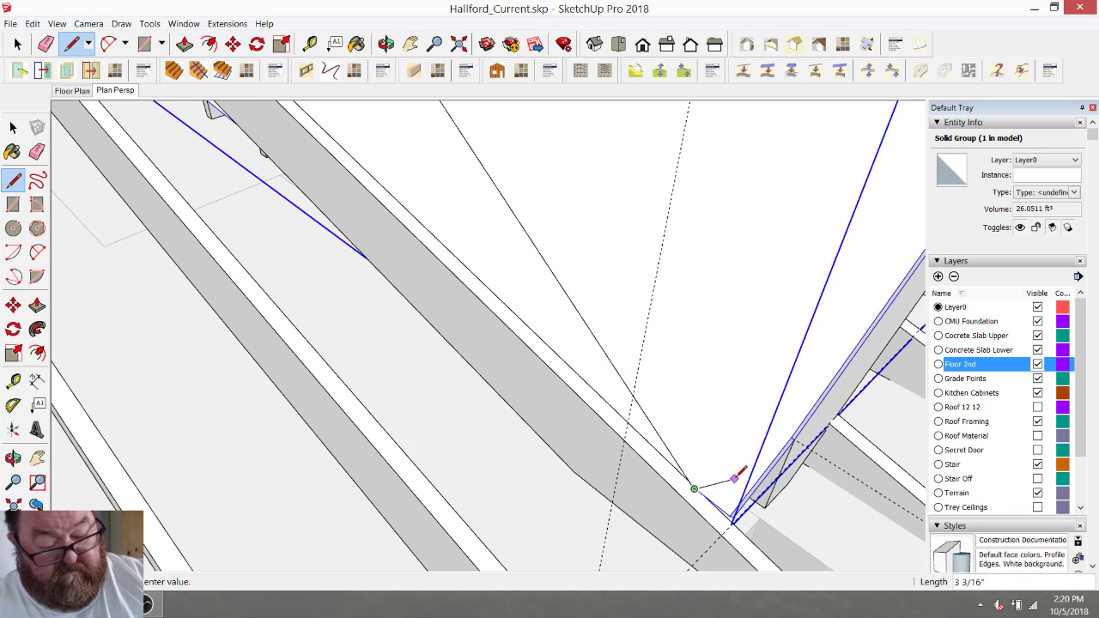
key("Escape")
scroll(741, 481, "down", 6)
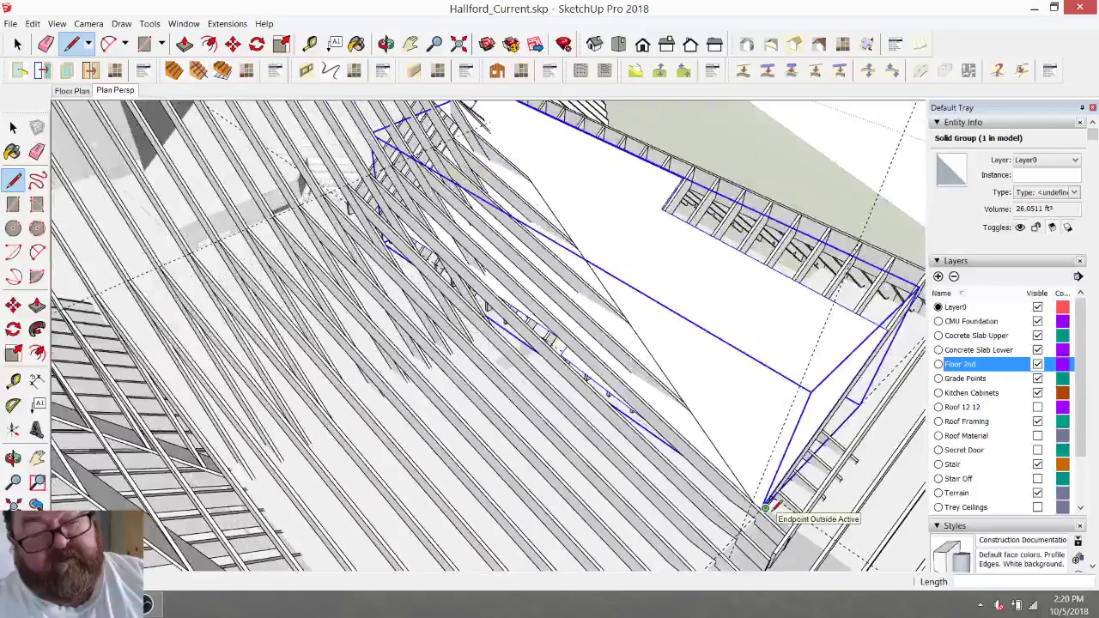
Remove the valley line drawn outside the roof panel group and open the group for editing with all connected geometry selected.
scroll(650, 265, "down", 2)
scroll(582, 228, "up", 4)
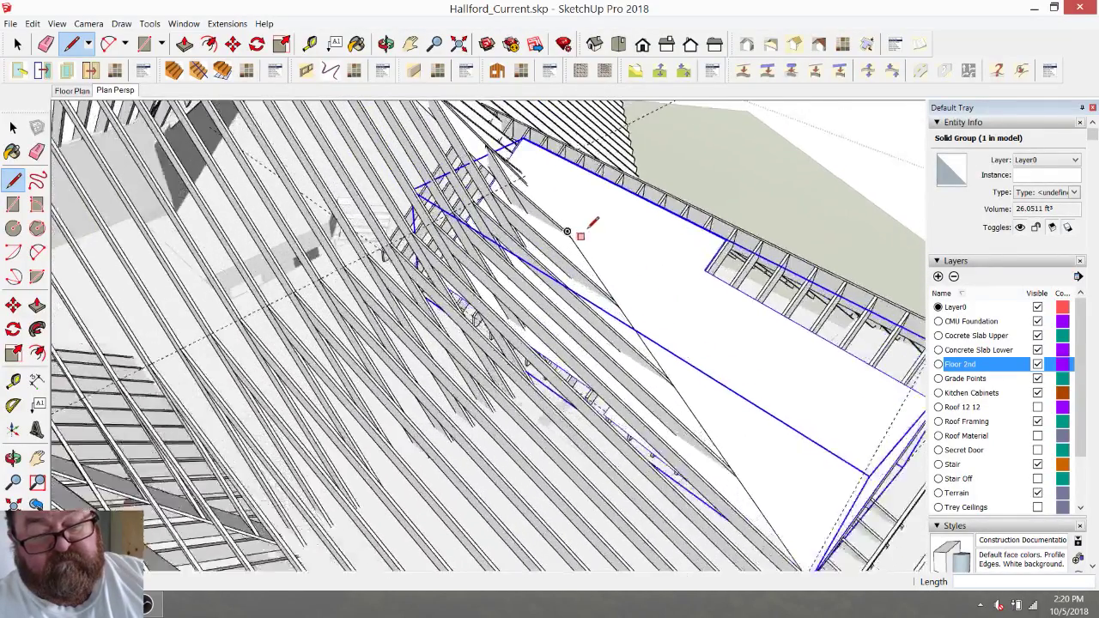
scroll(375, 138, "down", 2)
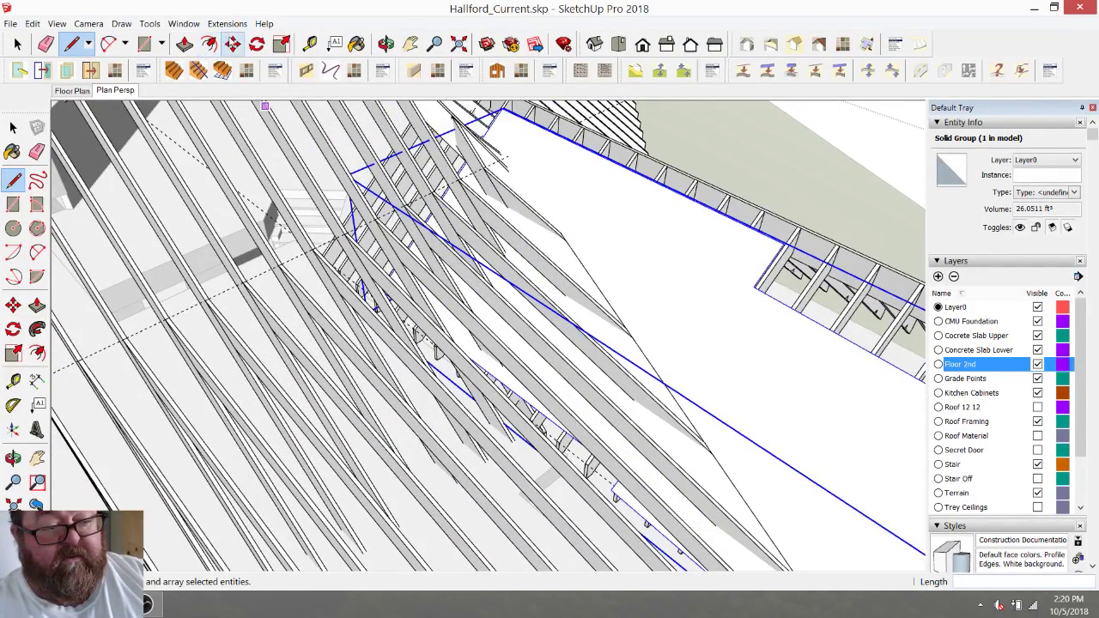
left_click(232, 43)
scroll(511, 207, "down", 1)
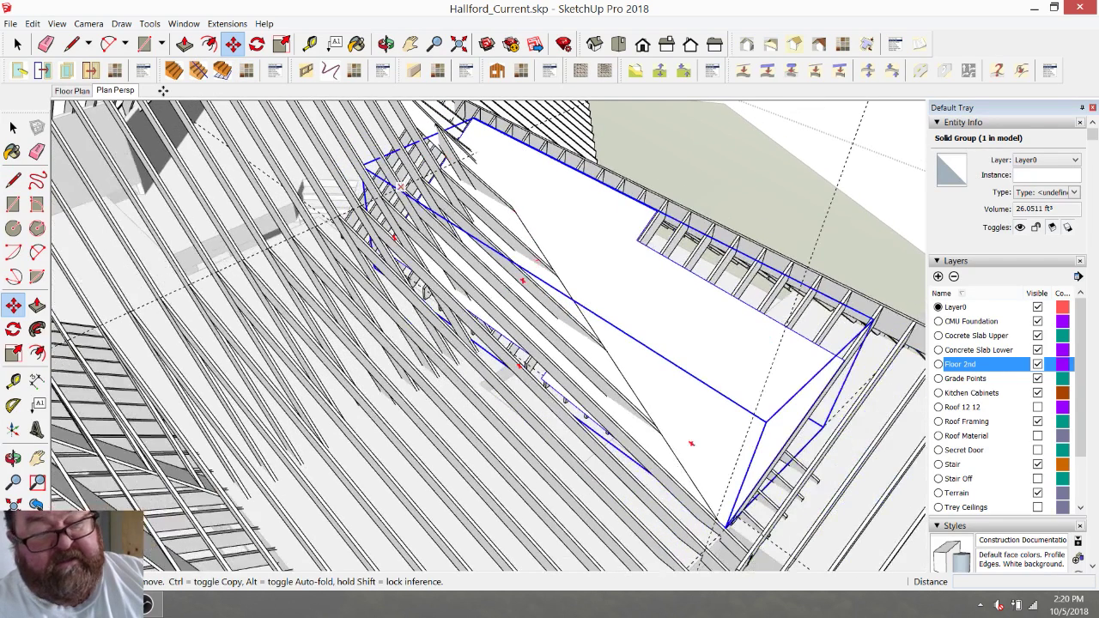
left_click(17, 44)
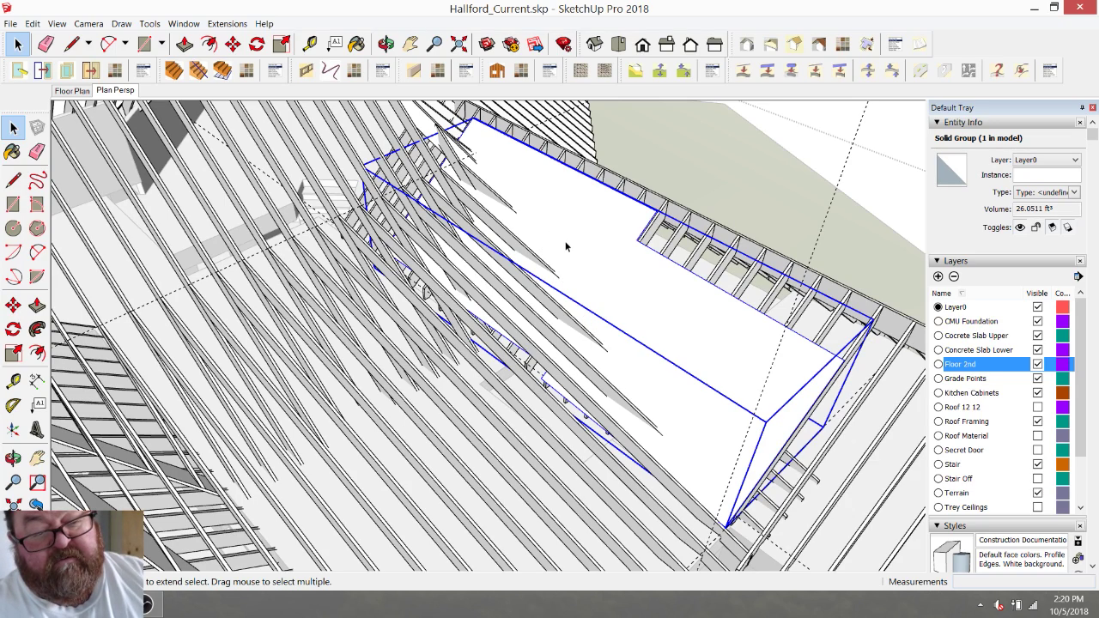
triple_click(566, 247)
scroll(484, 178, "up", 4)
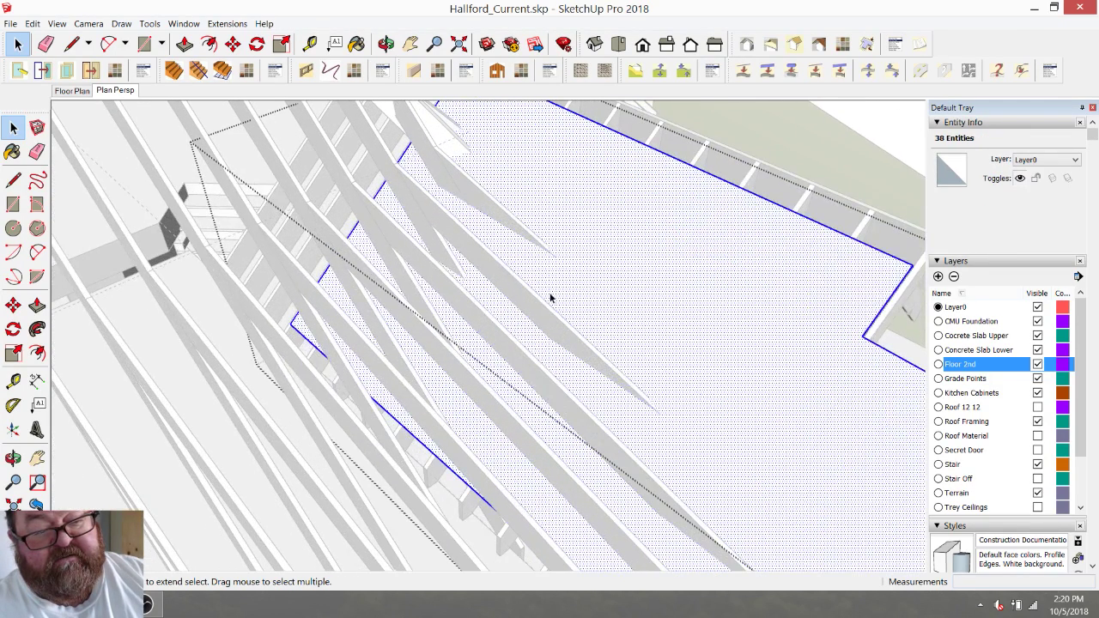
Draw the valley line inside the roof panel group from an upper rafter tip to the lowest exposed rafter tip.
left_click(72, 44)
scroll(546, 215, "up", 2)
scroll(550, 212, "up", 3)
left_click(558, 299)
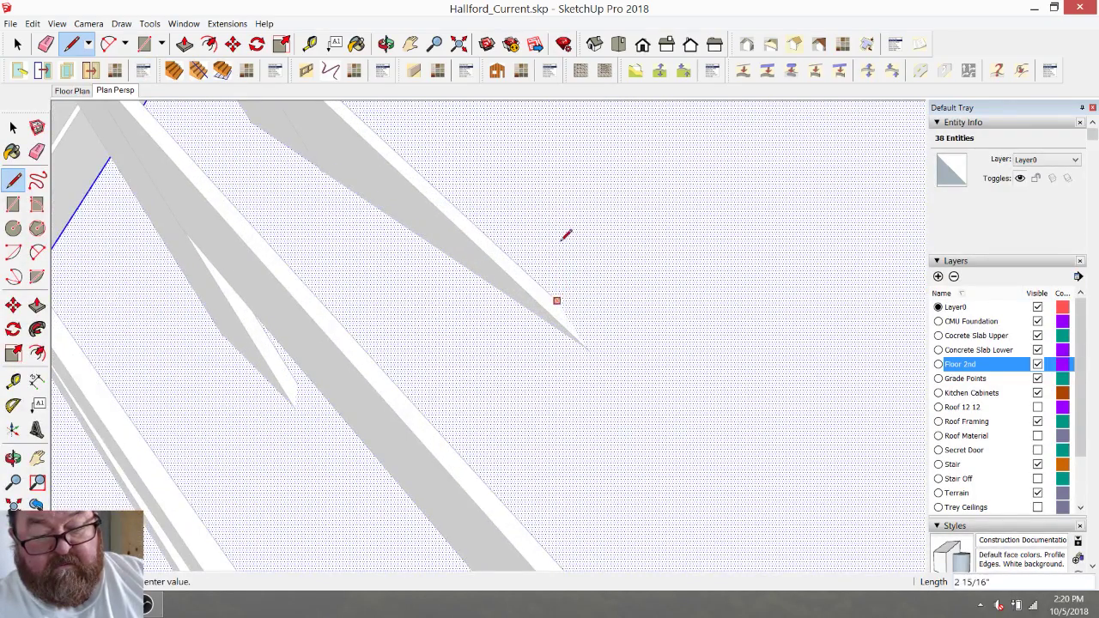
scroll(565, 239, "down", 6)
scroll(565, 255, "down", 3)
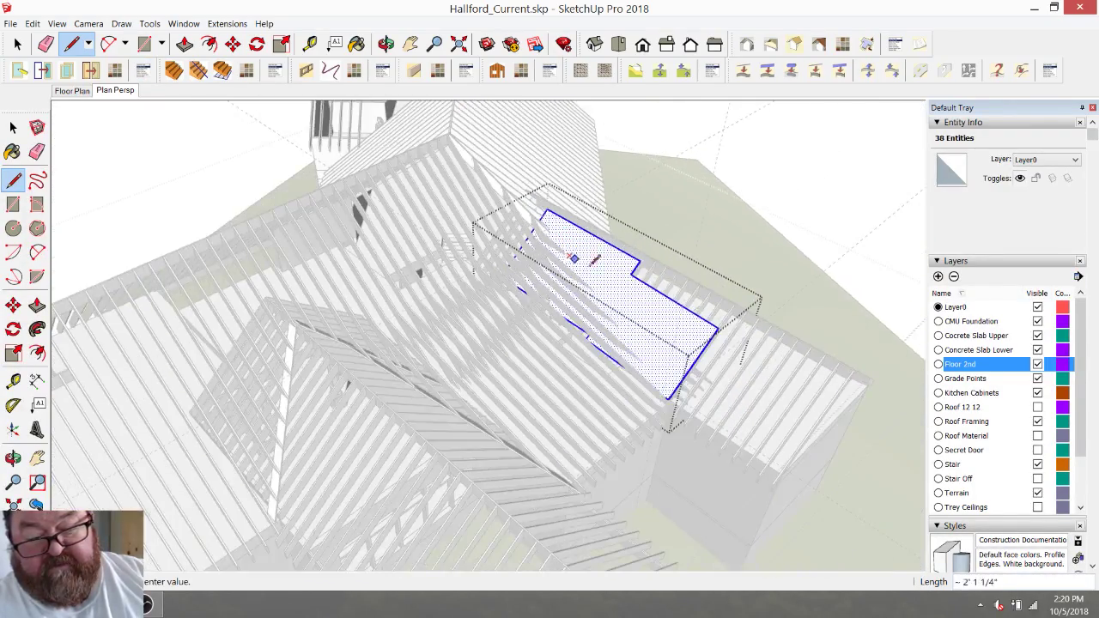
scroll(625, 351, "up", 7)
scroll(671, 395, "up", 2)
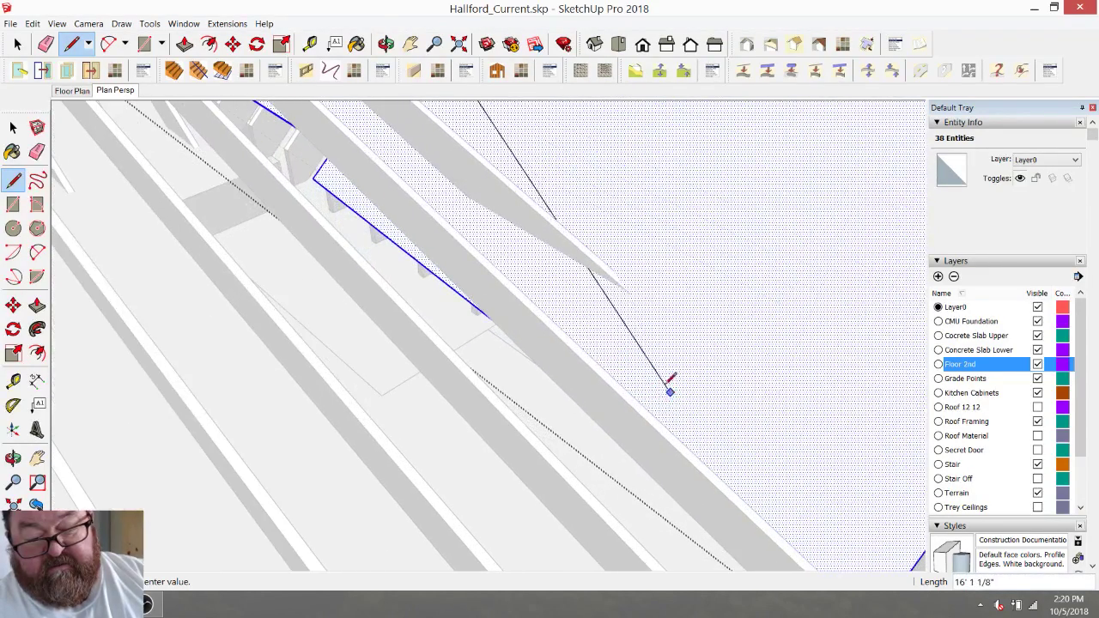
left_click(630, 290)
Extend the valley line in the same direction to the panel's lower edge near the wall corner and end the line.
scroll(629, 290, "down", 2)
scroll(701, 400, "up", 3)
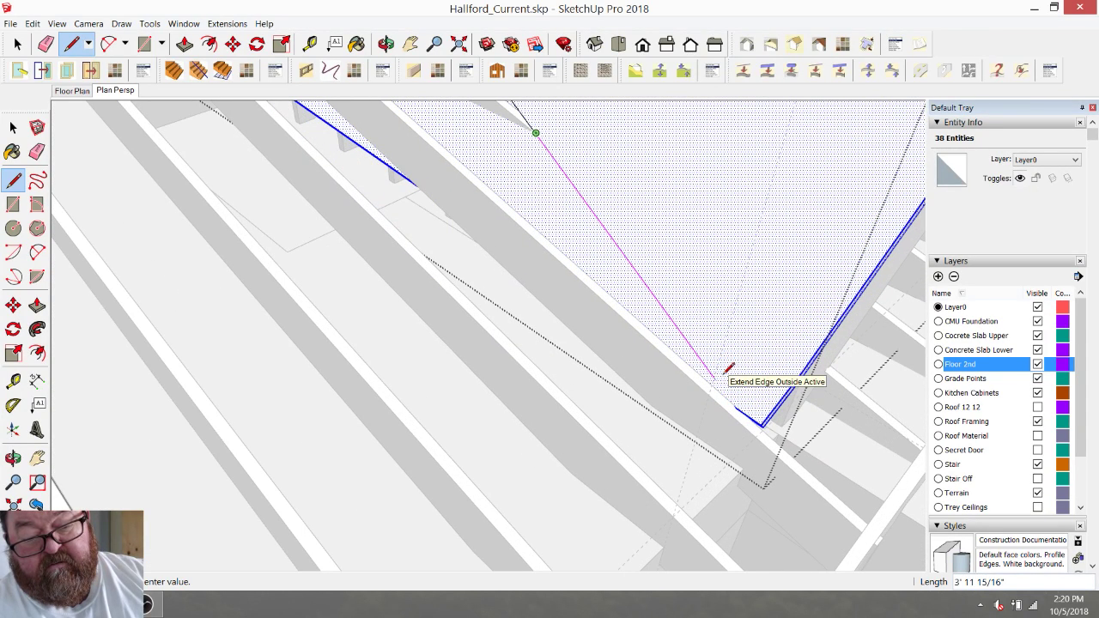
scroll(730, 384, "up", 4)
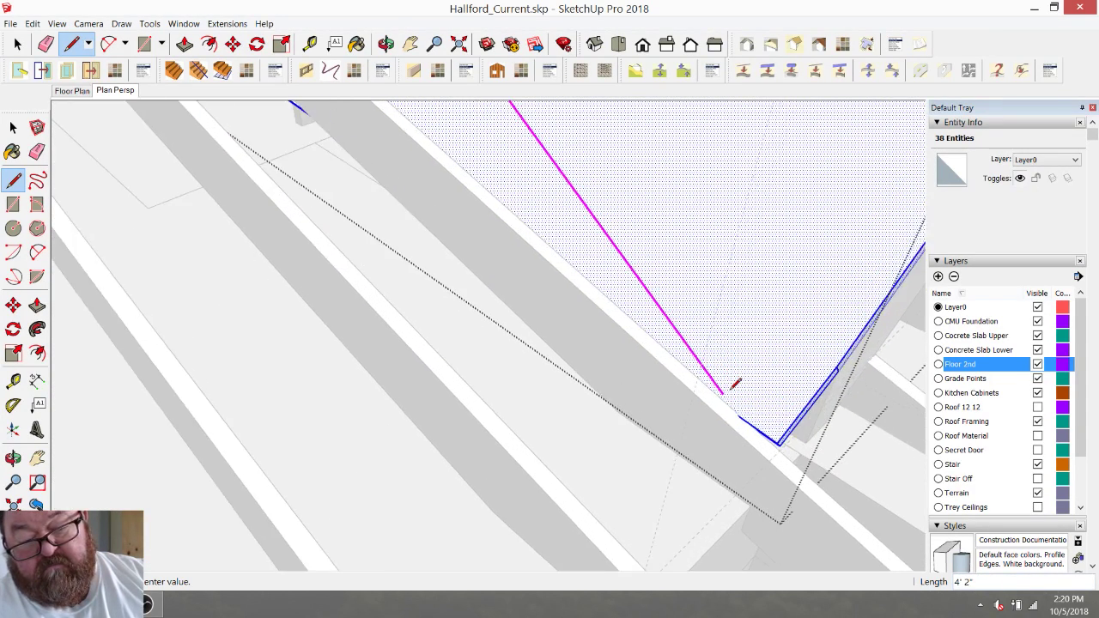
scroll(735, 392, "up", 1)
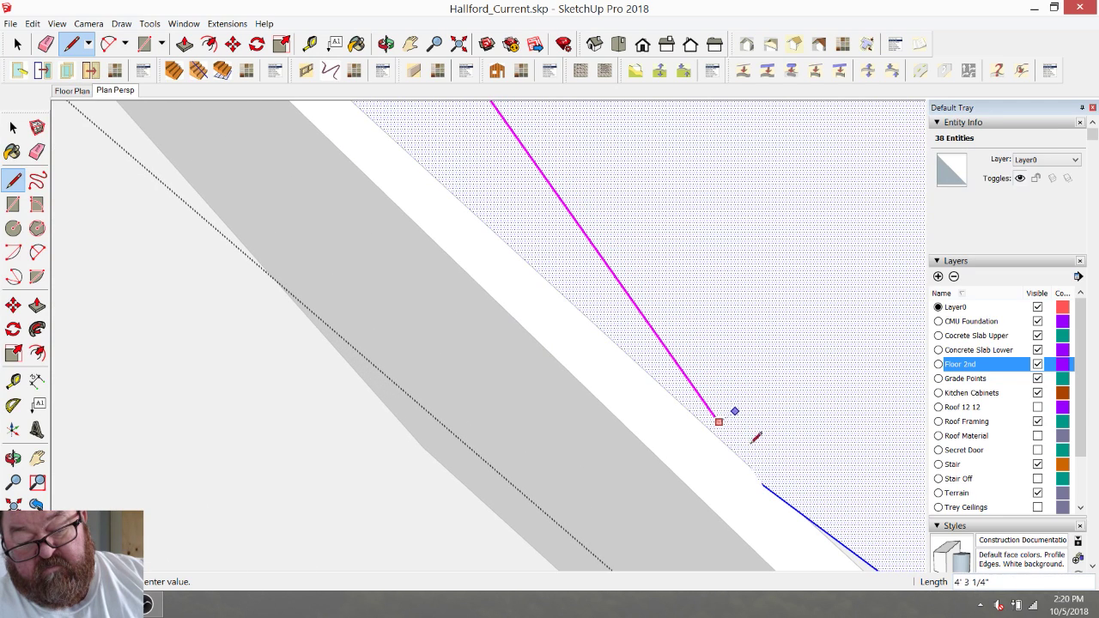
left_click(779, 492)
scroll(792, 473, "down", 5)
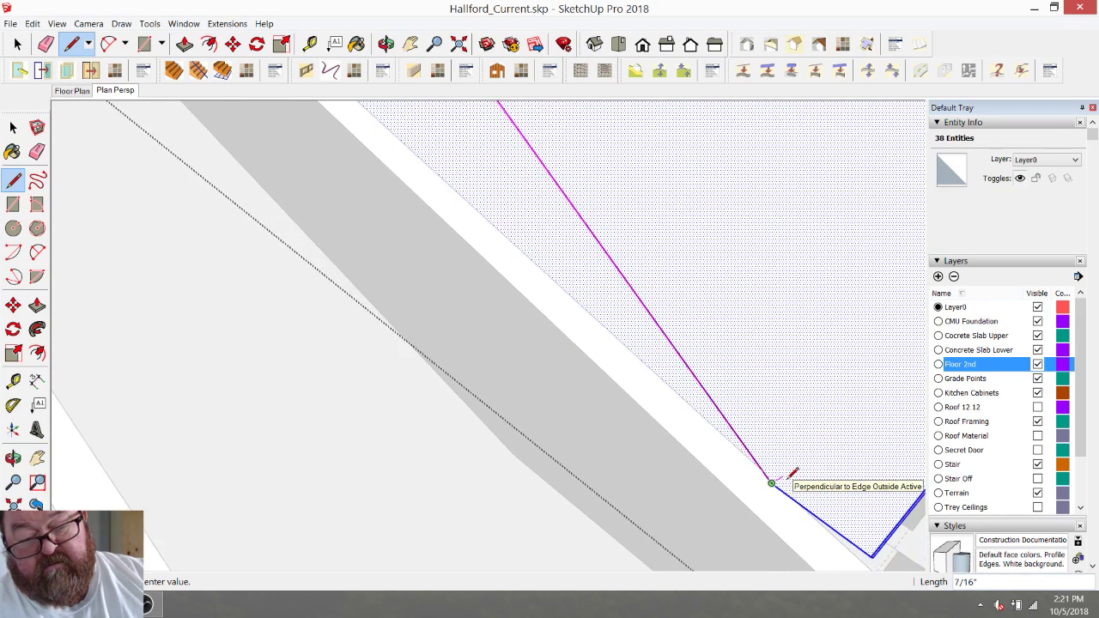
scroll(810, 521, "down", 3)
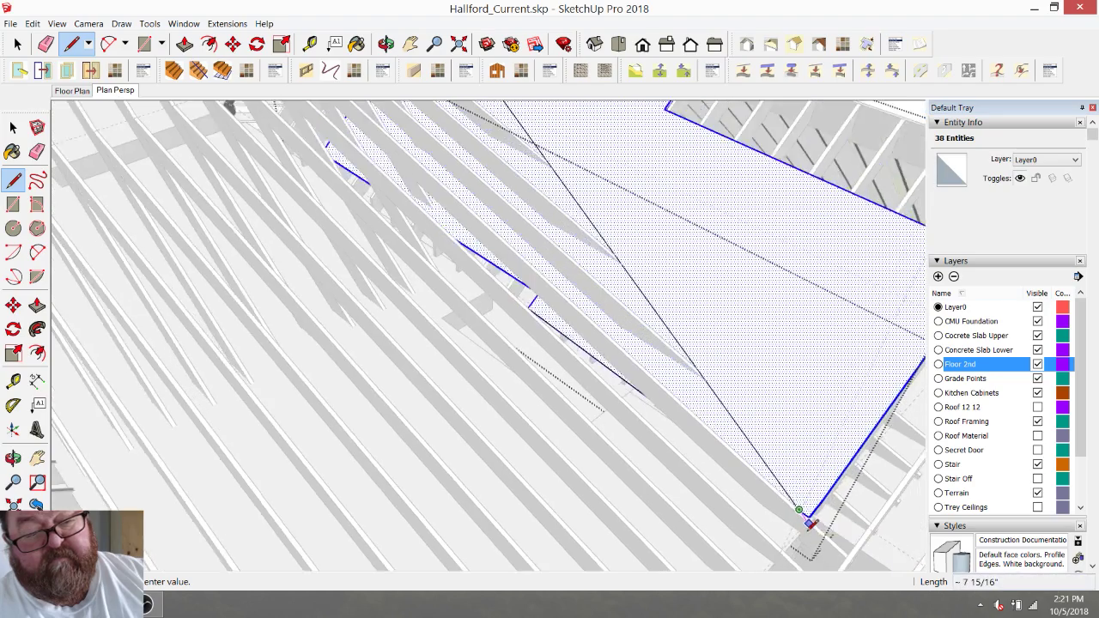
middle_click_drag(811, 522, 747, 403)
Try to extend the valley line about 6' 3" from its upper end past the panel's upper end edge.
scroll(572, 152, "up", 6)
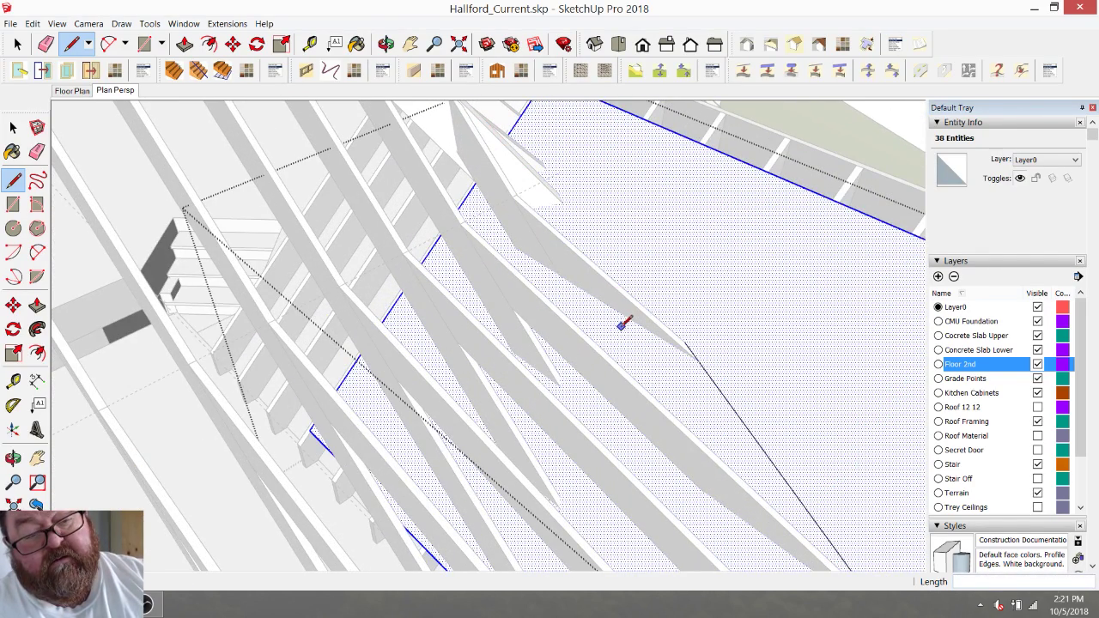
scroll(658, 466, "down", 3)
scroll(608, 263, "down", 1)
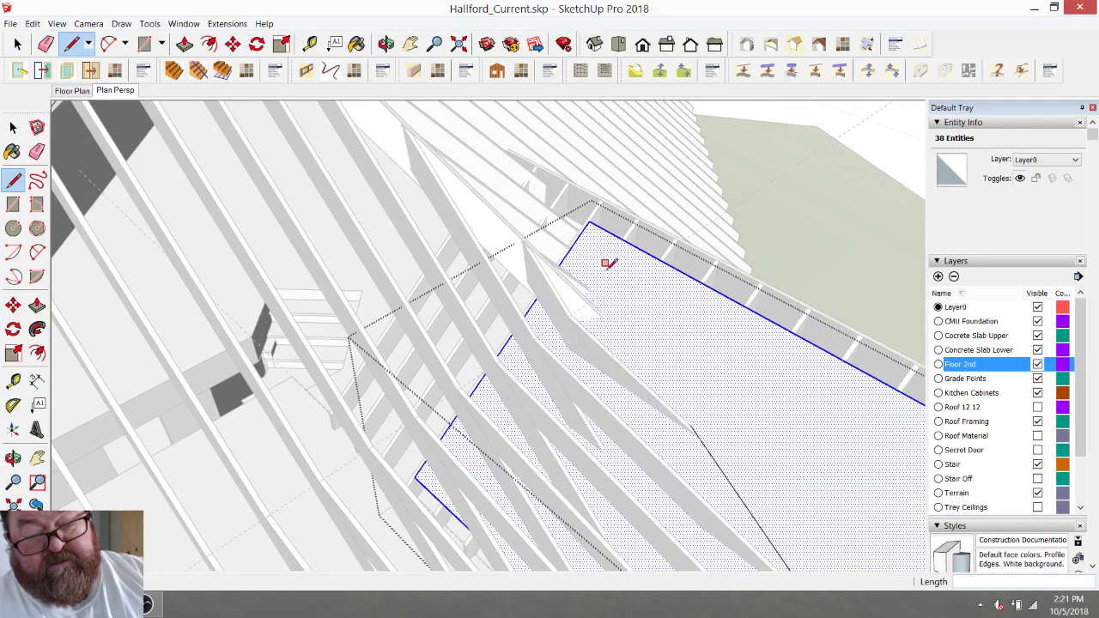
left_click(689, 425)
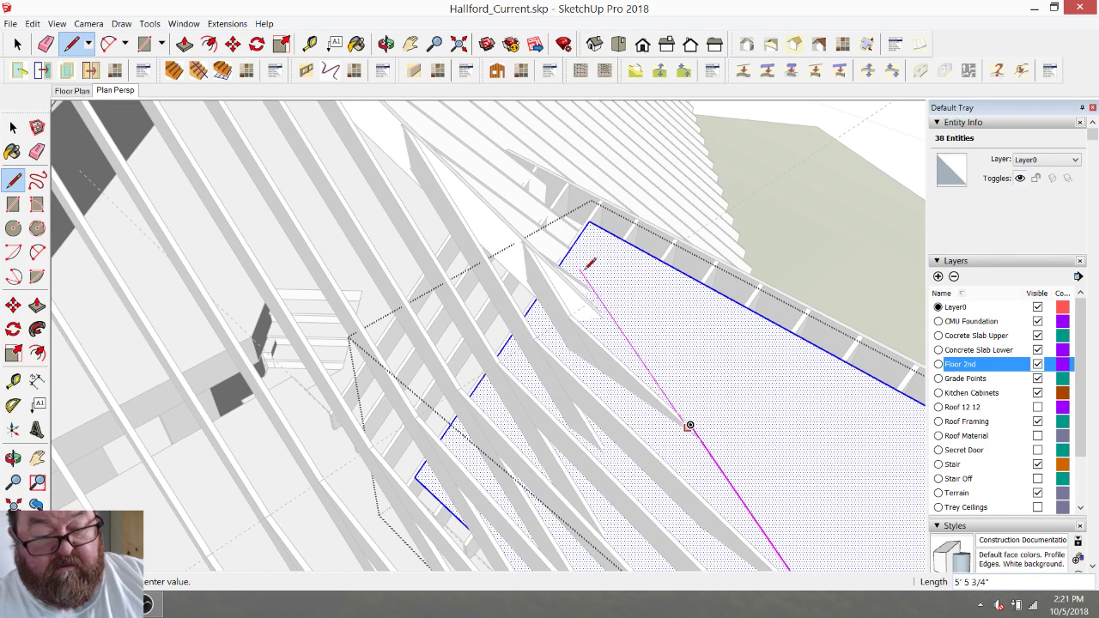
key("shift")
left_click(575, 246)
scroll(574, 240, "down", 2)
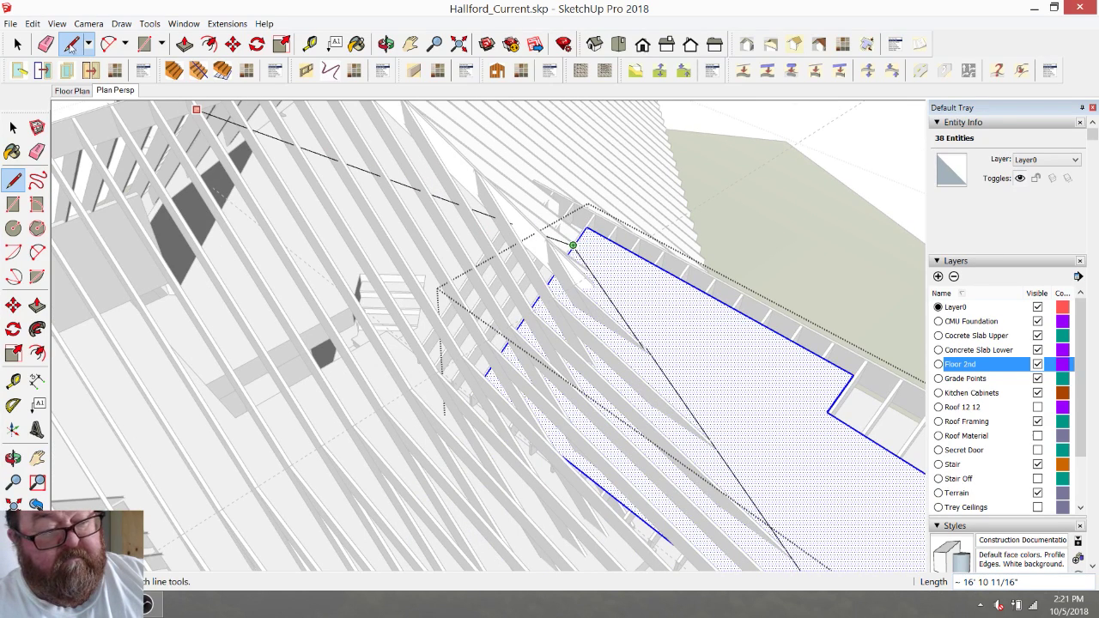
Check whether the valley line splits the roof panel face and examine where its upper segment crosses the panel edge.
key("space")
left_click(607, 261)
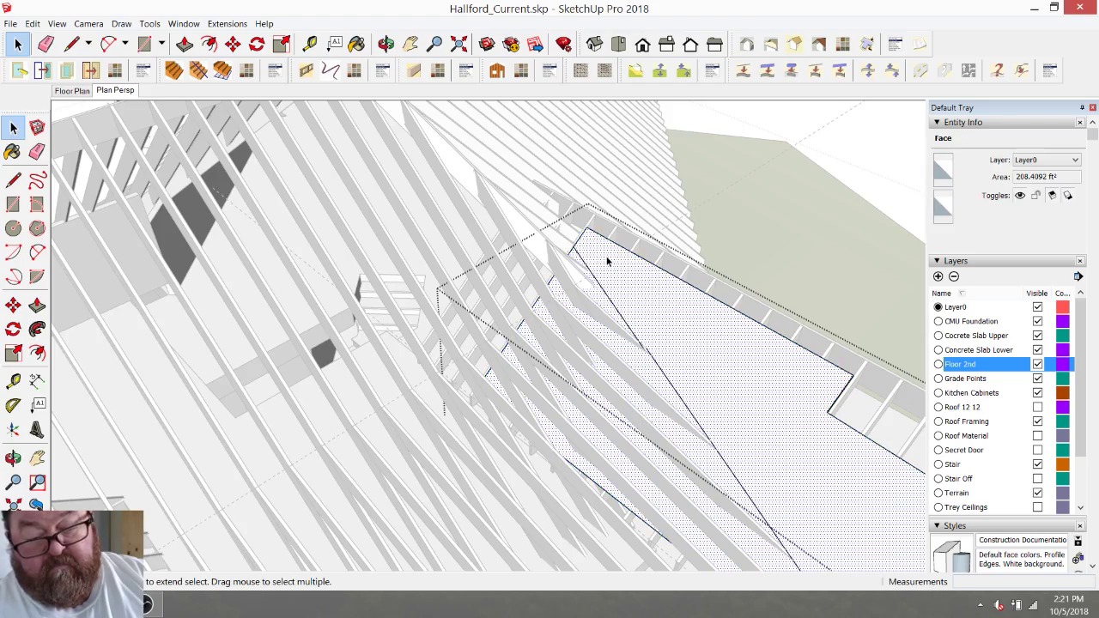
scroll(607, 261, "down", 3)
scroll(754, 413, "up", 2)
scroll(587, 313, "down", 3)
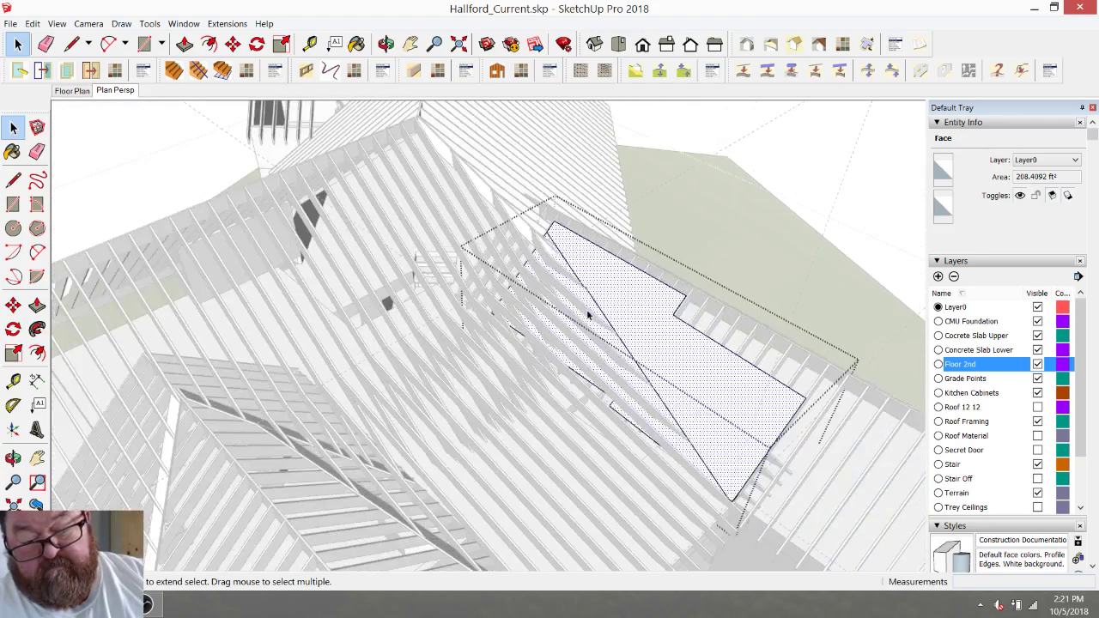
scroll(746, 424, "up", 3)
scroll(724, 444, "down", 2)
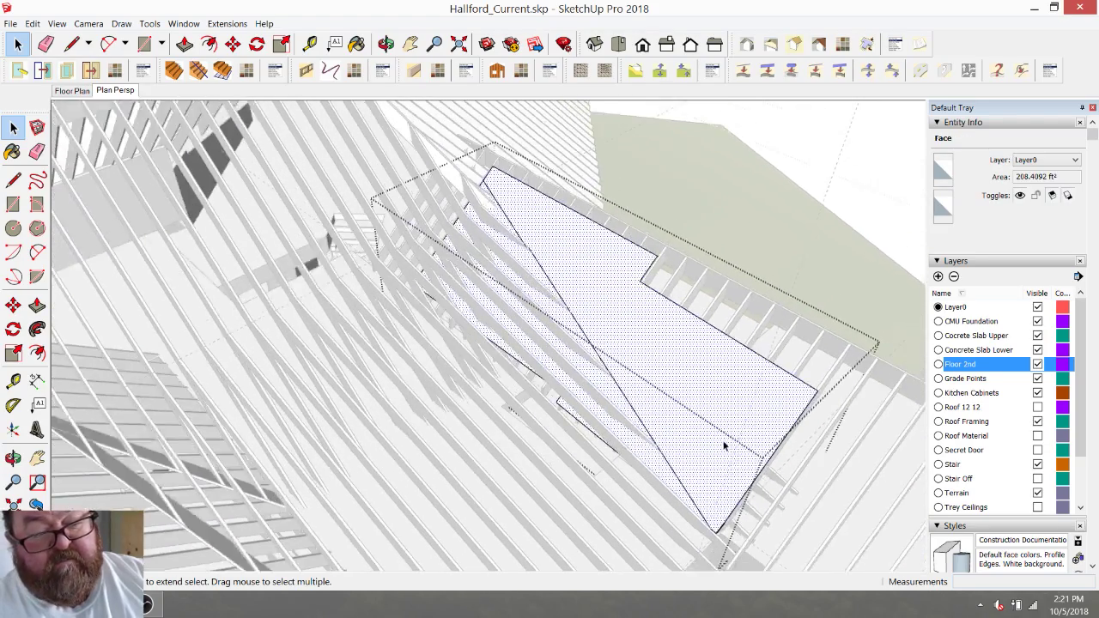
scroll(527, 208, "up", 5)
scroll(498, 227, "up", 5)
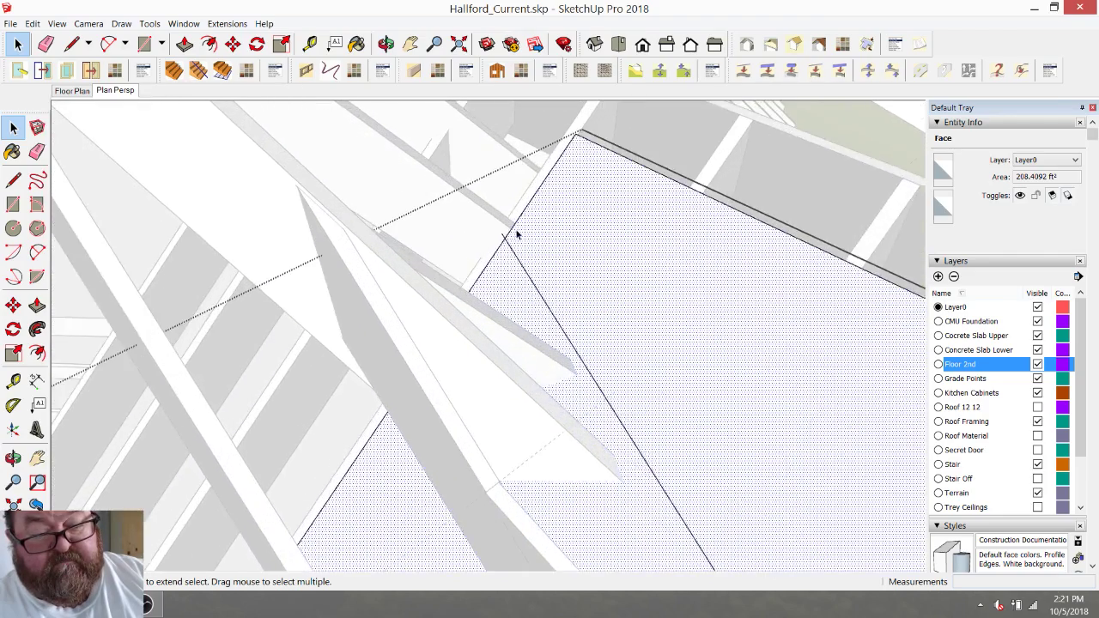
left_click(493, 255)
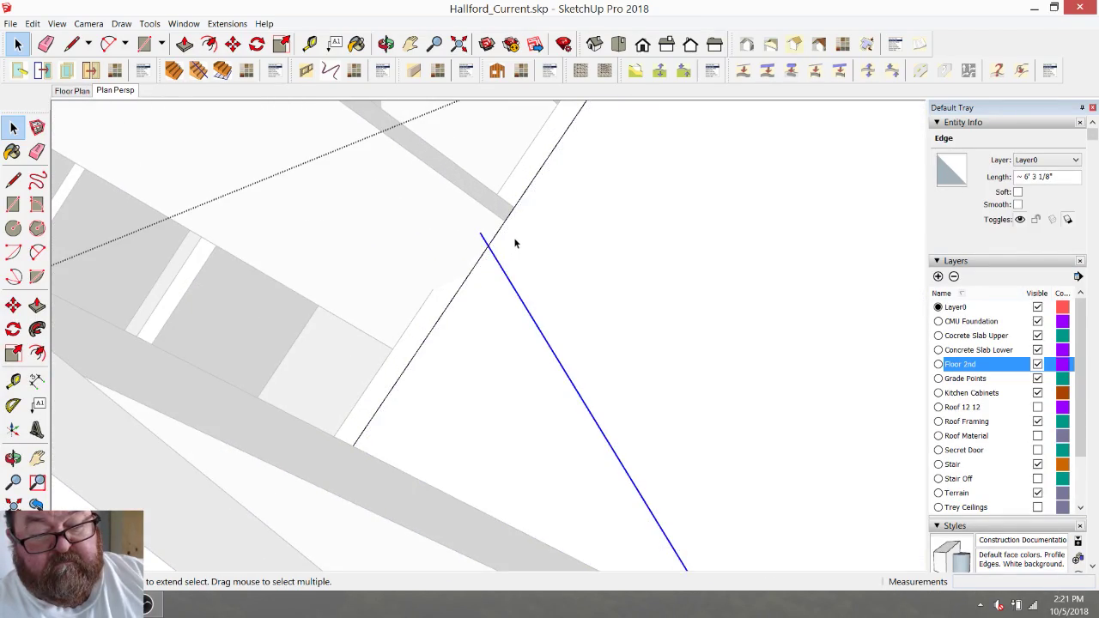
left_click(515, 241)
Delete the upper valley line segment that misses the endpoint at the rafter tip.
left_click(384, 45)
left_click_drag(613, 282, 635, 369)
scroll(635, 369, "up", 5)
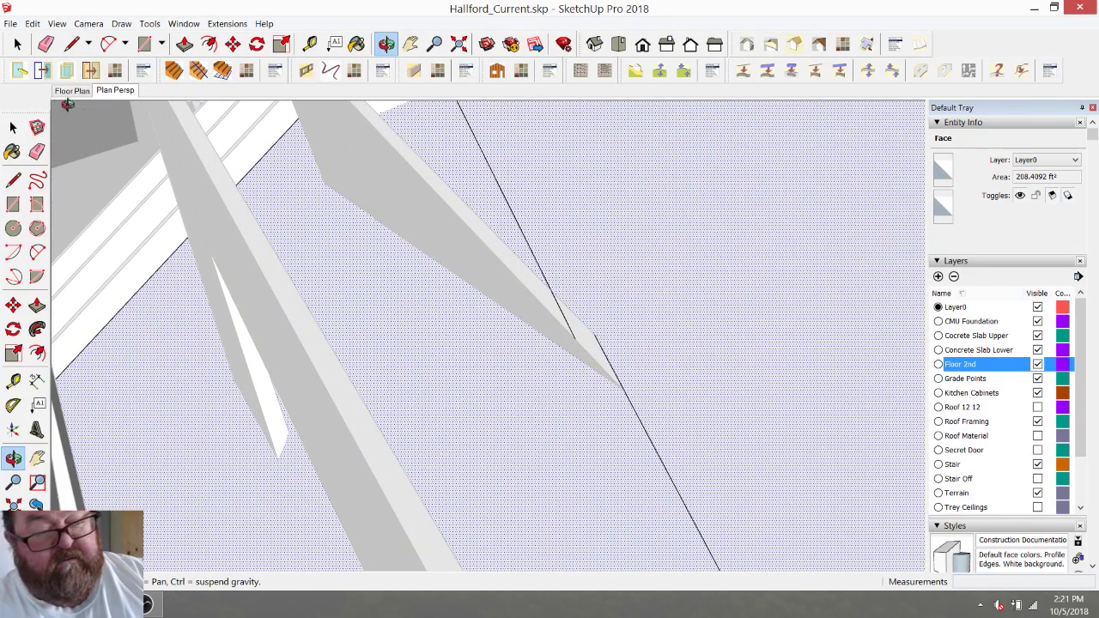
left_click(17, 43)
left_click(512, 221)
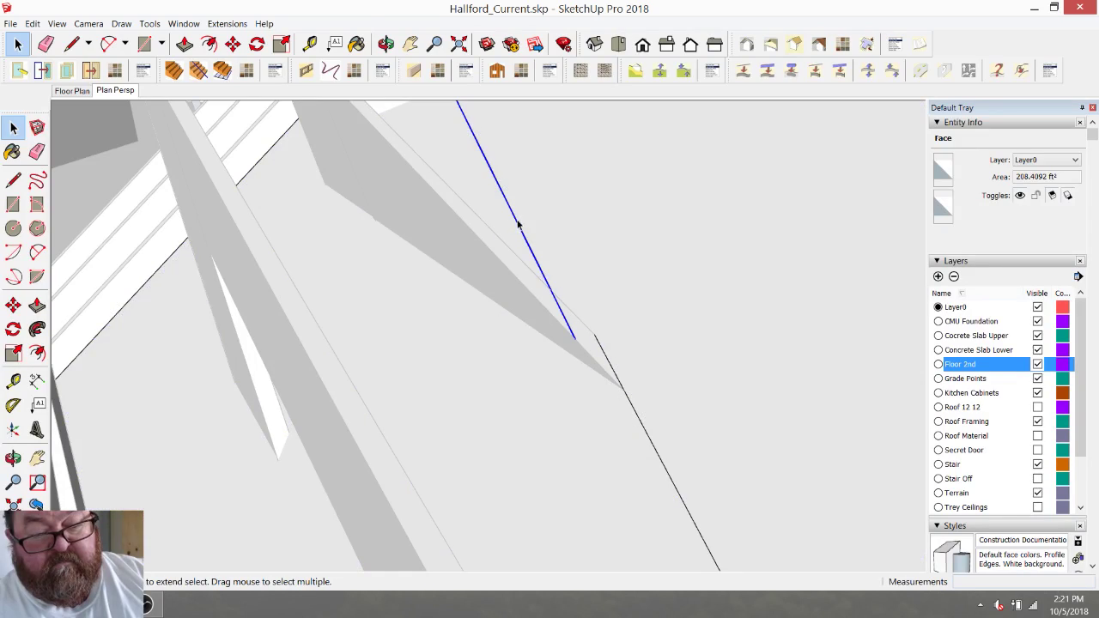
key("Delete")
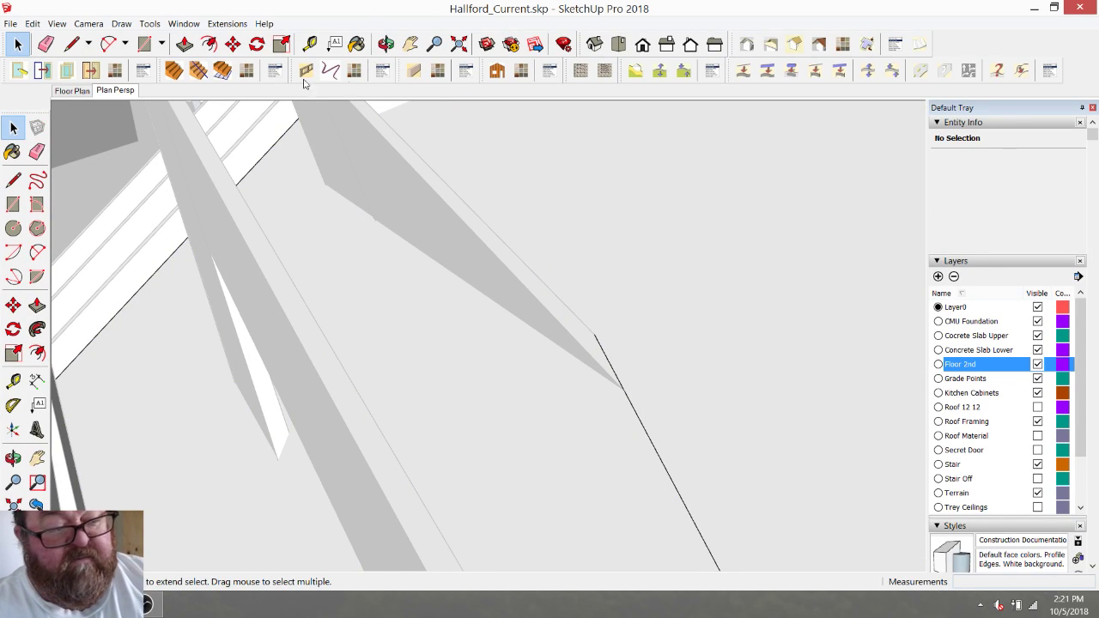
Redraw the upper valley segment from the existing line's endpoint in the same direction to the panel's upper end edge.
left_click(76, 45)
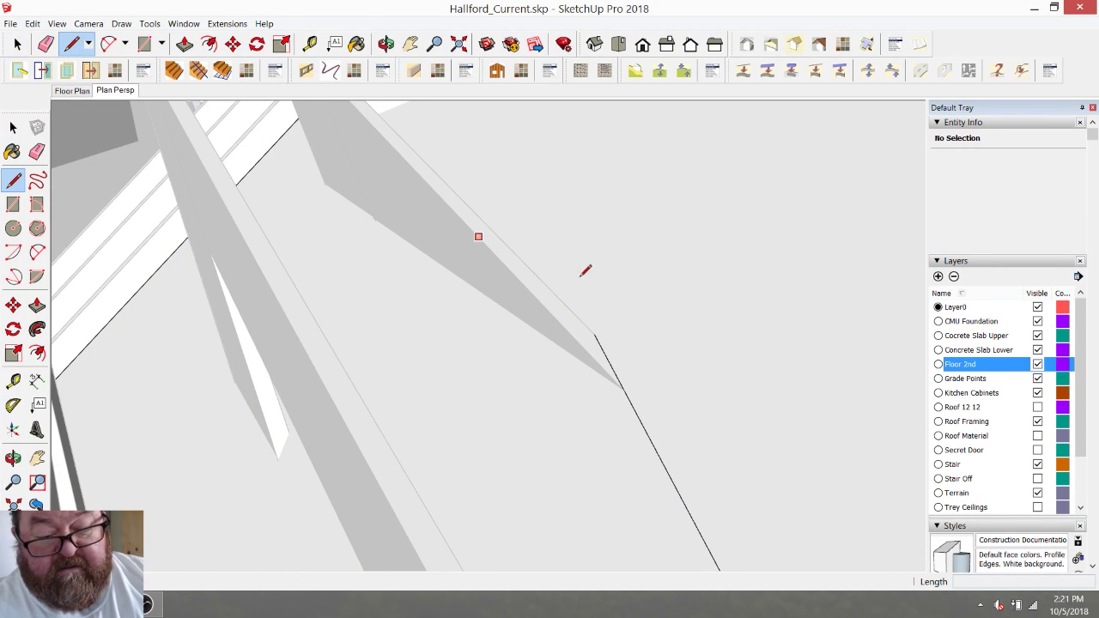
left_click(595, 333)
scroll(601, 361, "down", 5)
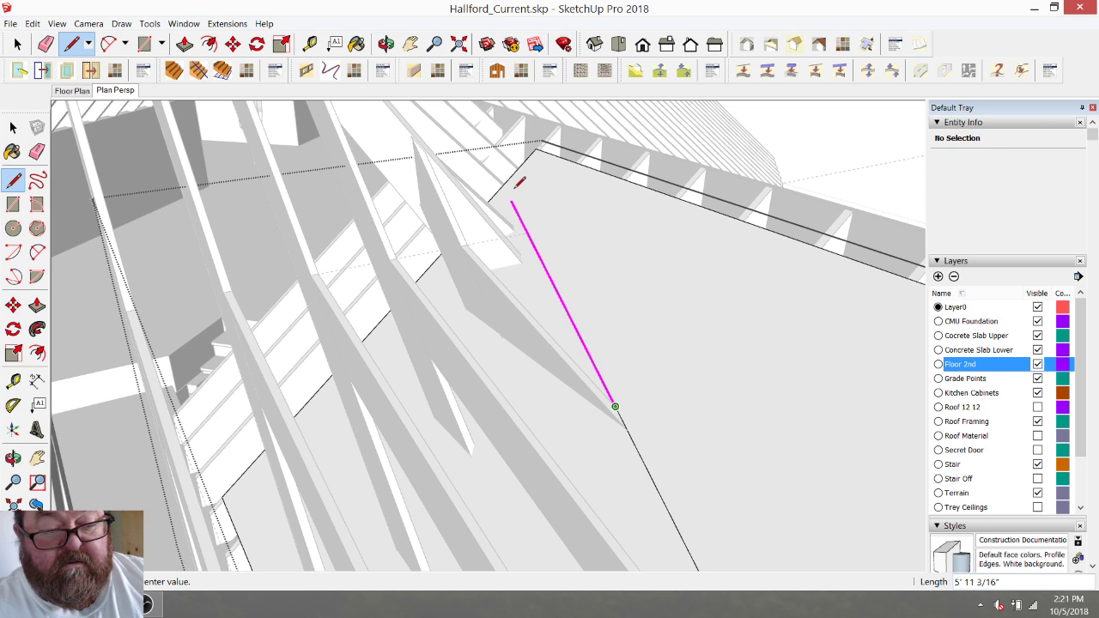
left_click(507, 181)
scroll(542, 184, "down", 2)
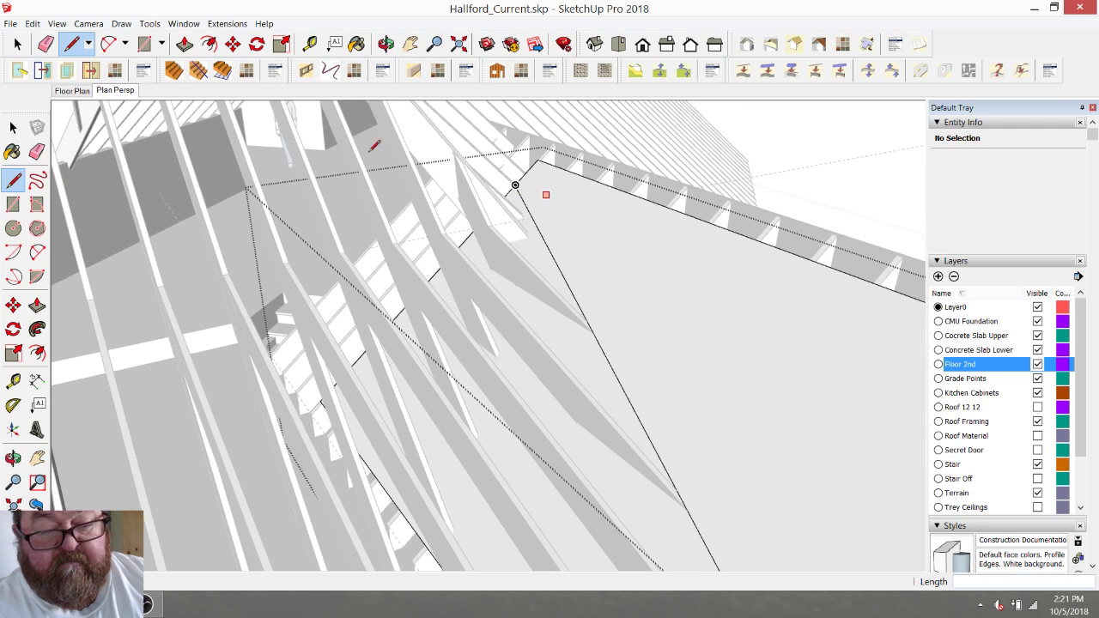
Push the panel face on the open side of the valley line through its 1 1/2" thickness to cut that portion away.
left_click(18, 44)
left_click(549, 232)
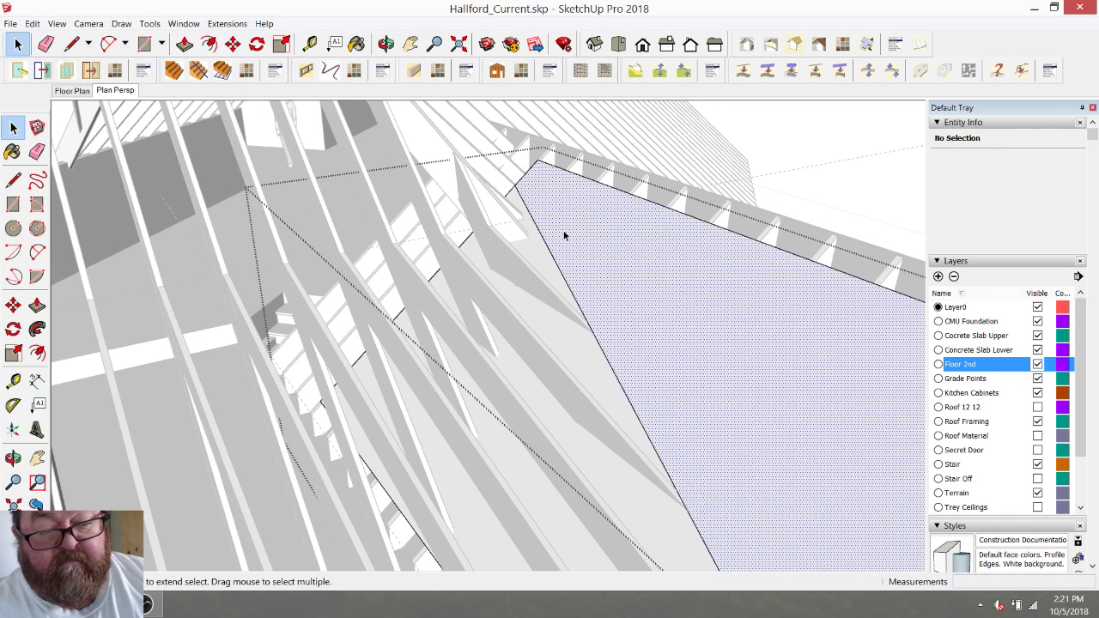
middle_click_drag(564, 233, 425, 159)
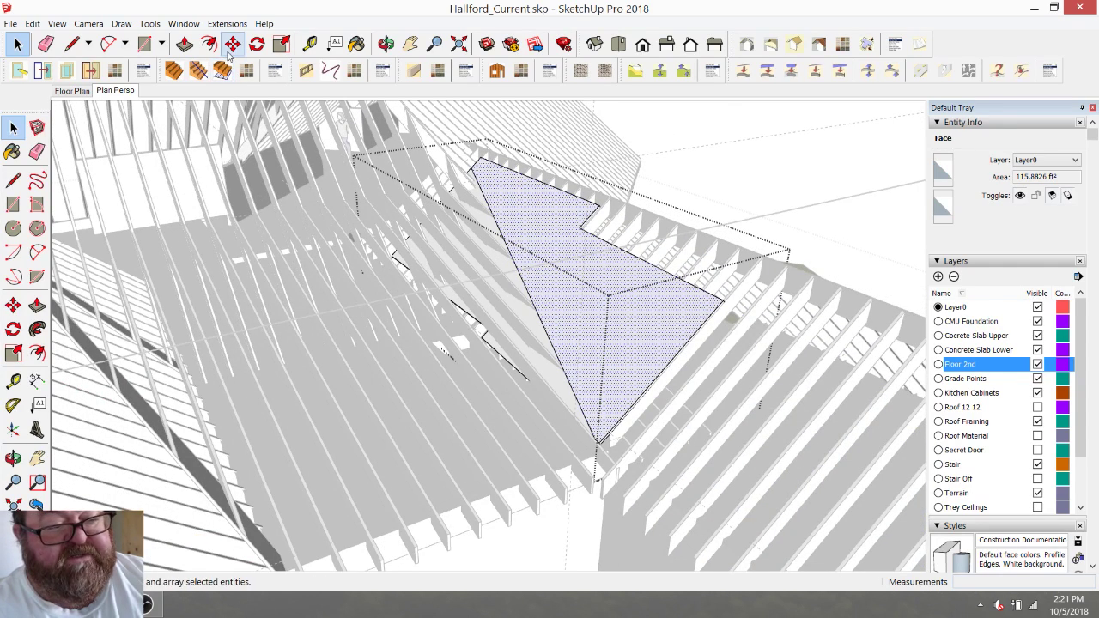
left_click(184, 44)
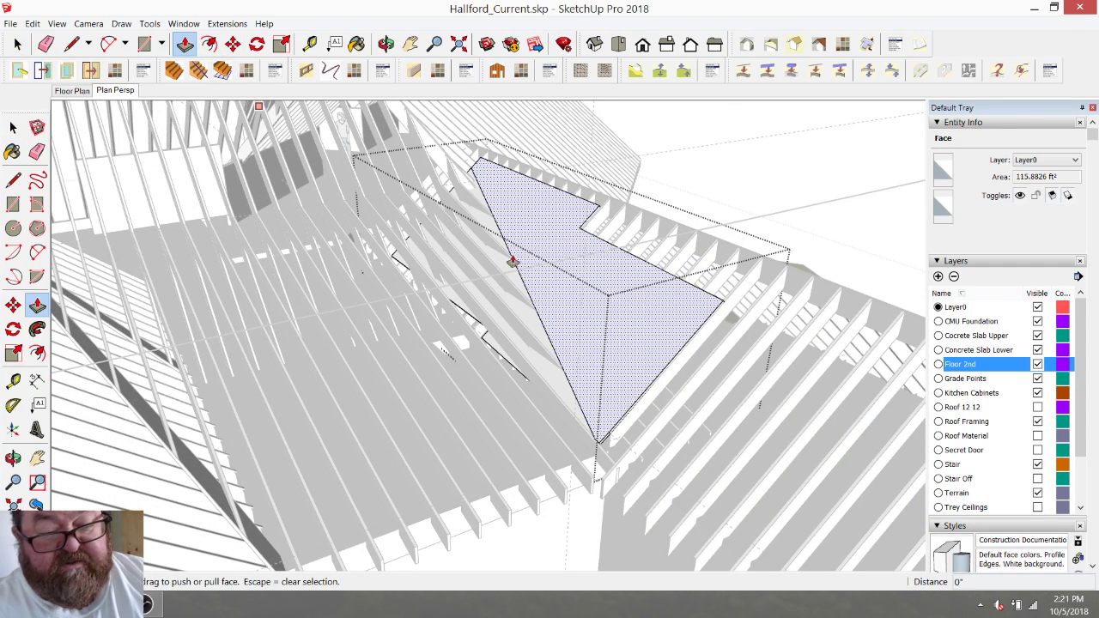
left_click(609, 359)
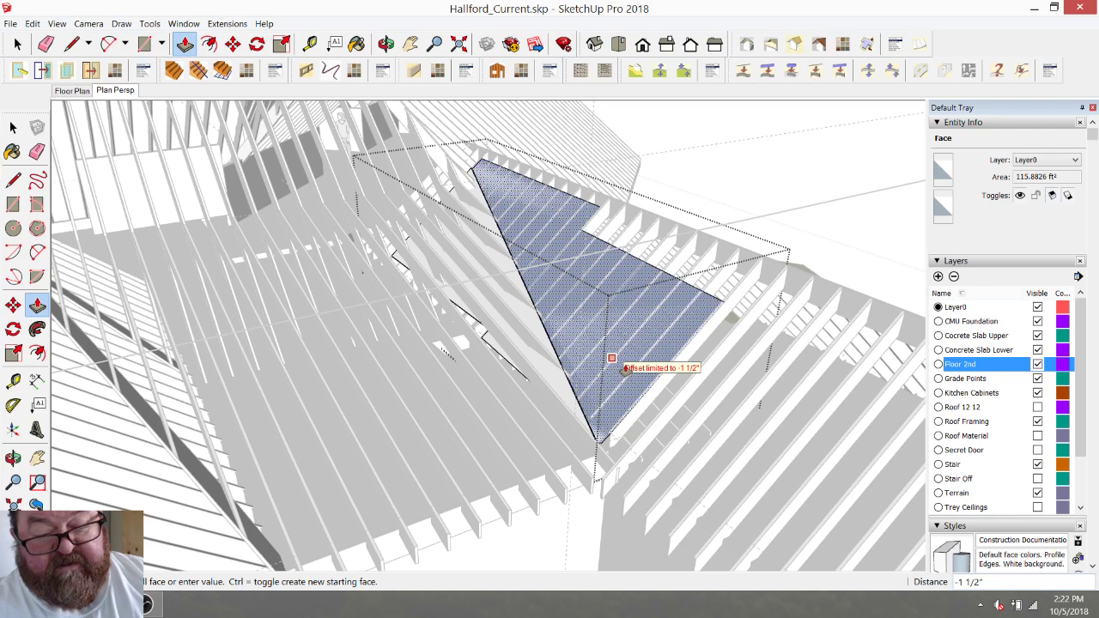
left_click(626, 368)
middle_click_drag(544, 378, 593, 391)
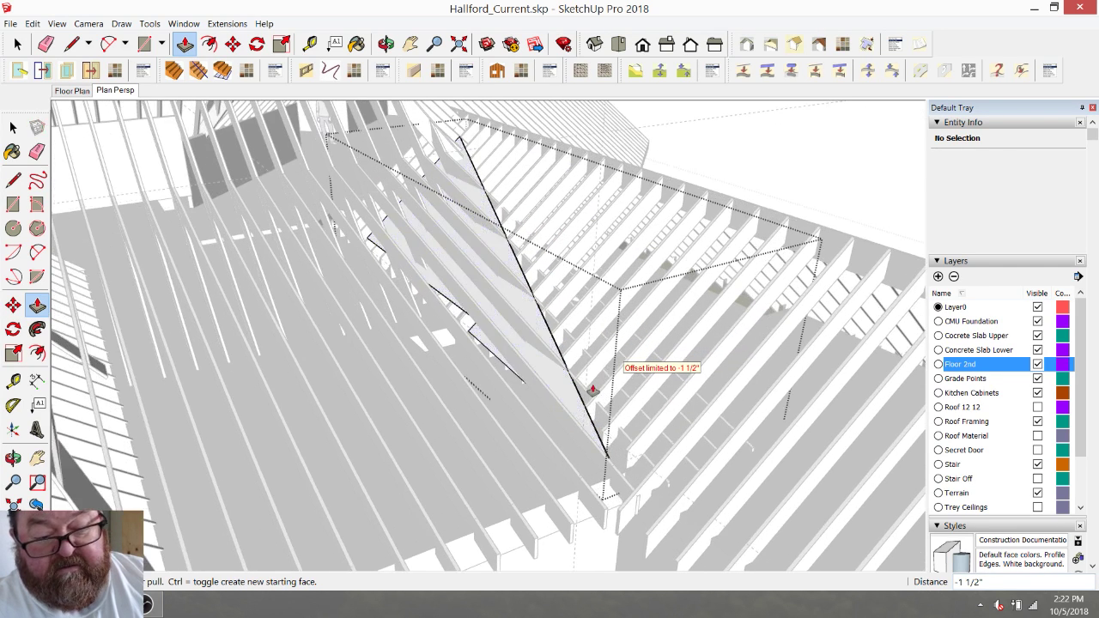
scroll(593, 391, "up", 3)
scroll(582, 260, "down", 2)
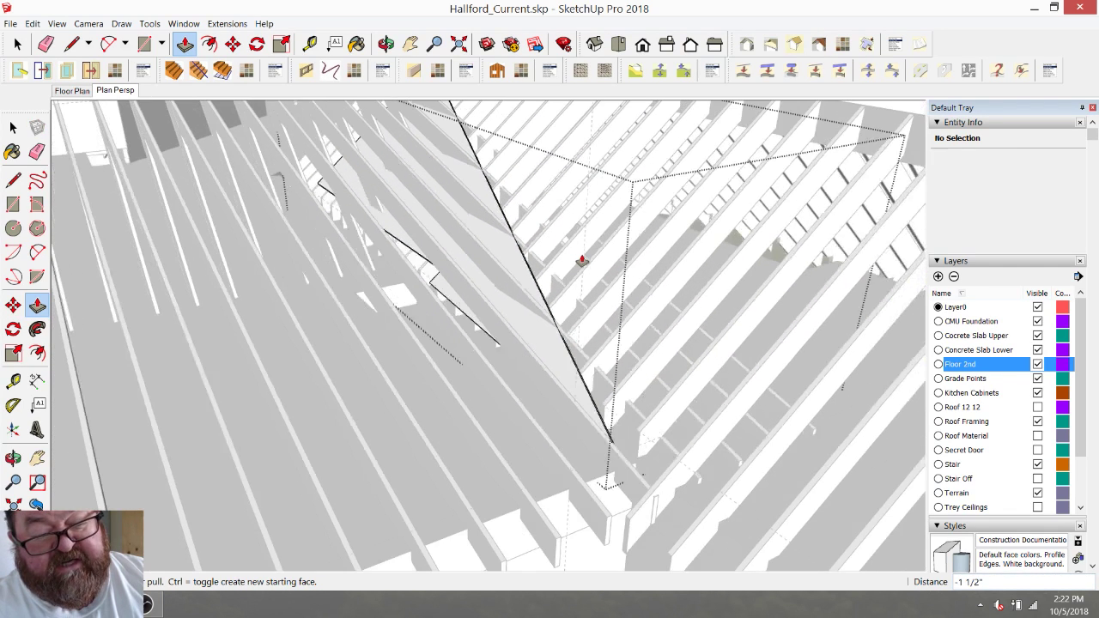
scroll(519, 301, "up", 5)
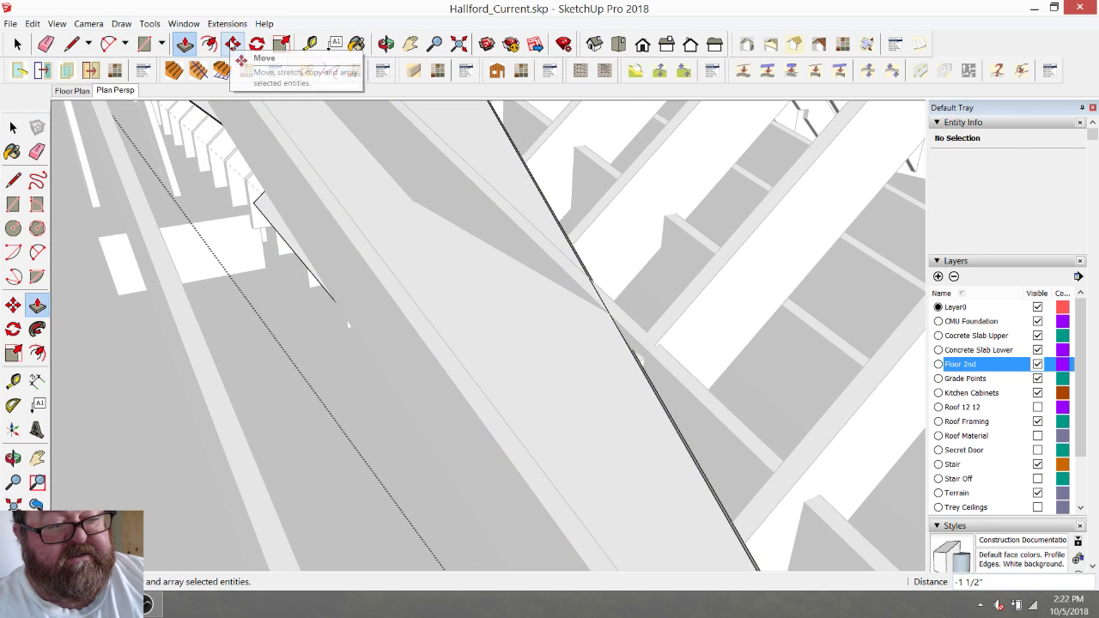
Try placing a guide line just inside the roof panel's valley edge, parallel to it.
left_click(310, 44)
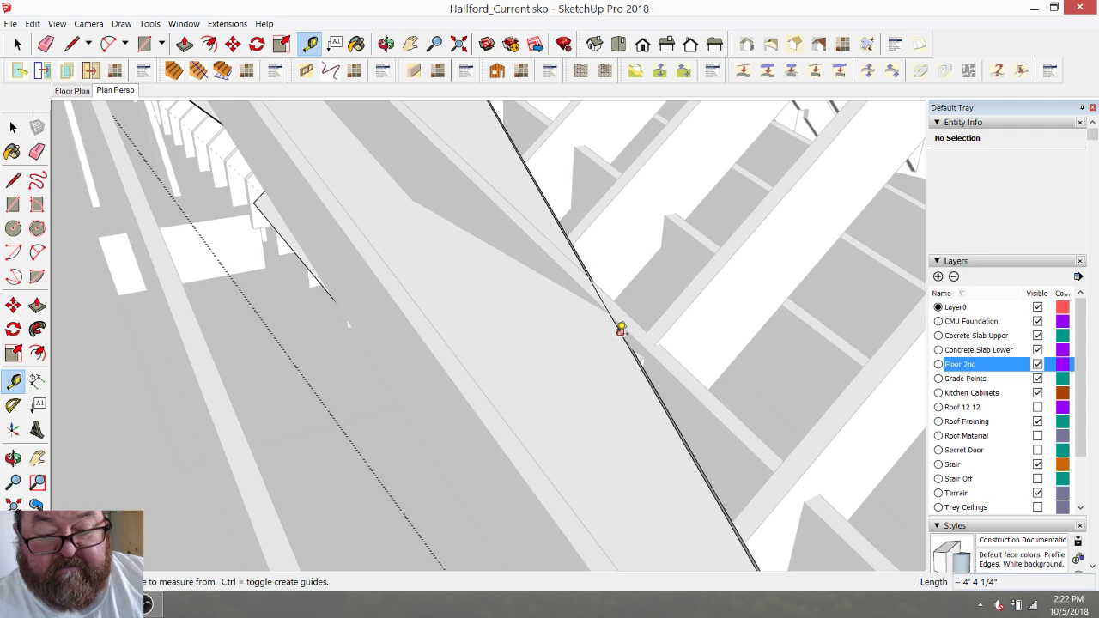
left_click(620, 330)
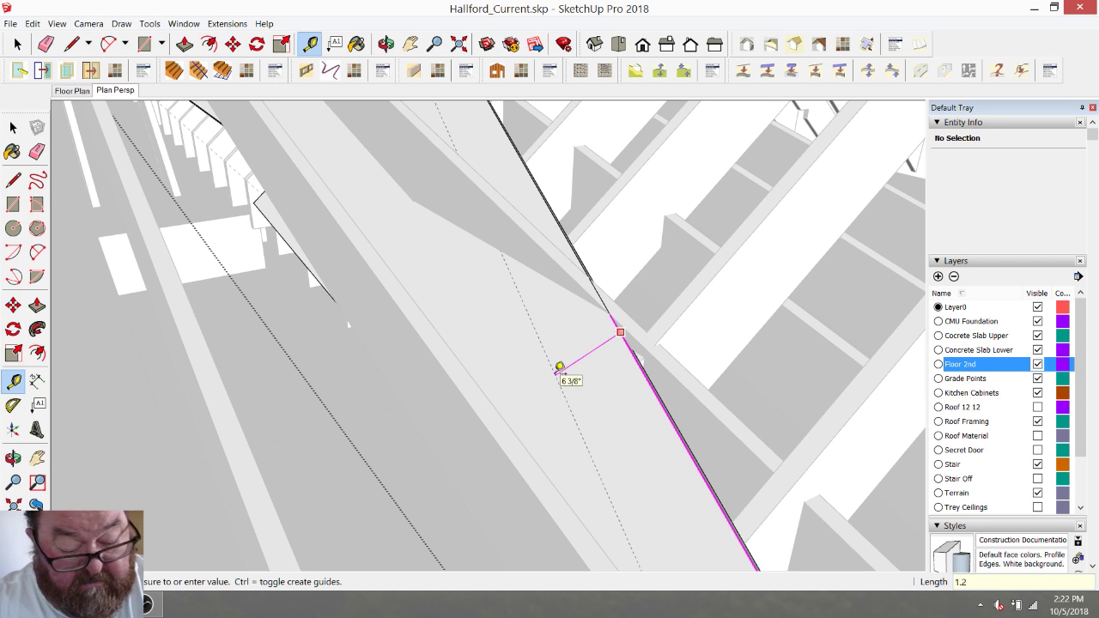
key("Return")
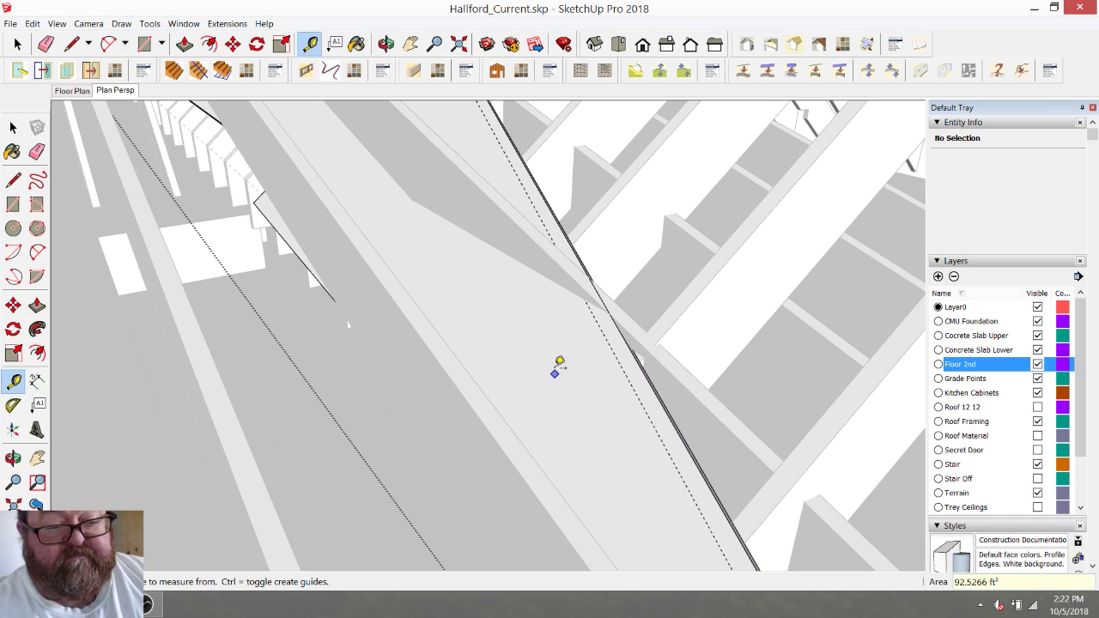
key("o")
left_click_drag(503, 292, 355, 266)
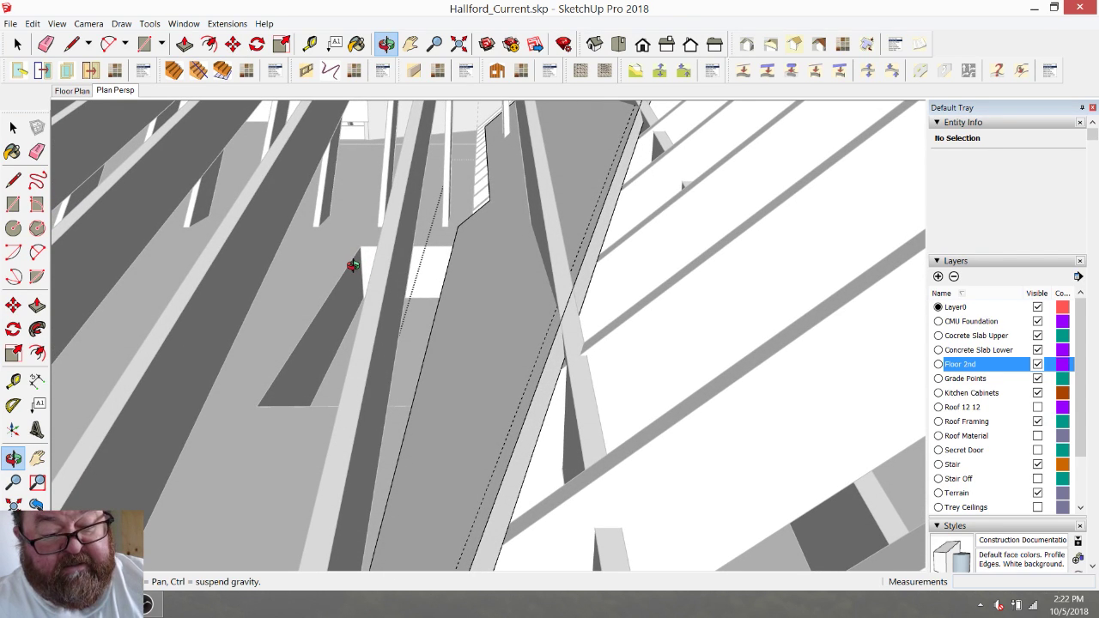
left_click_drag(452, 319, 564, 344)
Place a guide line parallel to the roof panel's valley edge, offset 11.25" onto the panel face.
key("t")
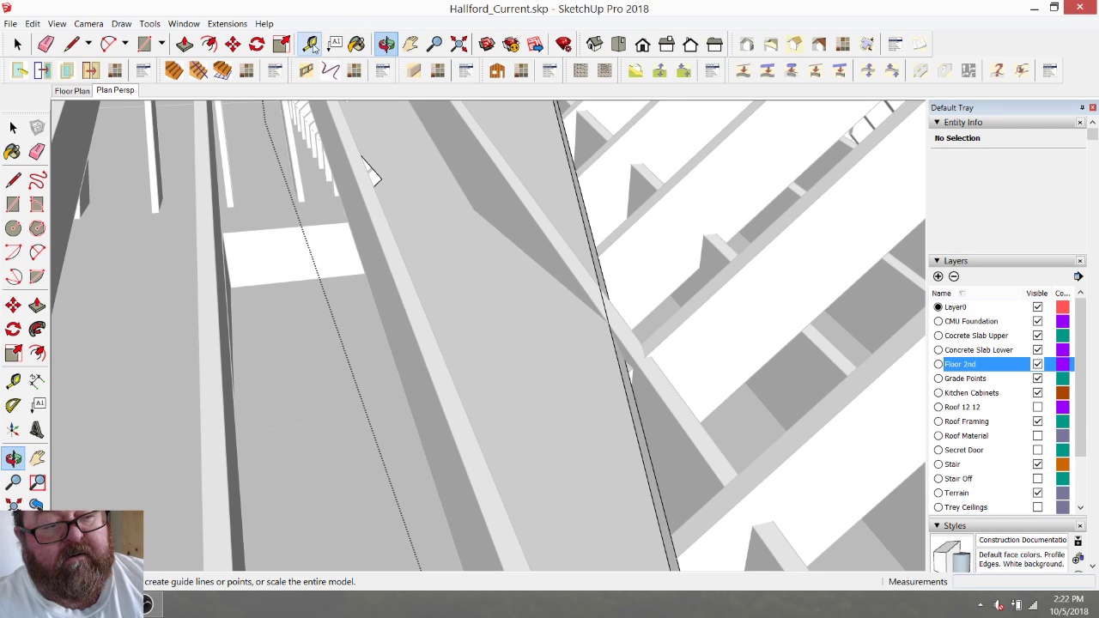
left_click(624, 388)
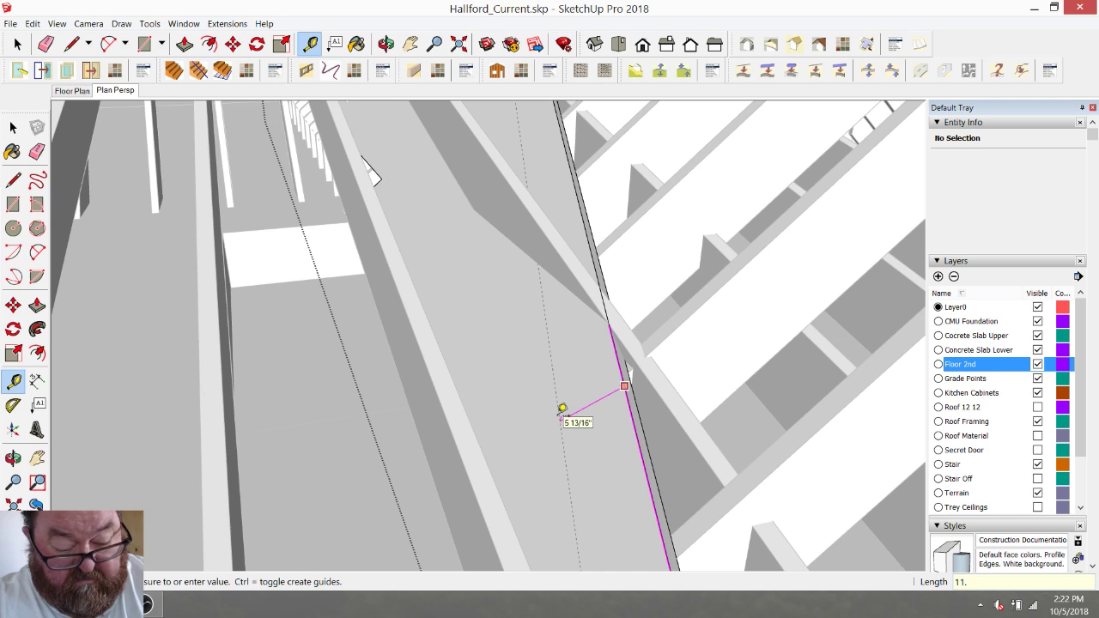
key("Return")
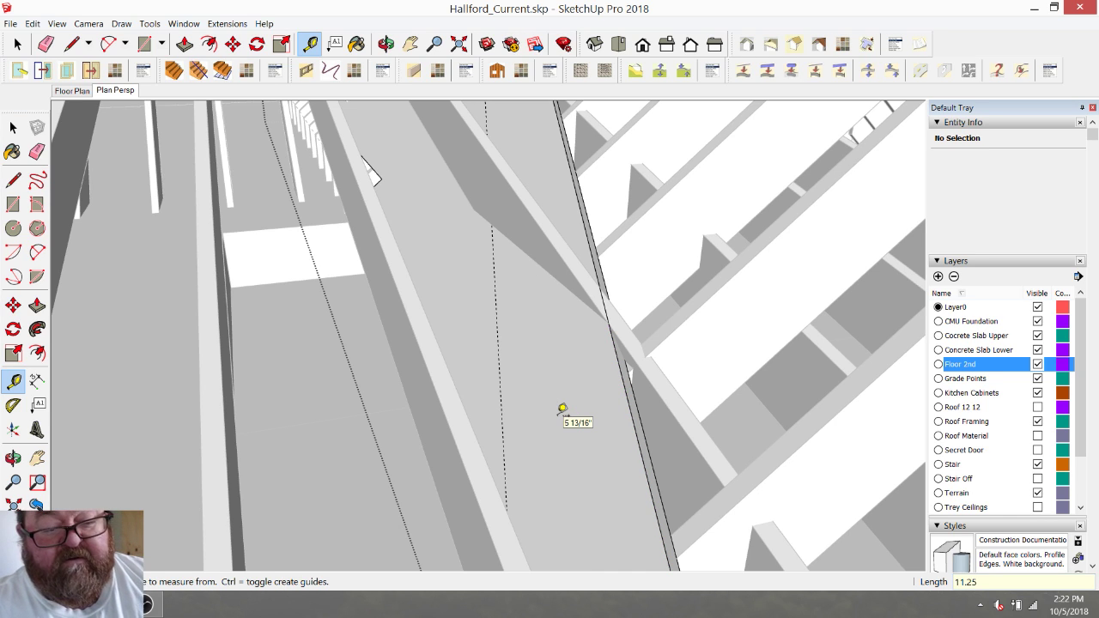
Draw a line beside the guide on the panel face, from one rafter's lower corner to the next rafter up.
key("l")
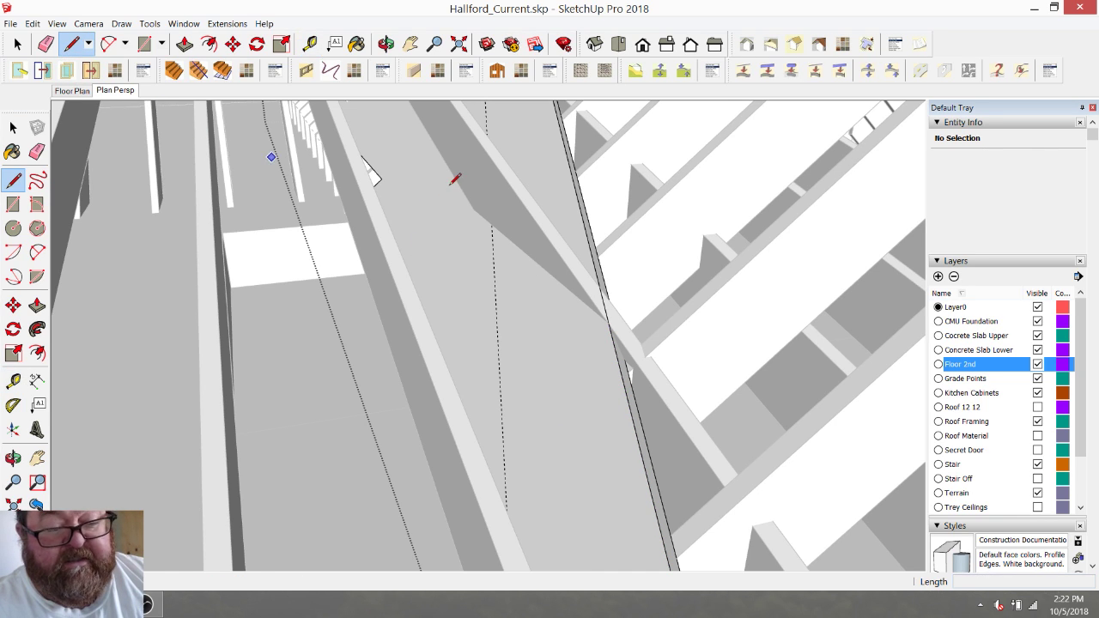
scroll(455, 178, "down", 3)
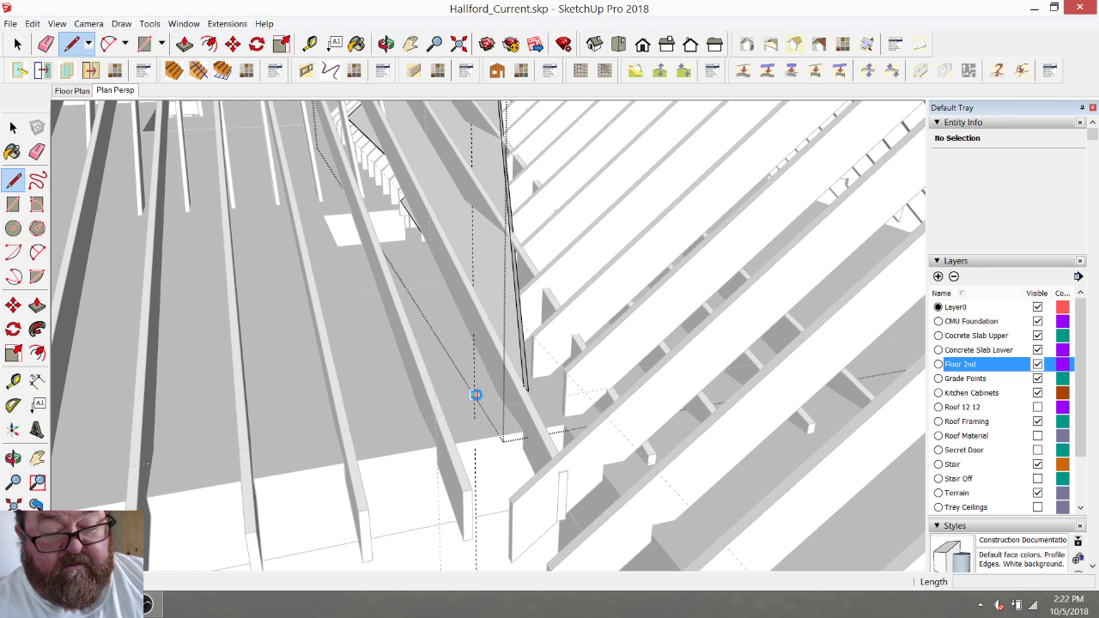
scroll(474, 395, "up", 3)
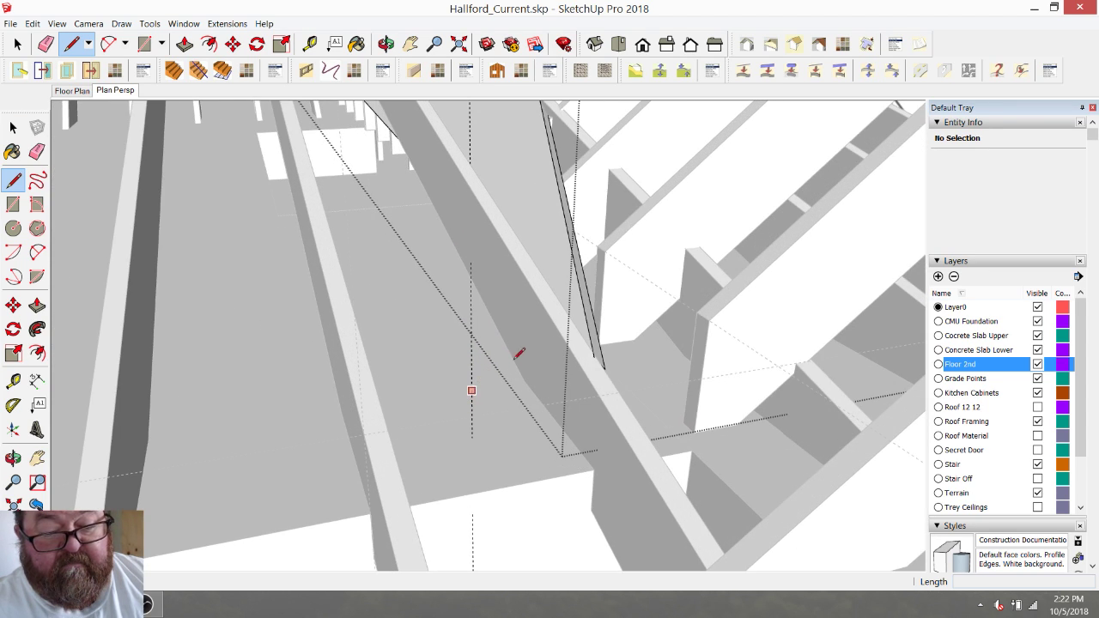
left_click(386, 44)
mouse_move(545, 352)
left_mouse_down()
mouse_move(542, 255)
mouse_move(503, 215)
mouse_move(441, 314)
mouse_move(443, 386)
mouse_move(559, 459)
mouse_move(599, 515)
mouse_move(598, 438)
left_mouse_up()
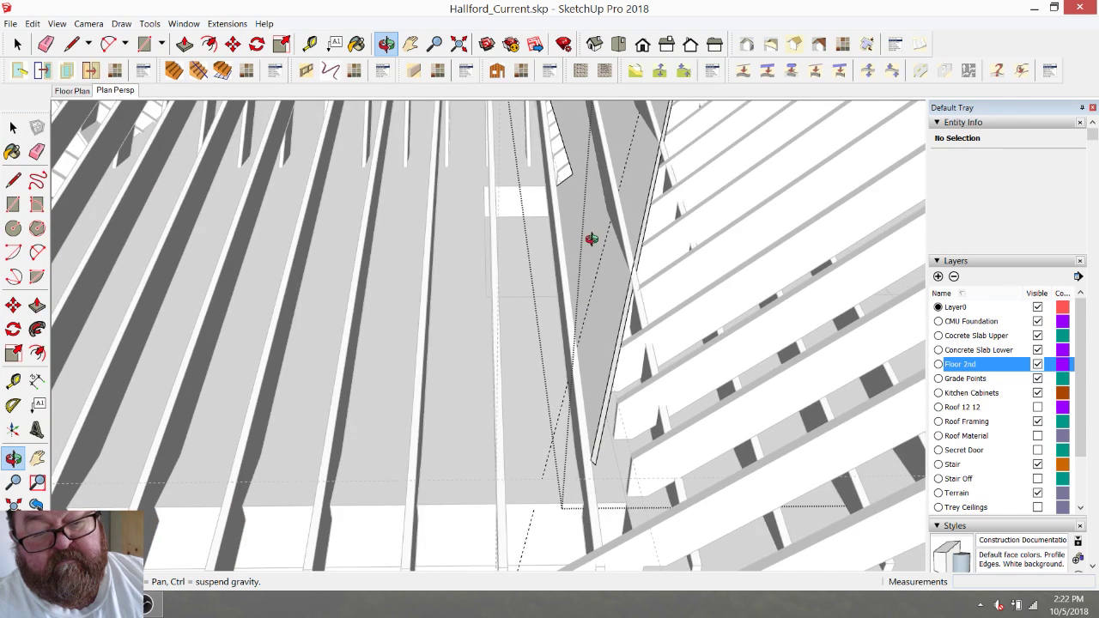
left_click_drag(592, 239, 559, 294)
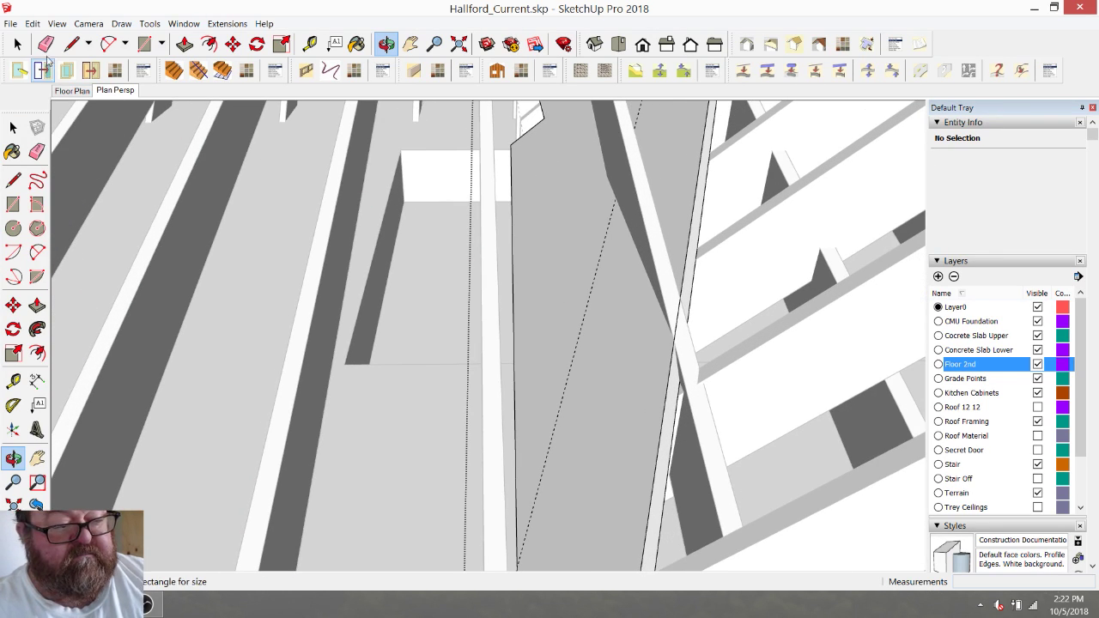
left_click(72, 44)
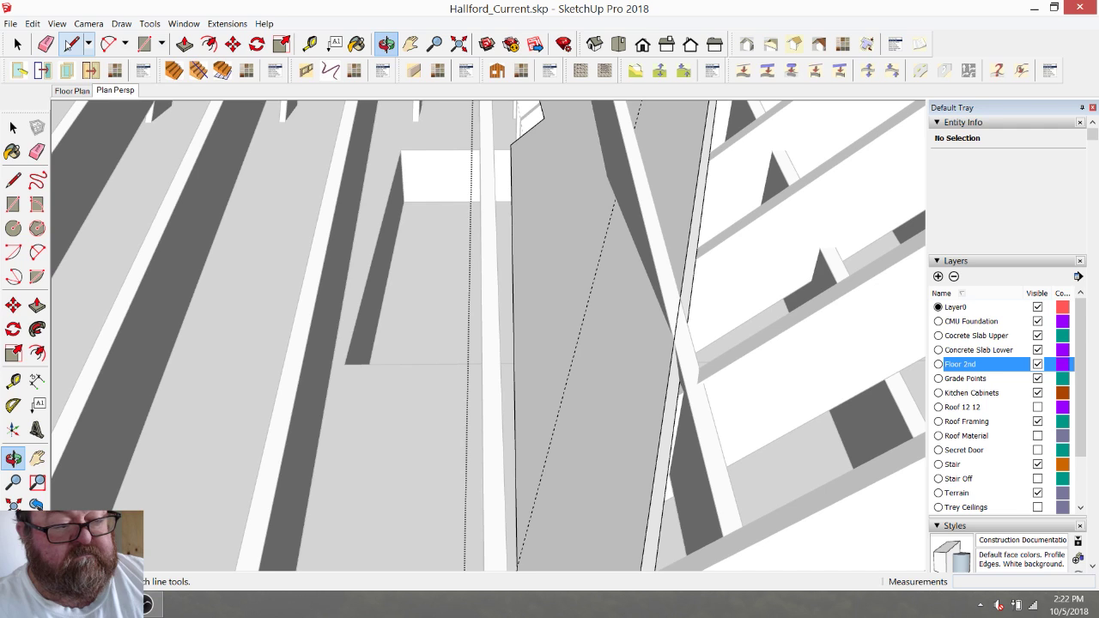
left_click(607, 175)
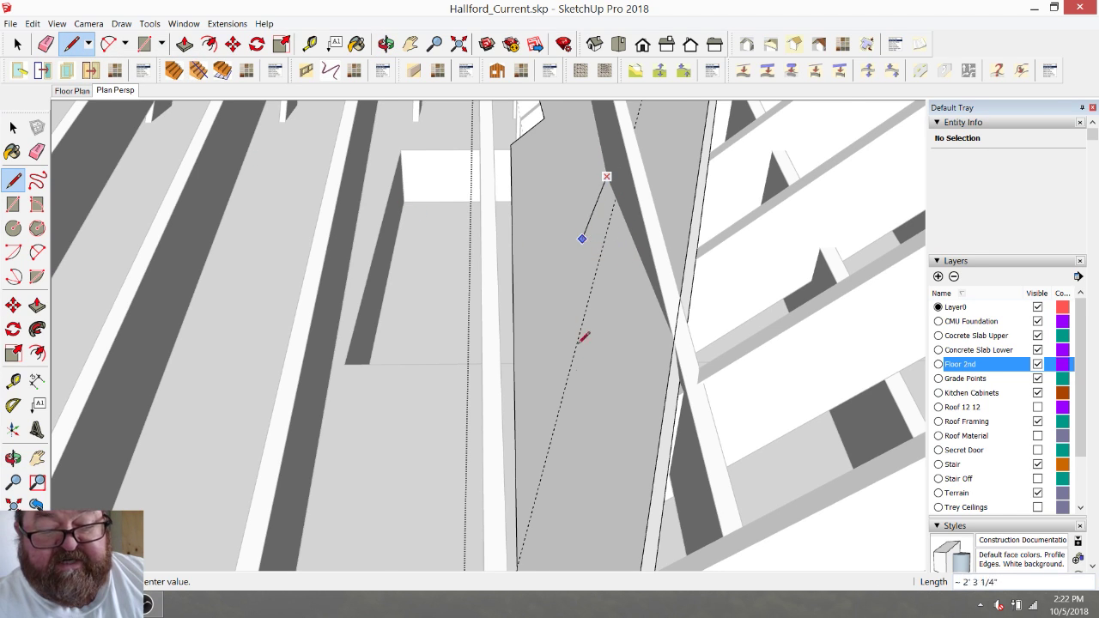
scroll(582, 449, "down", 8)
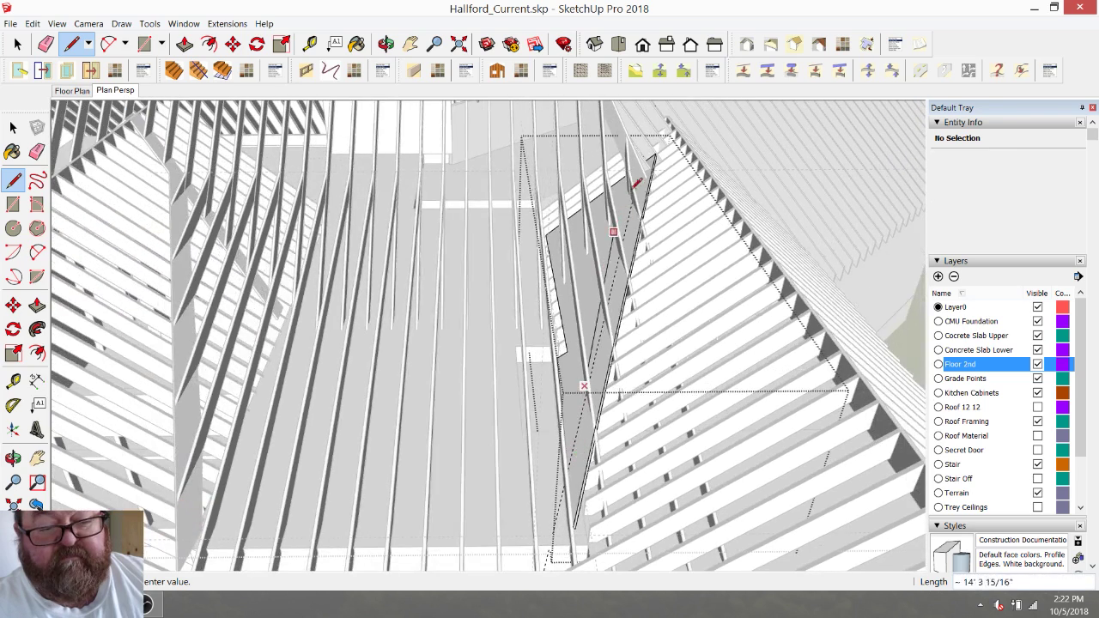
scroll(634, 187, "up", 8)
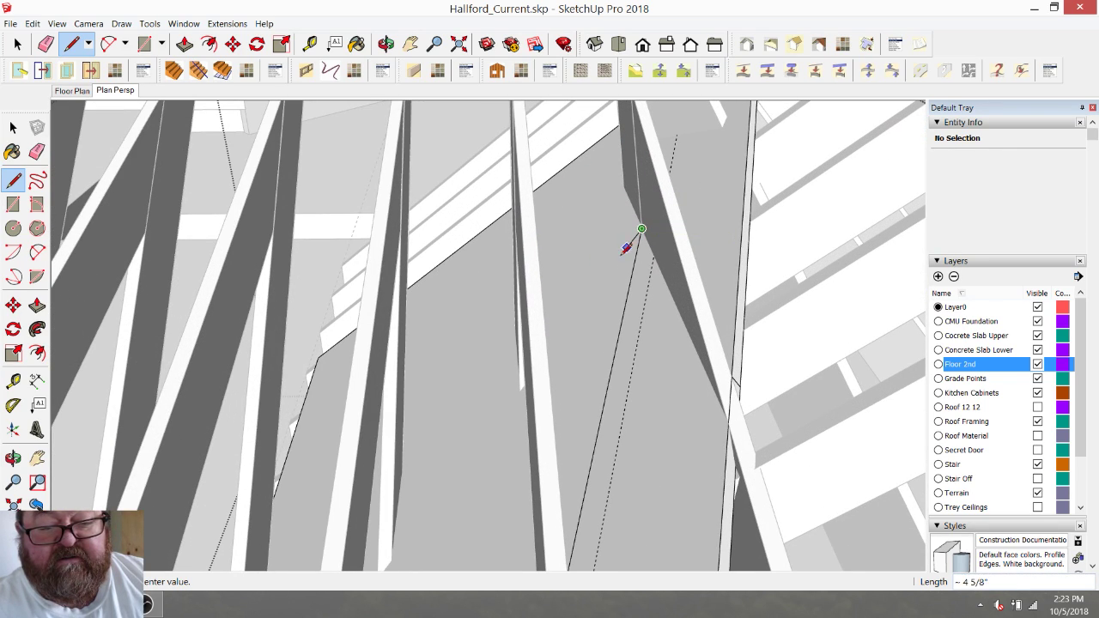
Extend the line from its endpoint in the same direction to the panel's upper end edge.
scroll(627, 248, "down", 5)
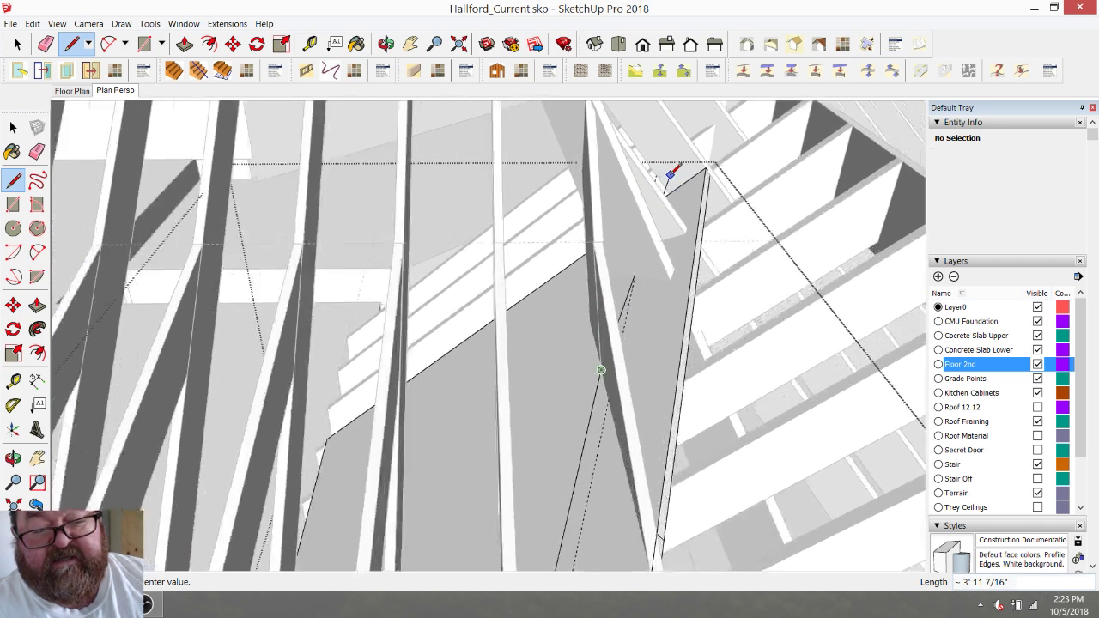
scroll(670, 172, "up", 2)
scroll(609, 238, "up", 2)
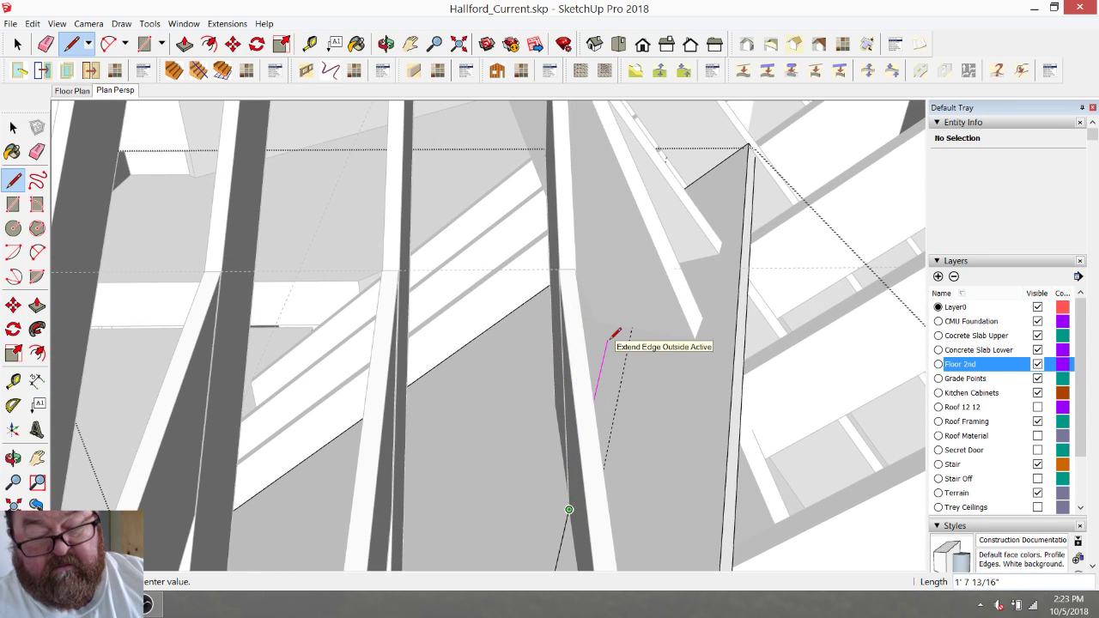
left_click(699, 180)
scroll(704, 180, "down", 3)
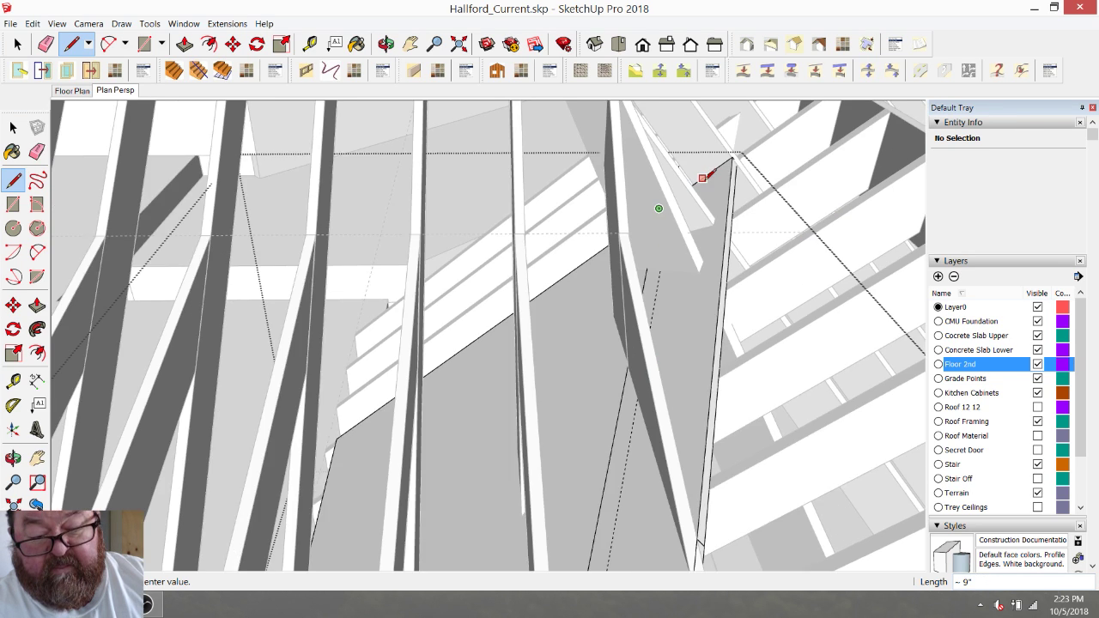
Erase the guide line running along the panel face.
left_click(46, 44)
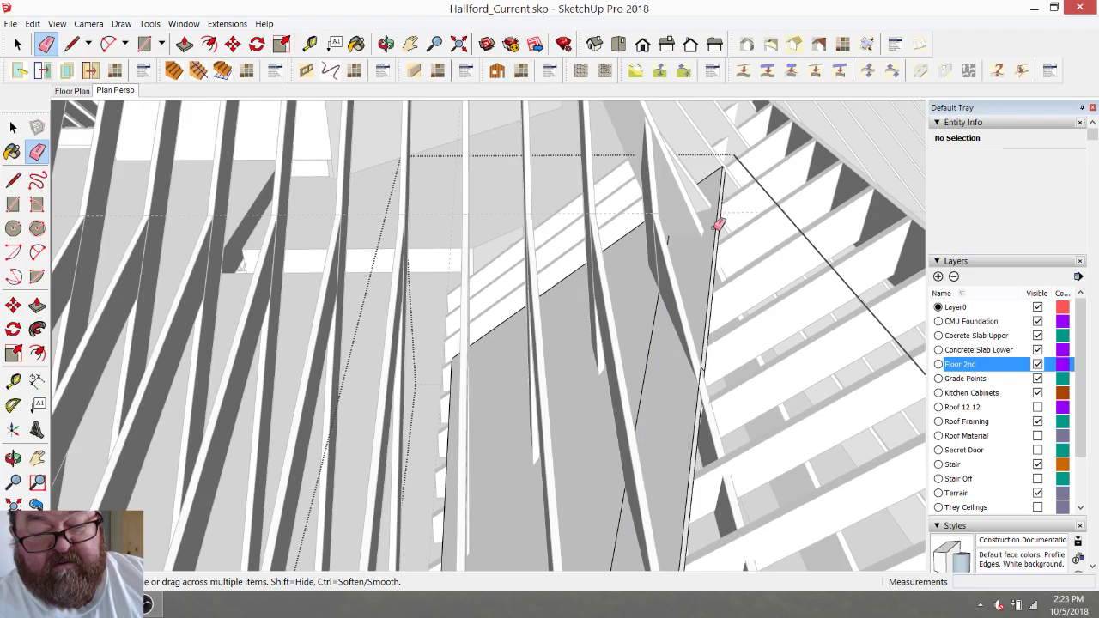
scroll(718, 225, "down", 5)
scroll(687, 404, "up", 6)
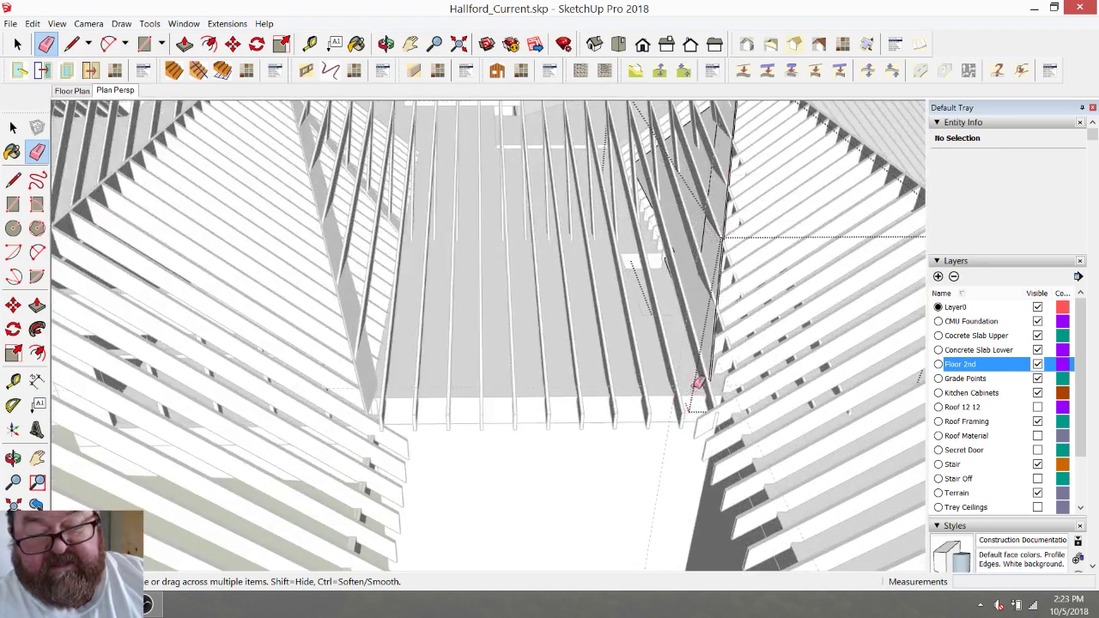
Extend the cut line from its lower endpoint down to the panel's long open-side edge.
left_click(386, 44)
left_click_drag(679, 225, 179, 119)
key("l")
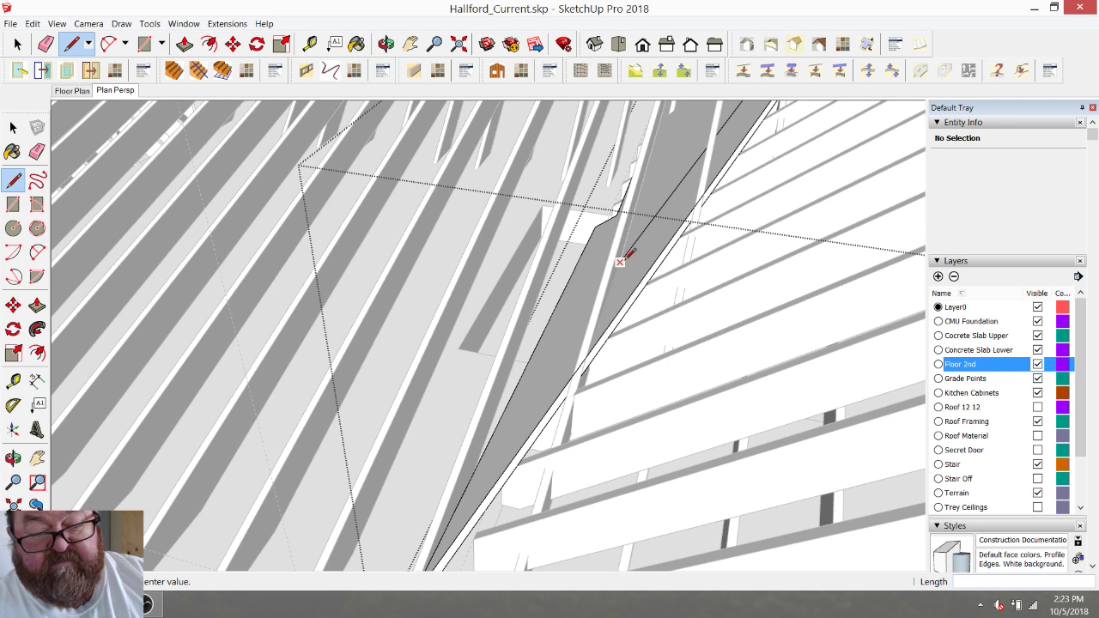
scroll(515, 404, "down", 2)
scroll(521, 393, "up", 4)
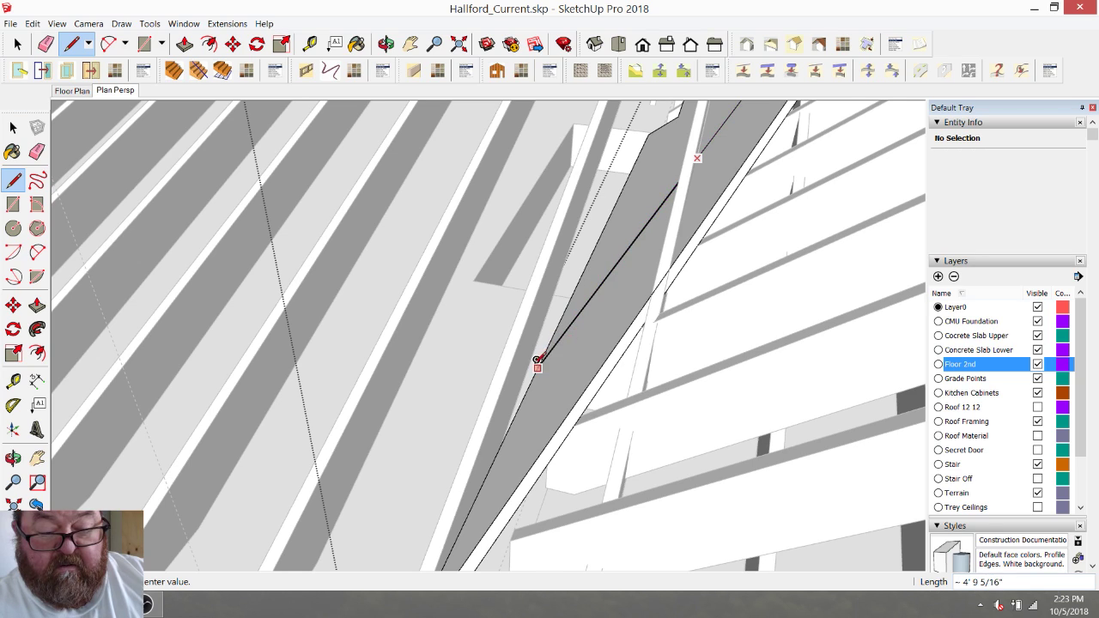
left_click(536, 369)
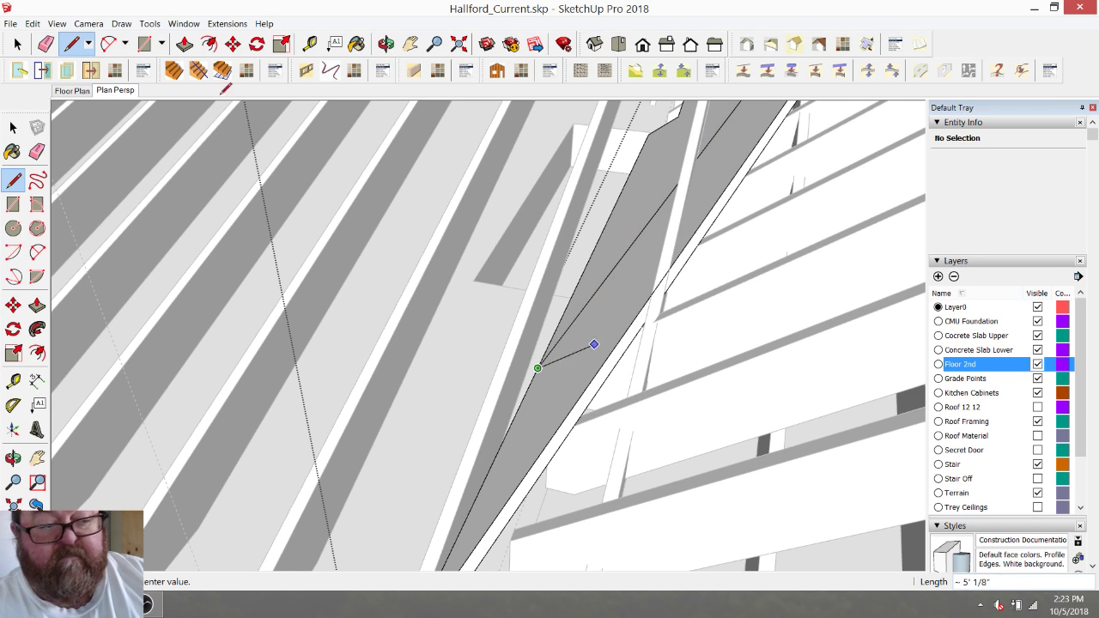
Try to push the panel face on the open side of the cut line with Push/Pull.
left_click(183, 45)
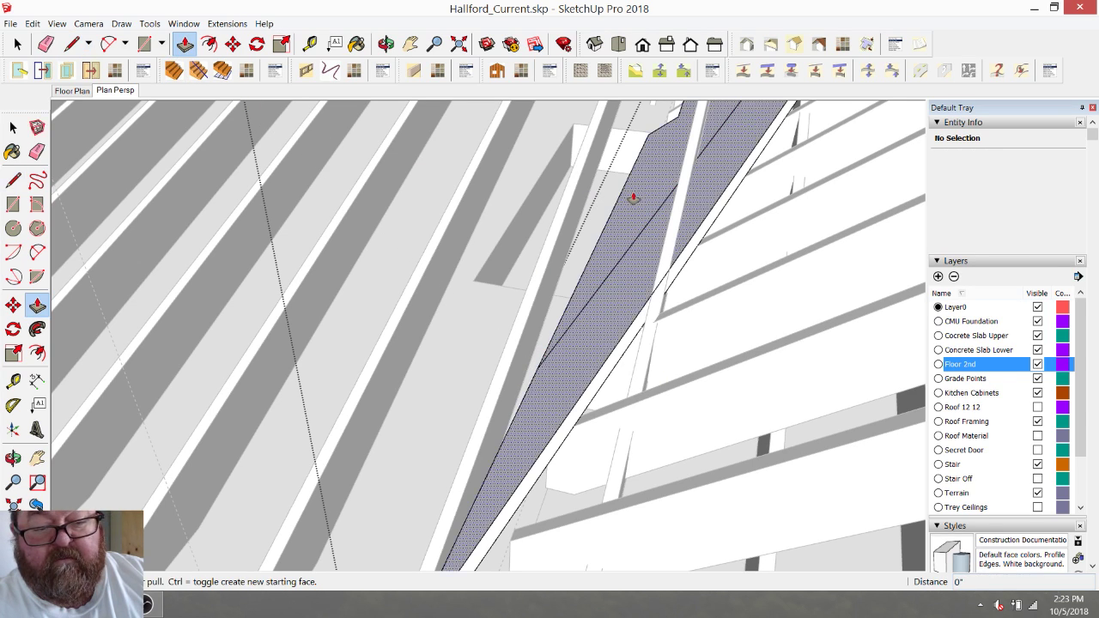
left_click(633, 197)
left_click(641, 203)
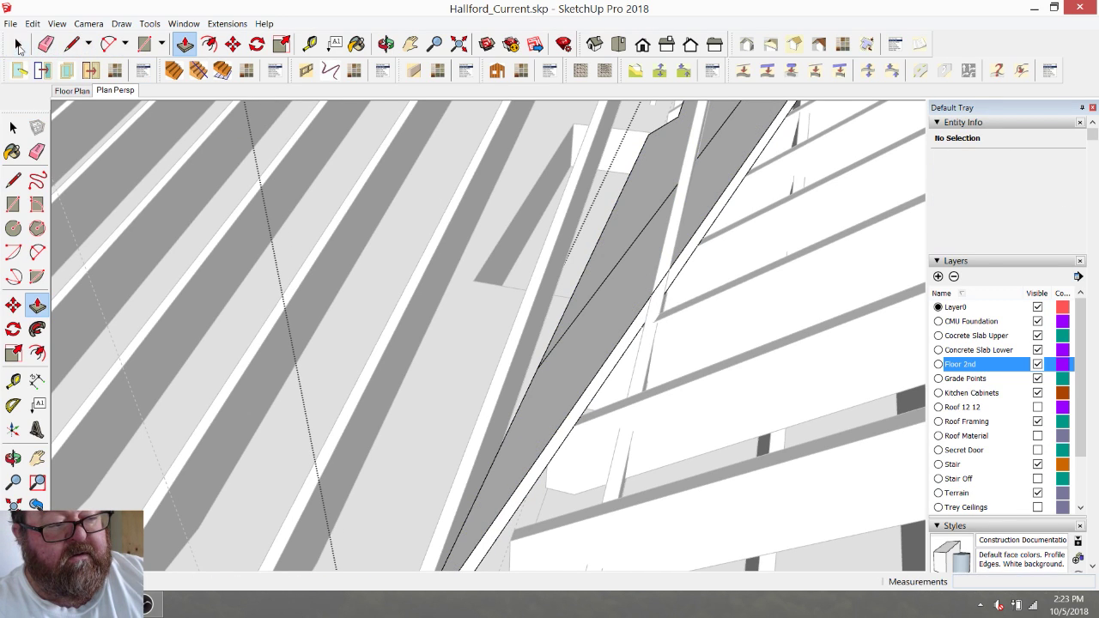
Check whether the cut line splits the panel face, and undo the line segments and the guide's erasure.
left_click(17, 43)
left_click(626, 230)
middle_click_drag(626, 231, 607, 376)
scroll(607, 378, "up", 2)
scroll(607, 378, "up", 2)
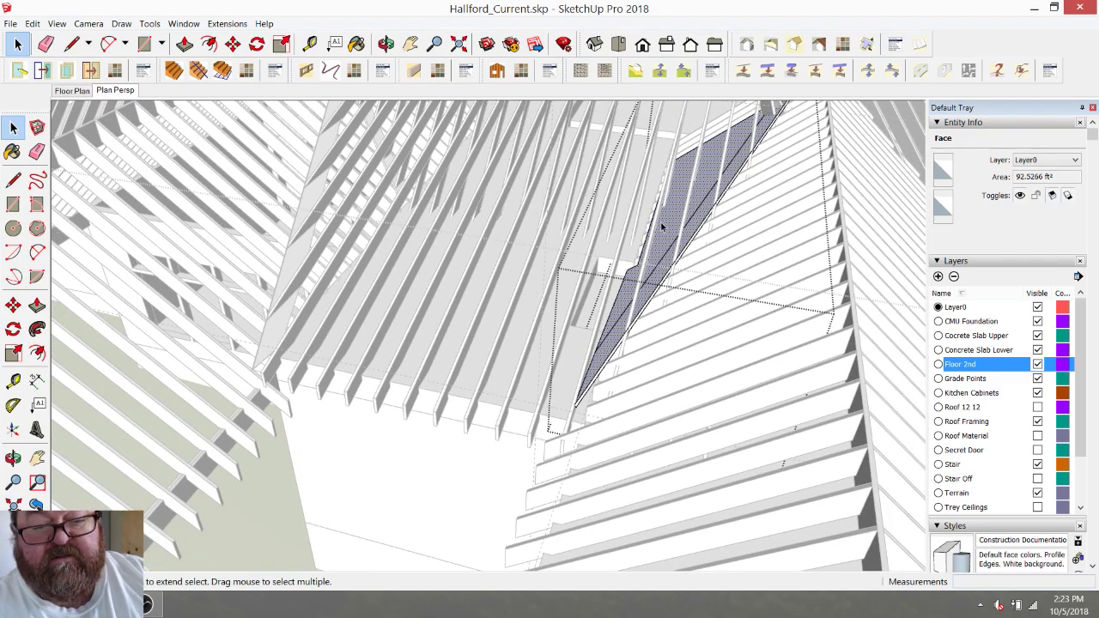
scroll(601, 296, "up", 3)
scroll(596, 296, "up", 1)
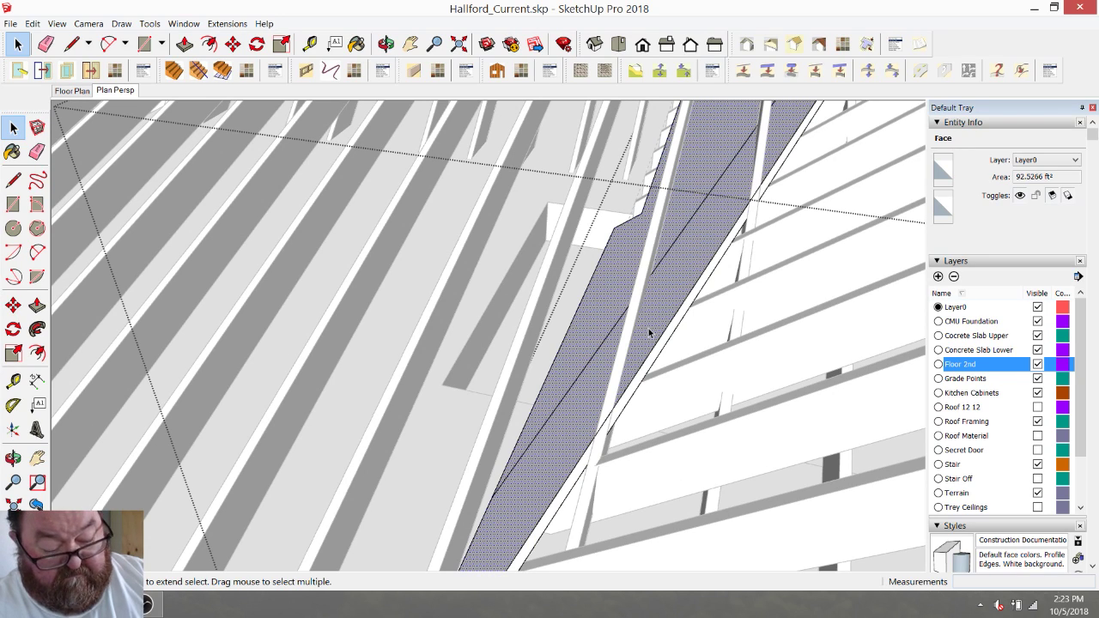
key("ctrl+z")
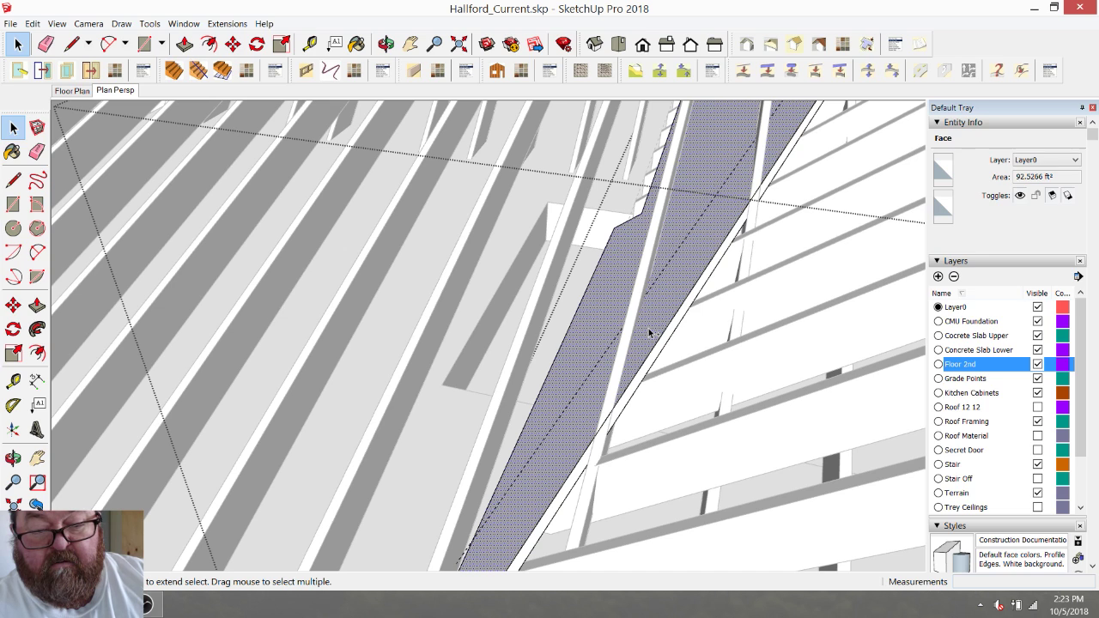
Draw one continuous line about 22' 3" long along the guide, from the panel's lower open-side edge to its upper end edge.
scroll(615, 254, "up", 1)
scroll(582, 410, "up", 2)
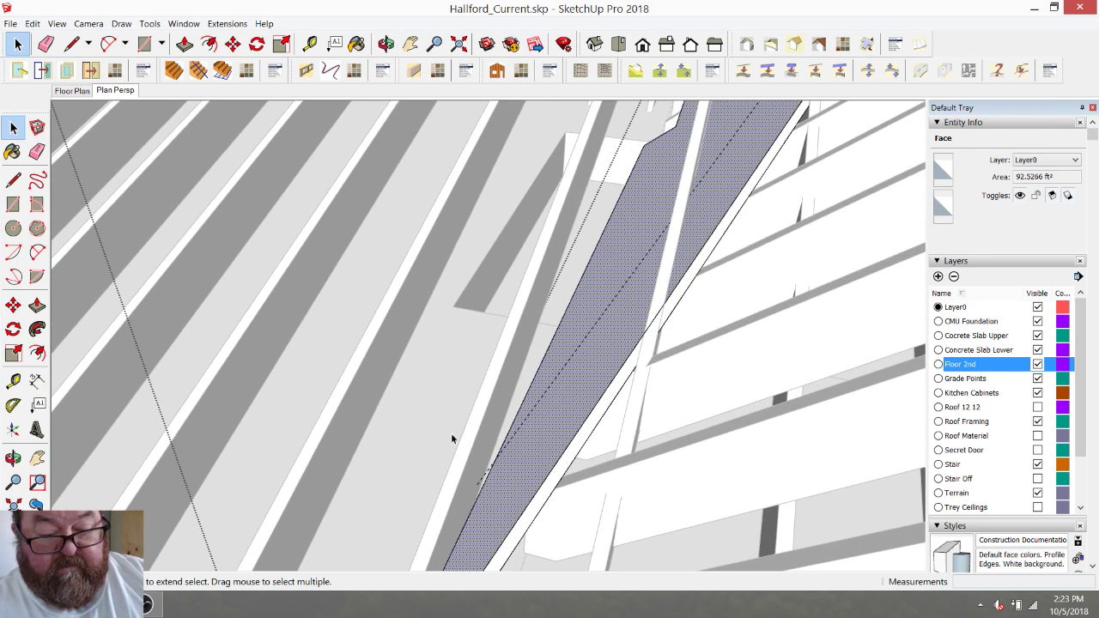
scroll(483, 468, "up", 1)
left_click(66, 45)
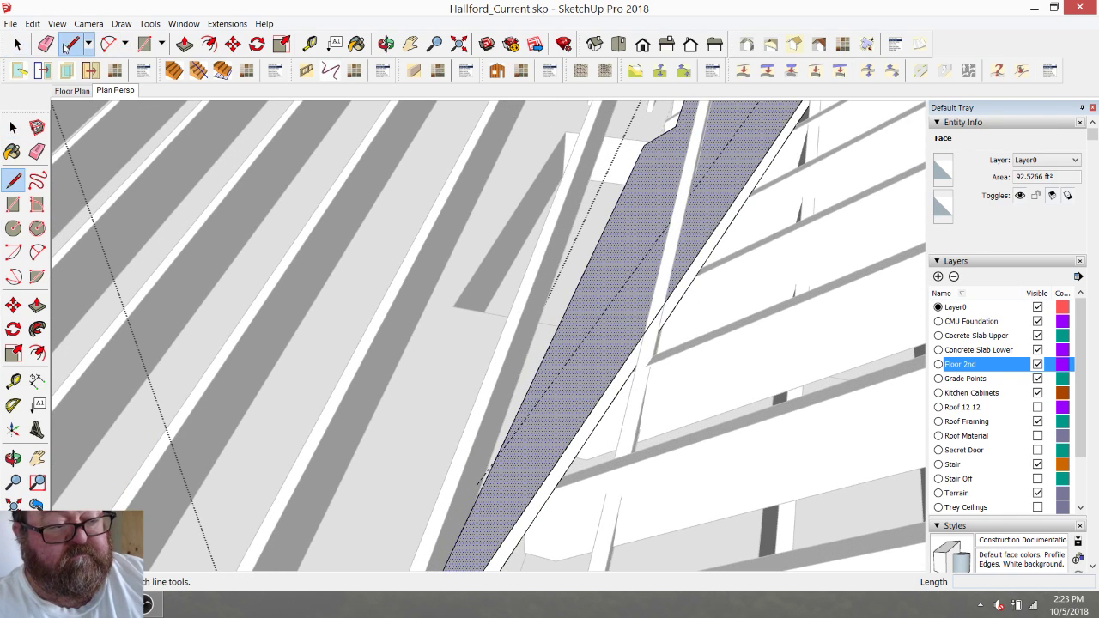
left_click(496, 459)
scroll(502, 481, "down", 4)
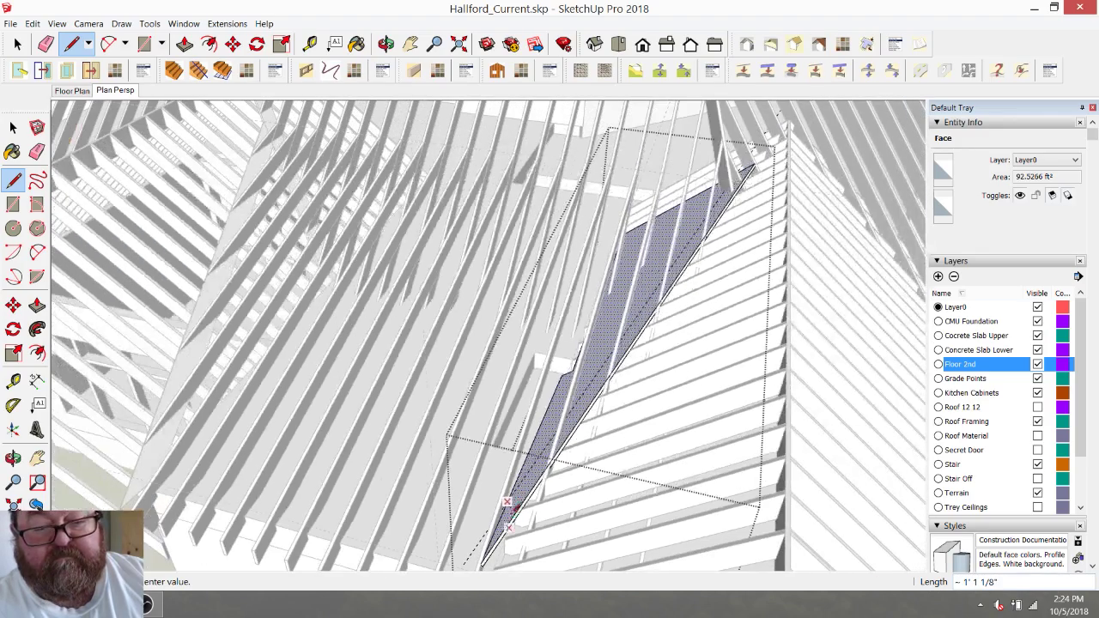
scroll(738, 176, "up", 6)
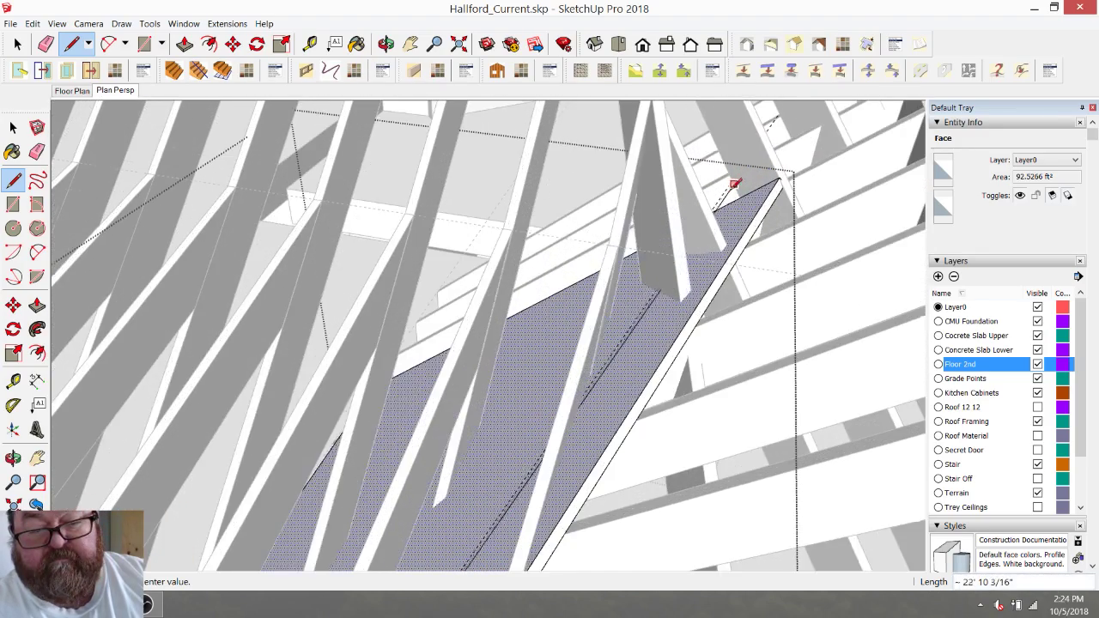
scroll(718, 216, "up", 4)
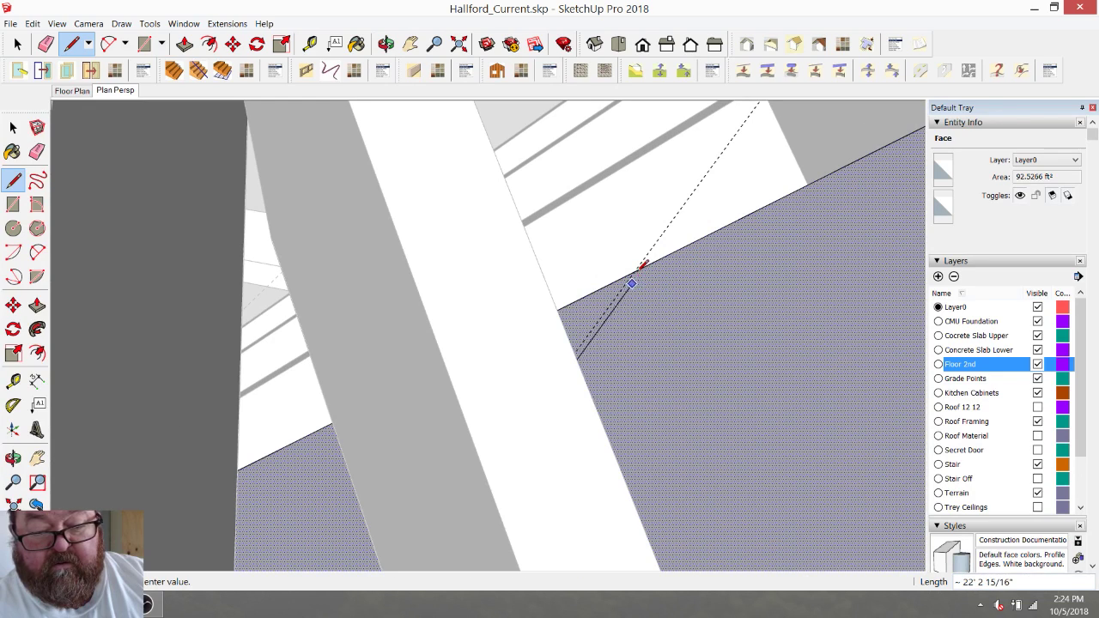
left_click(635, 273)
scroll(693, 248, "down", 6)
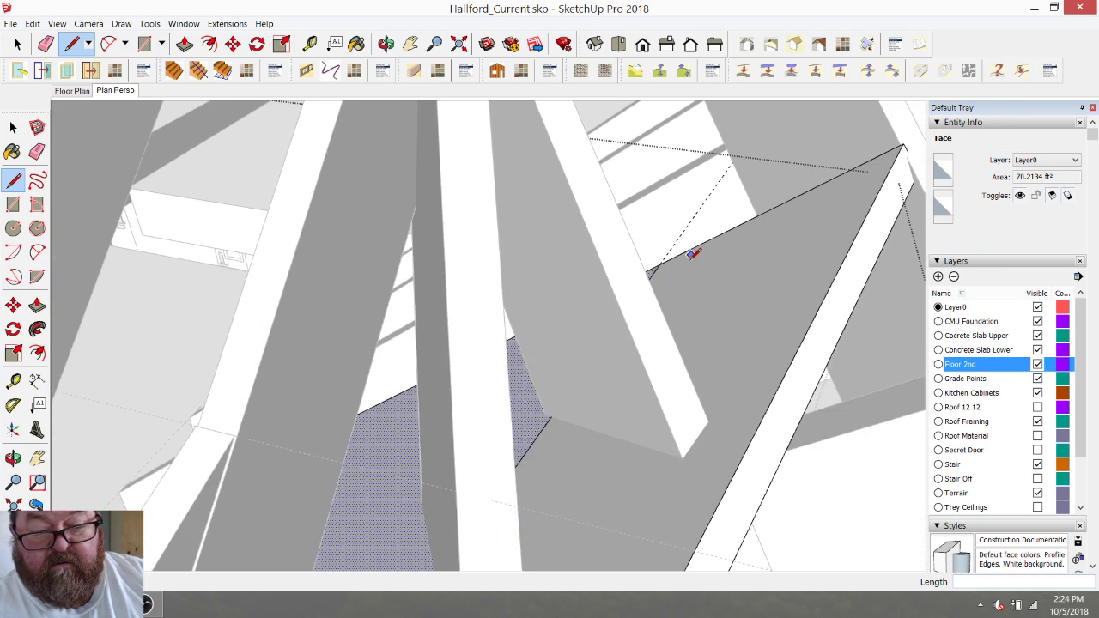
Push/Pull the panel face on the open side of the cut line through its 1 1/2" thickness, removing the excess beside the valley member.
scroll(687, 263, "down", 6)
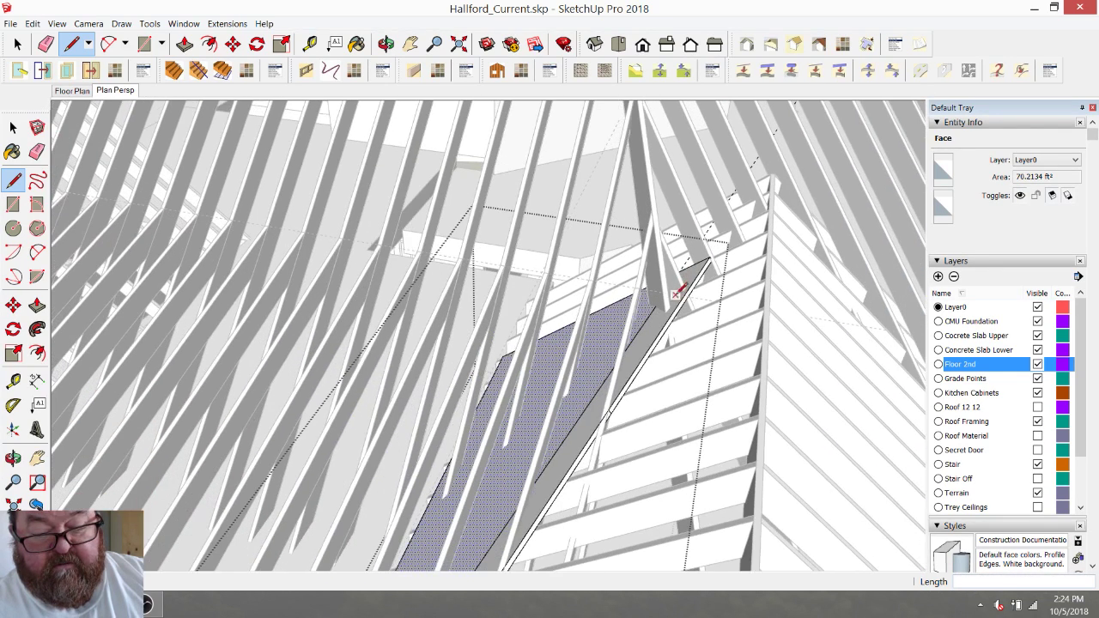
left_click(184, 44)
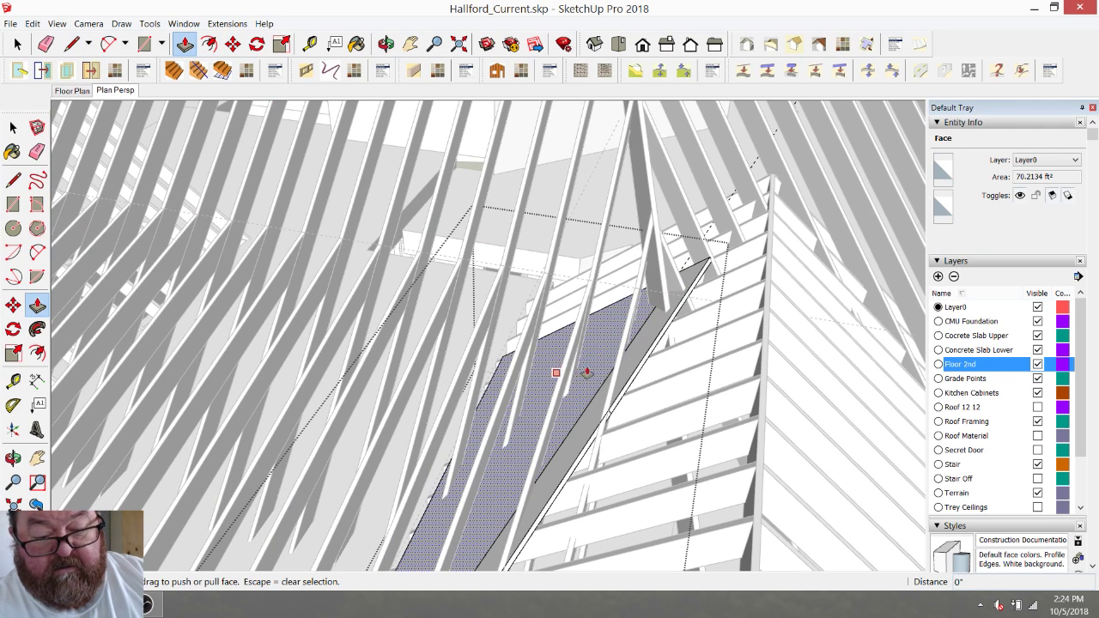
left_click(591, 355)
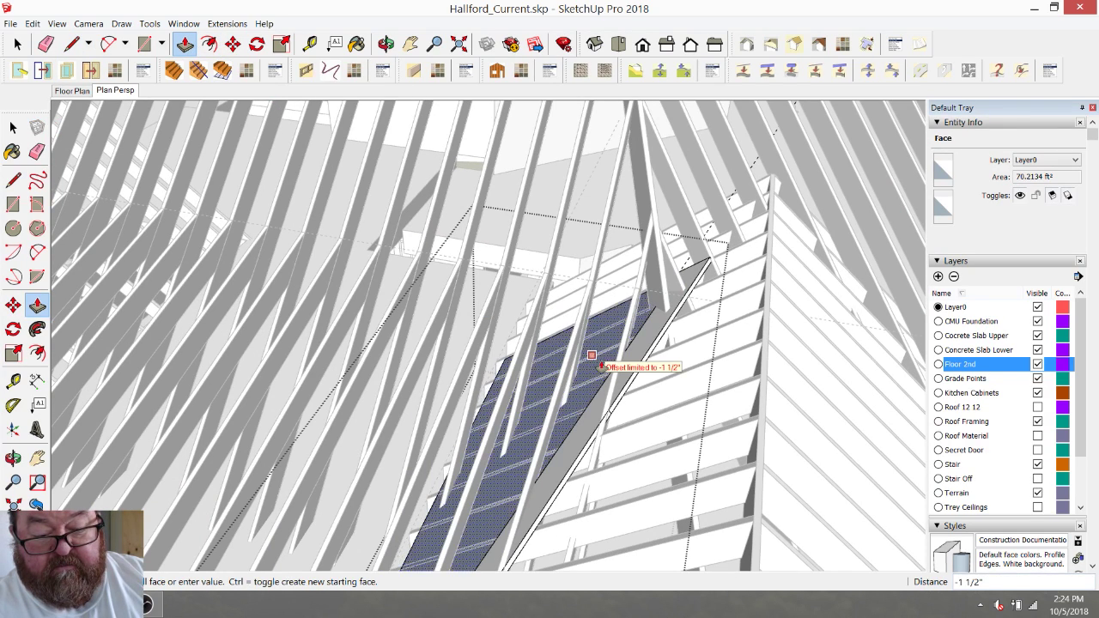
middle_click_drag(606, 368, 667, 235)
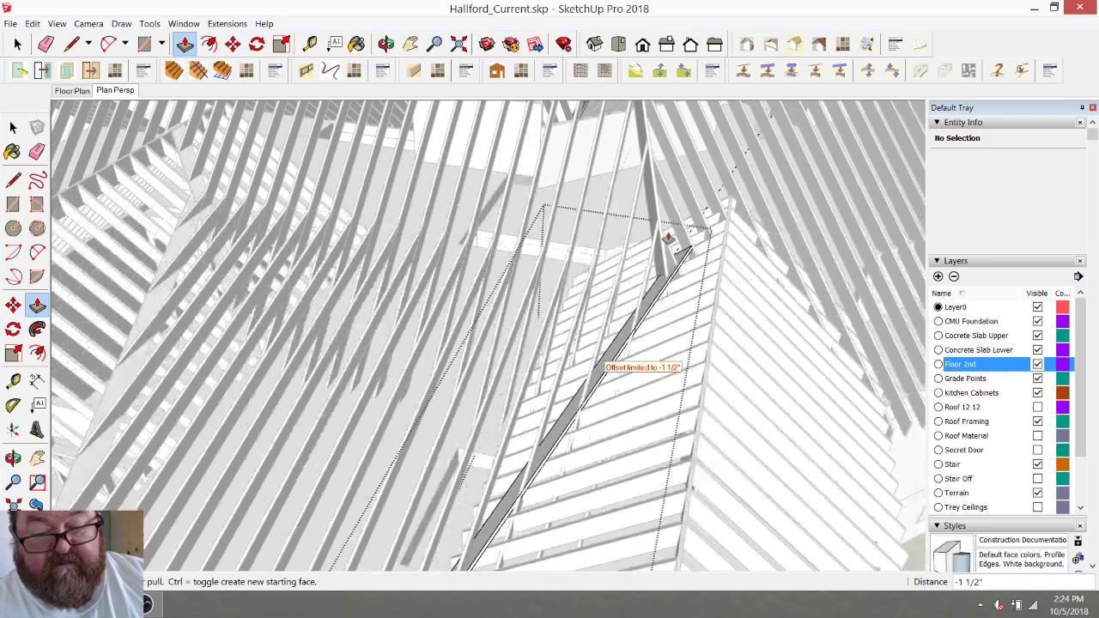
scroll(677, 262, "up", 4)
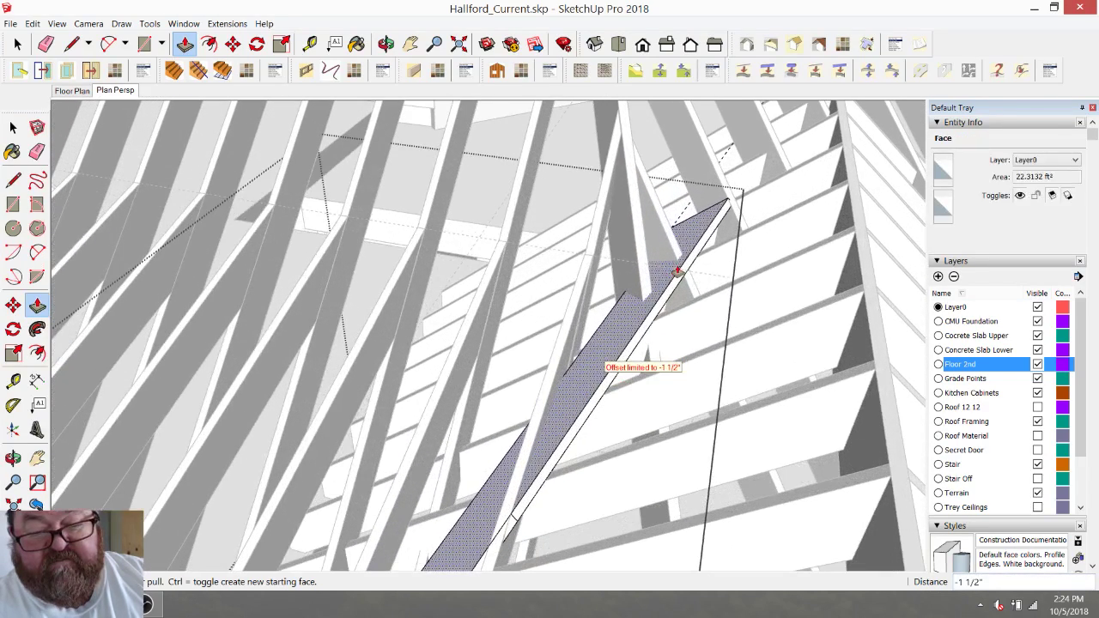
Delete the tall, near-vertical guide line that crosses the roof framing beside the trimmed valley member.
key("o")
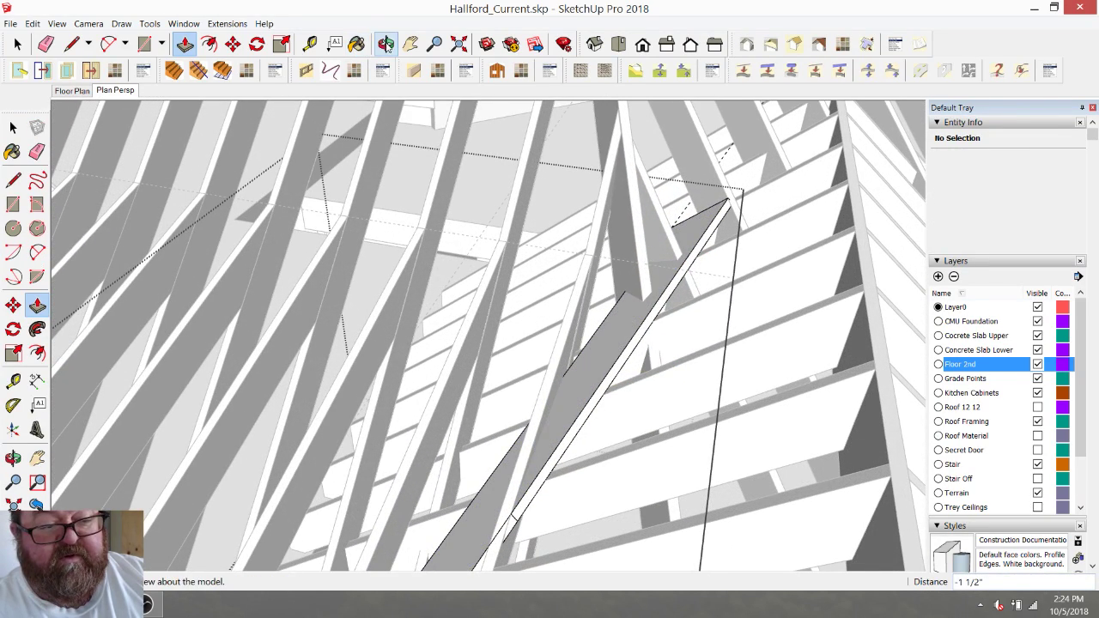
left_click_drag(593, 317, 664, 310)
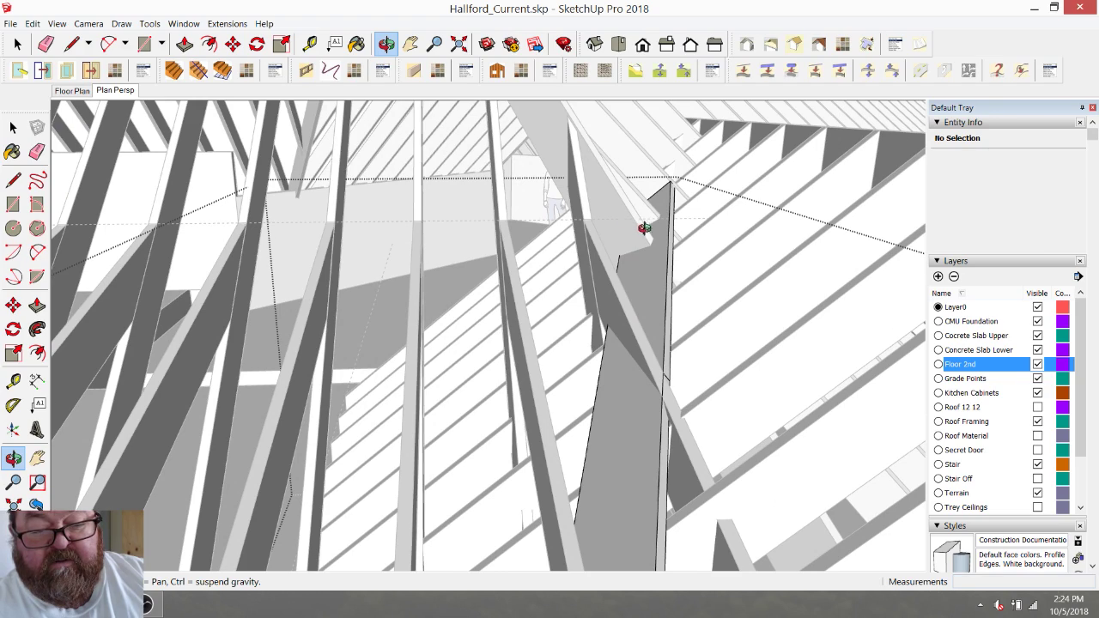
left_click_drag(652, 223, 640, 178)
left_click_drag(656, 227, 706, 388)
scroll(670, 447, "up", 5)
left_click(45, 44)
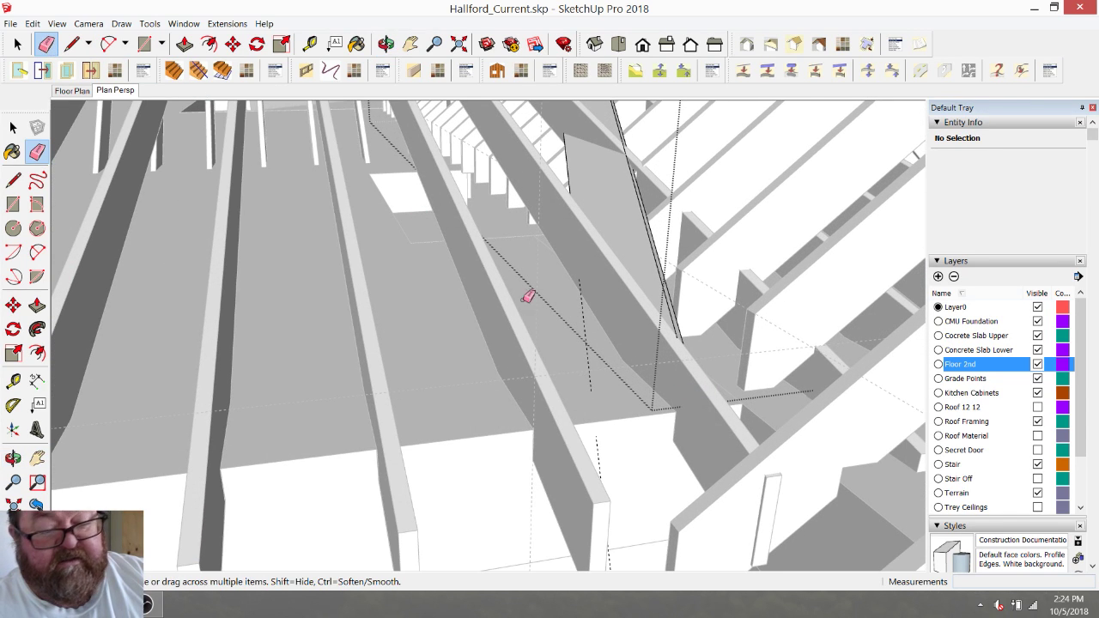
scroll(590, 328, "down", 10)
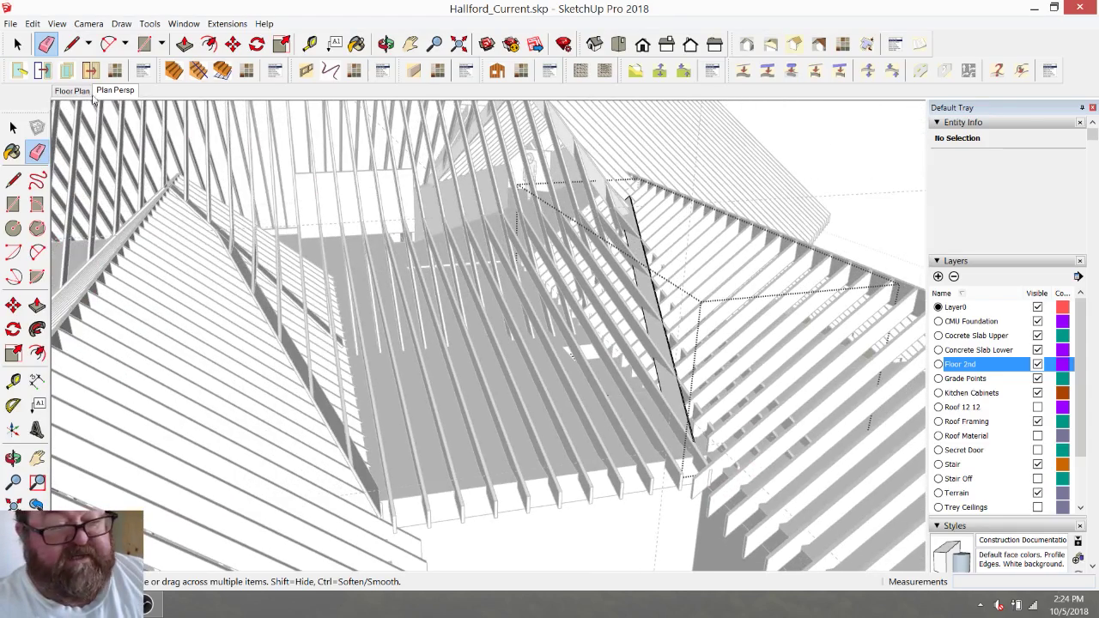
left_click(18, 43)
mouse_move(343, 481)
middle_mouse_down()
mouse_move(545, 446)
mouse_move(796, 219)
middle_mouse_up()
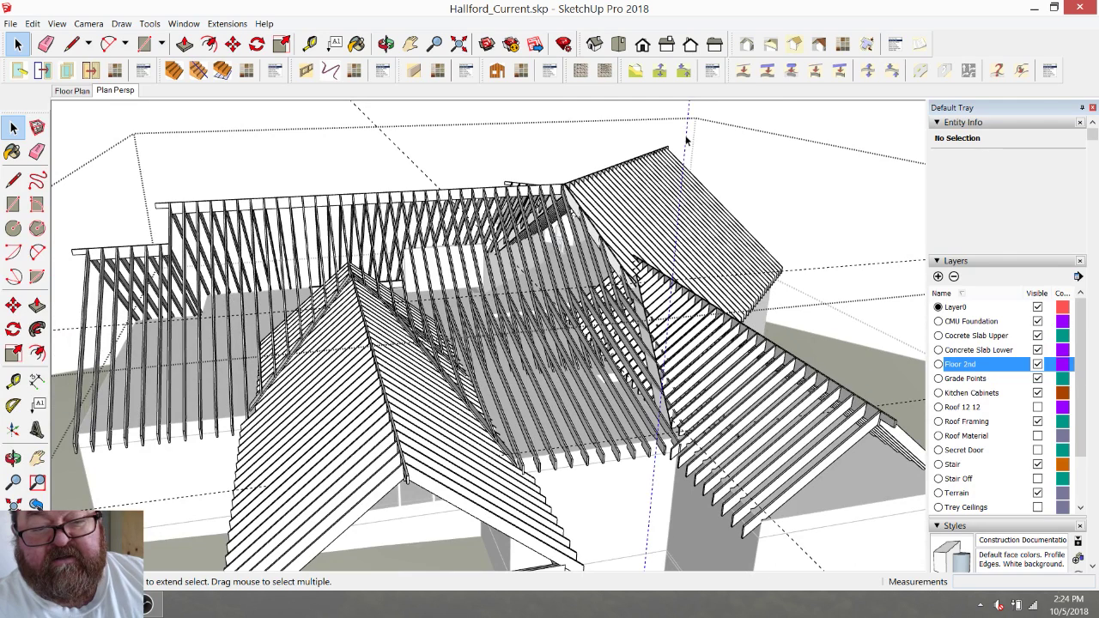
left_click(686, 139)
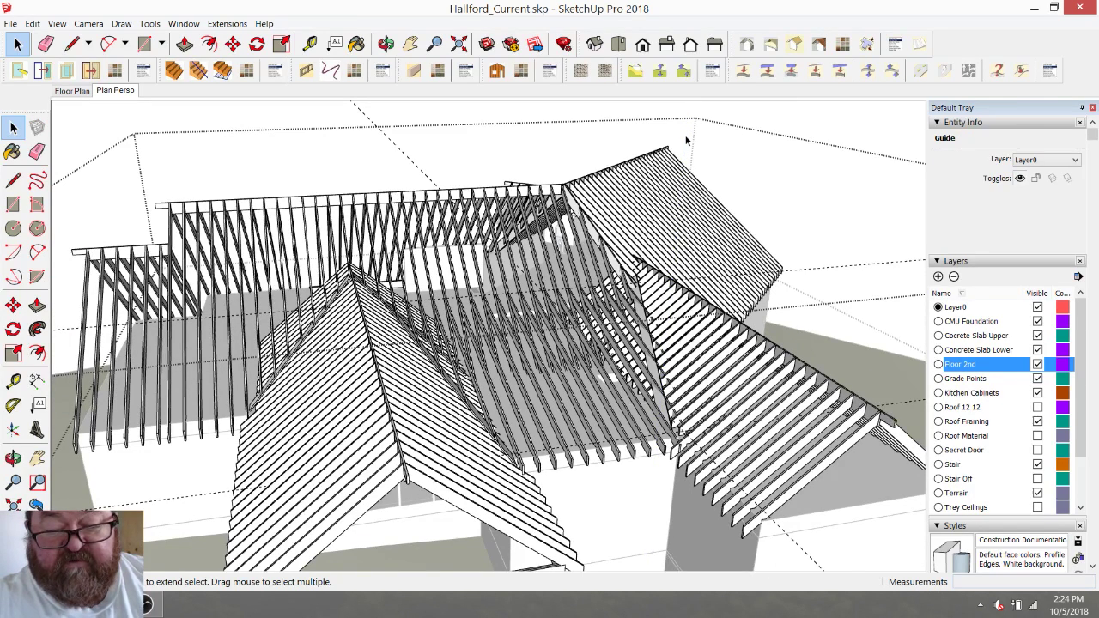
key("Delete")
Examine the valley members and surrounding rafters from above and from the gable end, and check the YouTube live dashboard in the browser.
left_click(386, 43)
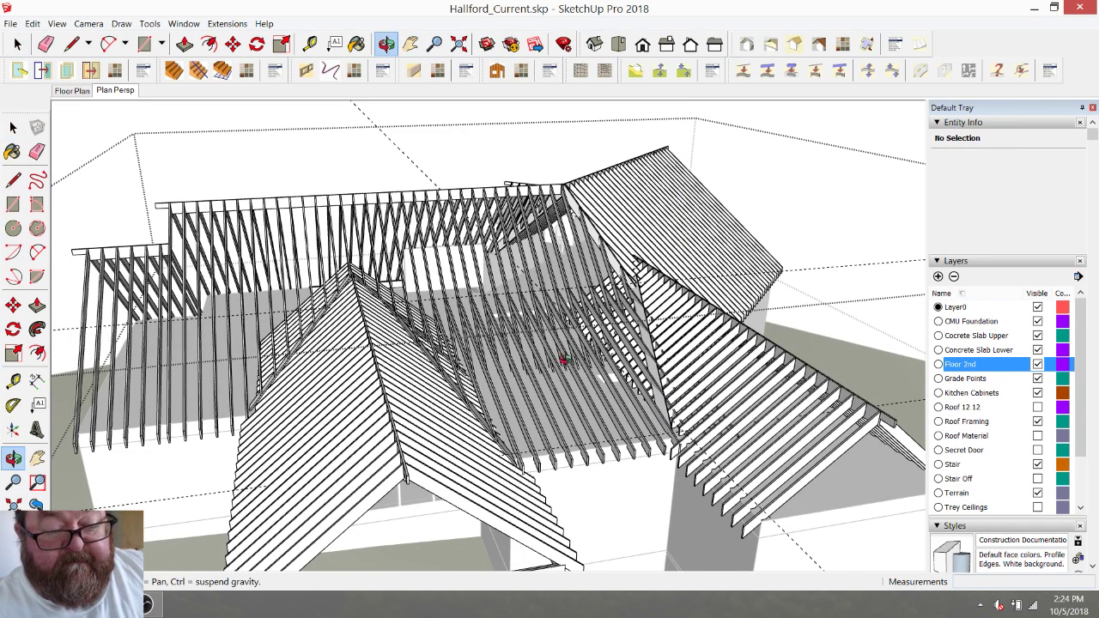
left_click_drag(564, 355, 462, 388)
scroll(537, 470, "up", 3)
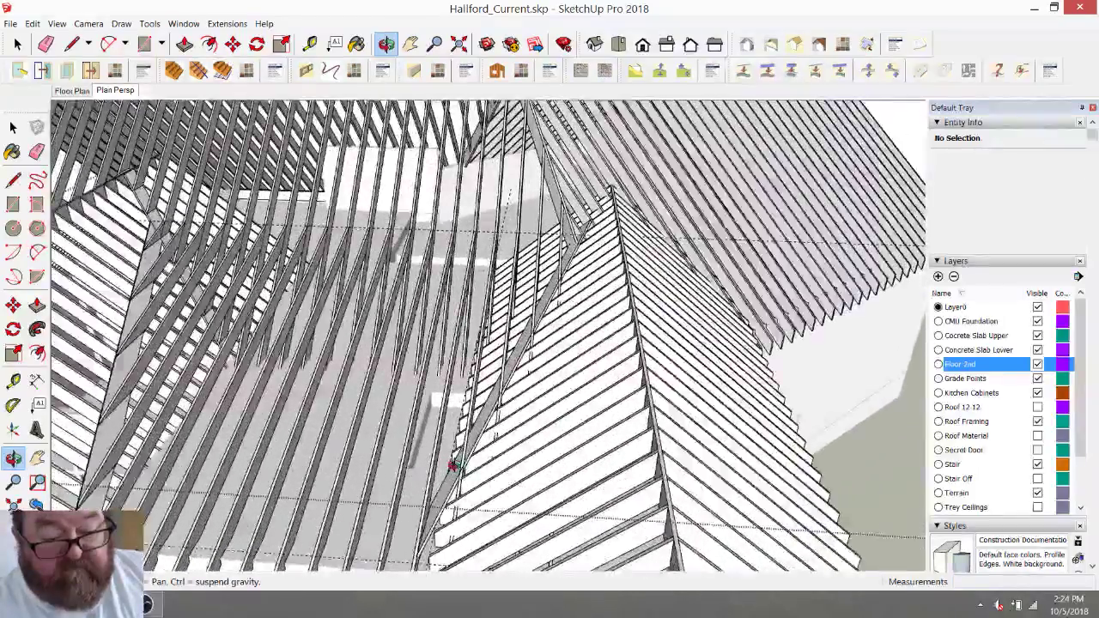
scroll(498, 473, "up", 3)
left_click_drag(642, 307, 691, 401)
left_click_drag(732, 516, 549, 369)
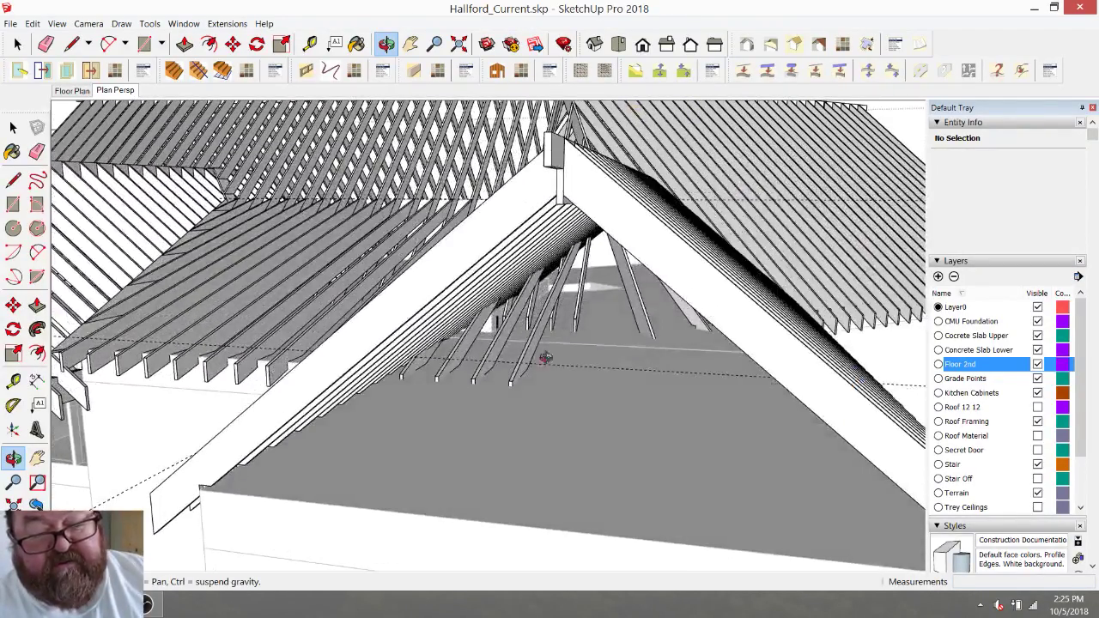
left_click_drag(455, 366, 584, 393)
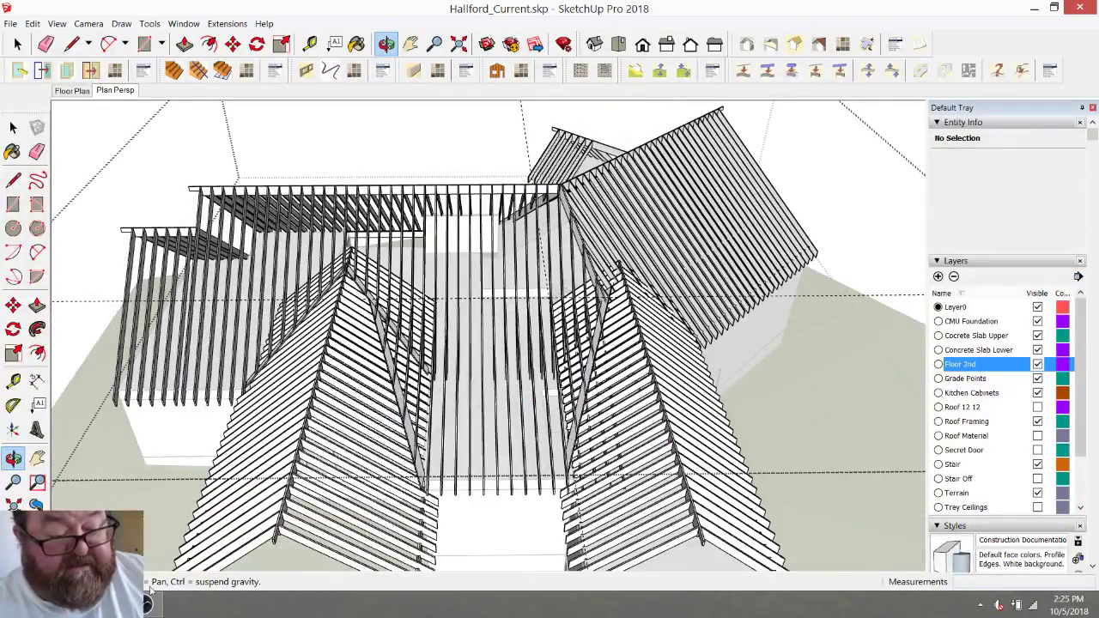
key("alt+Tab")
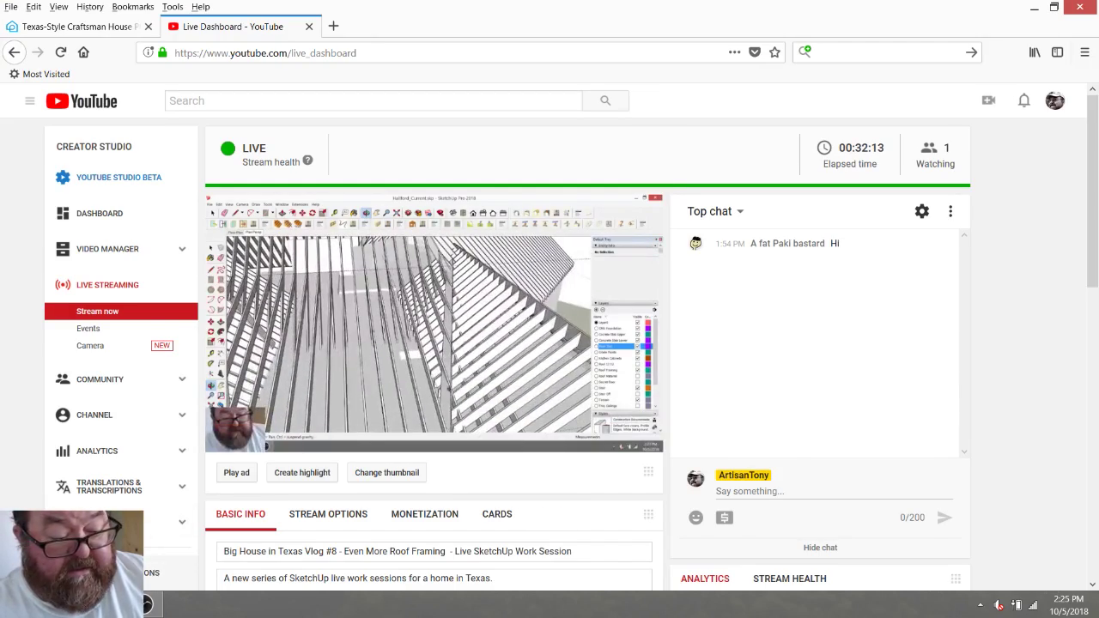
key("alt+Tab")
Return to the whole house model and close the roof framing group that is open for editing.
left_click_drag(435, 418, 630, 378)
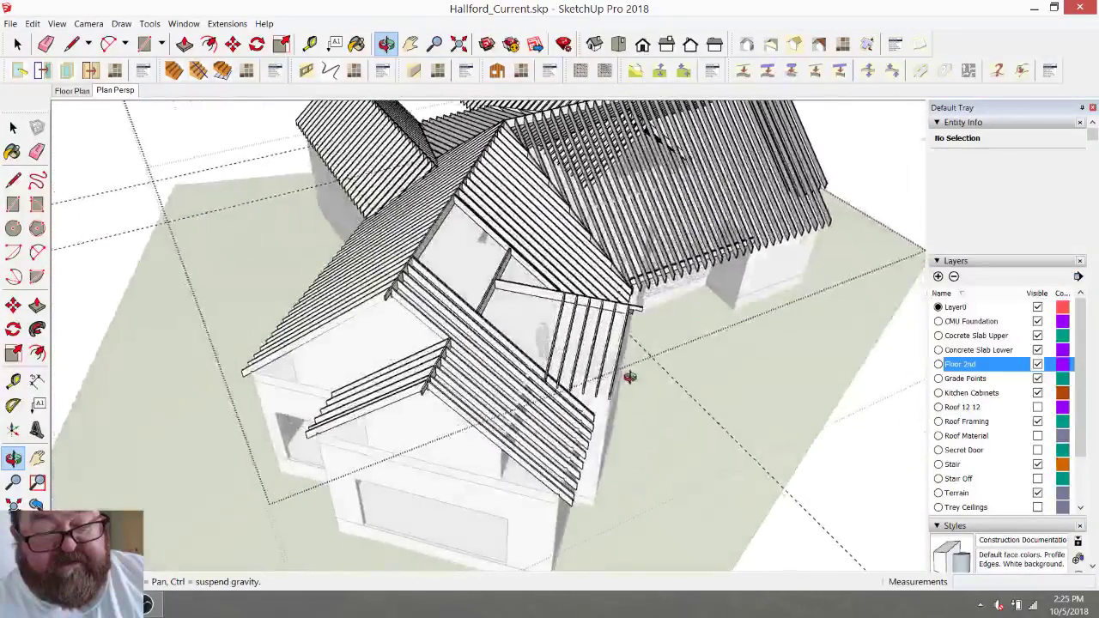
scroll(630, 377, "down", 3)
left_click(17, 44)
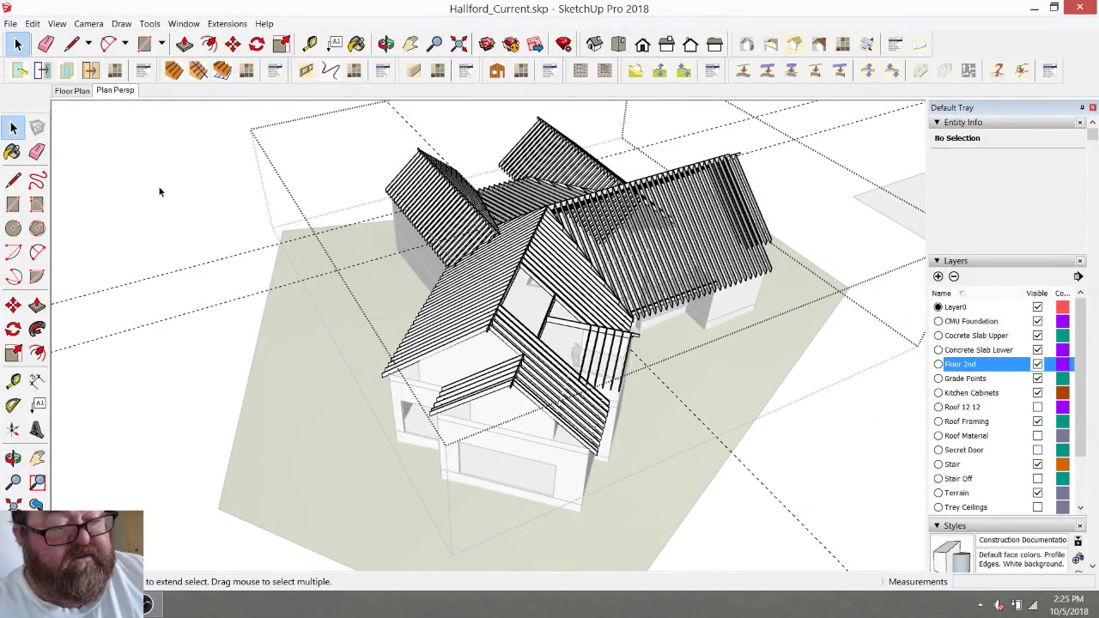
scroll(413, 258, "up", 5)
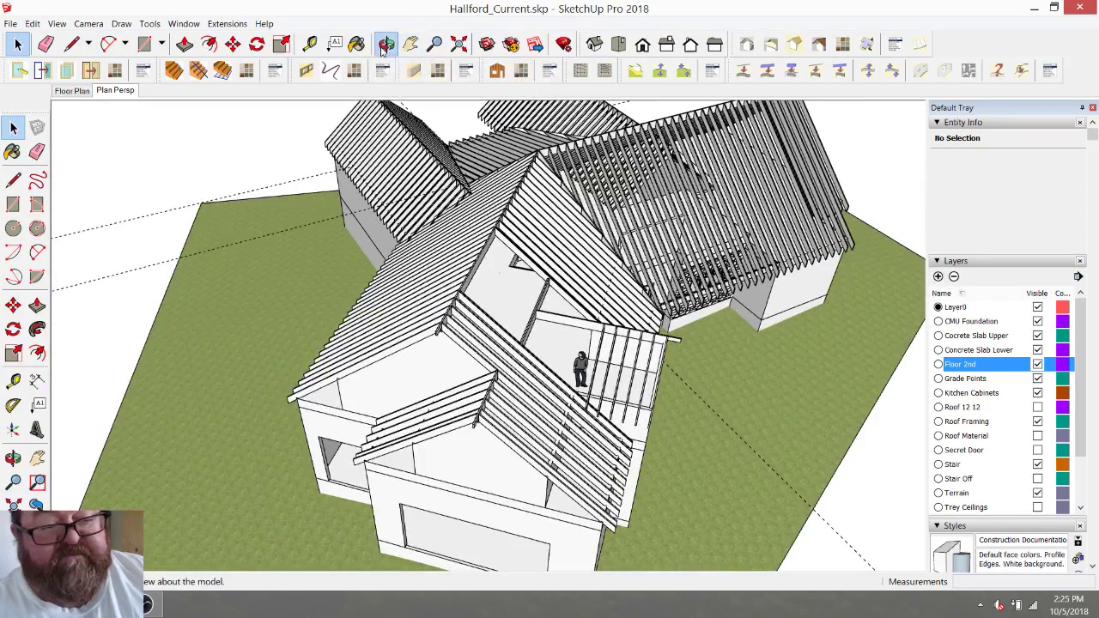
Measure the scale figure's height from the feet to the top of the head with the Tape Measure tool.
left_click(385, 44)
scroll(584, 370, "up", 6)
scroll(595, 367, "up", 3)
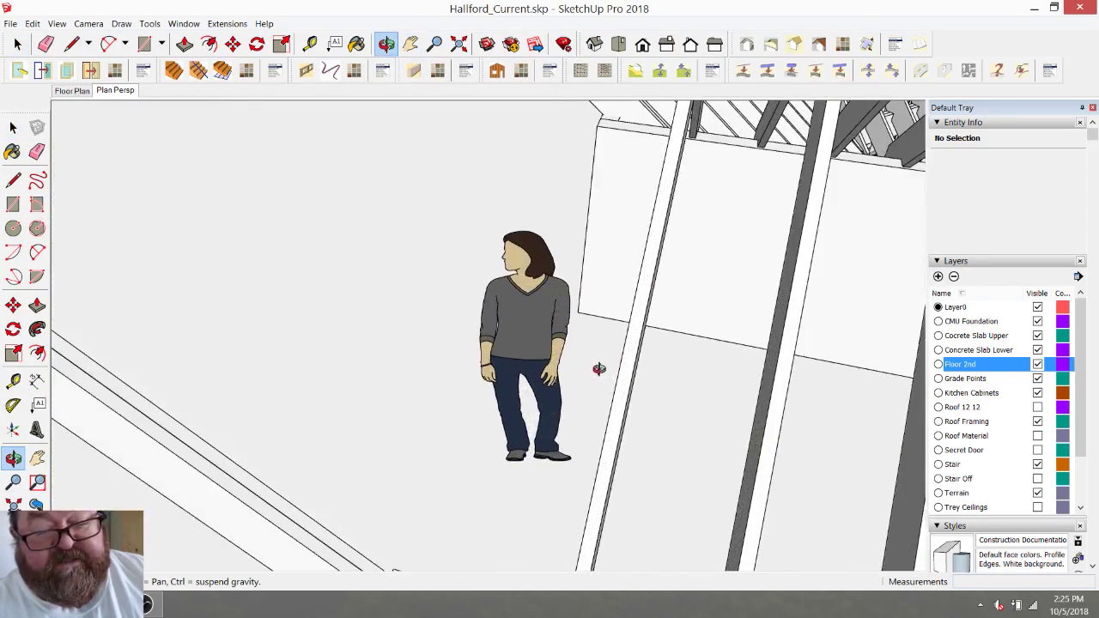
left_click_drag(598, 369, 631, 366)
scroll(644, 344, "up", 2)
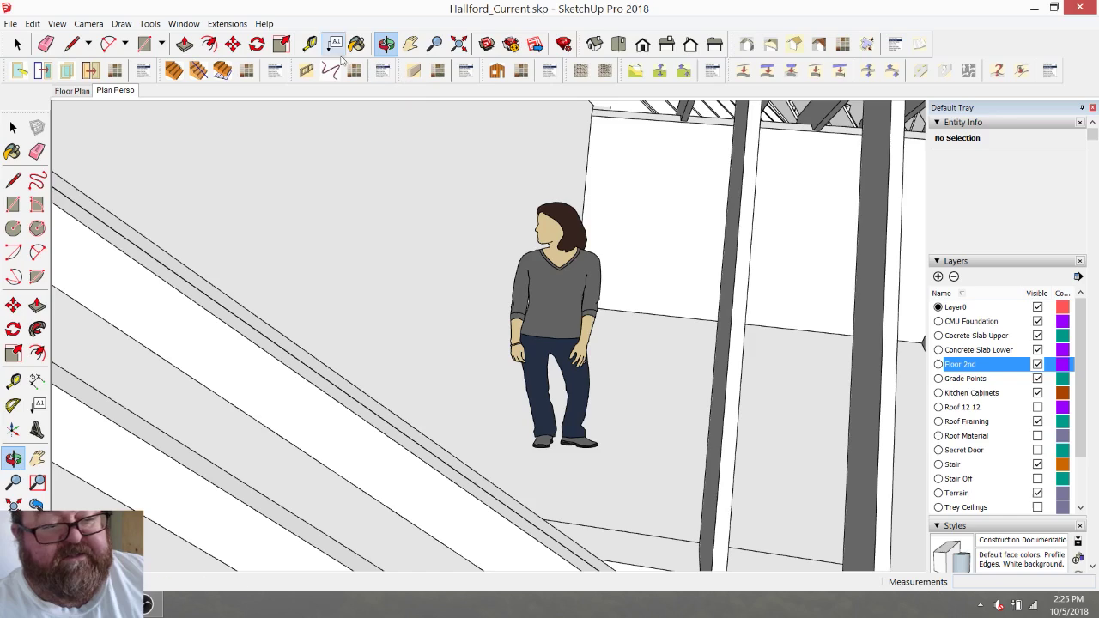
left_click(309, 44)
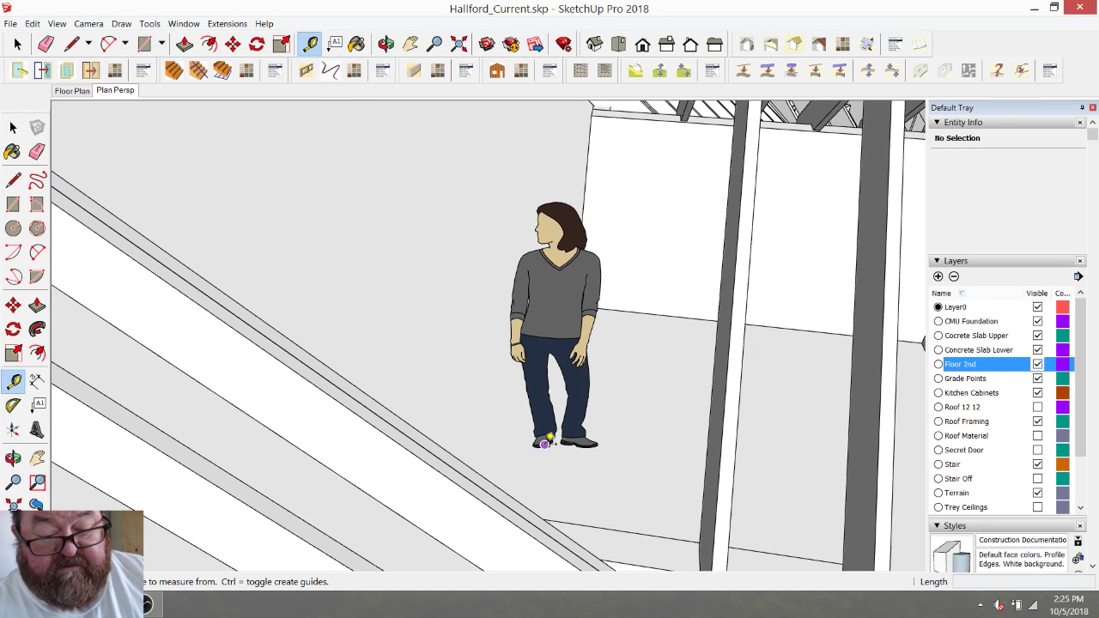
left_click(545, 443)
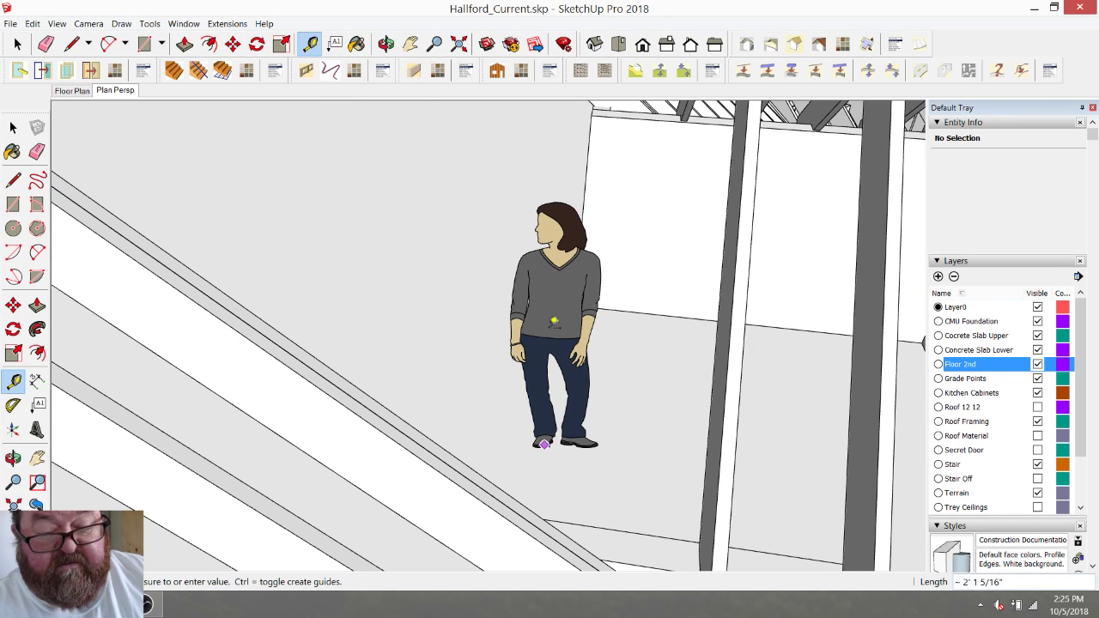
left_click(562, 196)
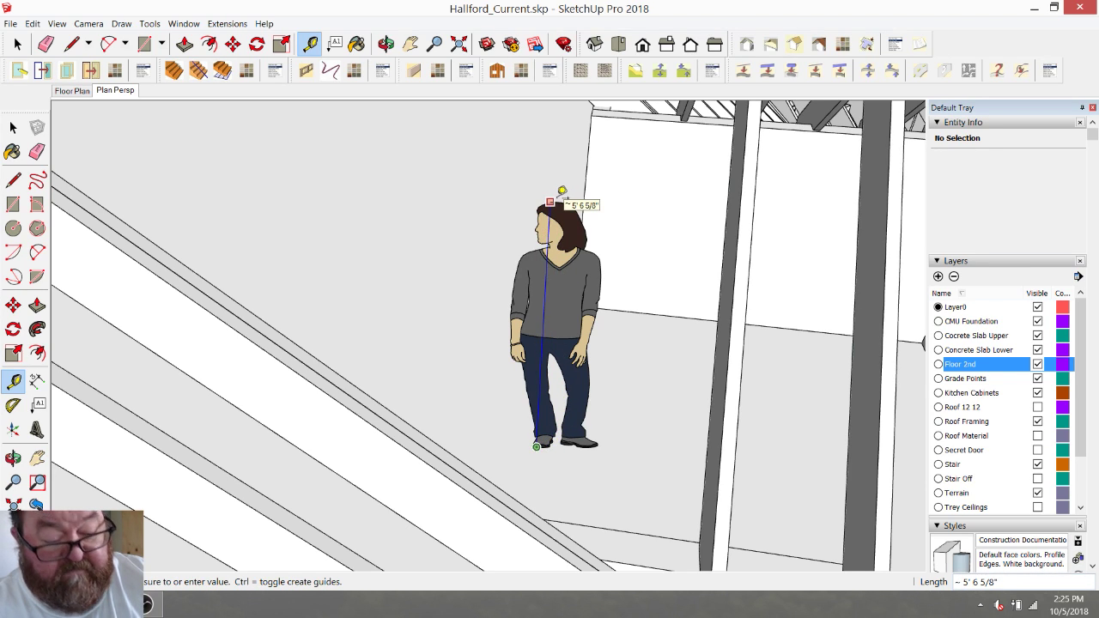
Hide the Roof Framing layer and examine the upper-floor walls and floor area around the scale figure.
middle_click_drag(559, 194, 481, 154)
left_click(386, 44)
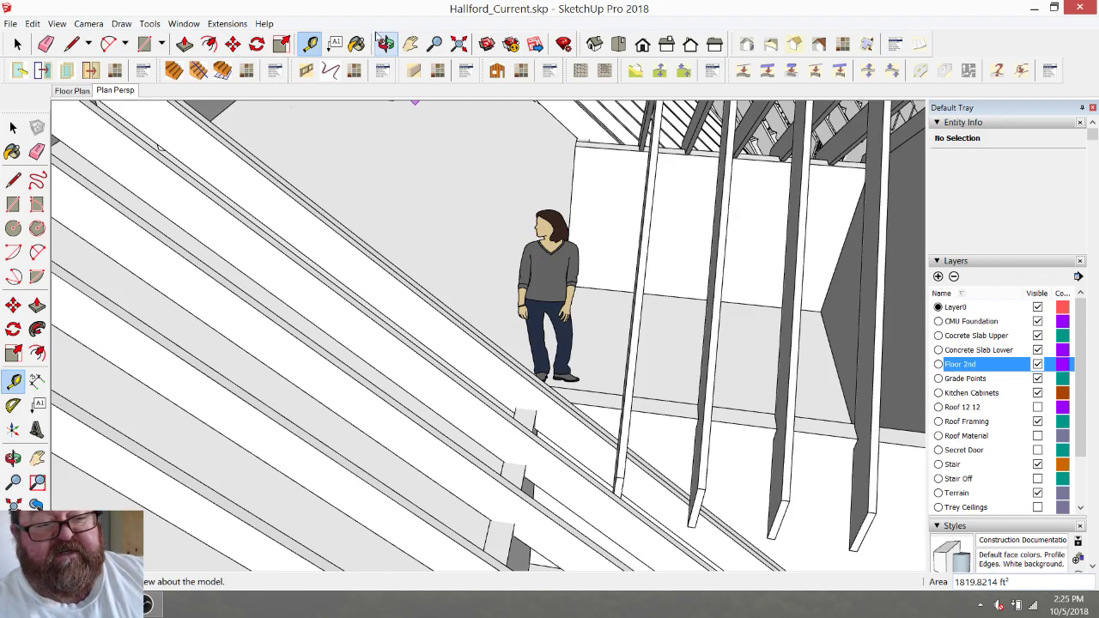
left_click_drag(451, 183, 572, 329)
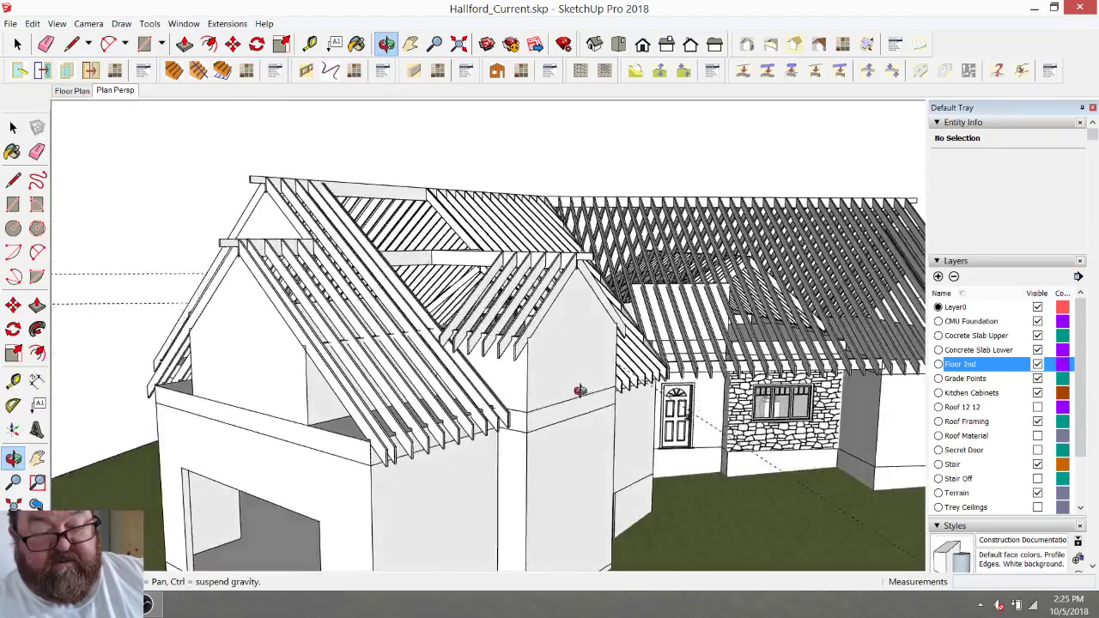
scroll(511, 408, "up", 6)
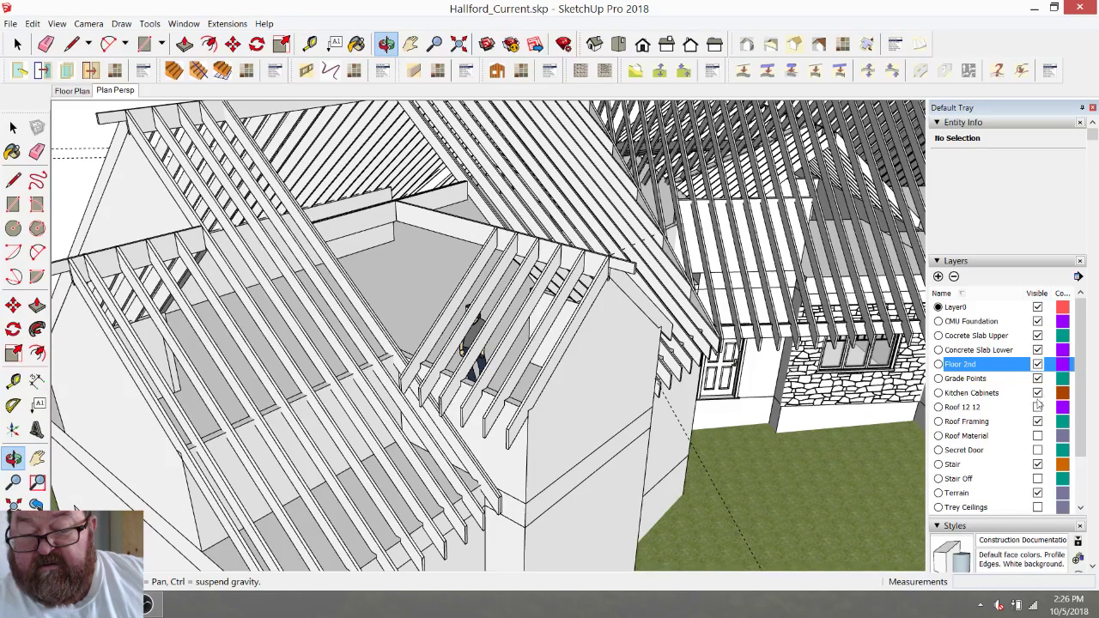
left_click(1038, 422)
left_click_drag(504, 380, 559, 451)
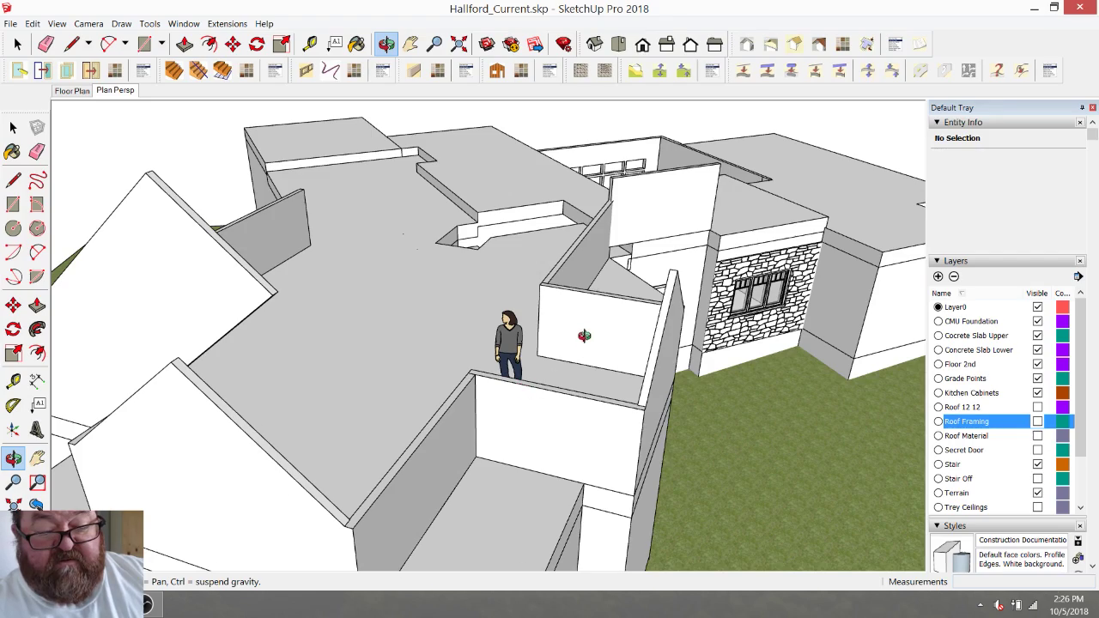
left_click_drag(605, 376, 446, 144)
scroll(446, 143, "up", 3)
left_click_drag(642, 300, 628, 278)
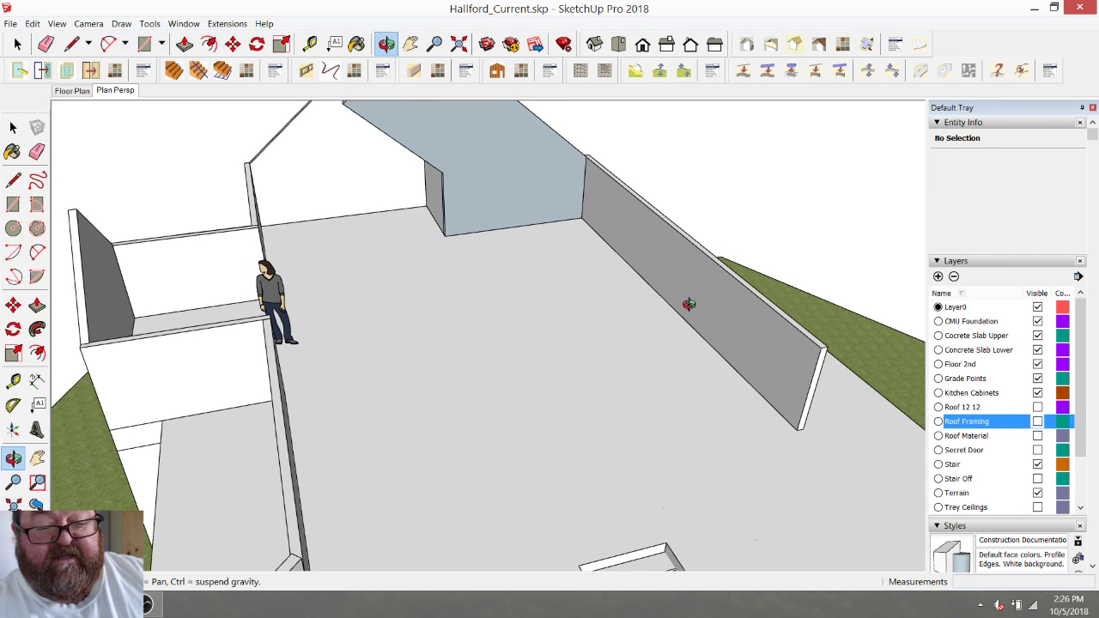
left_click_drag(703, 312, 680, 293)
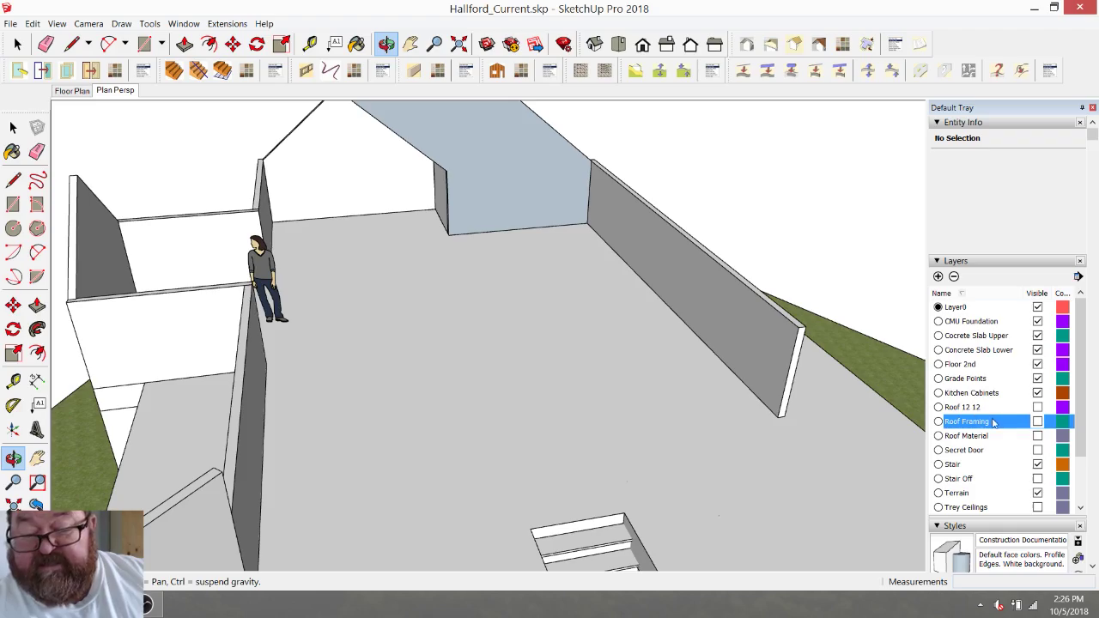
Show the Roof Framing layer again and bring the view in under the rafters on the upper floor.
left_click(1037, 422)
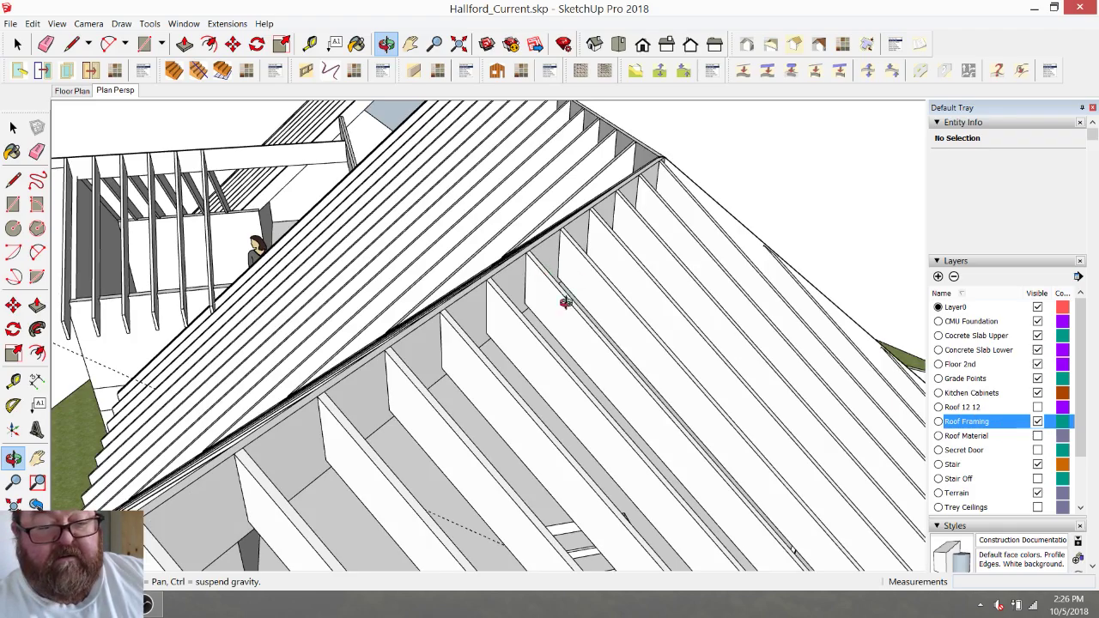
left_click_drag(536, 310, 808, 333)
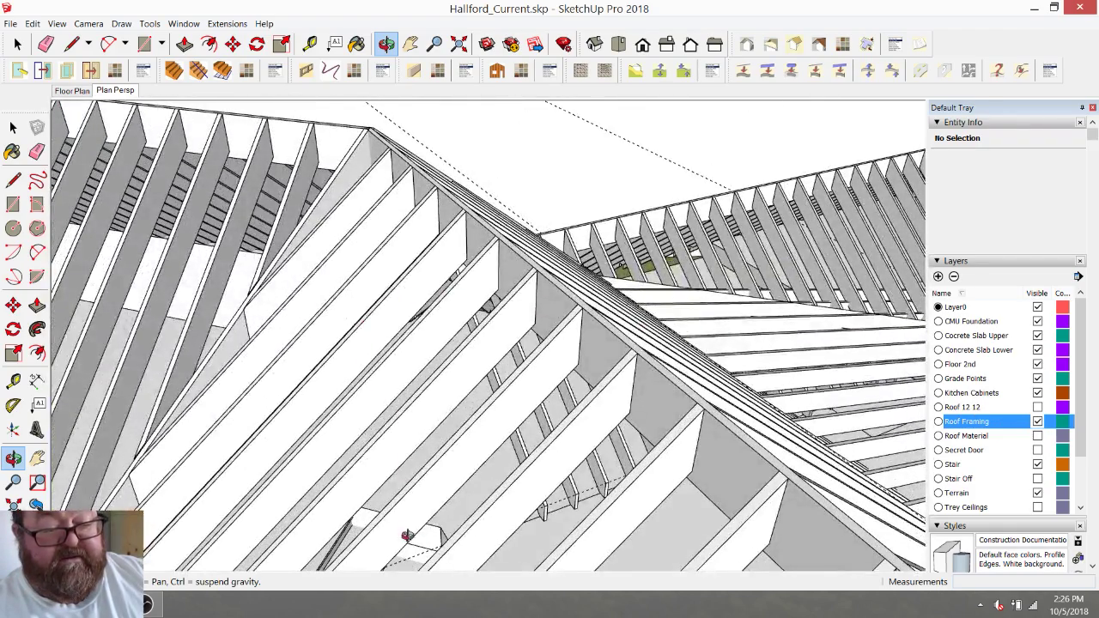
scroll(407, 530, "up", 5)
left_click_drag(209, 314, 133, 266)
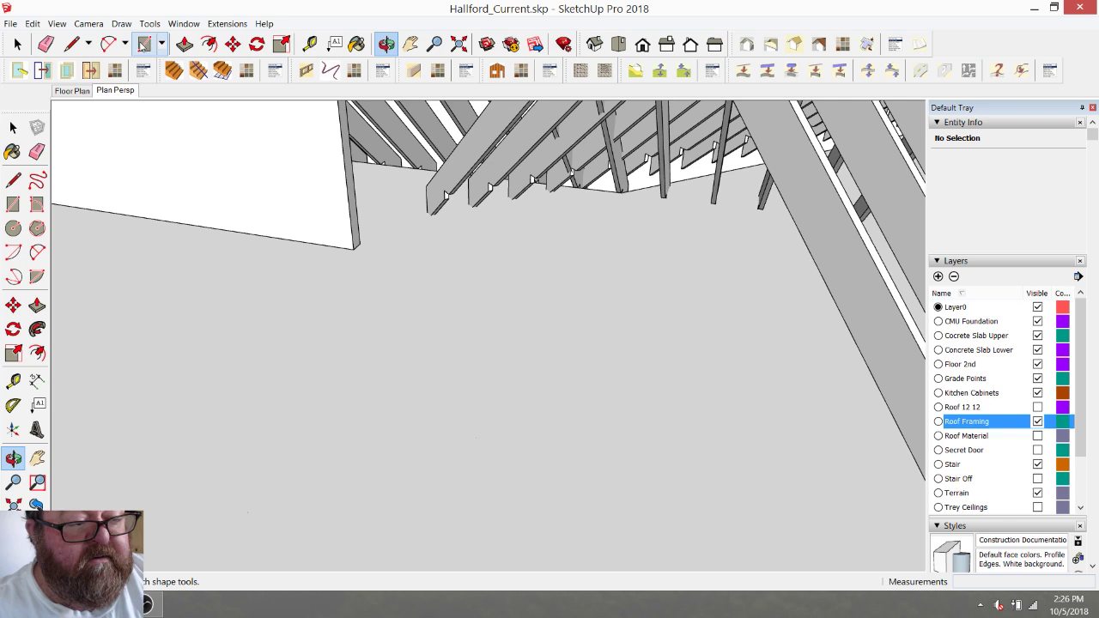
Examine the upper-floor room from inside, checking the knee walls, rafter ends and headroom around the scale figure.
left_click(408, 45)
left_click_drag(262, 120, 584, 159)
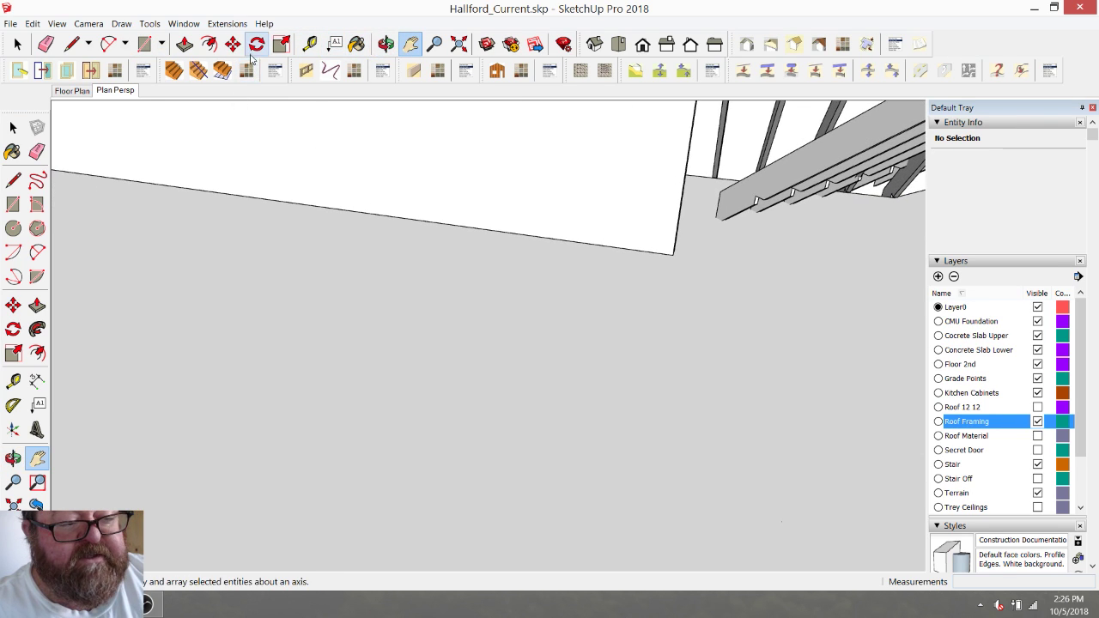
left_click(385, 44)
left_click_drag(238, 115, 256, 136)
left_click(410, 44)
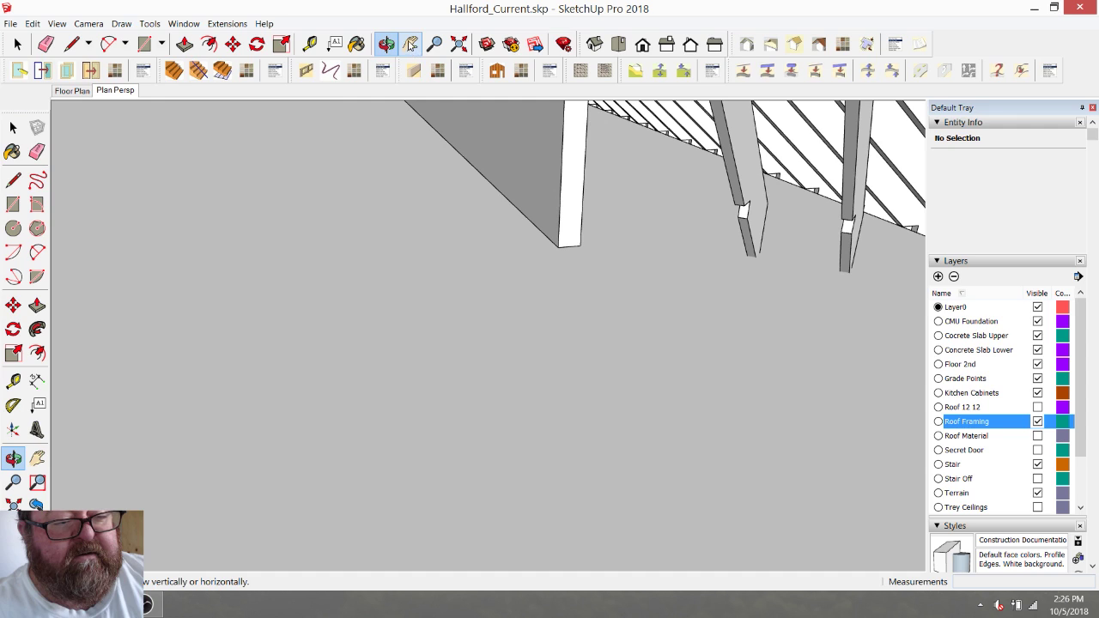
left_click_drag(385, 177, 581, 320)
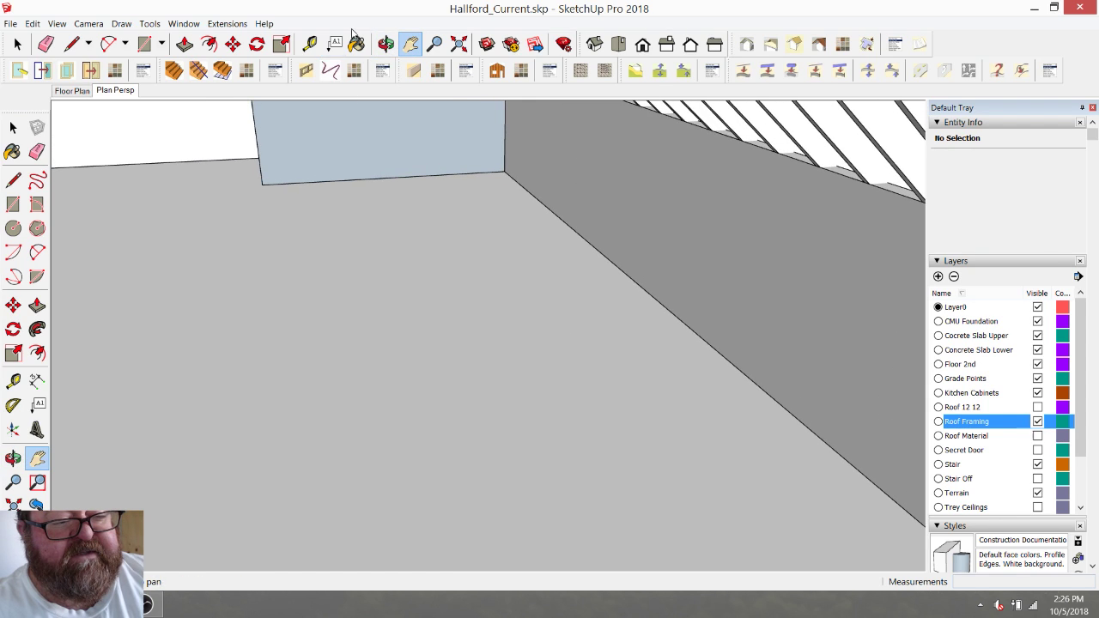
left_click(386, 44)
left_click_drag(338, 220, 313, 129)
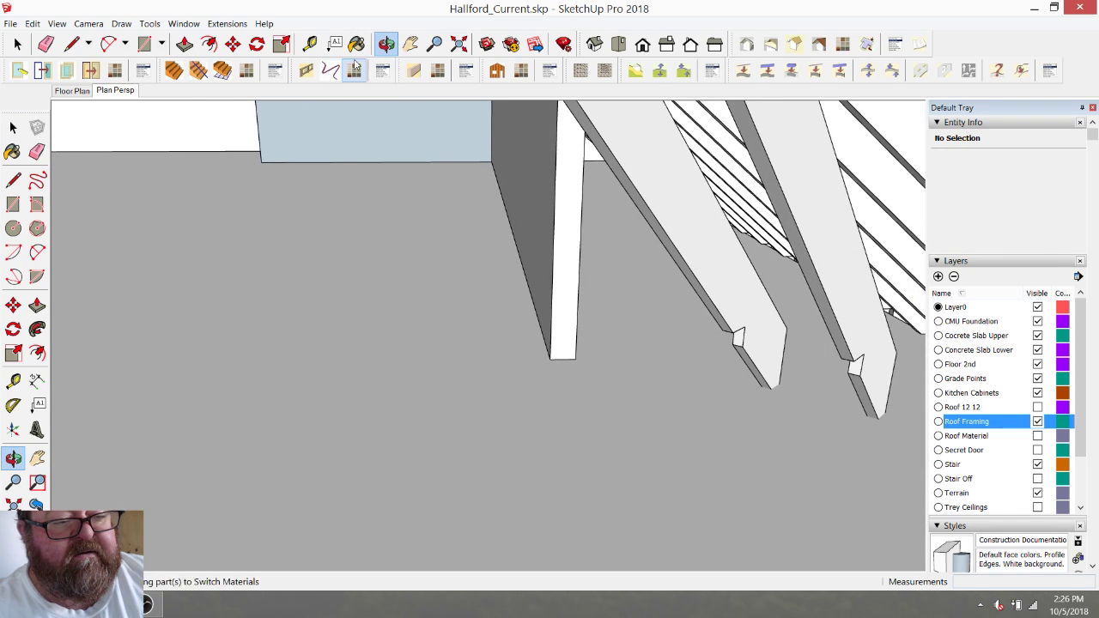
left_click(409, 44)
left_click_drag(206, 204, 444, 273)
scroll(444, 279, "down", 3)
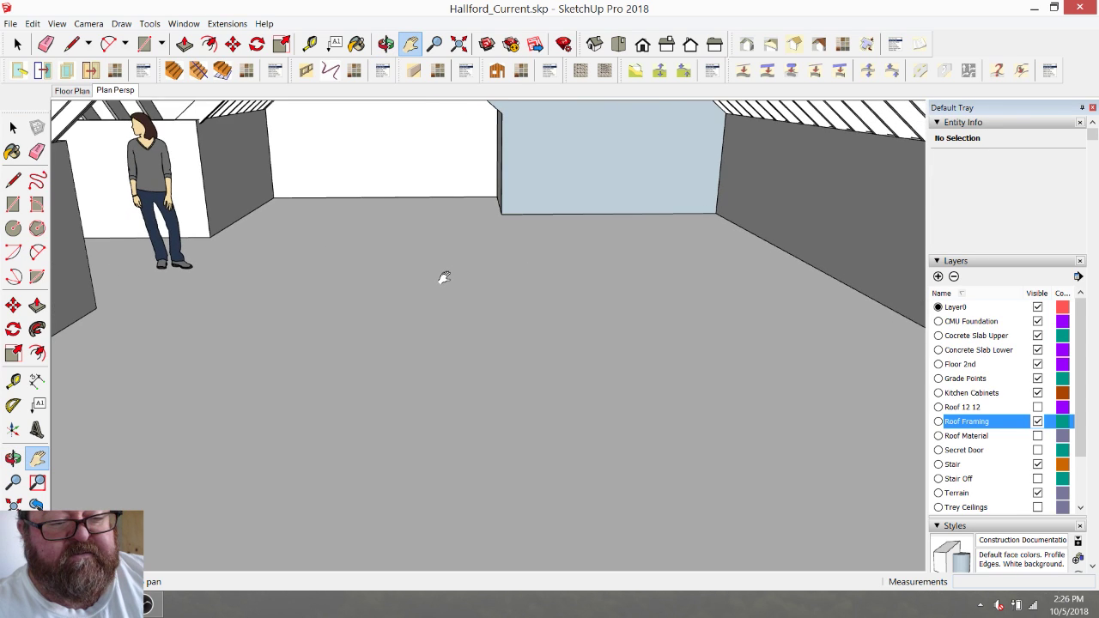
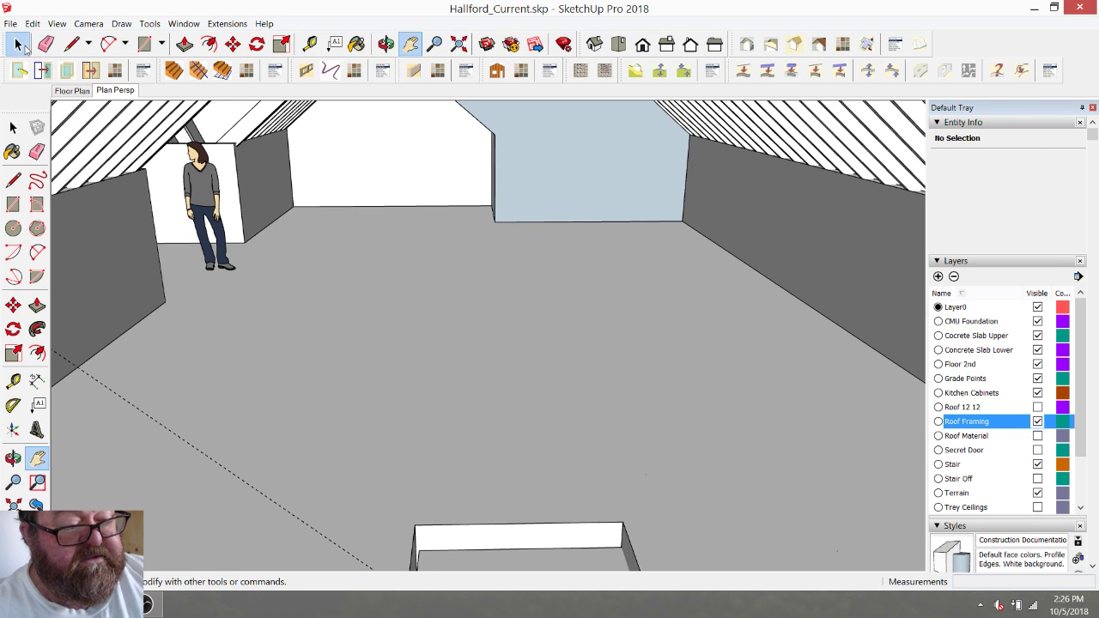
Try to delete the dashed guide line crossing the upper floor without opening the roof framing group.
left_click(17, 44)
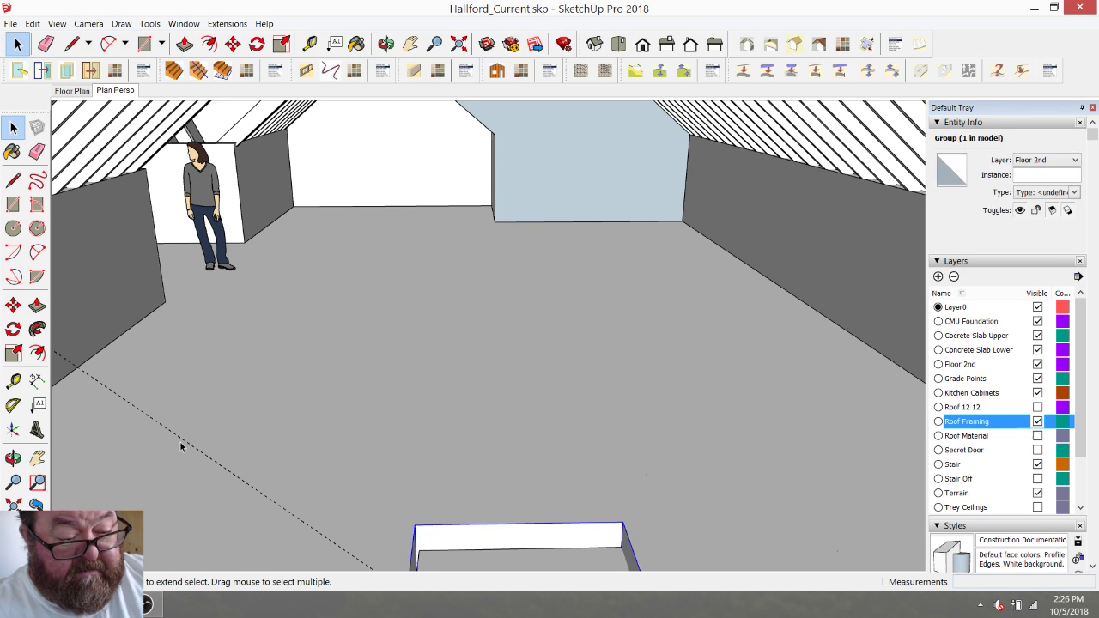
left_click(182, 444)
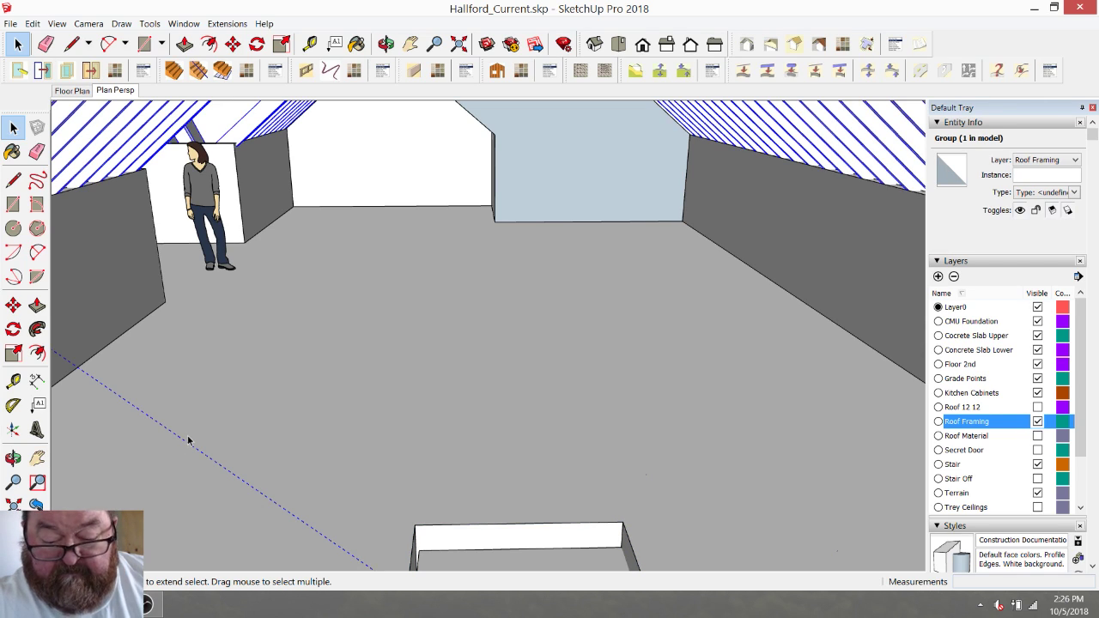
key("Delete")
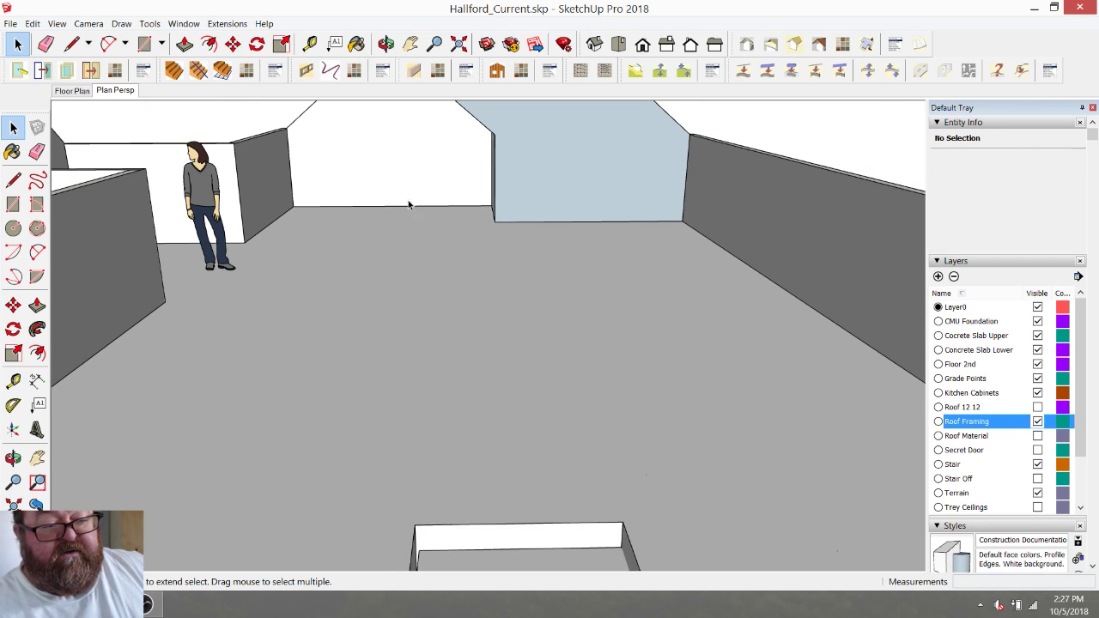
scroll(679, 241, "down", 2)
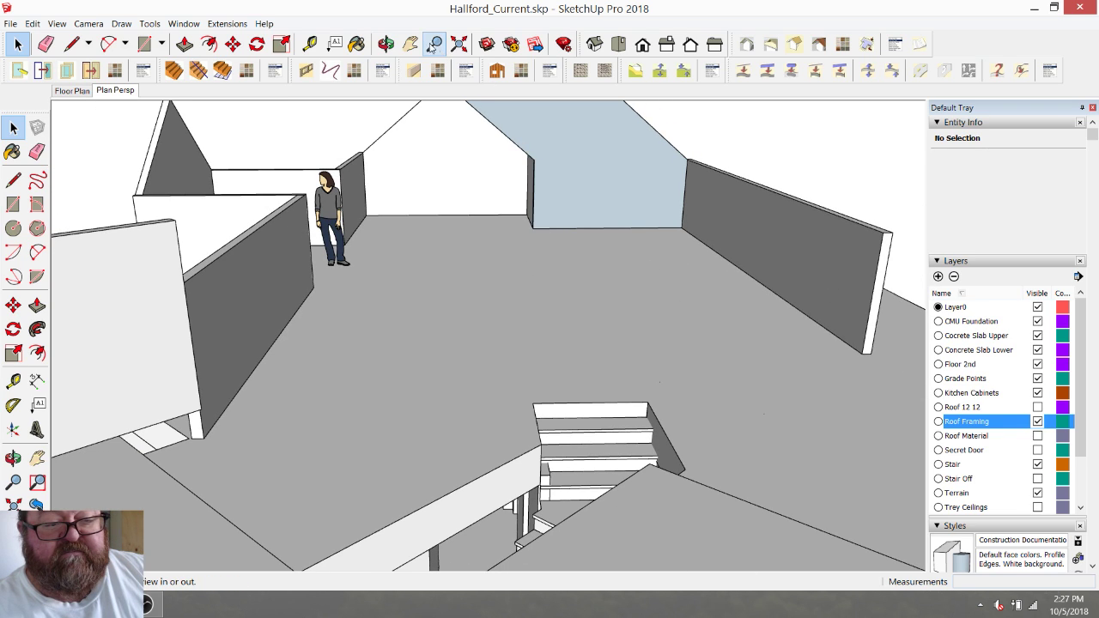
left_click(386, 44)
left_click_drag(400, 176, 567, 371)
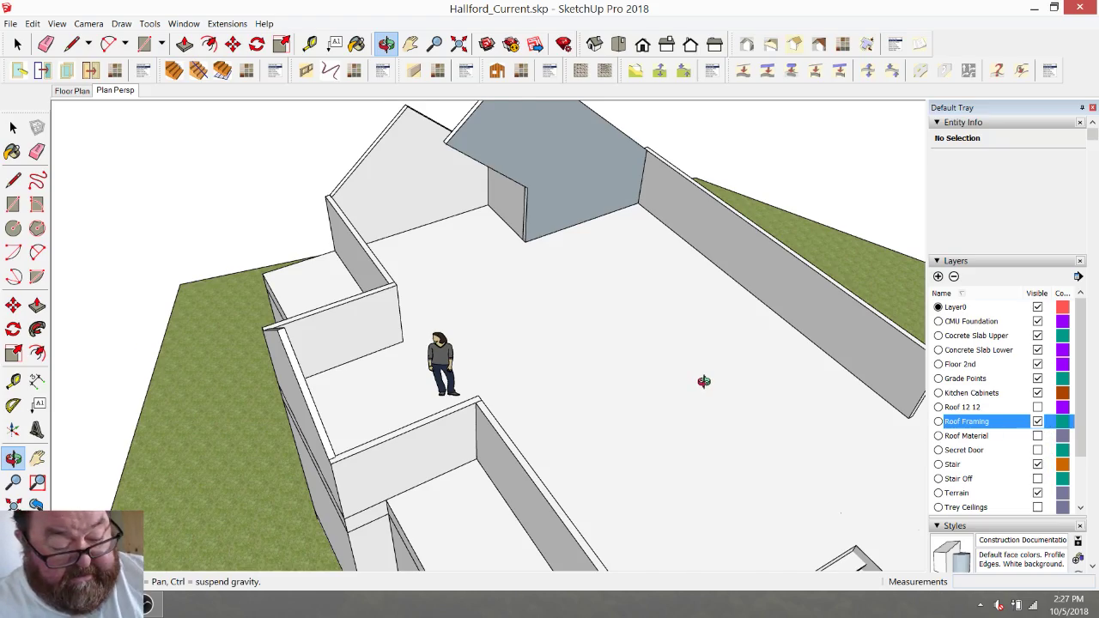
left_click_drag(470, 402, 376, 363)
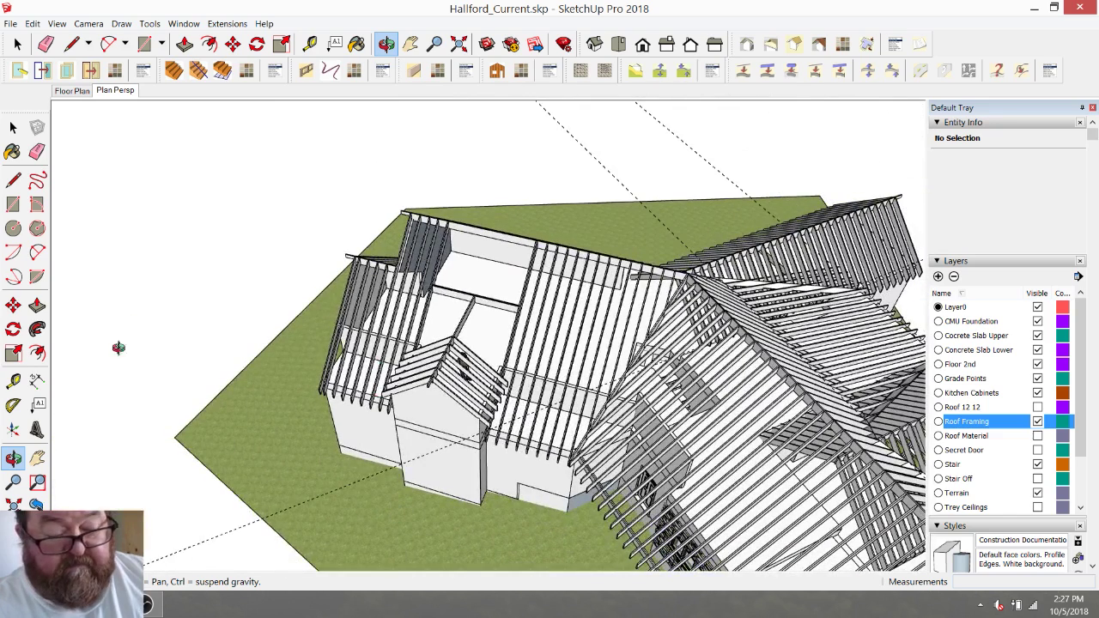
Open the roof framing group, delete the dashed guide line running past the gable dormer, and close the group.
key("space")
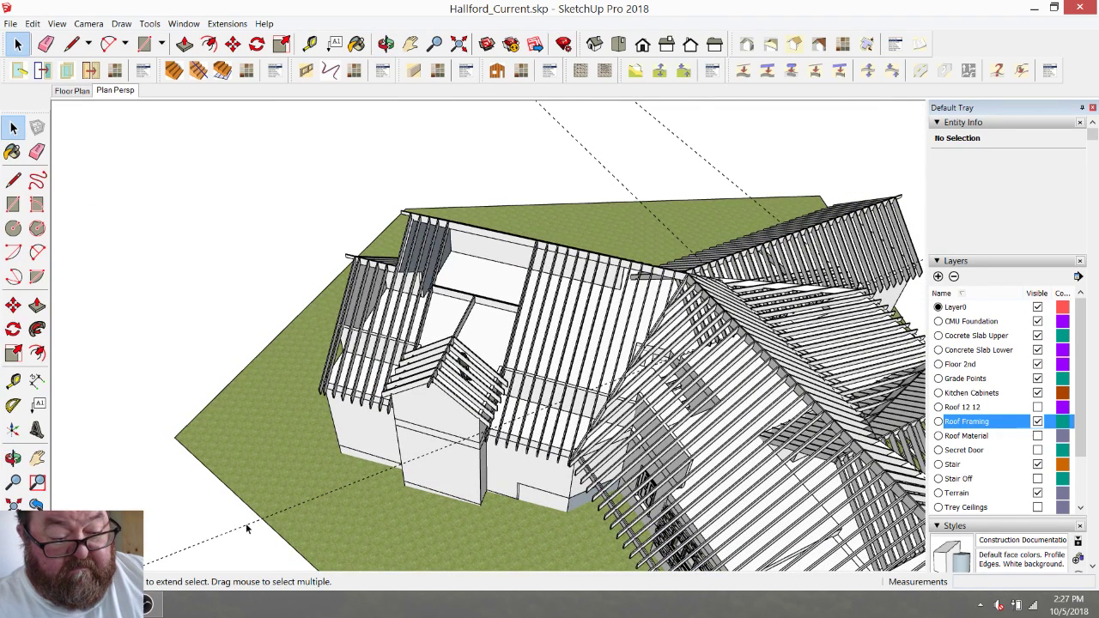
double_click(246, 528)
left_click(250, 528)
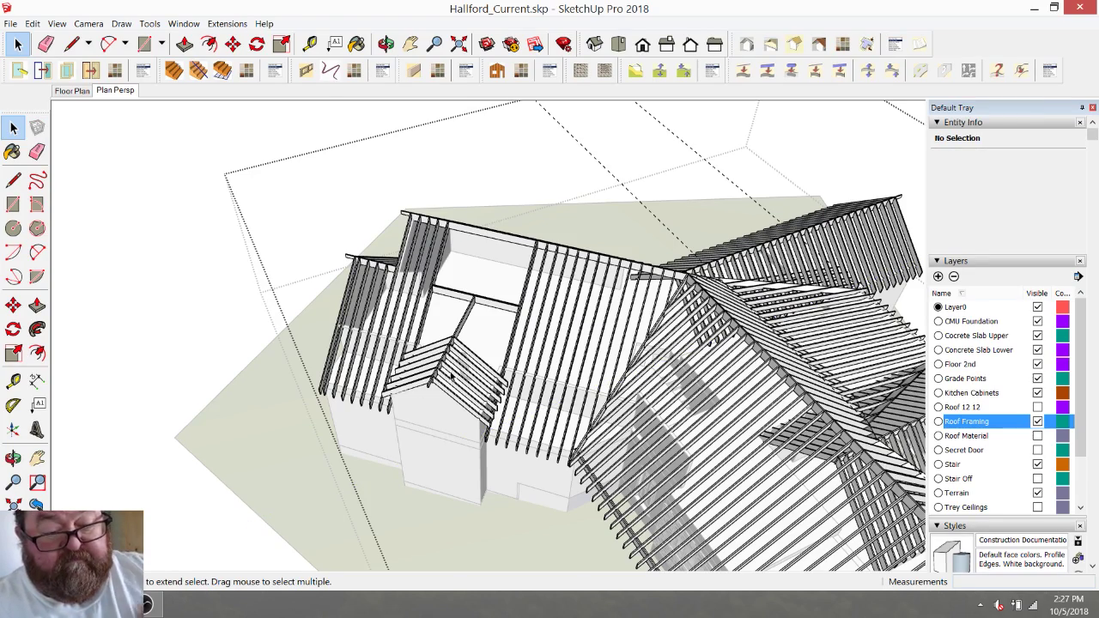
scroll(452, 373, "up", 2)
left_click(120, 199)
scroll(487, 355, "up", 4)
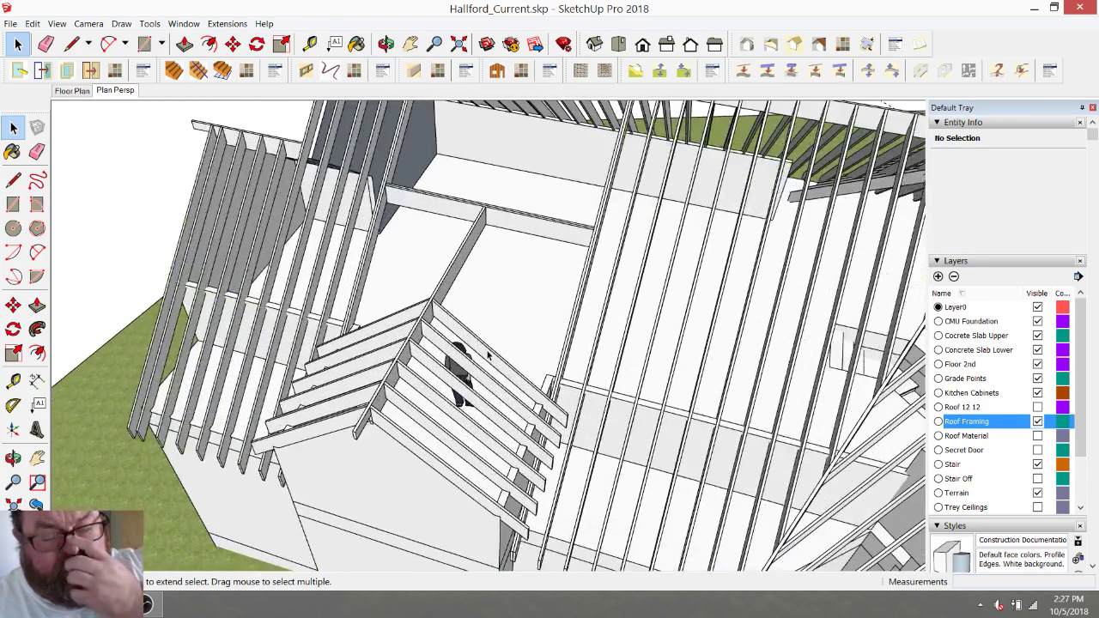
Examine the gable dormer's rafters, ridge board and header from behind, above and the front of the house.
left_click(386, 44)
left_click_drag(601, 301, 410, 359)
scroll(472, 390, "up", 2)
left_click_drag(591, 341, 503, 500)
scroll(469, 171, "up", 2)
scroll(469, 170, "up", 5)
left_click_drag(471, 263, 606, 305)
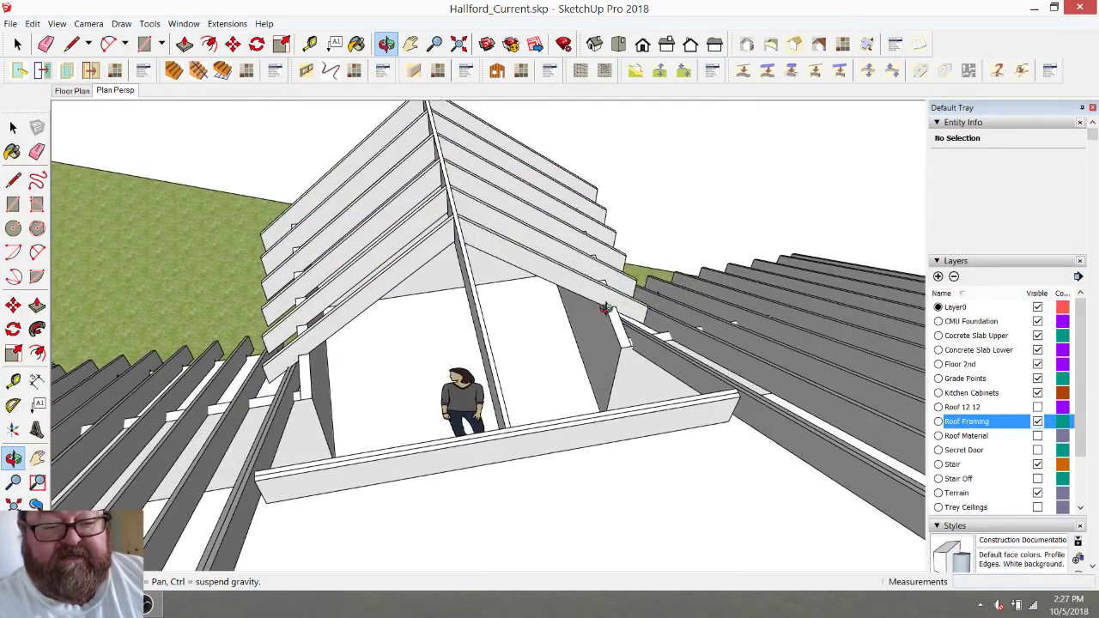
left_click_drag(330, 313, 369, 246)
scroll(377, 375, "down", 5)
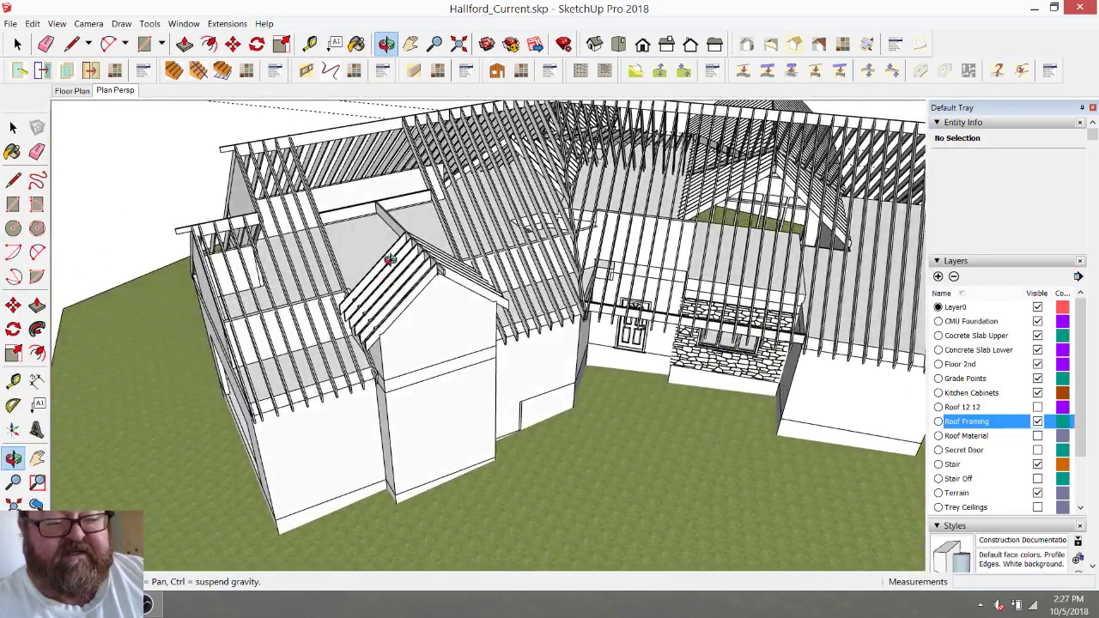
scroll(385, 242, "up", 5)
scroll(48, 130, "down", 1)
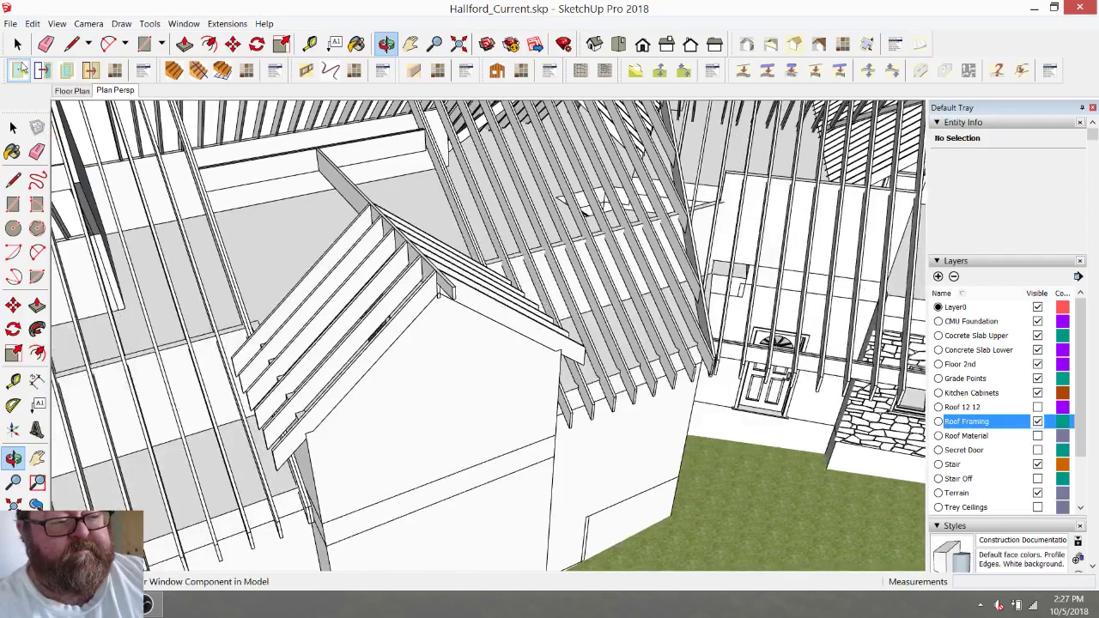
Open the roof framing group for editing and select one slope of gable dormer rafters, the opposite front rafter and the ridge board.
left_click(18, 46)
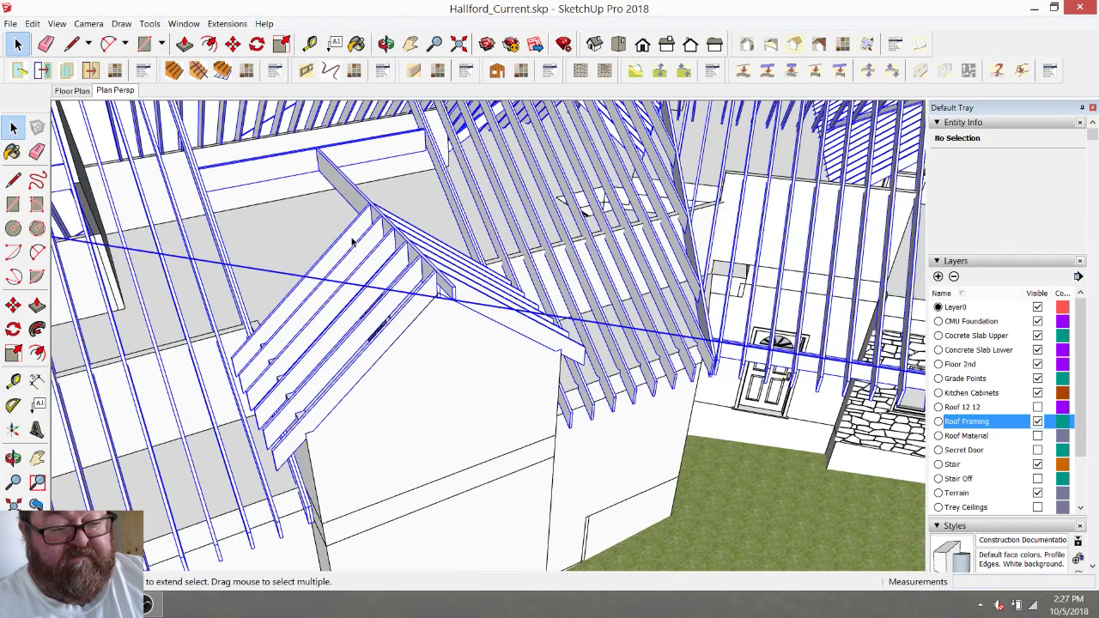
double_click(350, 243)
left_click(351, 243)
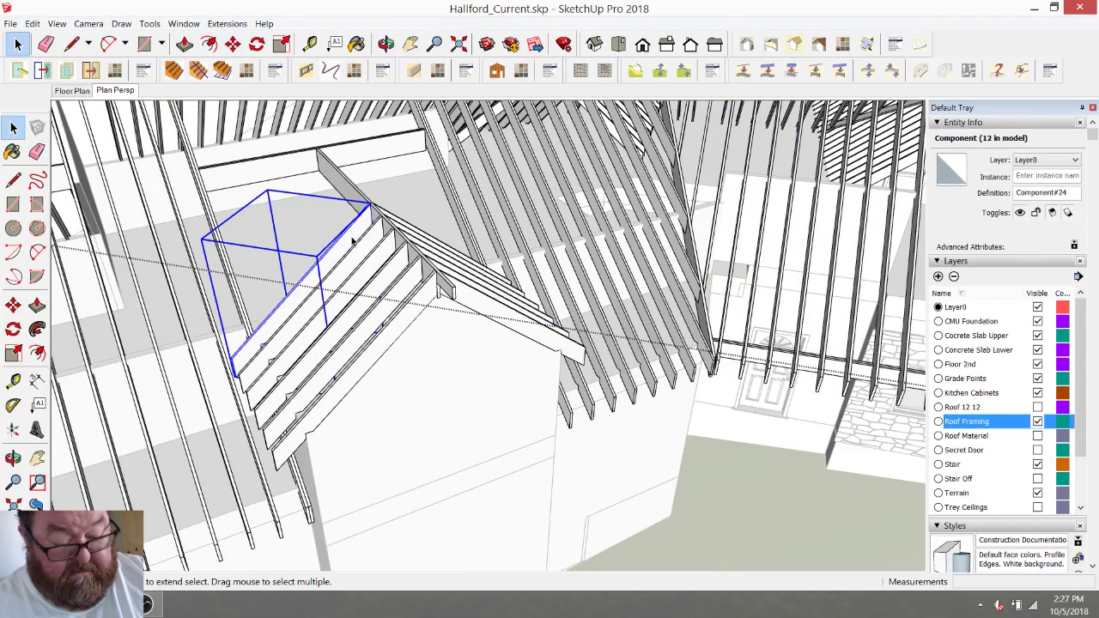
left_click(365, 255, "shift")
left_click(376, 270, "shift")
left_click(392, 283, "shift")
left_click(411, 300, "shift")
left_click(441, 291, "shift")
left_click(465, 296, "shift")
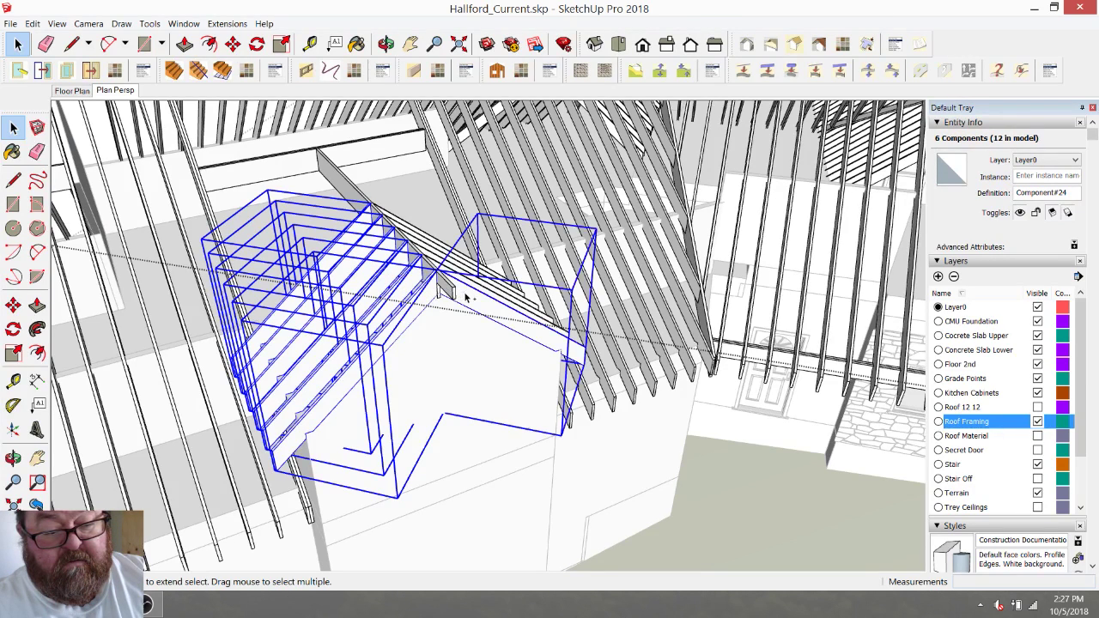
left_click(451, 295, "shift")
Add the dormer's remaining rafters on the opposite slope and the header behind the ridge board to the selection.
scroll(449, 301, "up", 8)
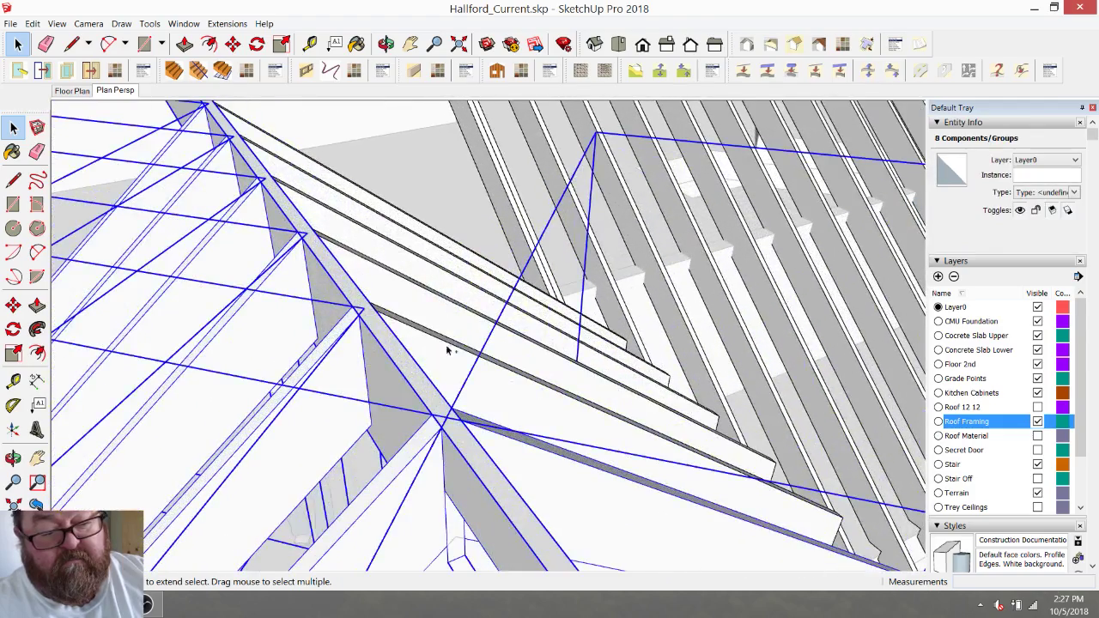
left_click(432, 321, "shift")
left_click(418, 301, "shift")
left_click(389, 255, "shift")
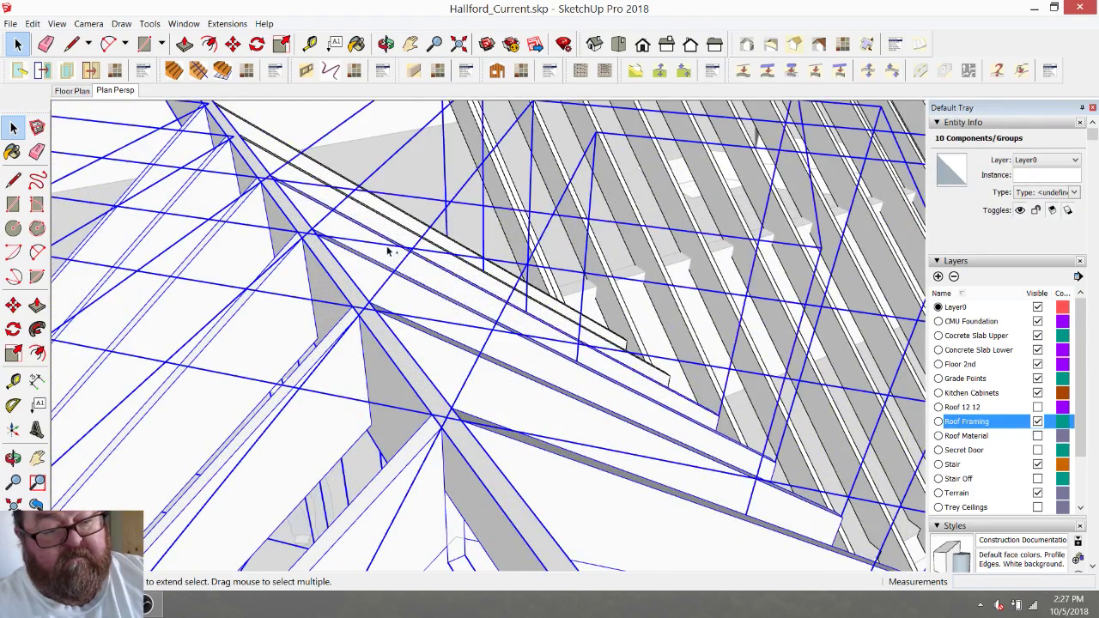
left_click(384, 230, "shift")
left_click(389, 216, "shift")
scroll(501, 292, "down", 6)
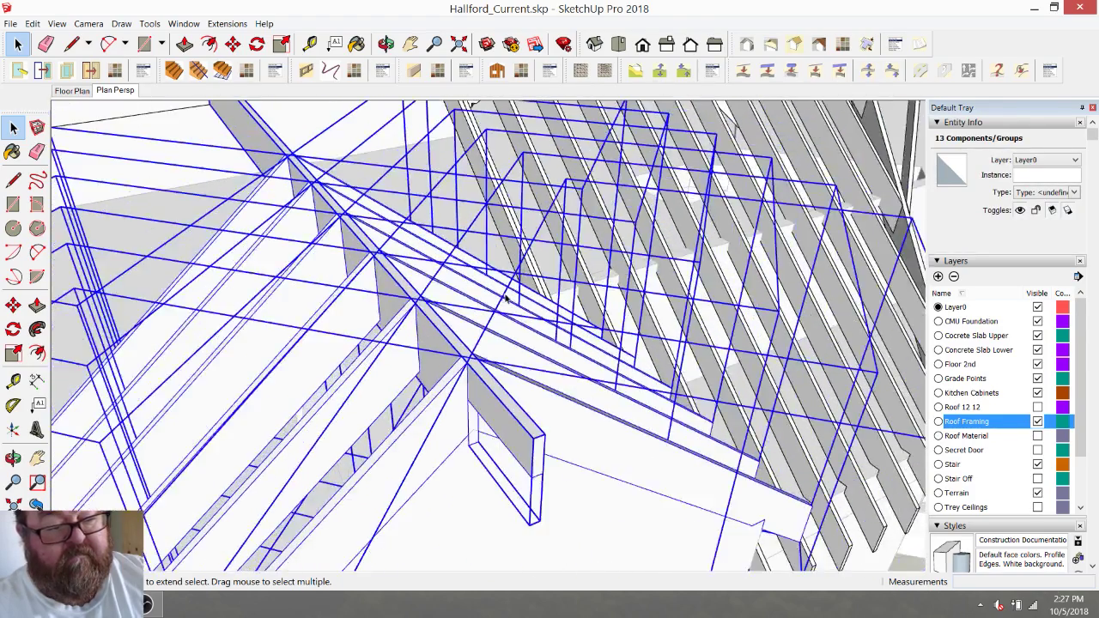
scroll(509, 298, "down", 2)
left_click(311, 179, "shift")
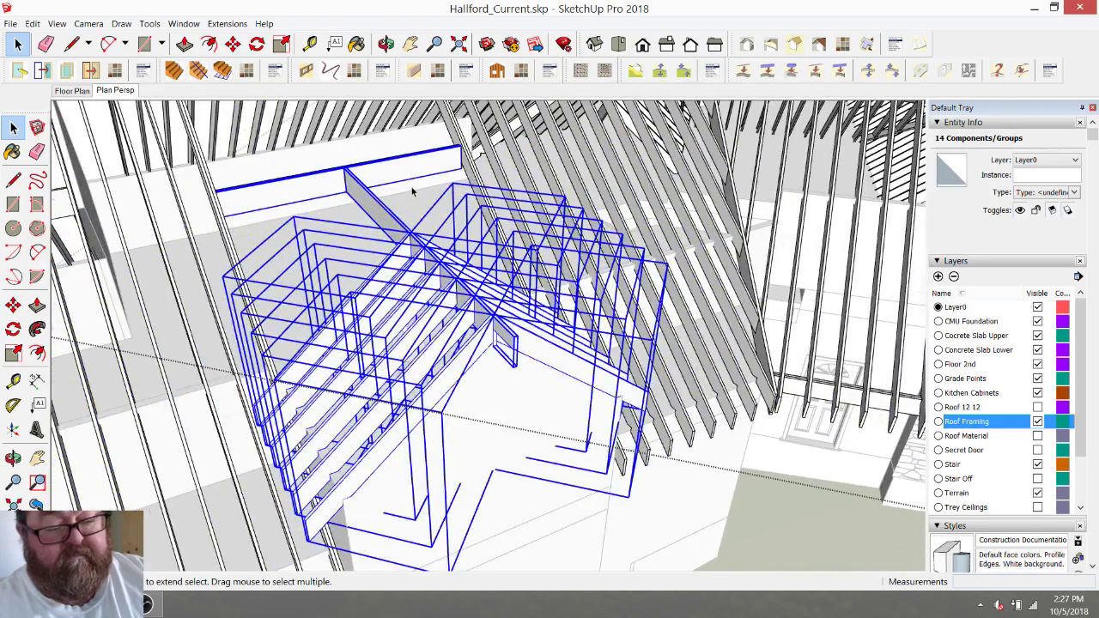
scroll(411, 190, "down", 3)
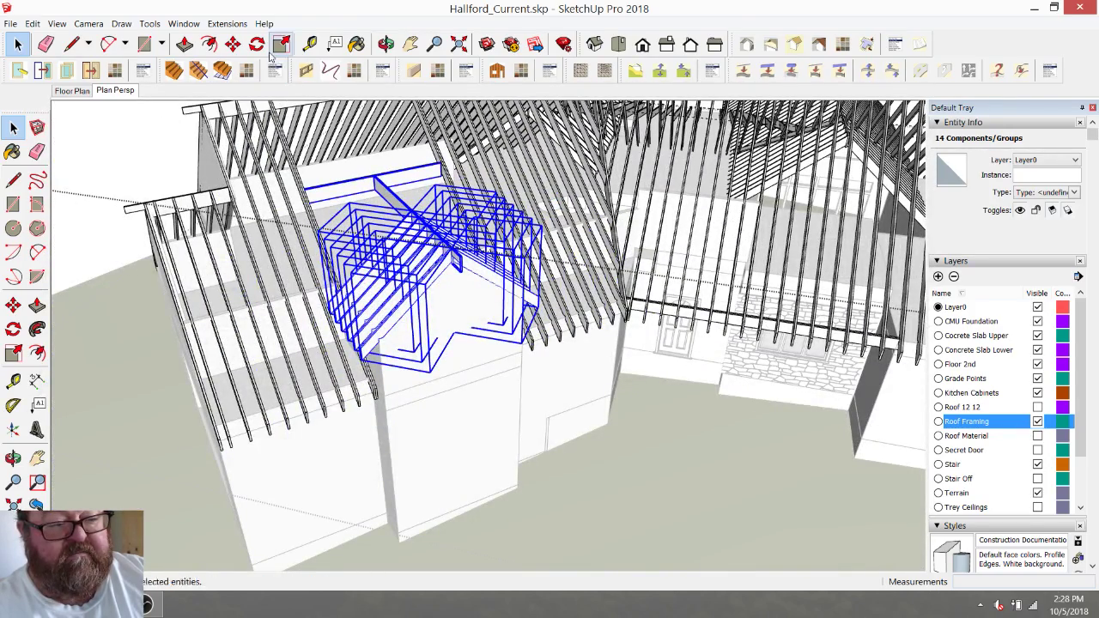
Move the selected dormer rafters, ridge board and header up 36" and clear the selection.
left_click(233, 44)
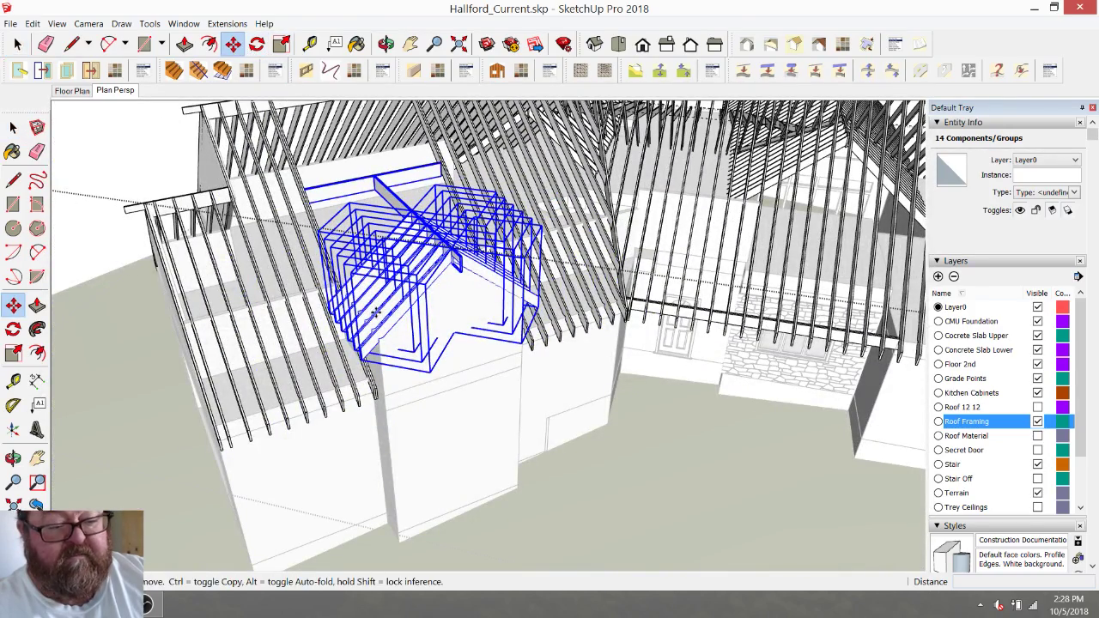
left_click(391, 454)
type("36")
key("Return")
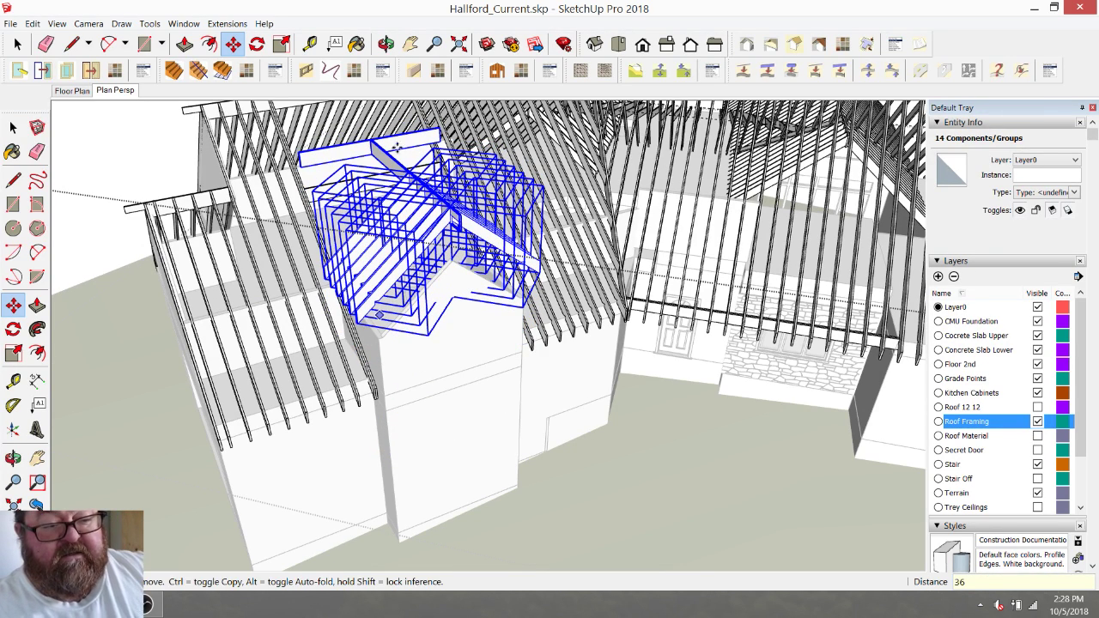
left_click(17, 44)
left_click(121, 151)
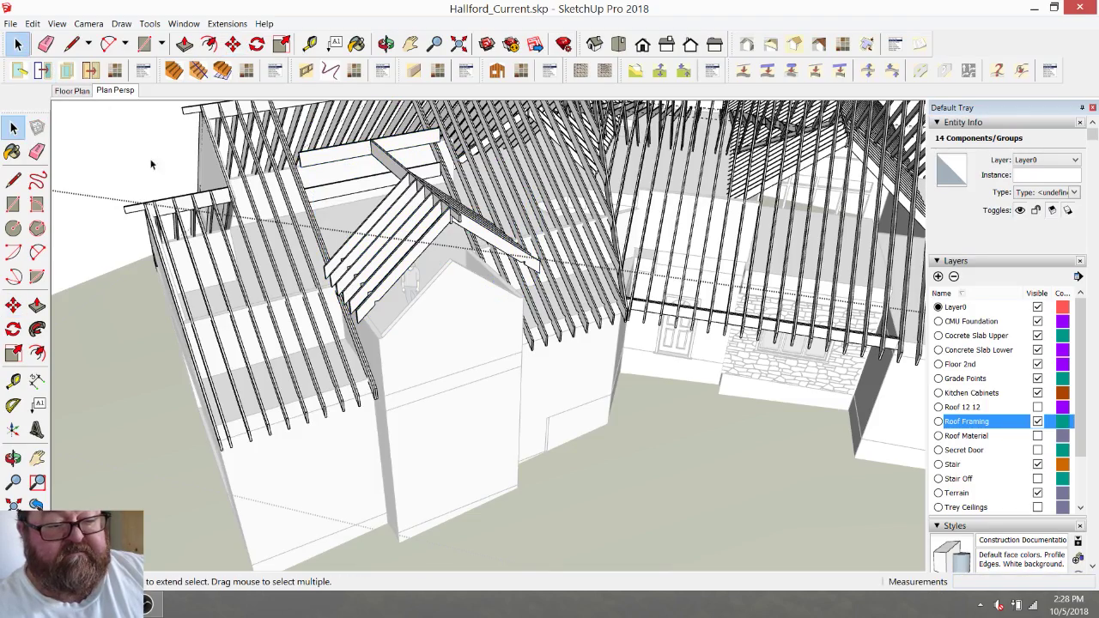
Draw two valley lines from the dormer ridge board's end at the header to the lower ends of the rearmost dormer rafters.
left_click(386, 44)
left_click_drag(404, 283, 325, 171)
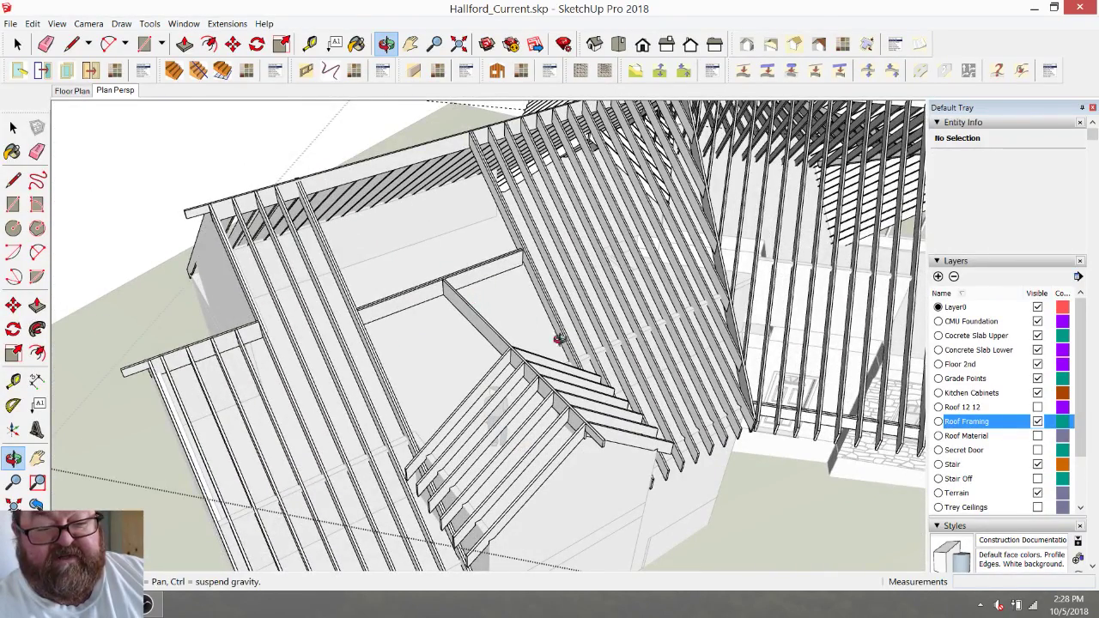
left_click_drag(558, 339, 361, 312)
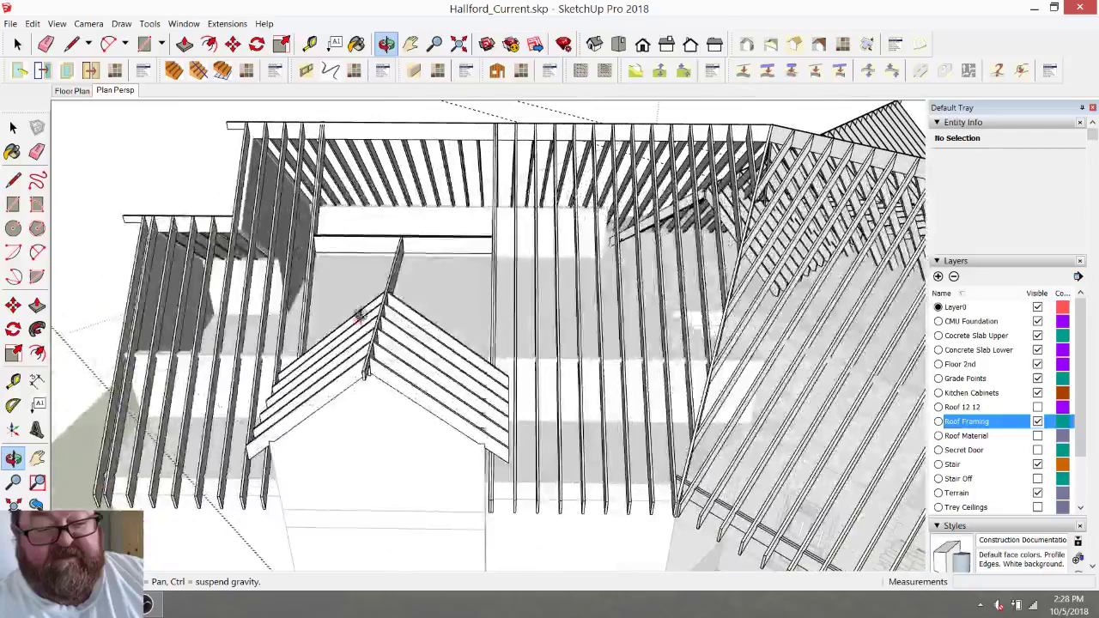
left_click(72, 48)
left_click(401, 235)
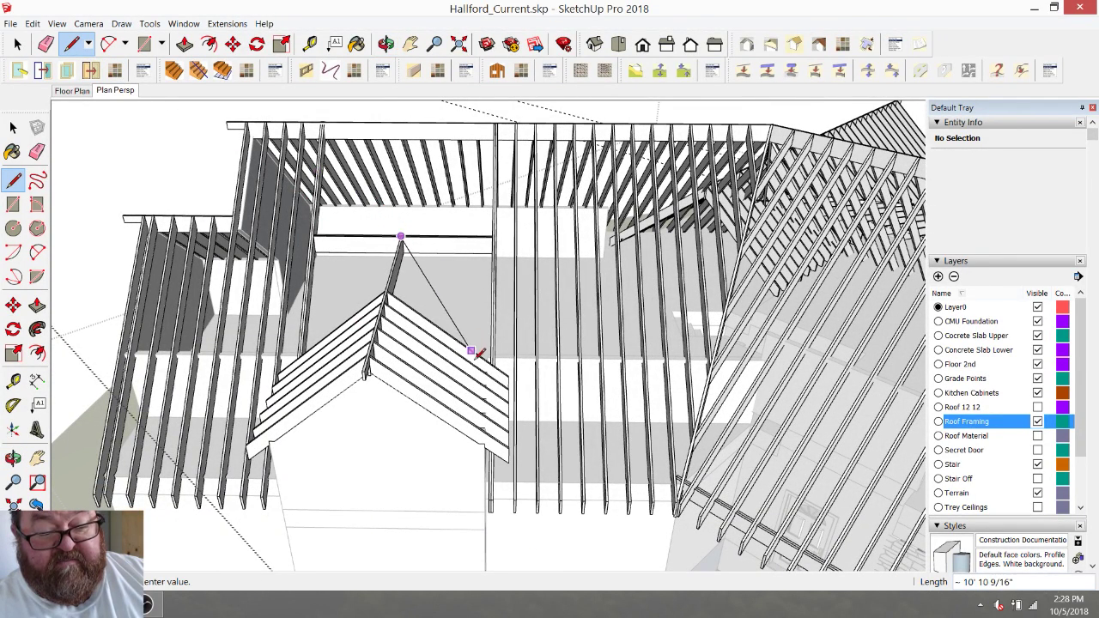
scroll(492, 365, "up", 1)
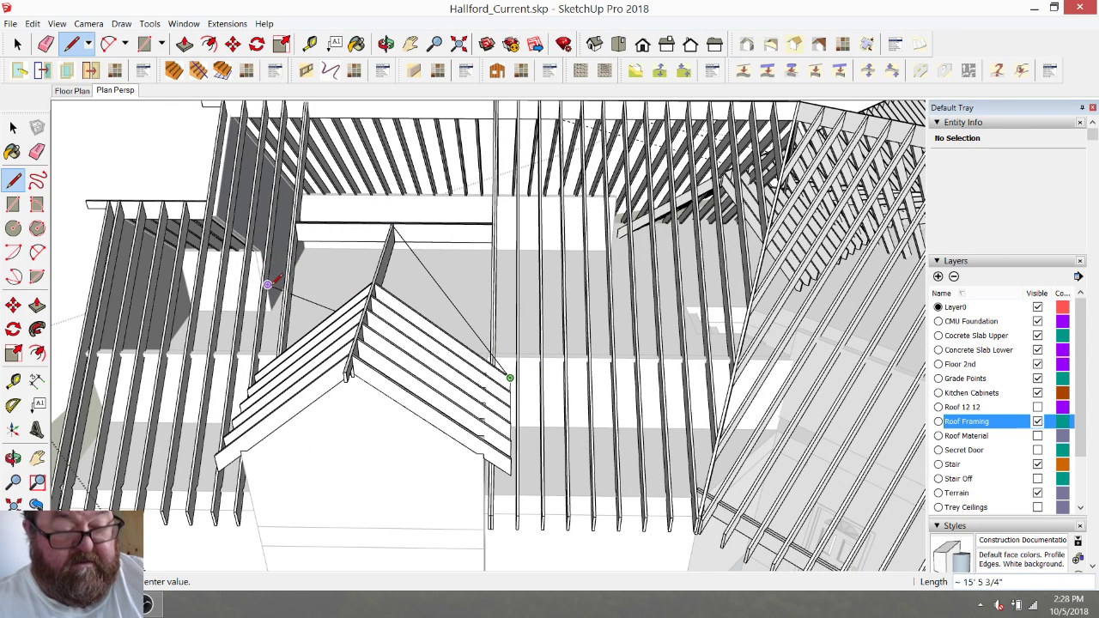
key("Escape")
left_click(390, 224)
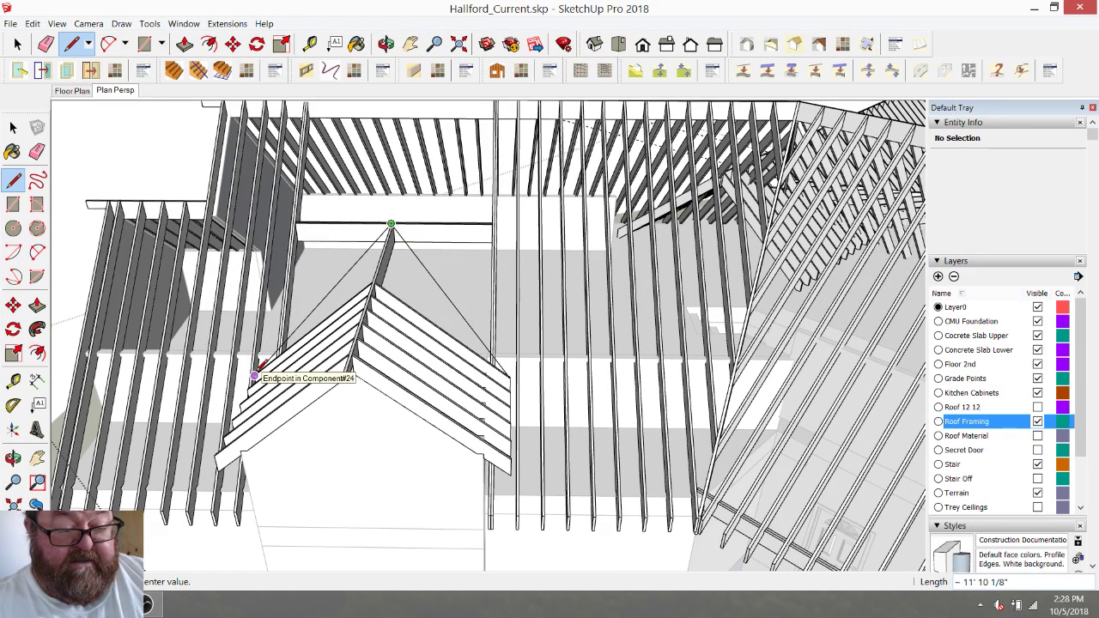
left_click(254, 375)
Undo the valley lines drawn from the dormer ridge board to the rearmost rafters.
left_click(387, 45)
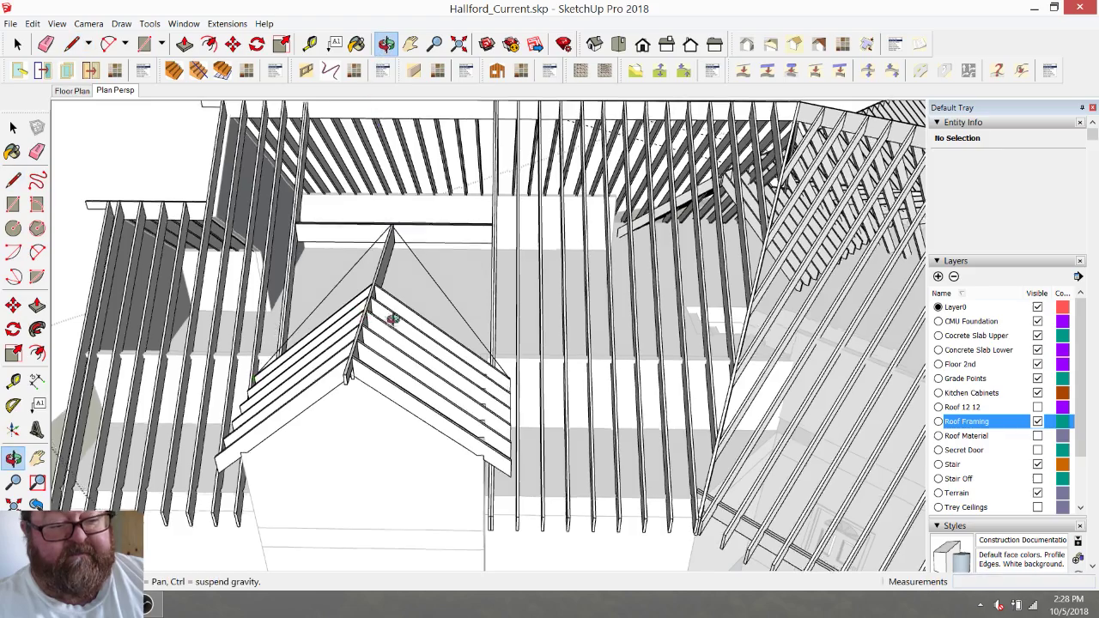
left_click_drag(393, 317, 517, 368)
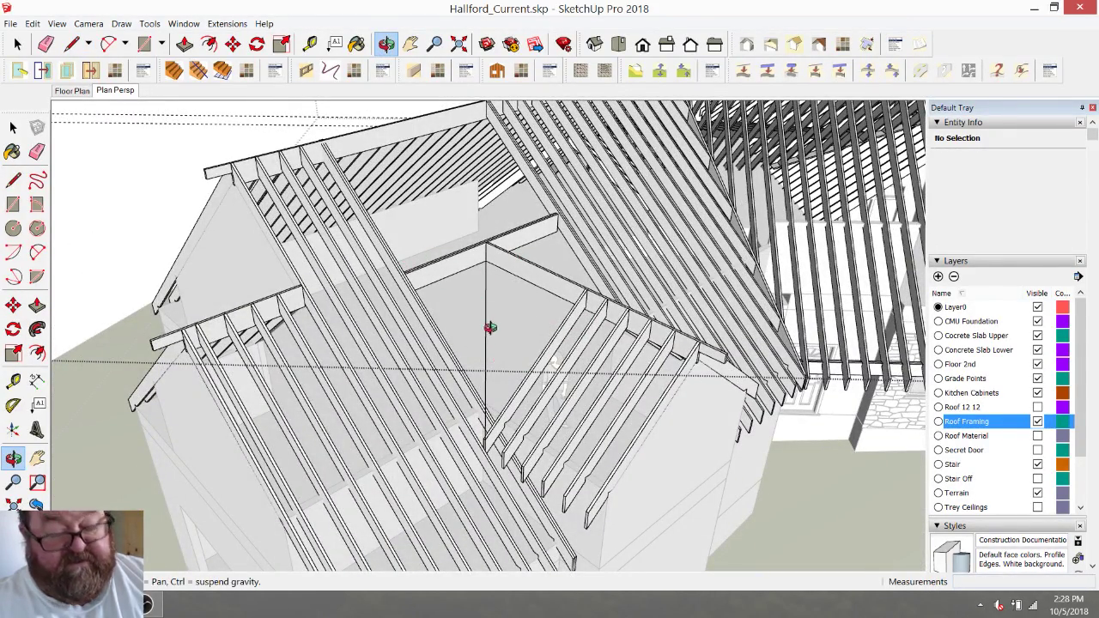
key("ctrl+z")
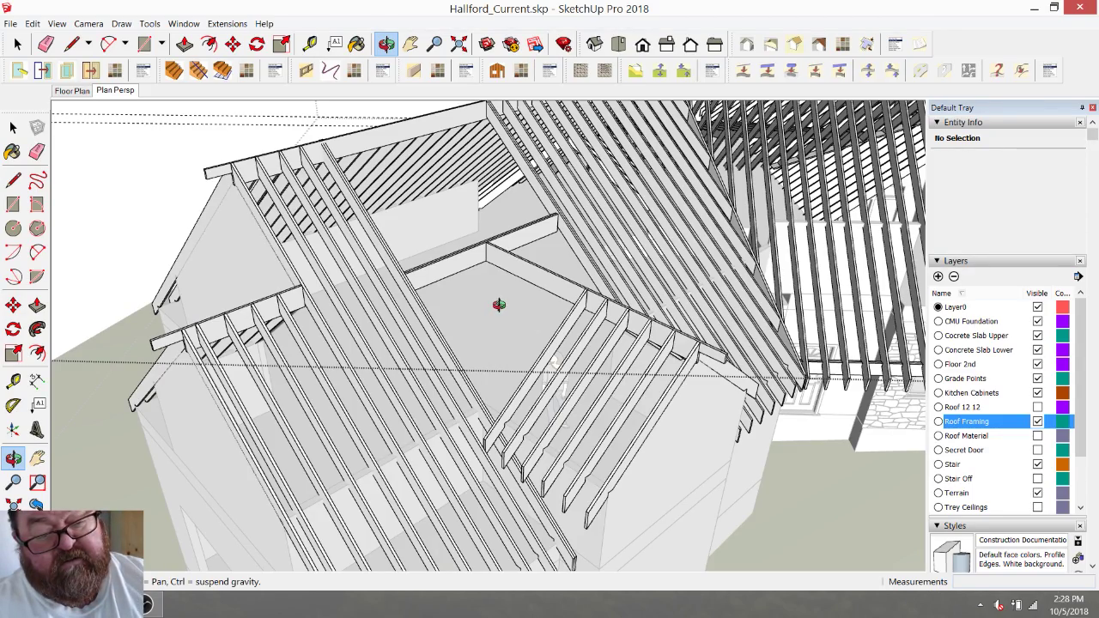
left_click_drag(619, 343, 423, 367)
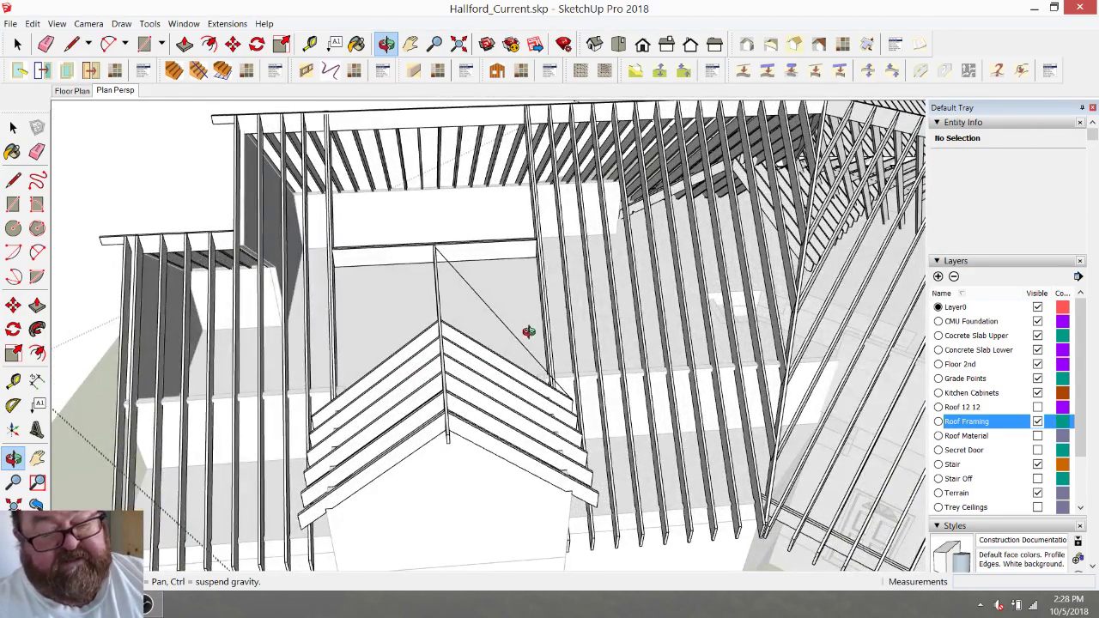
left_click_drag(341, 340, 452, 292)
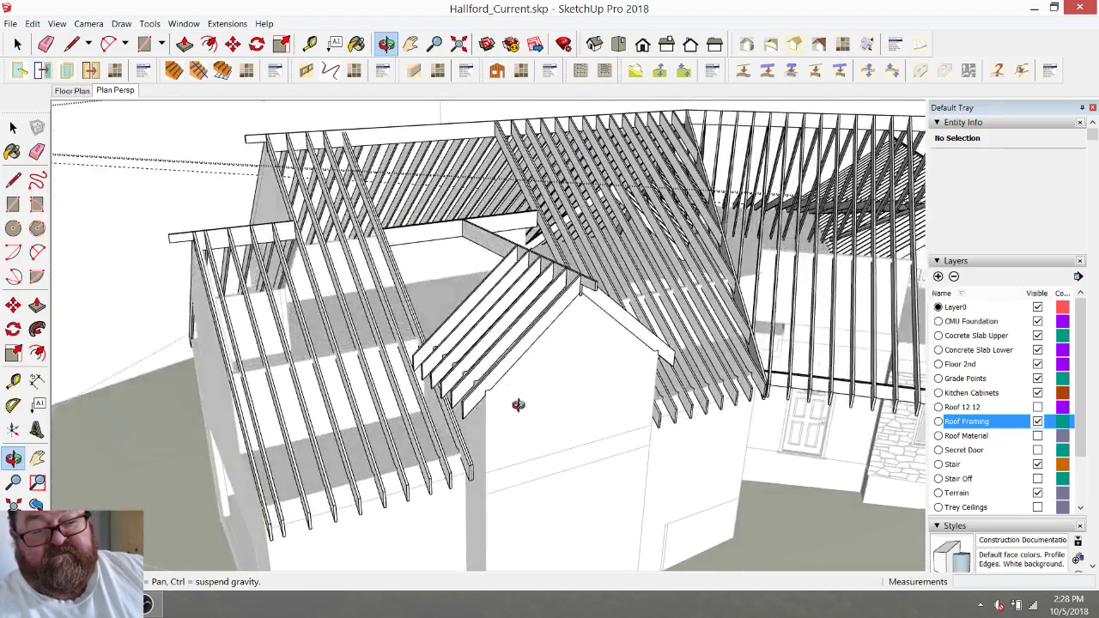
Switch to the browser to check the YouTube live dashboard and its chat, and return to the SketchUp model.
scroll(518, 405, "down", 5)
left_click(18, 46)
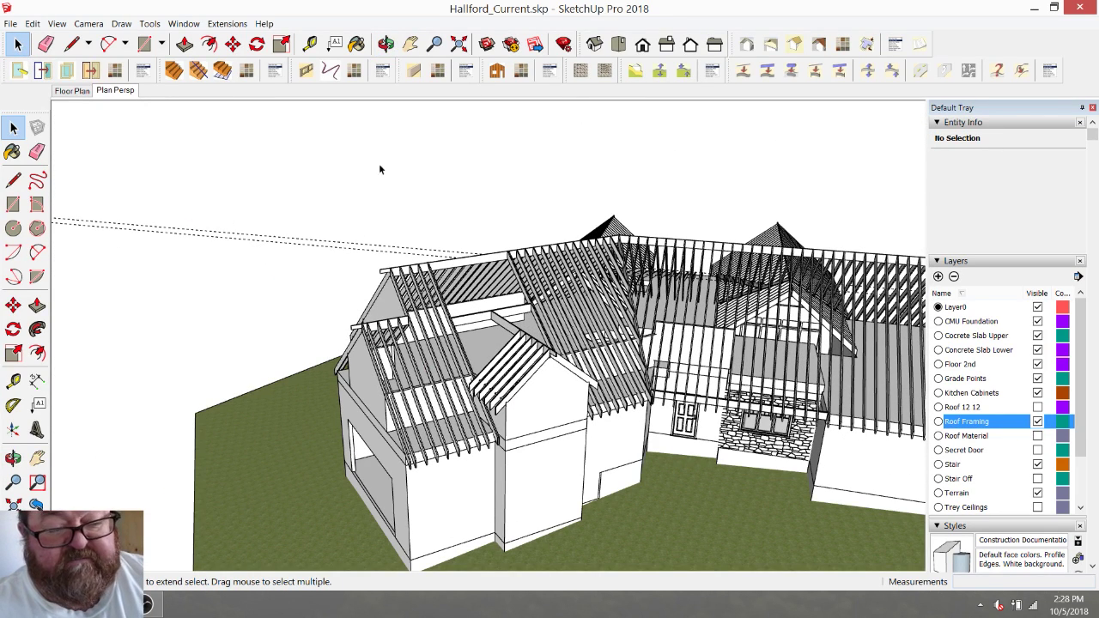
key("e")
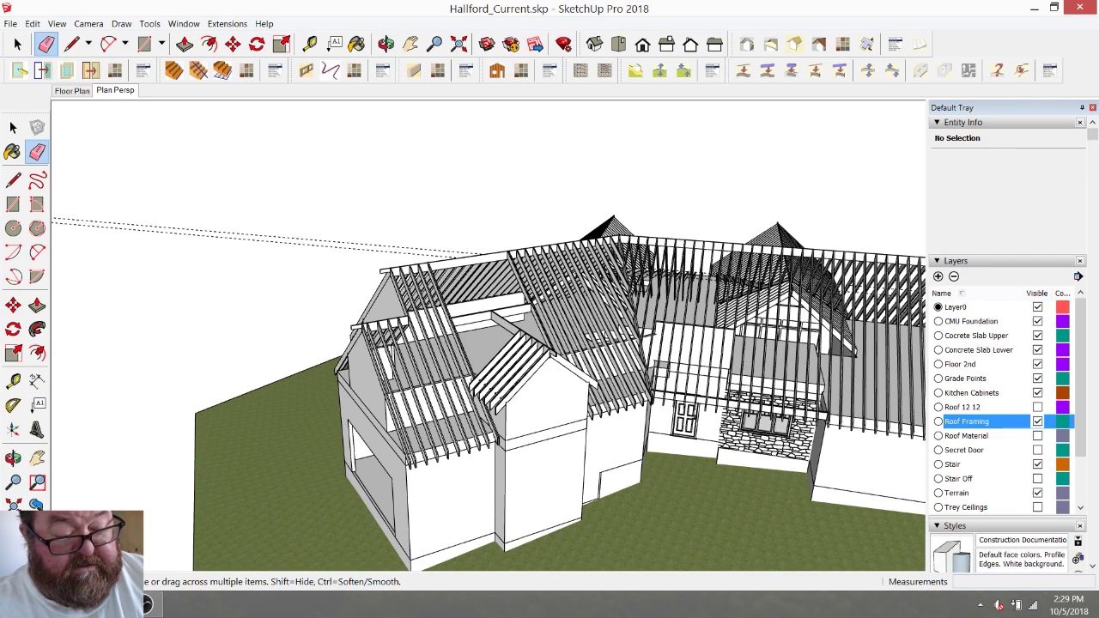
key("alt+Tab")
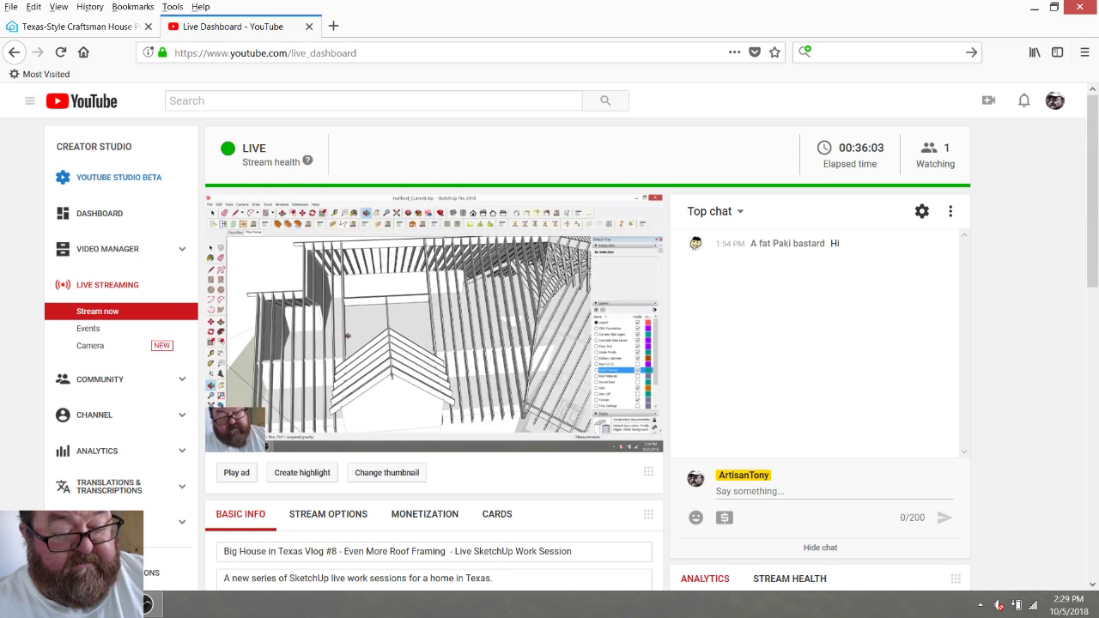
key("alt+Tab")
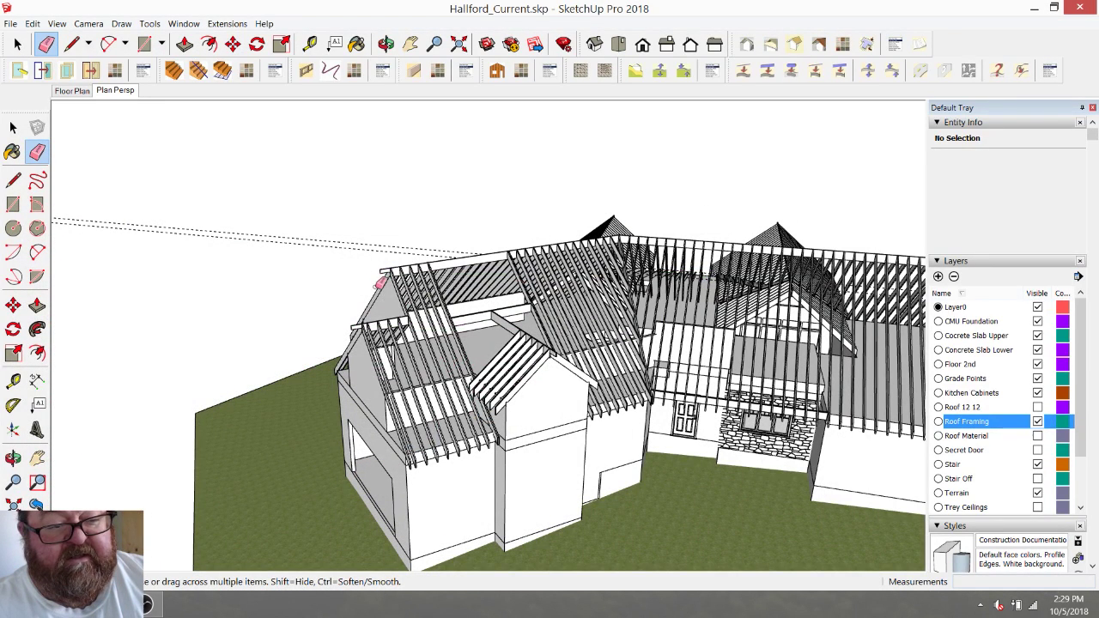
Examine the roof framing around the house from above, over the gabled wings and at the rafter tails by the wall corner.
left_click(385, 44)
left_click_drag(404, 297, 509, 416)
scroll(636, 365, "up", 8)
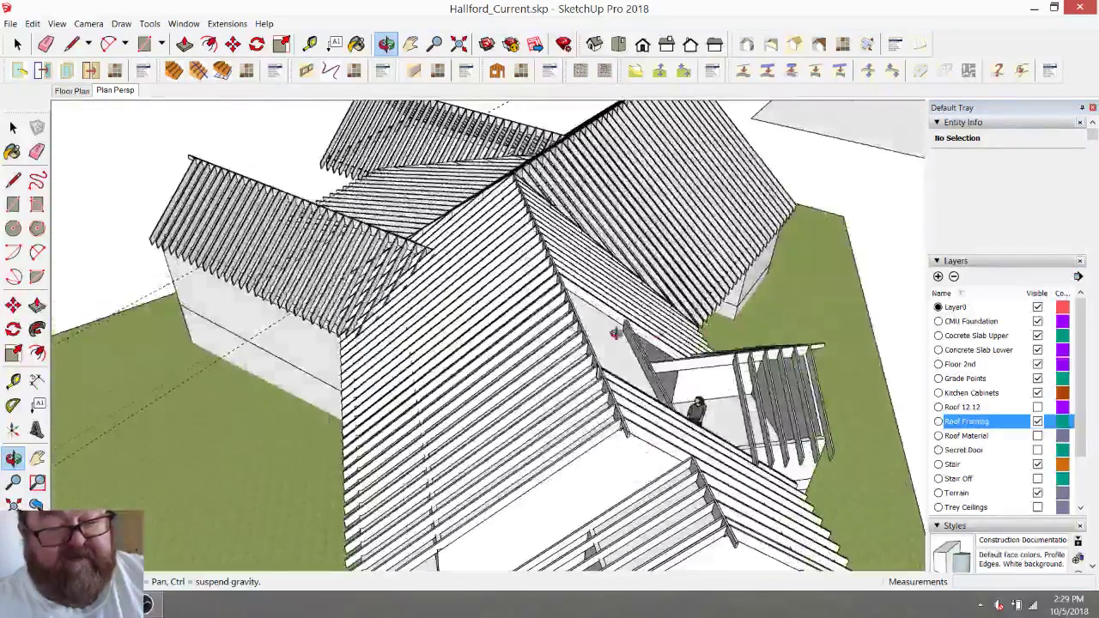
left_click_drag(616, 333, 680, 364)
scroll(680, 364, "down", 1)
left_click_drag(566, 382, 508, 354)
left_click_drag(565, 419, 423, 262)
scroll(420, 249, "up", 6)
left_click_drag(545, 391, 534, 477)
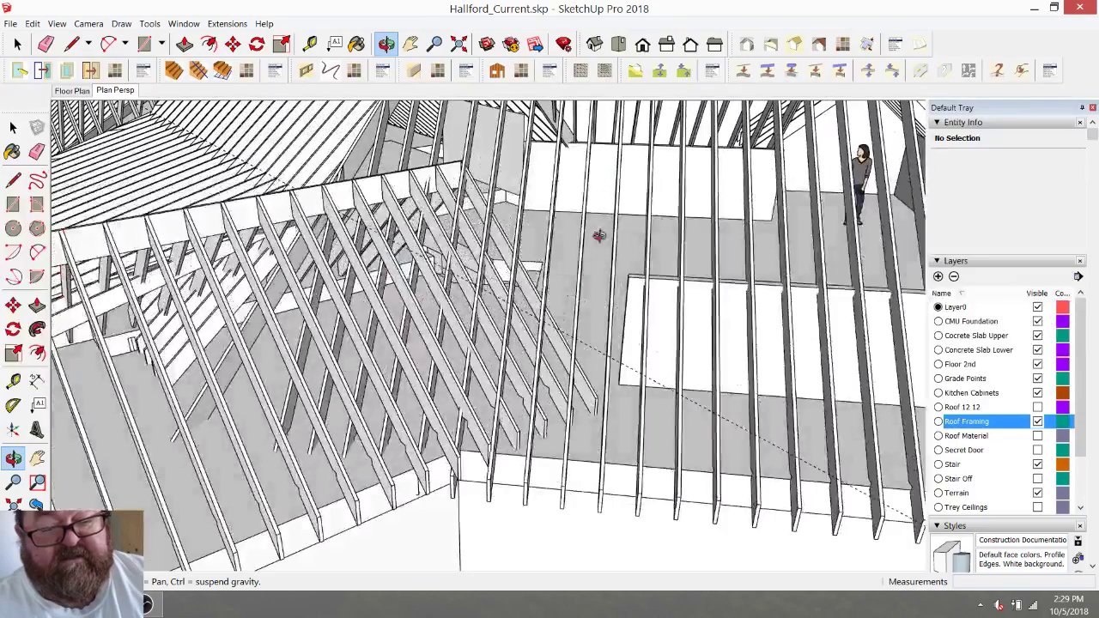
left_click_drag(477, 369, 315, 197)
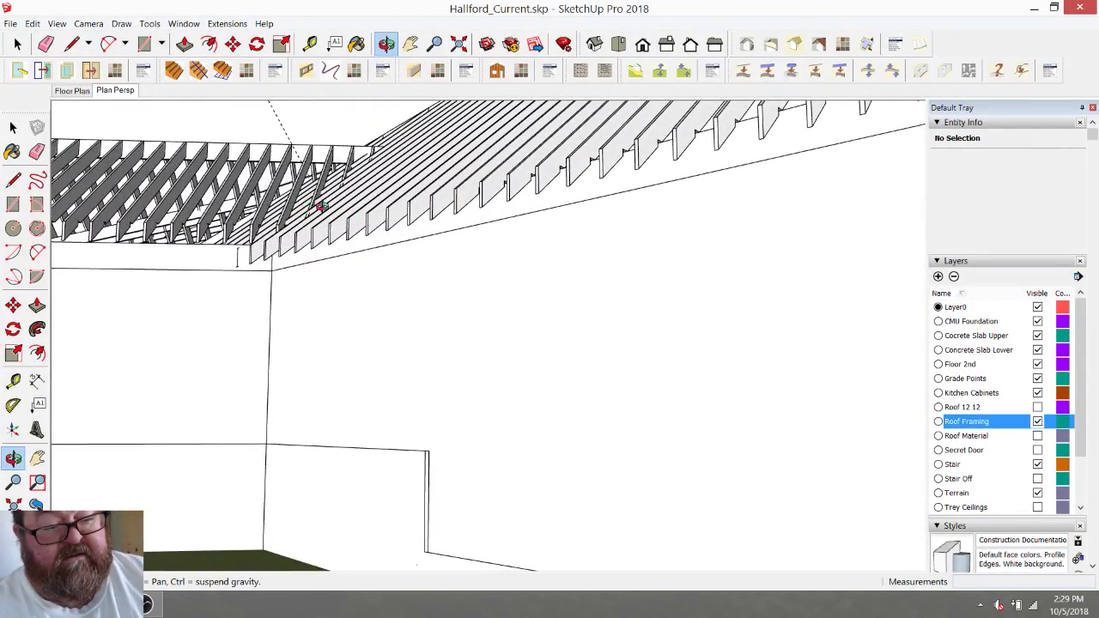
left_click_drag(364, 176, 319, 211)
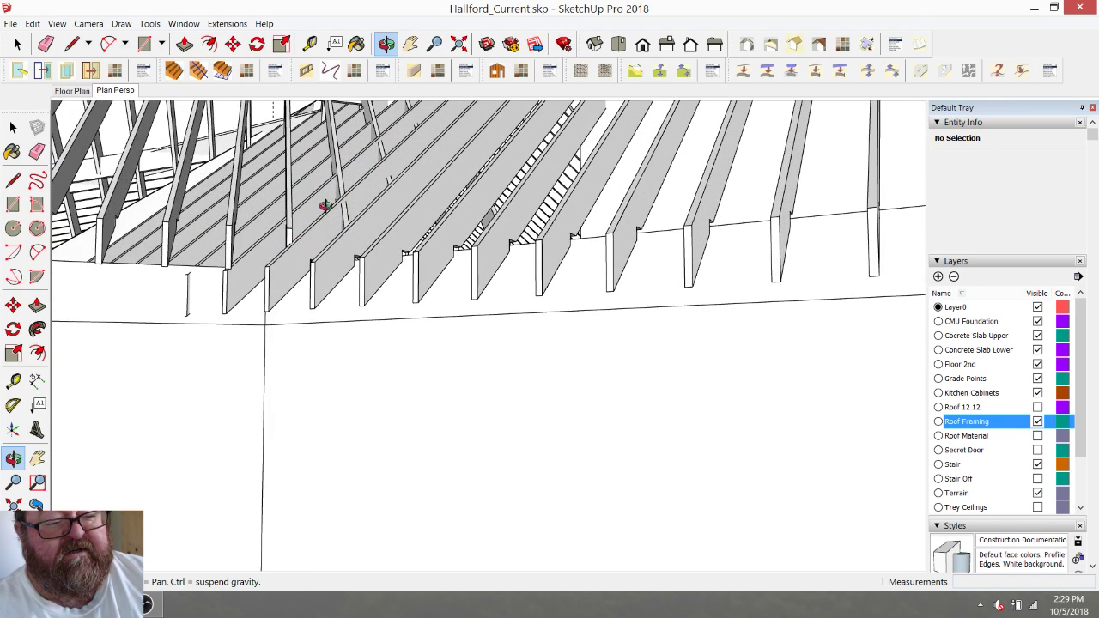
middle_click_drag(452, 292, 319, 279)
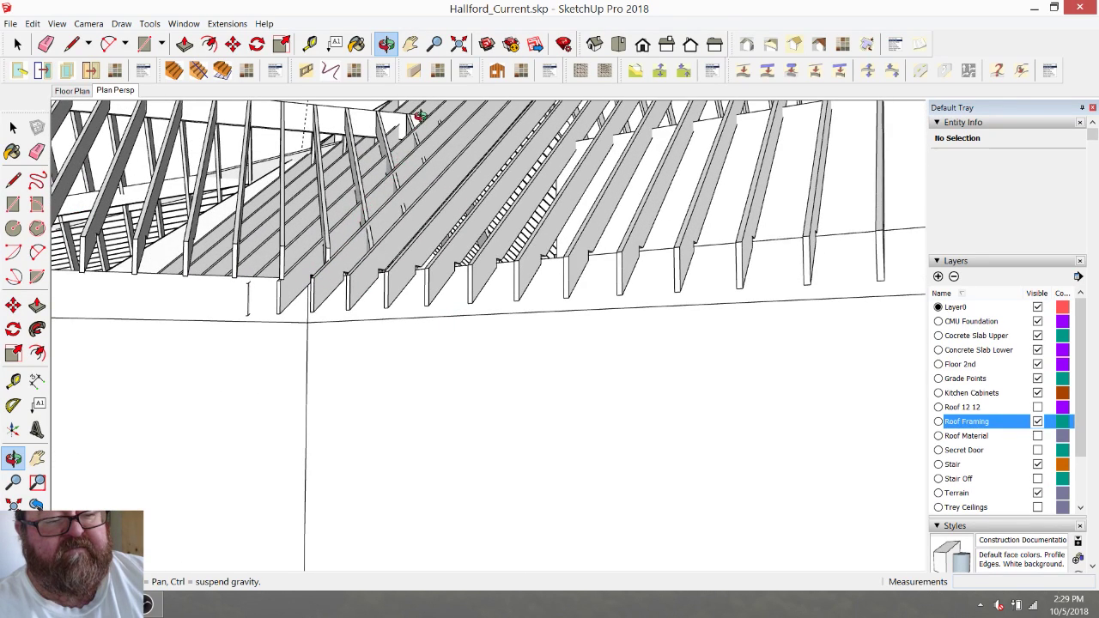
left_click_drag(404, 154, 747, 377)
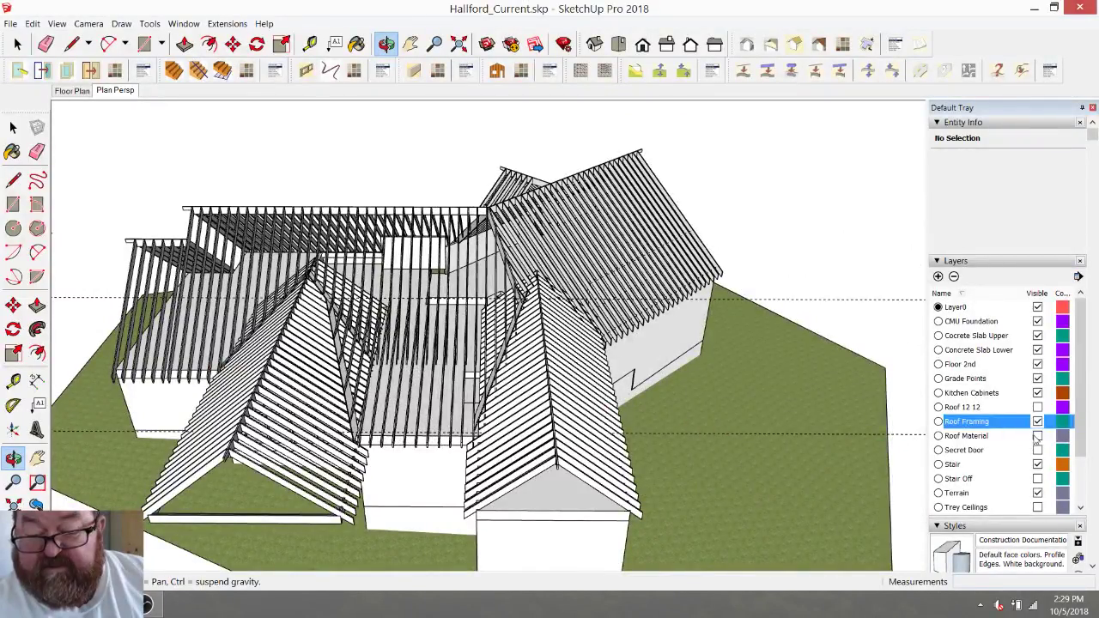
Show the Roof Material layer to compare it with the framing, hide it again, and review the house from several sides.
left_click(1037, 435)
left_click_drag(608, 292, 640, 290)
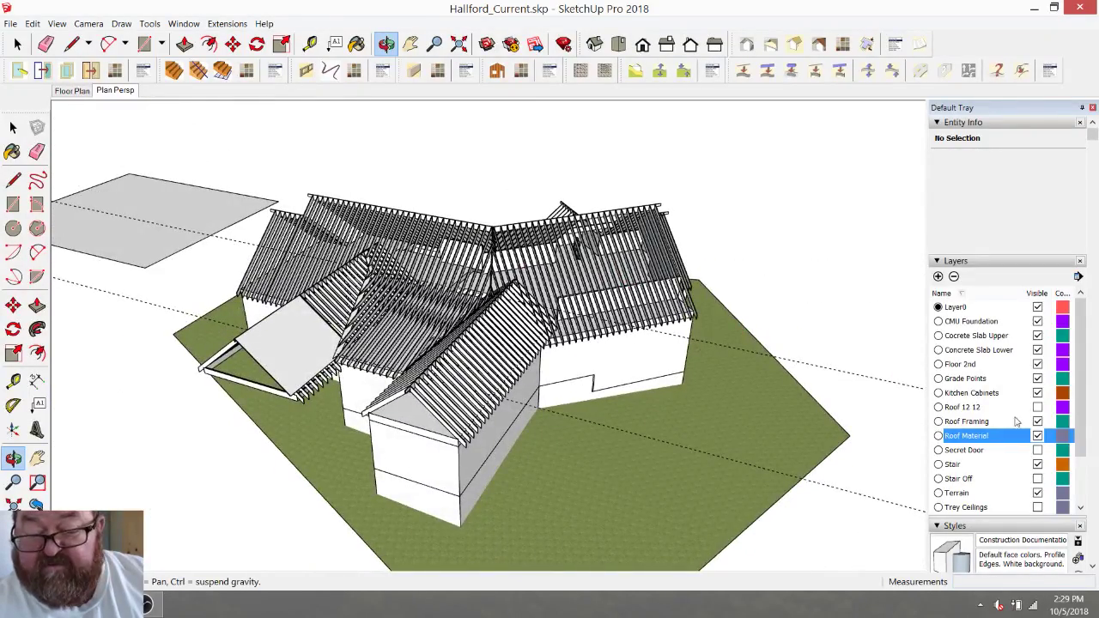
left_click_drag(480, 310, 715, 361)
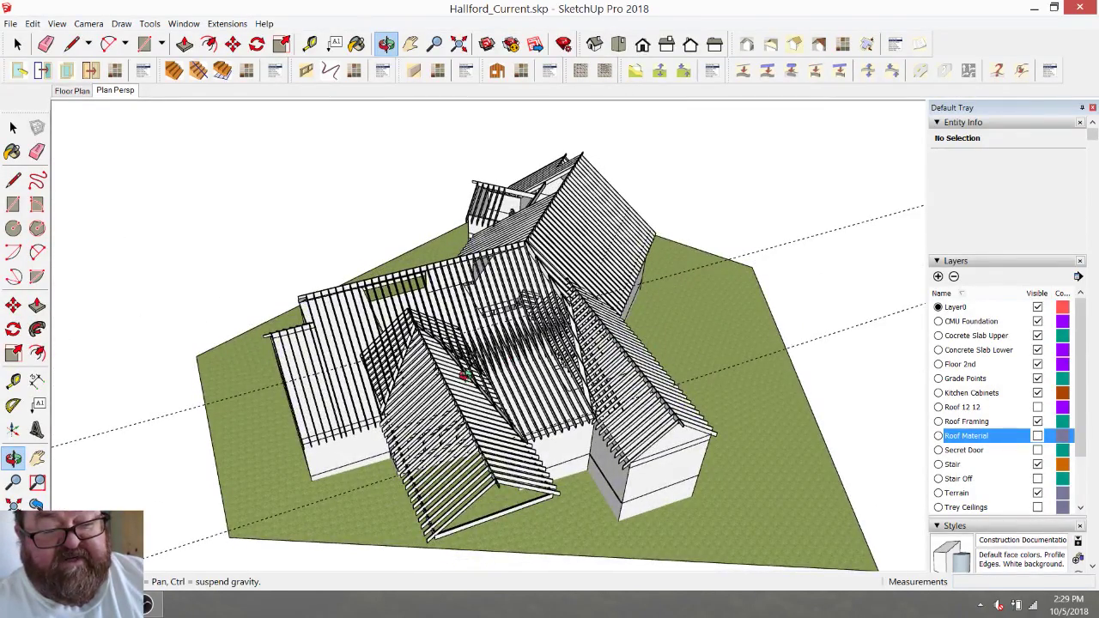
left_click_drag(425, 404, 529, 364)
left_click_drag(596, 343, 521, 351)
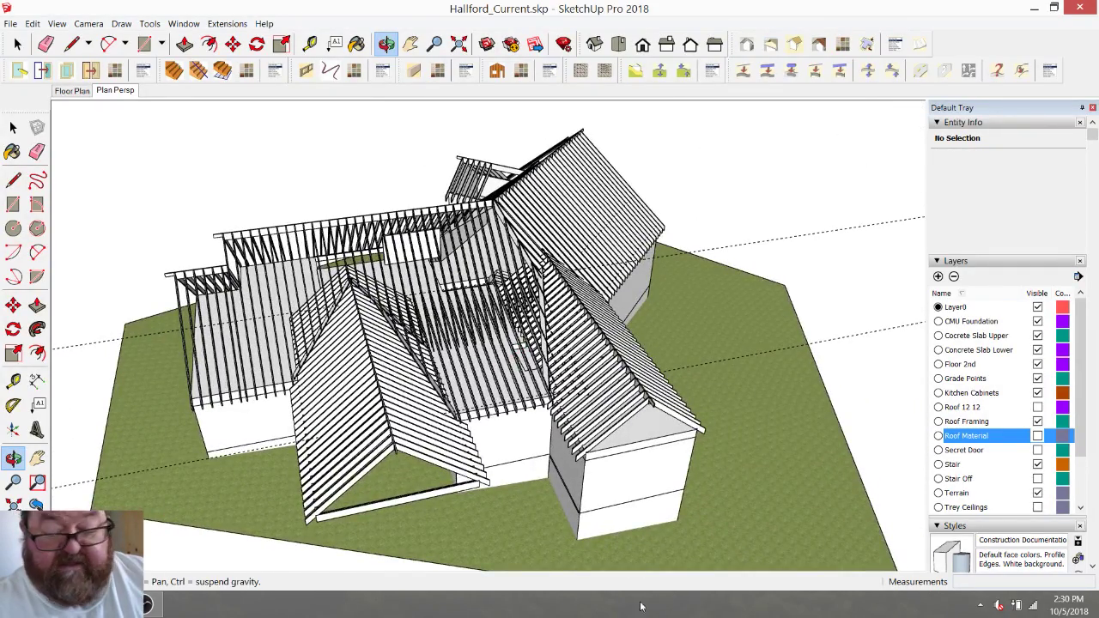
Switch to the YouTube live dashboard and bring up the OBS streaming window.
key("alt+Tab")
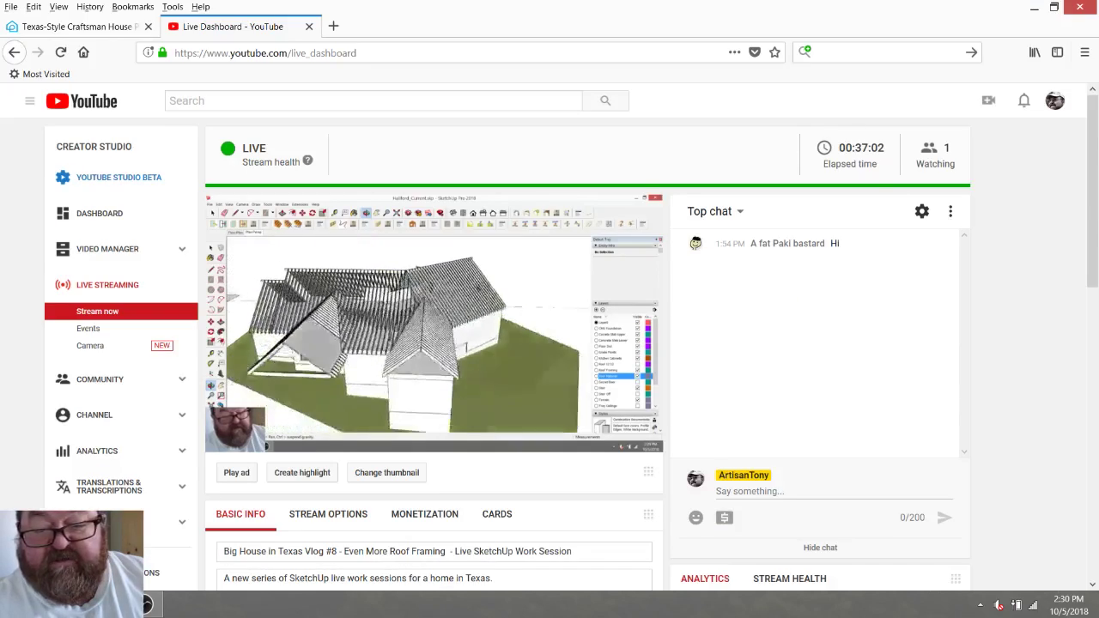
key("alt+Tab")
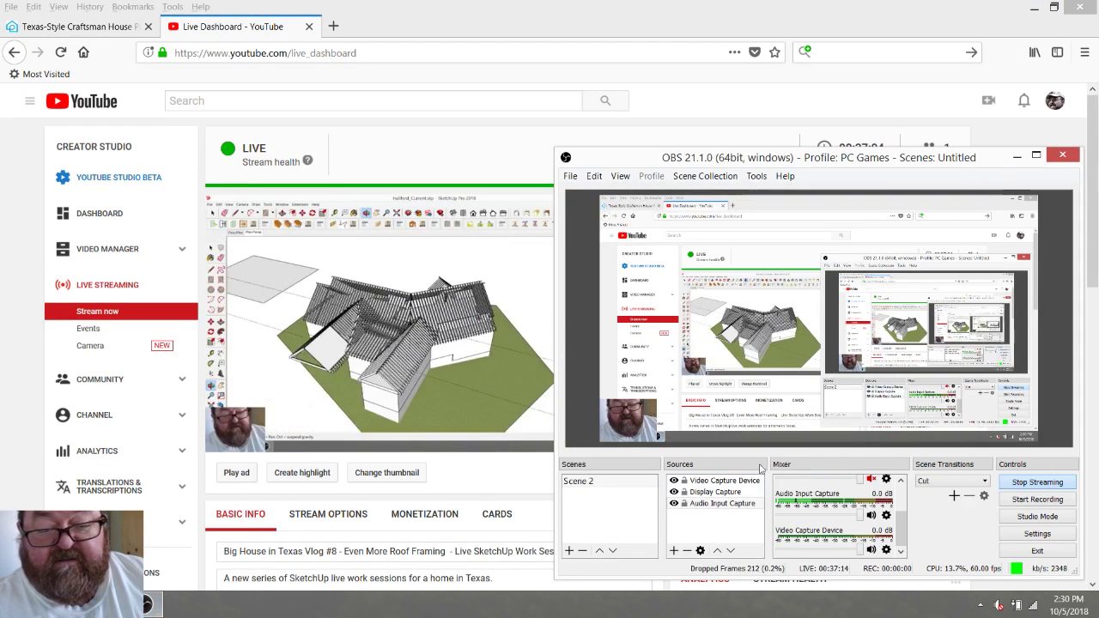